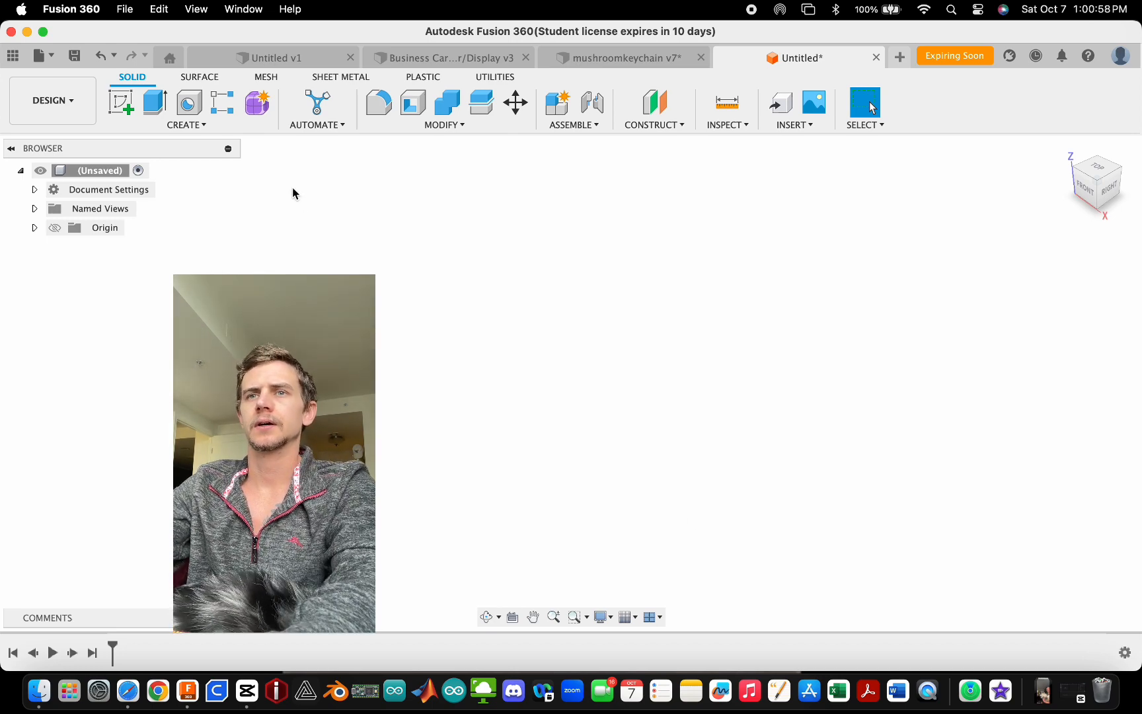
- Create a sketch on the horizontal plane and draw a 15 mm diameter circle centred at the origin
click(118, 106)
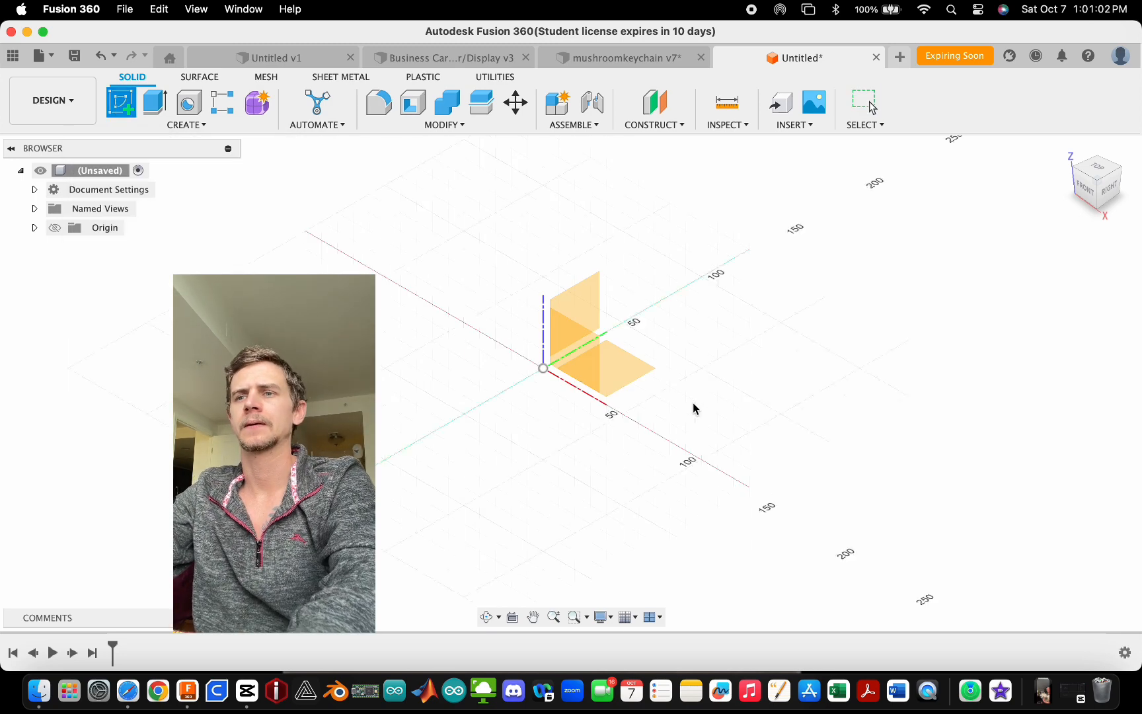
click(628, 371)
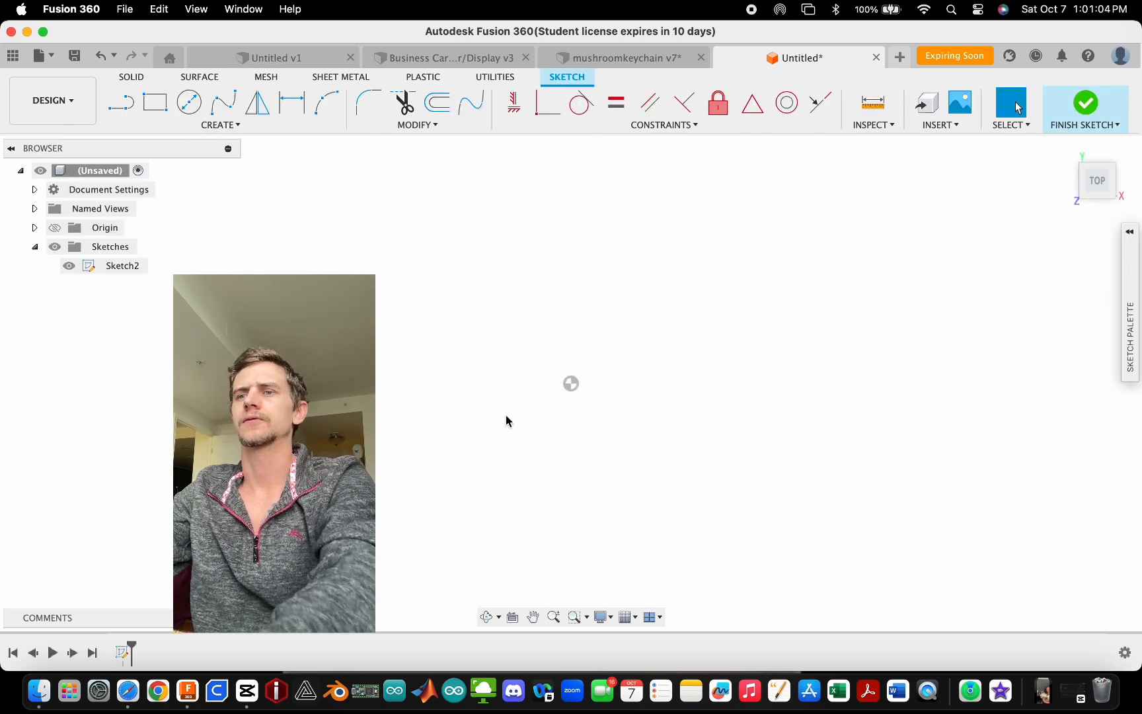
key(c)
click(567, 395)
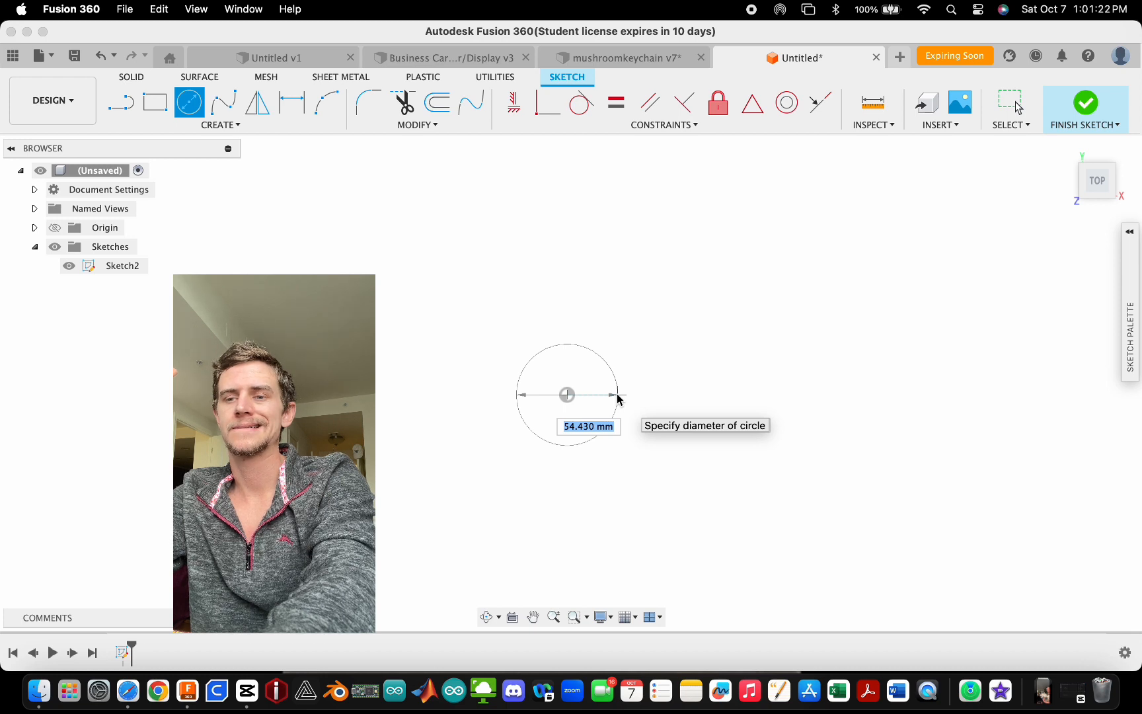
text(1)
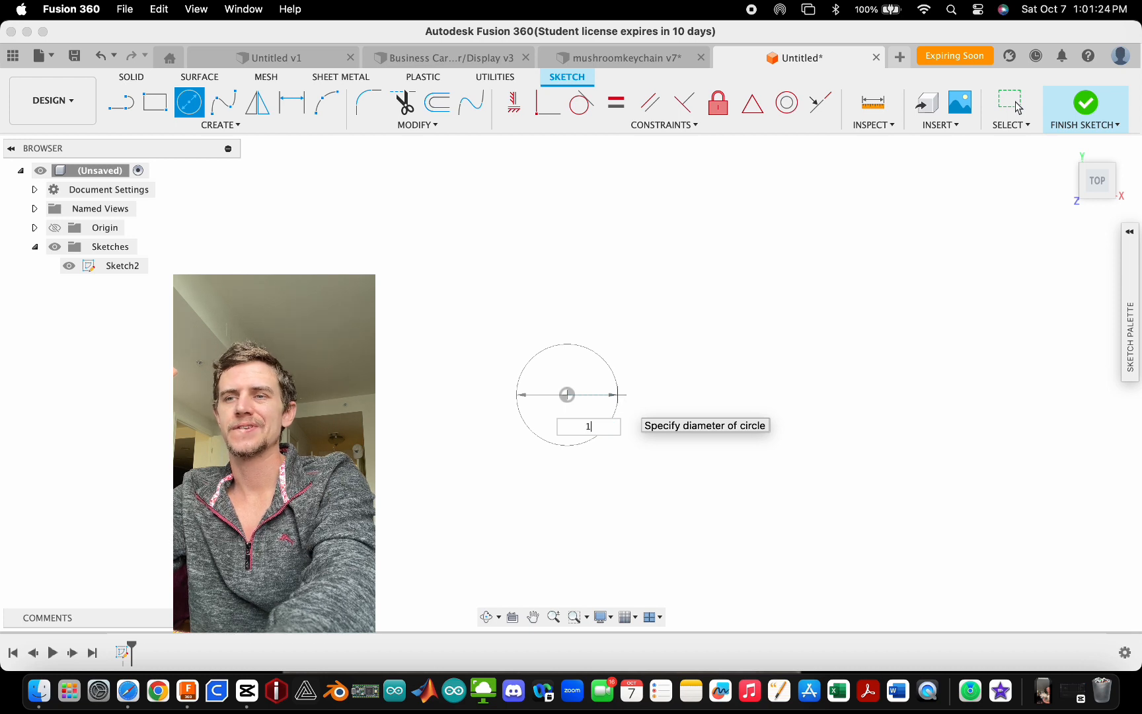
text(5)
key(Tab)
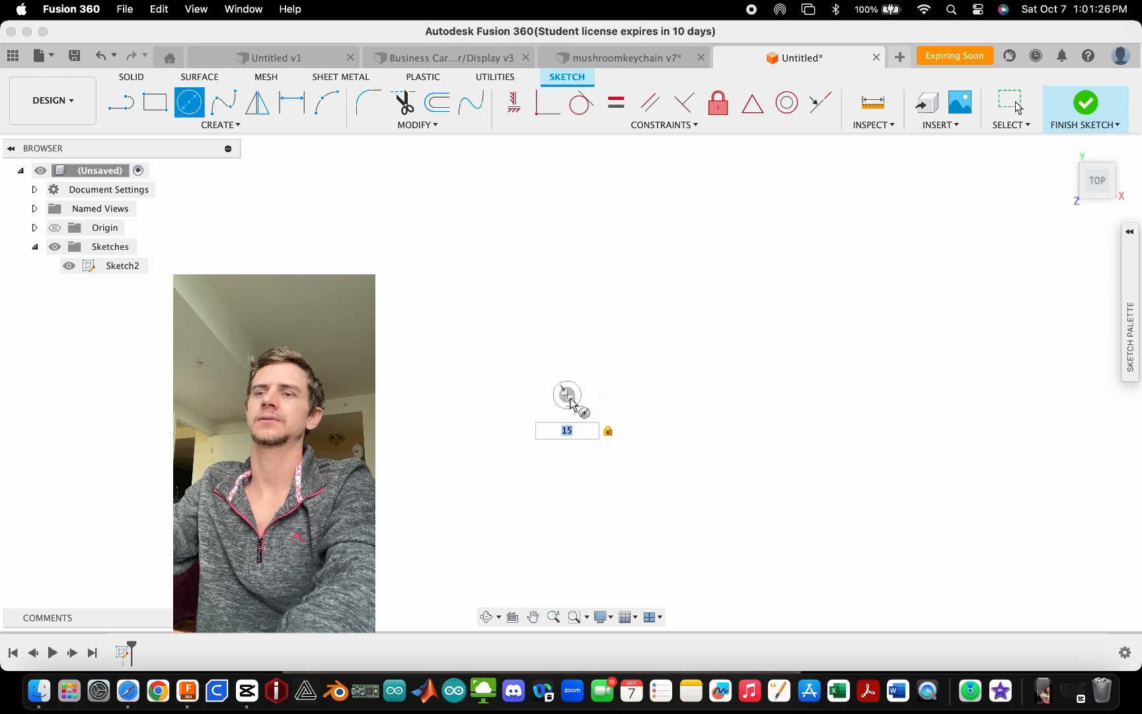
scroll(568, 395, up, 10)
scroll(556, 423, down, 2)
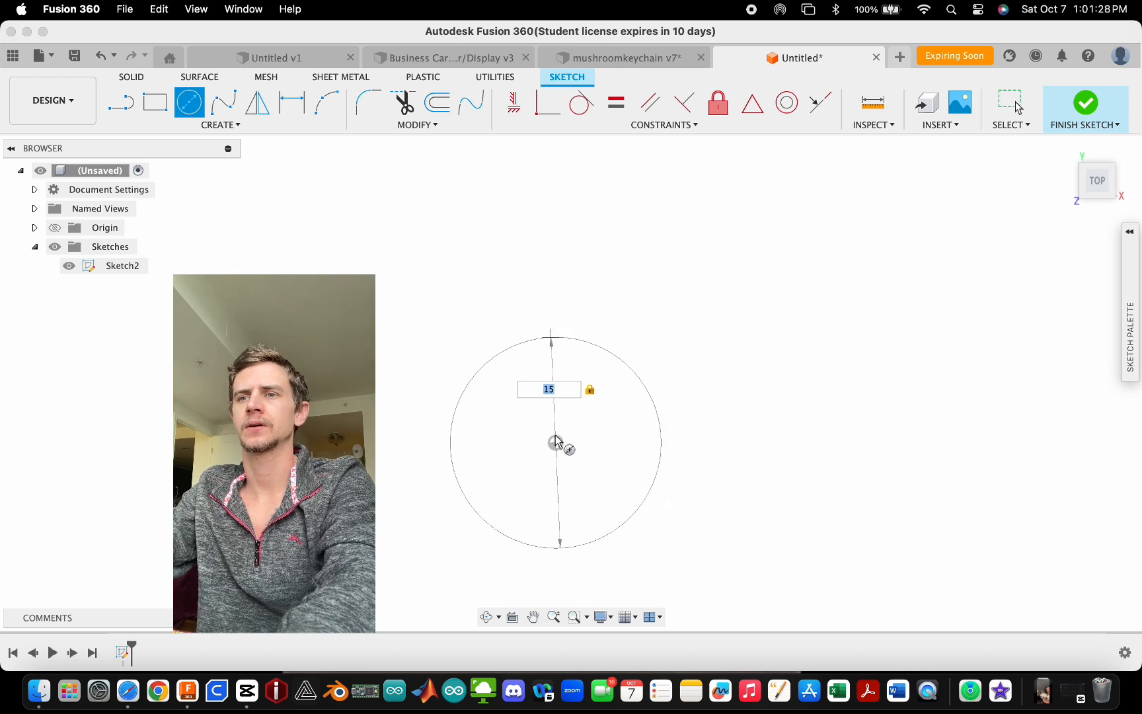
key(Return)
key(Escape)
scroll(565, 462, down, 3)
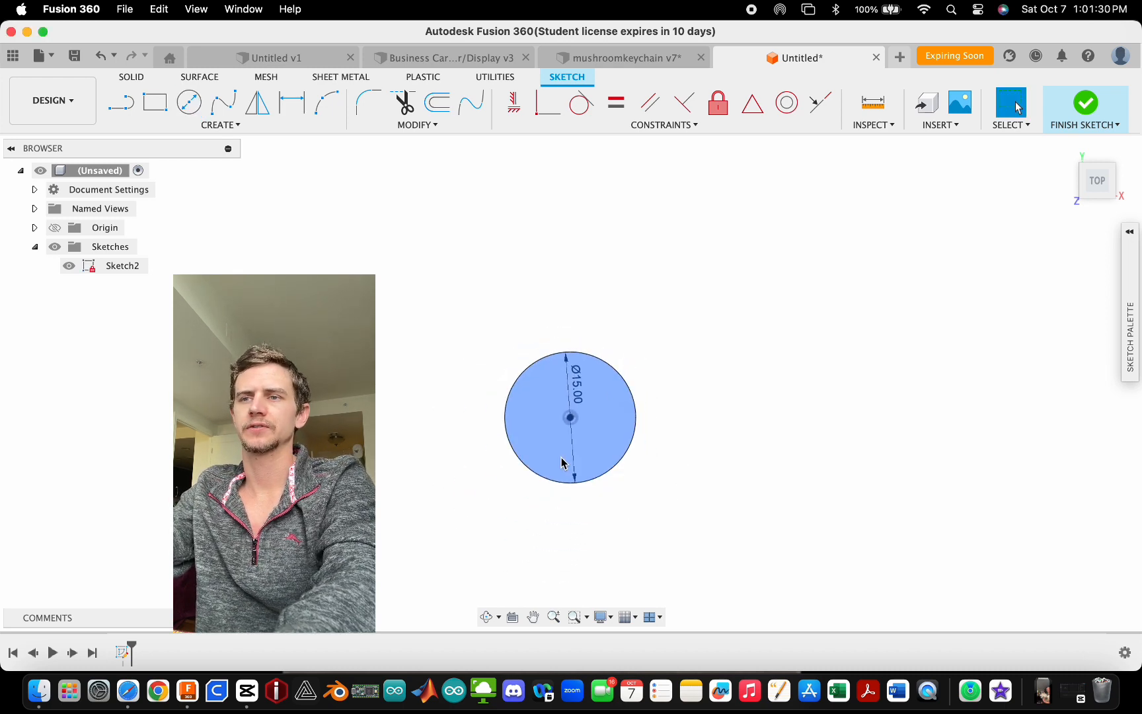
- Start extruding the circle as a new body and set its distance to 15 mm
scroll(565, 423, up, 2)
scroll(590, 449, down, 3)
scroll(593, 441, up, 2)
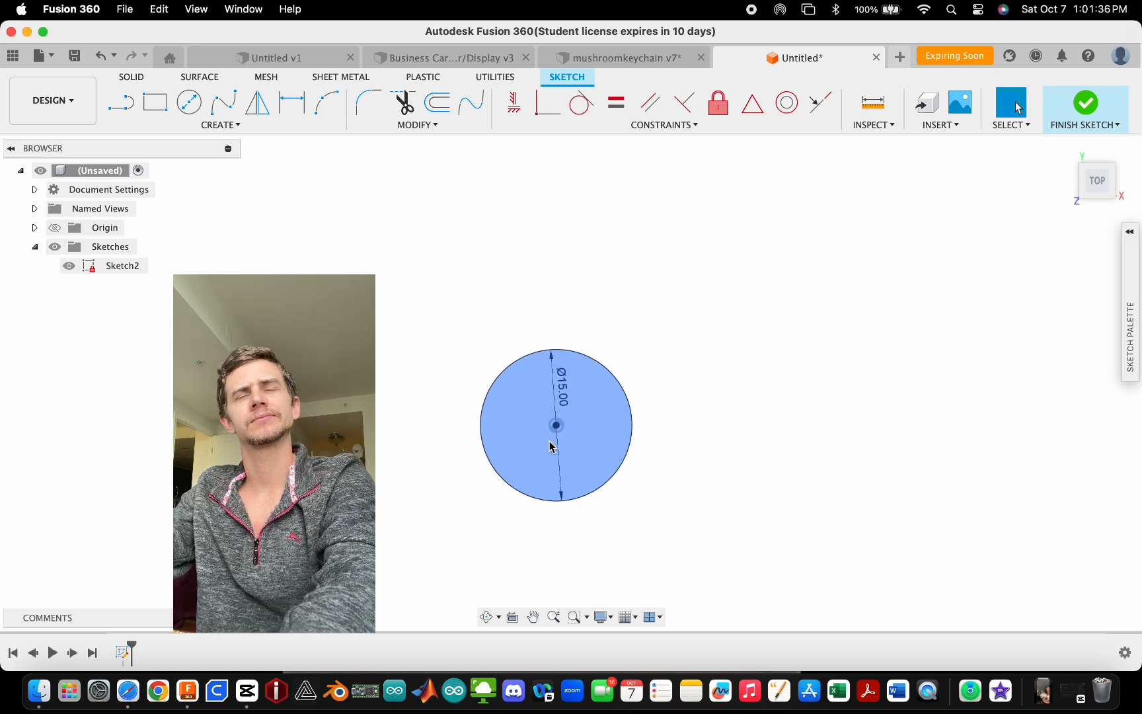
key(e)
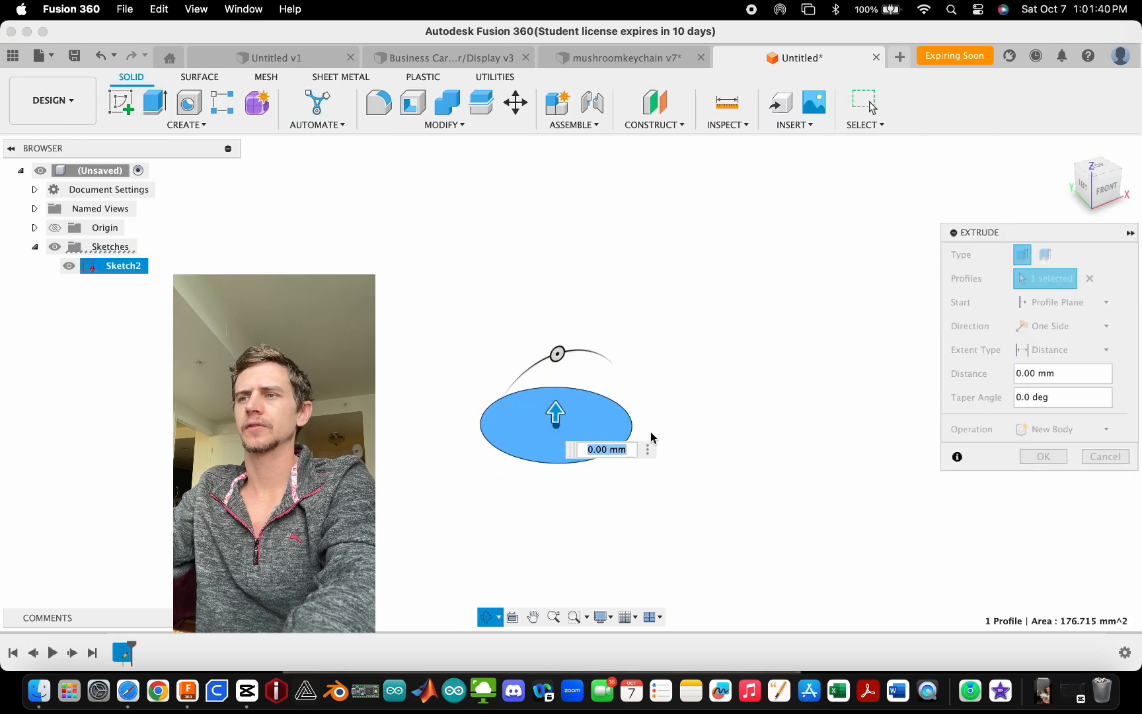
drag(555, 413, 559, 330)
text(15)
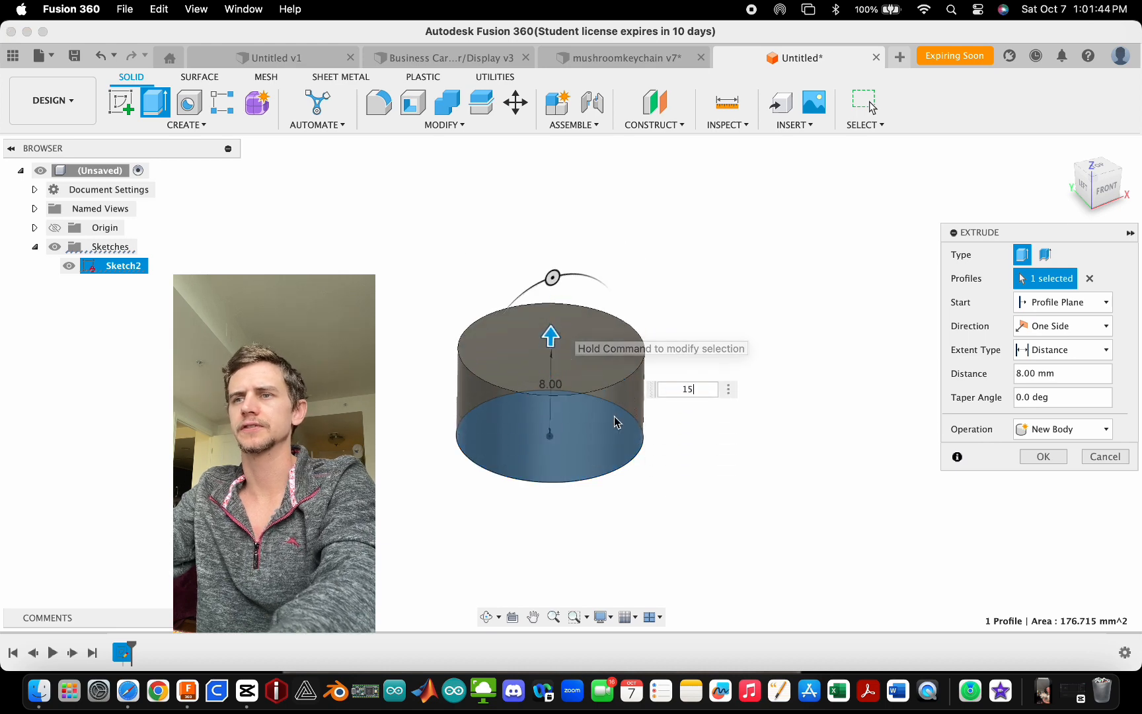
mouse_move(582, 446)
shift+middle_down()
mouse_move(528, 430)
mouse_move(572, 447)
shift+middle_up()
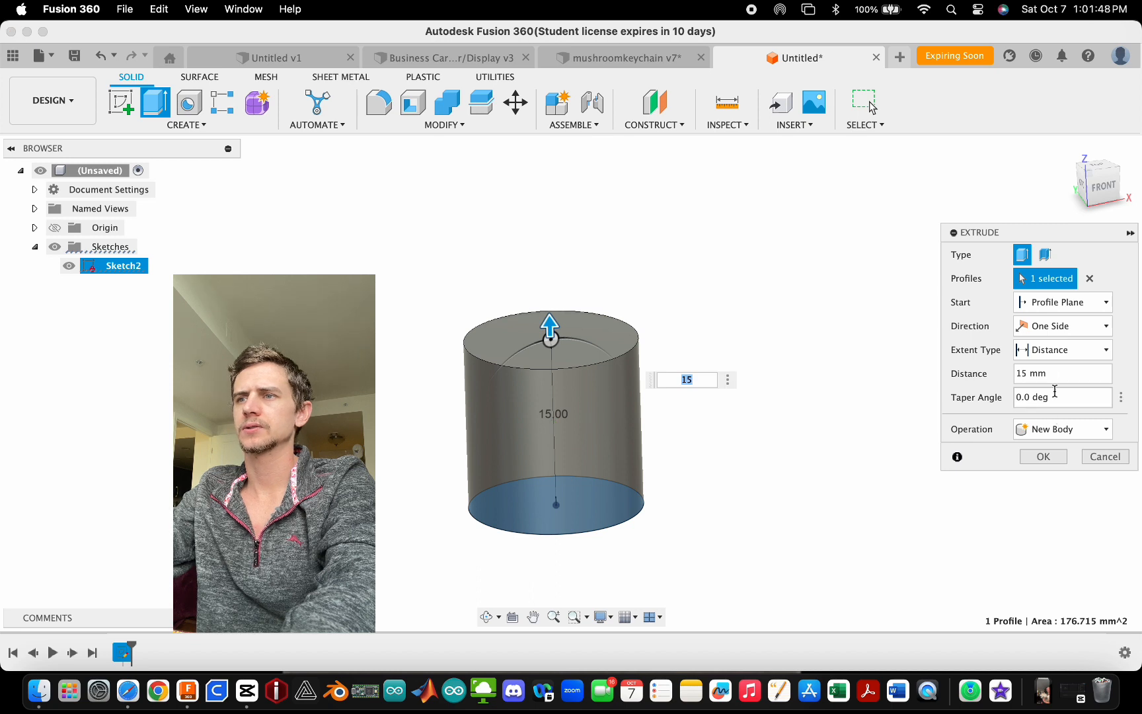
- Set the extrusion's taper angle to -5 deg and complete the extrusion
drag(1023, 397, 1015, 397)
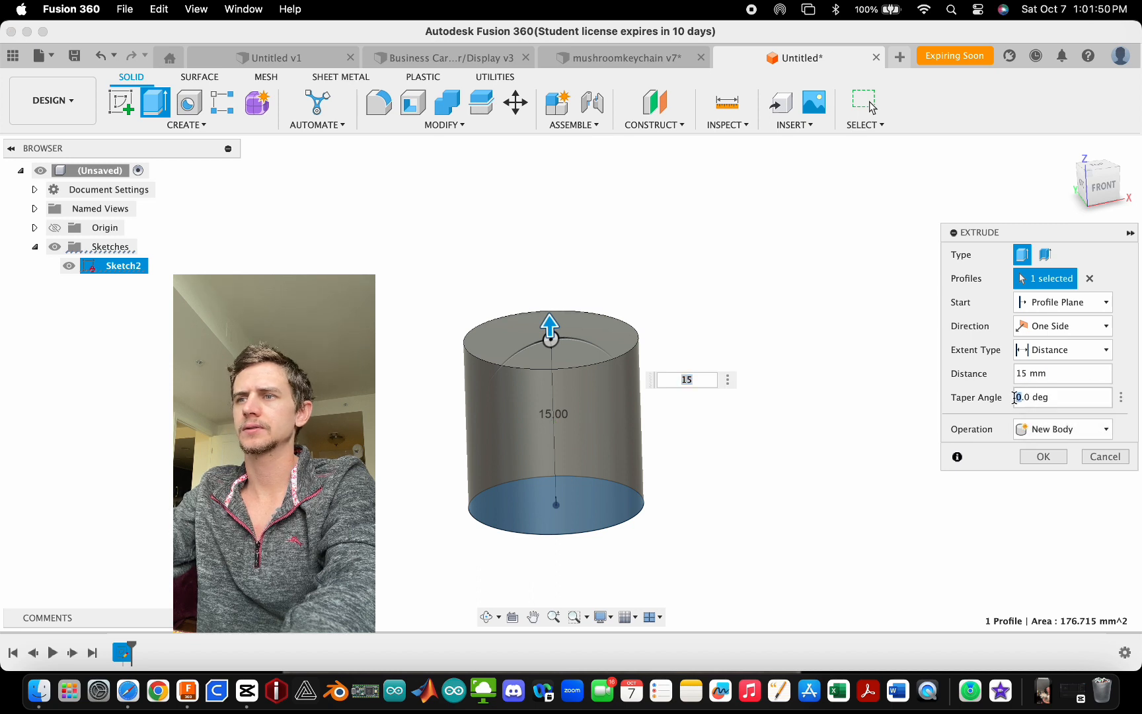
text(-5)
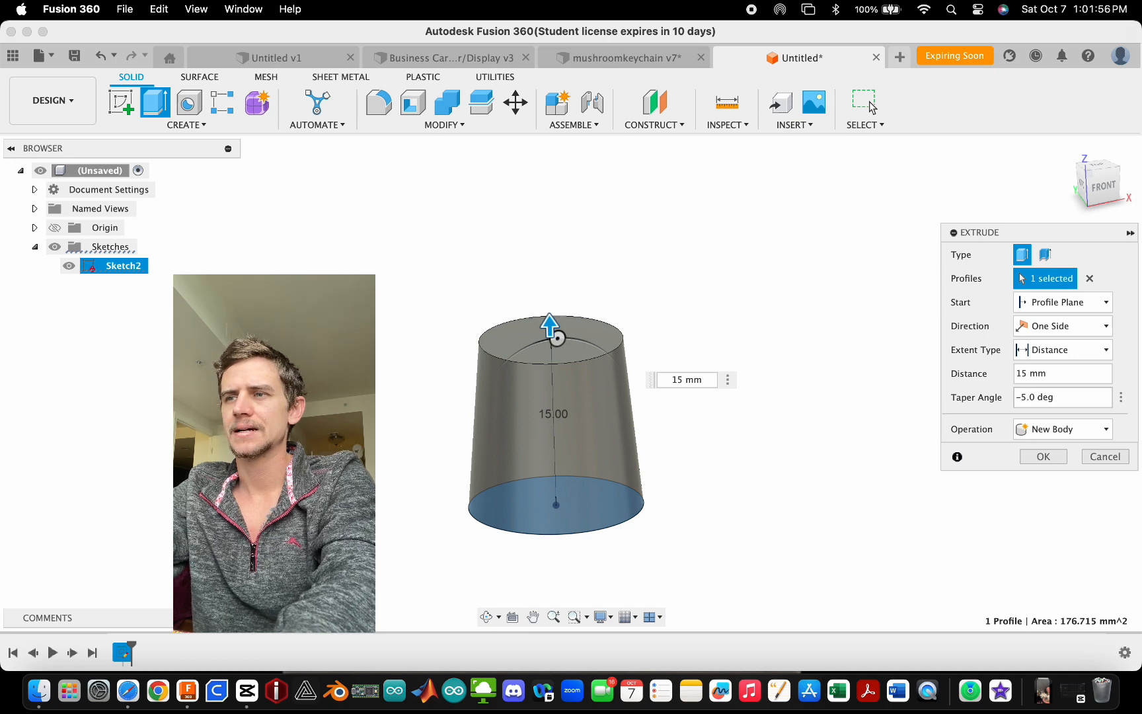
key(BackSpace)
text(10)
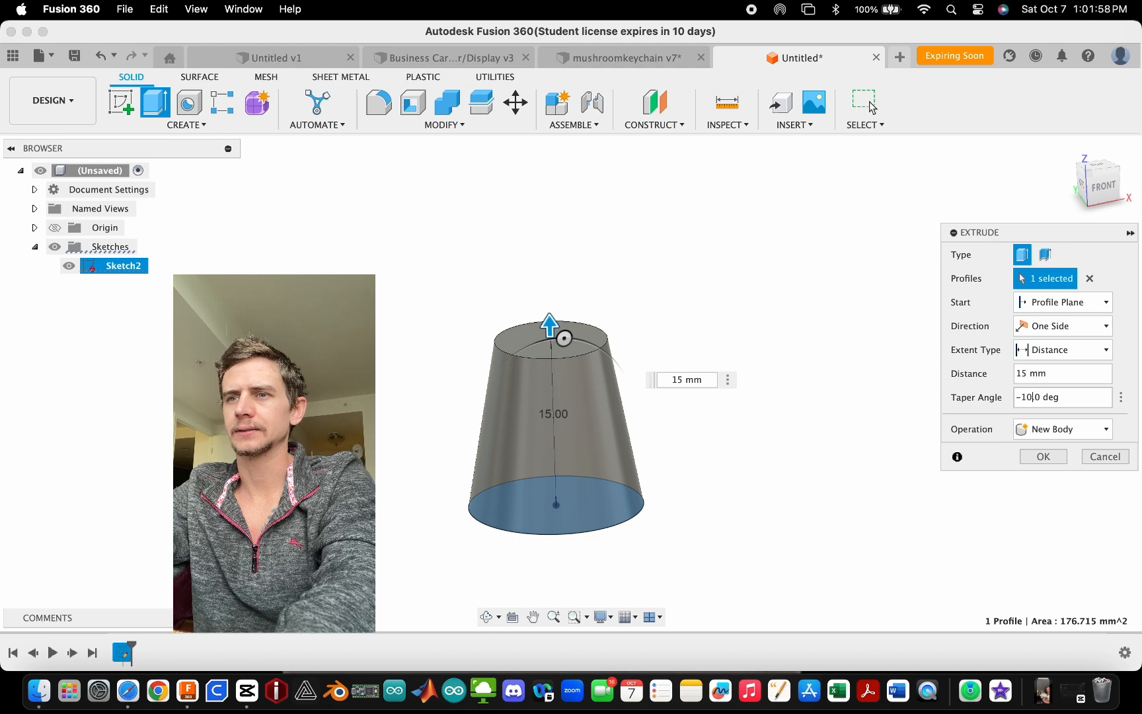
key(BackSpace)
key(BackSpace)
text(5)
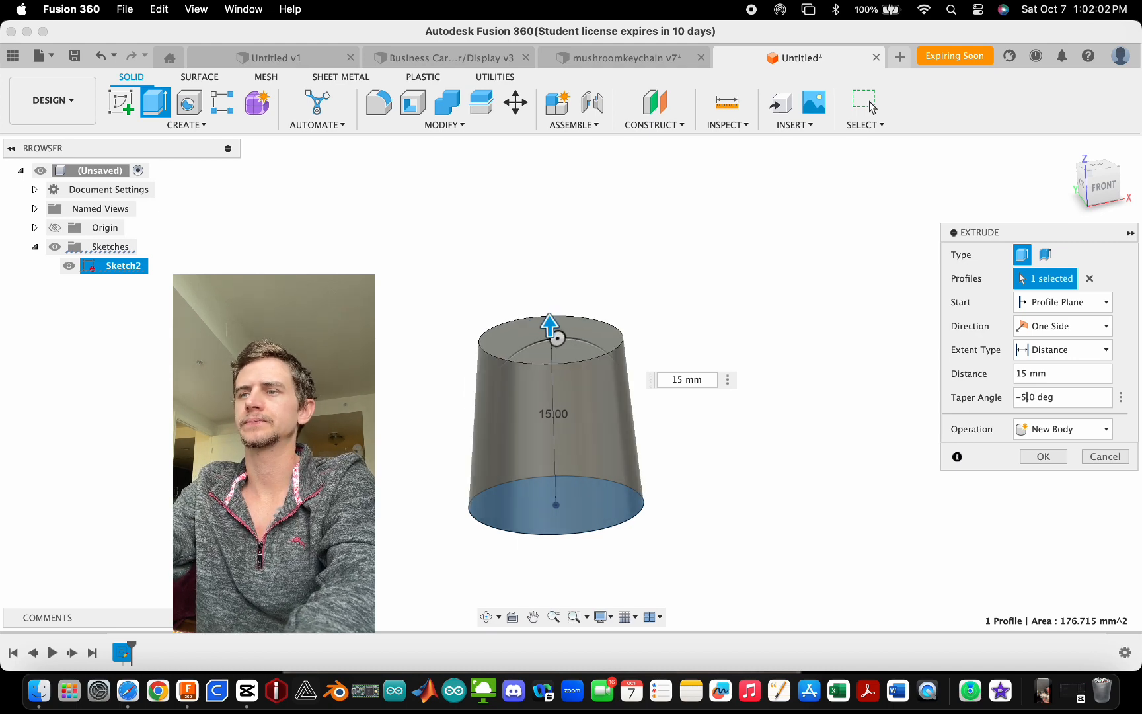
key(Return)
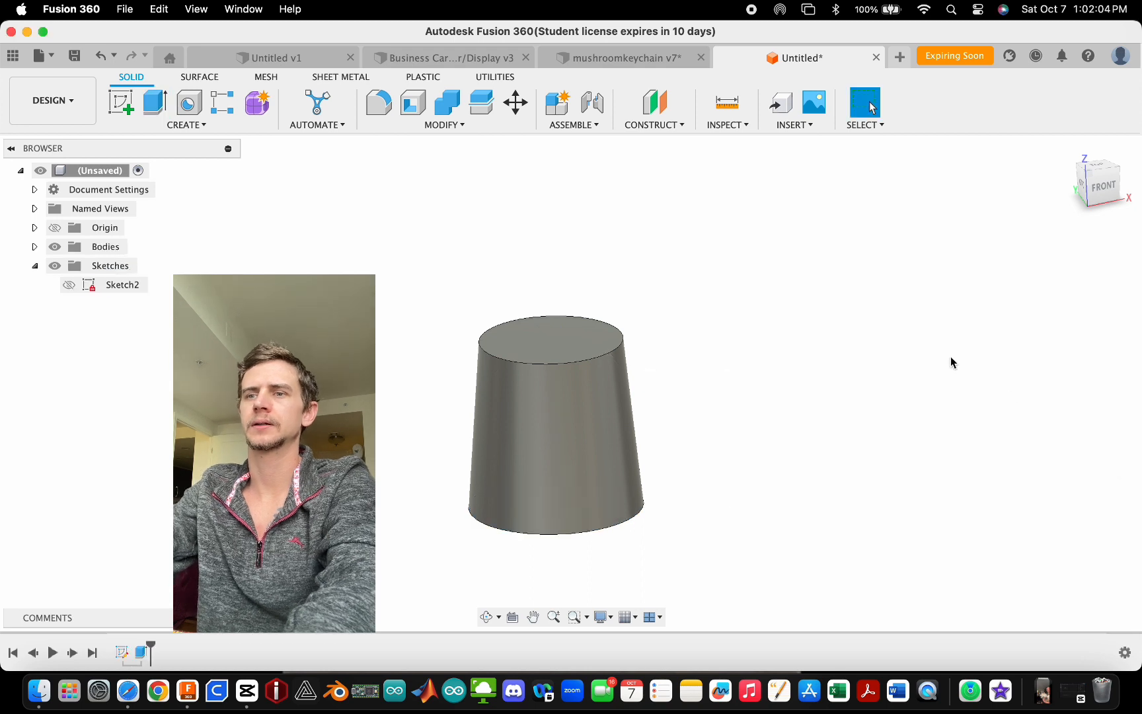
- Sketch on the cylinder's top face a 6 mm diameter circle centred on the face
scroll(585, 363, up, 1)
scroll(527, 353, down, 3)
scroll(542, 509, down, 1)
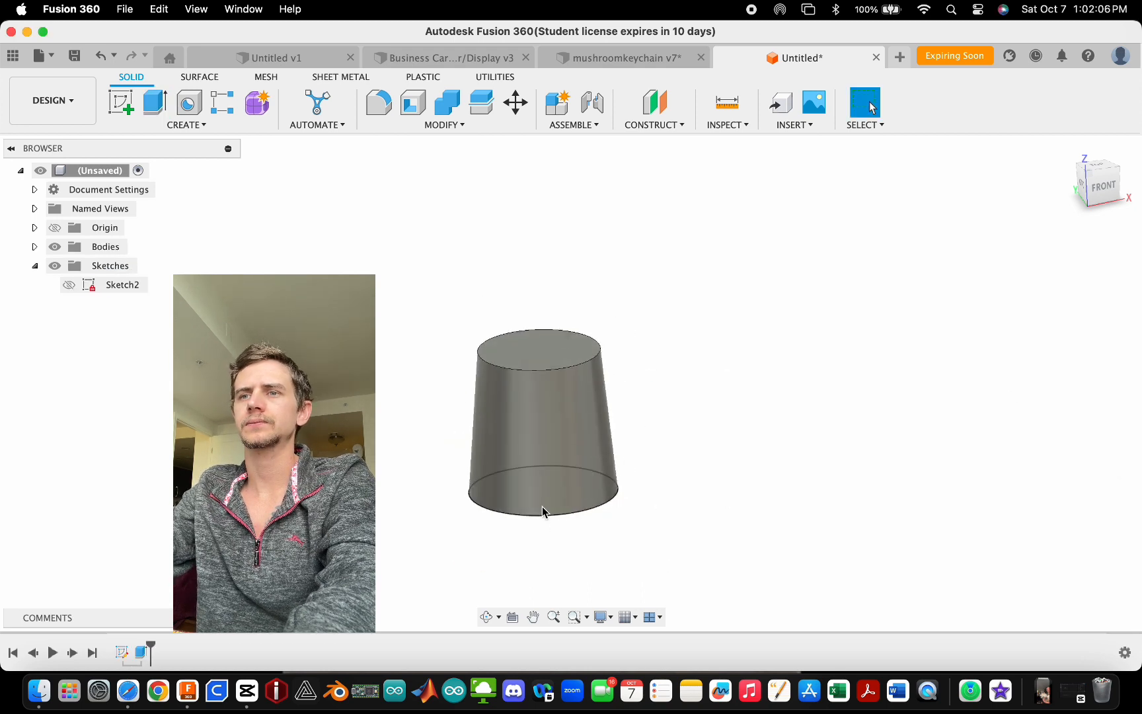
scroll(532, 291, up, 3)
click(540, 369)
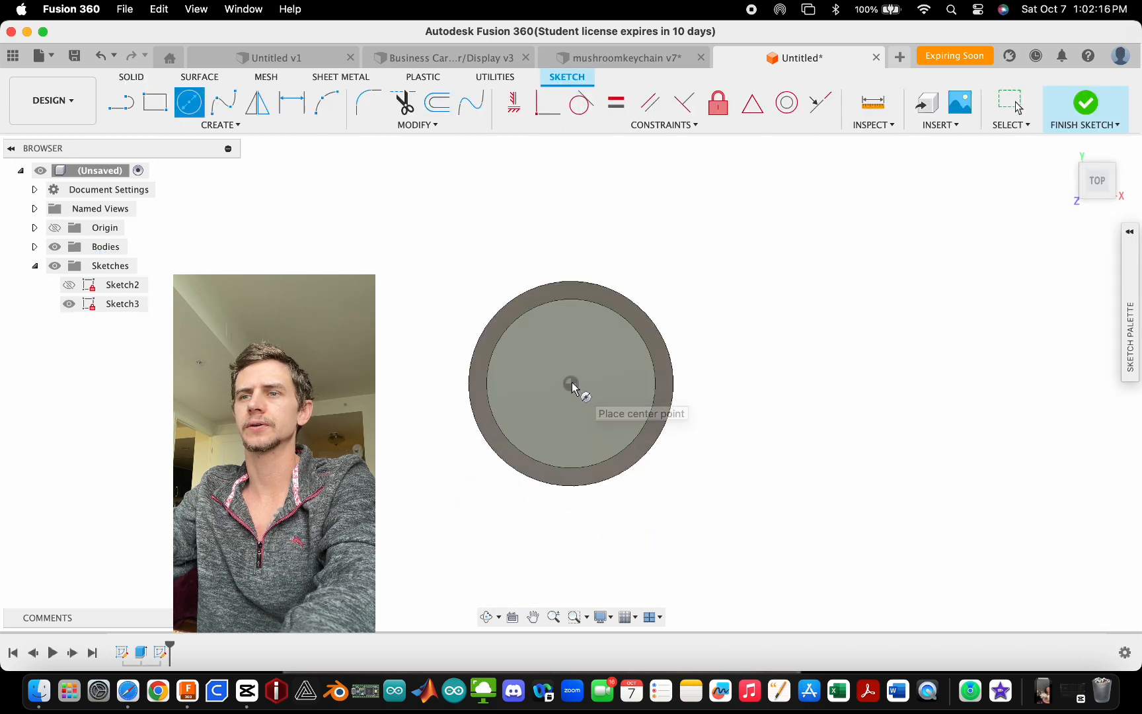
click(571, 383)
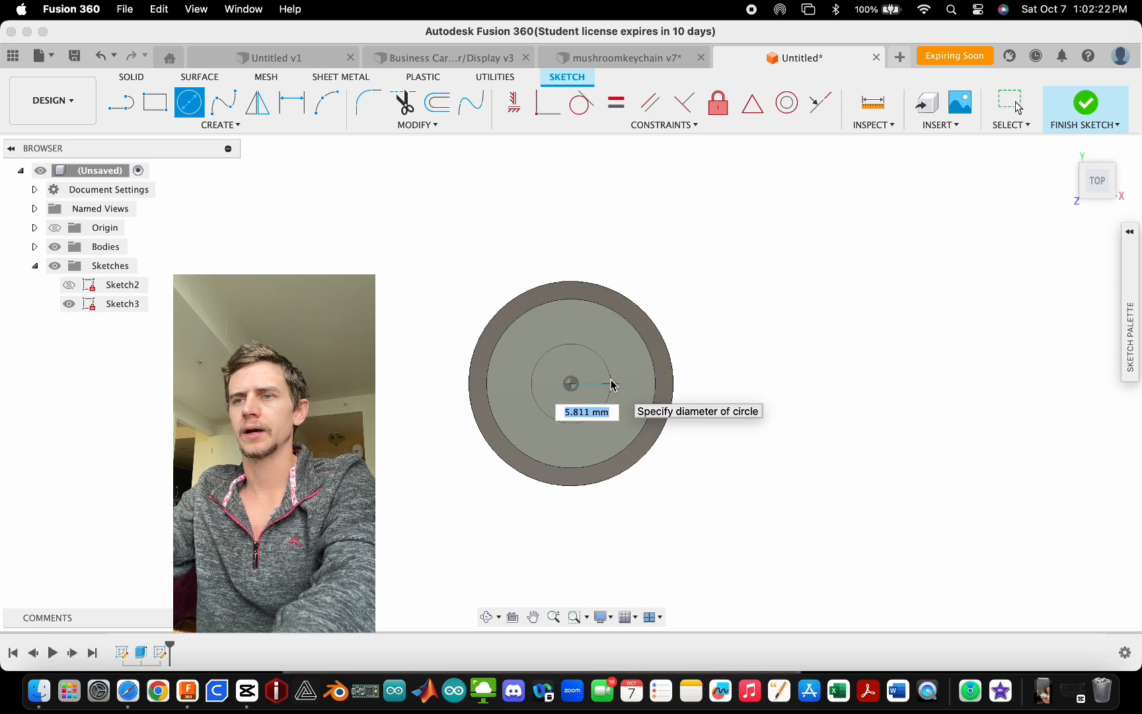
text(5)
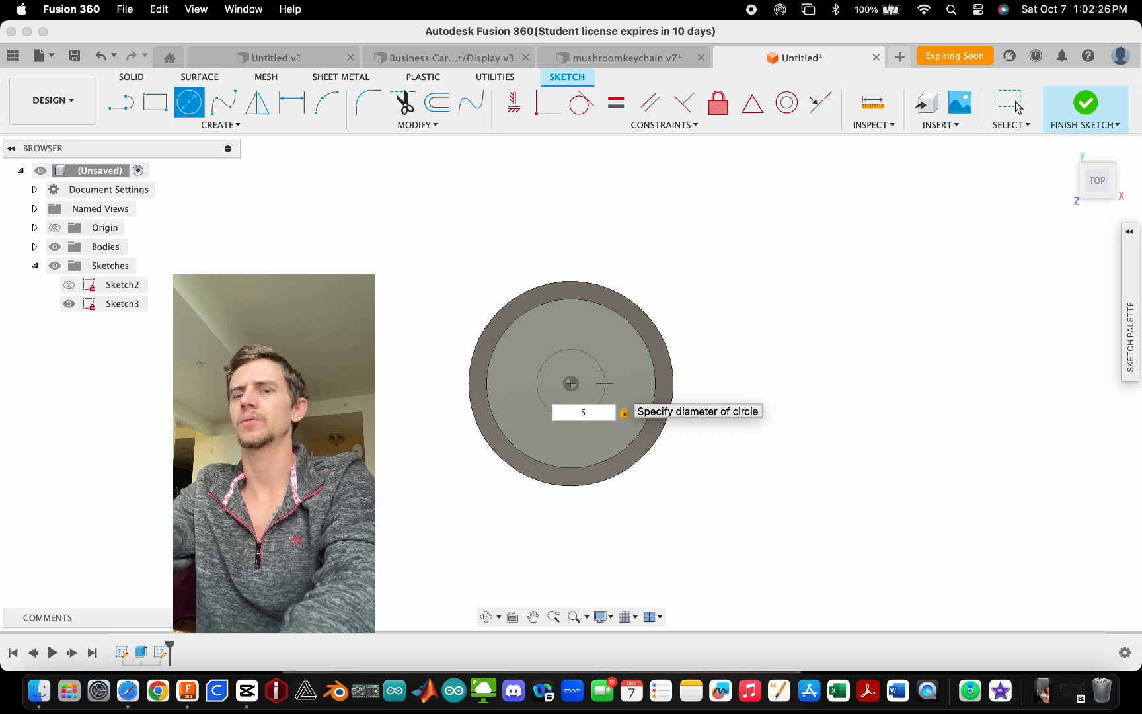
text(8)
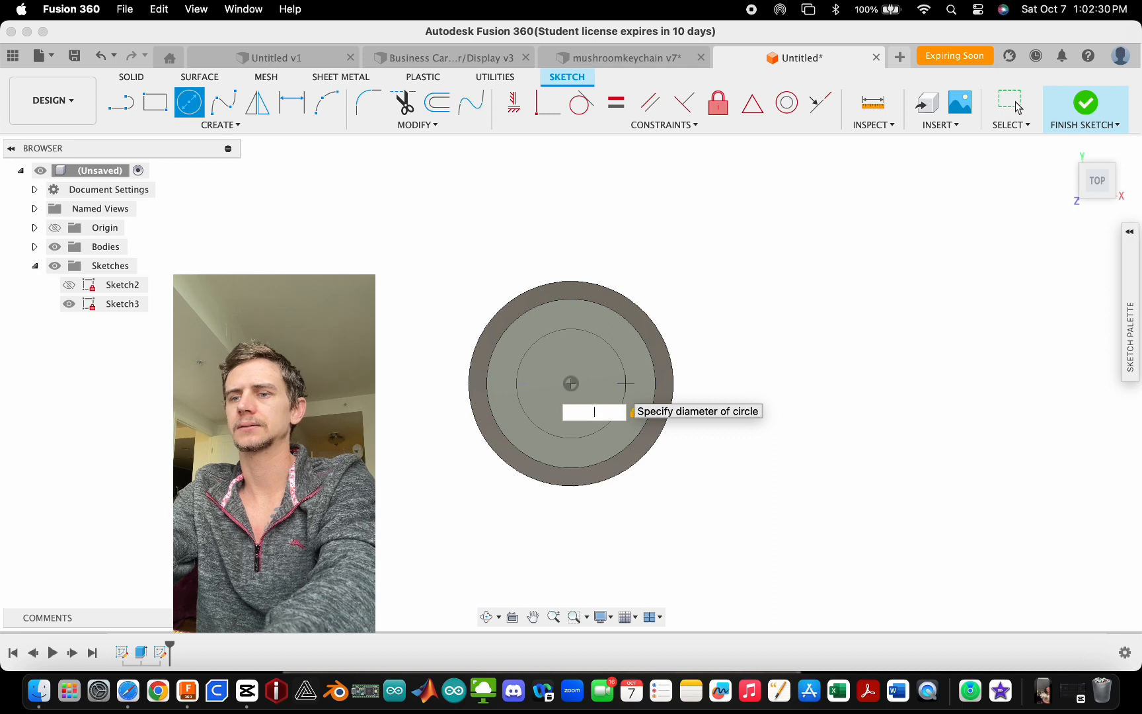
key(BackSpace)
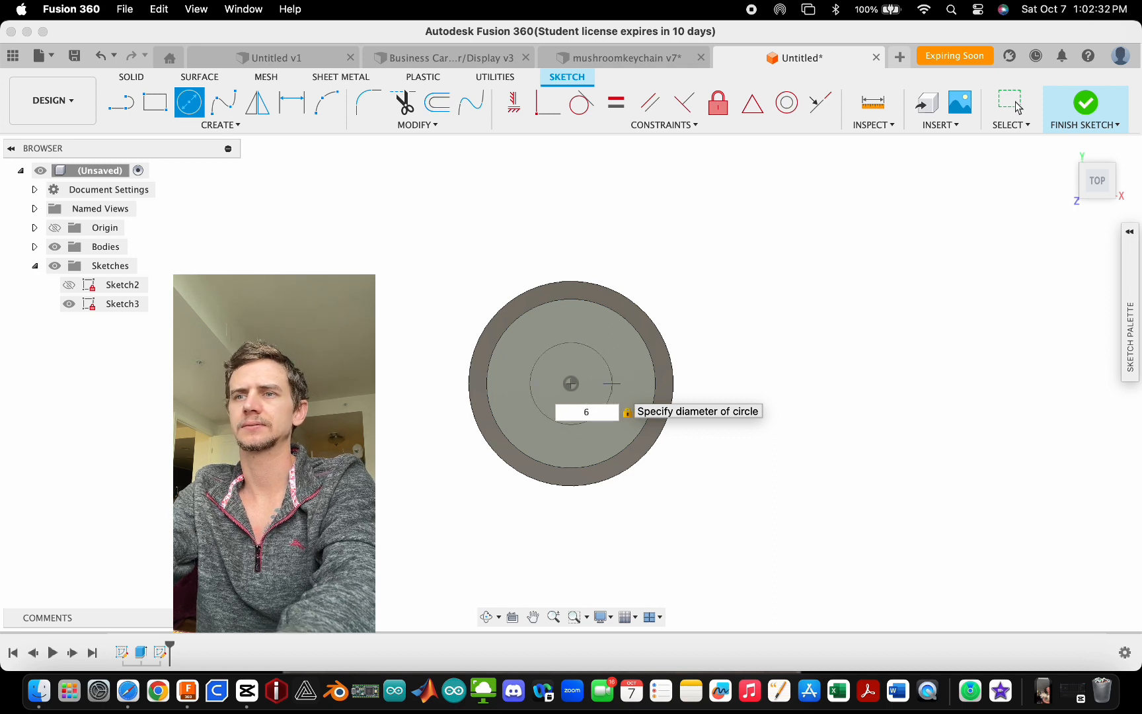
key(Return)
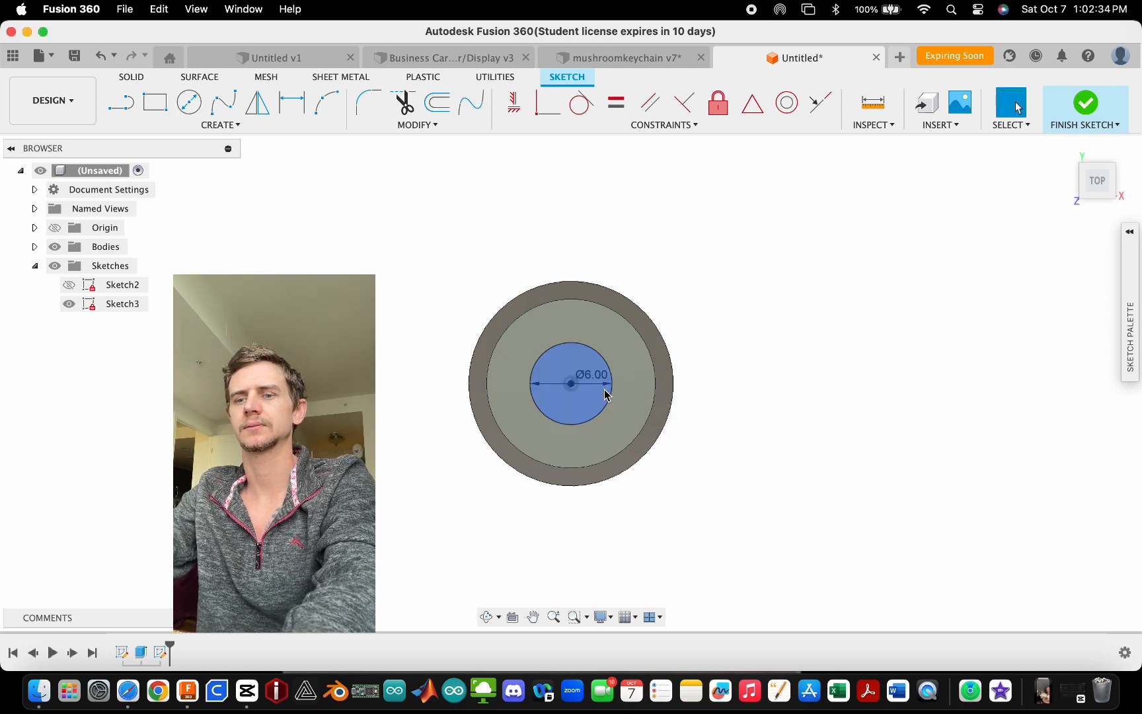
- Draw a concentric 1.5 mm diameter circle at the same centre
scroll(584, 397, down, 1)
scroll(565, 424, up, 5)
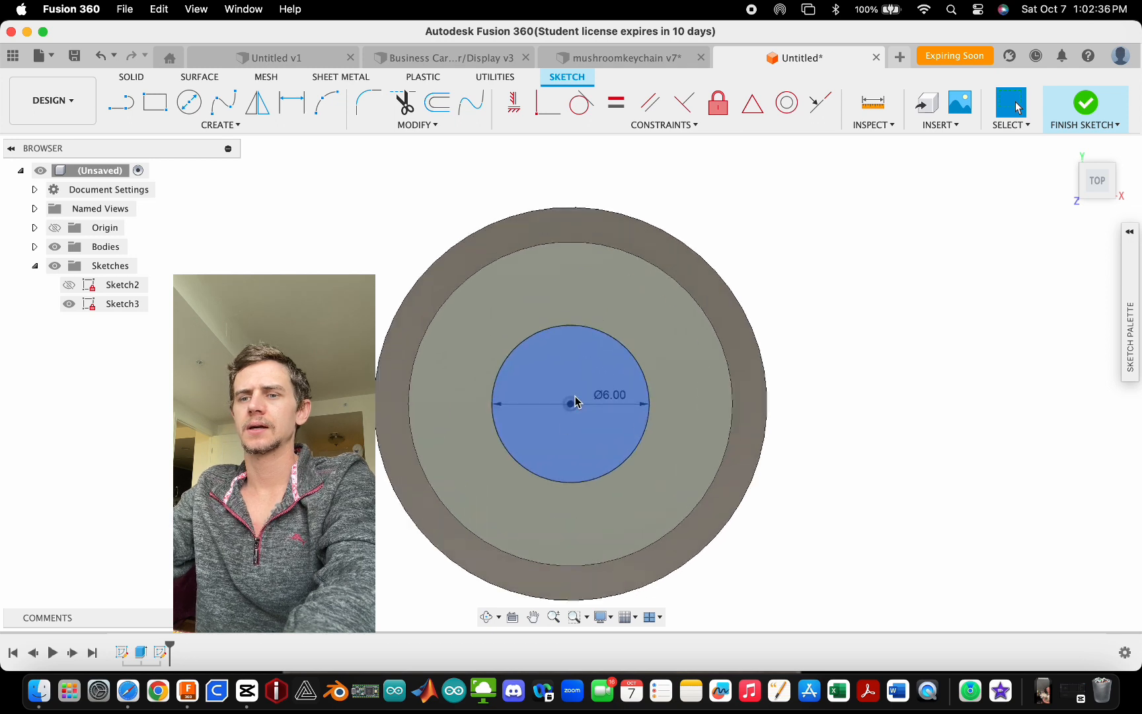
key(c)
click(569, 403)
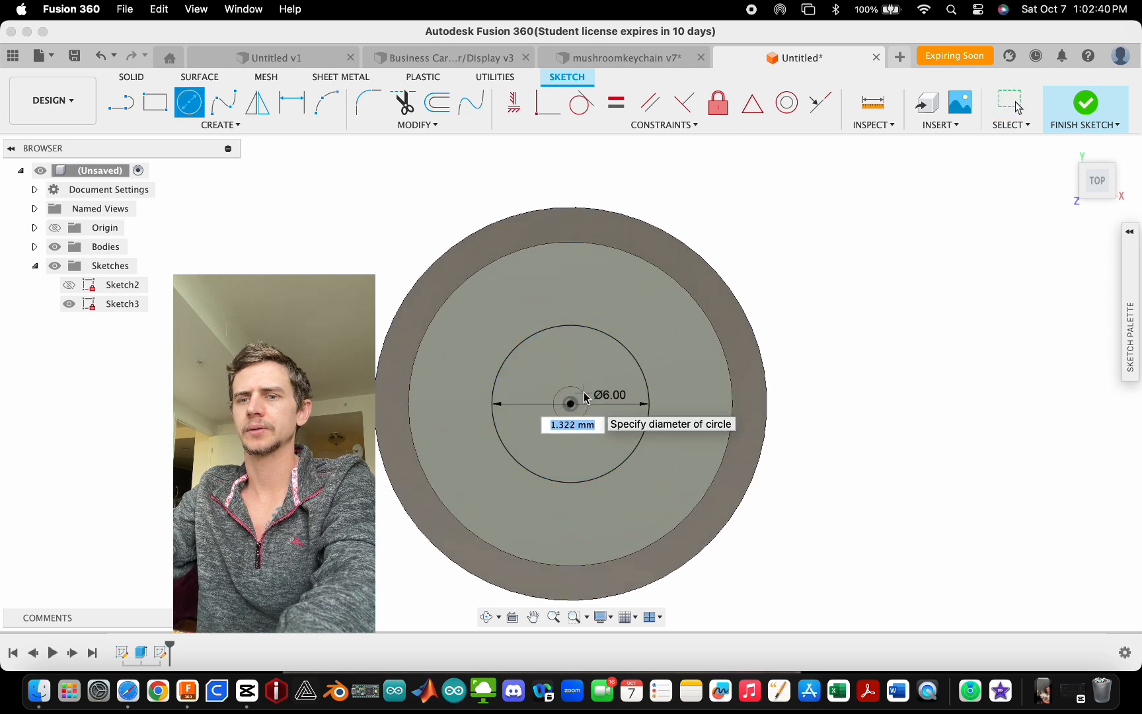
text(2)
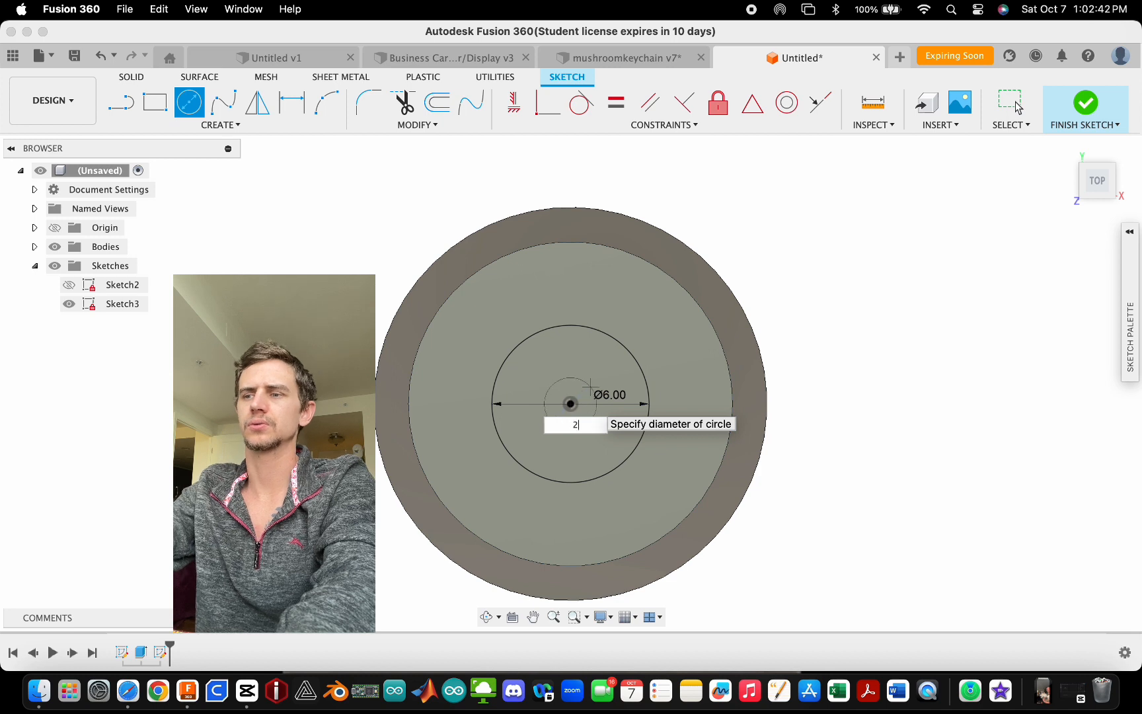
text(.5)
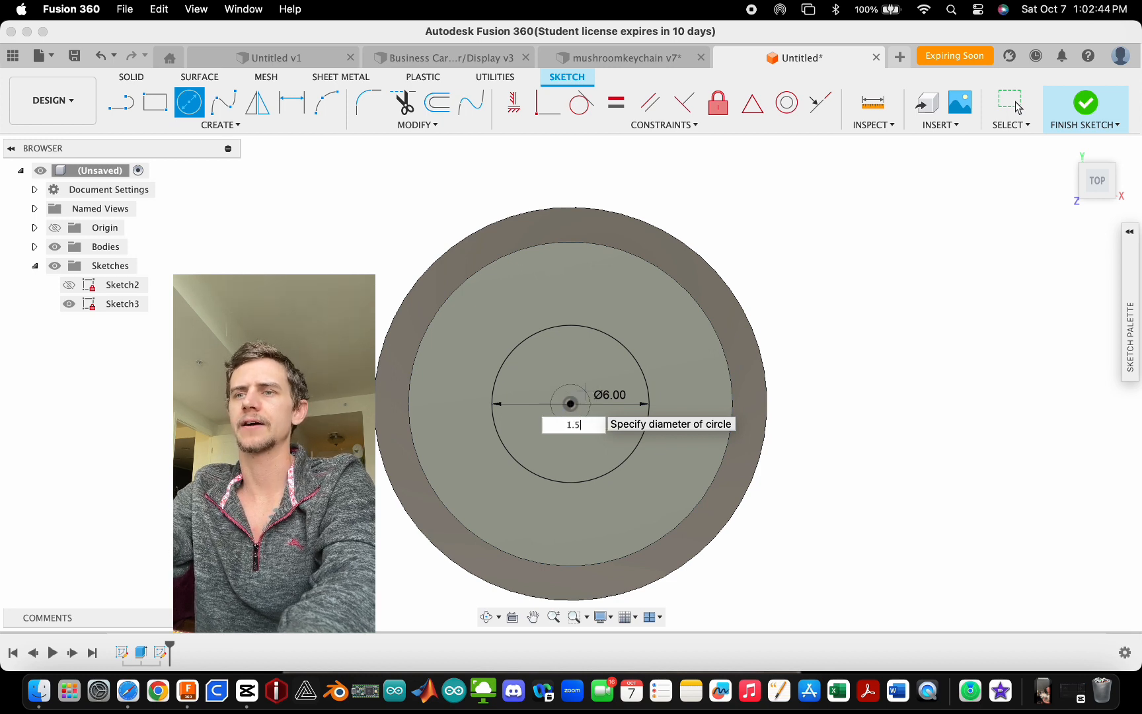
key(Return)
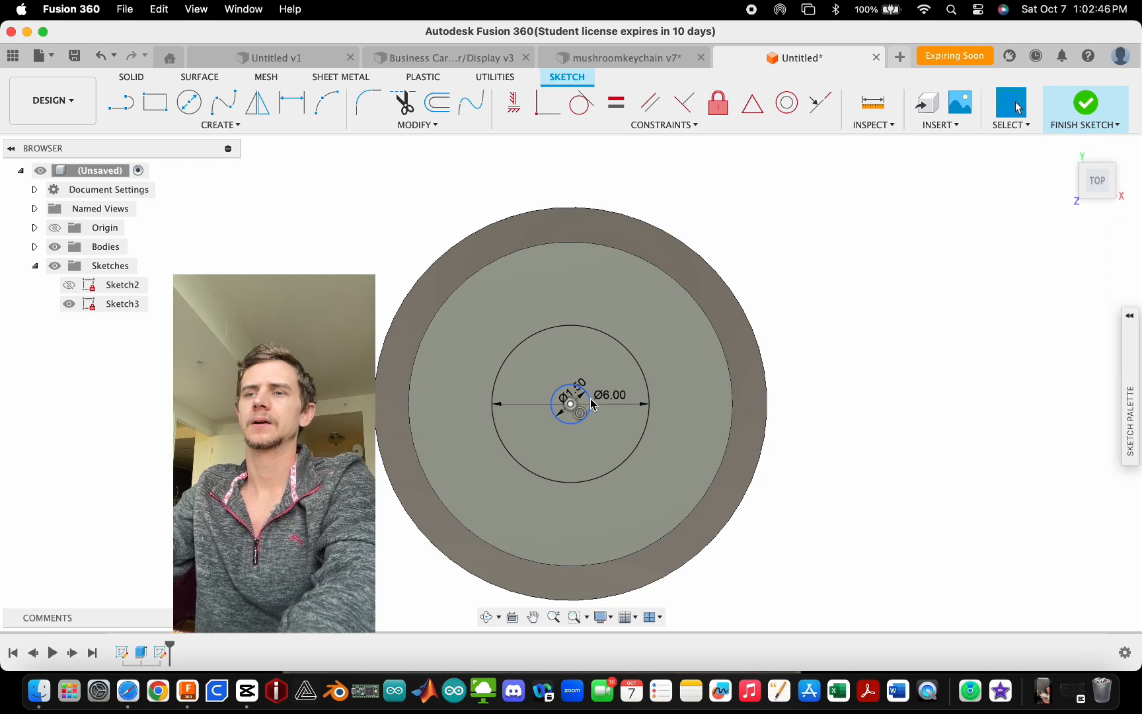
- Try to extrude the ring between the two circles upward about 8 mm, joined to the body
key(e)
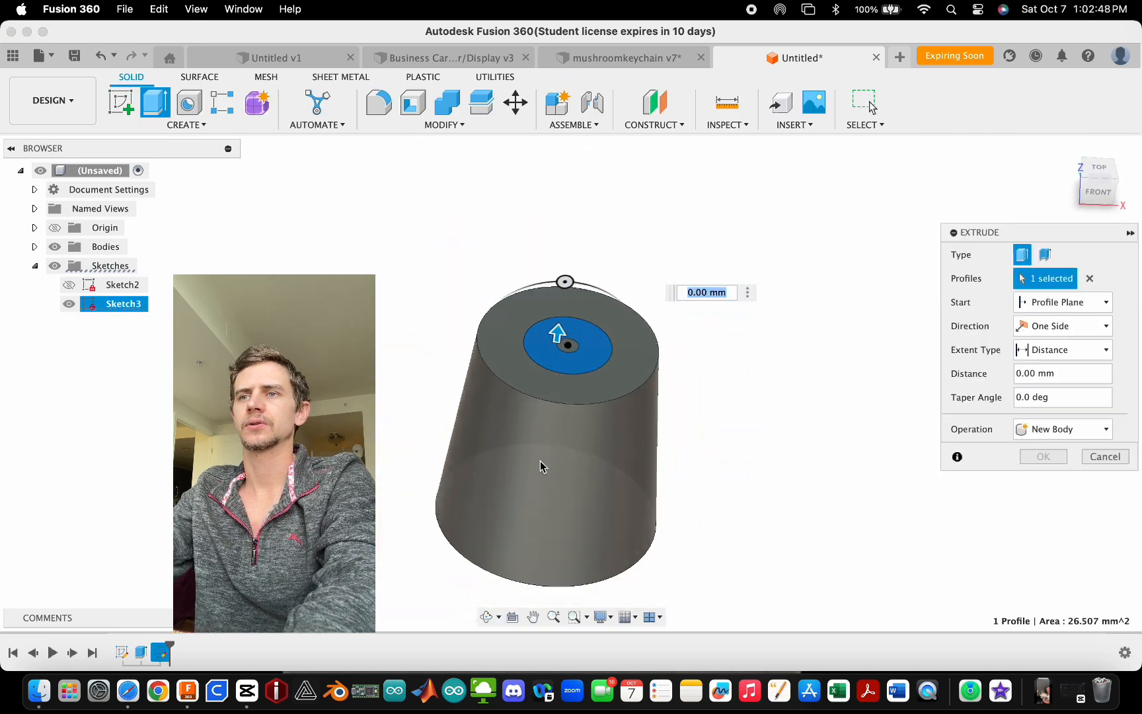
drag(538, 400, 547, 321)
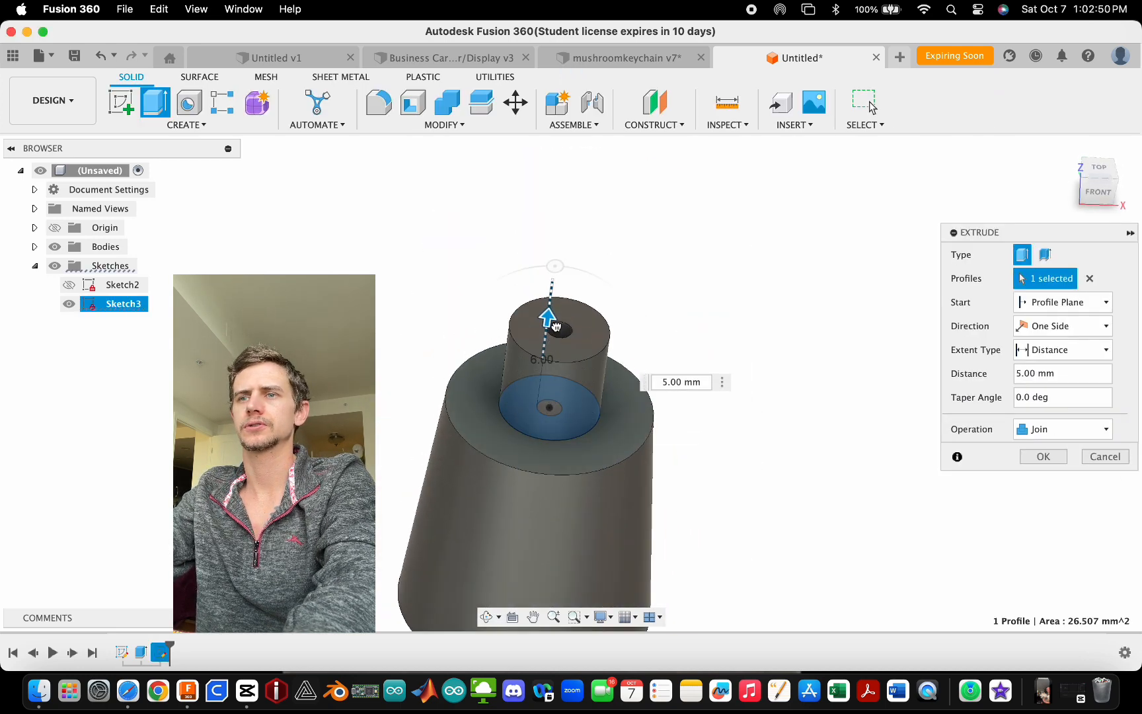
click(1103, 195)
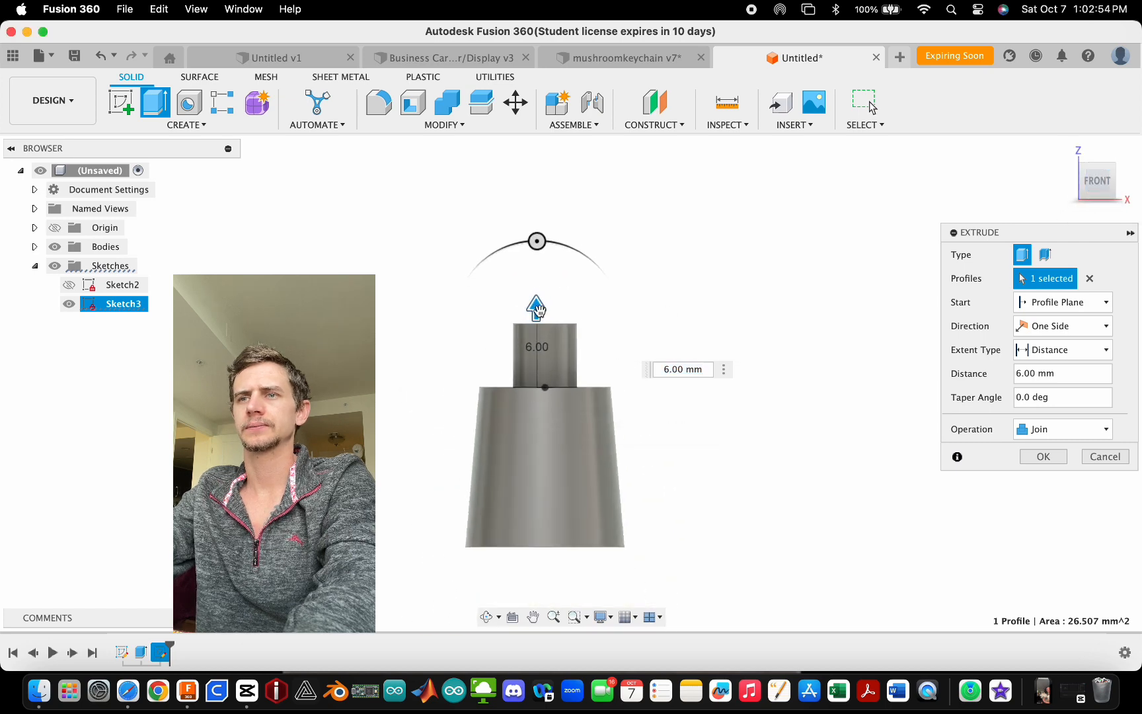
drag(538, 312, 538, 289)
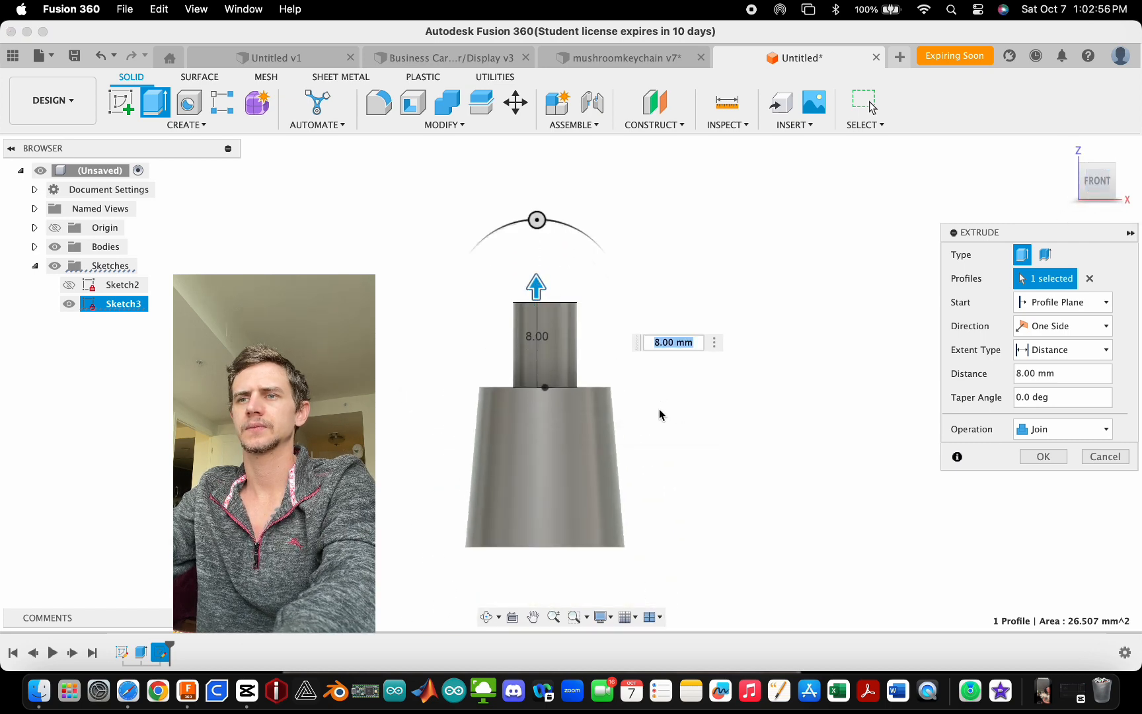
key(Escape)
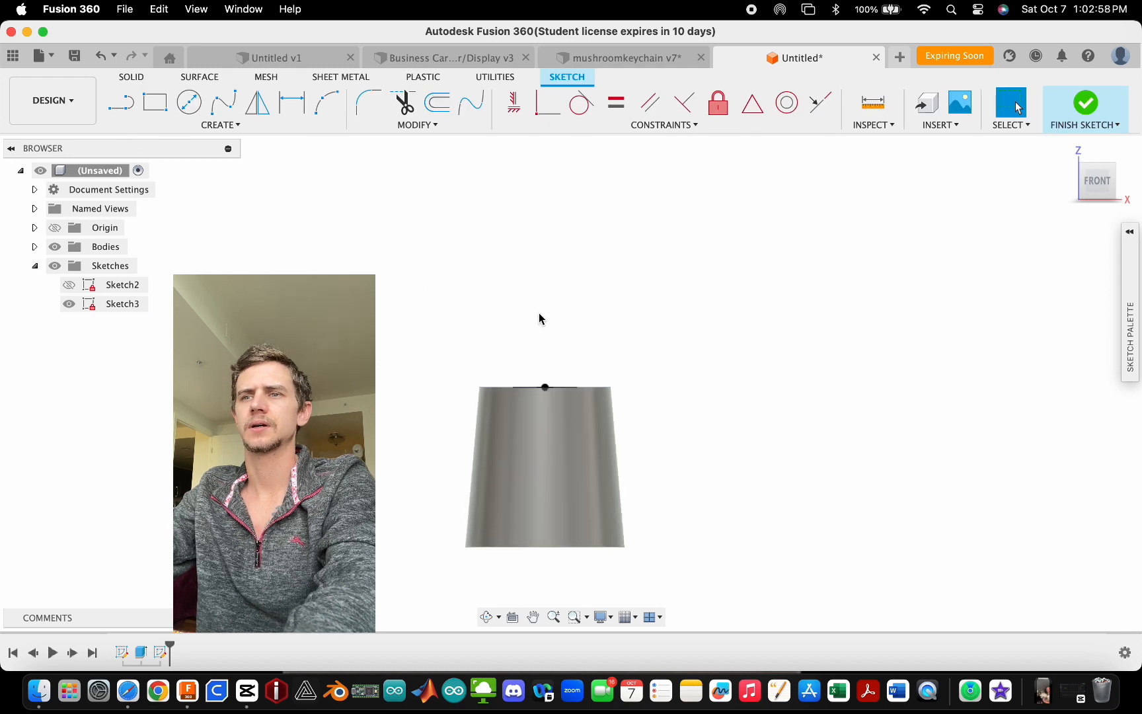
- Finish the current sketch, start a new sketch on the front plane, and draw a 35 mm vertical line up from the base centre
click(1085, 106)
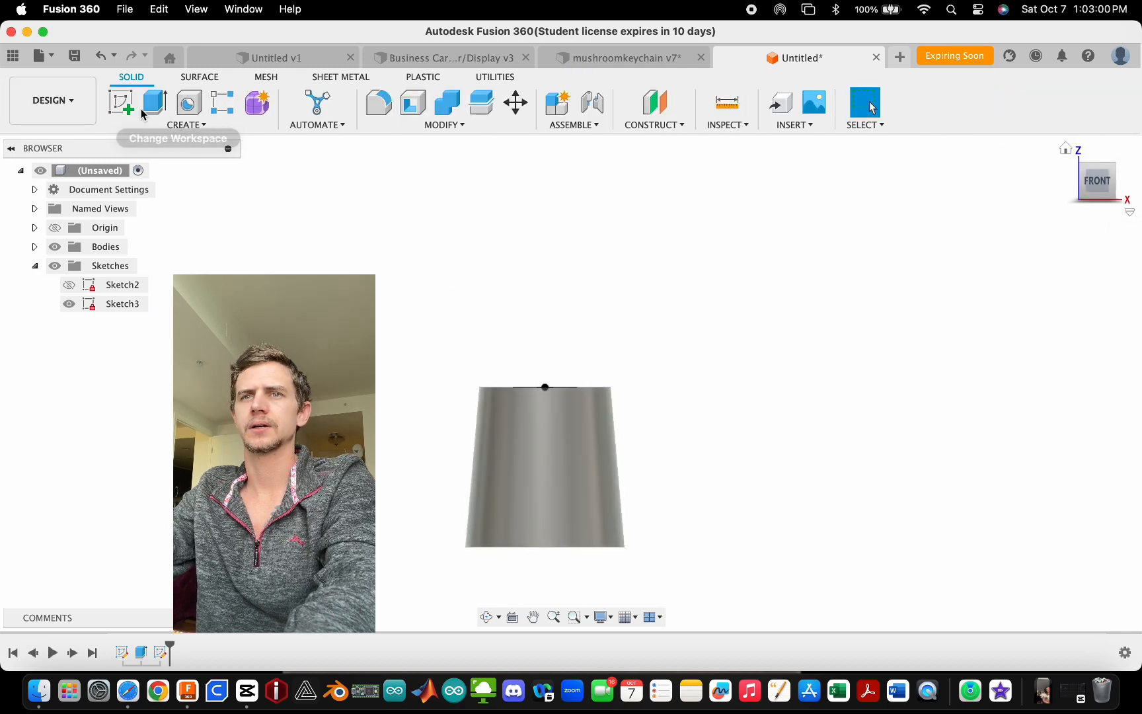
click(121, 103)
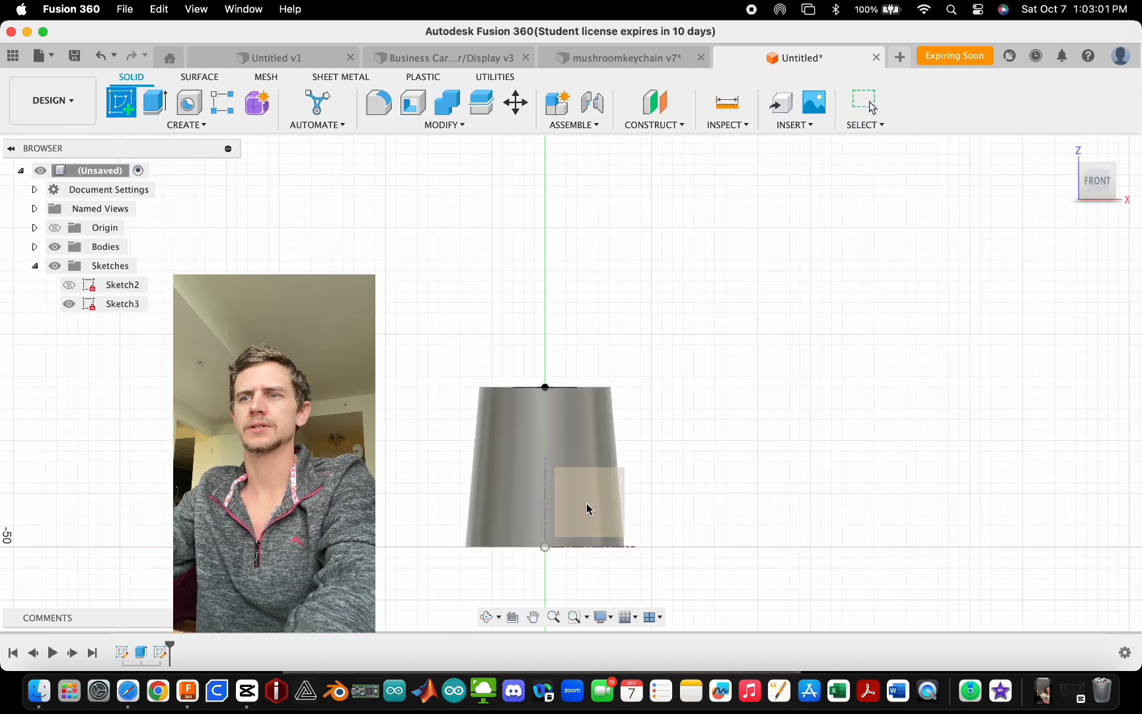
click(640, 477)
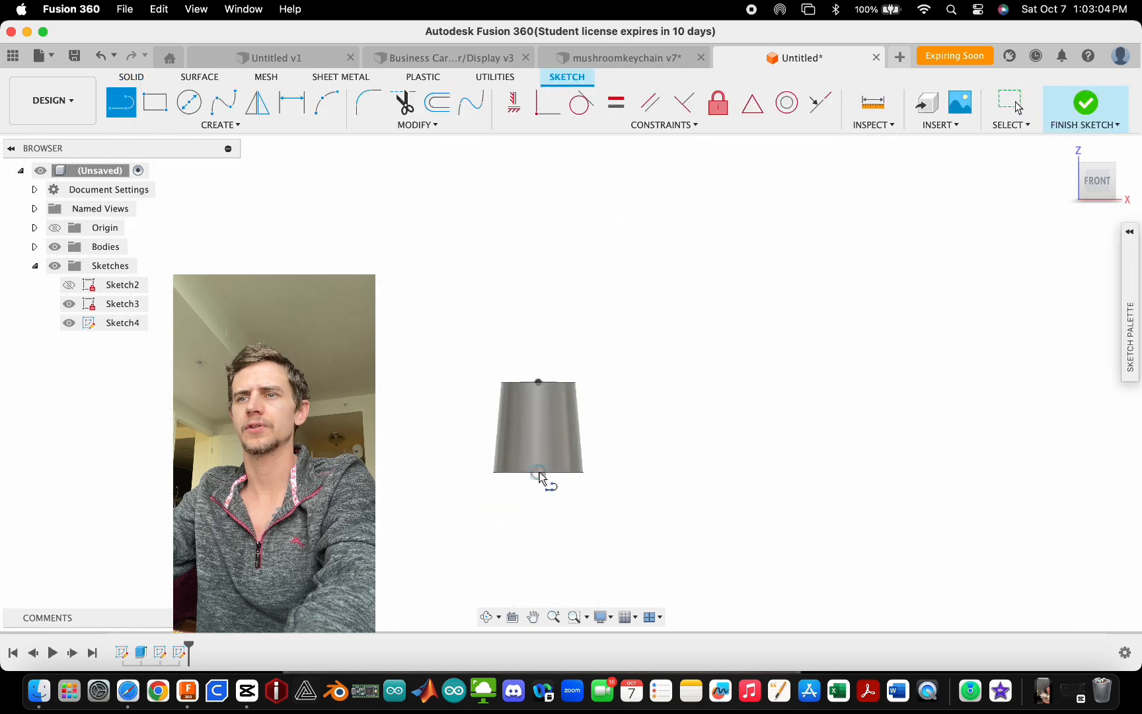
click(539, 472)
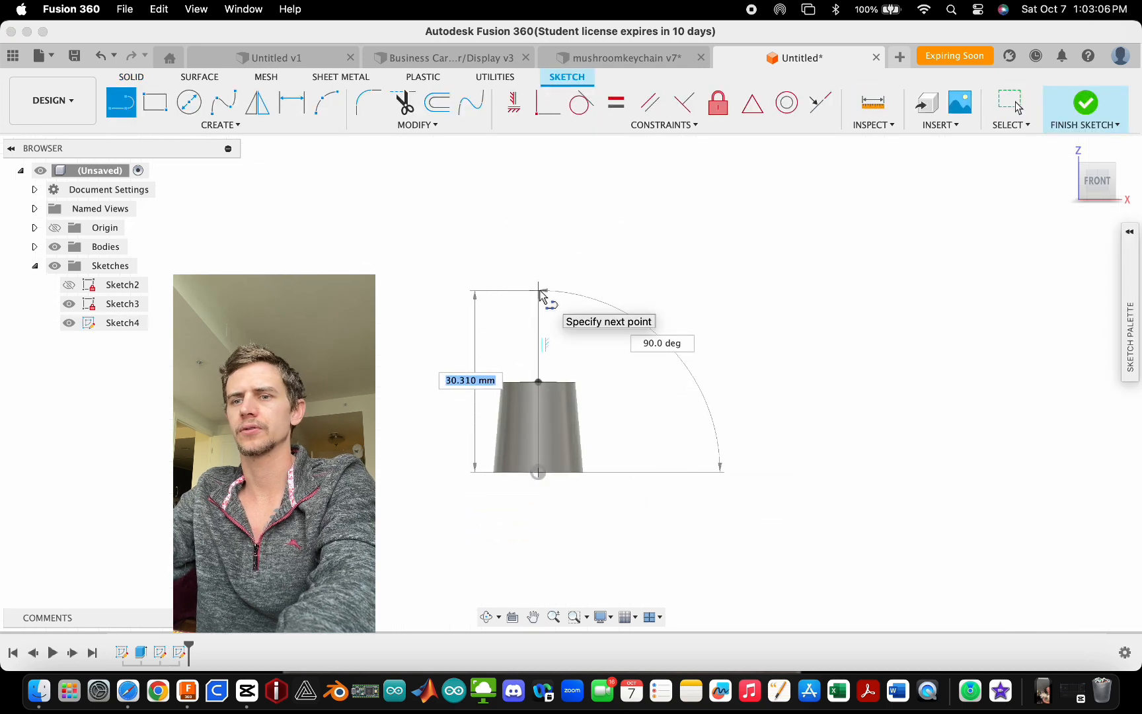
text(35)
key(Tab)
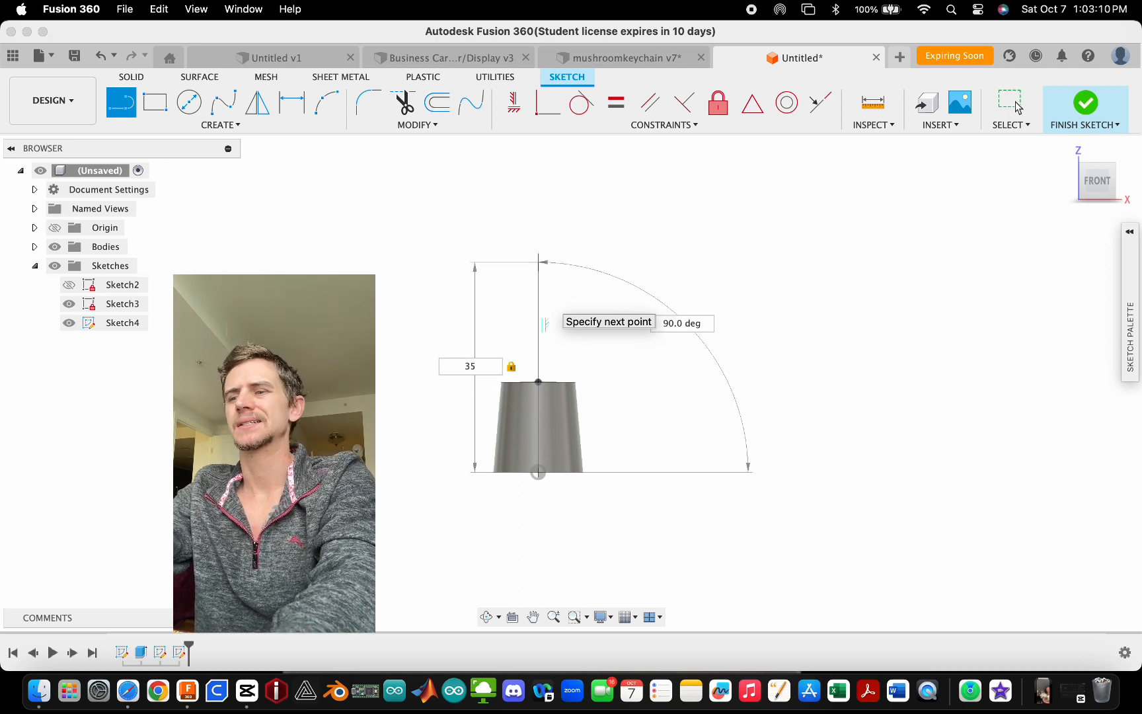
key(Return)
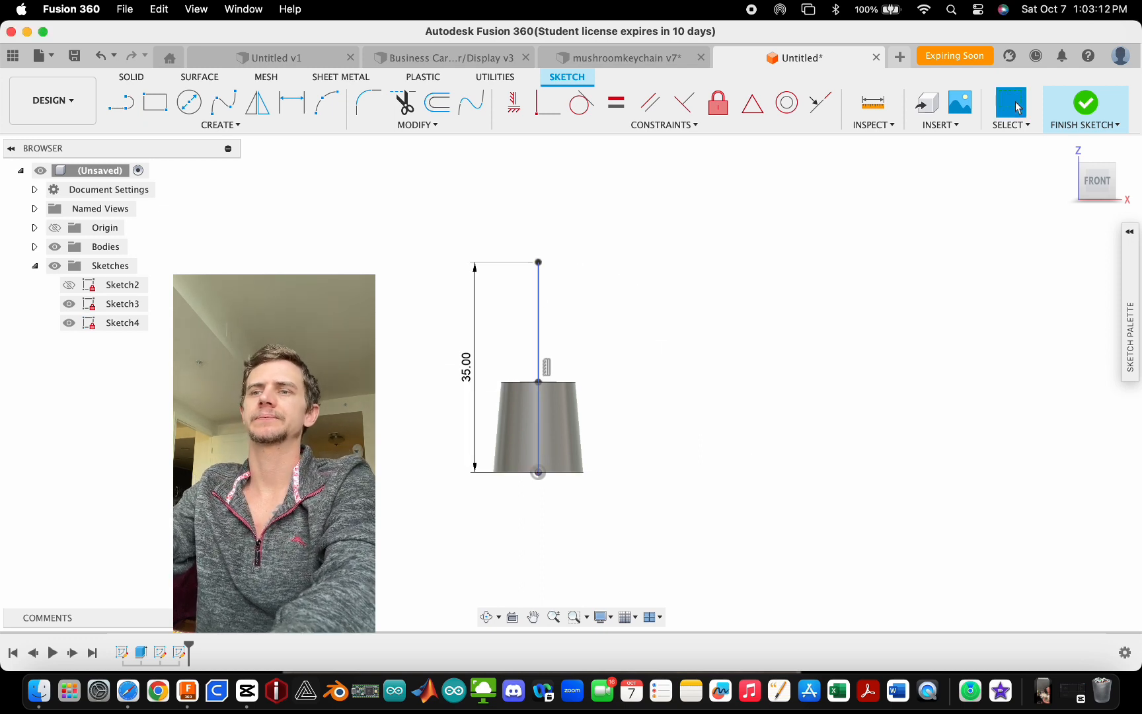
key(Escape)
scroll(529, 462, up, 3)
click(533, 421)
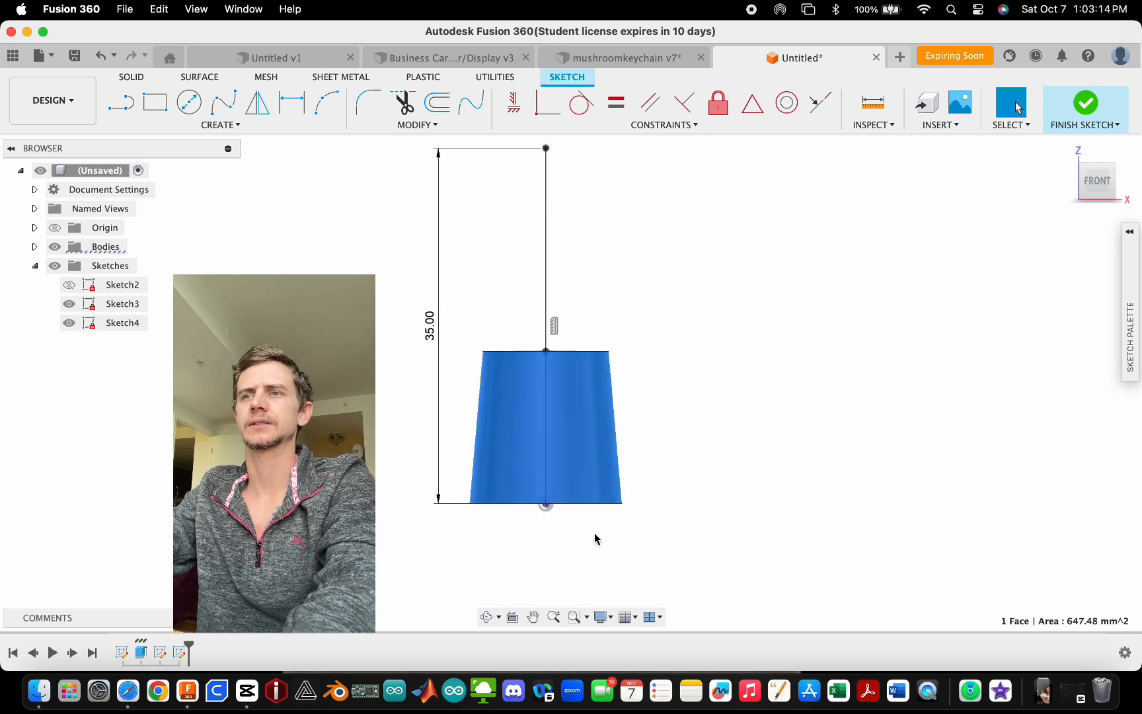
scroll(594, 536, down, 2)
scroll(568, 456, up, 1)
click(297, 555)
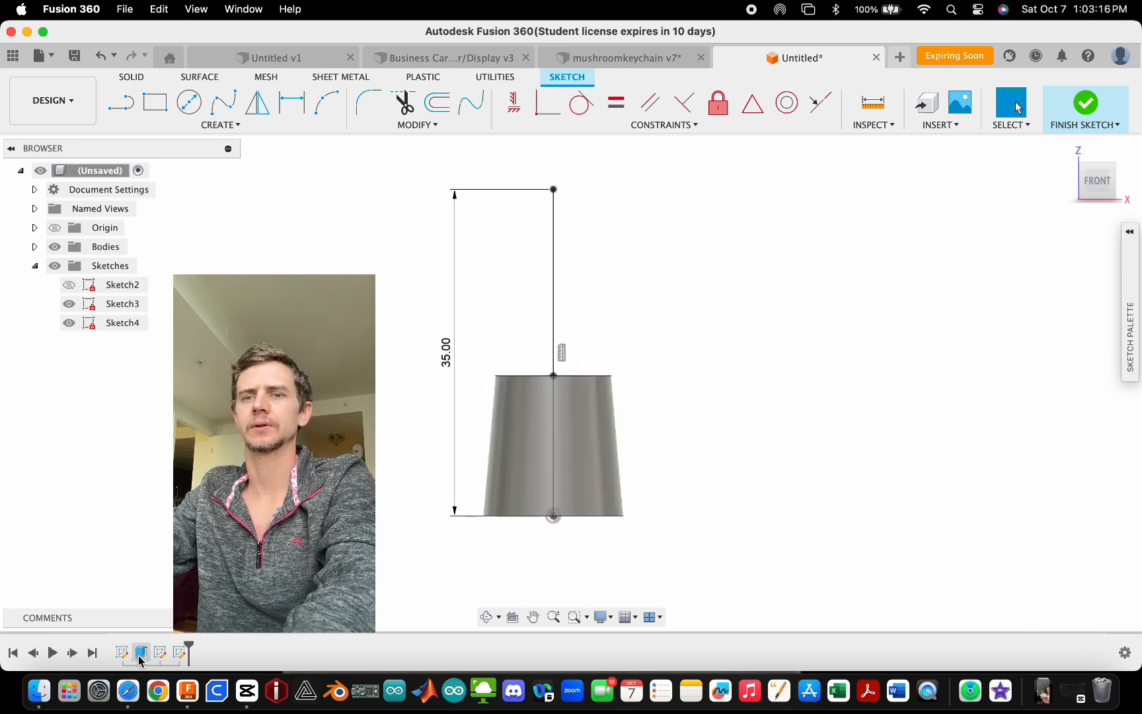
- Finish the sketch containing the vertical line
click(140, 652)
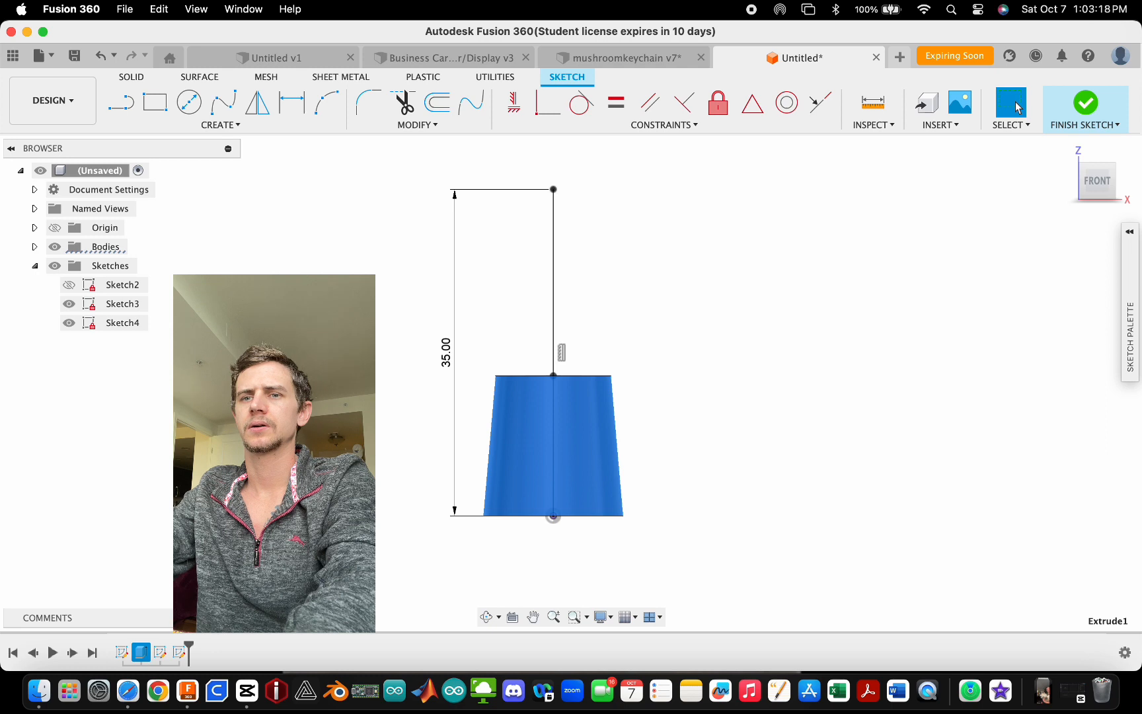
key(Escape)
click(1085, 104)
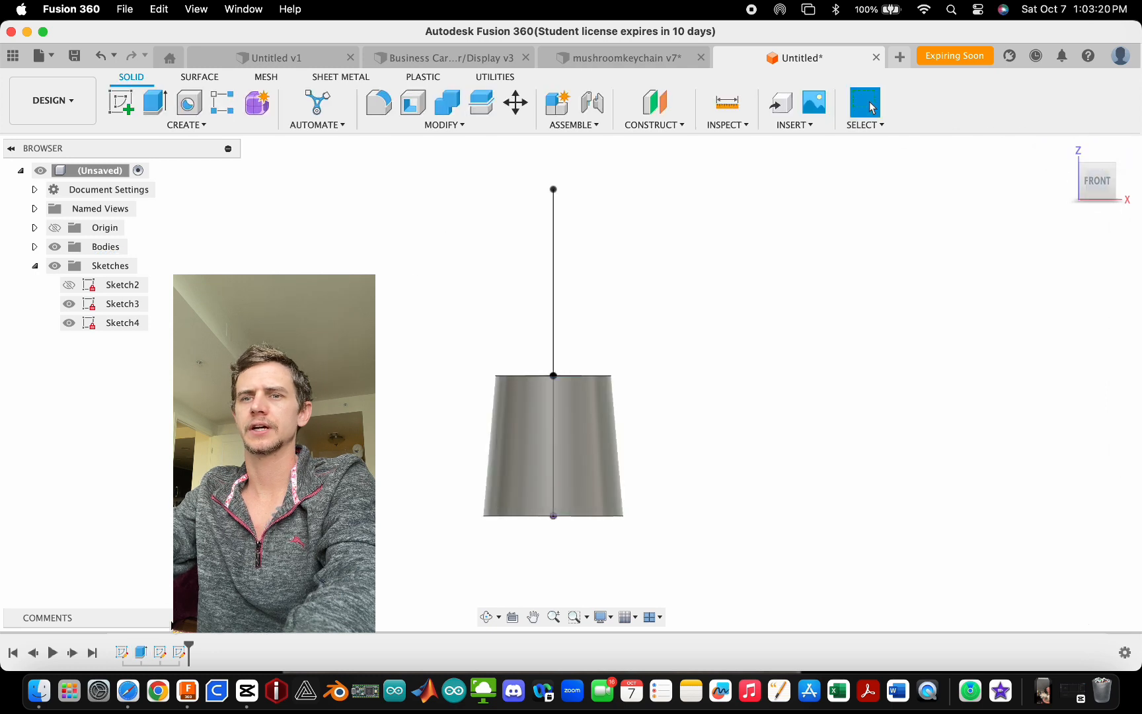
- Open the base extrusion's feature settings for review and close them without changes
double_click(140, 652)
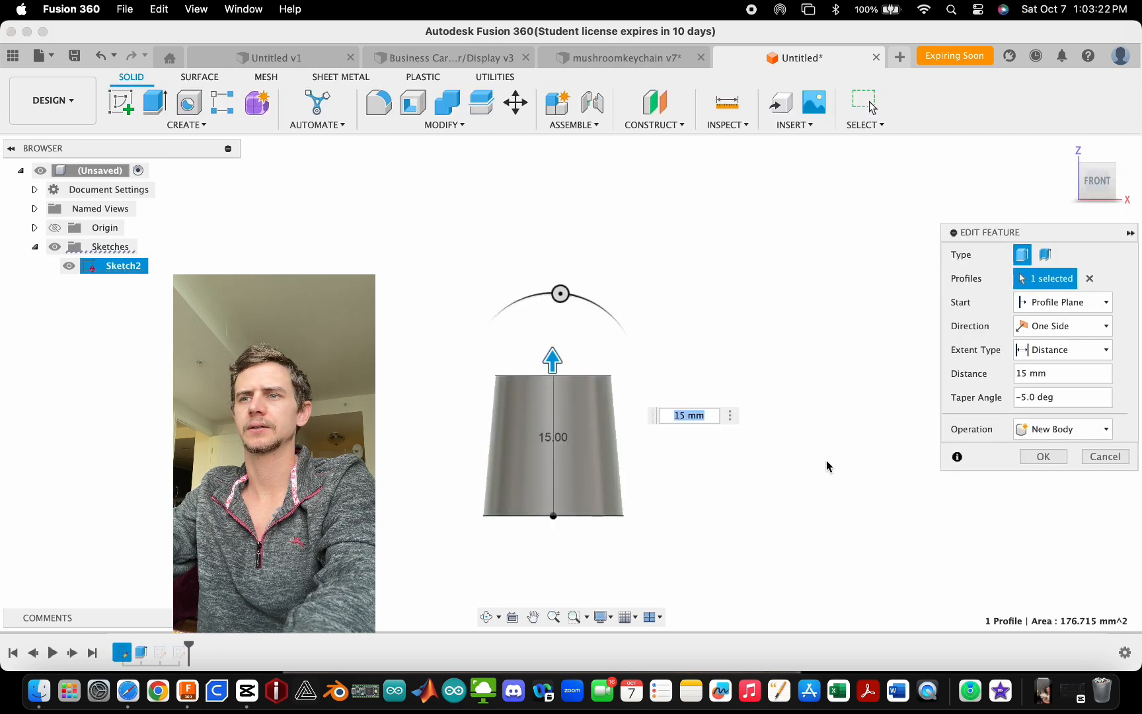
shift+middle_drag(826, 465, 791, 482)
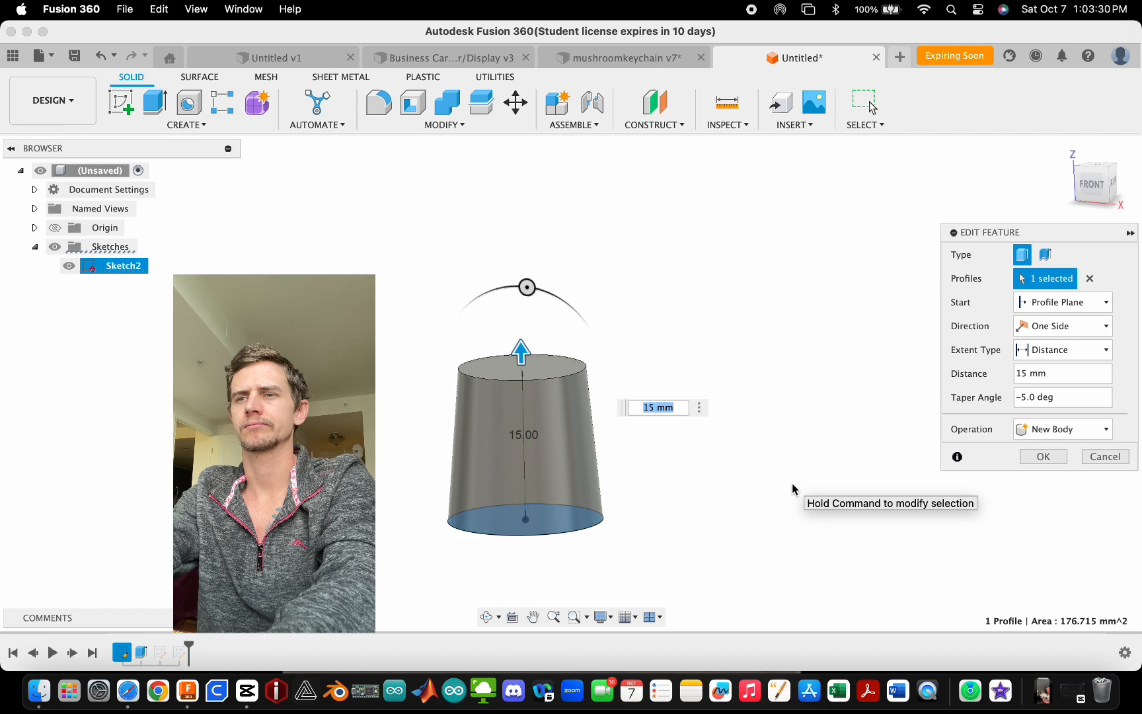
key(Return)
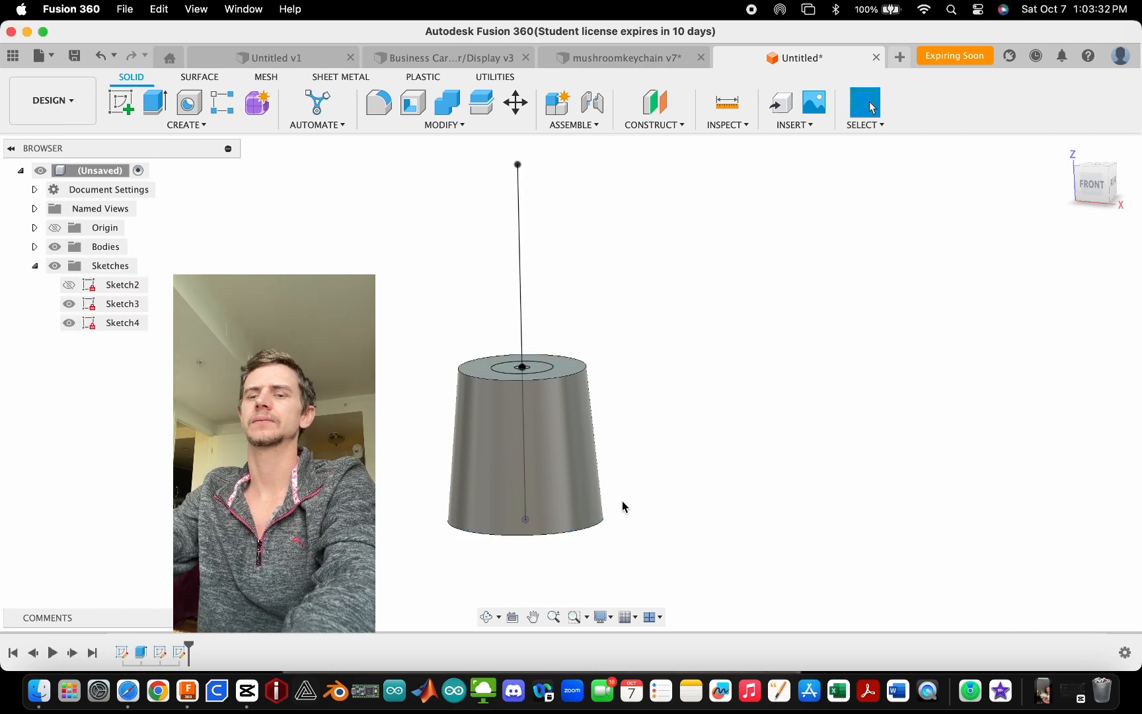
- Extrude the ring between the 6 mm and 1.5 mm circles upward 14 mm, joined to the body
key(e)
click(537, 386)
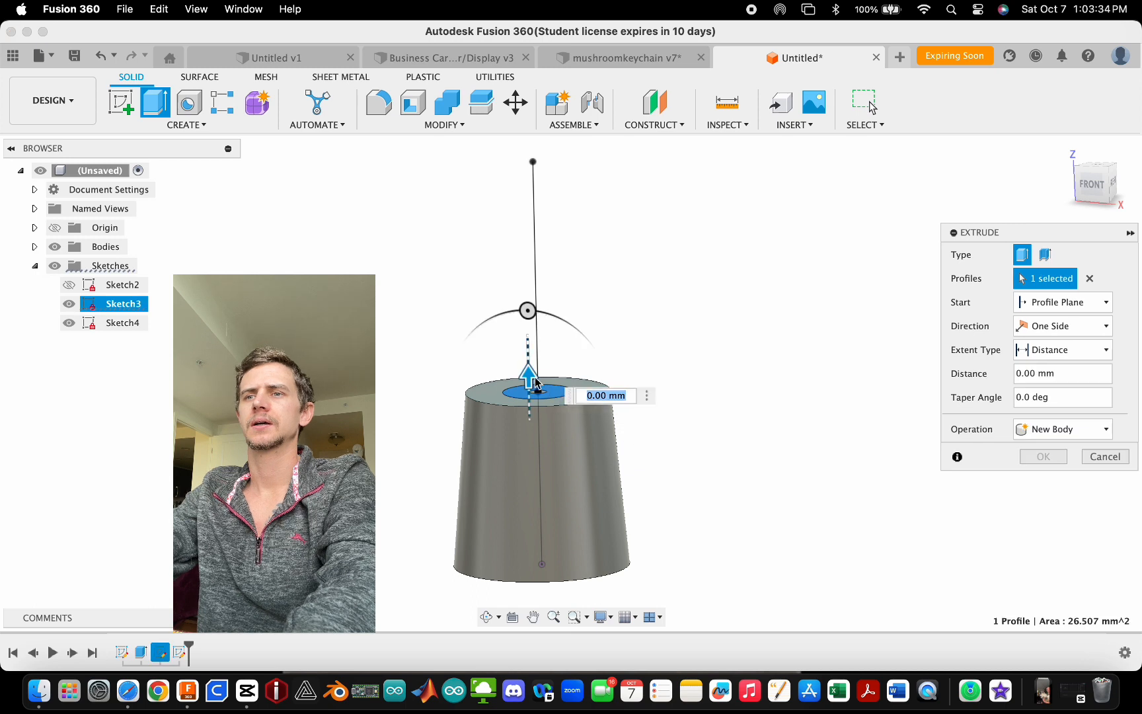
drag(536, 383, 533, 218)
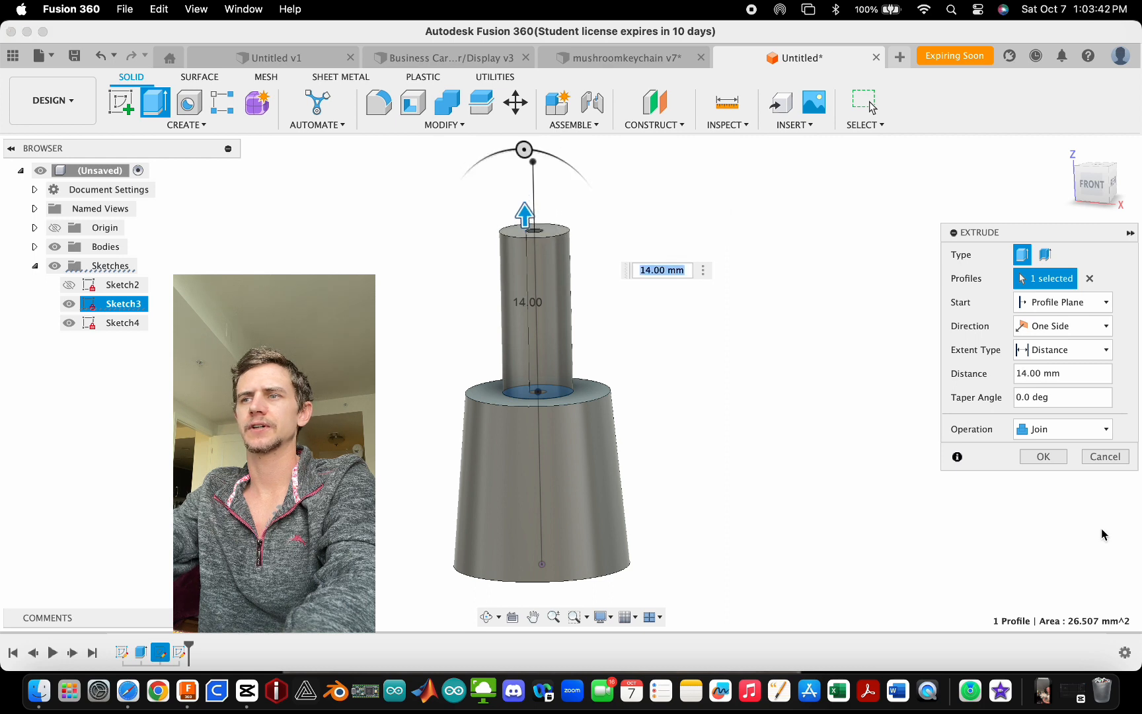
click(1057, 456)
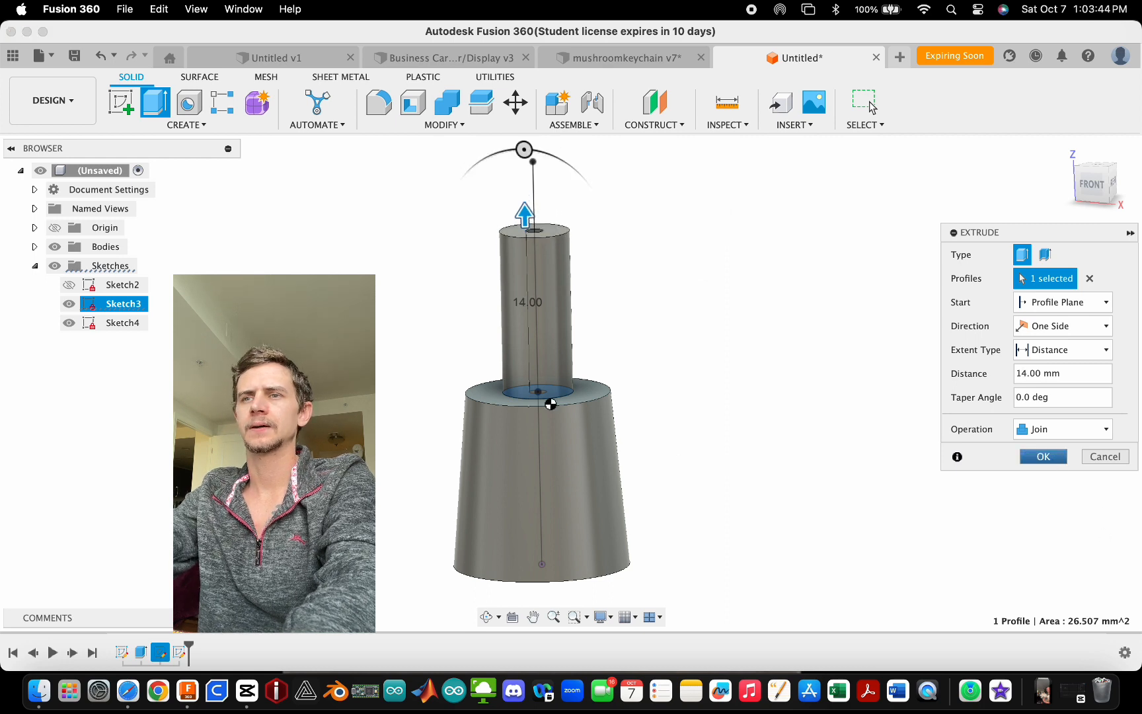
- Show the top-face sketch again and extrude the 1.5 mm centre circle upward 20 mm, joined to the body
key(e)
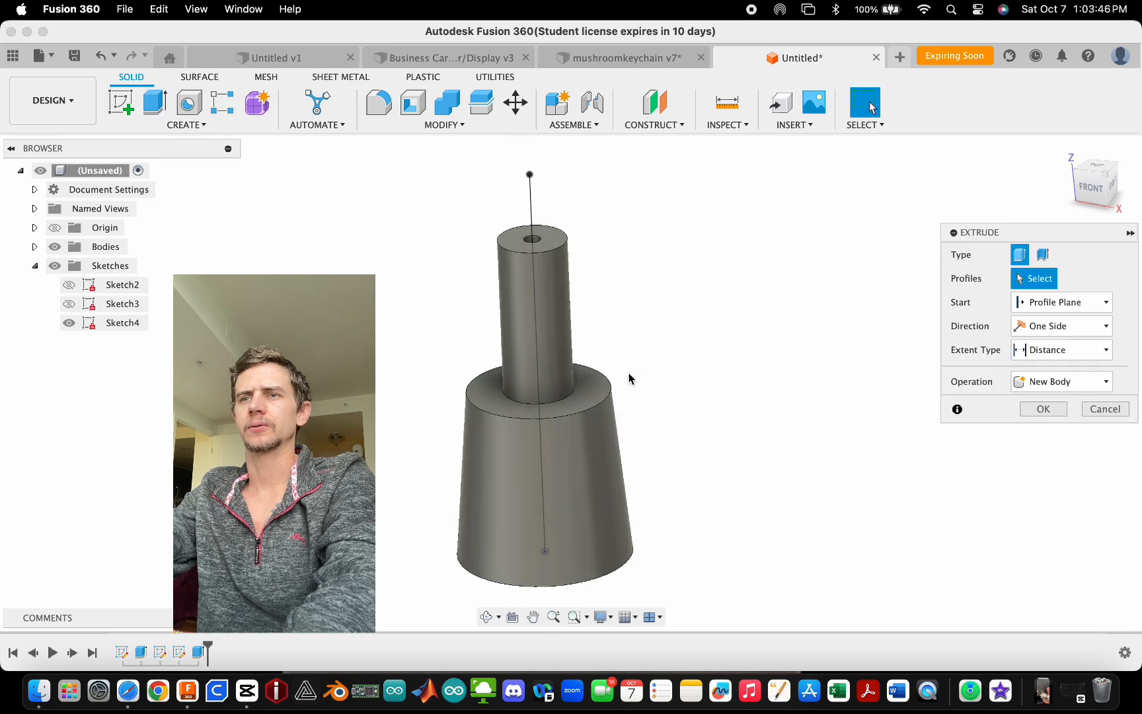
mouse_move(630, 377)
shift+middle_down()
mouse_move(556, 401)
mouse_move(500, 371)
mouse_move(548, 368)
mouse_move(531, 394)
mouse_move(576, 196)
shift+middle_up()
click(68, 304)
click(533, 395)
scroll(576, 195, up, 3)
scroll(492, 412, down, 3)
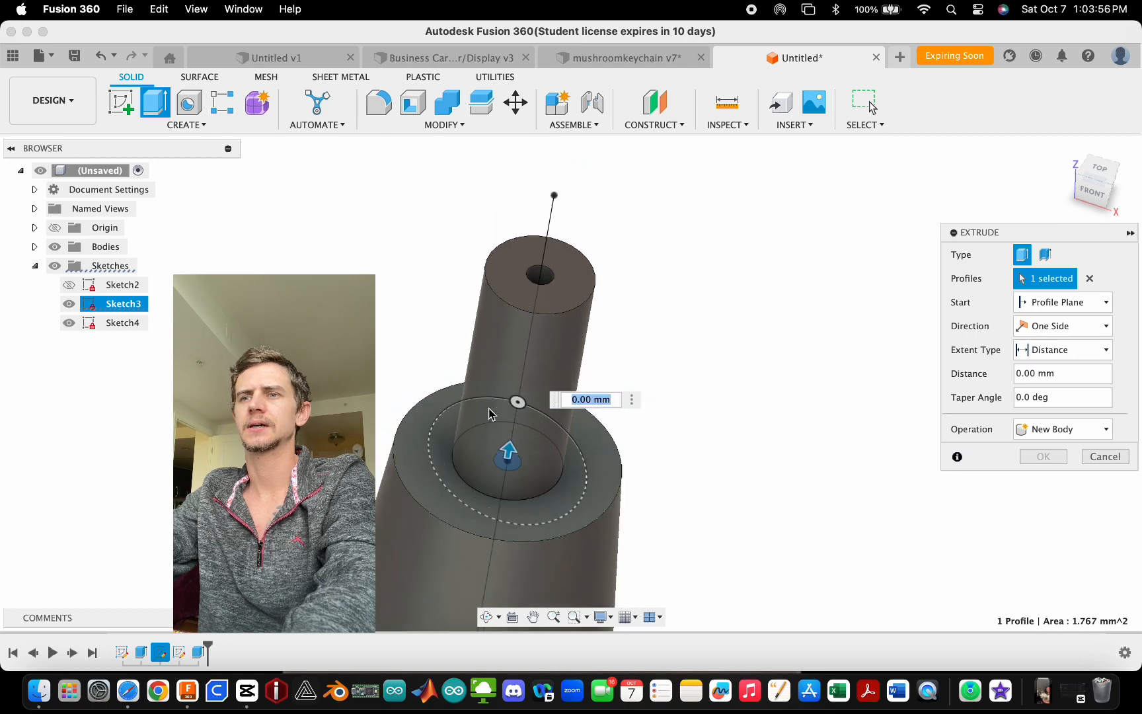
scroll(554, 254, up, 3)
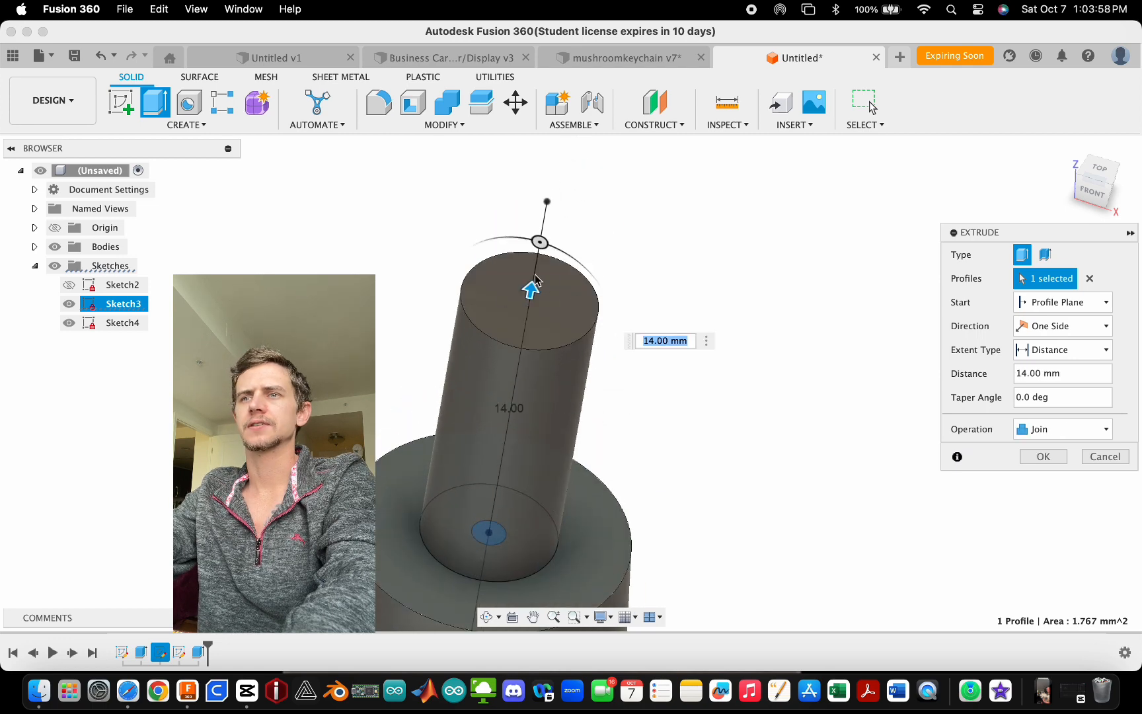
click(1093, 193)
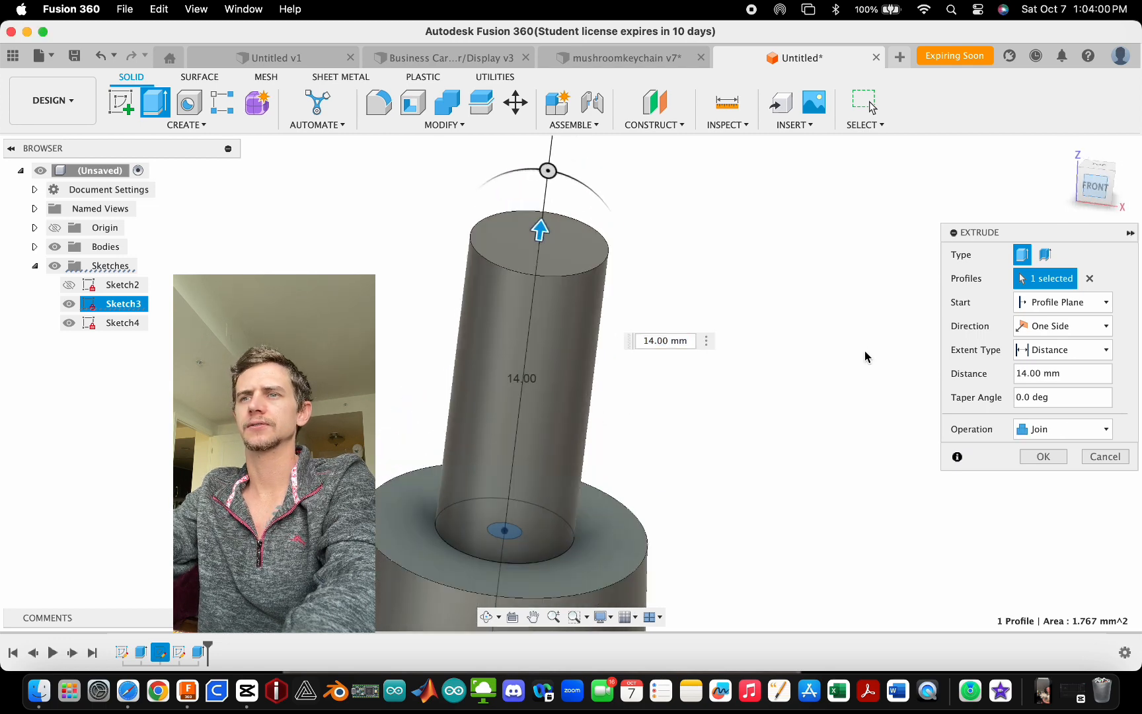
scroll(476, 468, down, 4)
scroll(518, 222, up, 8)
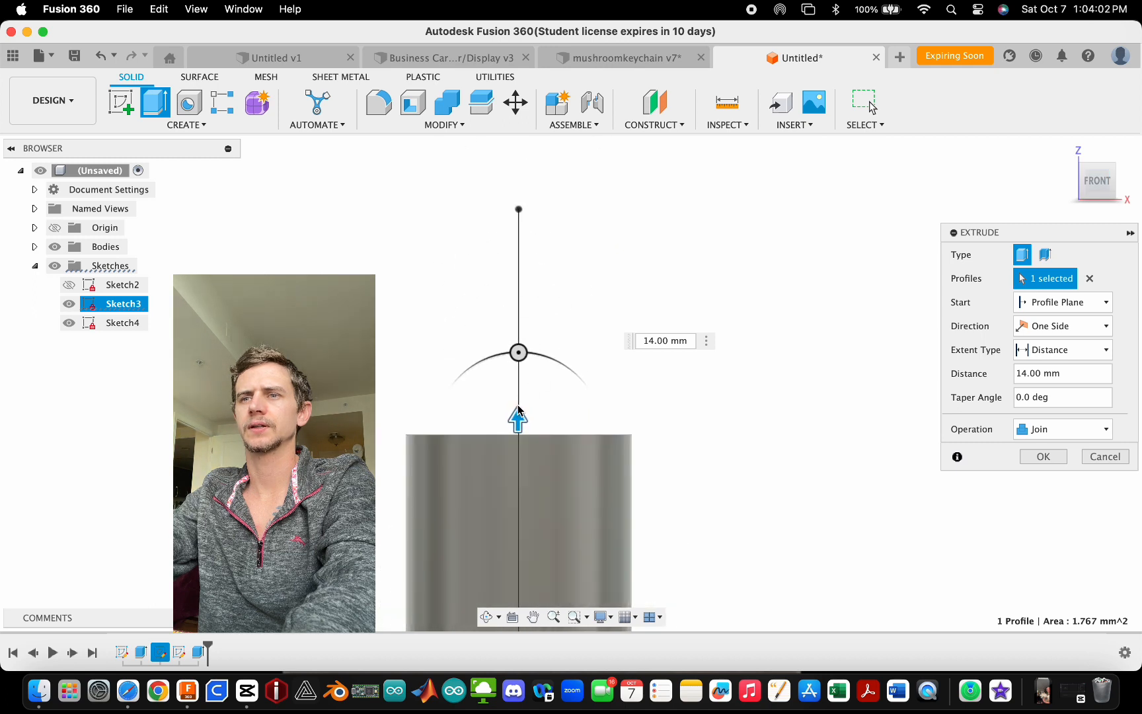
drag(518, 409, 514, 202)
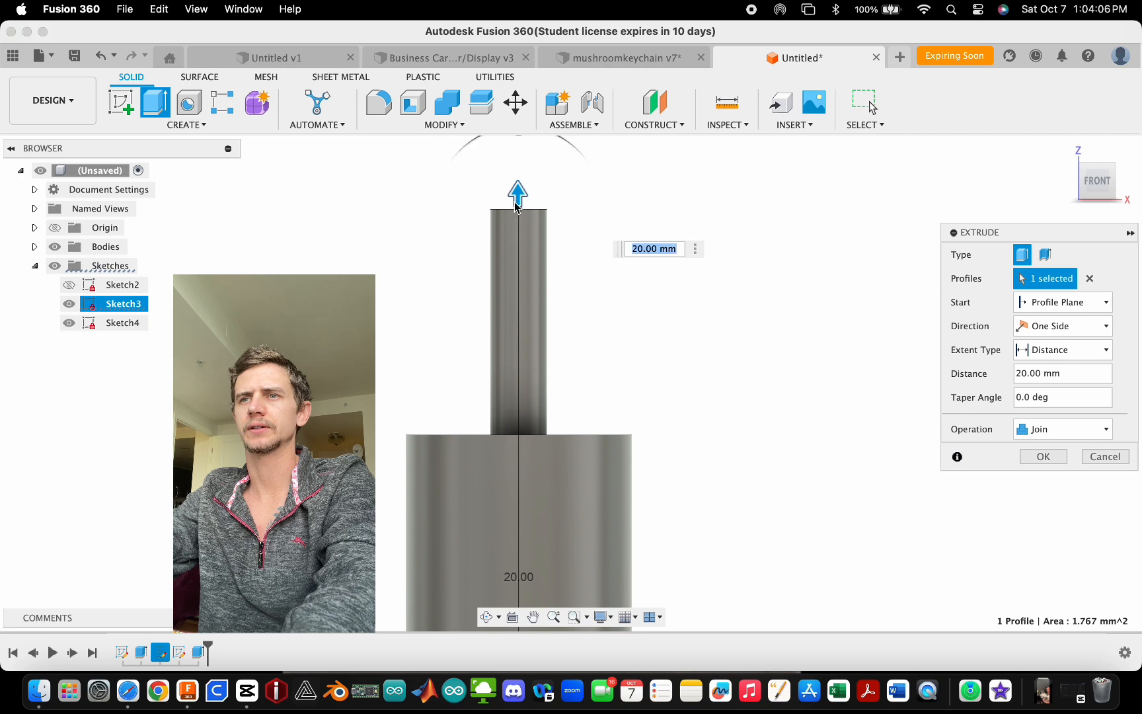
scroll(515, 202, up, 6)
scroll(509, 220, down, 8)
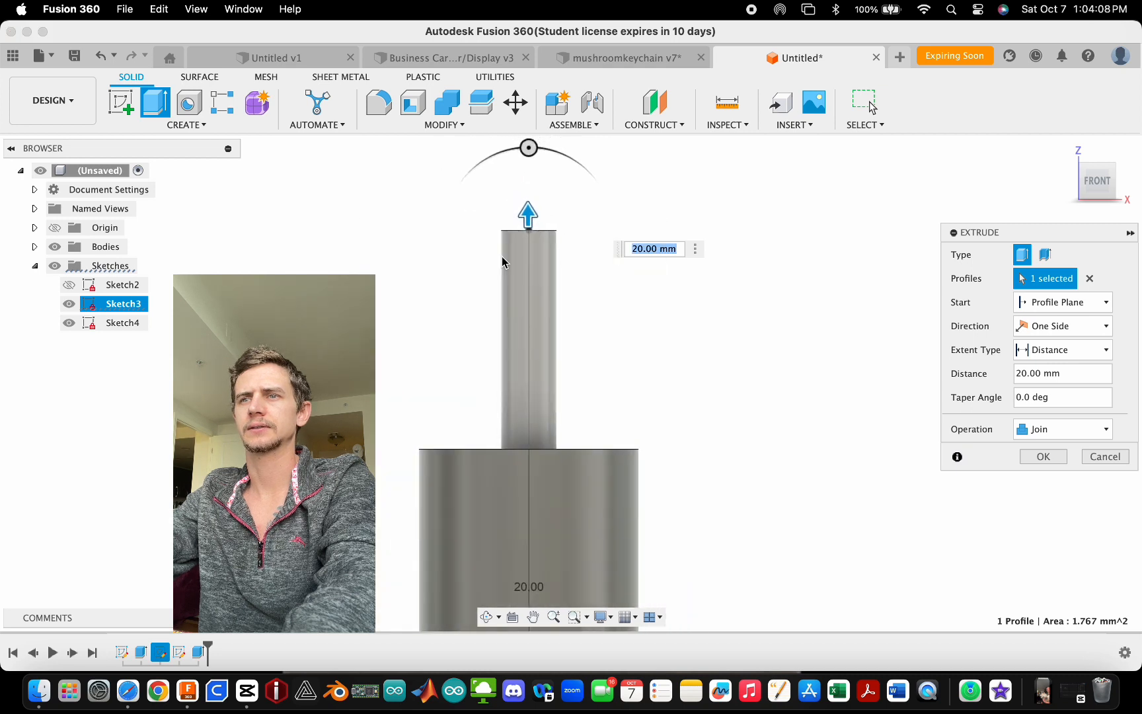
click(1043, 457)
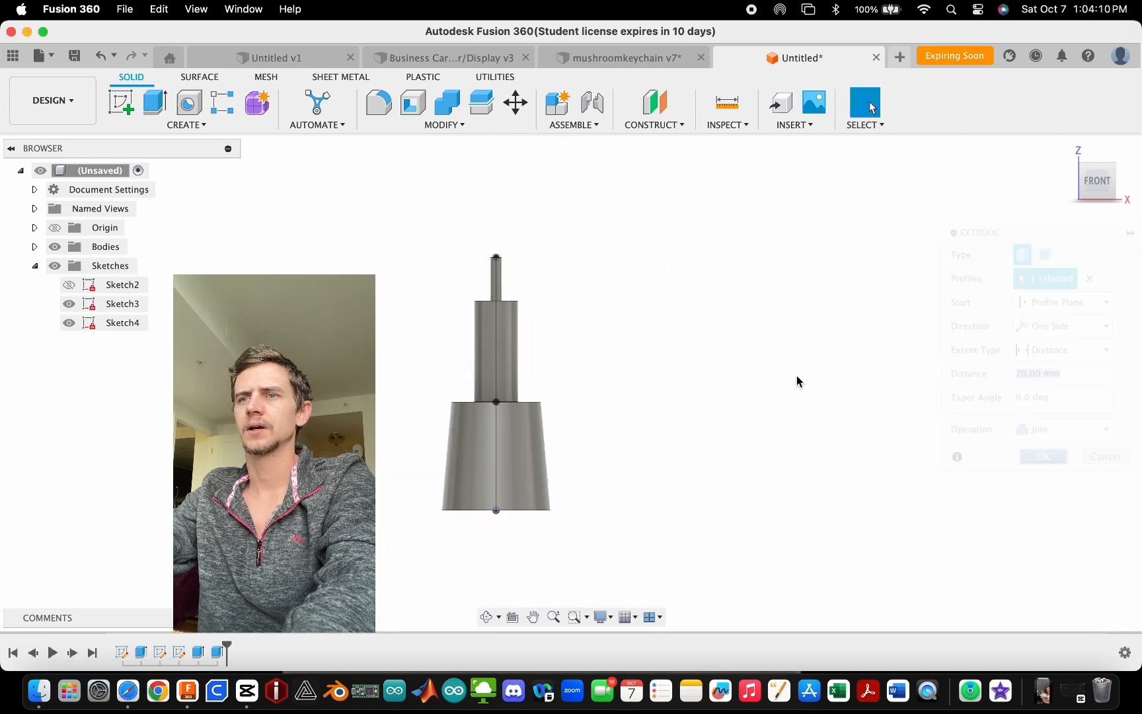
- Hide the top-face sketch and the vertical-line sketch
shift+middle_drag(568, 267, 517, 269)
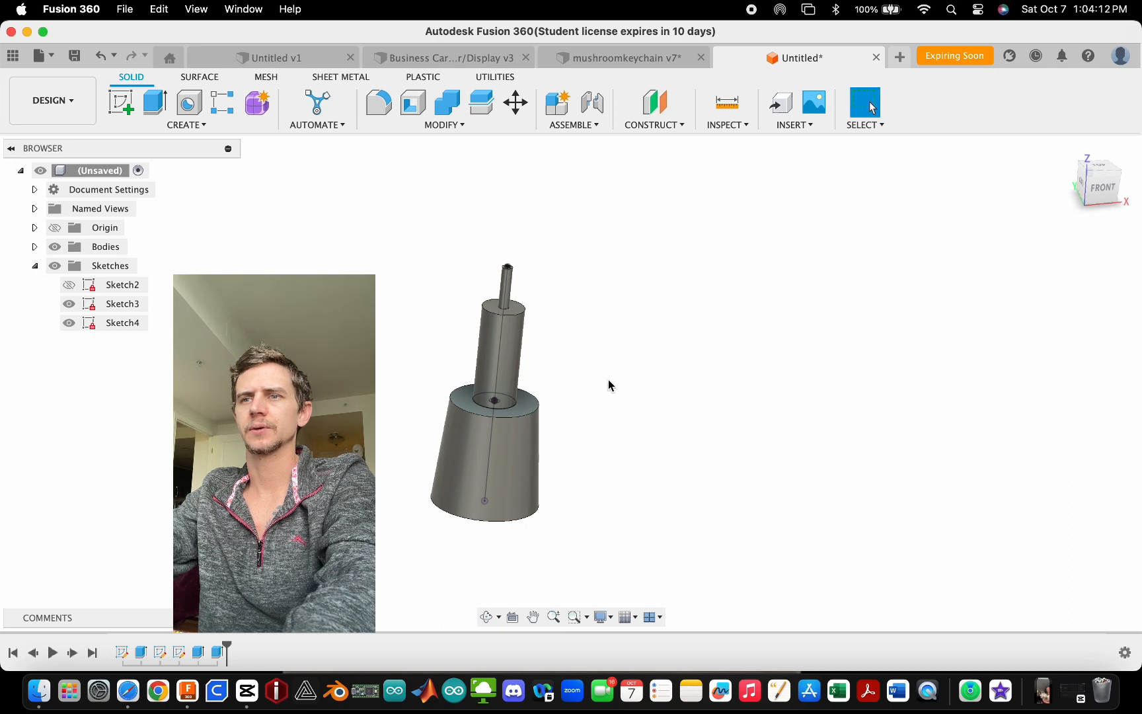
scroll(503, 413, up, 3)
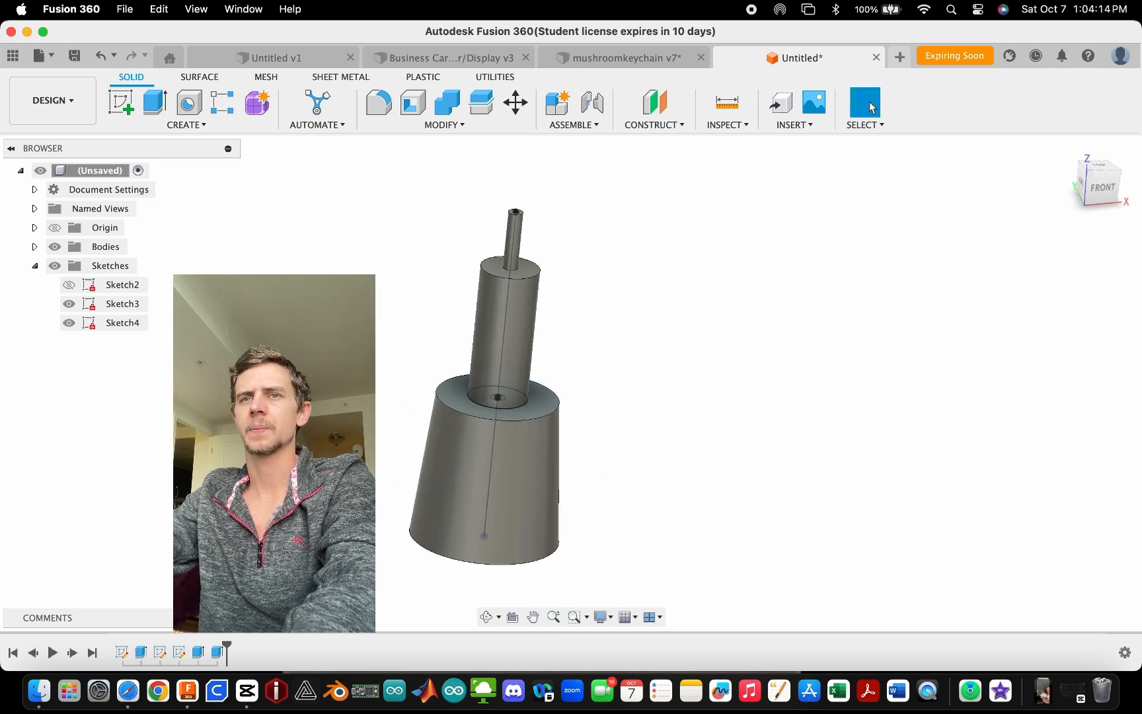
click(69, 303)
click(69, 322)
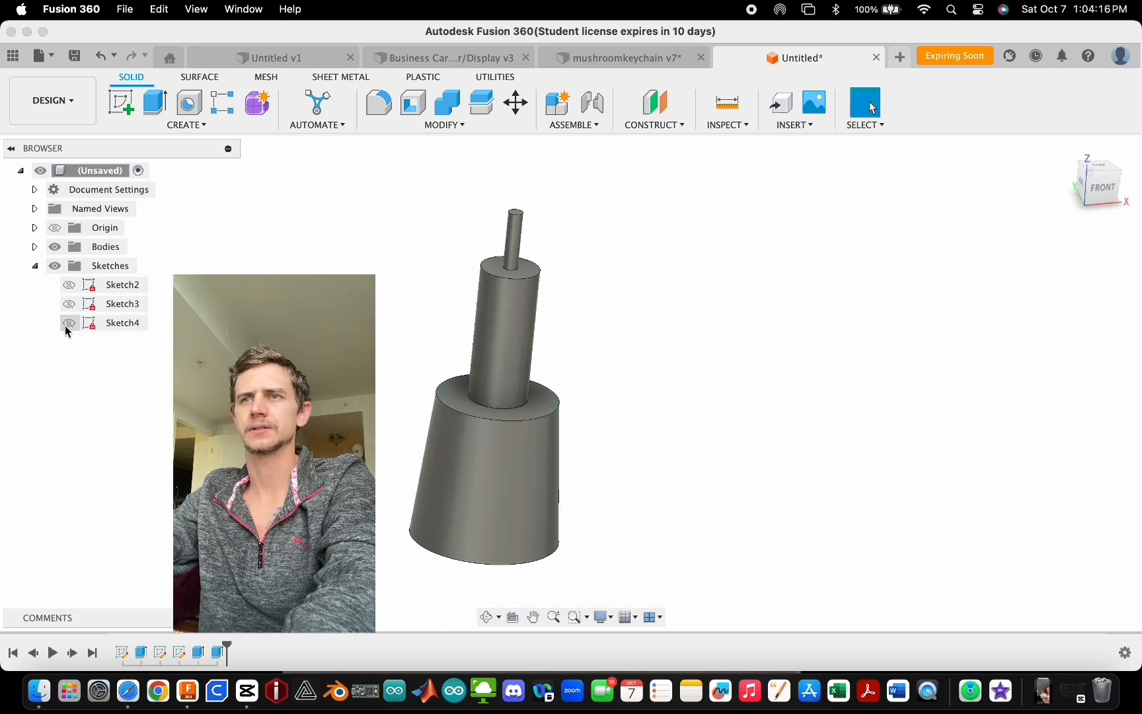
scroll(597, 491, down, 3)
scroll(535, 467, up, 2)
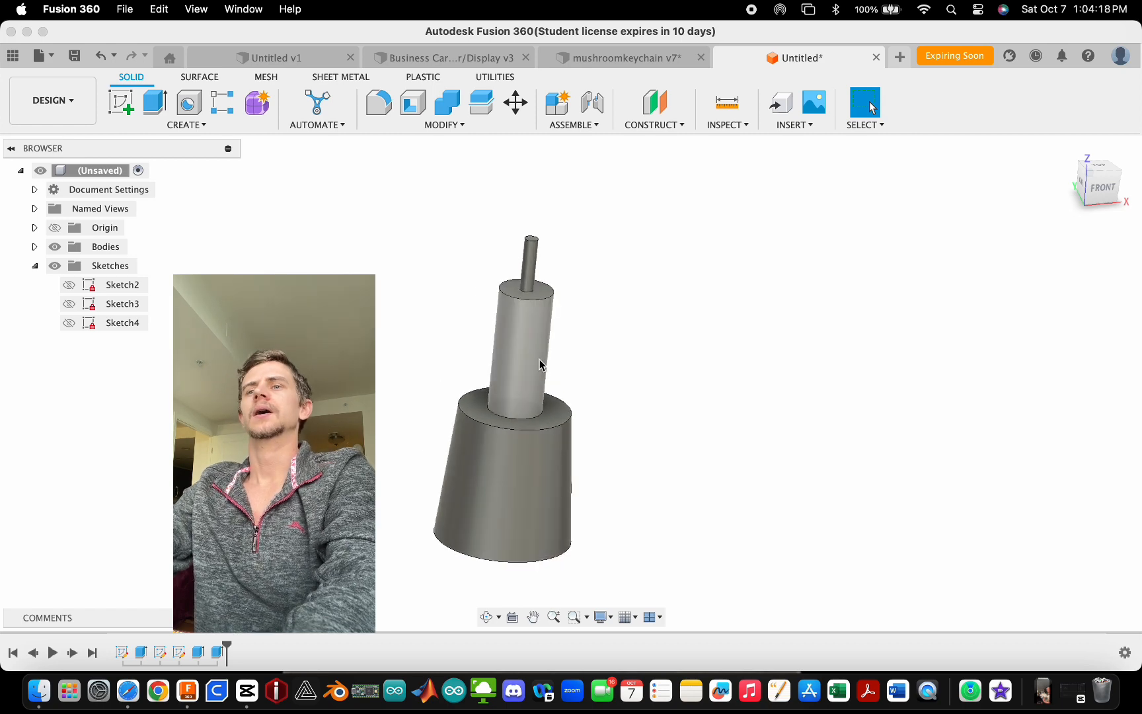
scroll(529, 400, up, 2)
scroll(509, 354, down, 2)
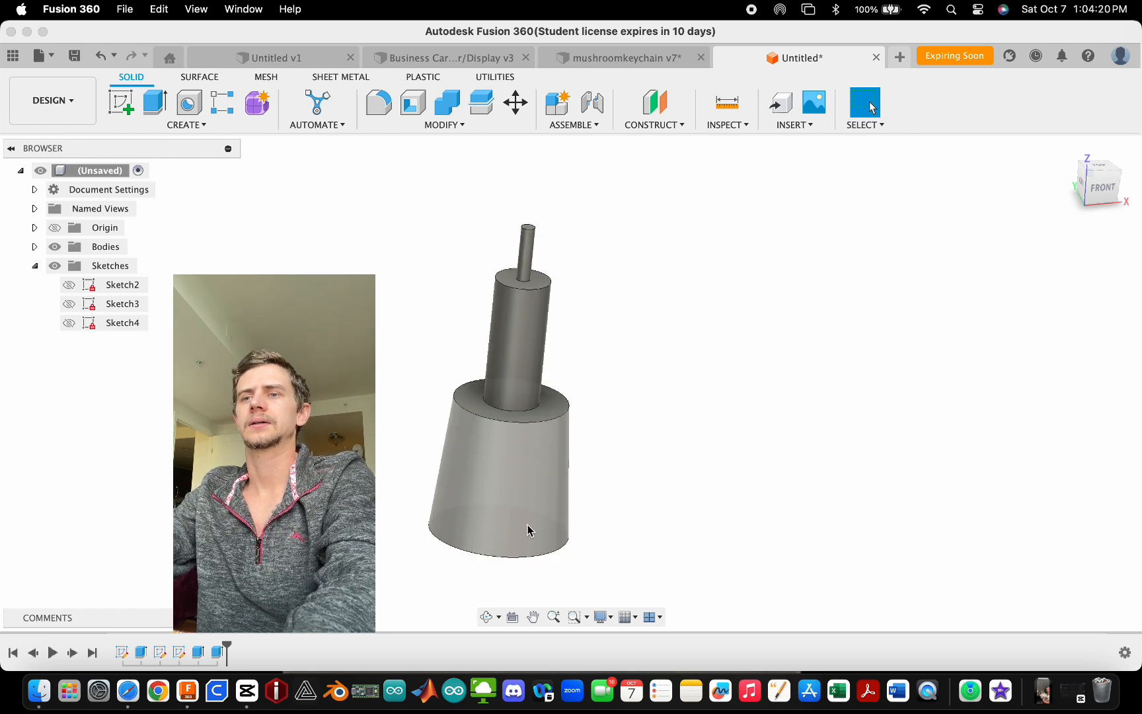
scroll(528, 529, up, 2)
key(f)
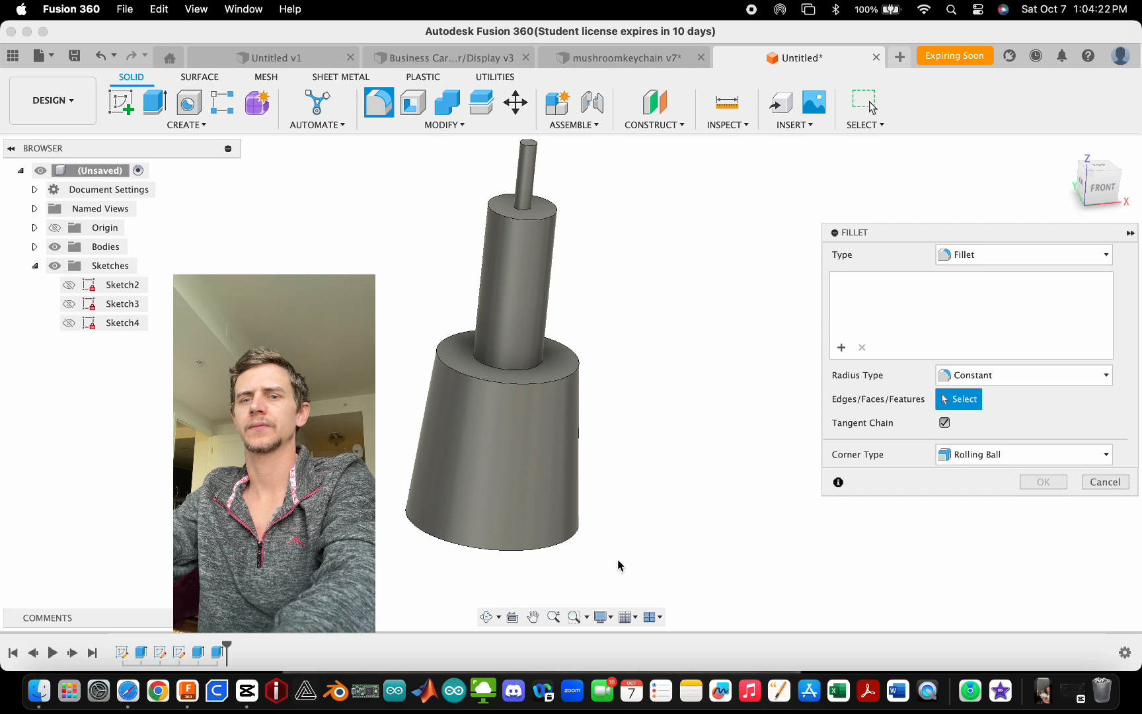
key(Escape)
scroll(618, 568, down, 3)
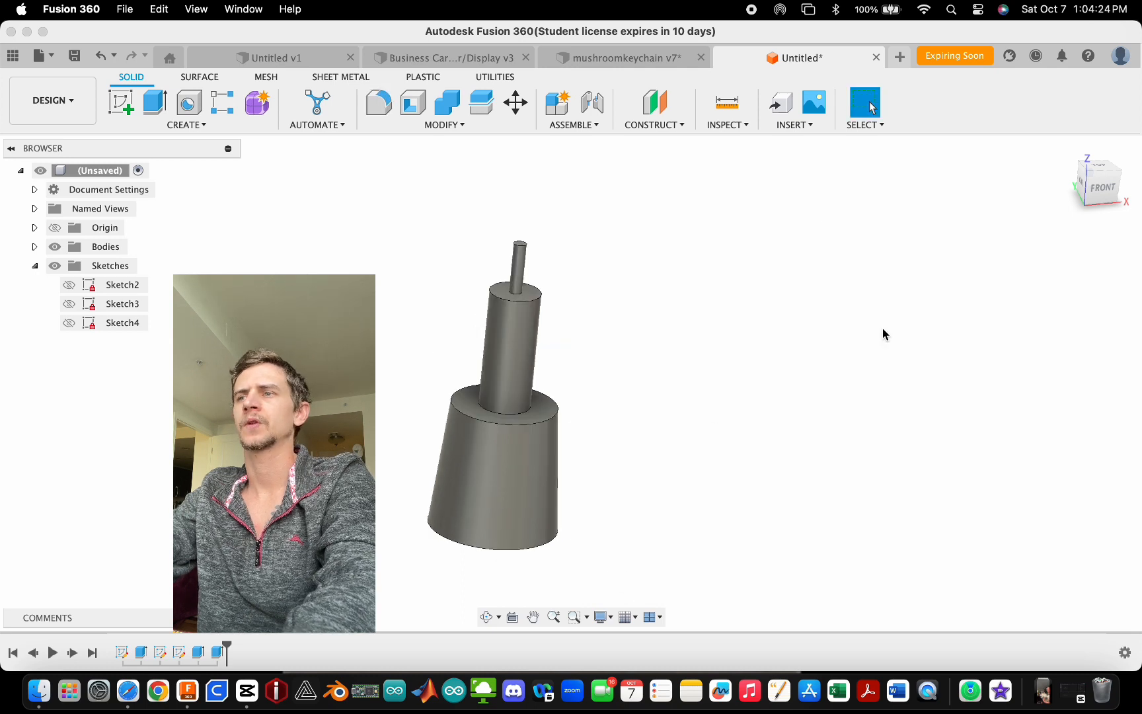
- Start a sketch on the tapered base's top face and draw a 25 mm diameter circle at its centre
click(1102, 188)
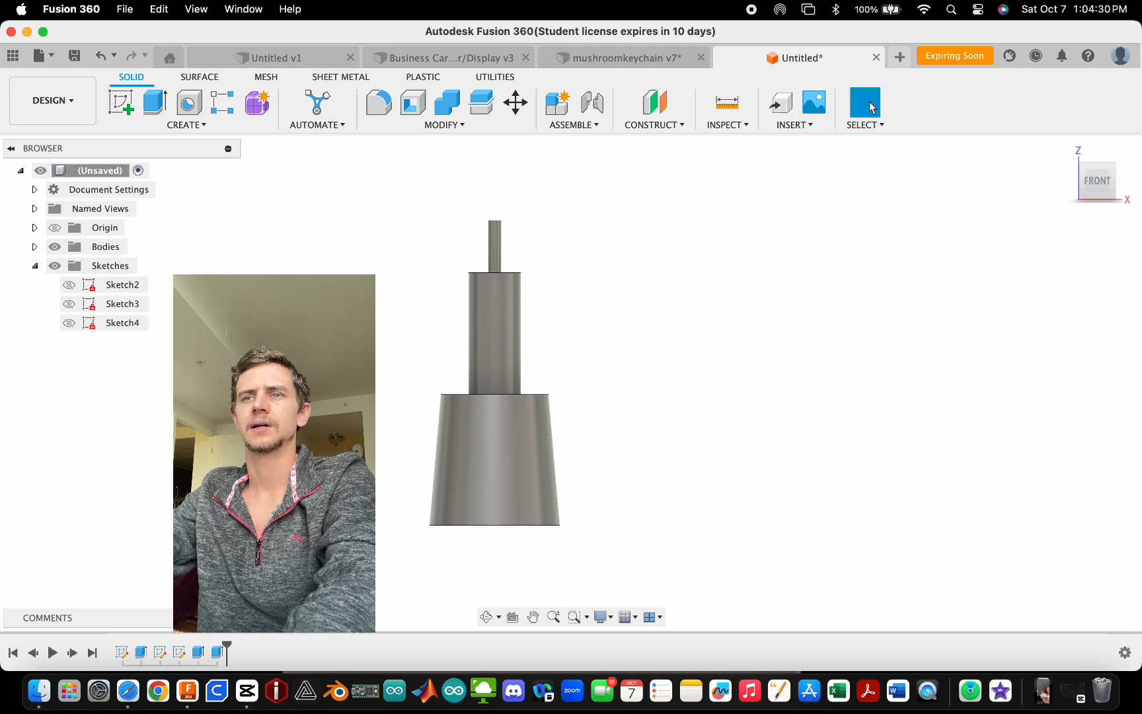
shift+middle_drag(493, 370, 489, 421)
click(490, 415)
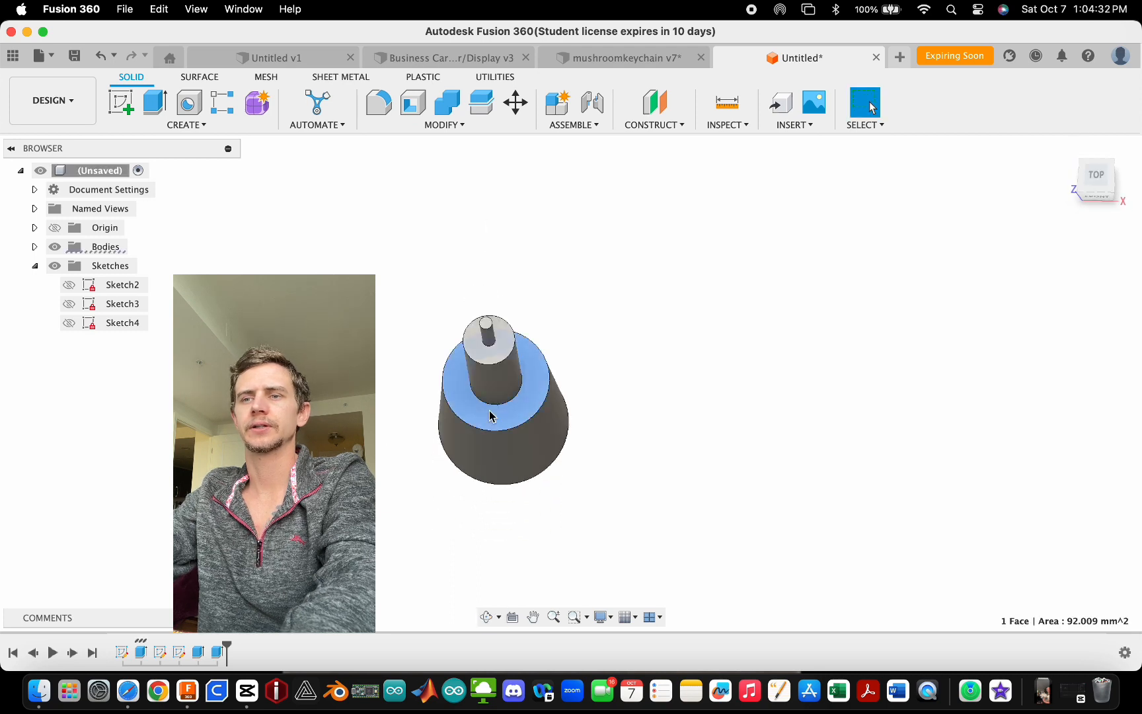
scroll(468, 405, up, 2)
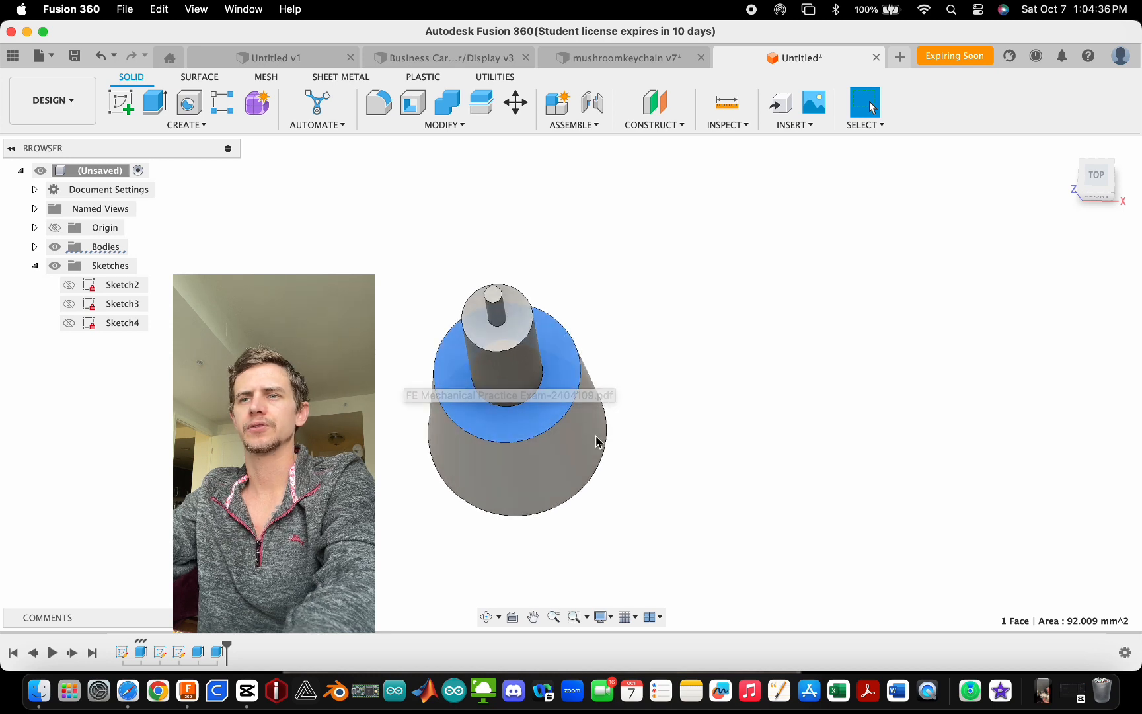
shift+middle_drag(598, 438, 481, 456)
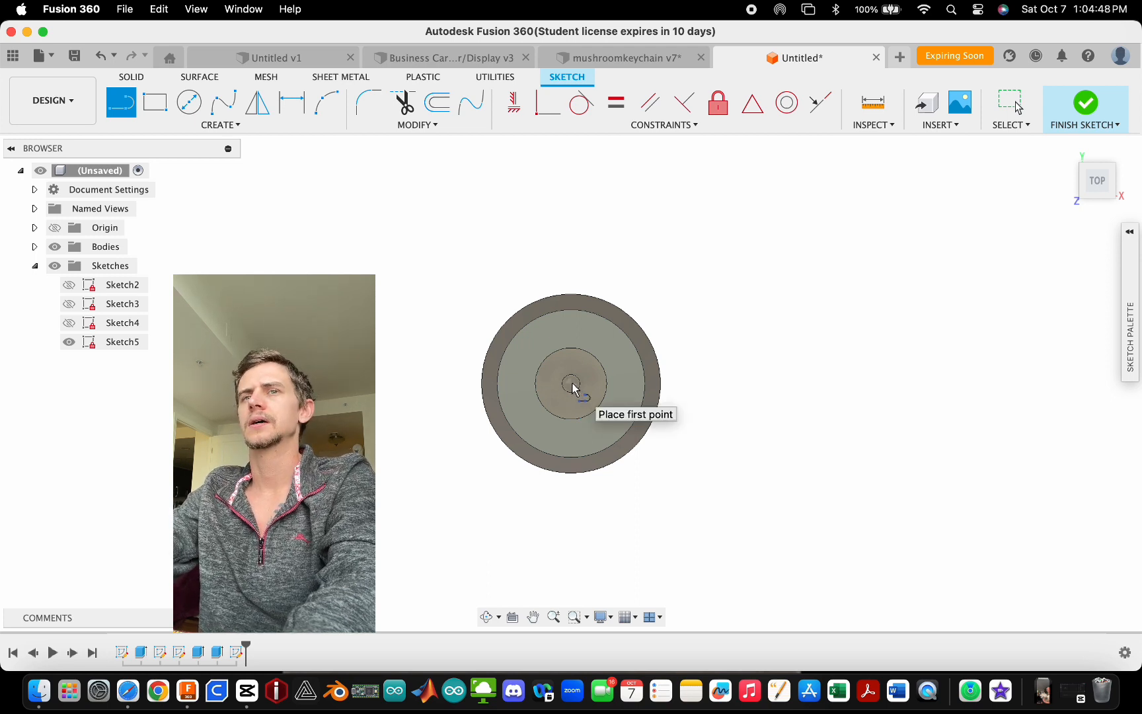
key(c)
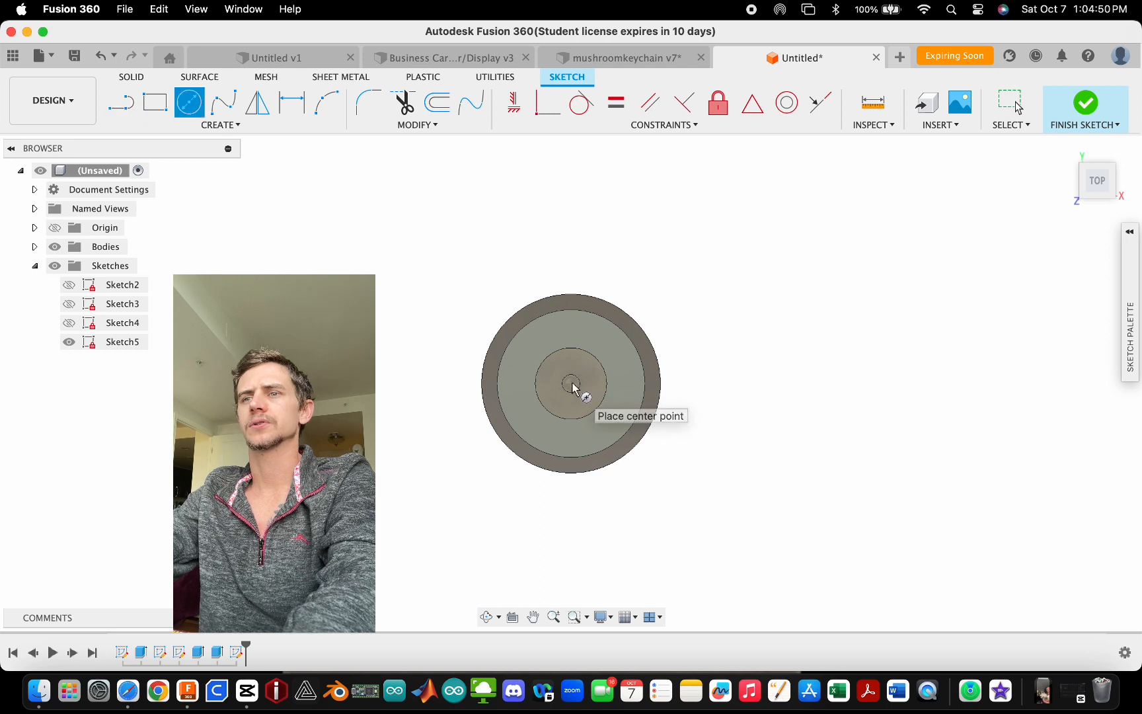
click(570, 384)
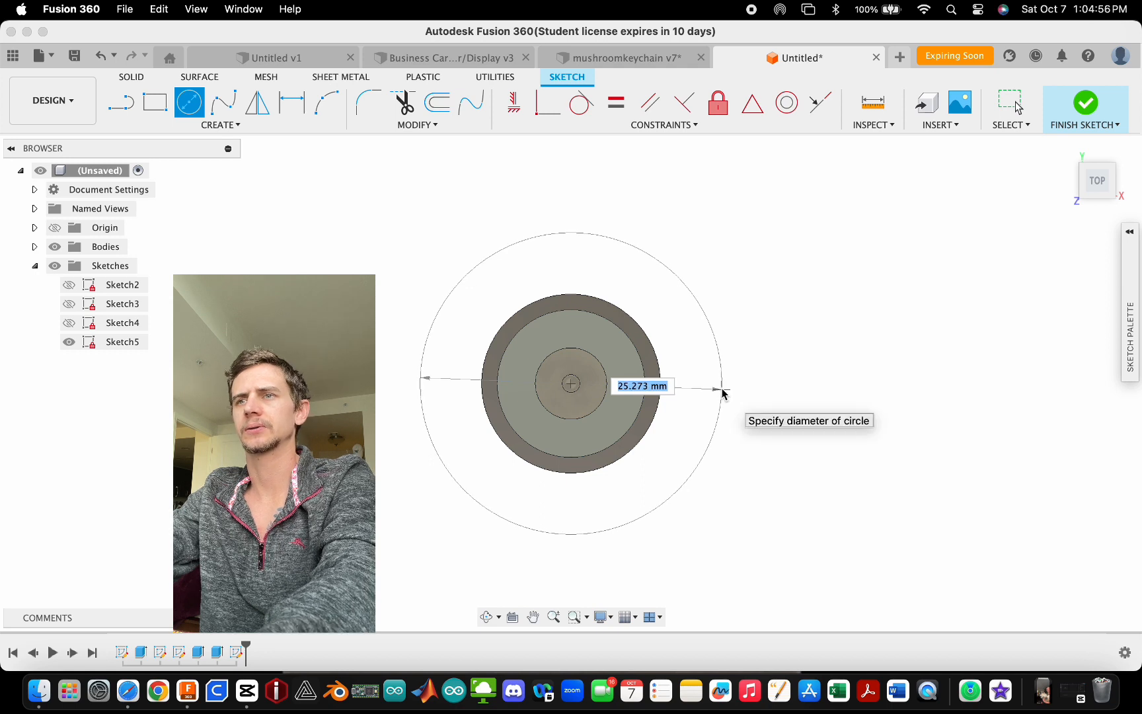
text(25)
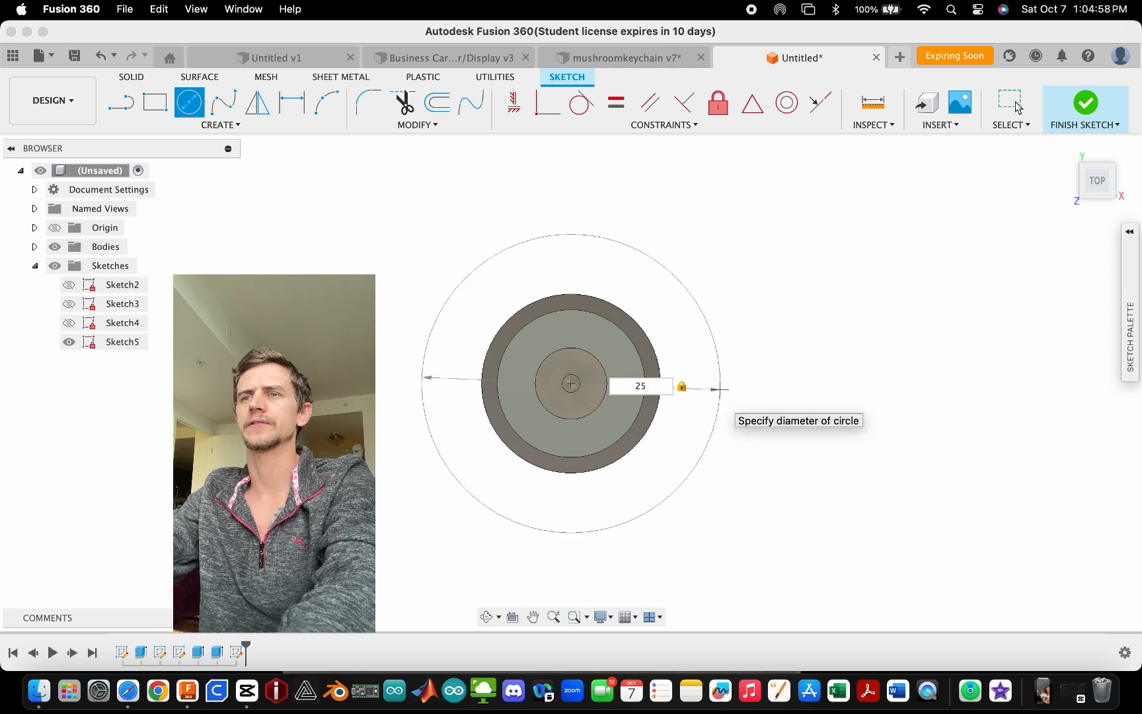
mouse_move(712, 391)
shift+middle_down()
mouse_move(714, 275)
mouse_move(714, 371)
shift+middle_up()
key(Return)
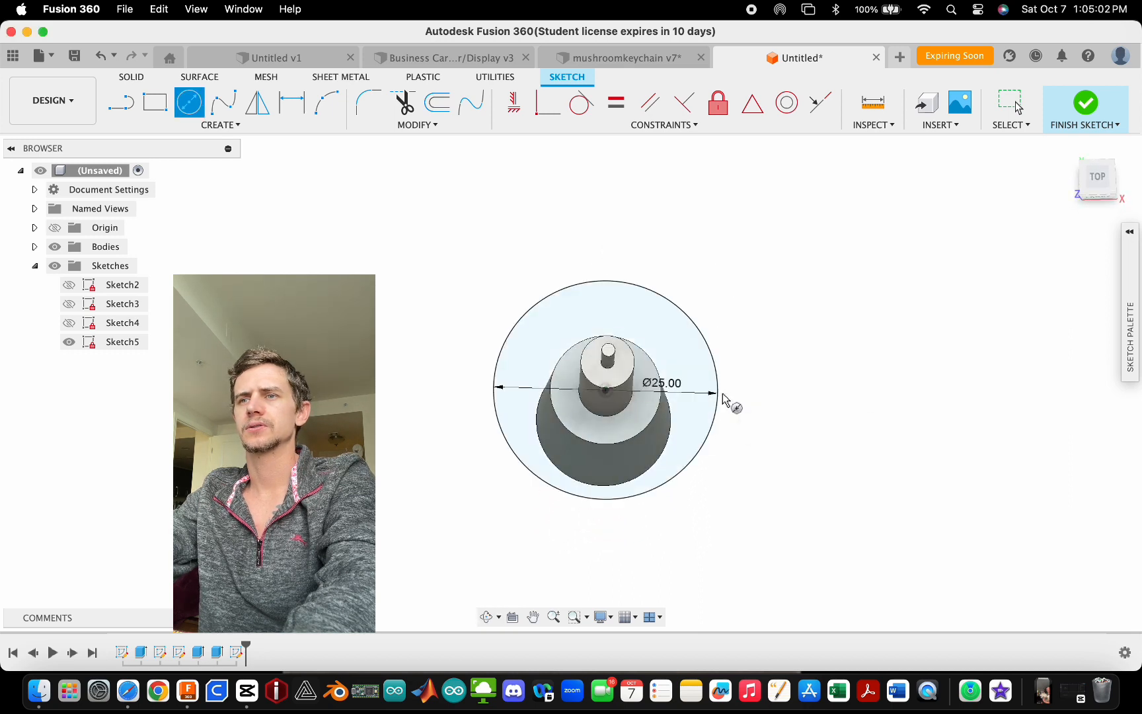
- Draw a concentric 6.4 mm diameter circle at the centre of the sketch
scroll(695, 436, down, 2)
shift+middle_drag(695, 436, 715, 431)
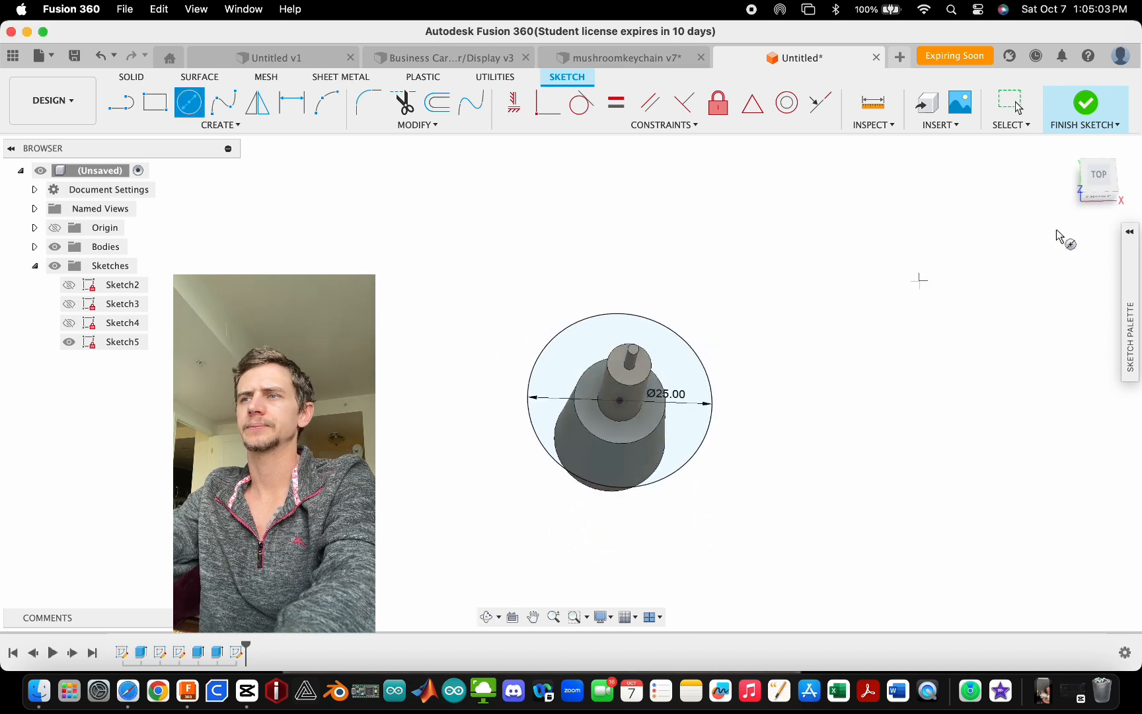
click(1099, 180)
scroll(624, 407, up, 5)
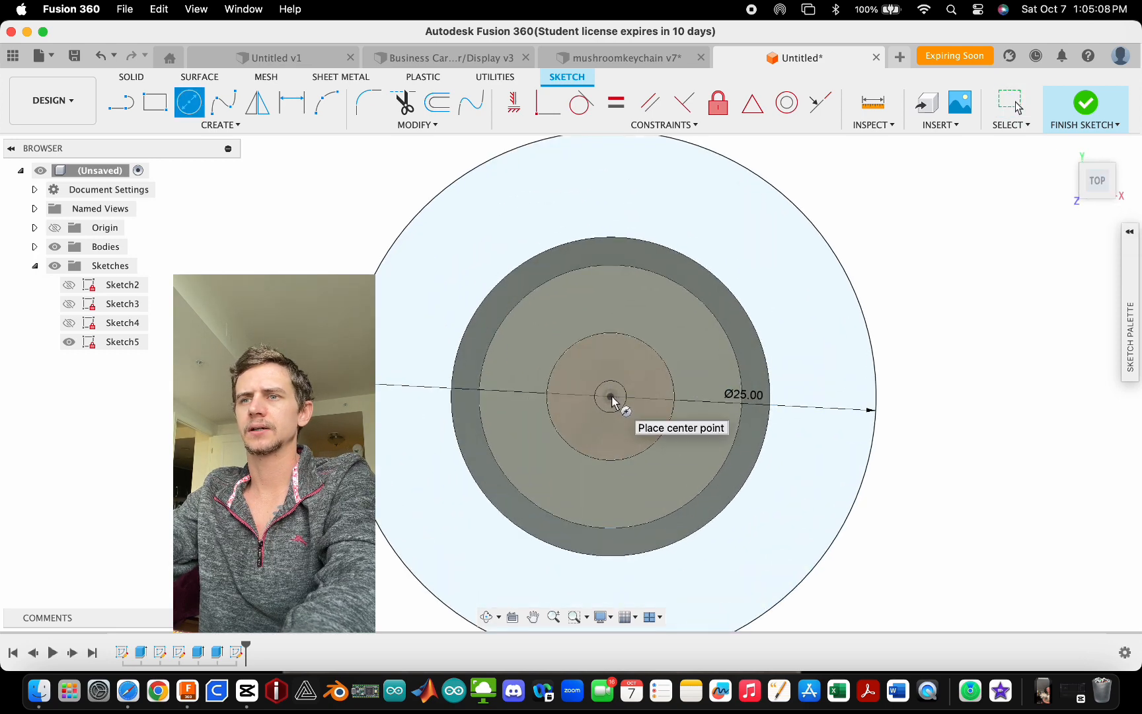
click(611, 398)
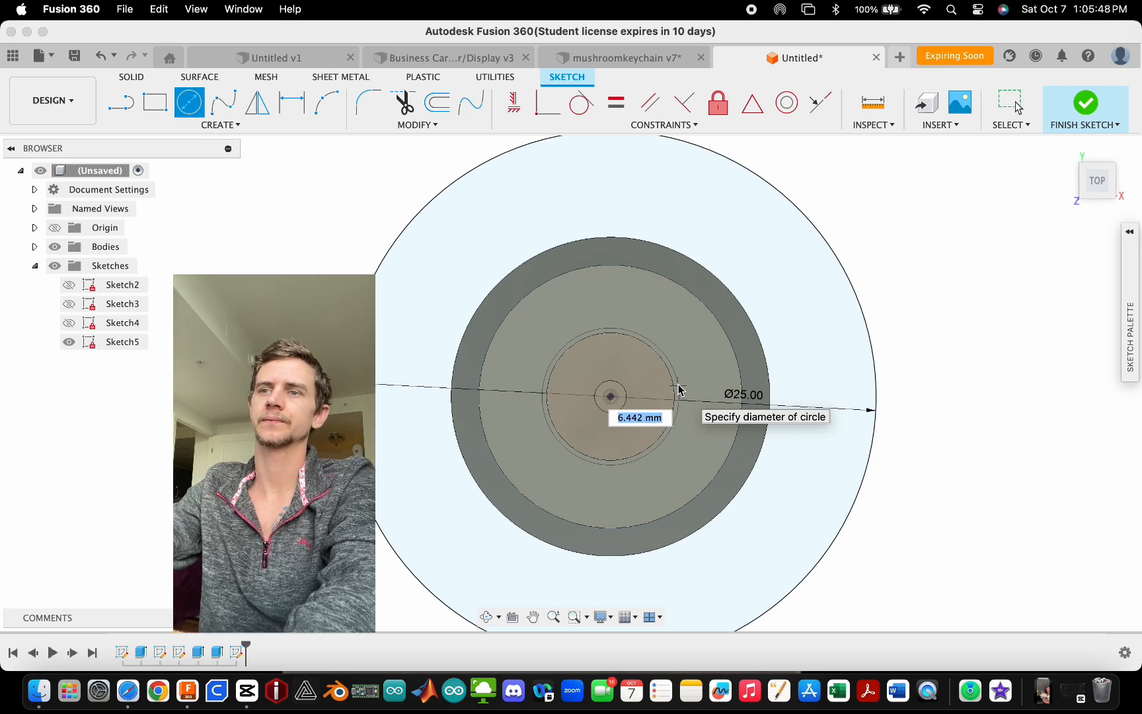
scroll(677, 391, up, 3)
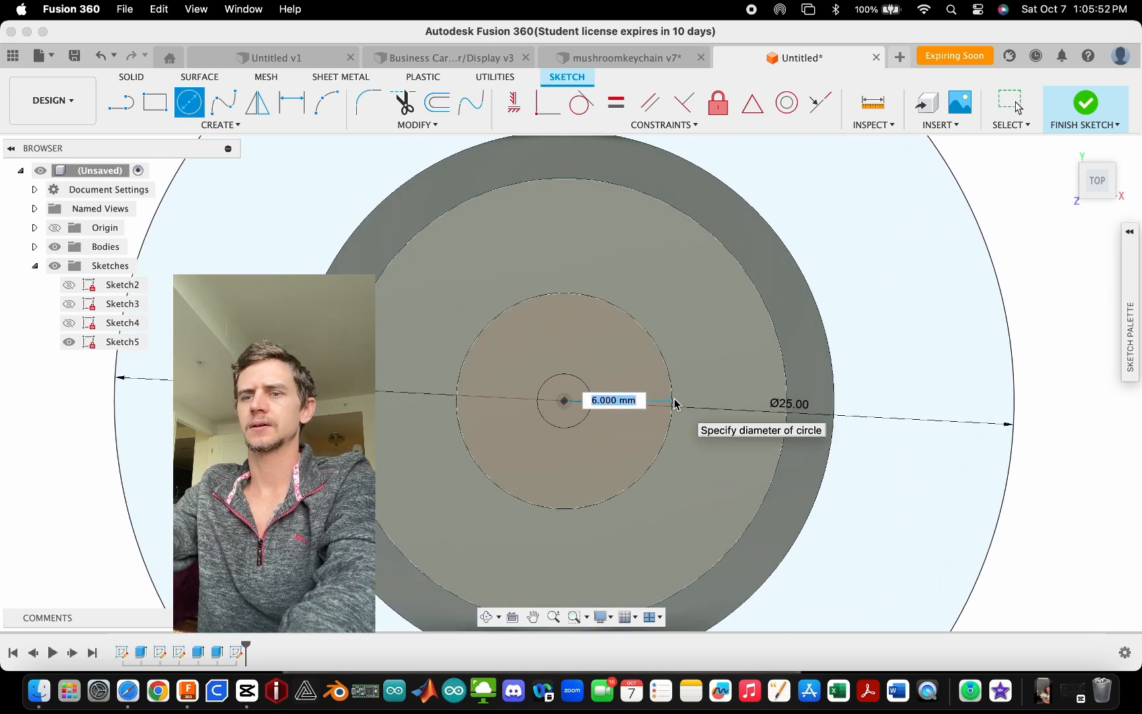
text(6.4)
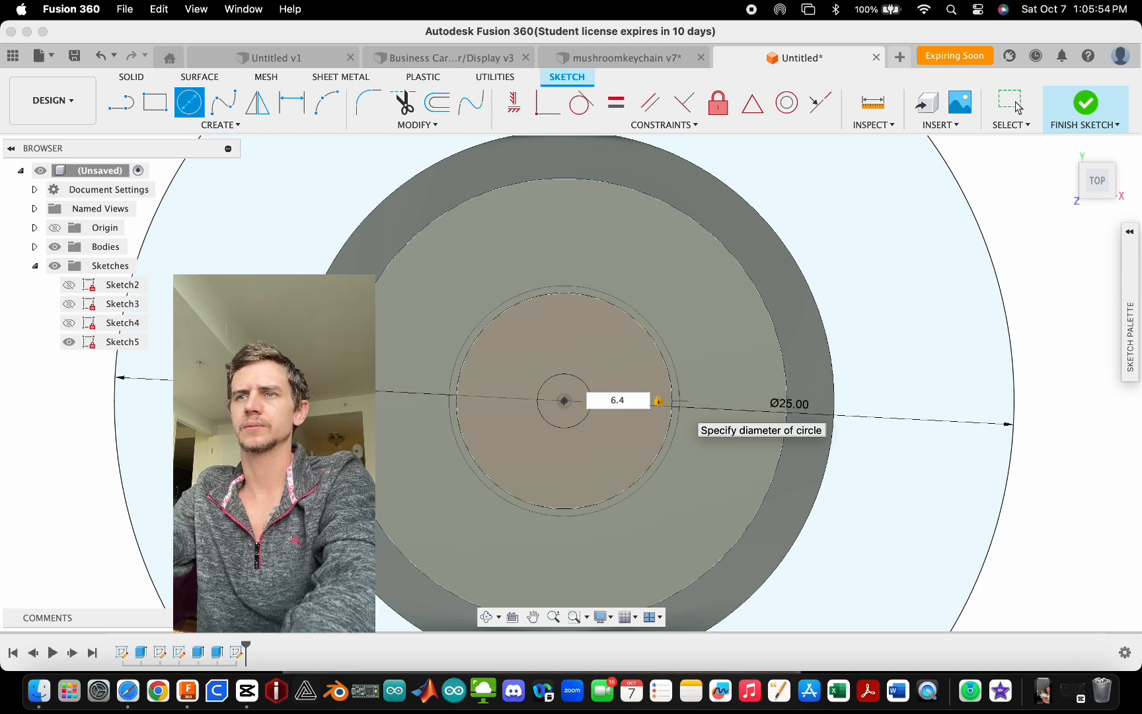
key(Return)
key(Escape)
- Draw a concentric 1.9 mm diameter circle at the centre and finish the sketch
scroll(594, 352, down, 4)
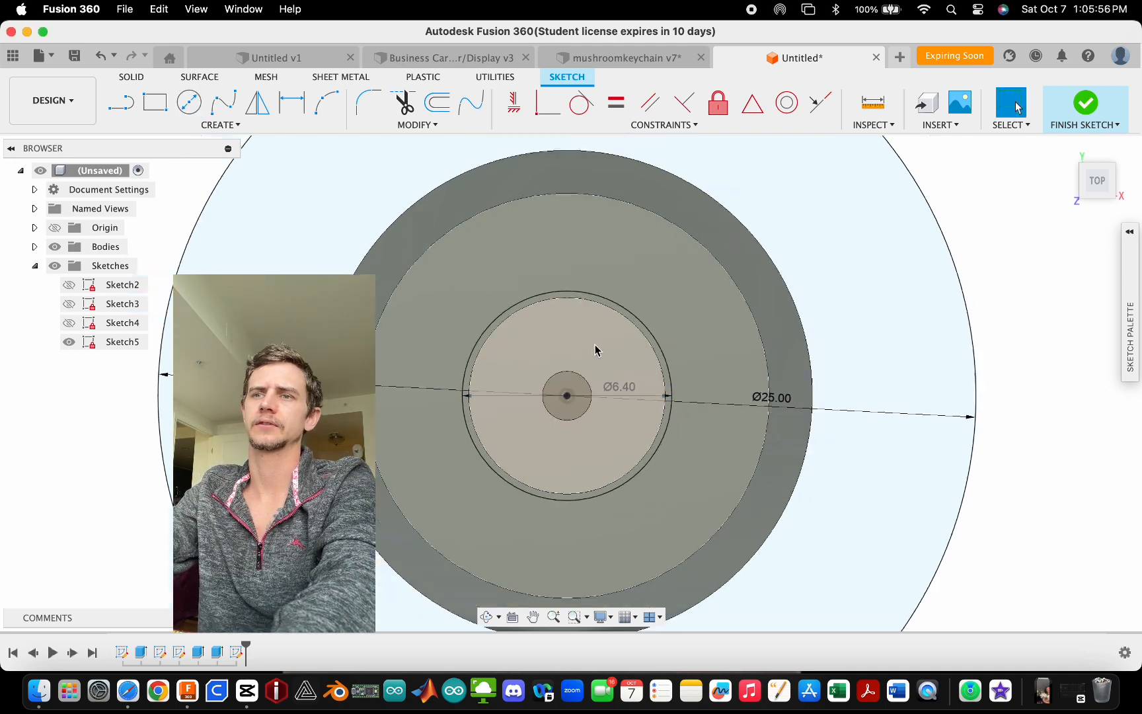
scroll(601, 464, up, 5)
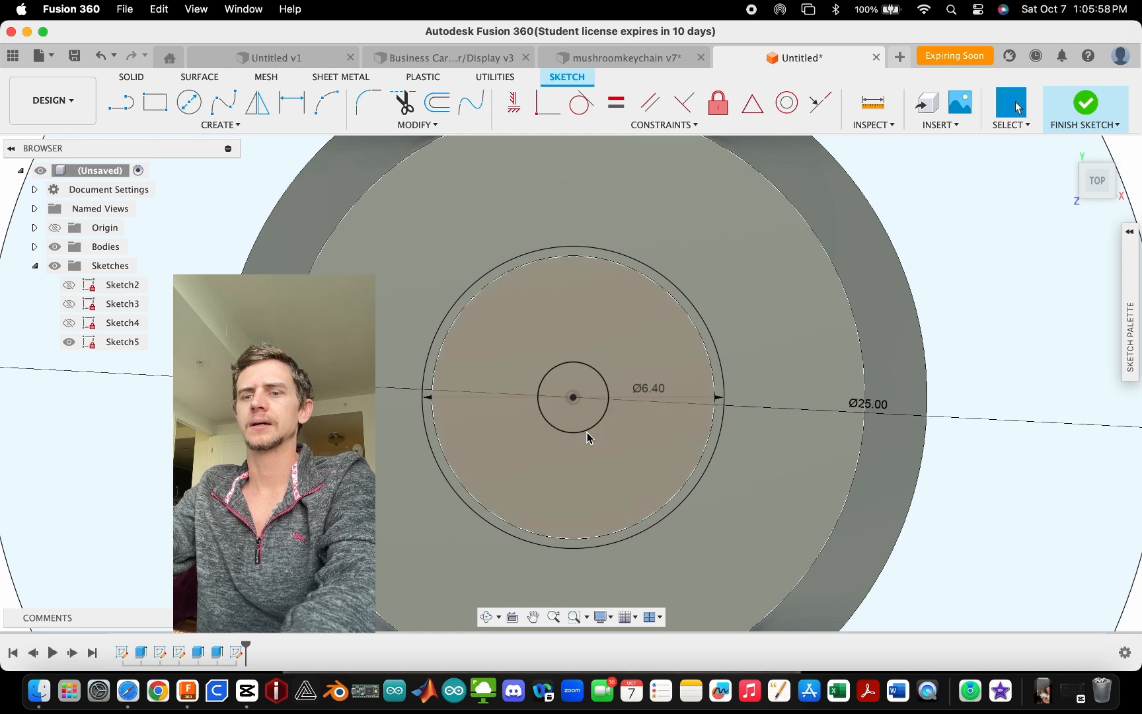
key(c)
click(573, 397)
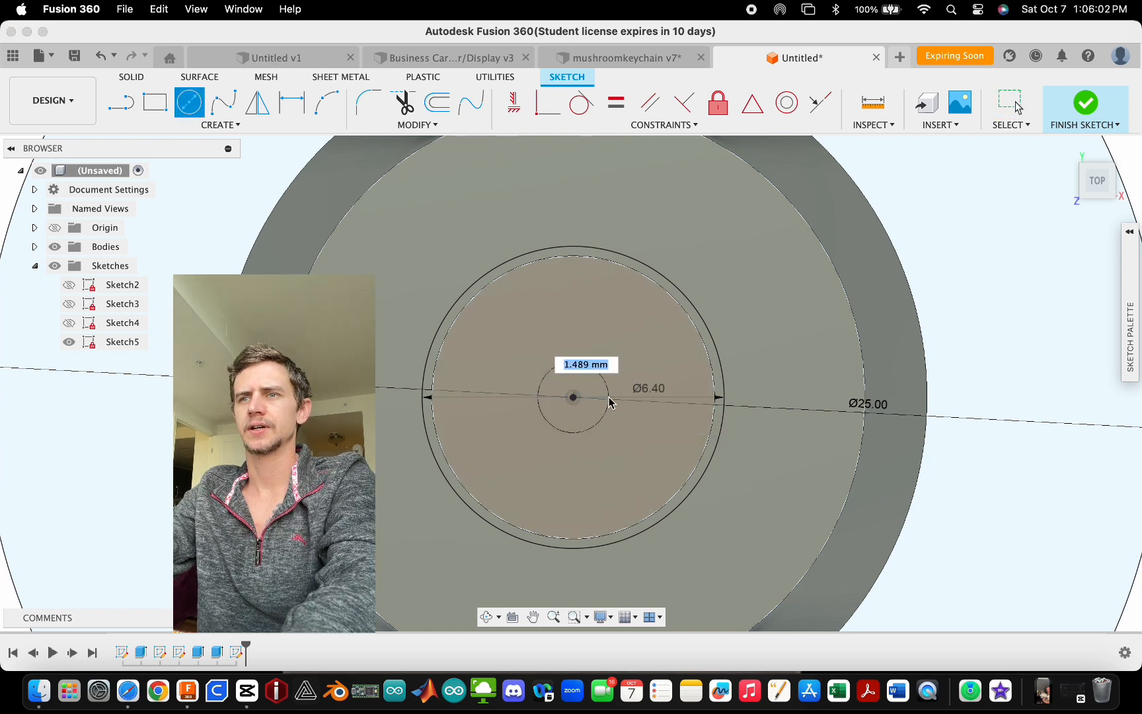
text(1.9)
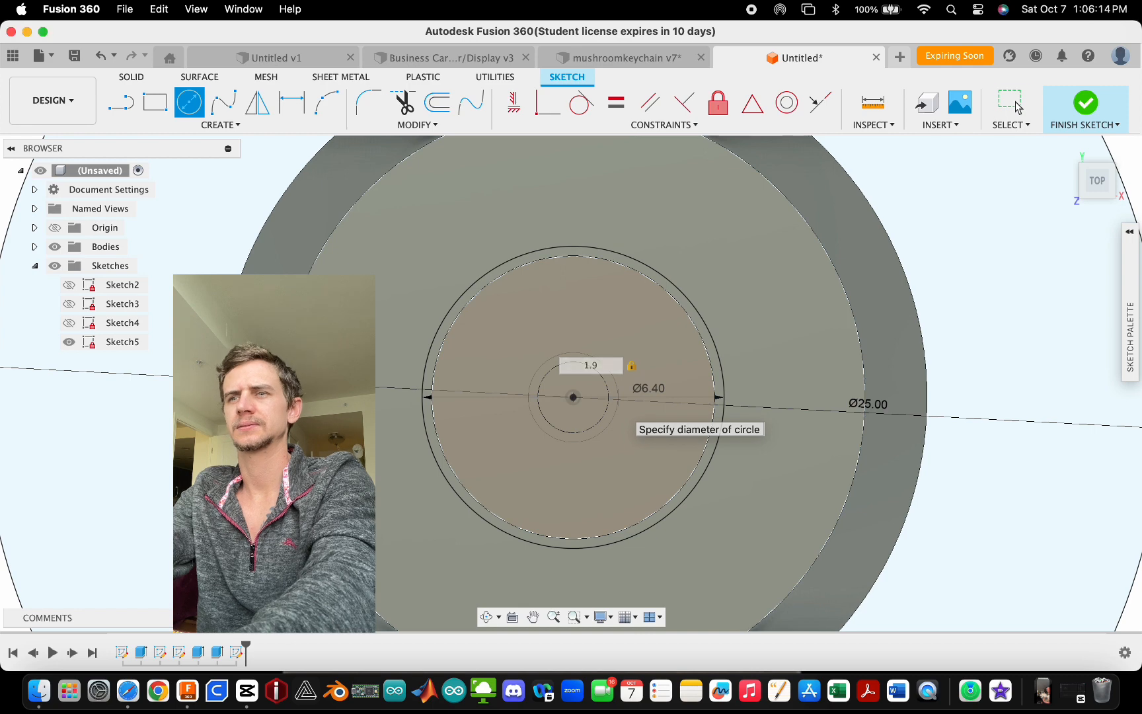
key(Return)
key(Escape)
scroll(588, 398, down, 5)
scroll(577, 386, down, 3)
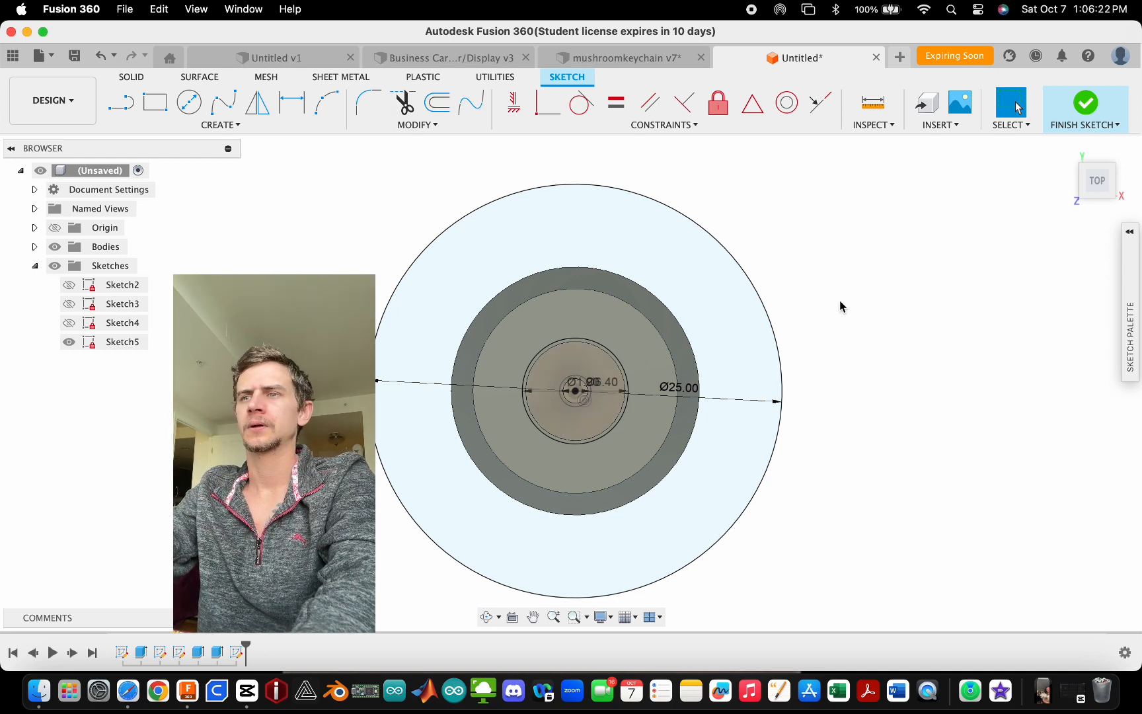
click(1094, 107)
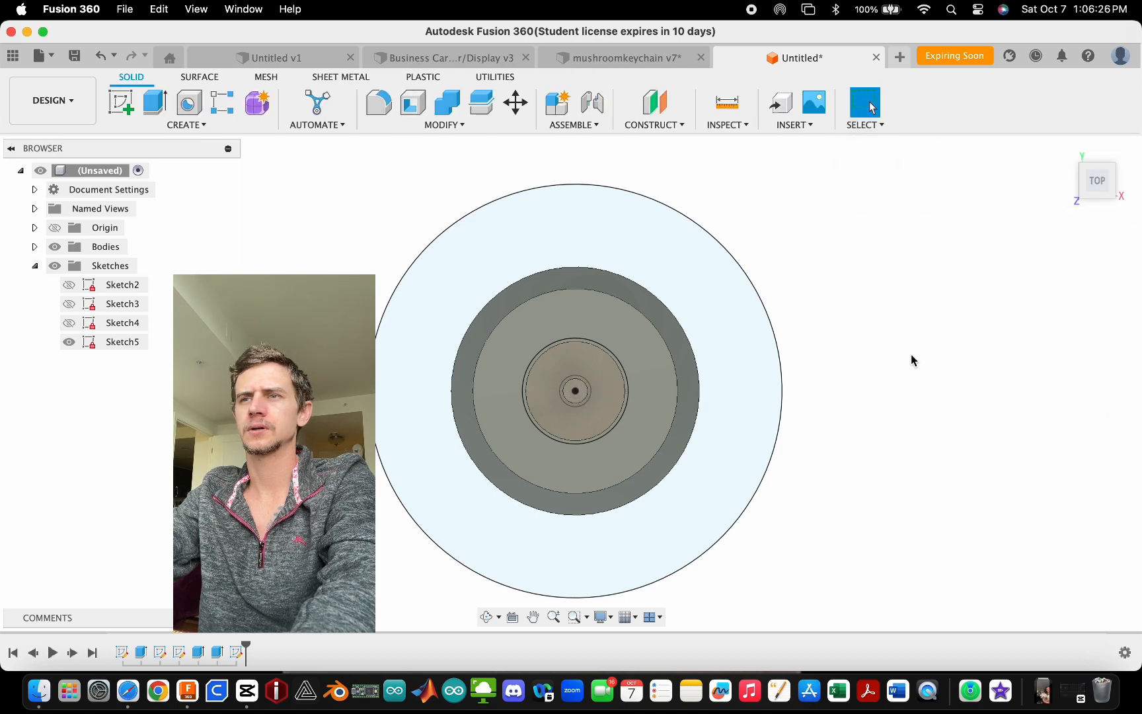
- Extrude the region between the 25 mm and 6.4 mm circles upward 19 mm, joined to the body
scroll(560, 377, down, 3)
key(e)
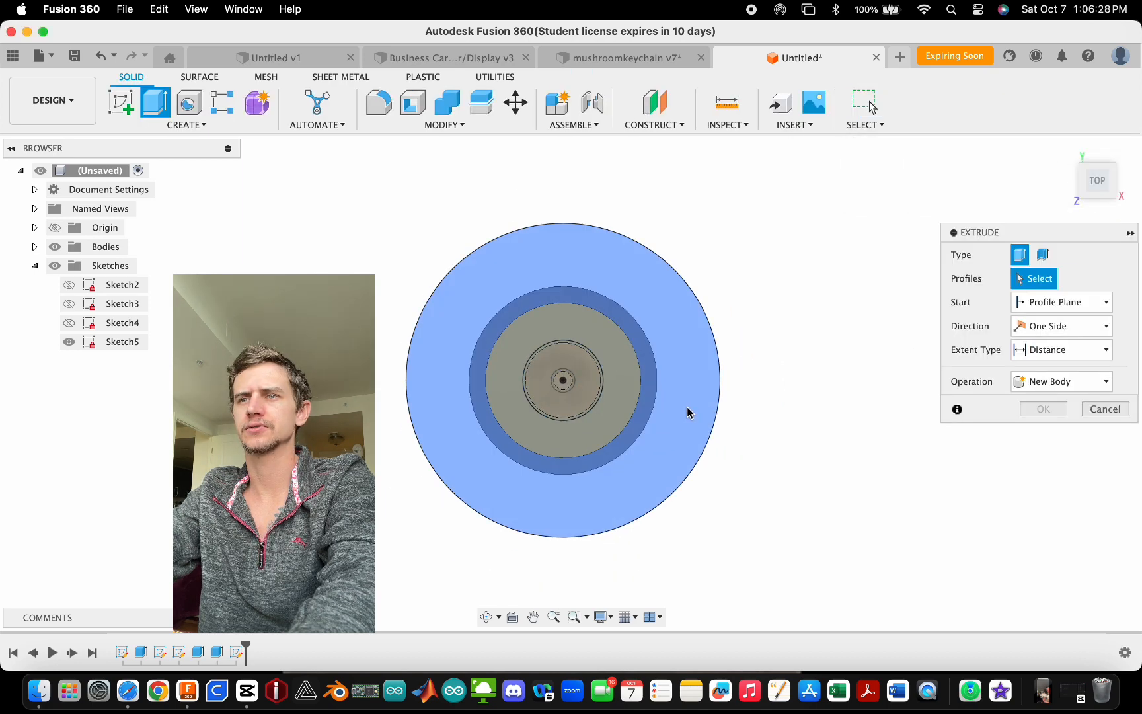
click(688, 412)
click(603, 402)
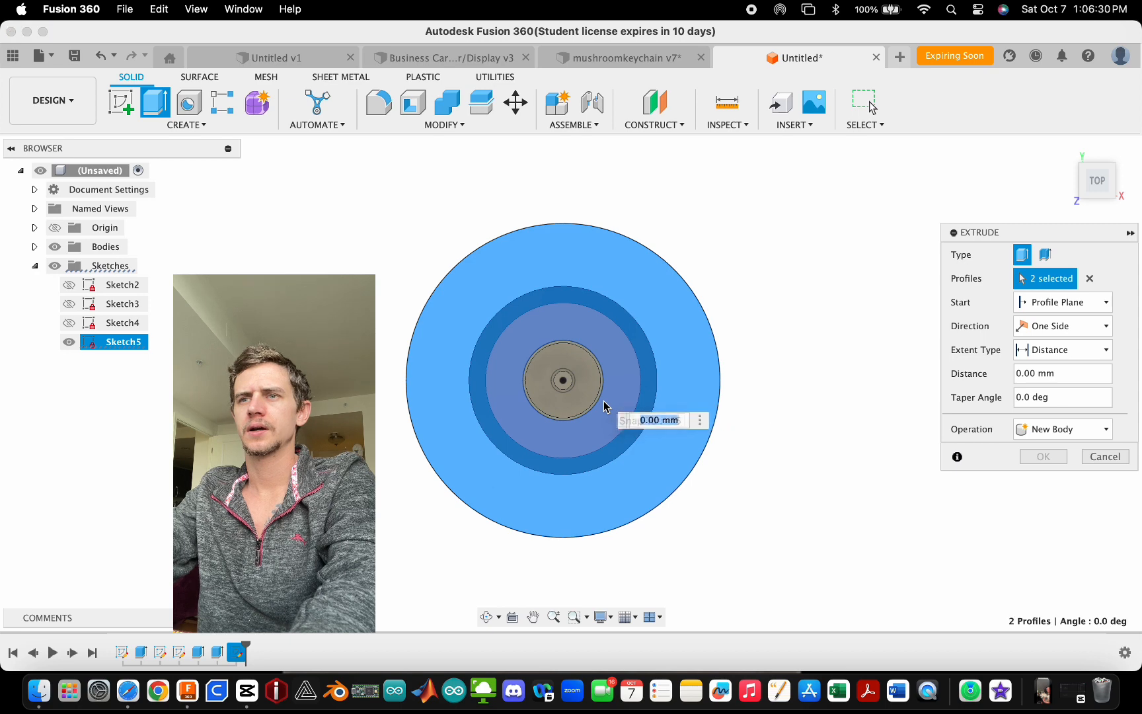
scroll(603, 407, up, 3)
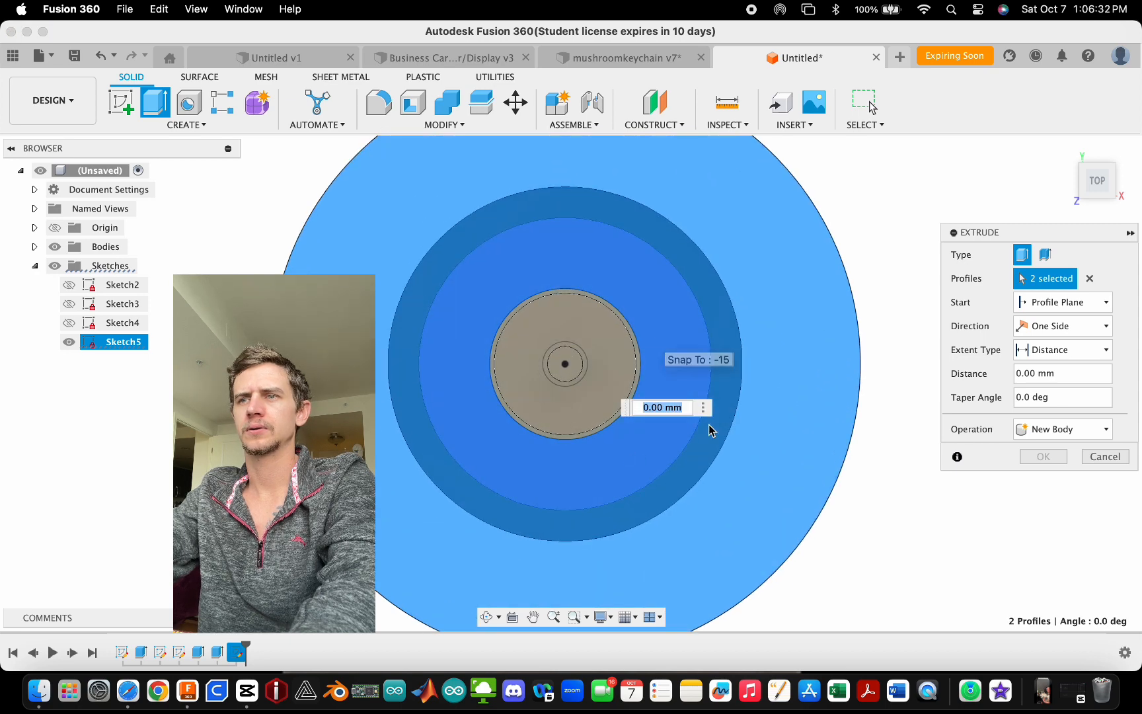
shift+middle_drag(708, 428, 544, 400)
scroll(535, 405, up, 2)
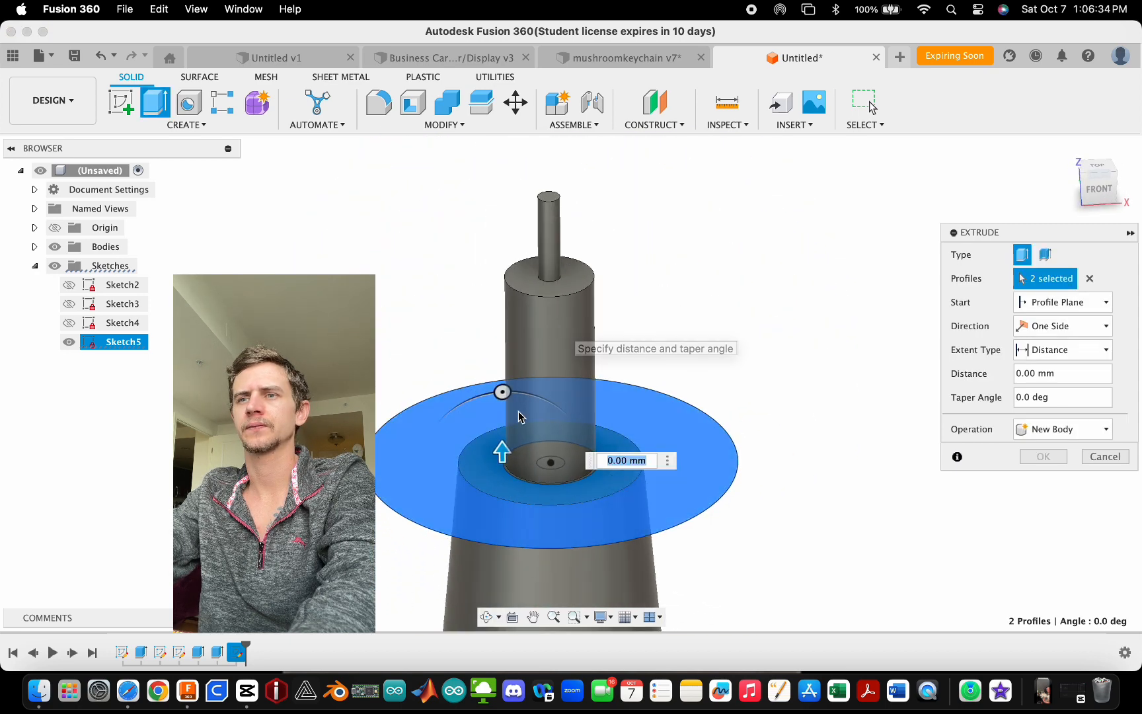
click(552, 199)
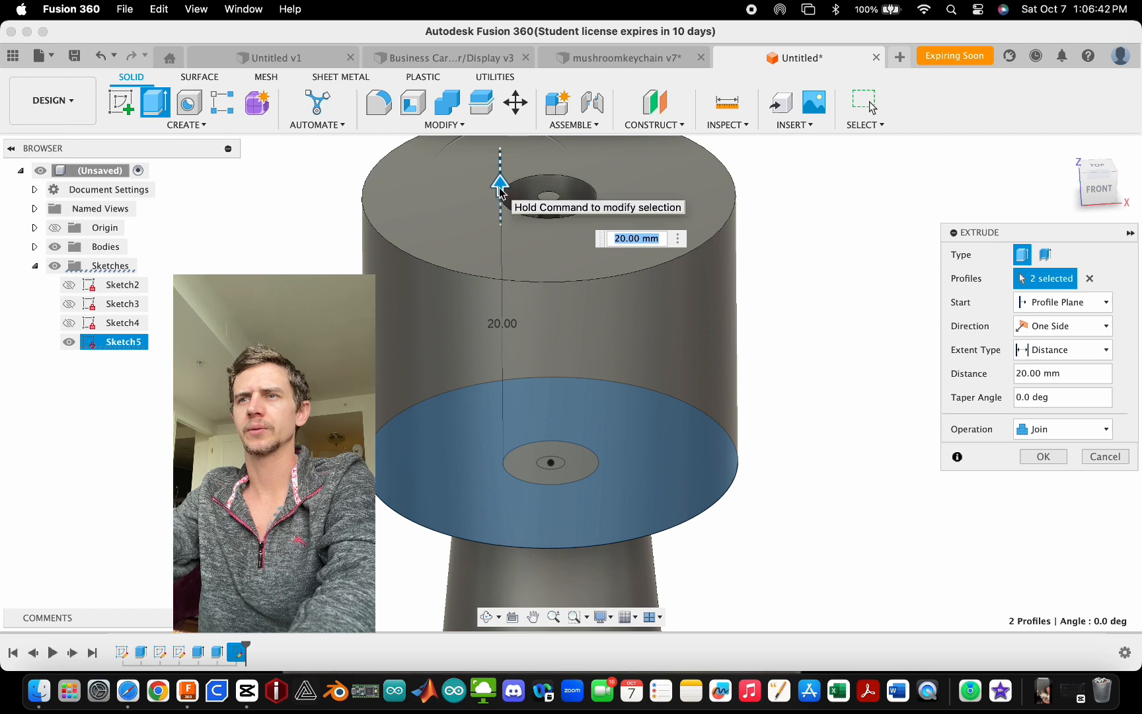
drag(500, 187, 500, 199)
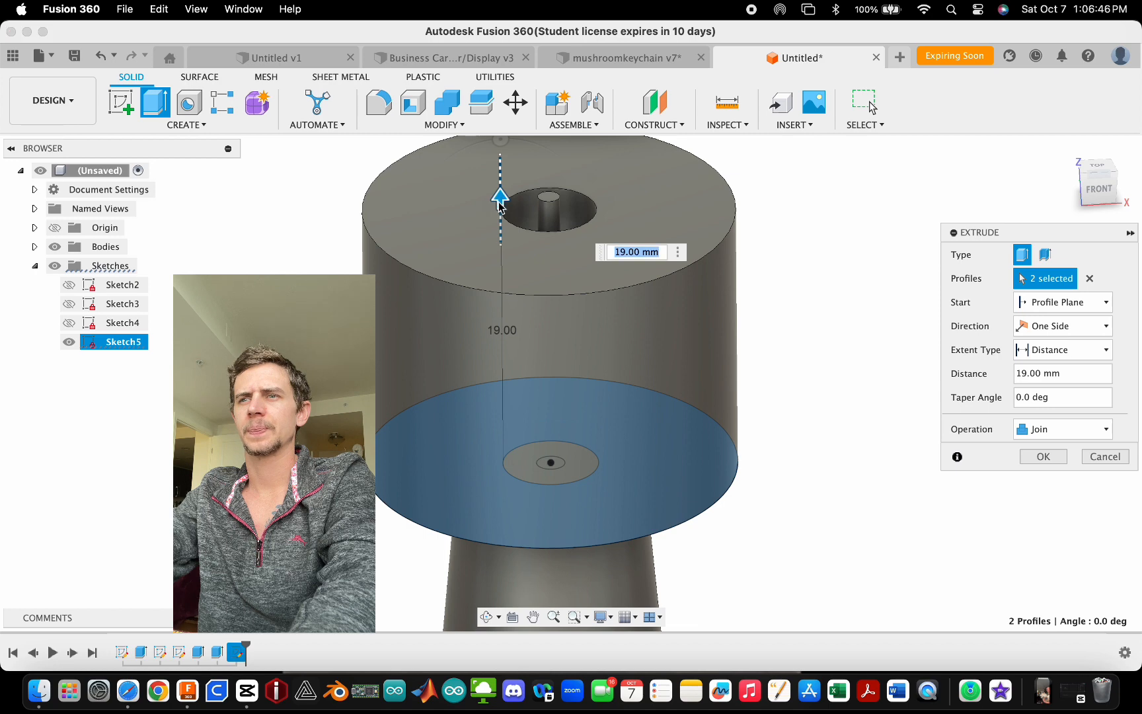
click(1098, 189)
shift+middle_drag(550, 439, 517, 426)
scroll(518, 422, up, 5)
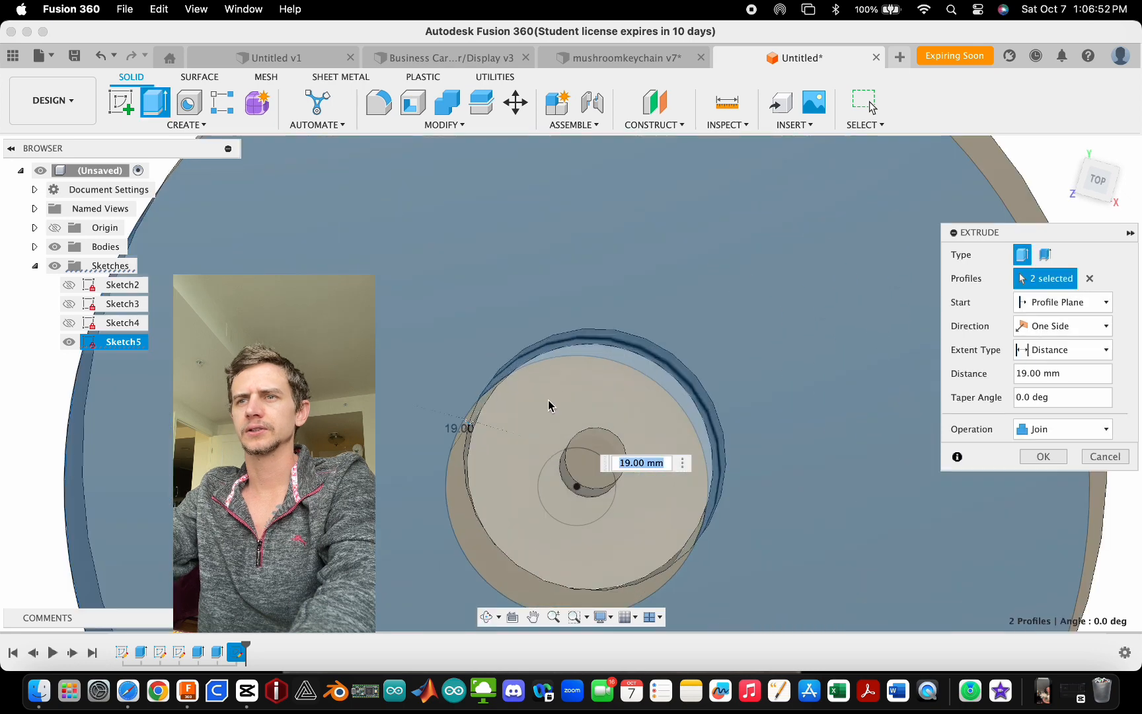
scroll(533, 388, up, 3)
mouse_move(504, 344)
shift+middle_down()
mouse_move(502, 365)
mouse_move(518, 351)
mouse_move(500, 356)
mouse_move(506, 333)
shift+middle_up()
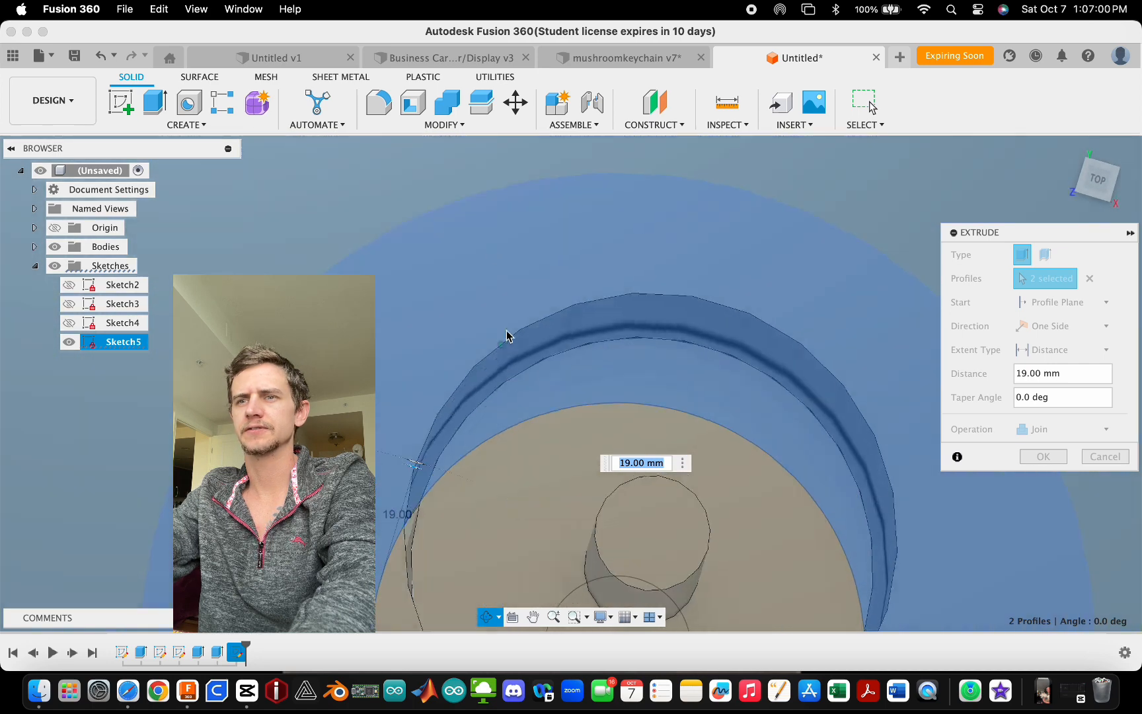
scroll(497, 229, down, 10)
scroll(529, 350, up, 3)
shift+middle_drag(606, 322, 606, 252)
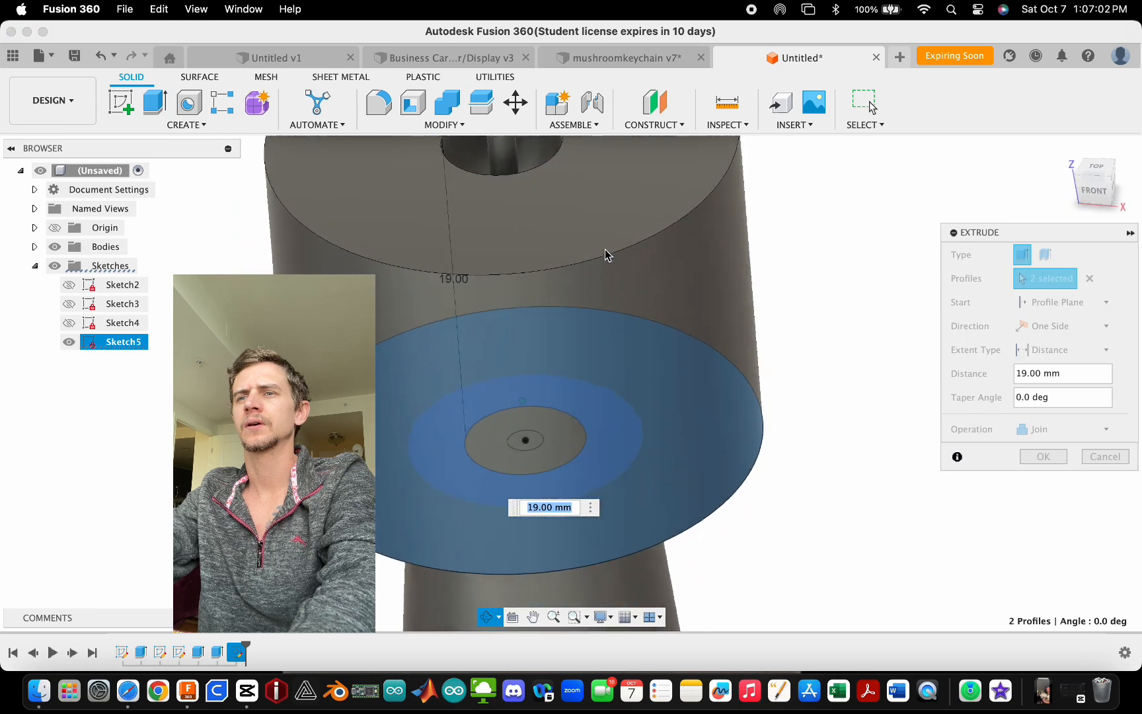
scroll(499, 270, down, 5)
scroll(497, 267, up, 3)
scroll(578, 377, down, 4)
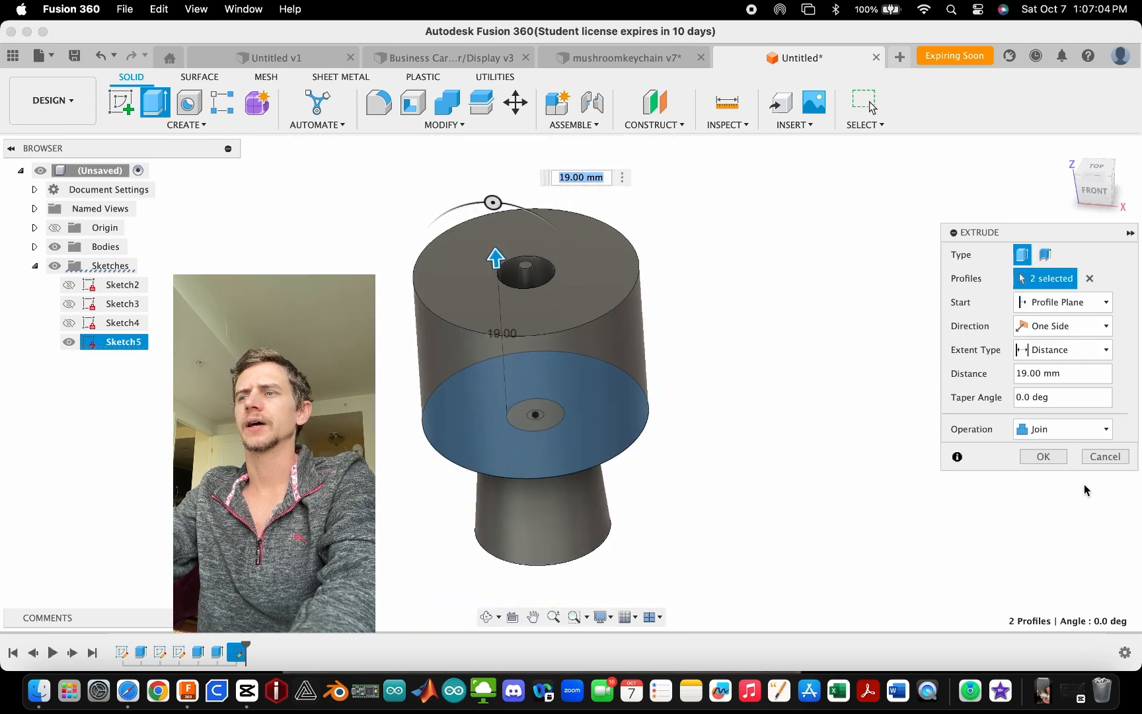
click(1056, 454)
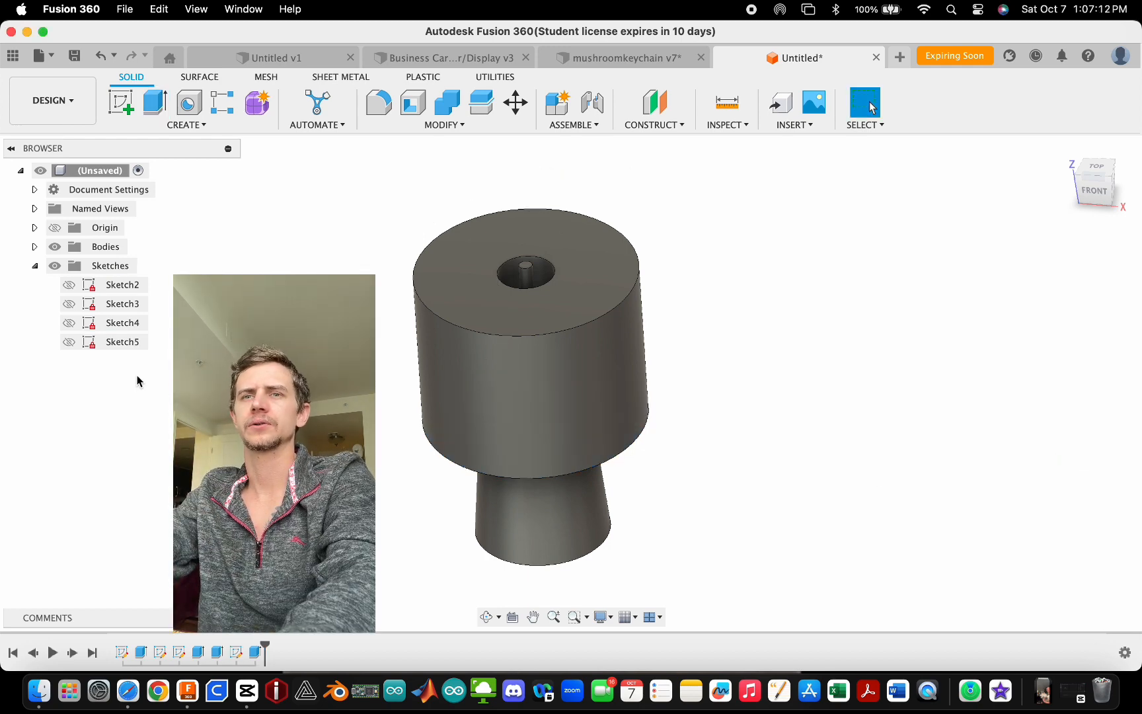
- Show Sketch5 and try to extrude the ring profile inside the 6.4 mm circle from the pin's top face, 4 mm downward as a new body
click(68, 342)
key(e)
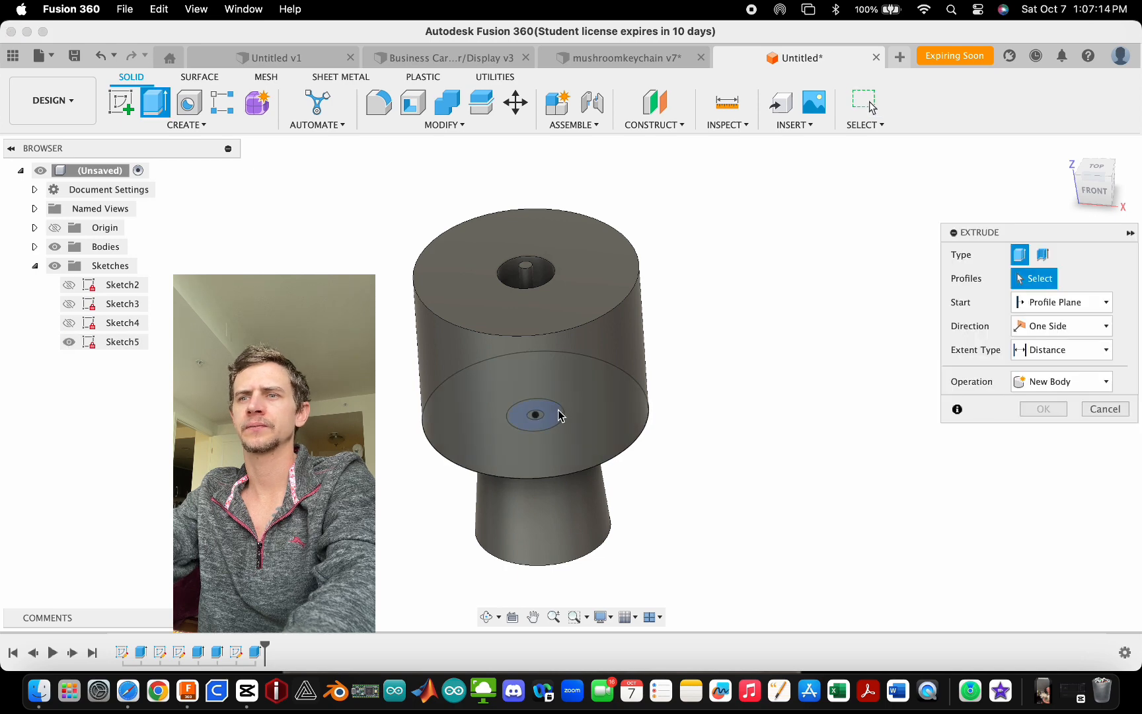
scroll(555, 409, up, 5)
scroll(542, 409, up, 2)
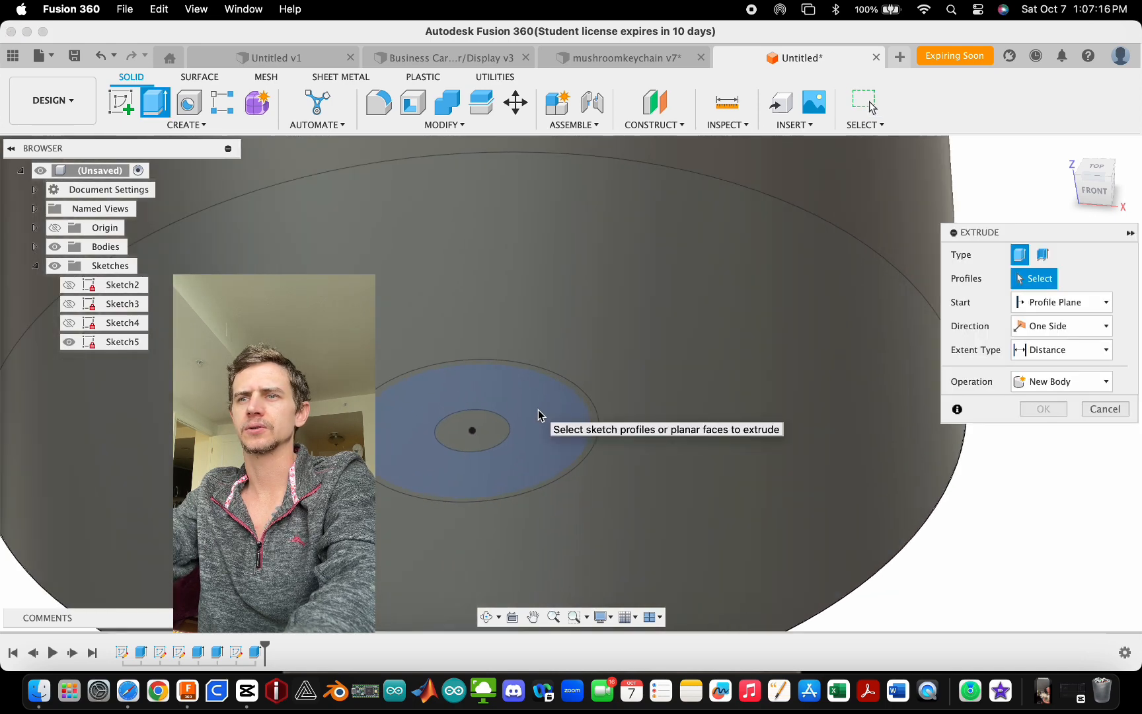
click(538, 410)
scroll(568, 476, down, 4)
shift+middle_drag(558, 399, 557, 423)
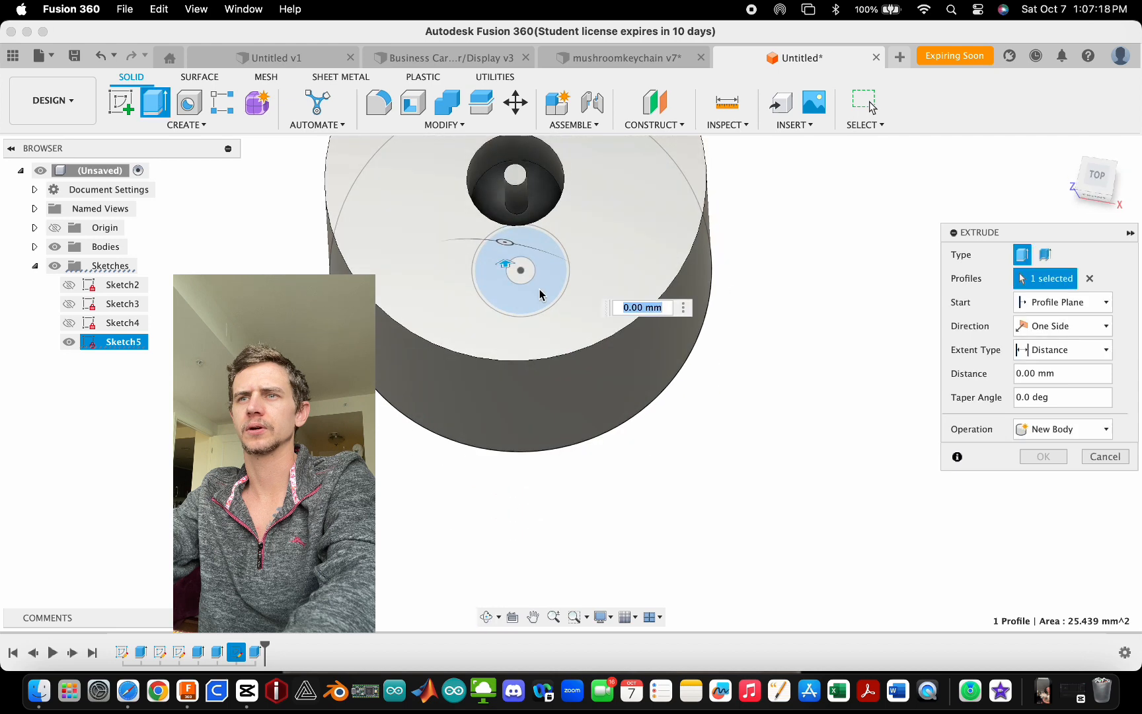
scroll(537, 203, up, 3)
scroll(529, 237, down, 5)
shift+middle_drag(518, 263, 510, 331)
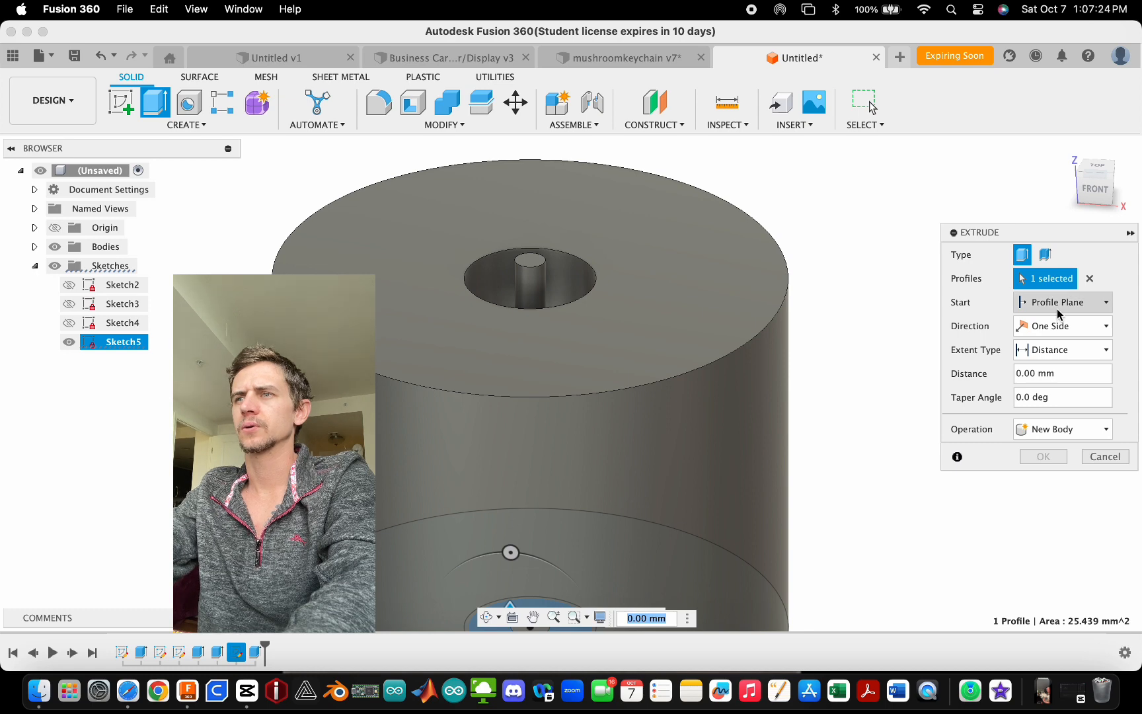
click(1057, 309)
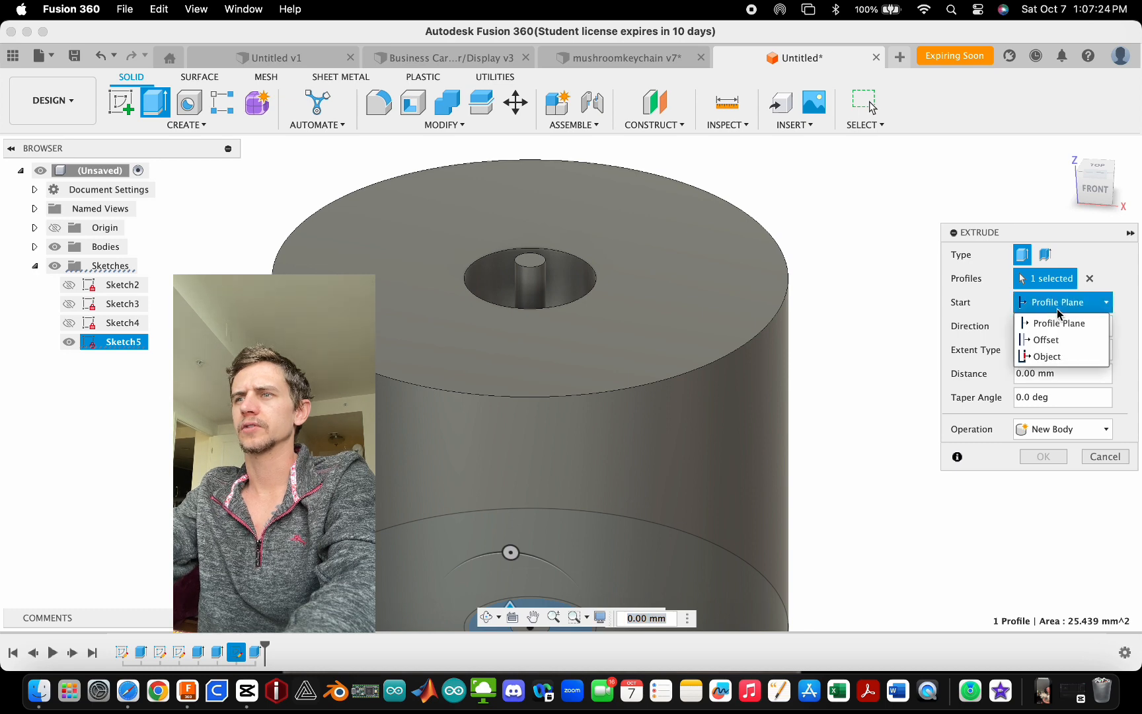
click(1066, 357)
scroll(489, 522, down, 5)
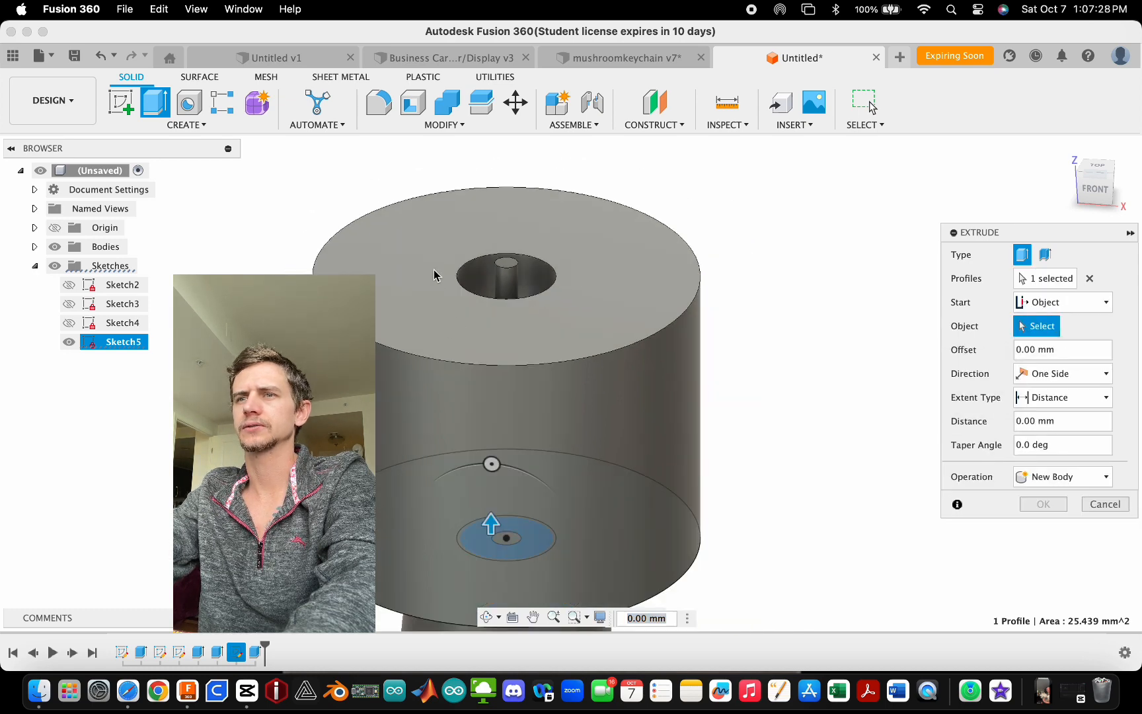
scroll(477, 281, up, 8)
scroll(477, 281, up, 2)
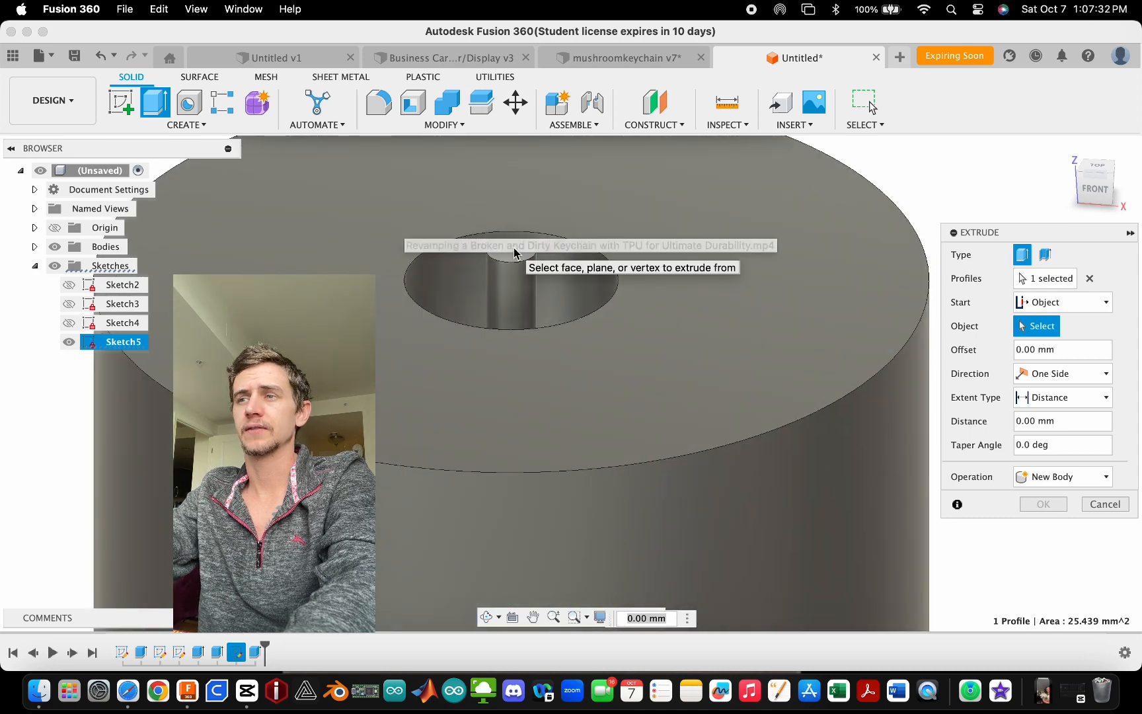
click(514, 252)
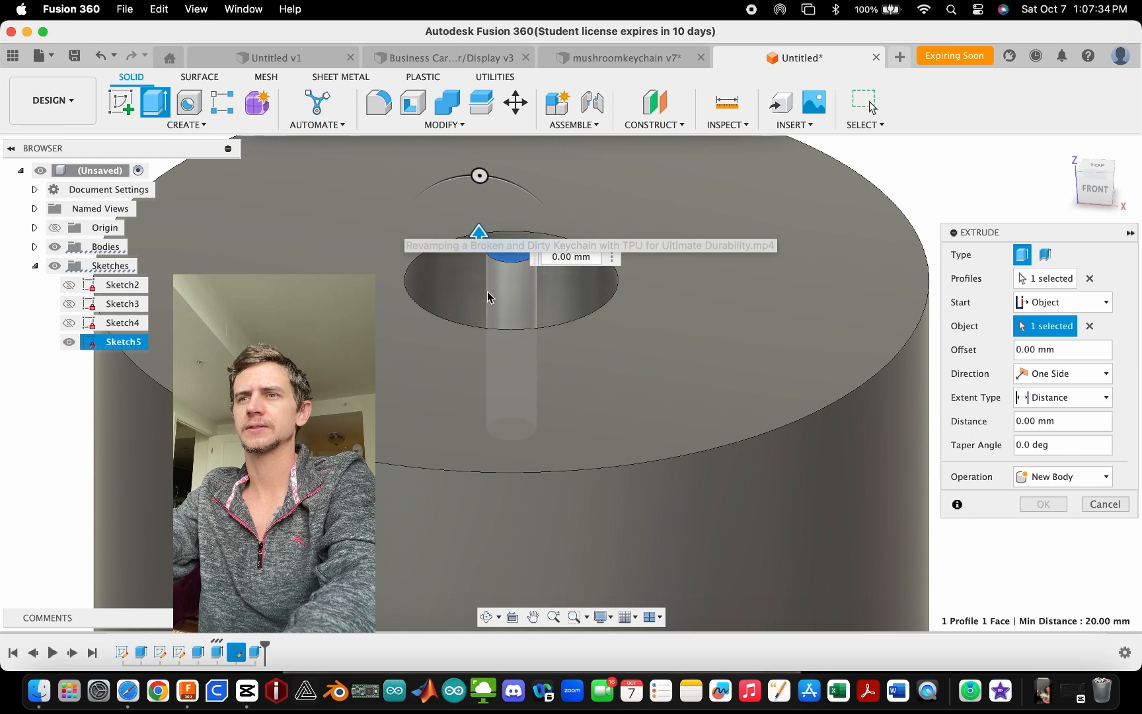
scroll(486, 327, down, 2)
click(1095, 189)
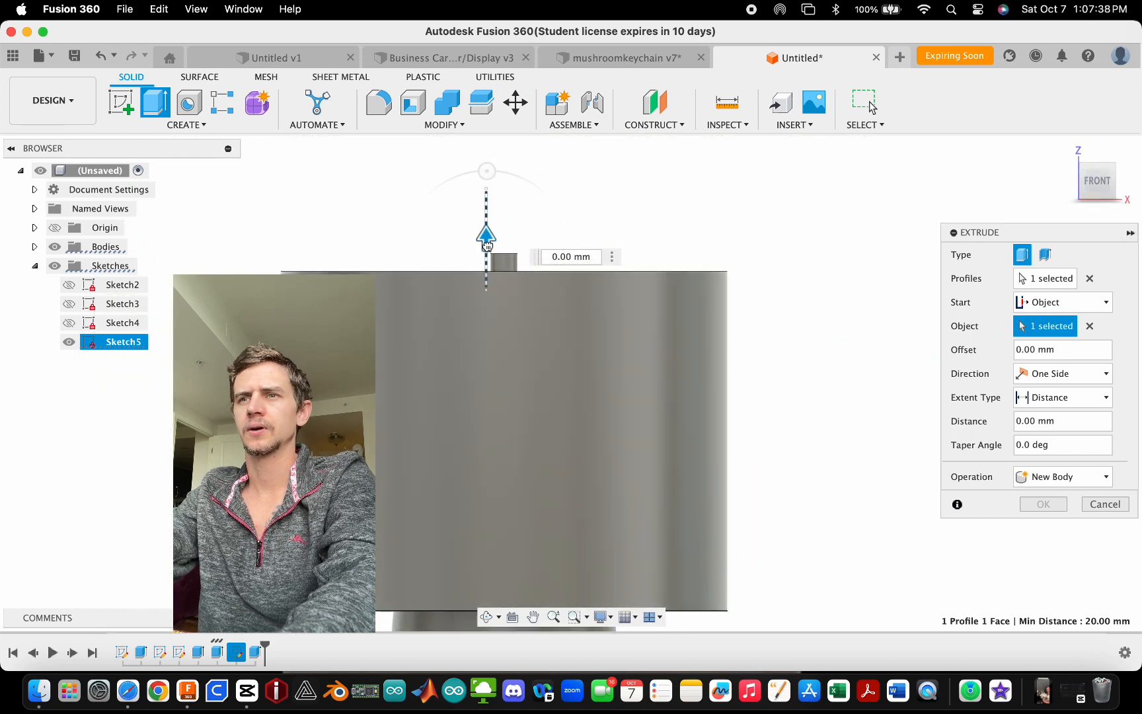
drag(487, 244, 485, 305)
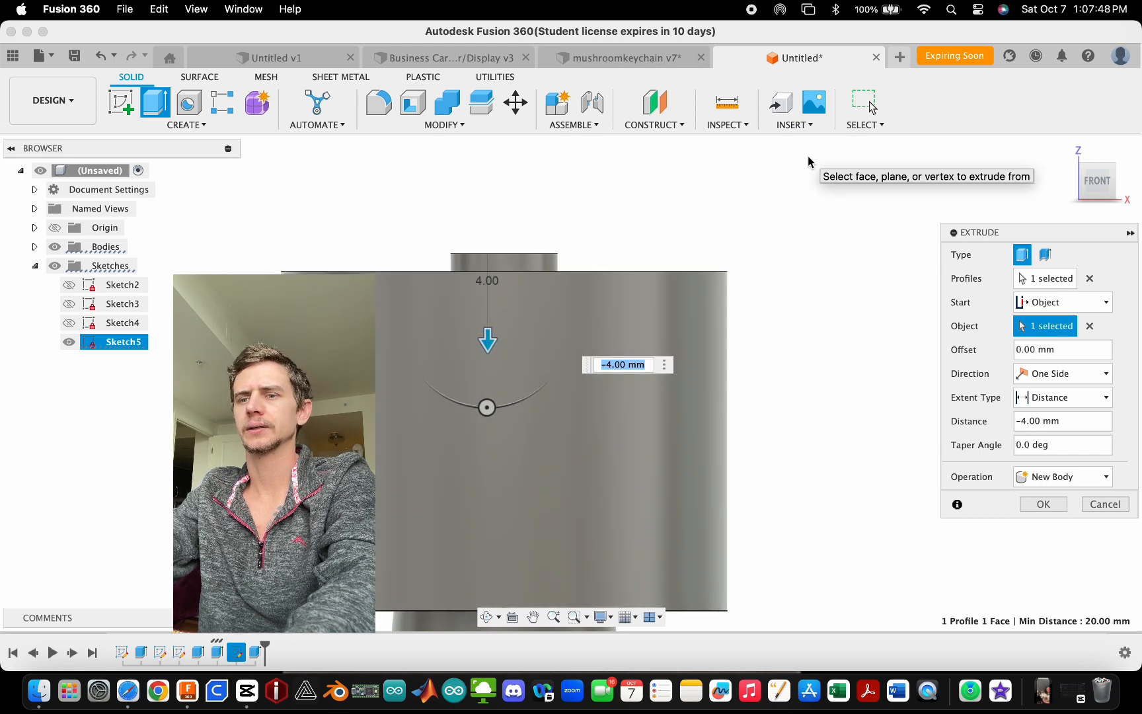
scroll(738, 226, down, 2)
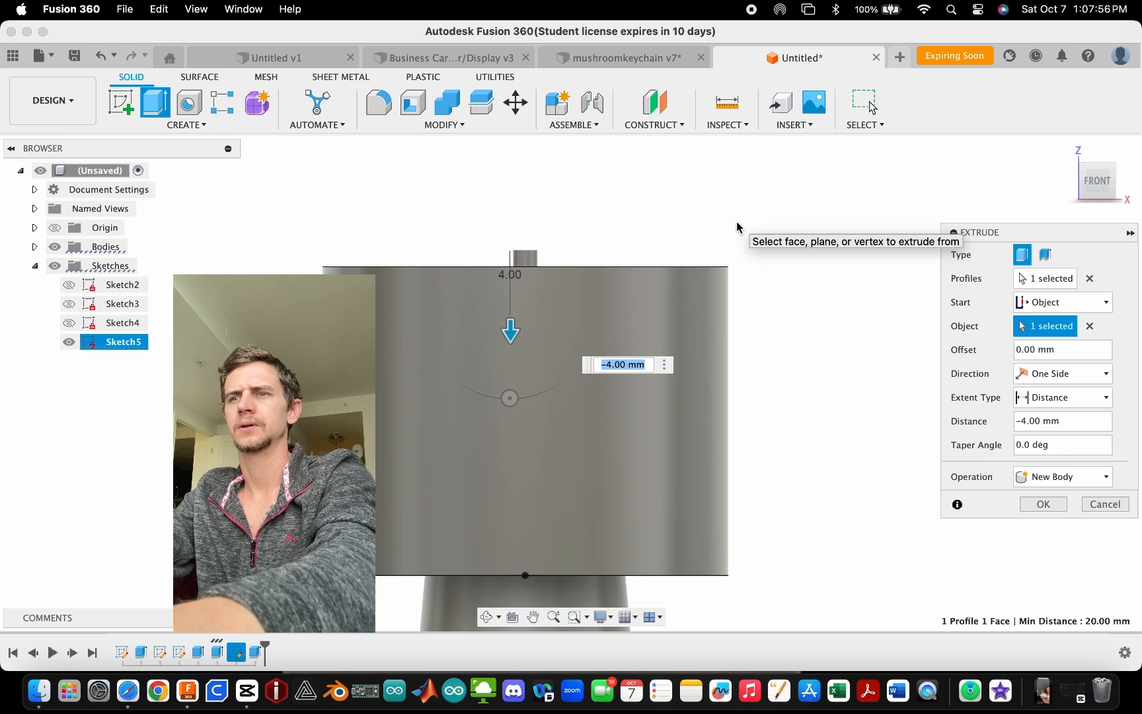
scroll(737, 320, down, 1)
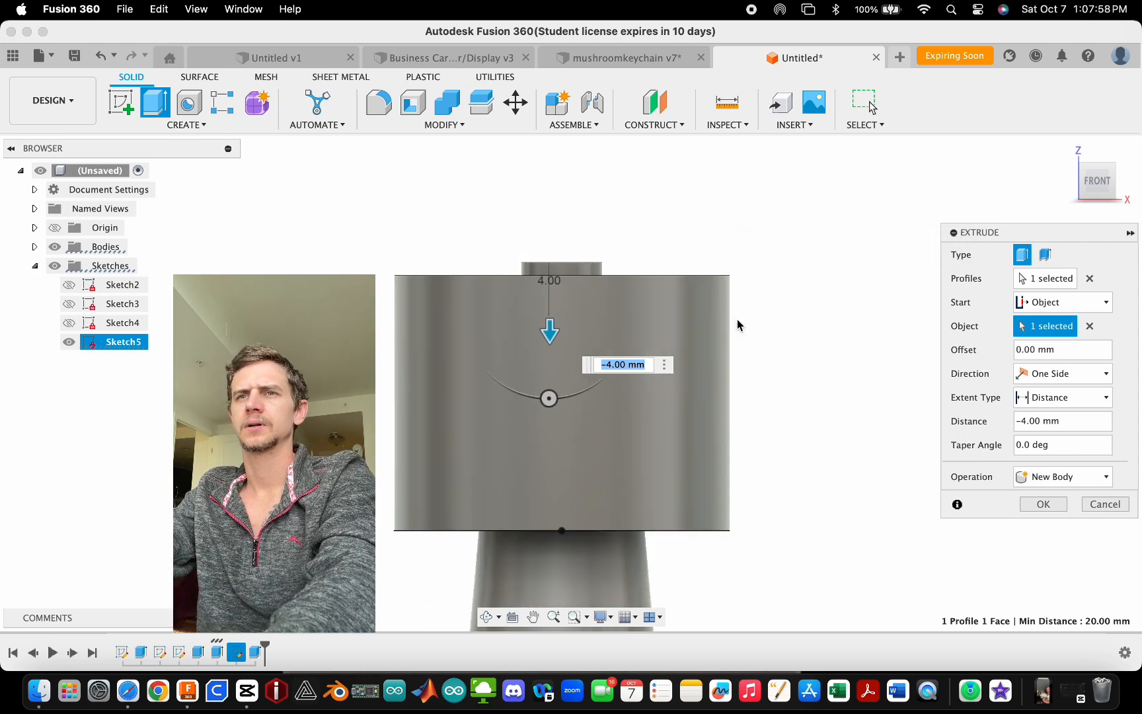
key(Return)
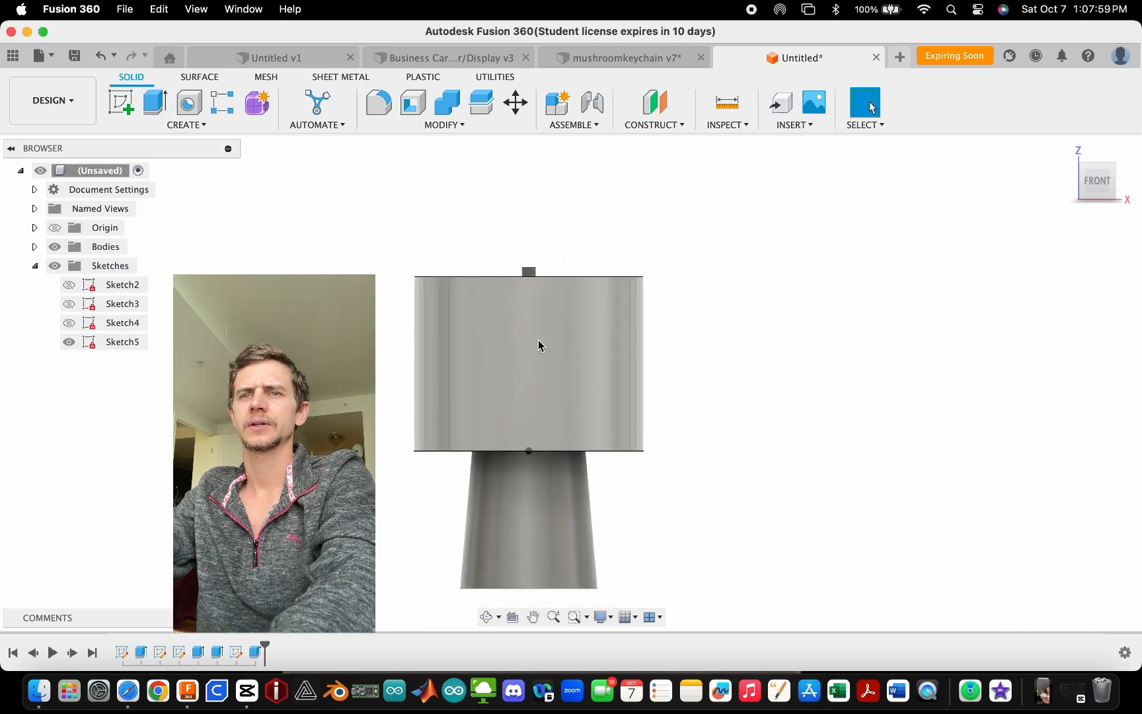
click(196, 8)
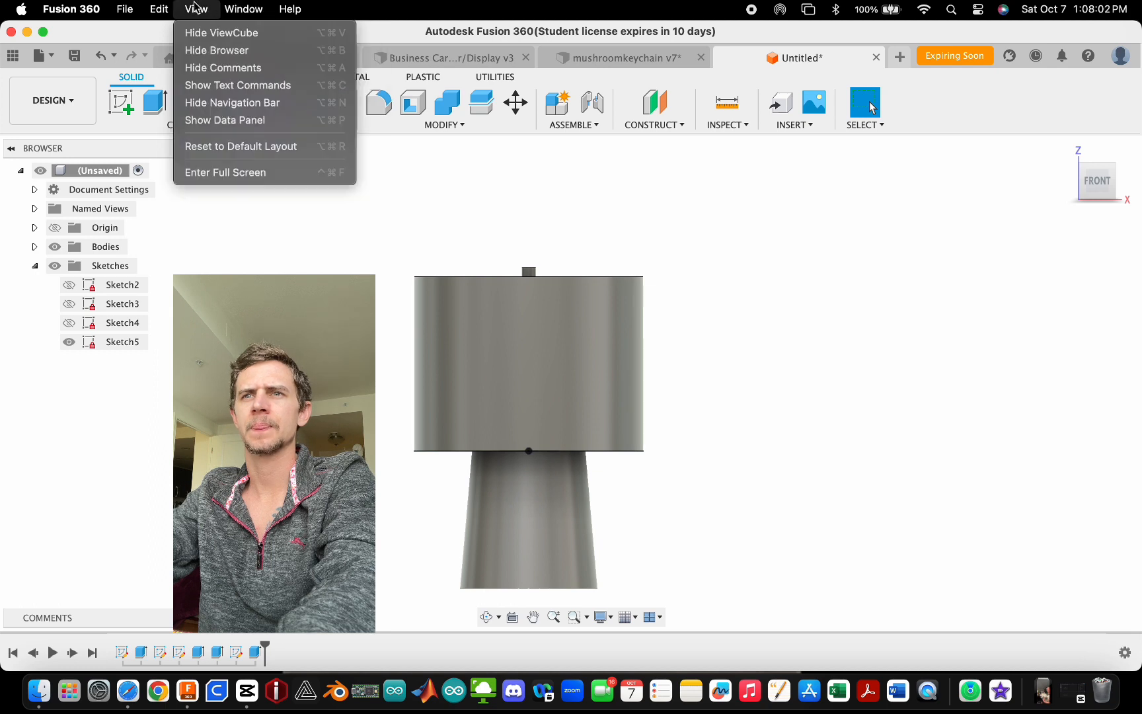
mouse_move(149, 6)
key(Escape)
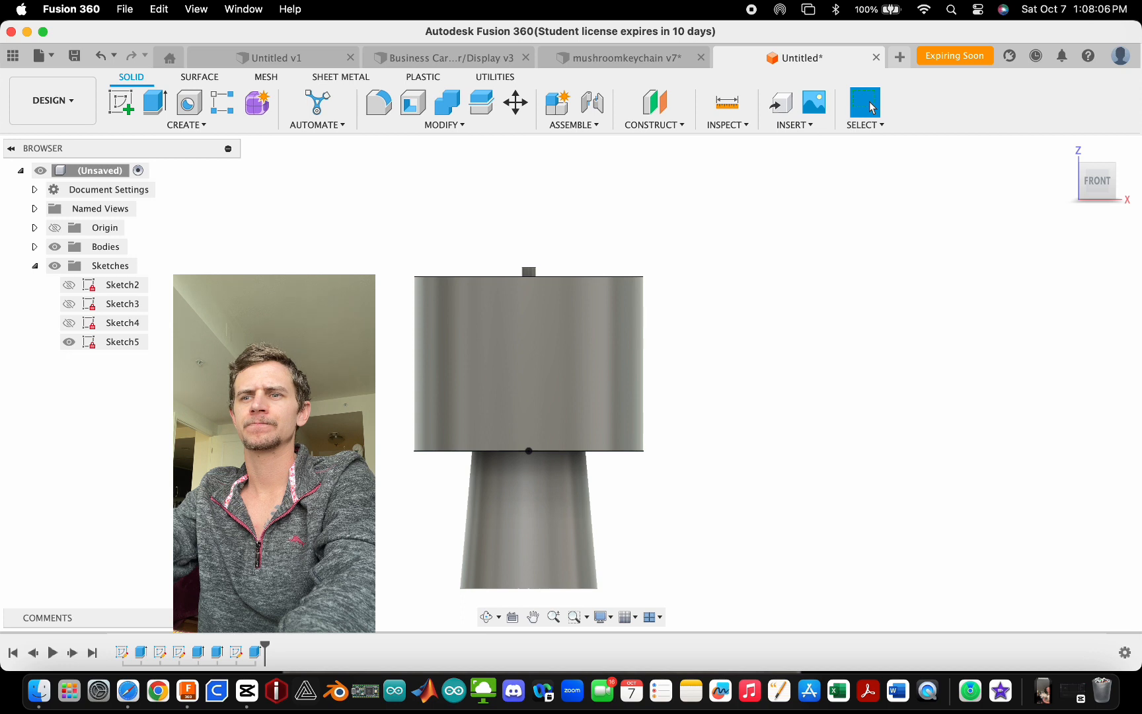
click(611, 619)
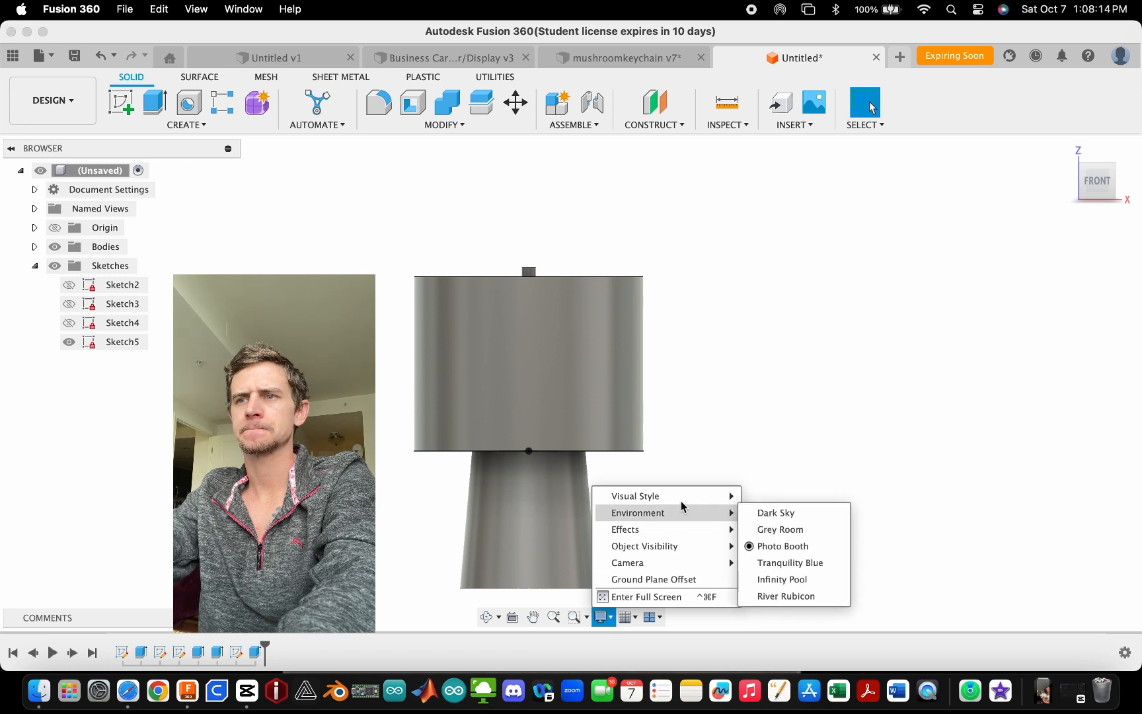
mouse_move(688, 496)
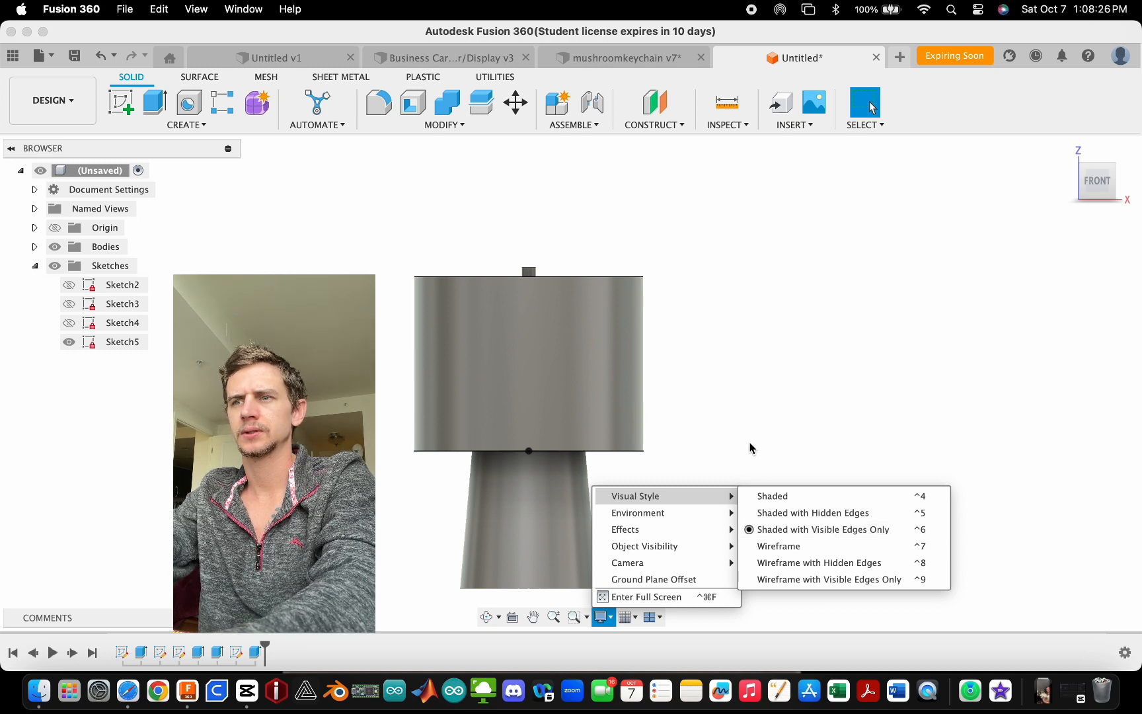
click(783, 440)
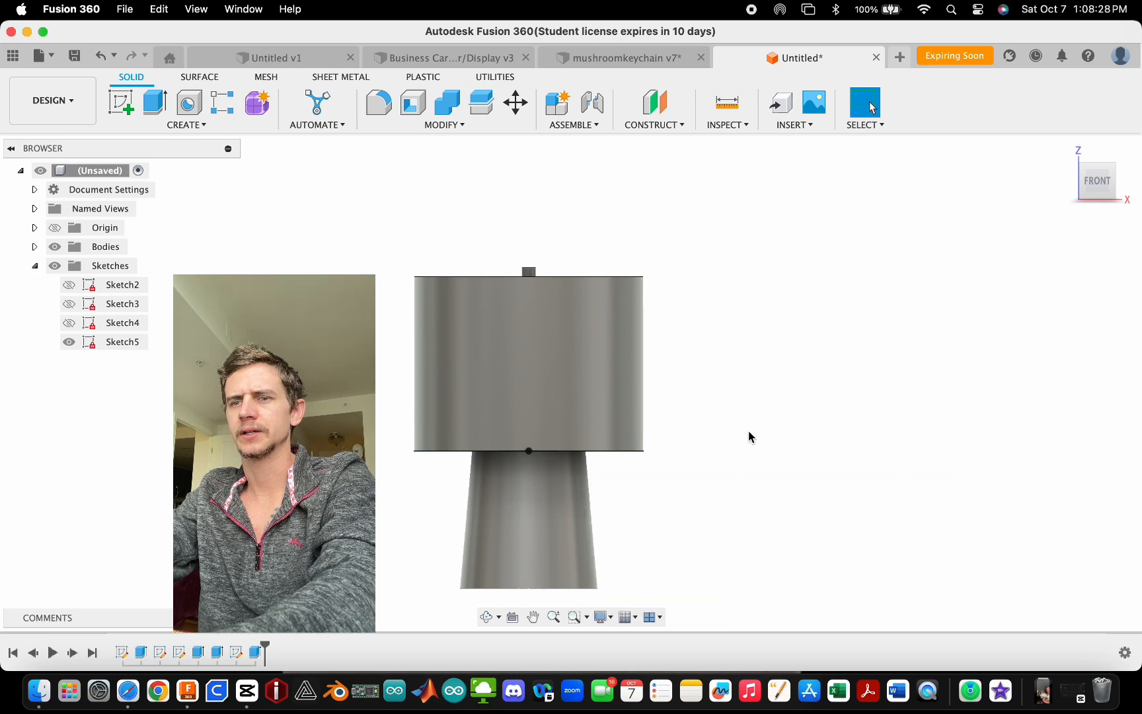
- Inspect the centre pin and the tapered base faces up close
scroll(574, 339, up, 5)
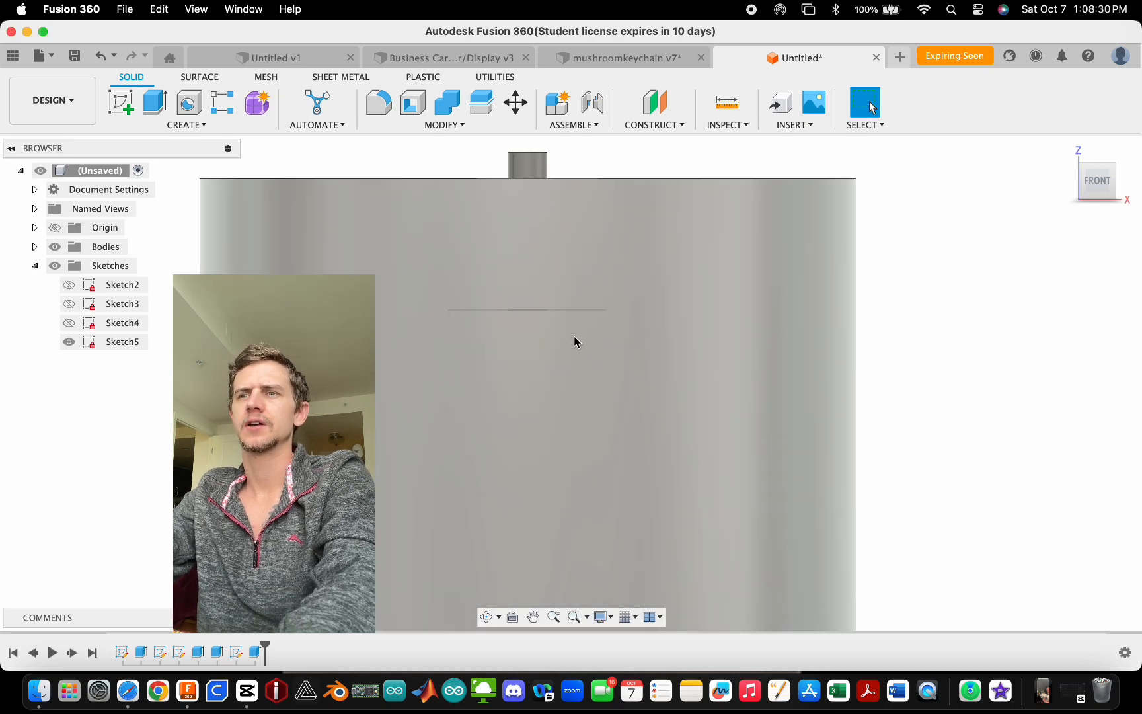
shift+middle_drag(398, 308, 566, 169)
click(565, 170)
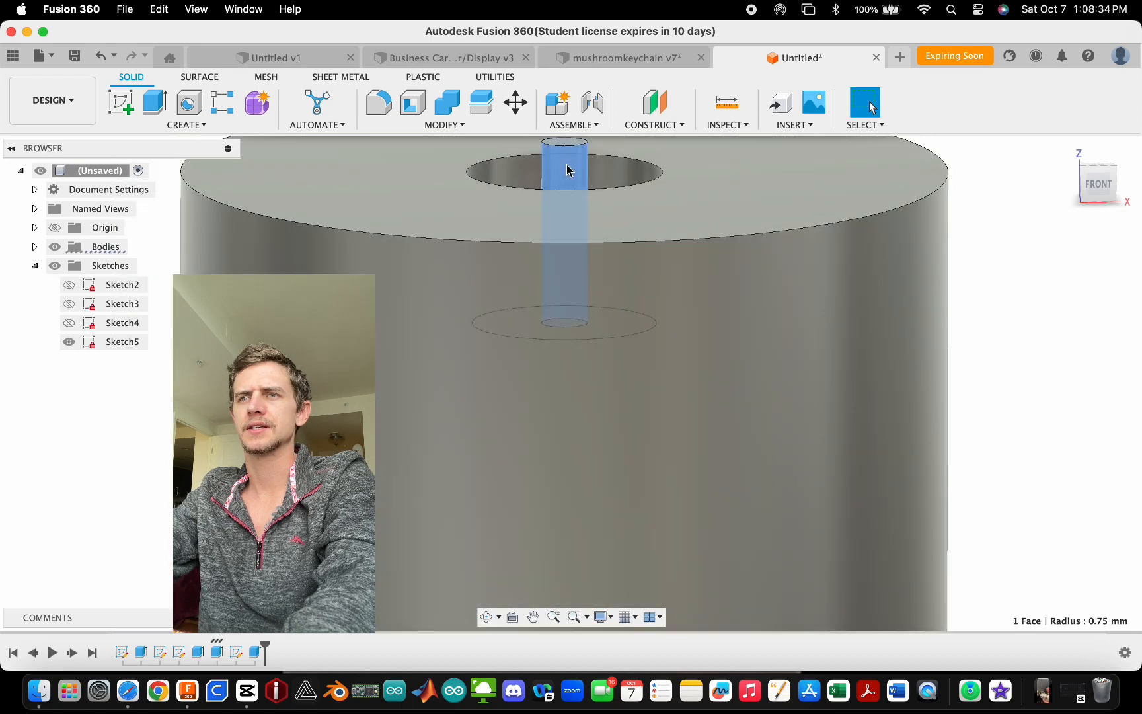
scroll(564, 173, down, 3)
click(500, 559)
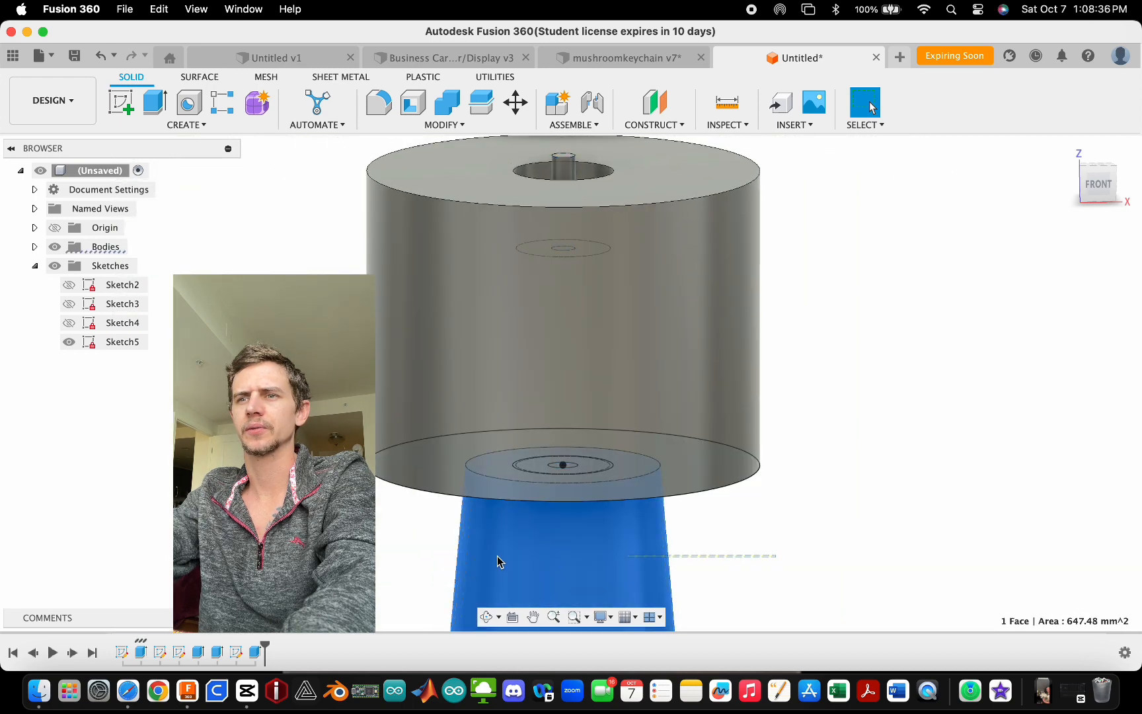
click(802, 562)
scroll(559, 244, up, 3)
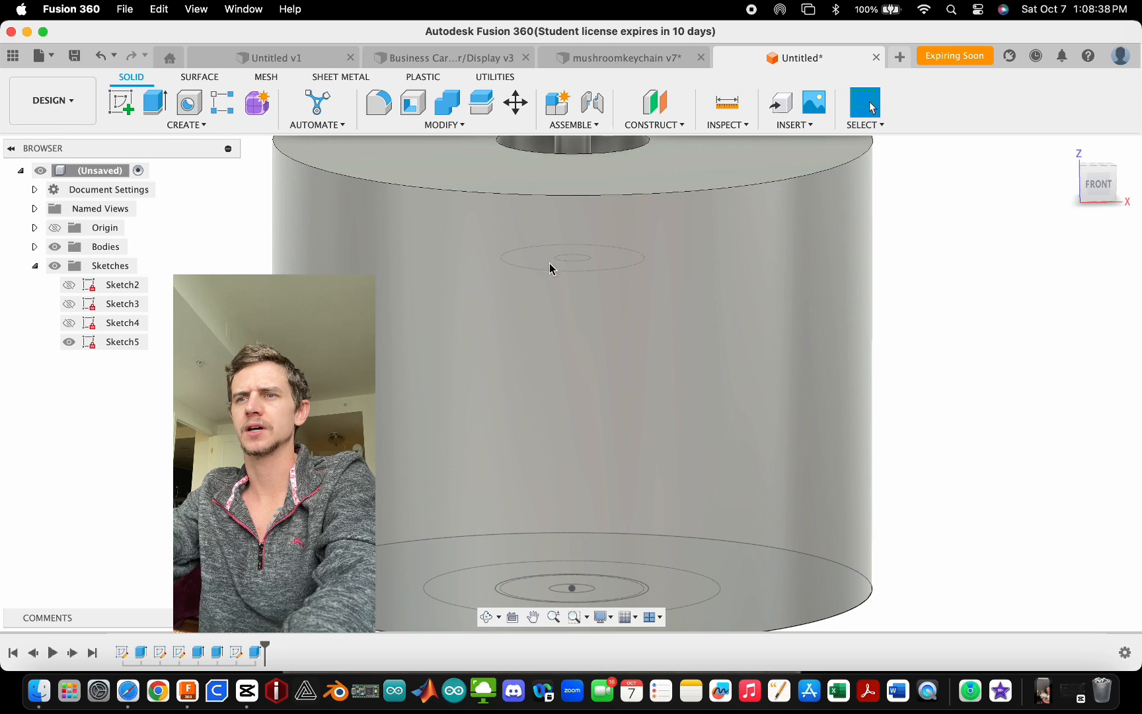
- Start an extrude of Sketch5's ring profile and set it to start from the centre pin's top face
key(e)
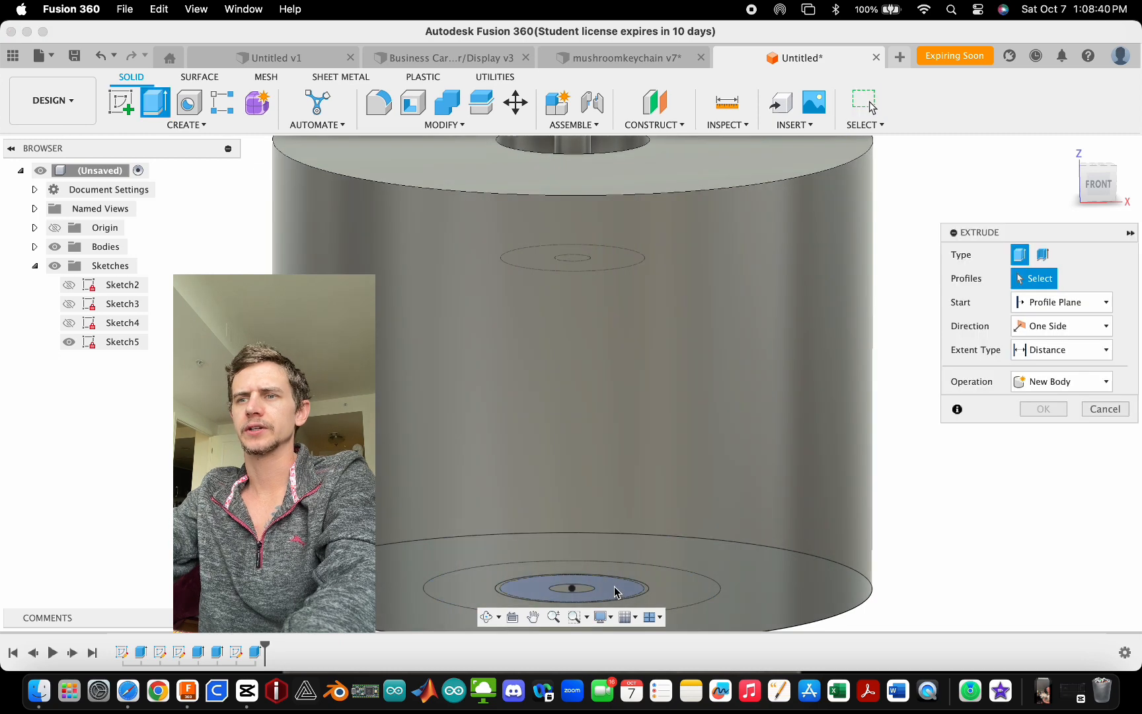
click(614, 590)
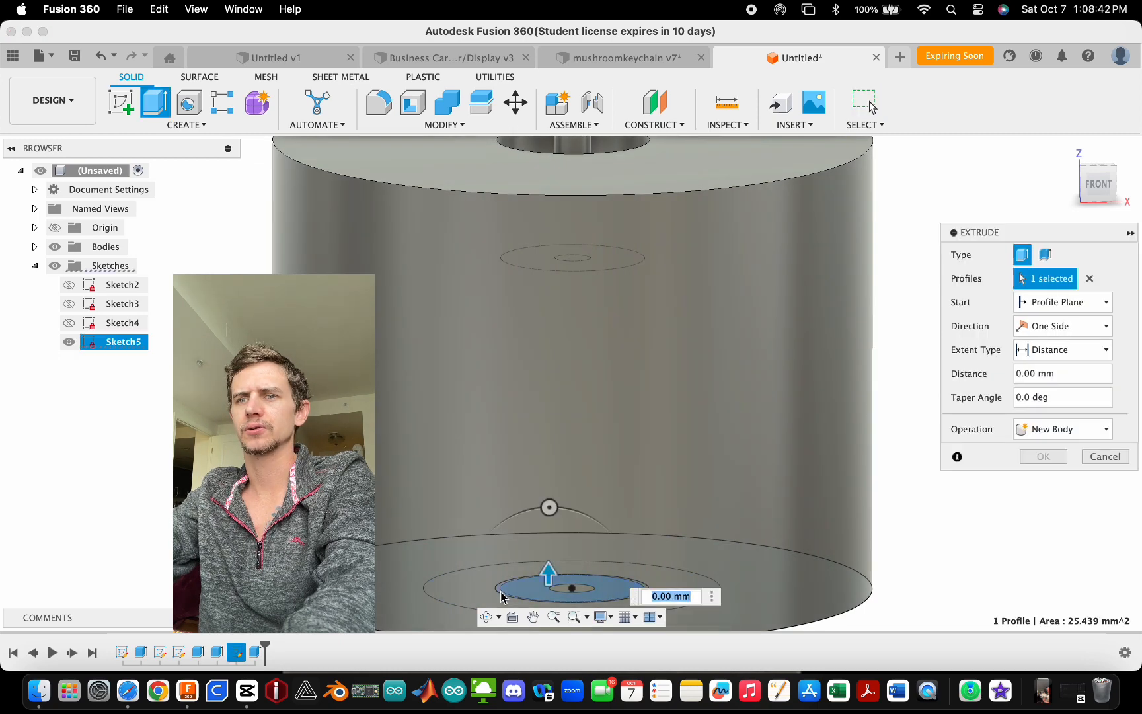
scroll(500, 597, up, 3)
scroll(508, 585, down, 6)
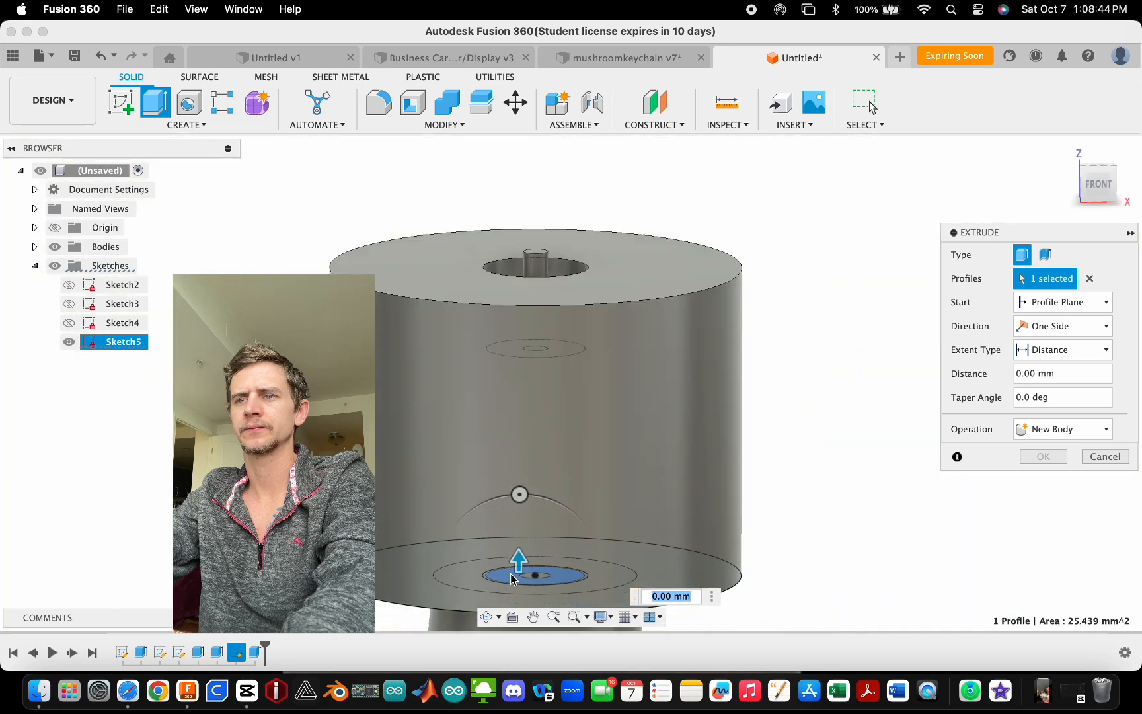
click(1074, 302)
click(1057, 359)
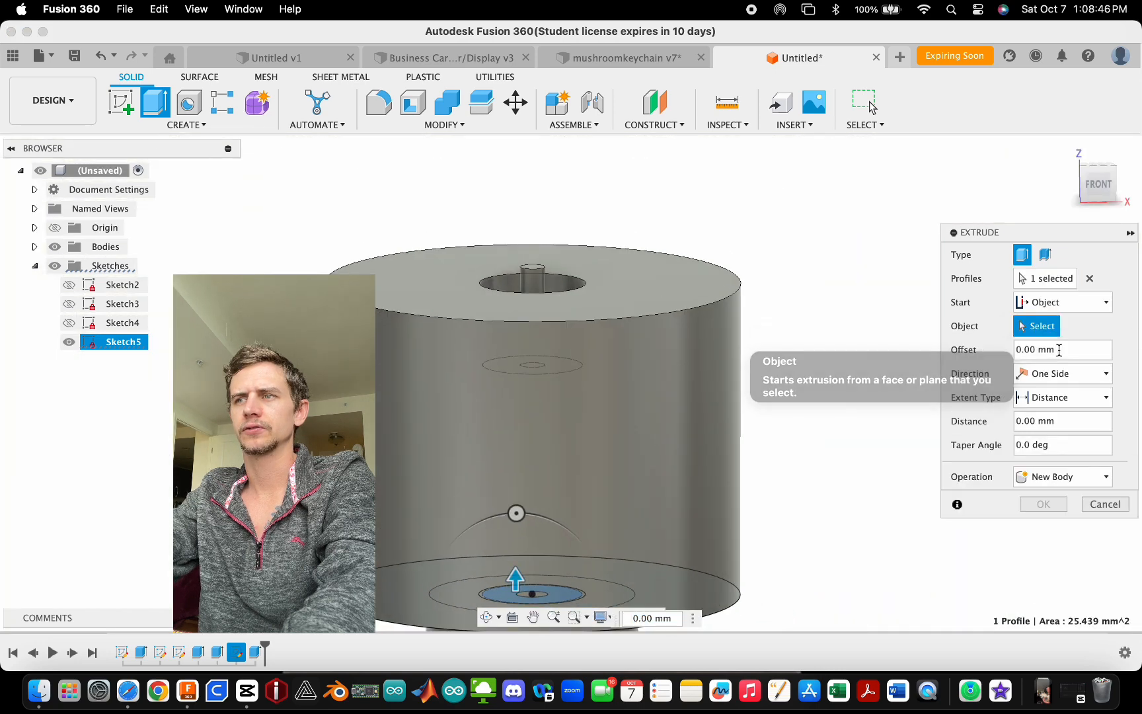
click(534, 265)
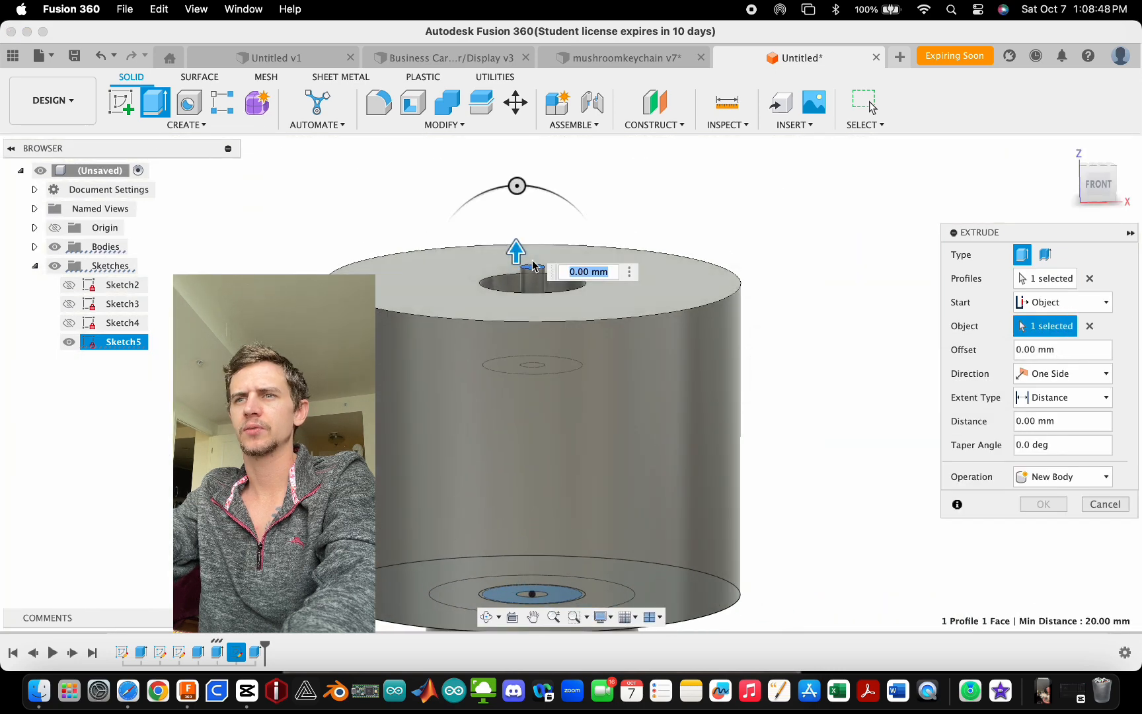
- Set the extrude distance to -5.8 mm downward
drag(518, 259, 507, 340)
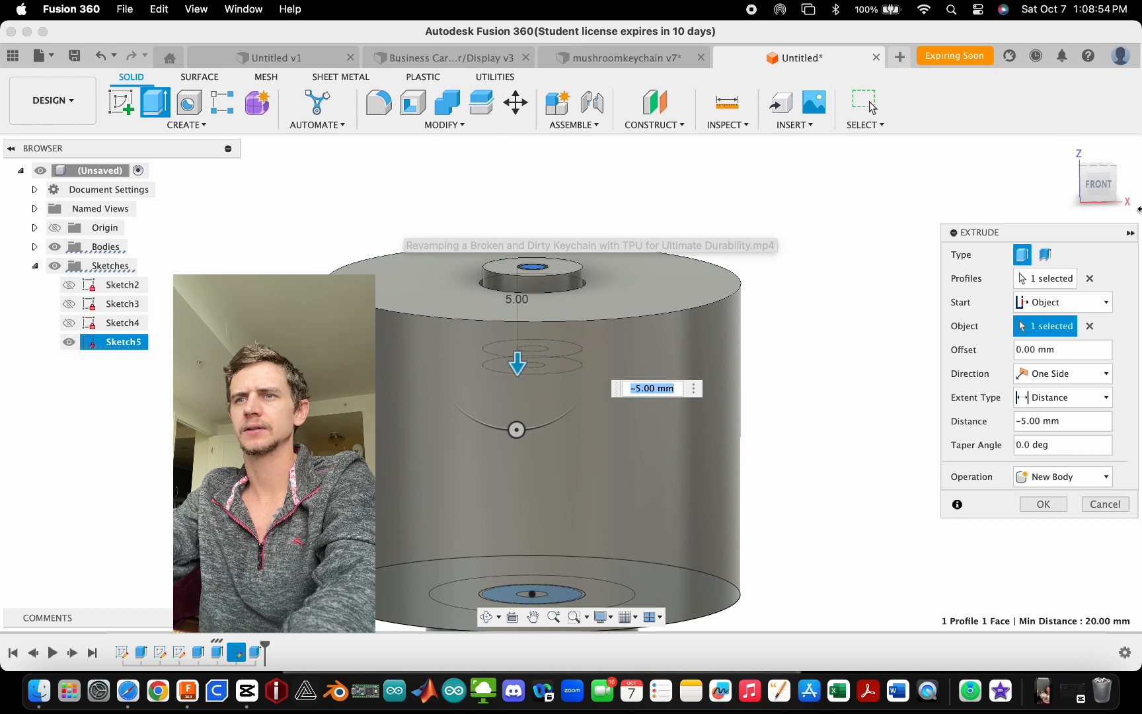
click(1097, 184)
scroll(502, 319, up, 5)
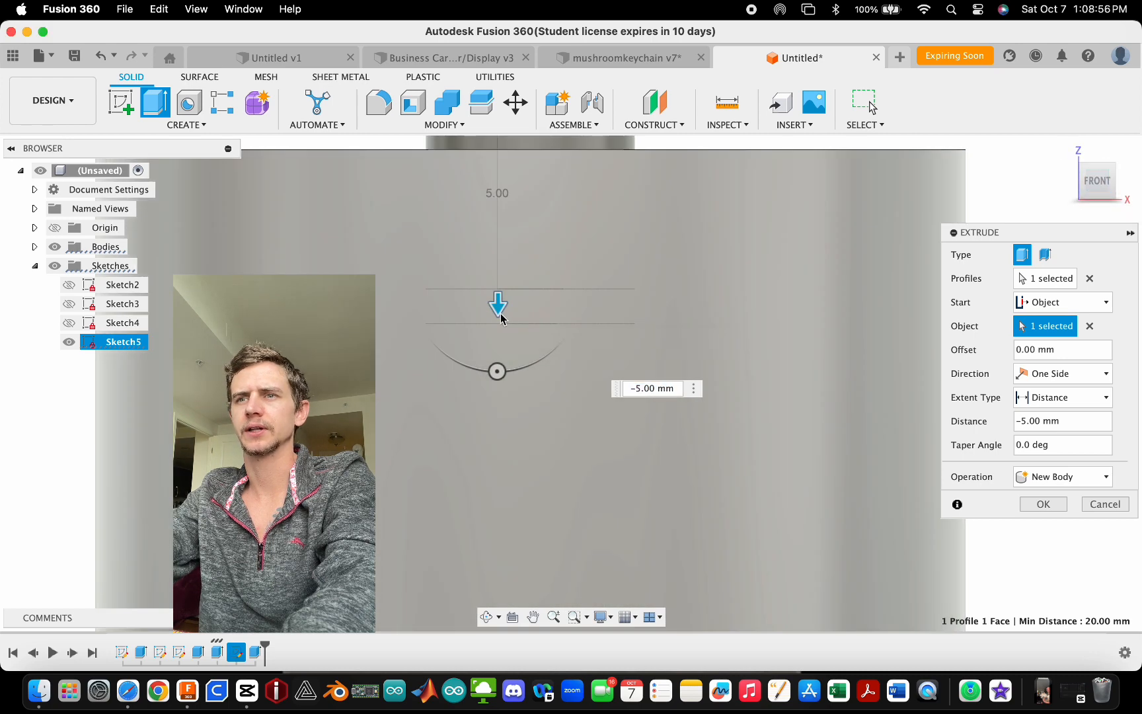
drag(500, 319, 498, 320)
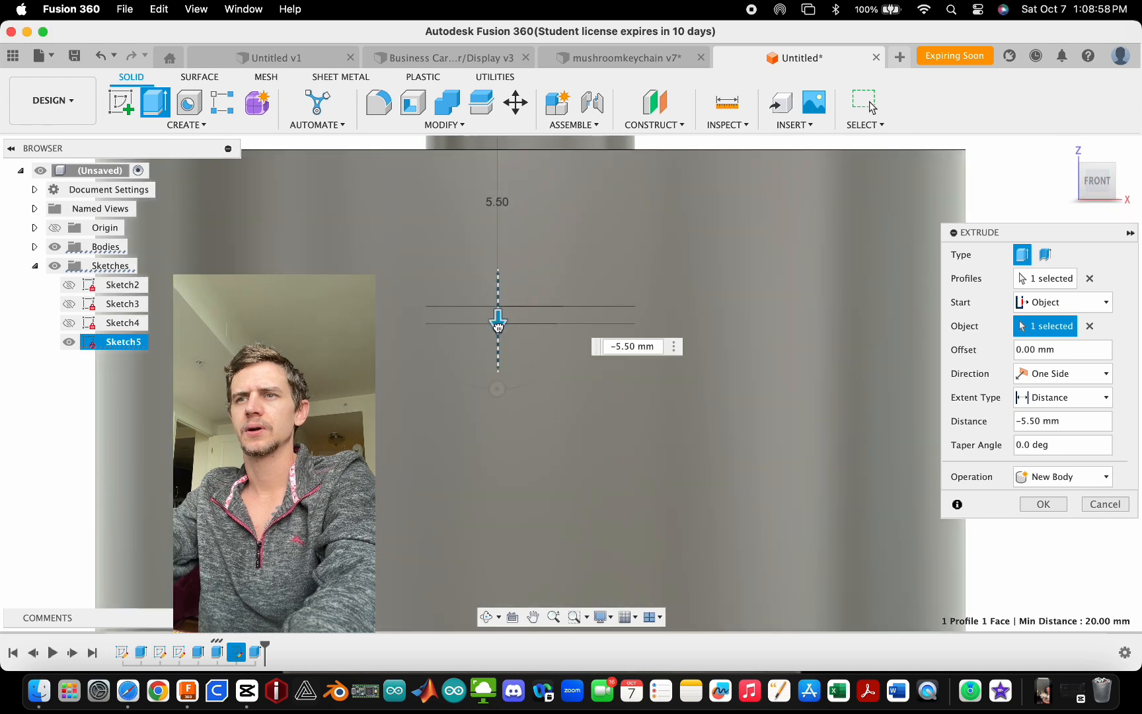
click(636, 348)
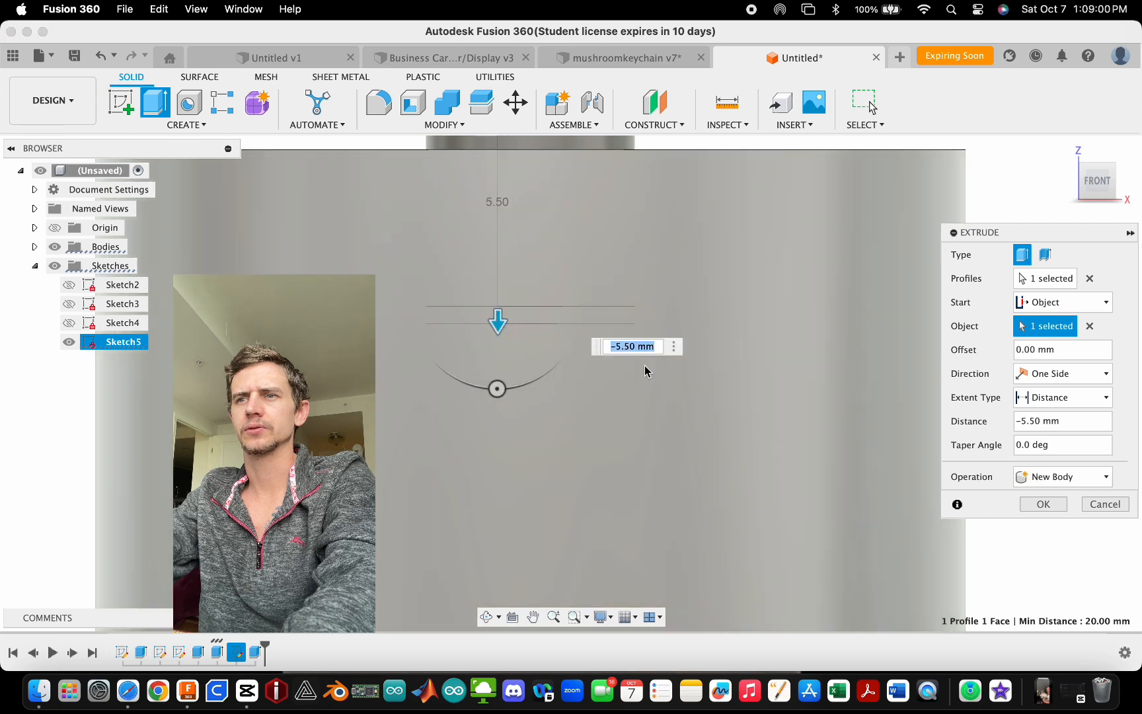
click(629, 346)
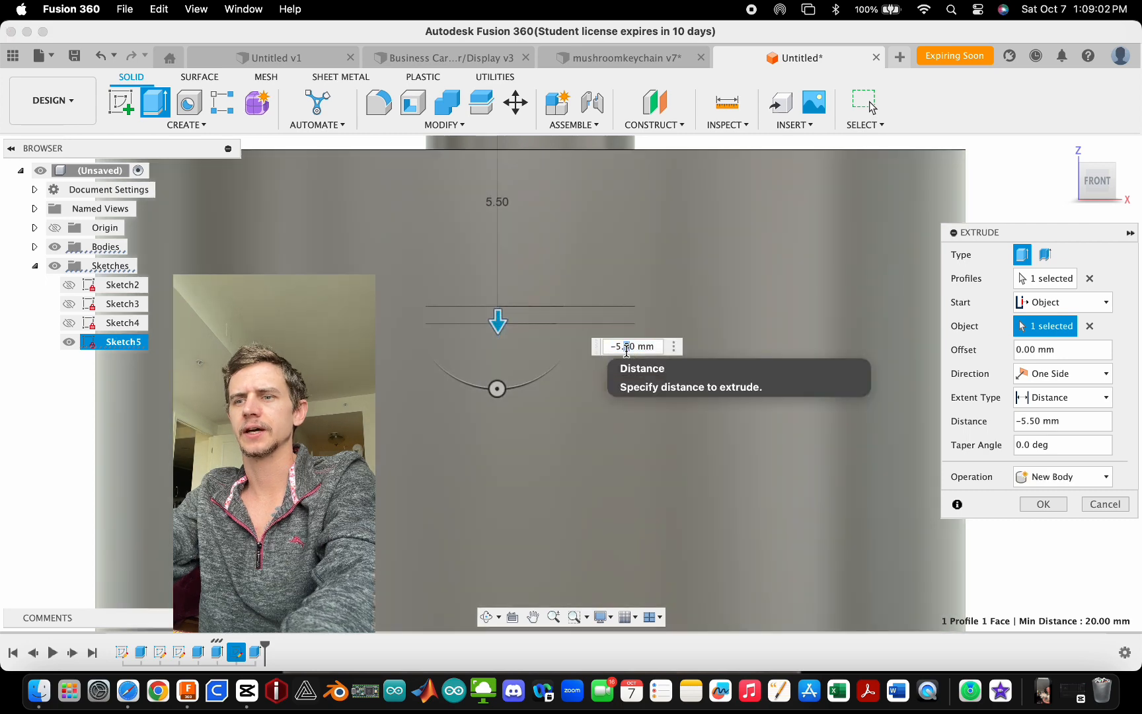
text(8)
scroll(502, 316, down, 5)
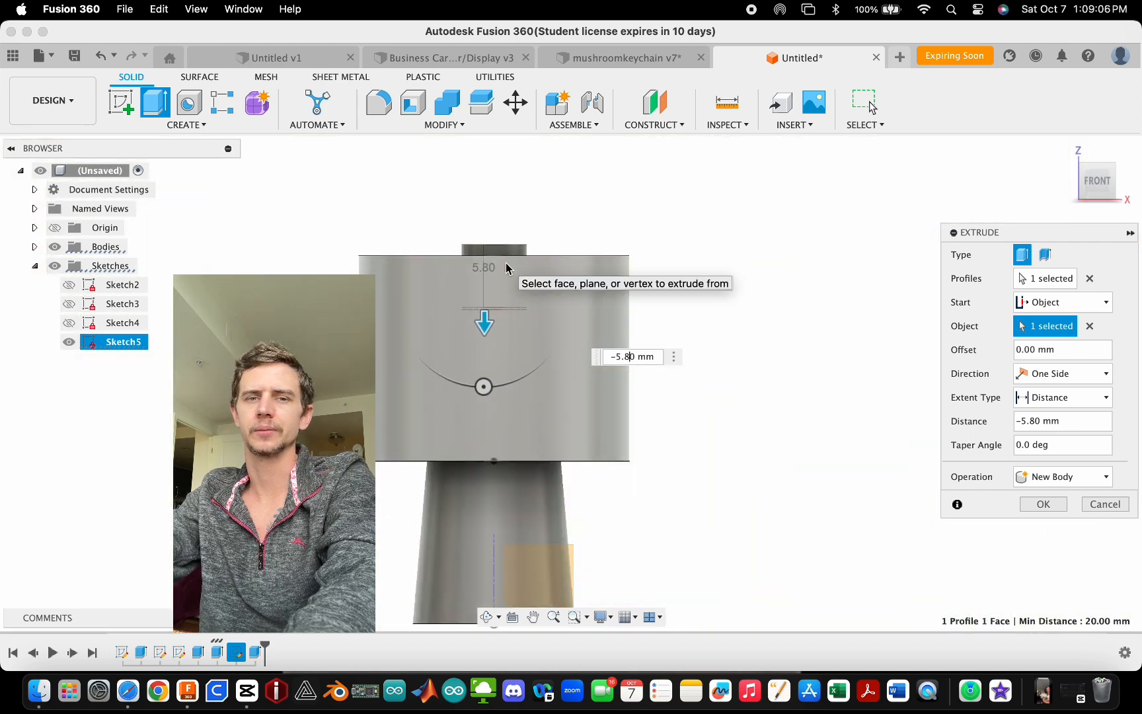
- Add the inner circle profile to the extrude selection alongside the ring
shift+middle_drag(506, 263, 536, 309)
scroll(497, 261, up, 4)
scroll(497, 261, down, 4)
scroll(495, 341, up, 2)
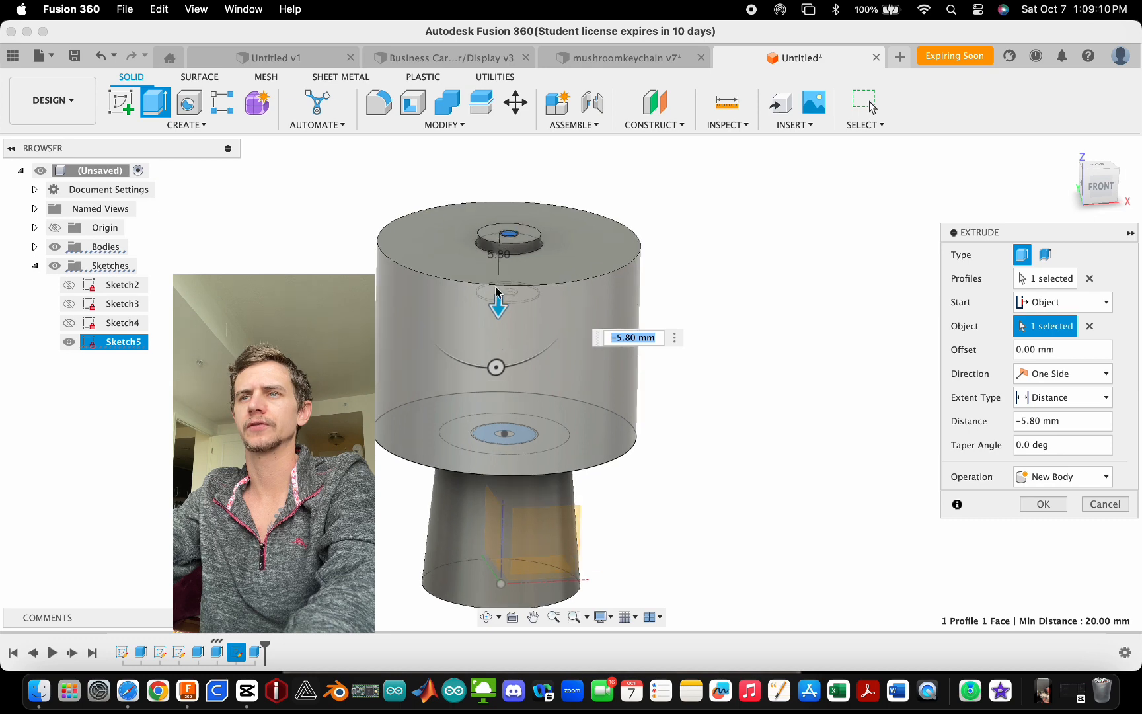
scroll(497, 290, up, 5)
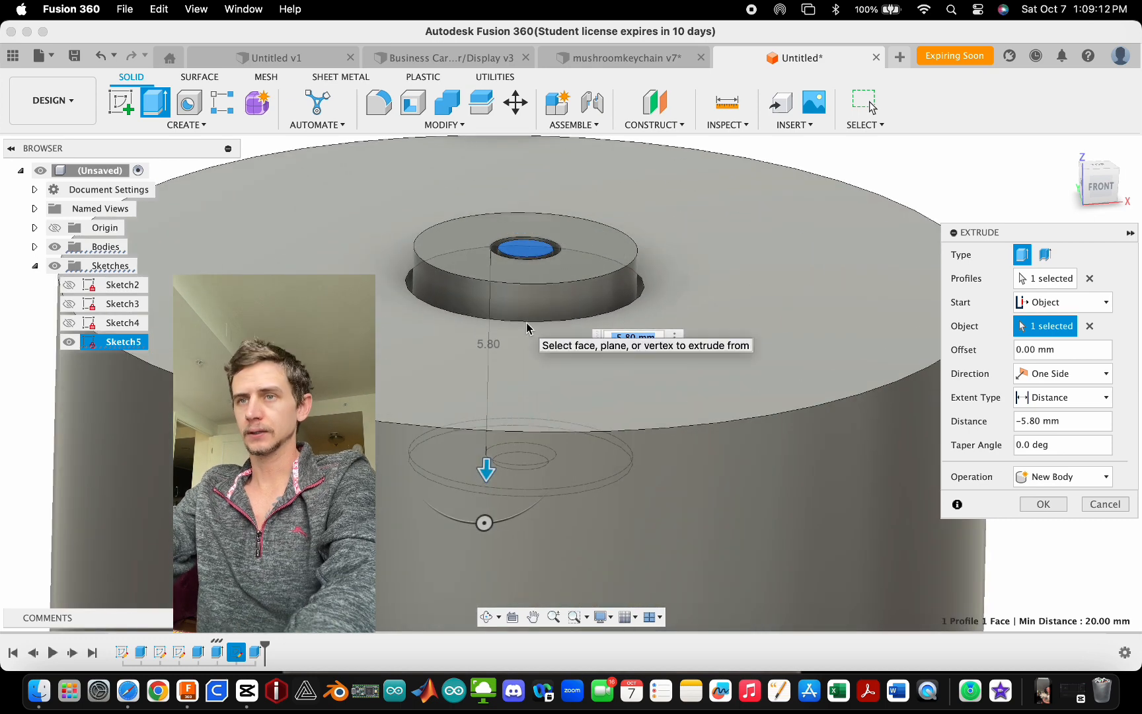
scroll(523, 317, down, 4)
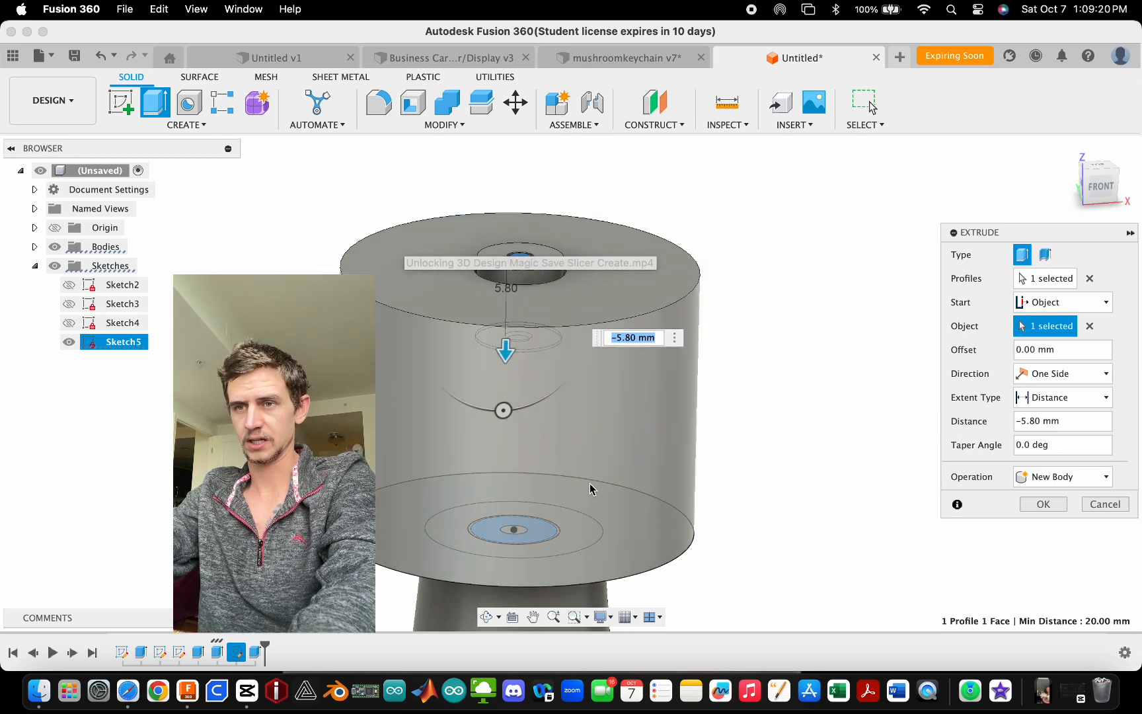
click(1045, 278)
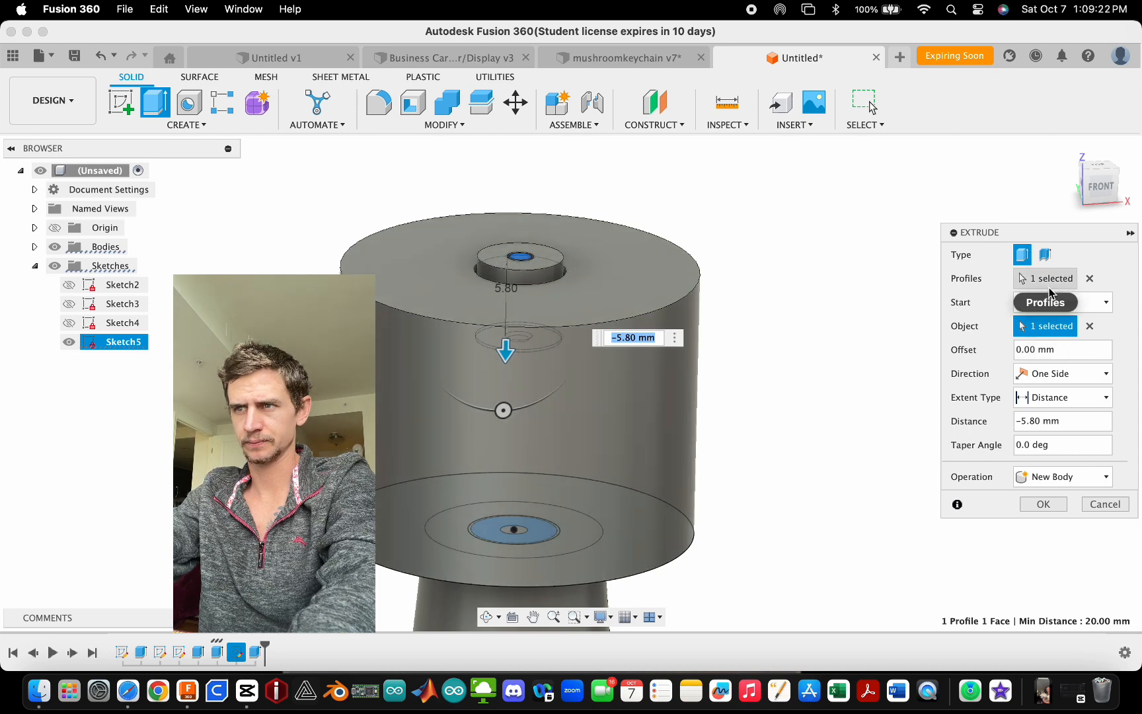
scroll(552, 530, up, 2)
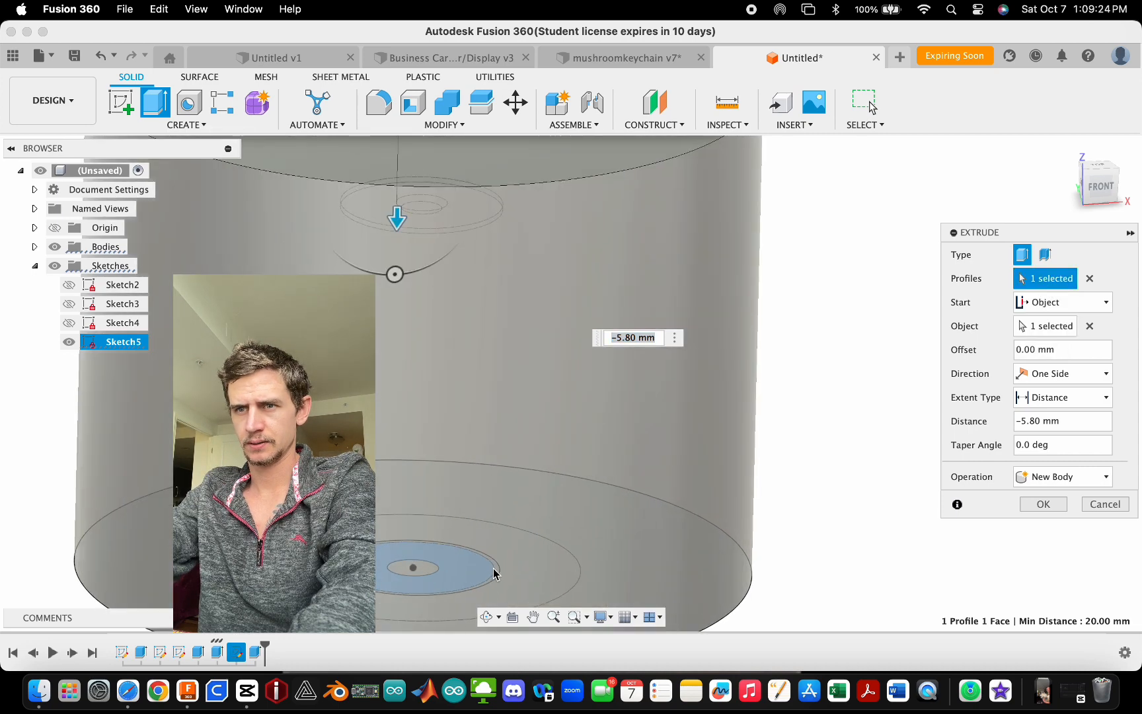
scroll(355, 598, up, 3)
key(Return)
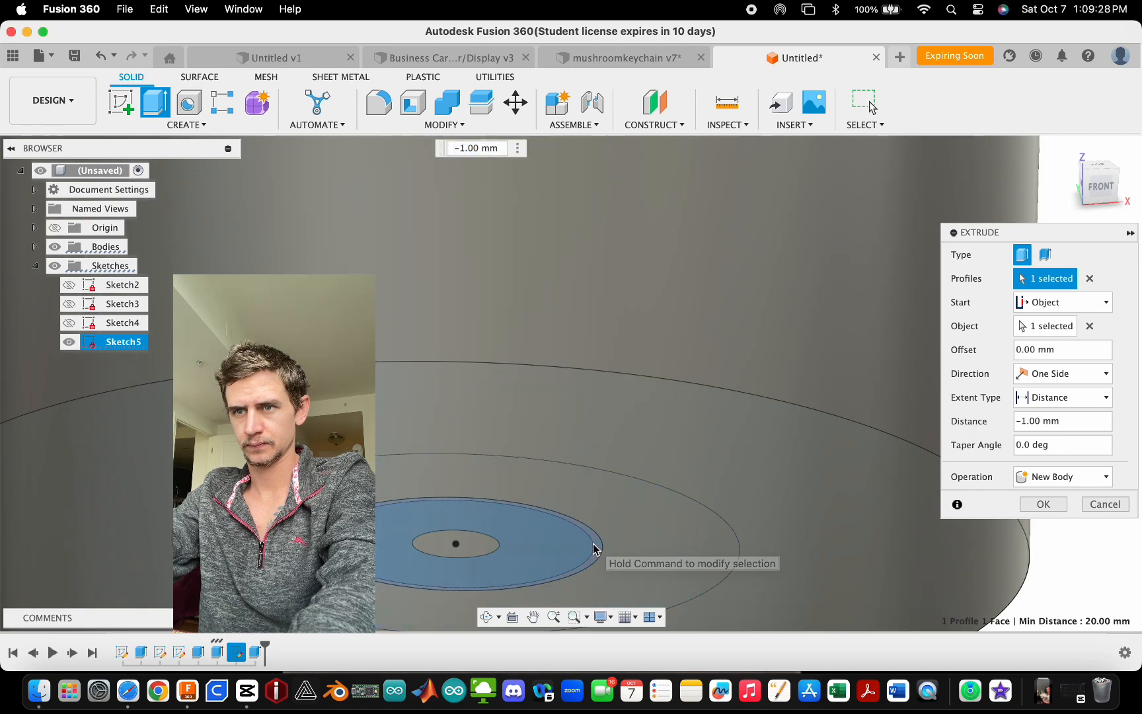
click(429, 546)
scroll(429, 547, down, 3)
scroll(452, 248, up, 3)
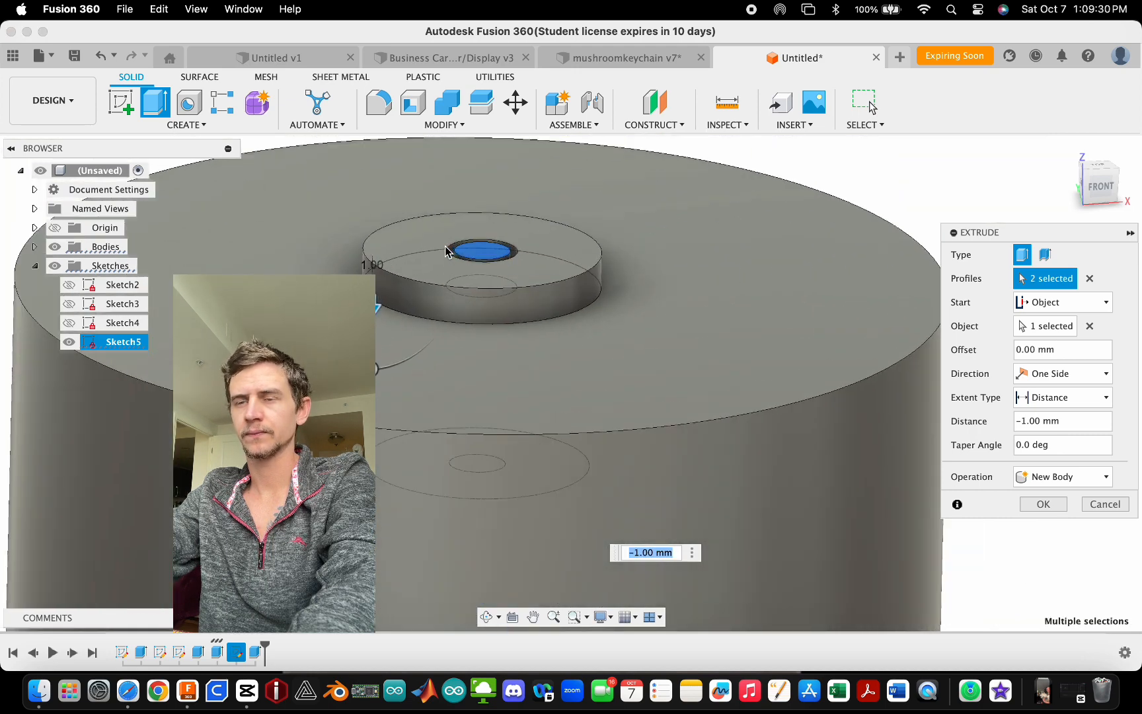
- Change the extrude start object to the collar cylinder's top face
click(1071, 304)
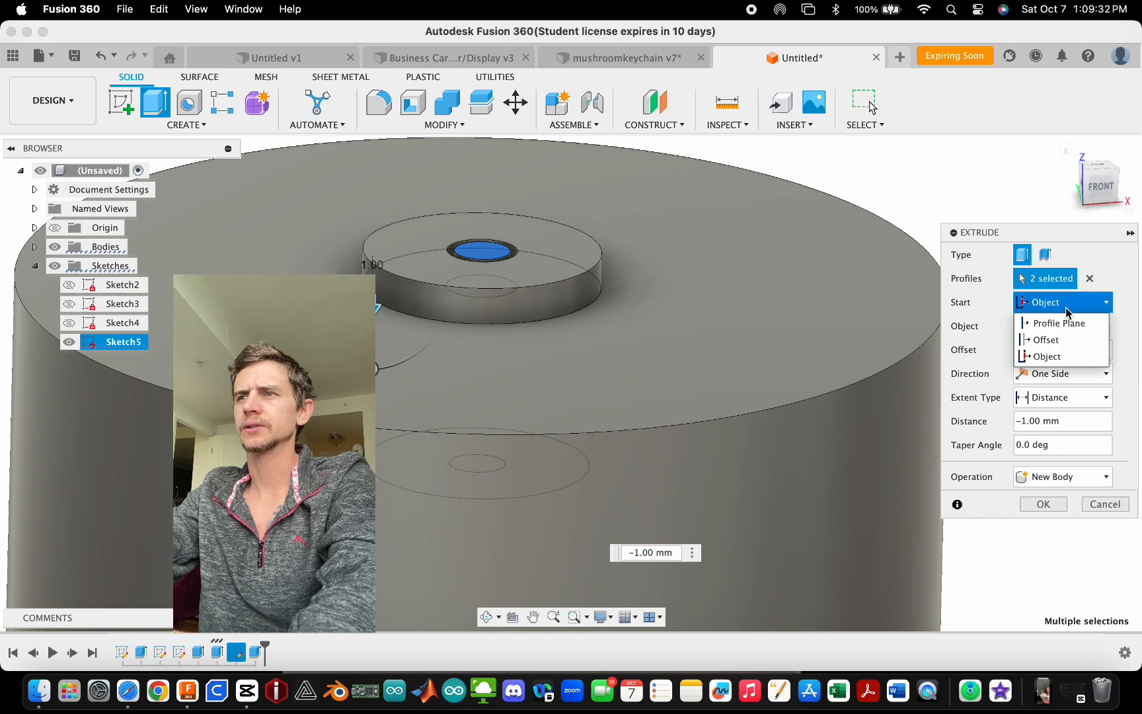
click(1047, 360)
click(1048, 326)
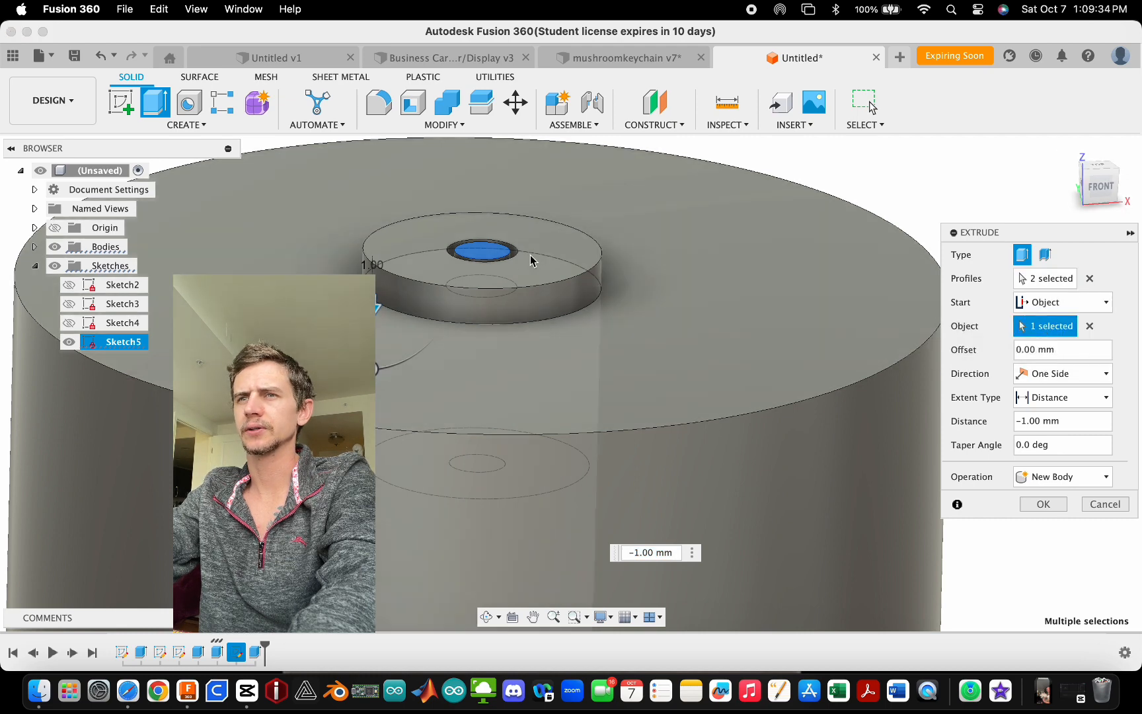
click(698, 265)
- Set the extrude distance to -4.8 mm, joined to the body, and finish the extrude
scroll(478, 274, down, 4)
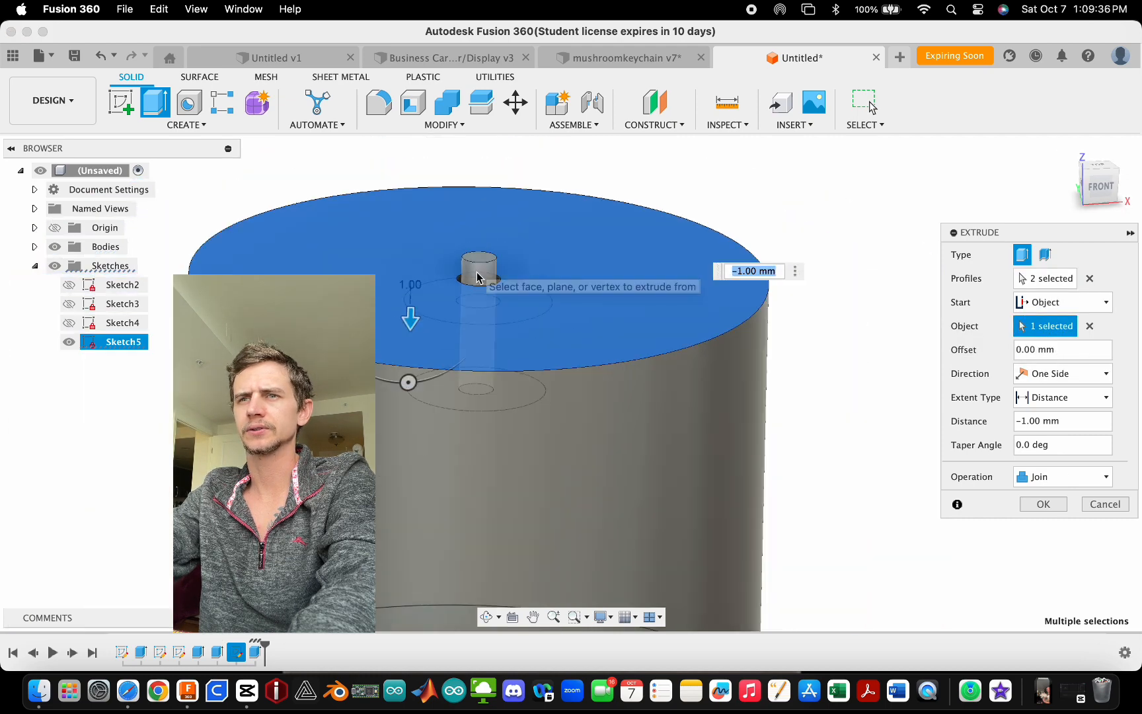
click(1095, 190)
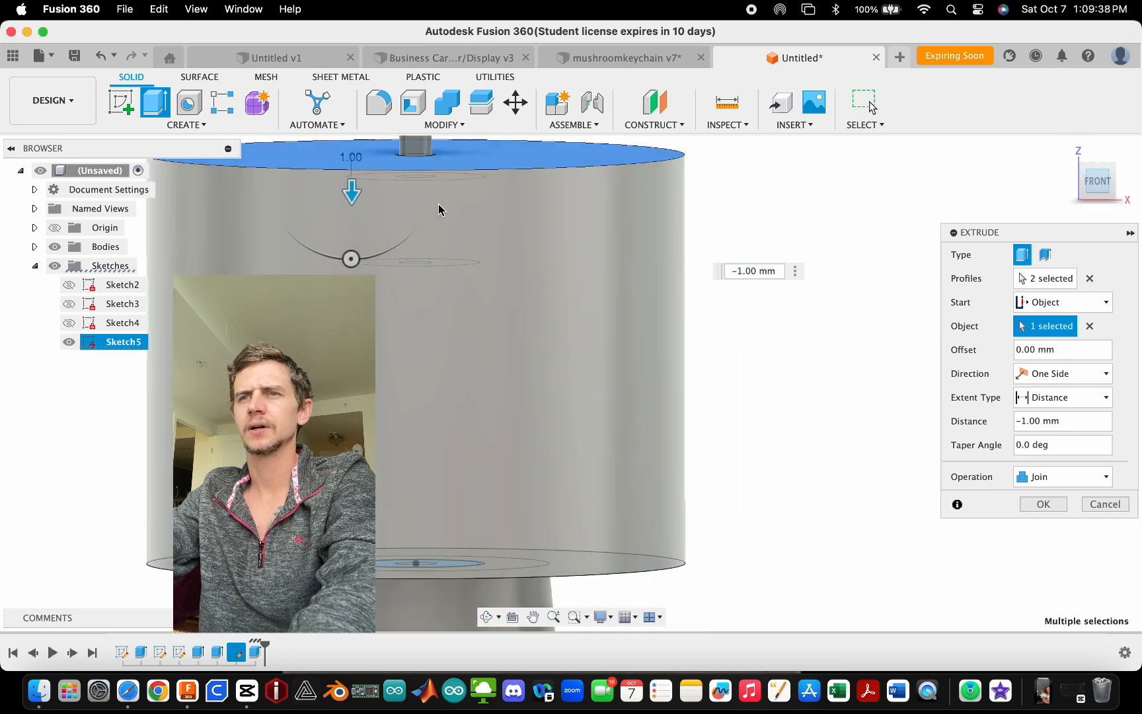
drag(396, 303, 398, 398)
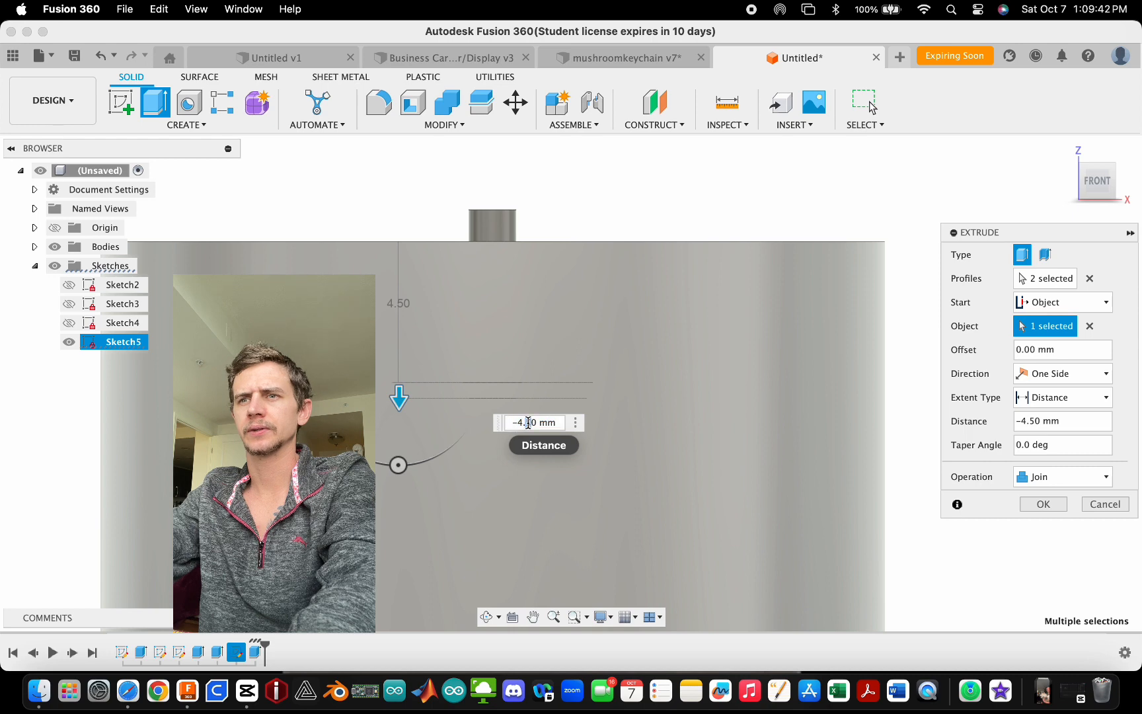
text(8)
scroll(530, 302, down, 5)
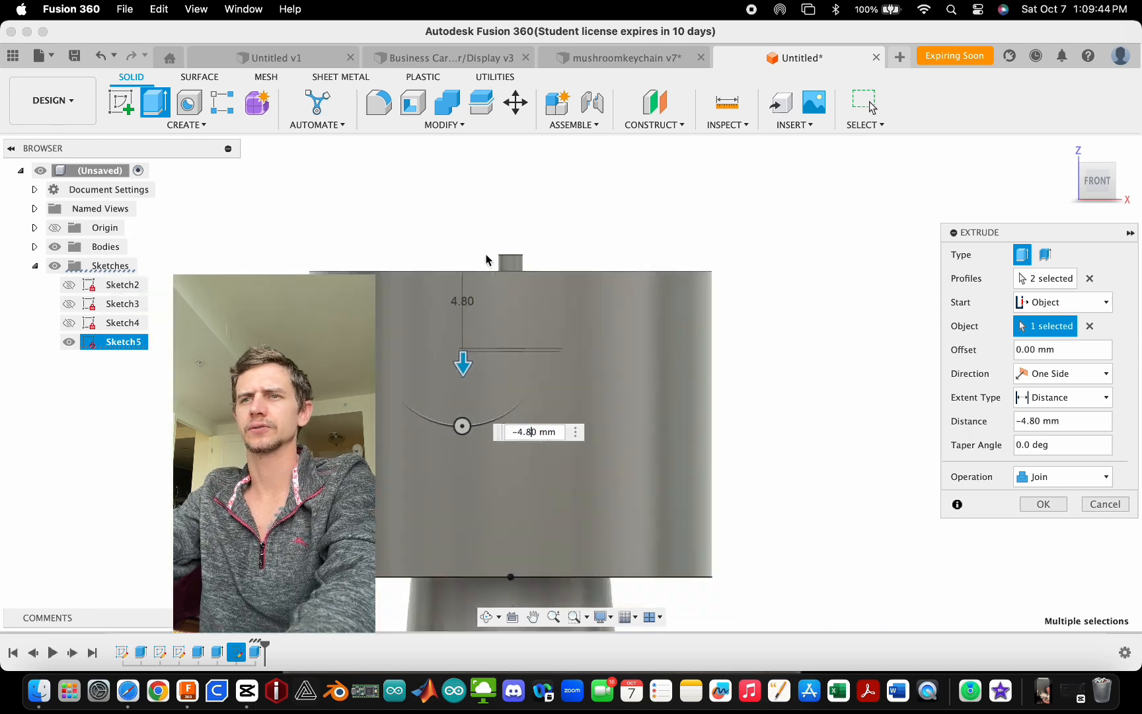
shift+middle_drag(487, 261, 543, 325)
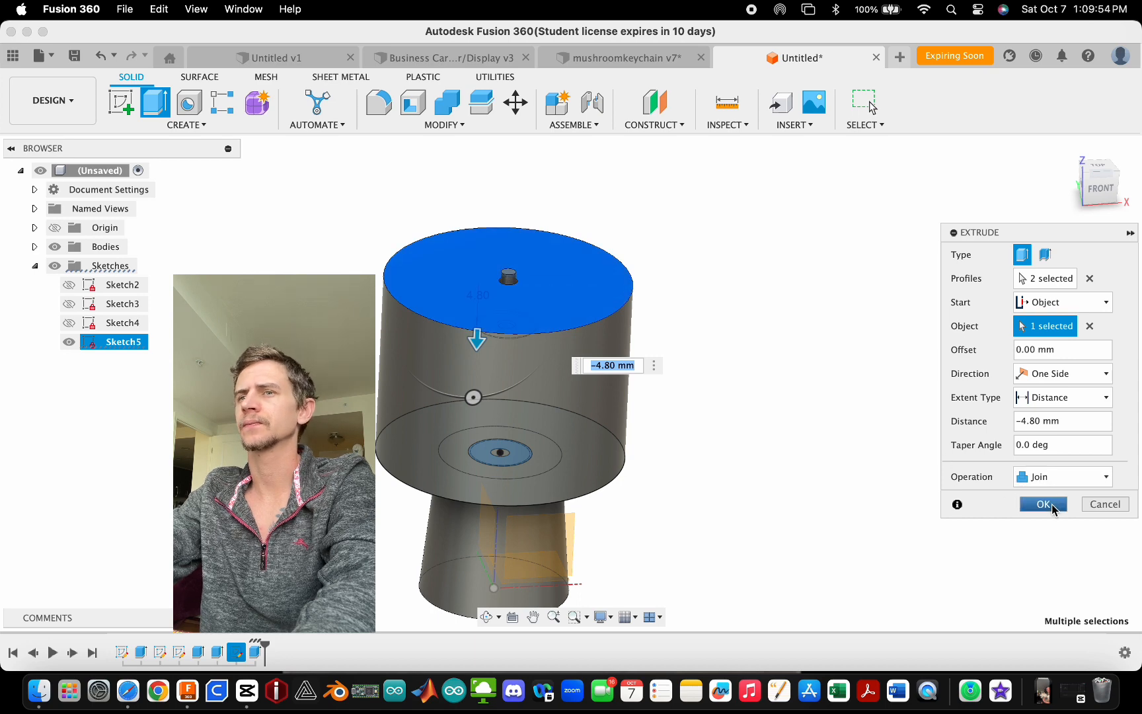
shift+middle_drag(683, 317, 683, 318)
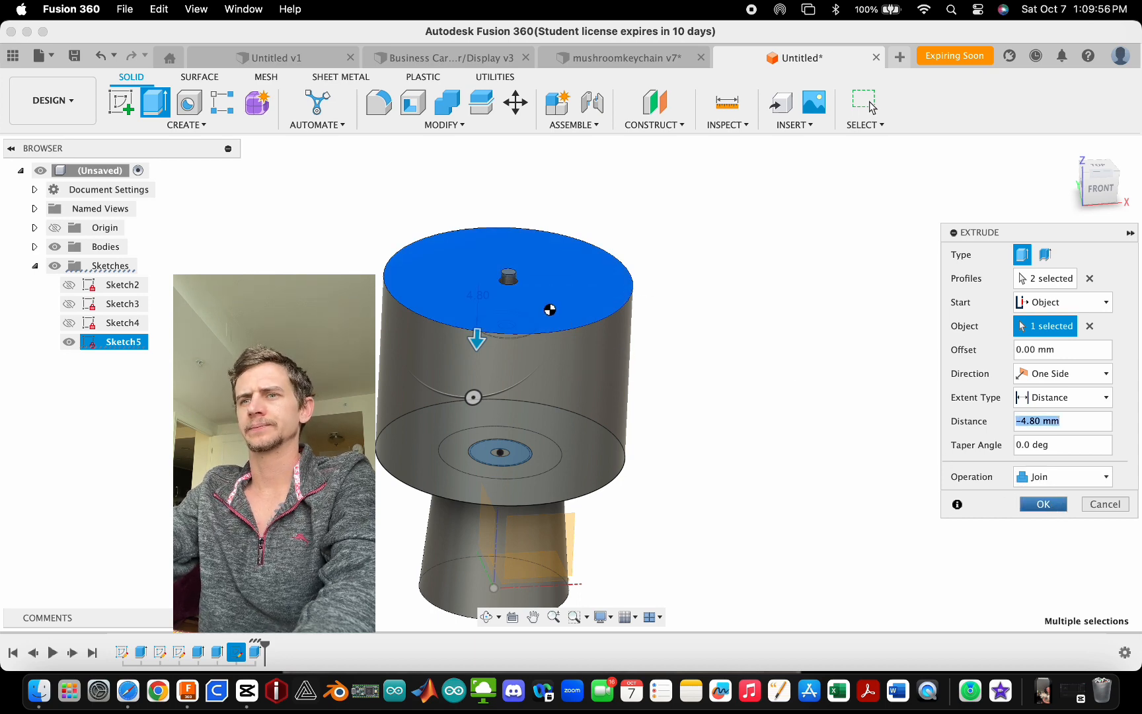
key(Return)
- Inspect the finished part from different angles
scroll(370, 360, down, 5)
scroll(426, 390, up, 2)
shift+middle_drag(451, 421, 525, 471)
scroll(461, 374, up, 8)
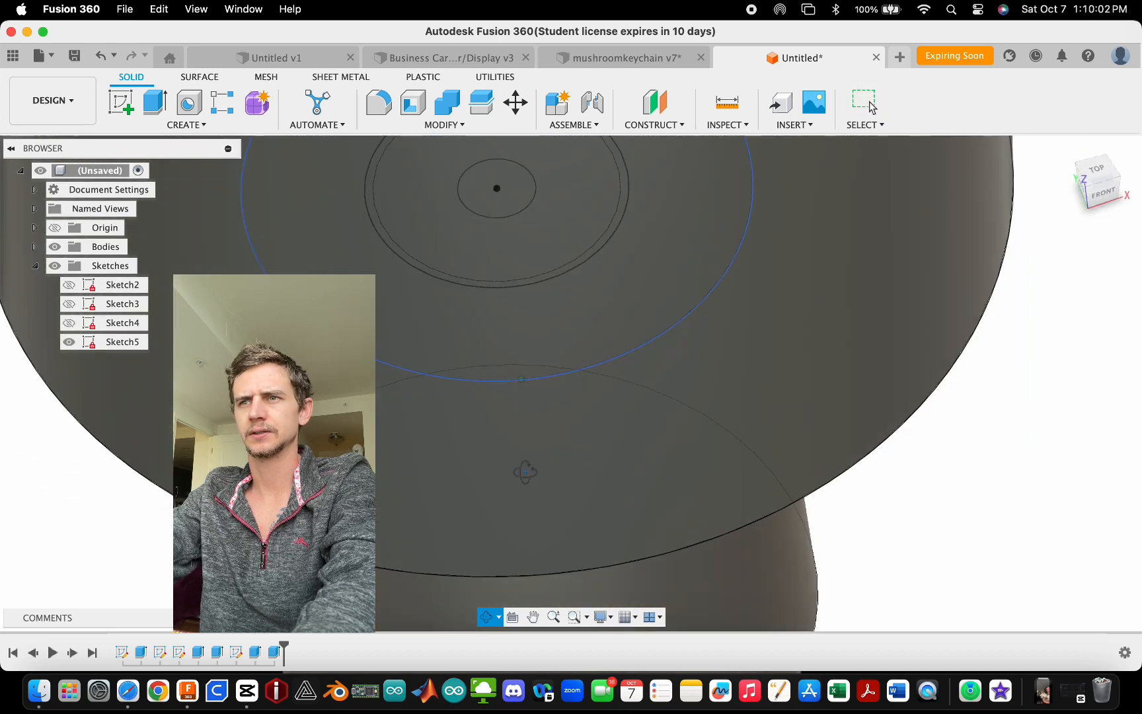
scroll(785, 550, down, 4)
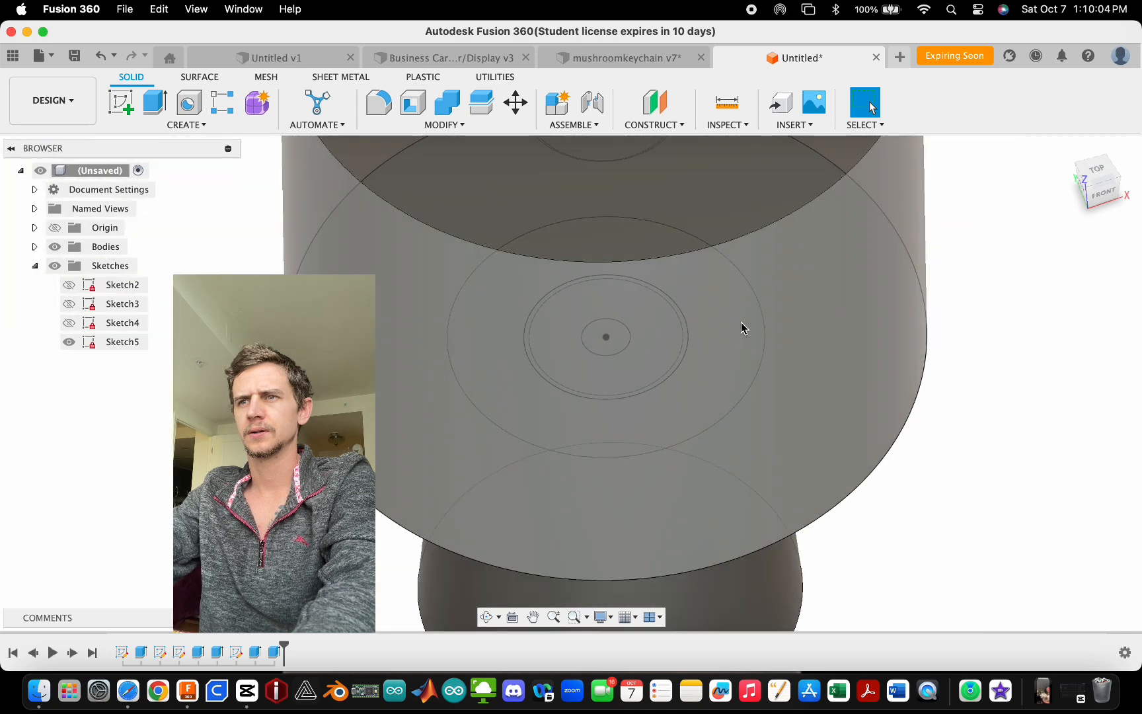
middle_drag(742, 324, 648, 355)
scroll(489, 428, down, 5)
shift+middle_drag(624, 510, 642, 451)
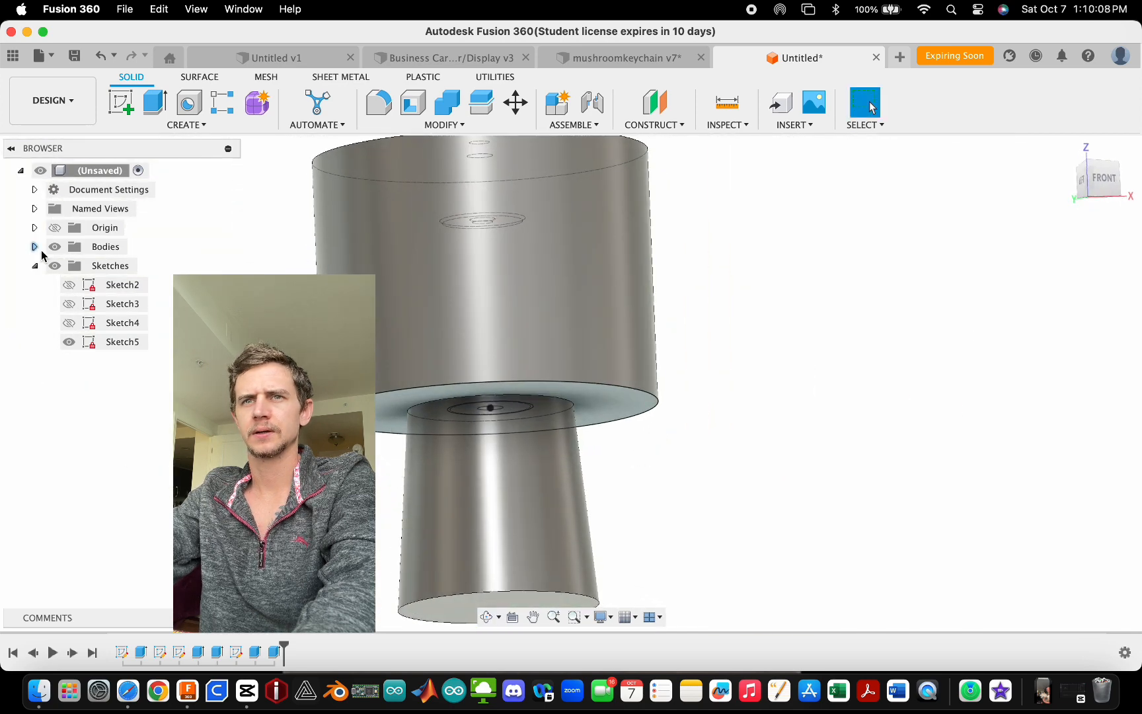
- Expand Bodies, hide and reshow Body1, and select its collar face
click(35, 248)
click(71, 267)
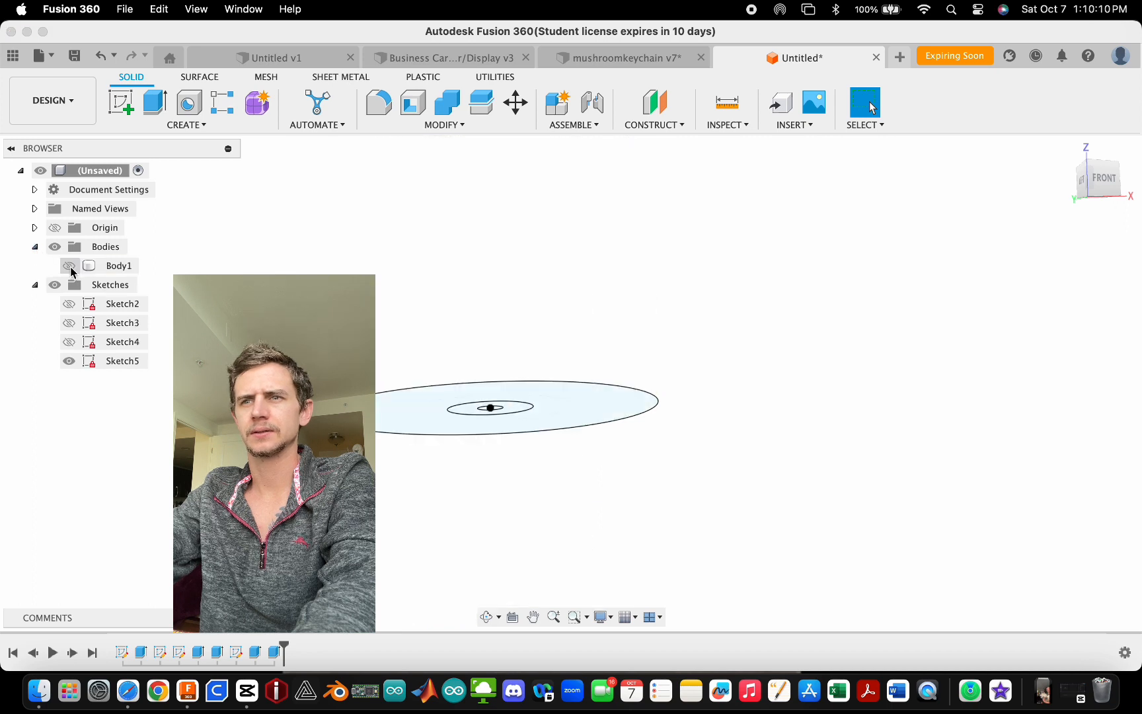
click(70, 267)
click(585, 368)
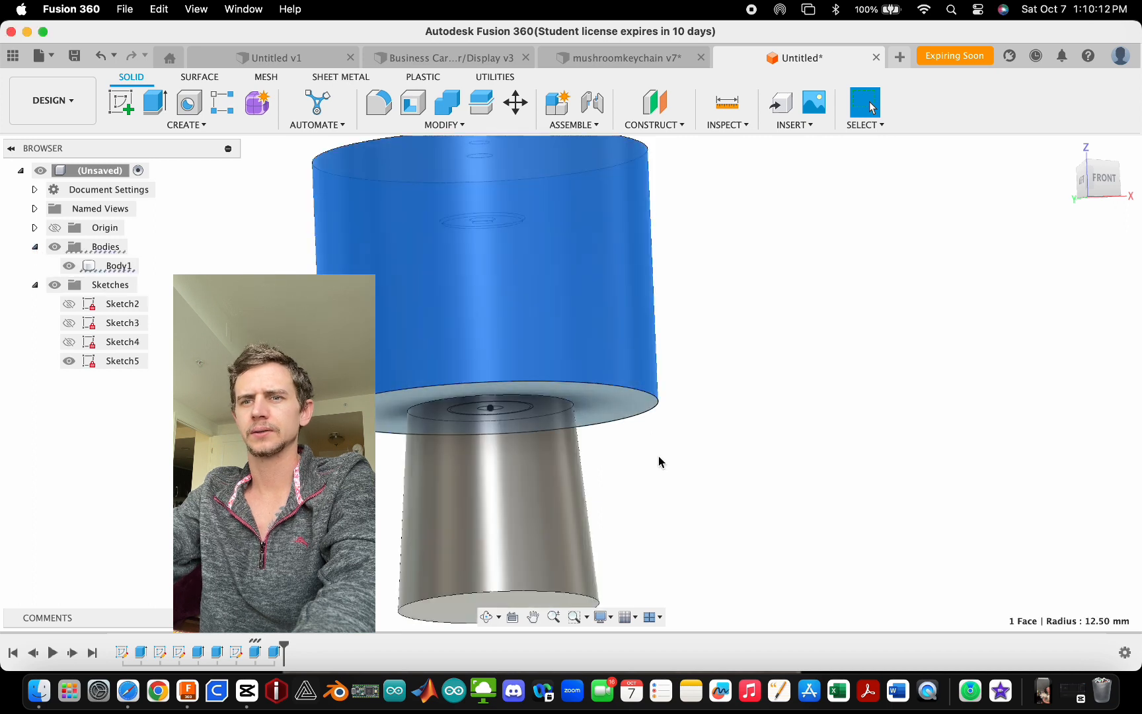
click(658, 461)
- Edit the 19 mm collar extrude so its operation creates a new body instead of joining
double_click(253, 653)
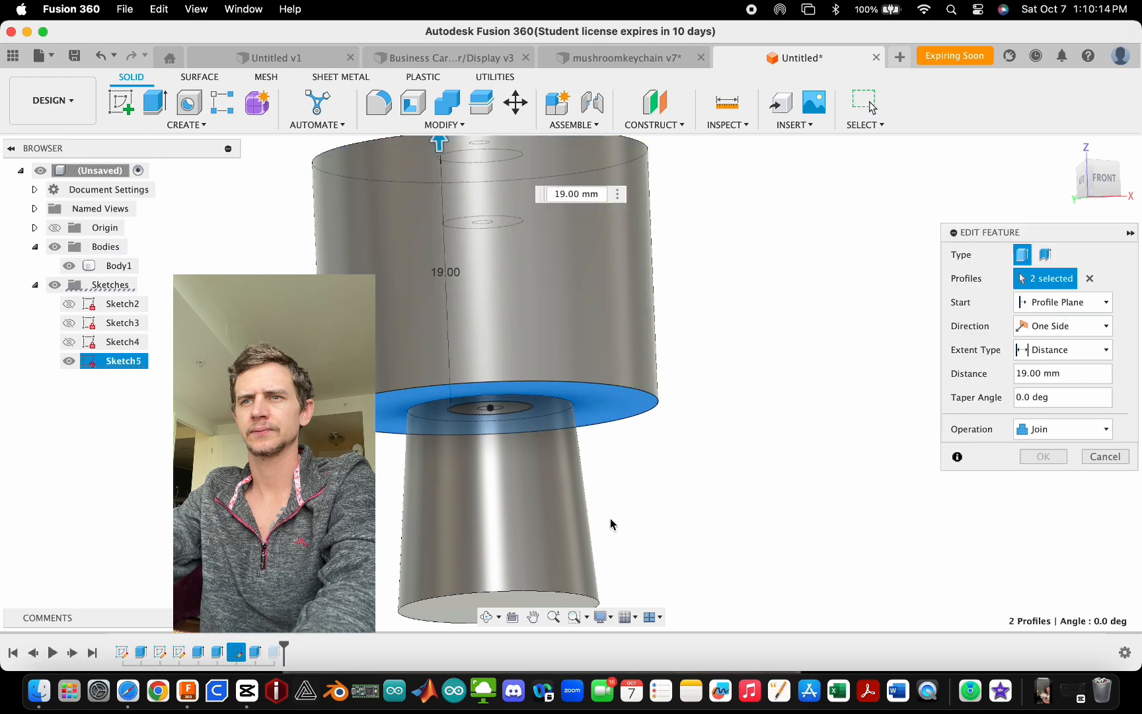
shift+middle_drag(749, 523, 764, 500)
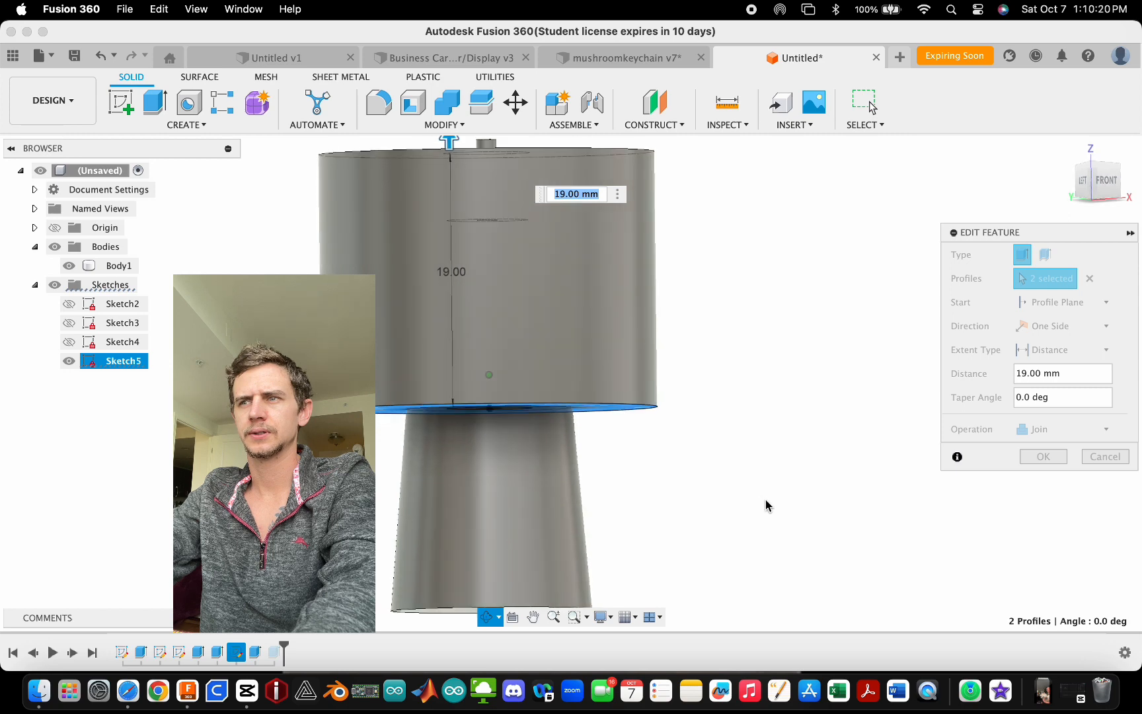
click(1071, 428)
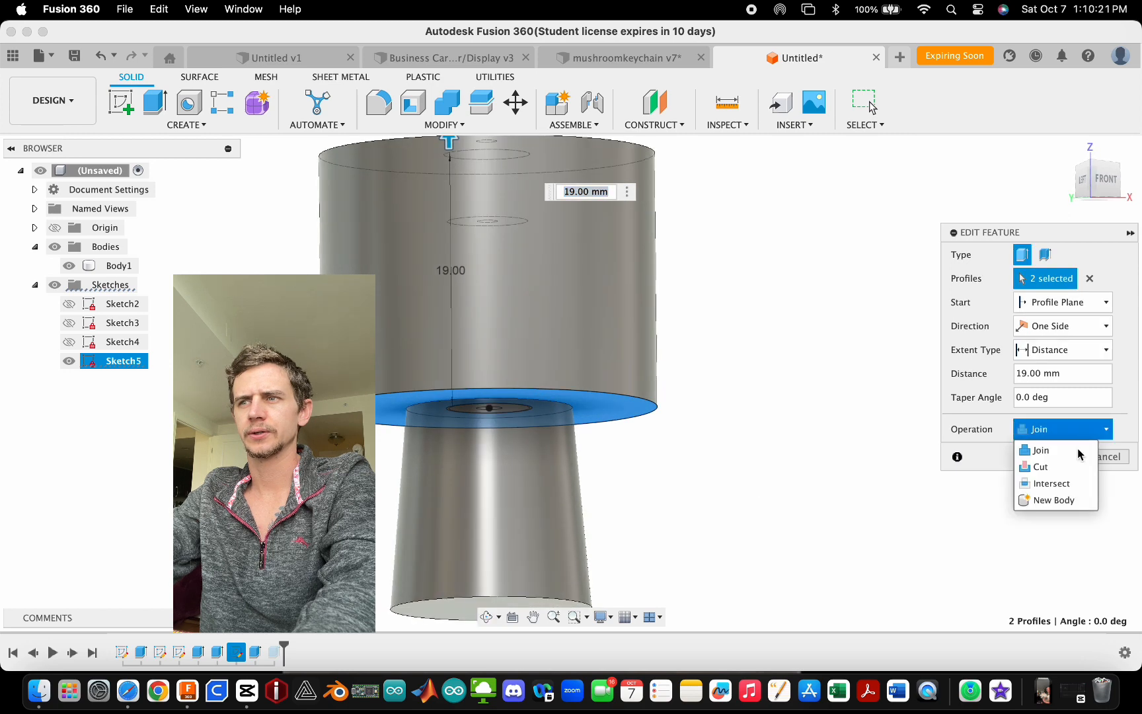
click(1081, 502)
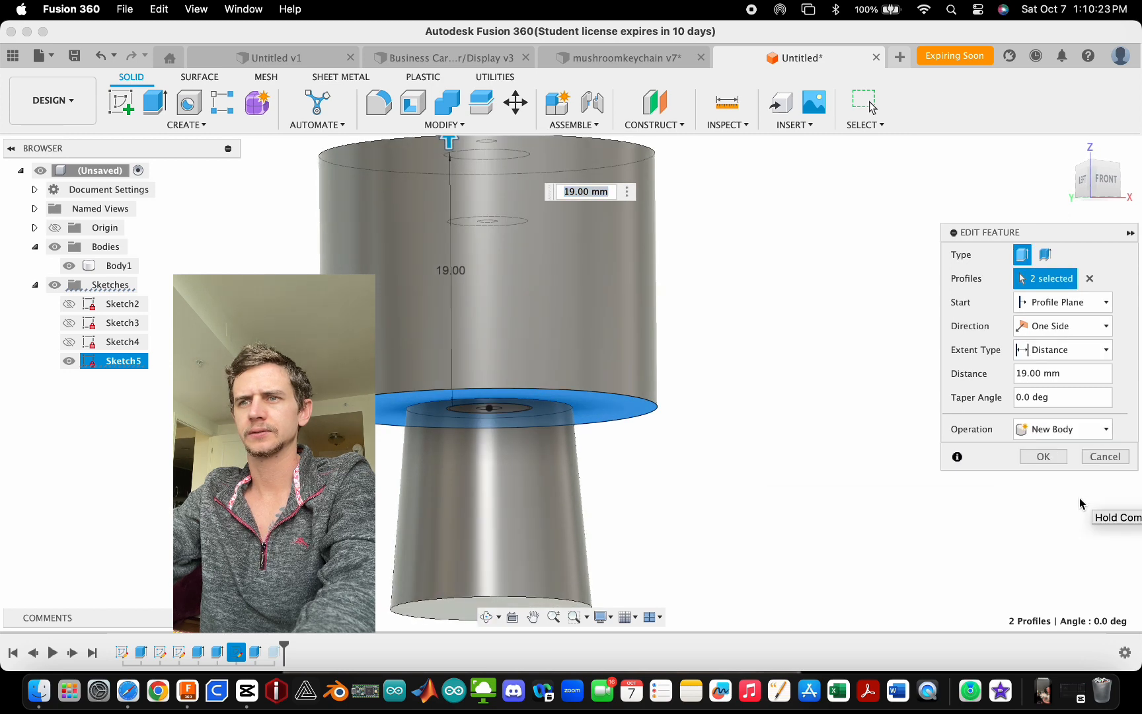
click(1044, 456)
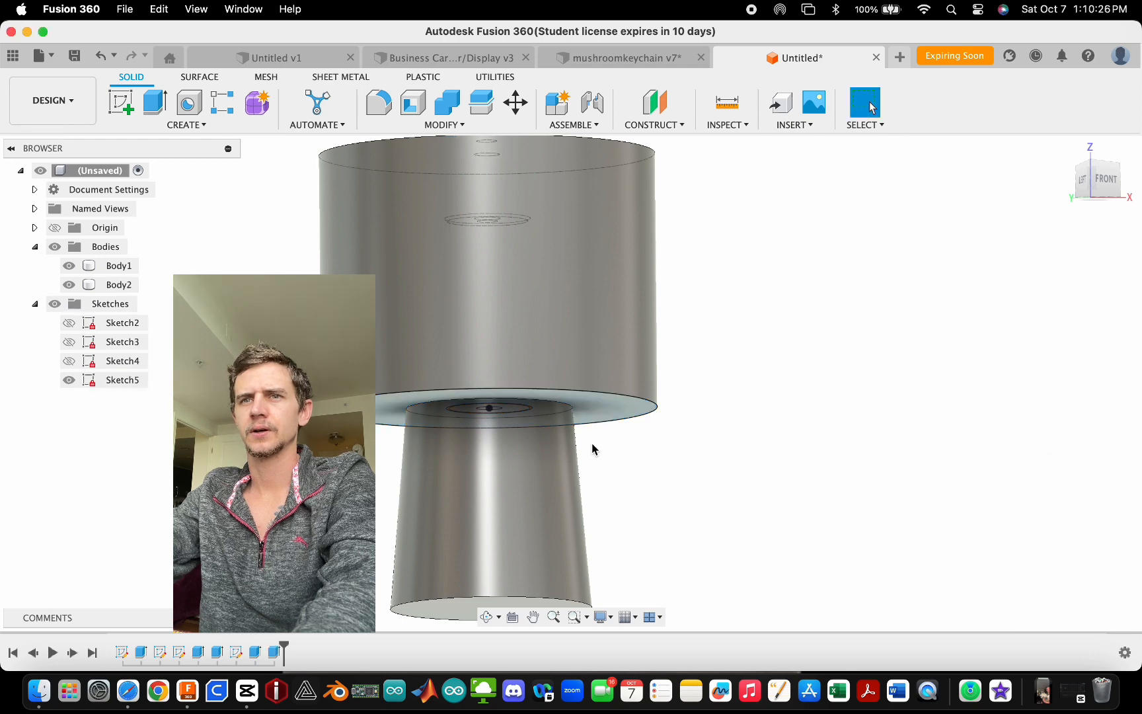
- Select Body1 and Body2 in turn and inspect how they overlap from different angles and zoom levels
click(120, 285)
scroll(658, 454, down, 3)
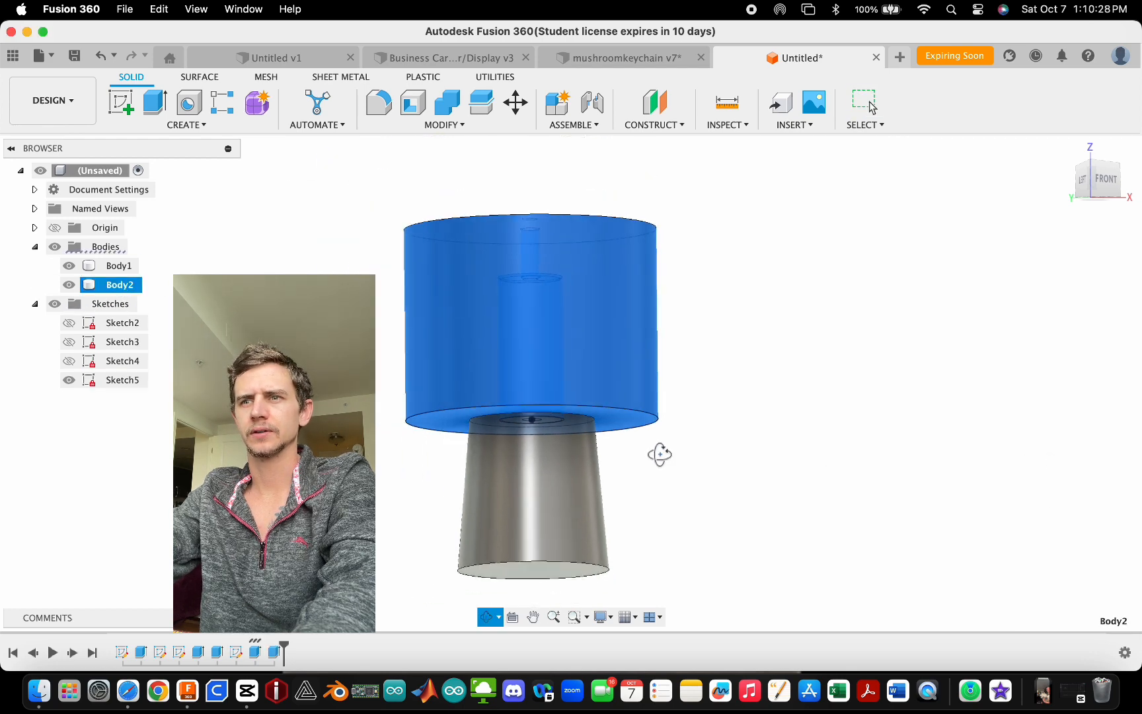
click(119, 266)
shift+middle_drag(634, 370, 699, 403)
shift+scroll(872, 107, down, 5)
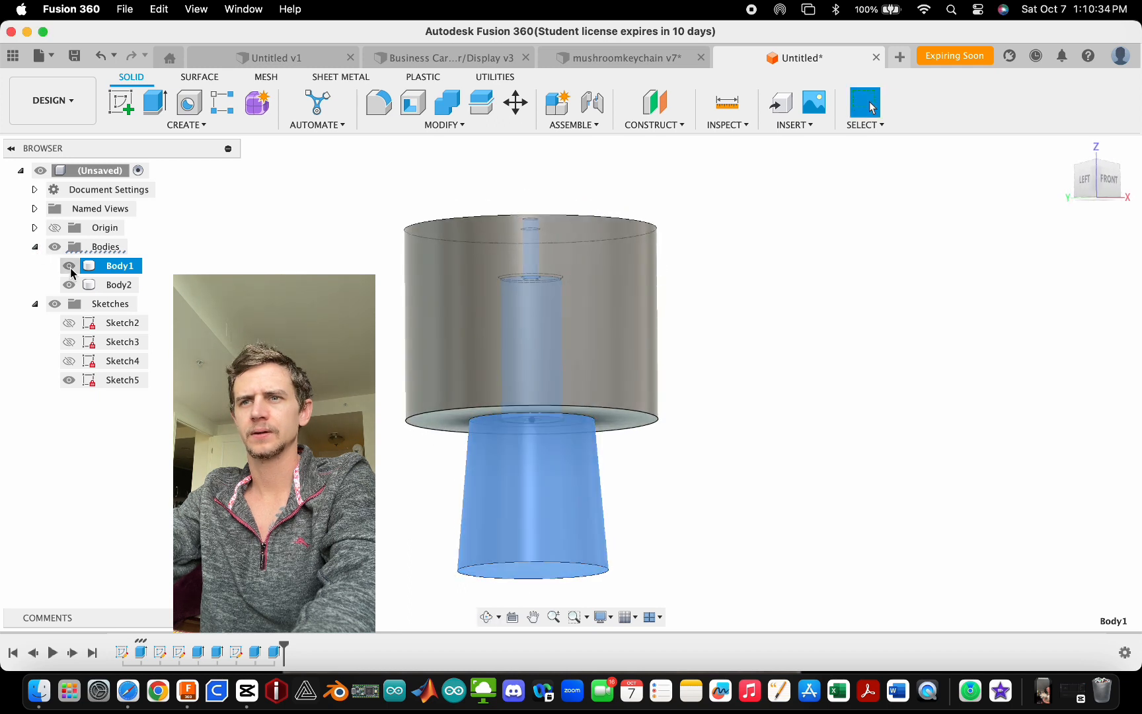
shift+middle_drag(532, 370, 535, 432)
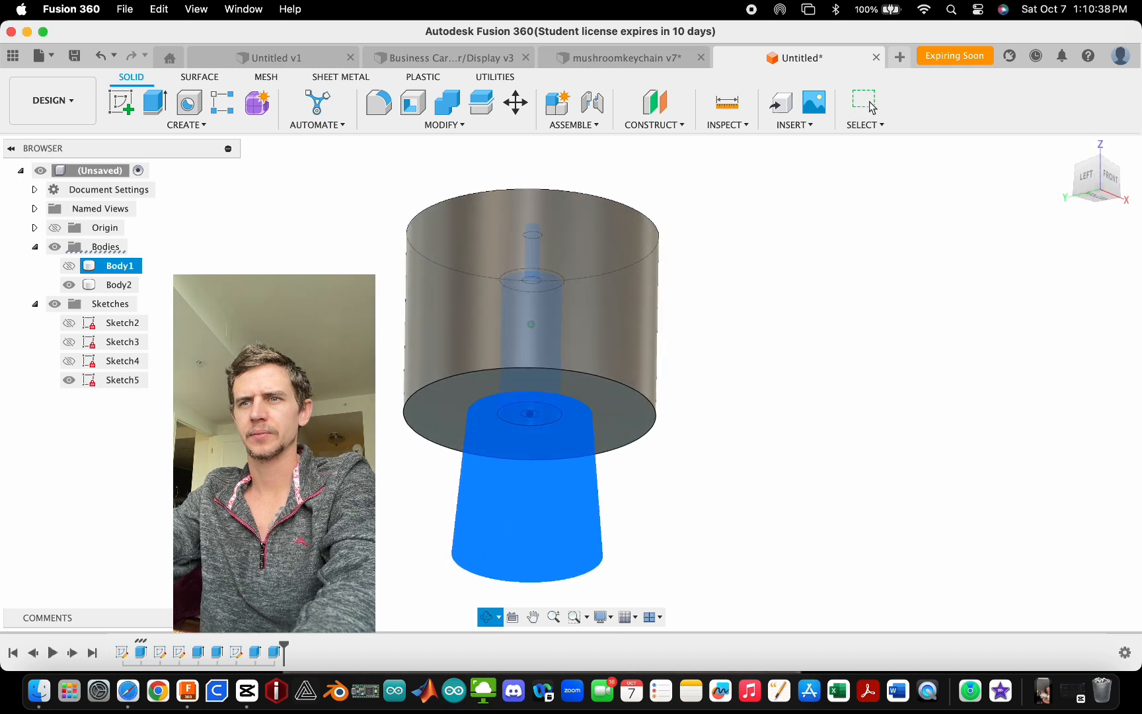
click(867, 105)
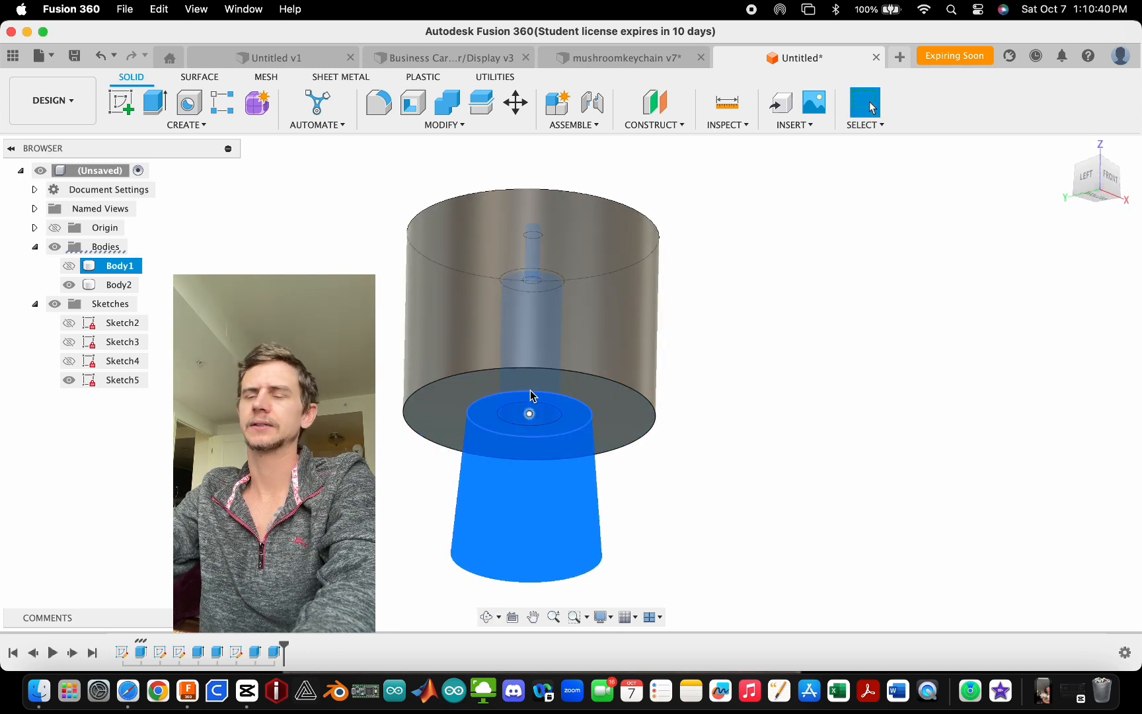
scroll(522, 344, up, 3)
scroll(522, 345, down, 5)
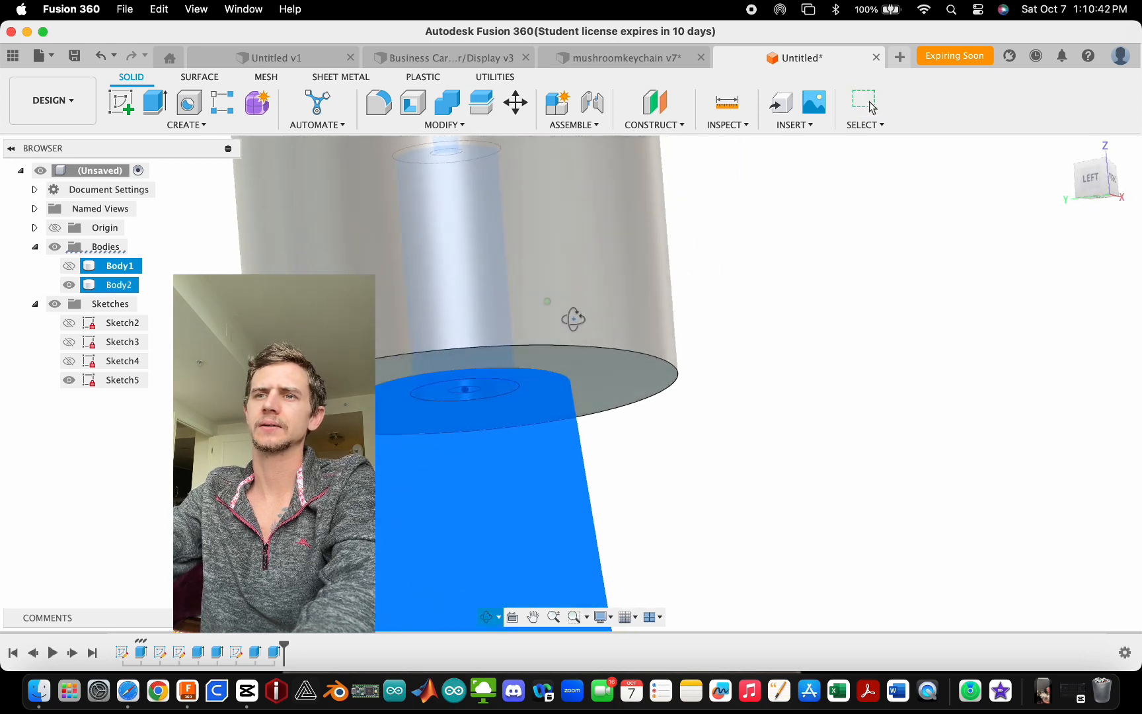
scroll(601, 411, up, 5)
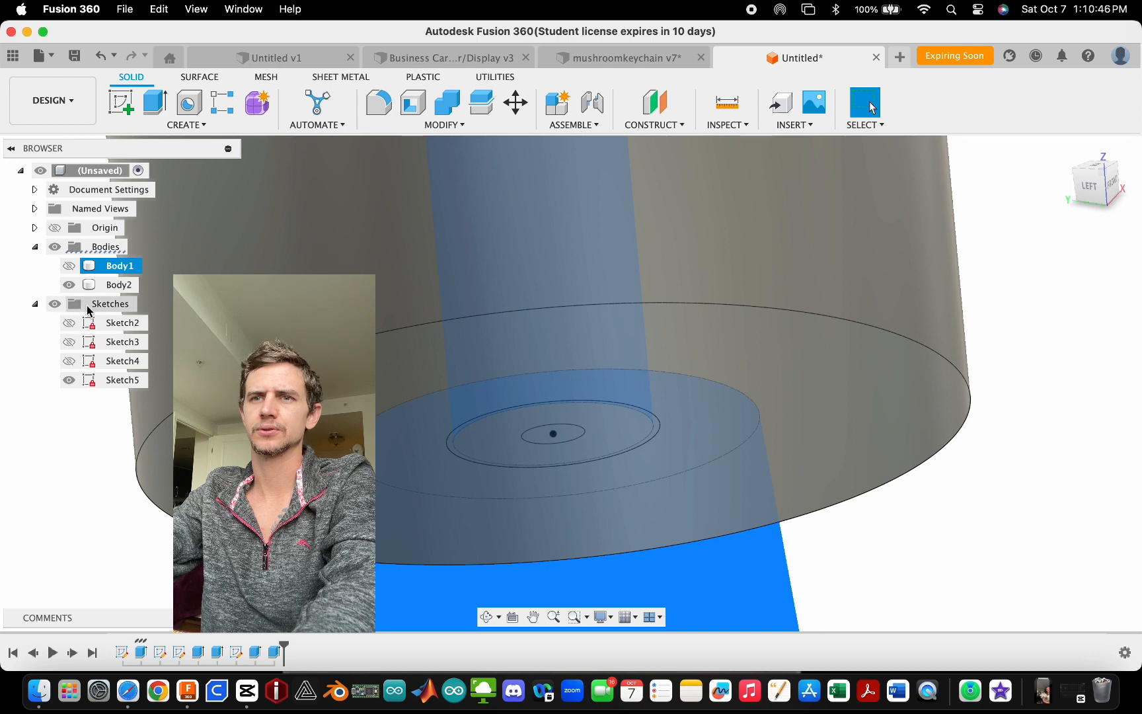
click(69, 265)
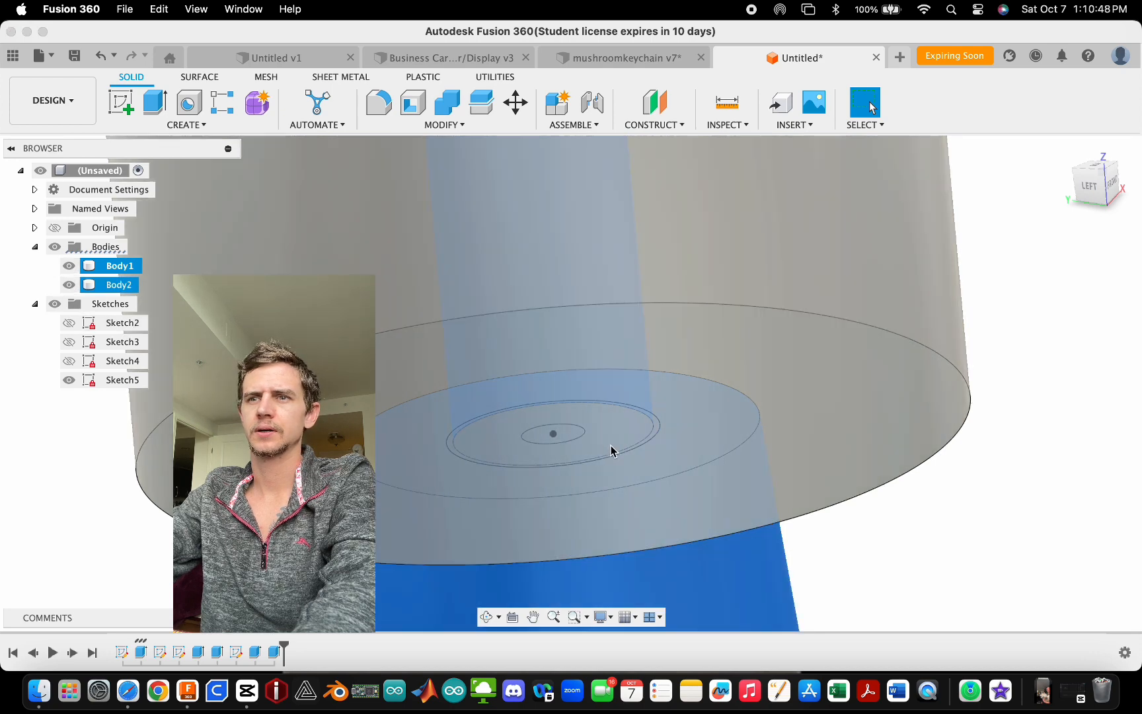
scroll(609, 478, down, 5)
scroll(591, 276, up, 5)
shift+middle_drag(584, 298, 571, 277)
scroll(714, 451, up, 6)
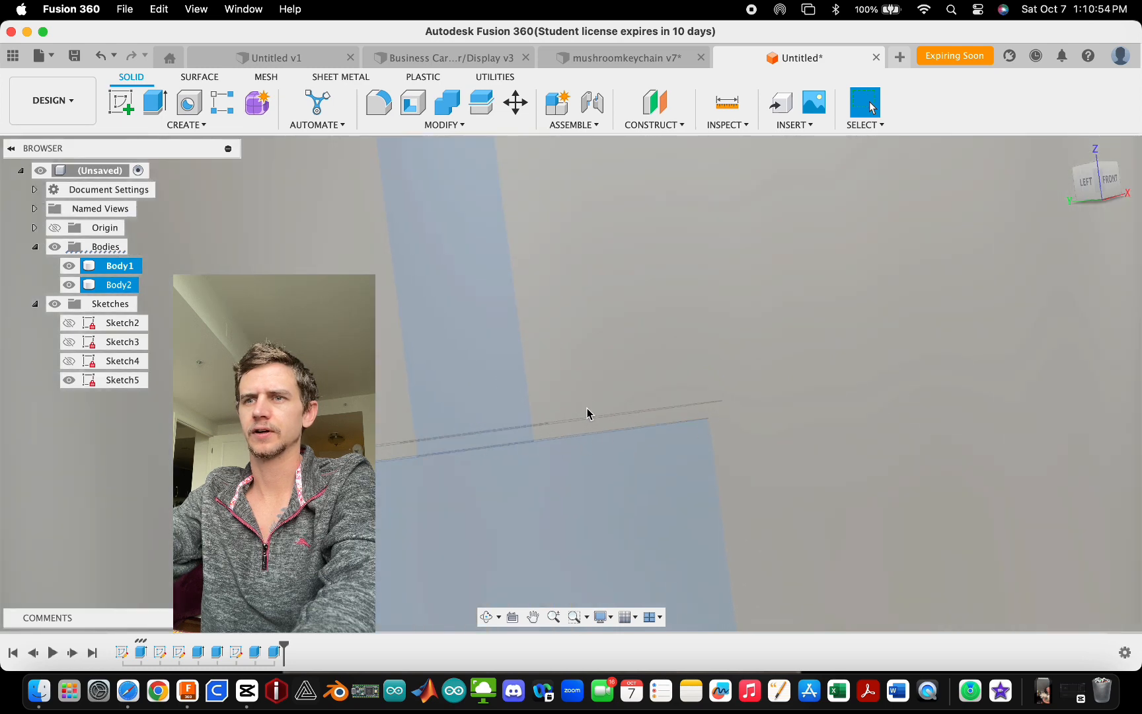
scroll(572, 444, down, 5)
shift+middle_drag(467, 351, 486, 386)
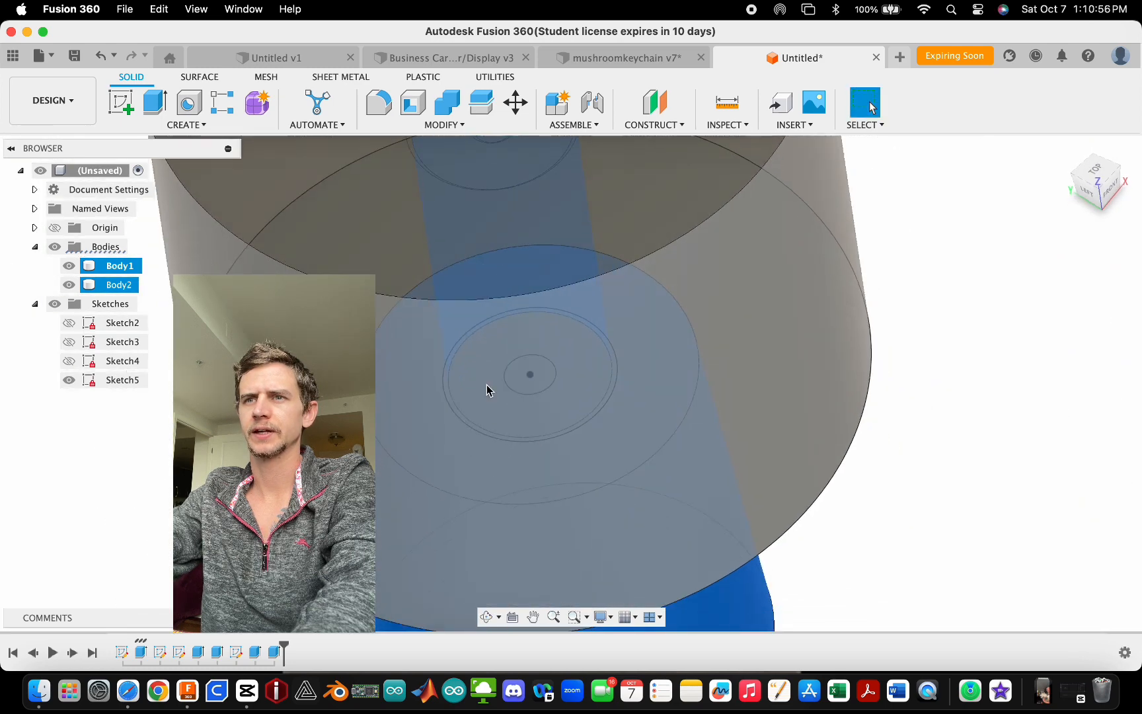
scroll(487, 386, down, 4)
scroll(607, 278, up, 3)
scroll(640, 403, down, 4)
click(872, 491)
scroll(472, 273, down, 4)
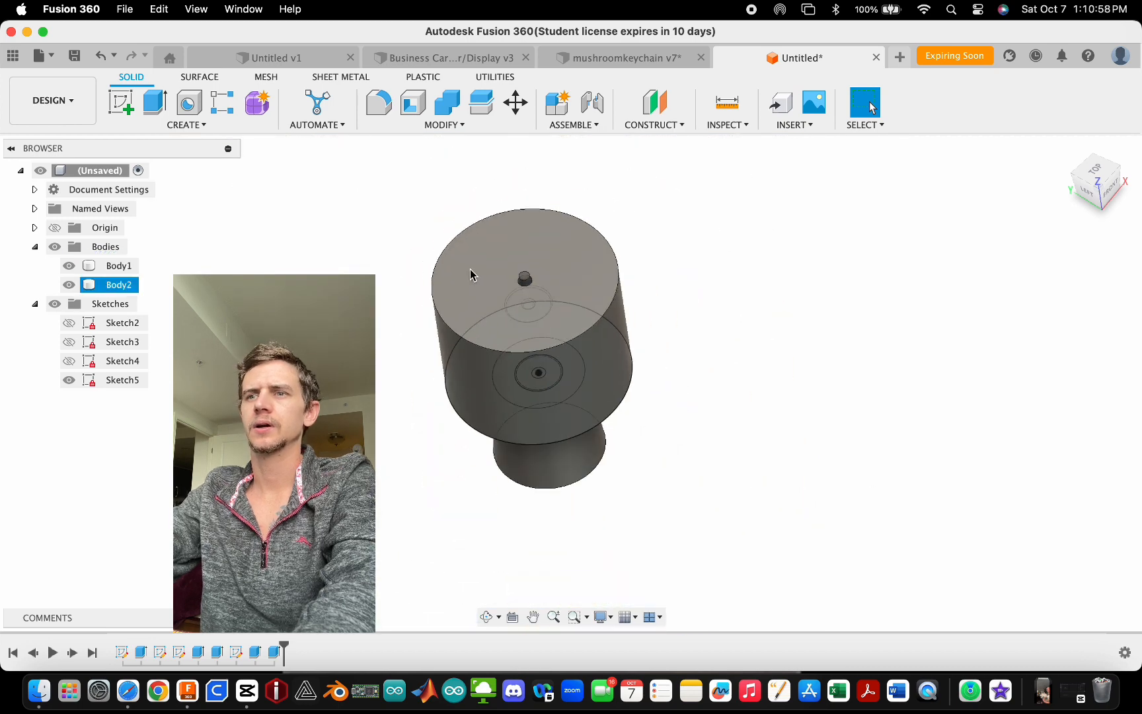
shift+middle_drag(552, 367, 587, 334)
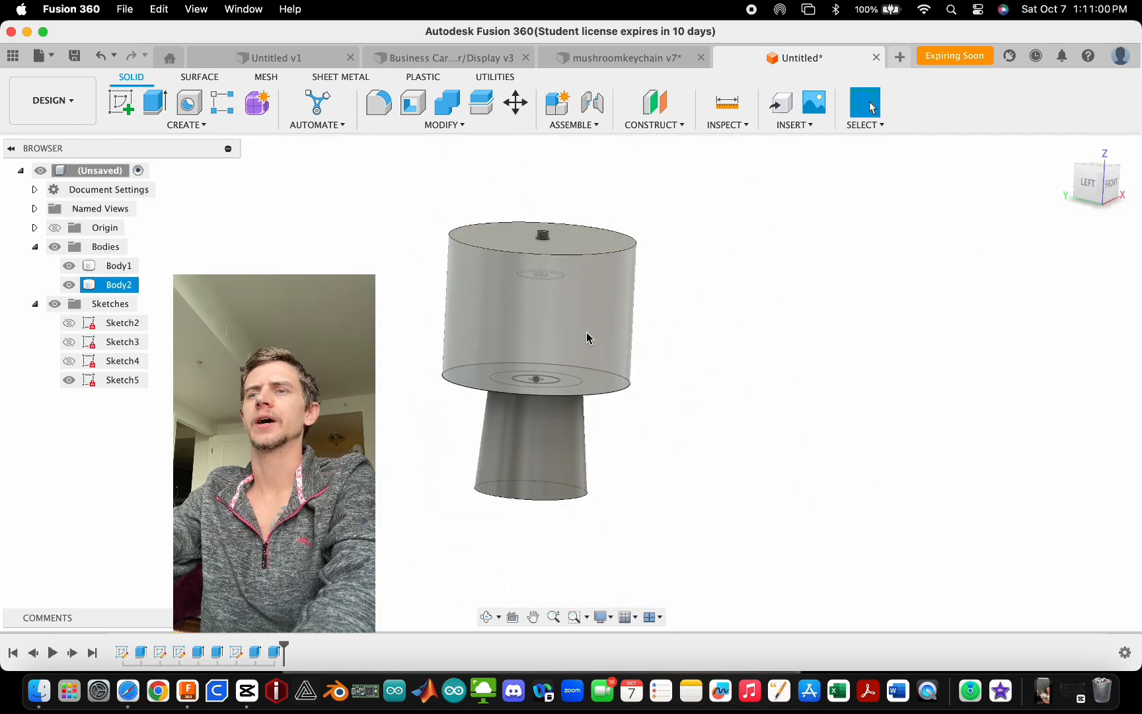
- Start a sketch on the front plane and draw a 15 mm vertical line up the axis from the part's base
click(1113, 188)
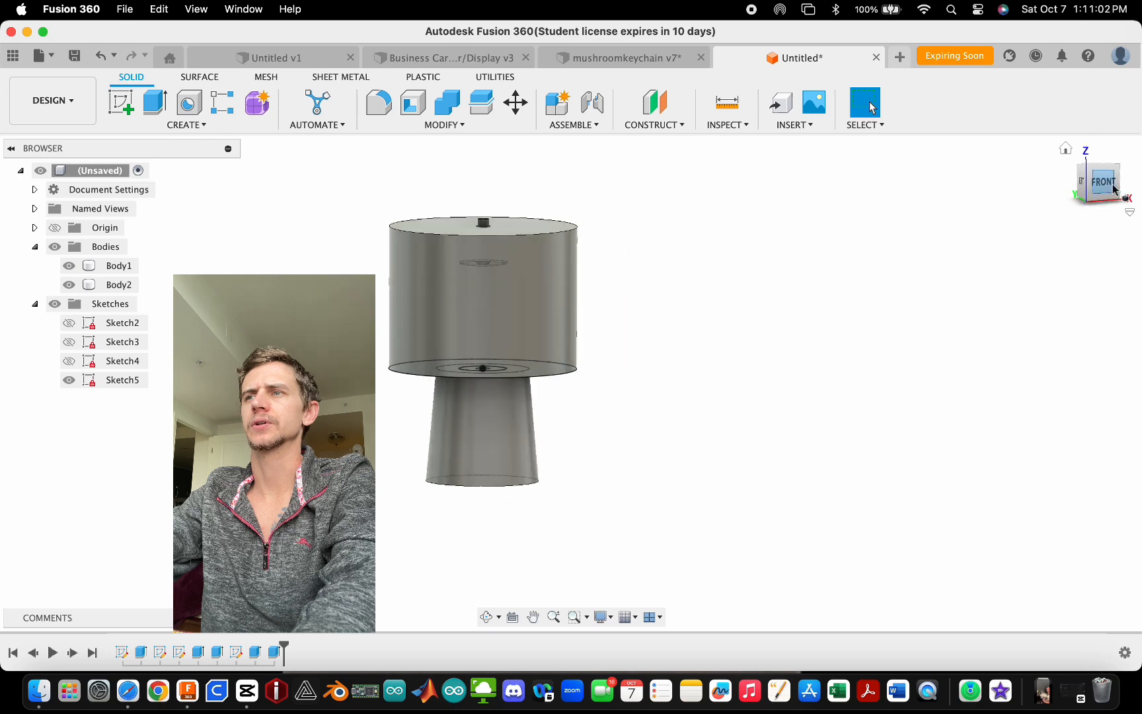
click(123, 103)
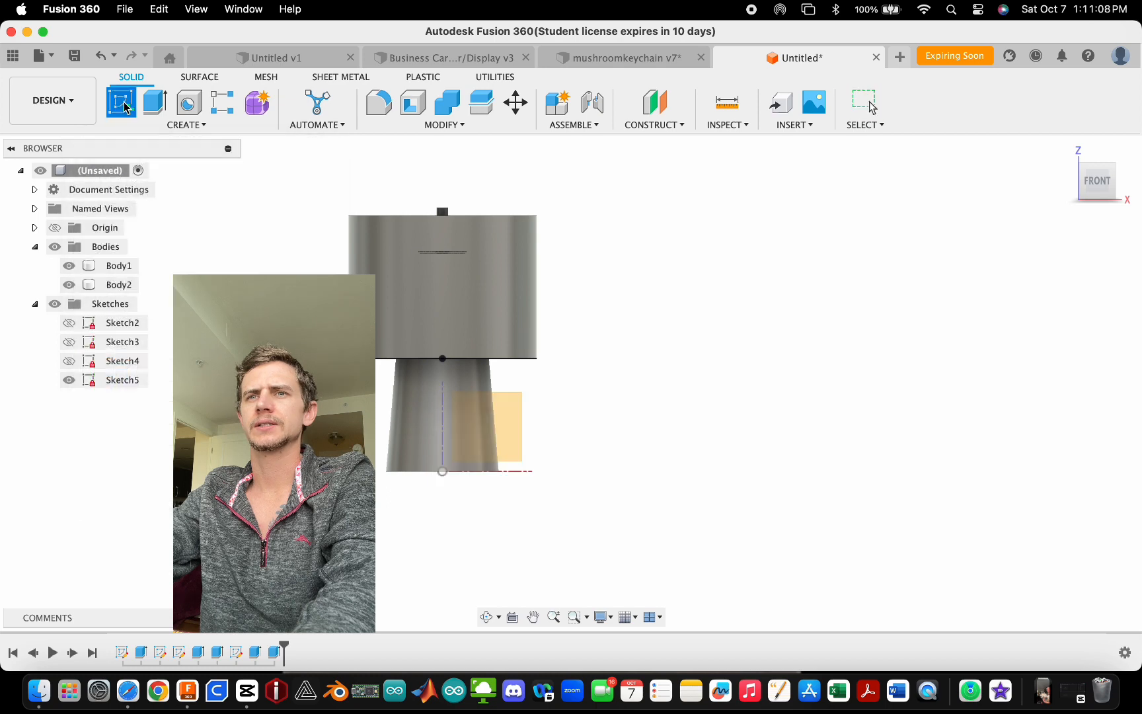
click(516, 411)
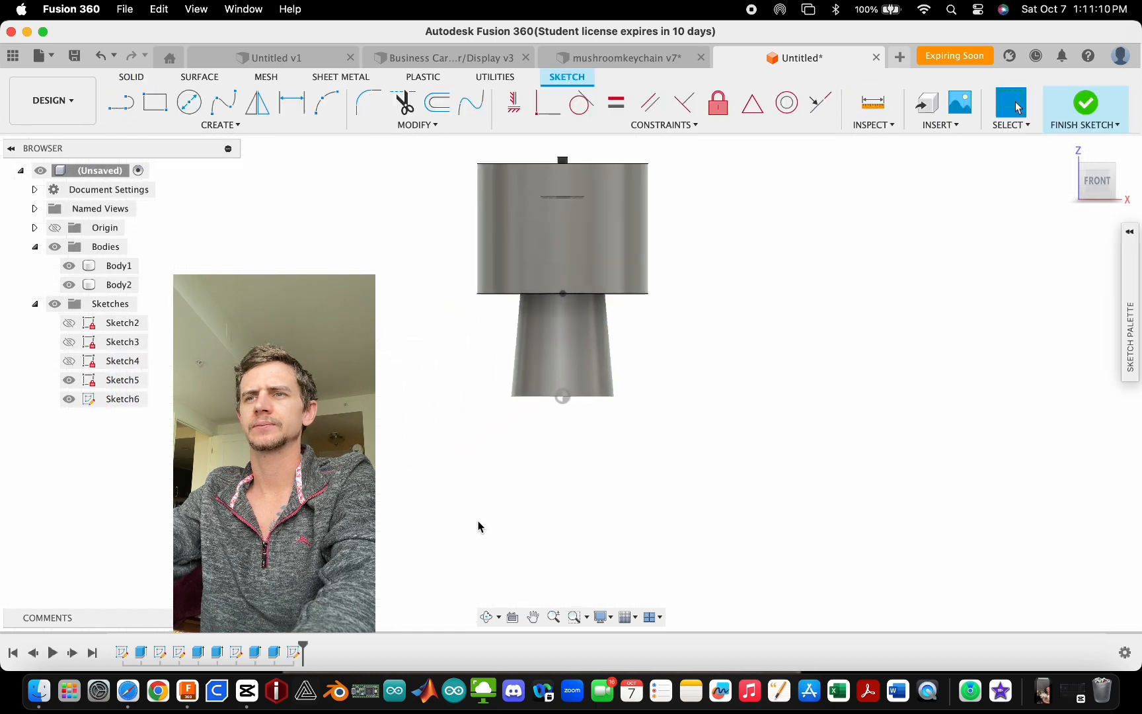
key(l)
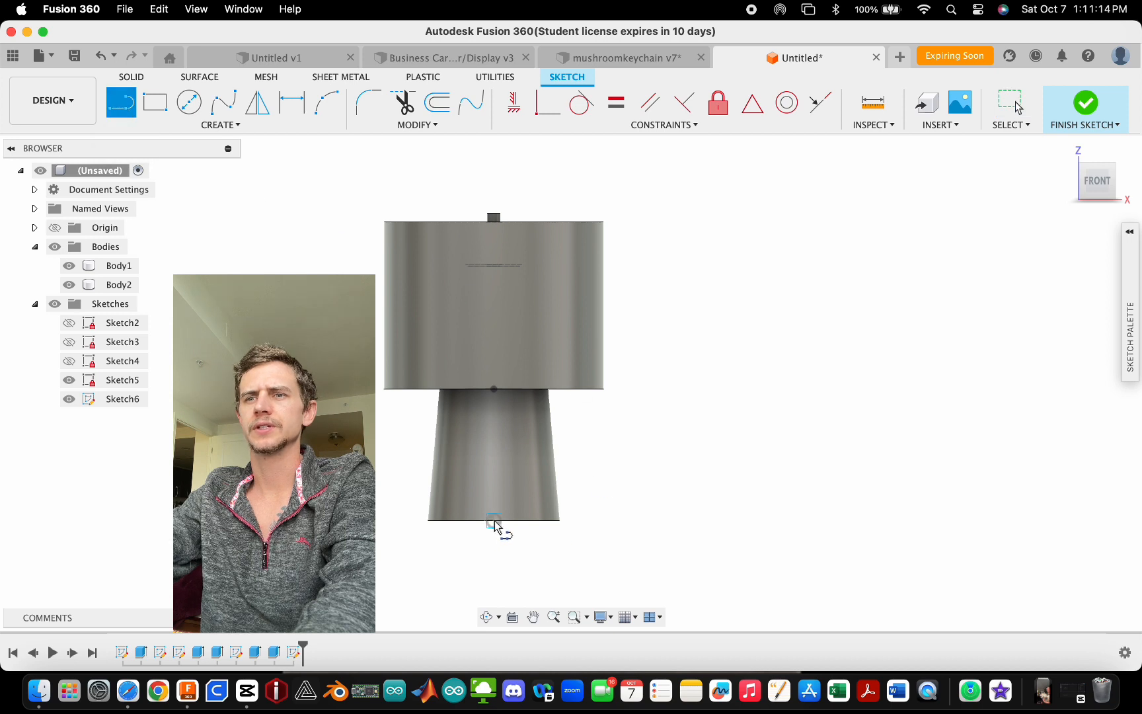
click(493, 521)
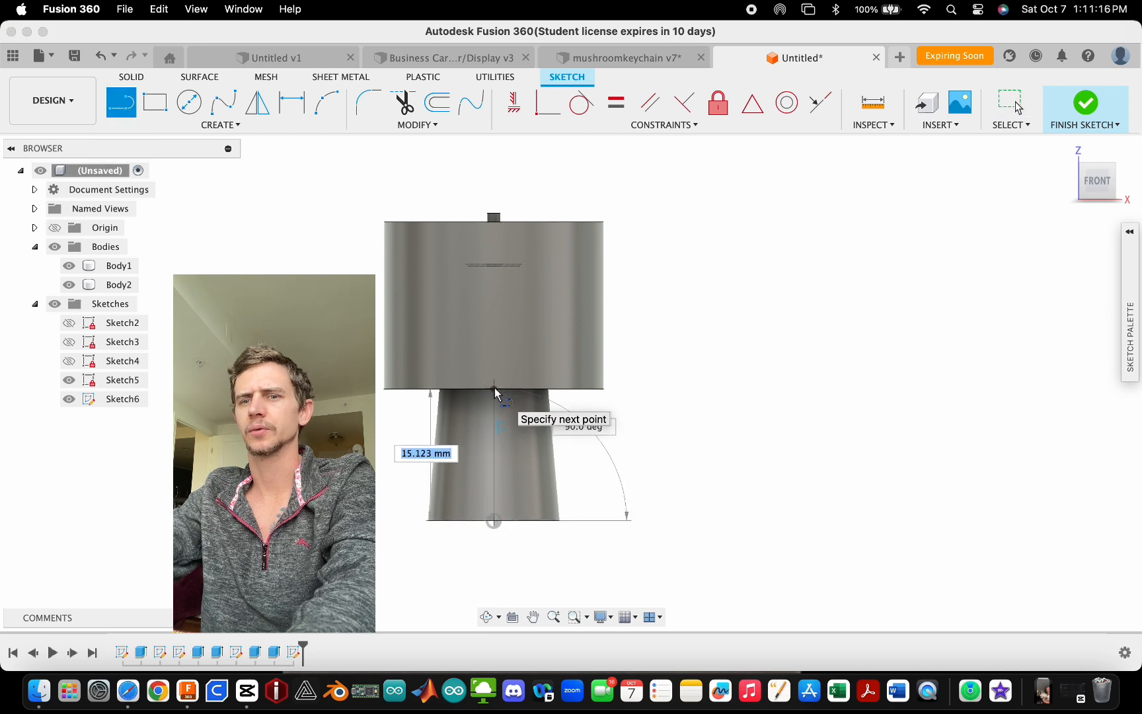
text(15)
key(Return)
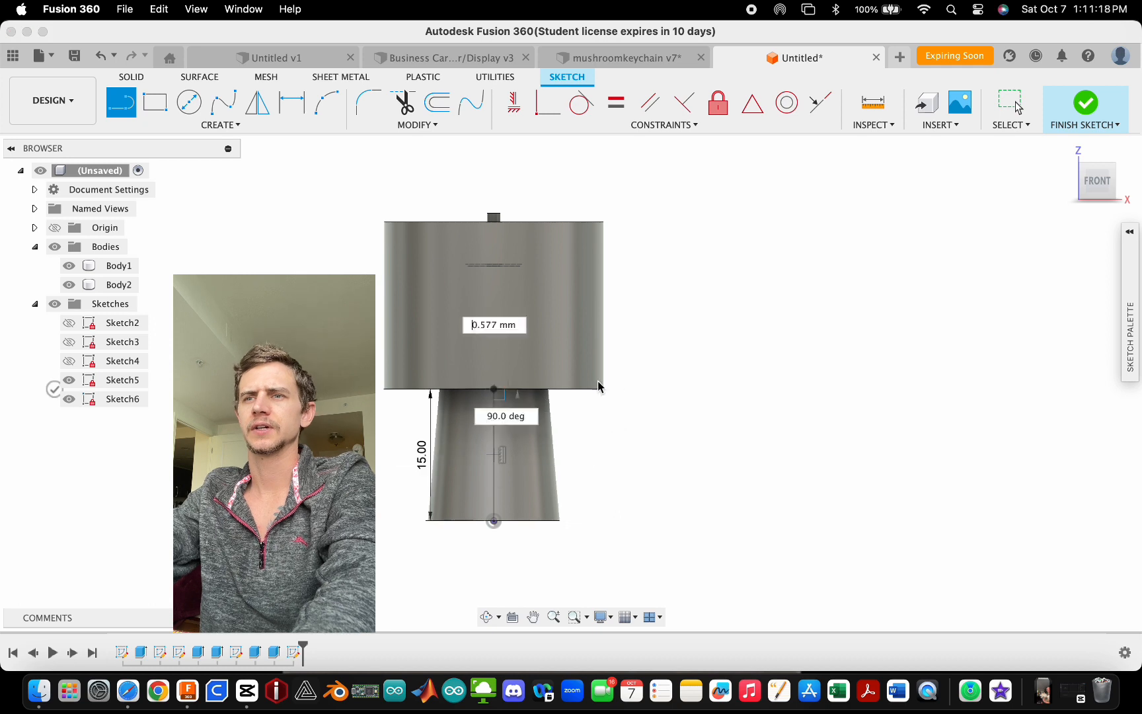
- Continue the line into a closed profile about 18.5 mm wide and 25 mm tall beside the axis above the collar base
click(655, 390)
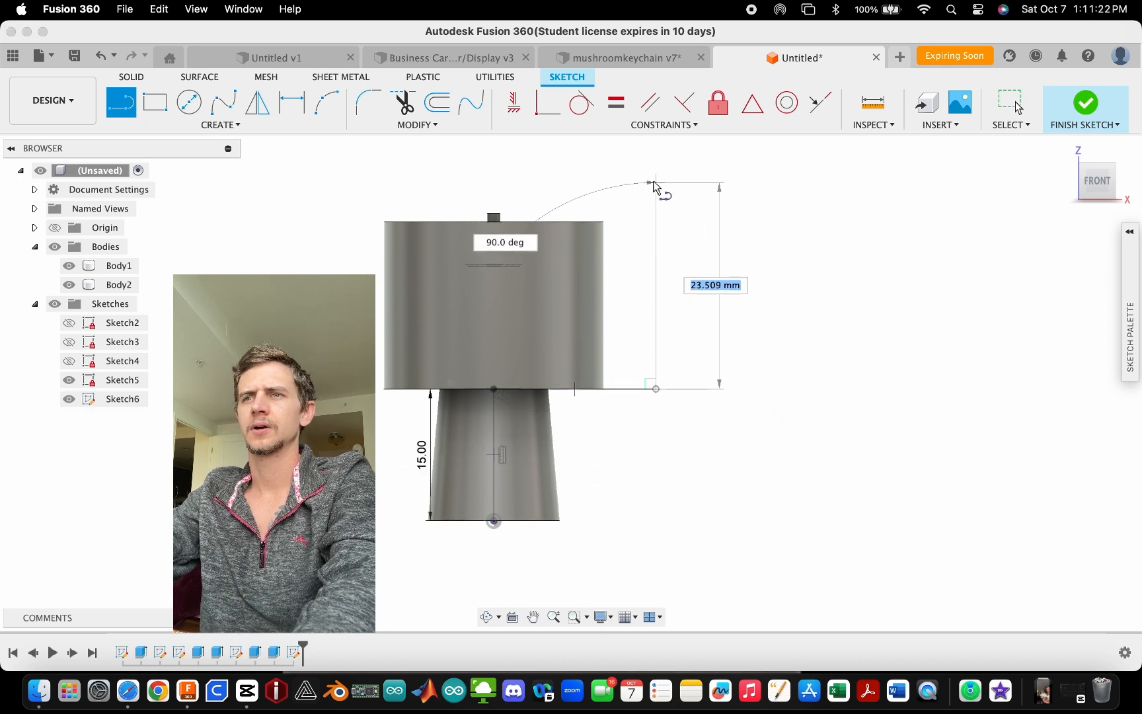
click(655, 169)
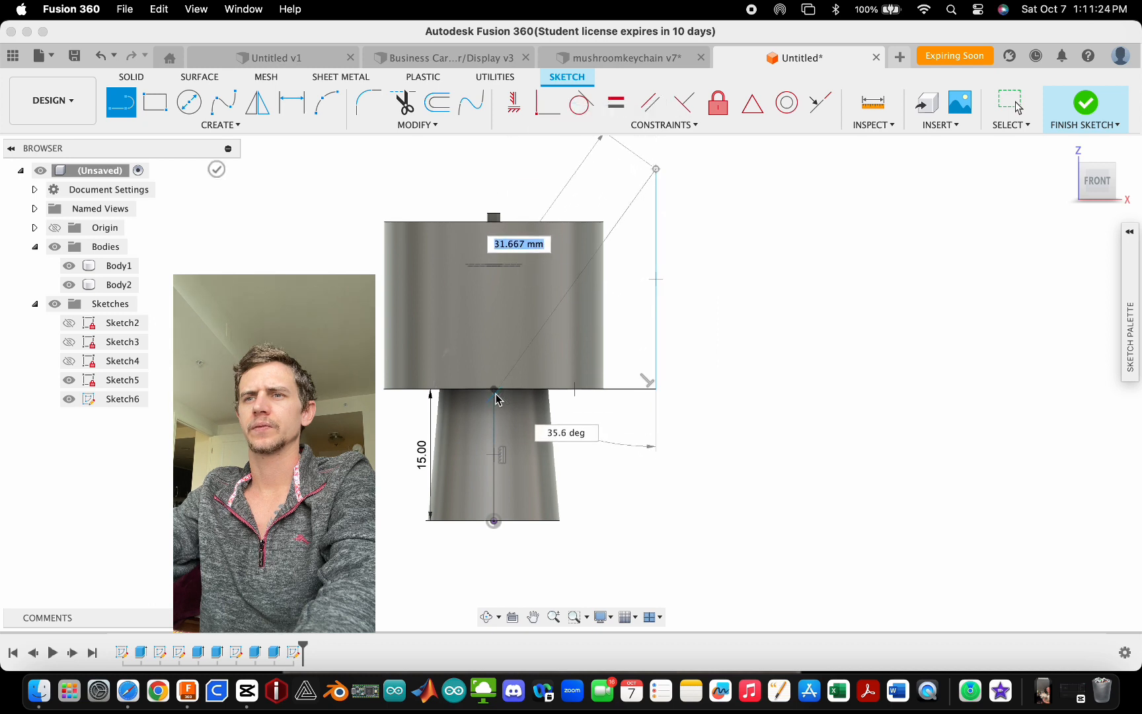
click(494, 169)
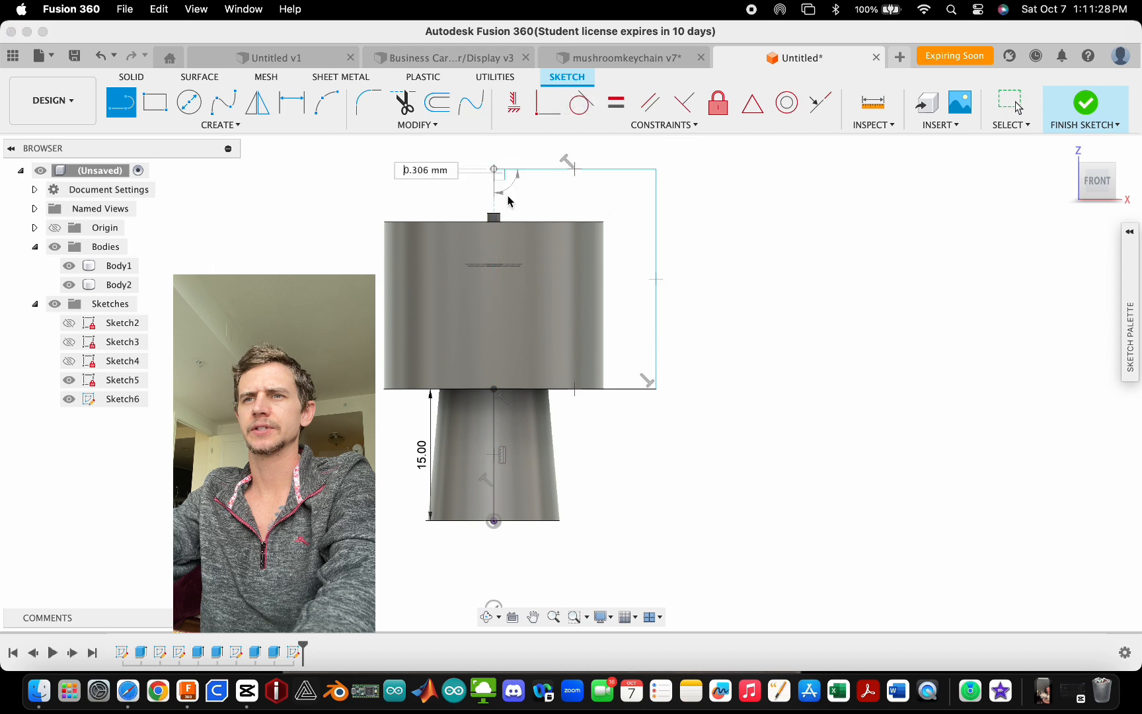
click(494, 388)
key(Escape)
click(614, 256)
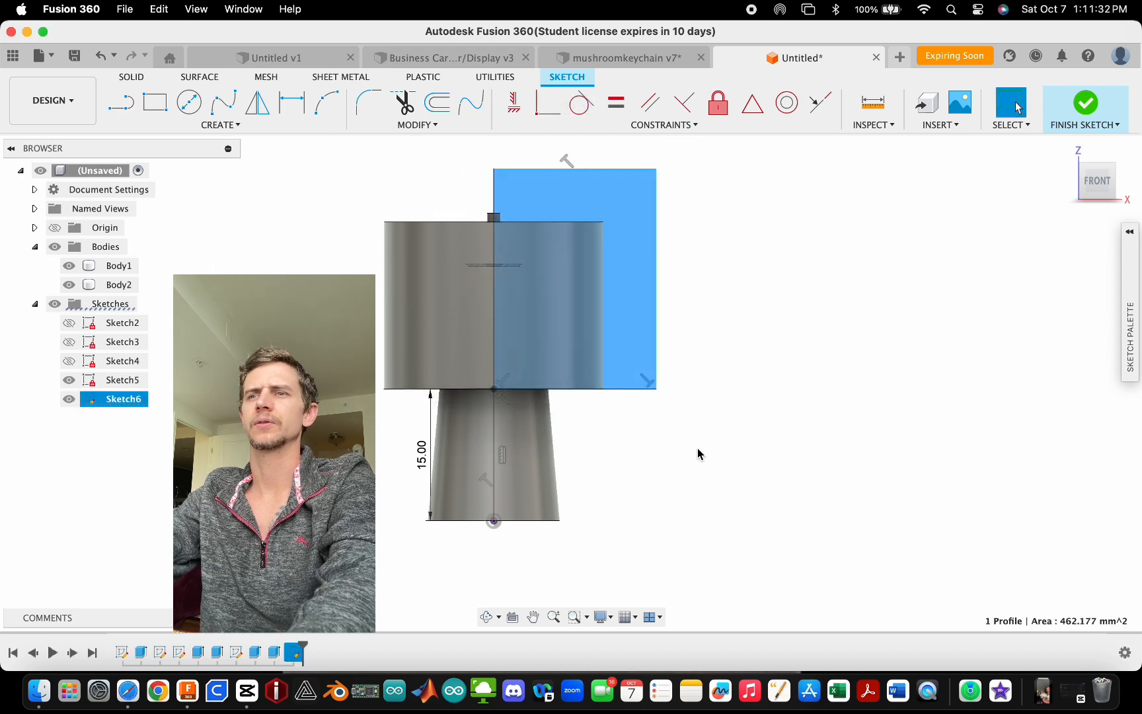
- Finish the sketch
scroll(571, 406, down, 4)
scroll(578, 324, up, 4)
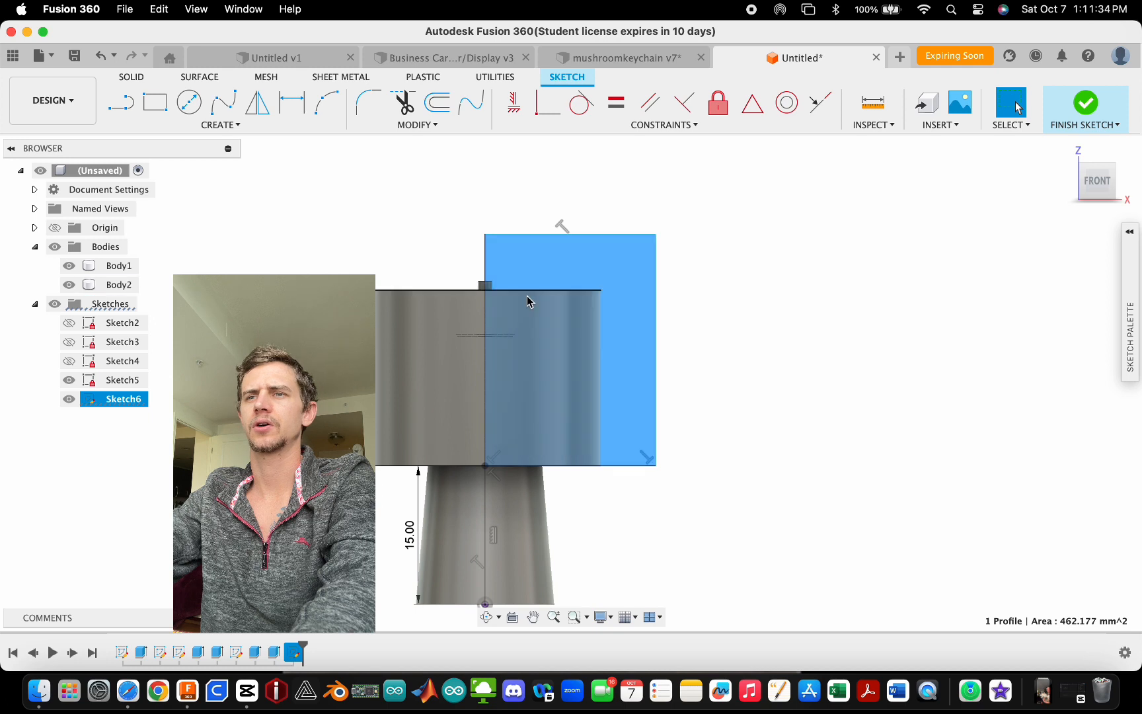
scroll(530, 446, up, 2)
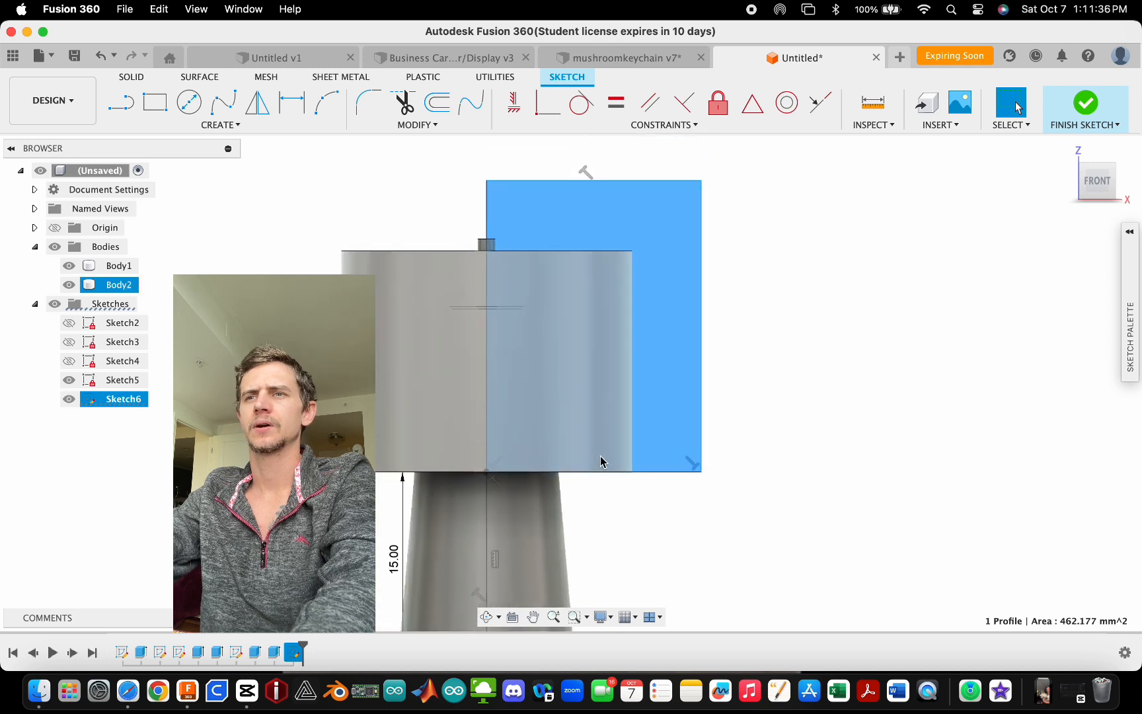
scroll(585, 427, up, 2)
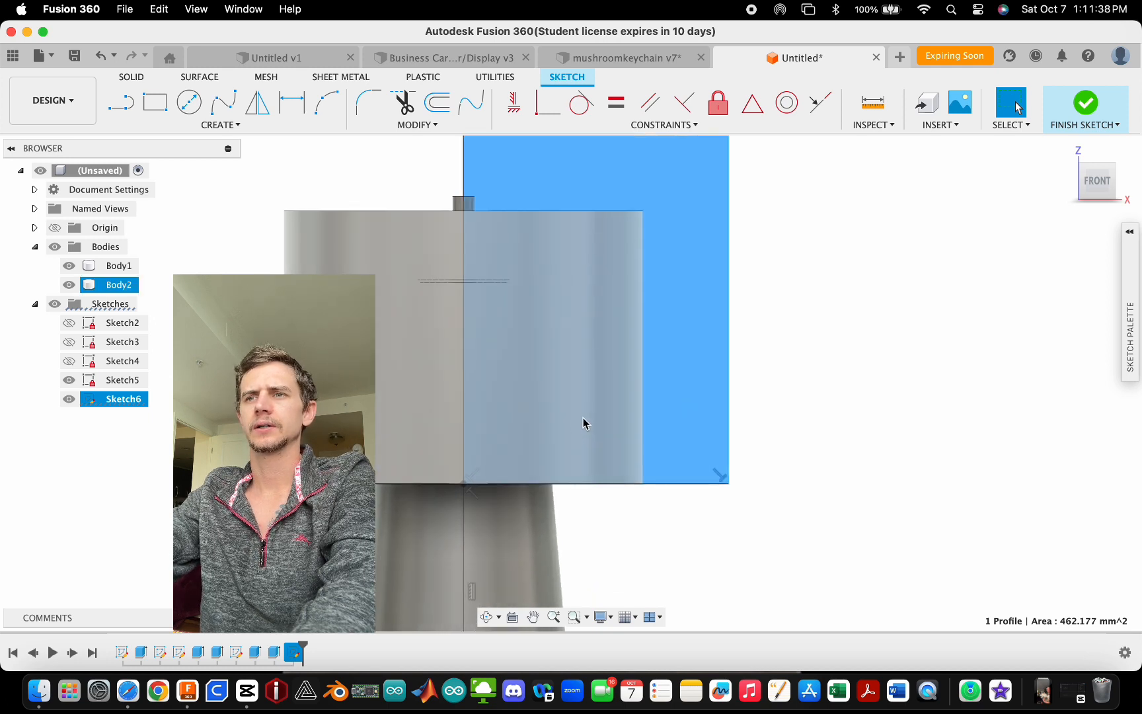
scroll(576, 350, down, 3)
scroll(580, 456, up, 1)
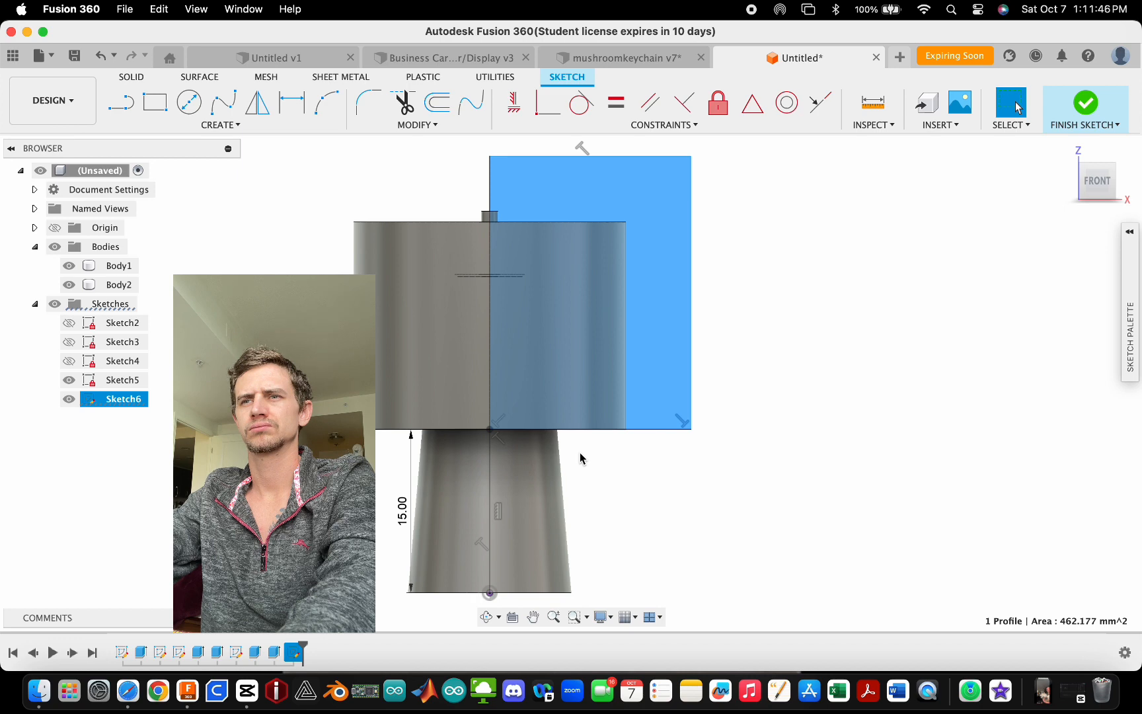
click(580, 453)
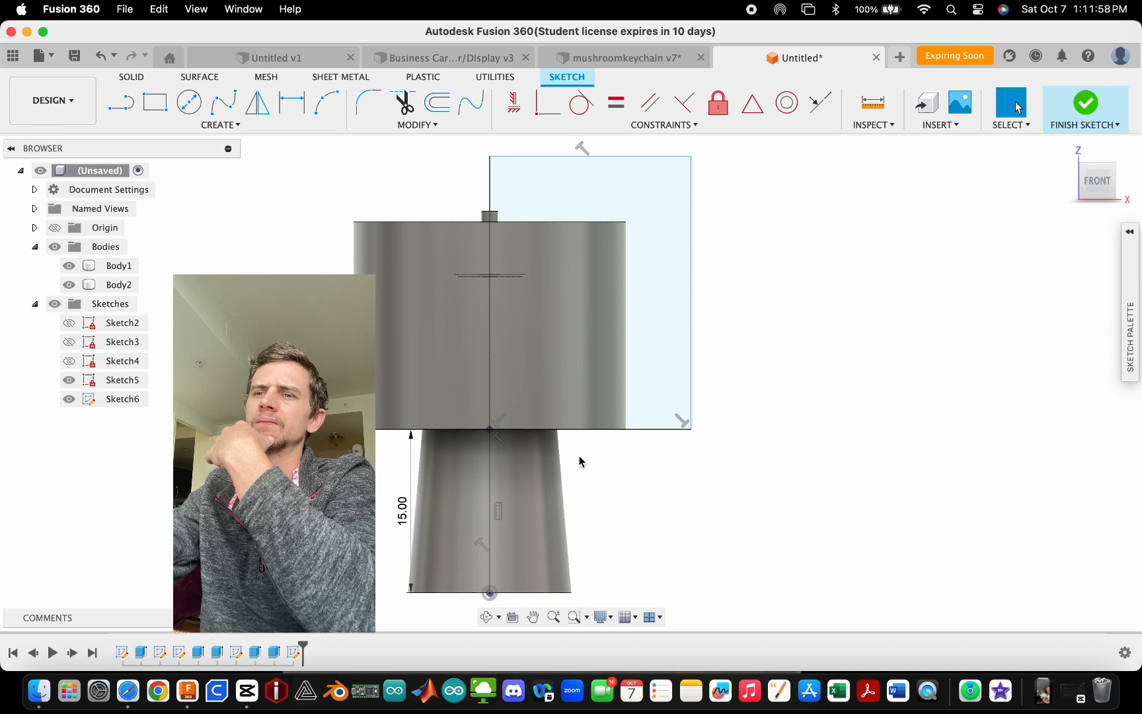
click(1085, 102)
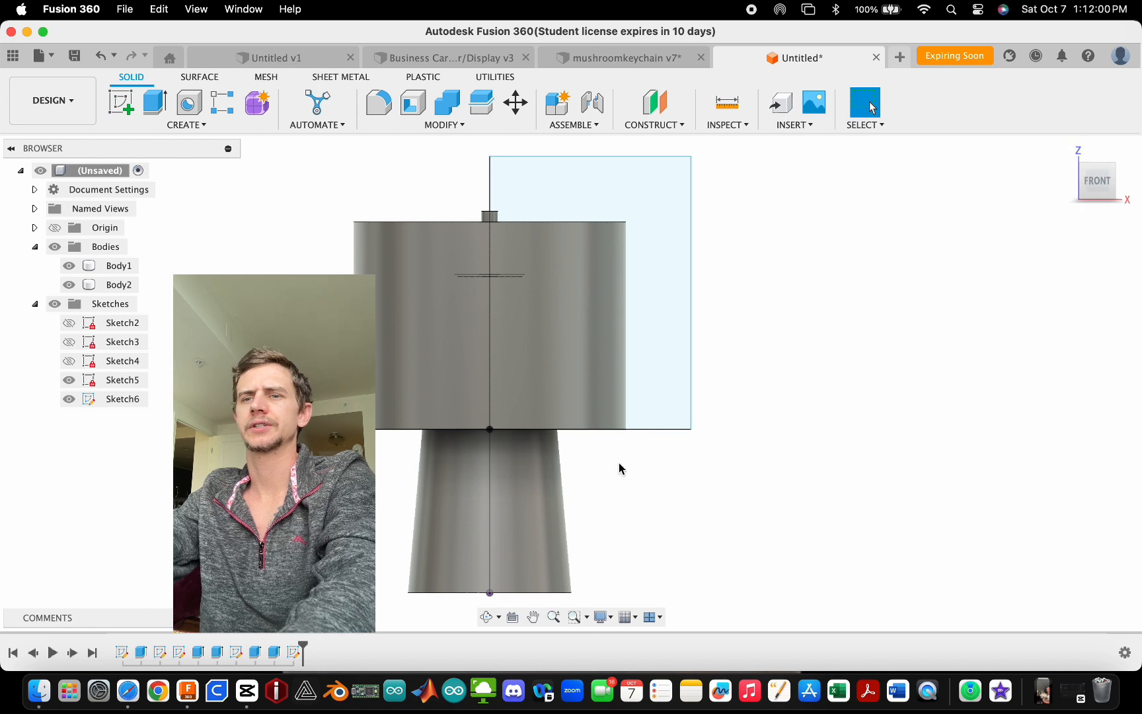
- Reopen the stem extrude and set it to a shorter distance
double_click(253, 654)
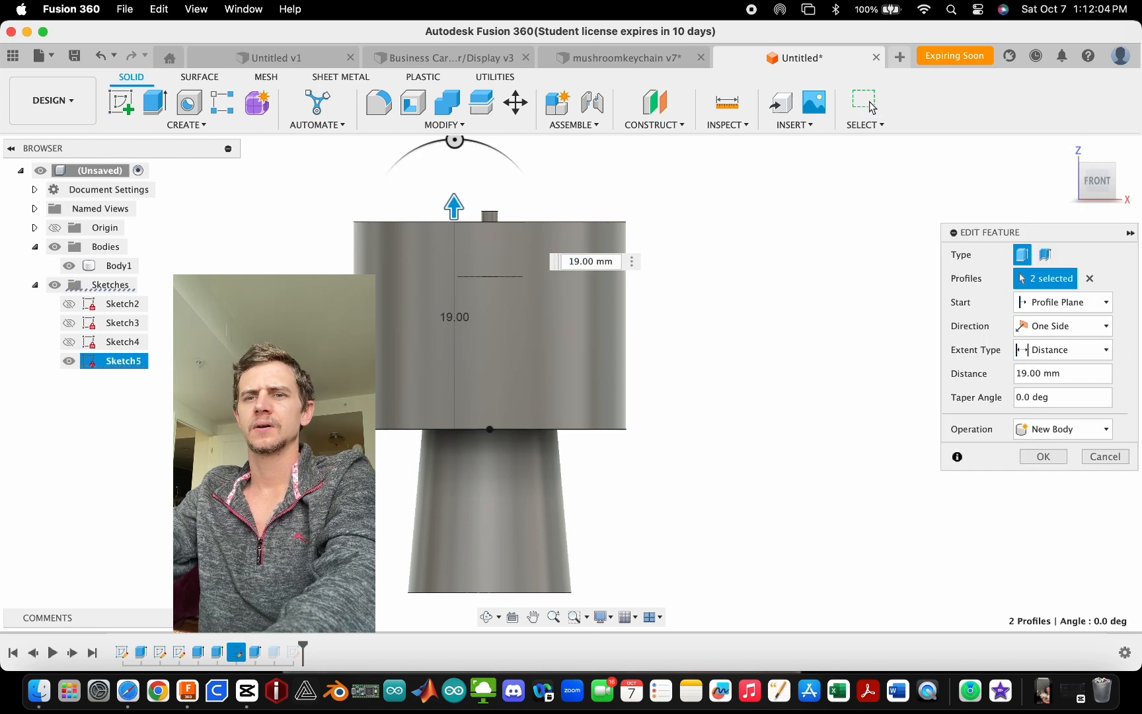
key(Escape)
double_click(206, 650)
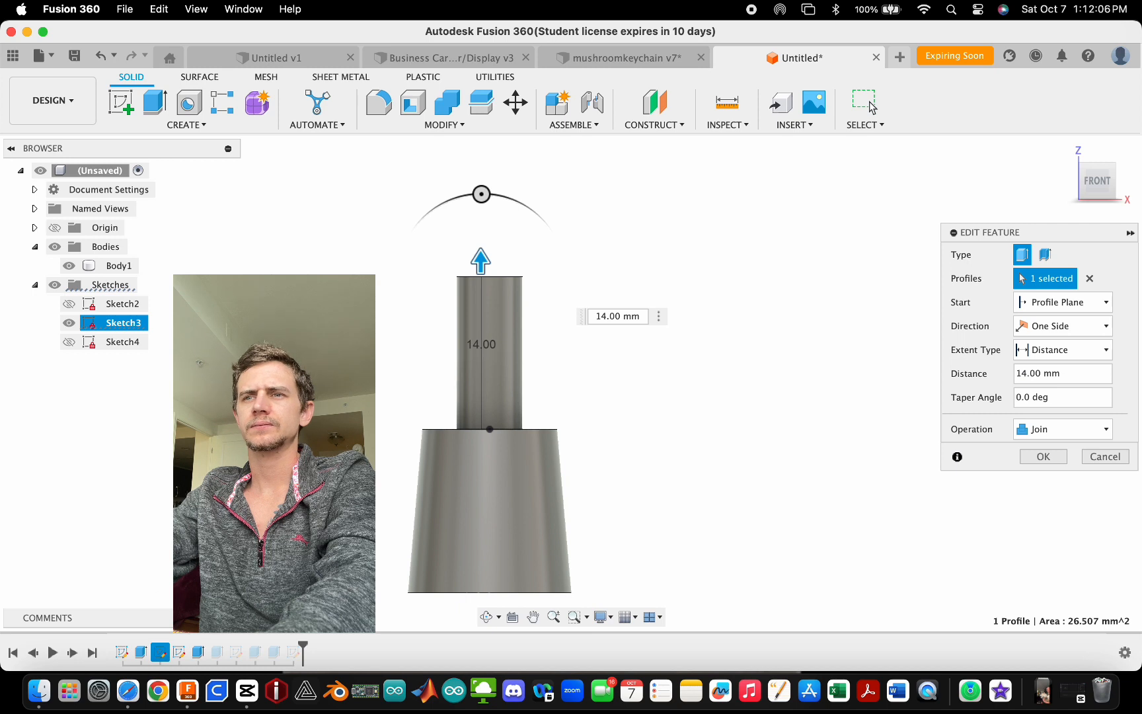
drag(482, 263, 482, 303)
click(1050, 457)
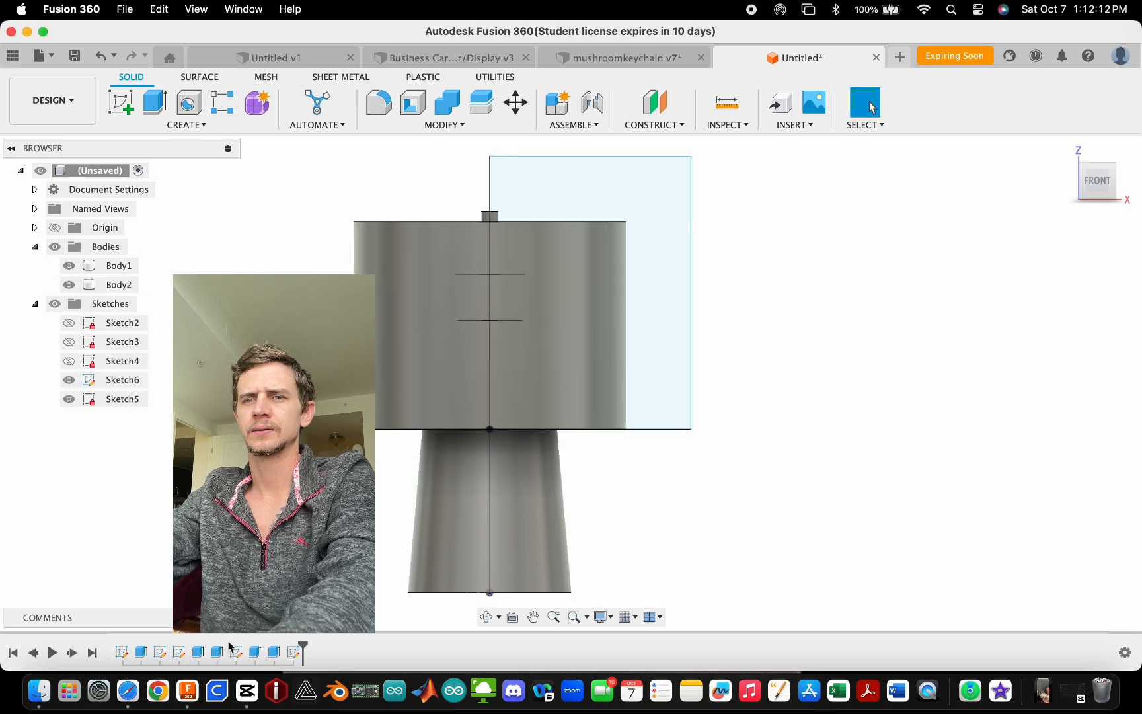
- Edit the centre pin extrude and shorten its distance to 15 mm
double_click(216, 652)
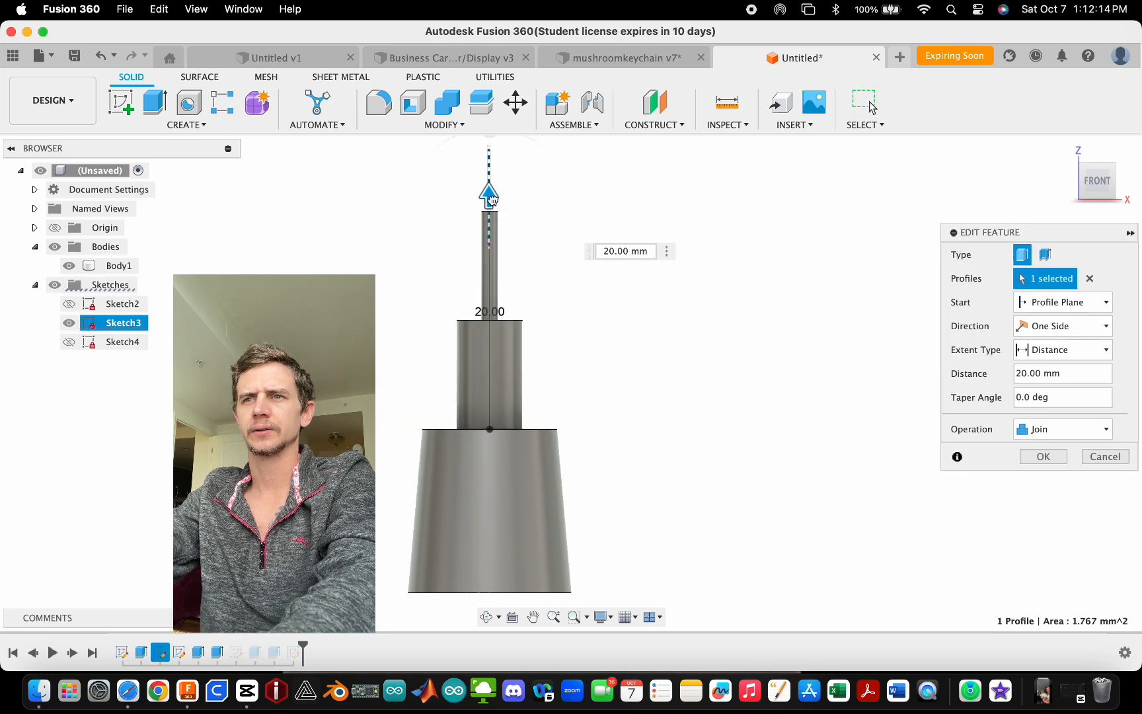
drag(490, 199, 499, 258)
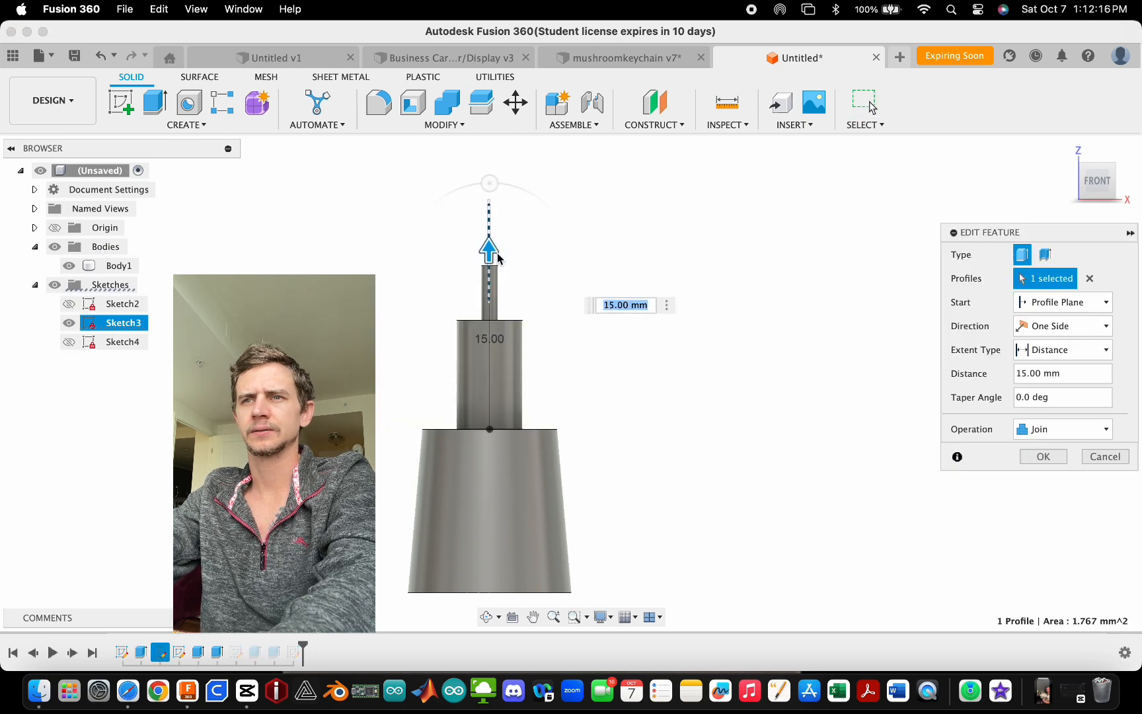
click(1043, 456)
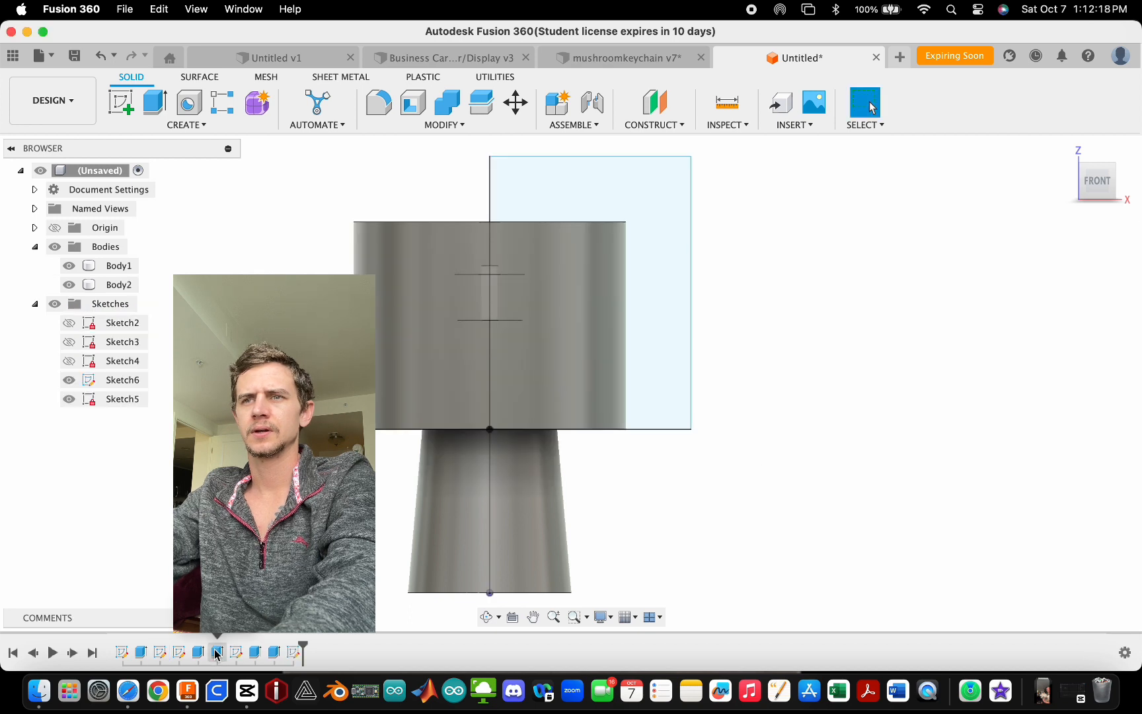
- Edit the collar extrude and set its distance to 14 mm
double_click(237, 652)
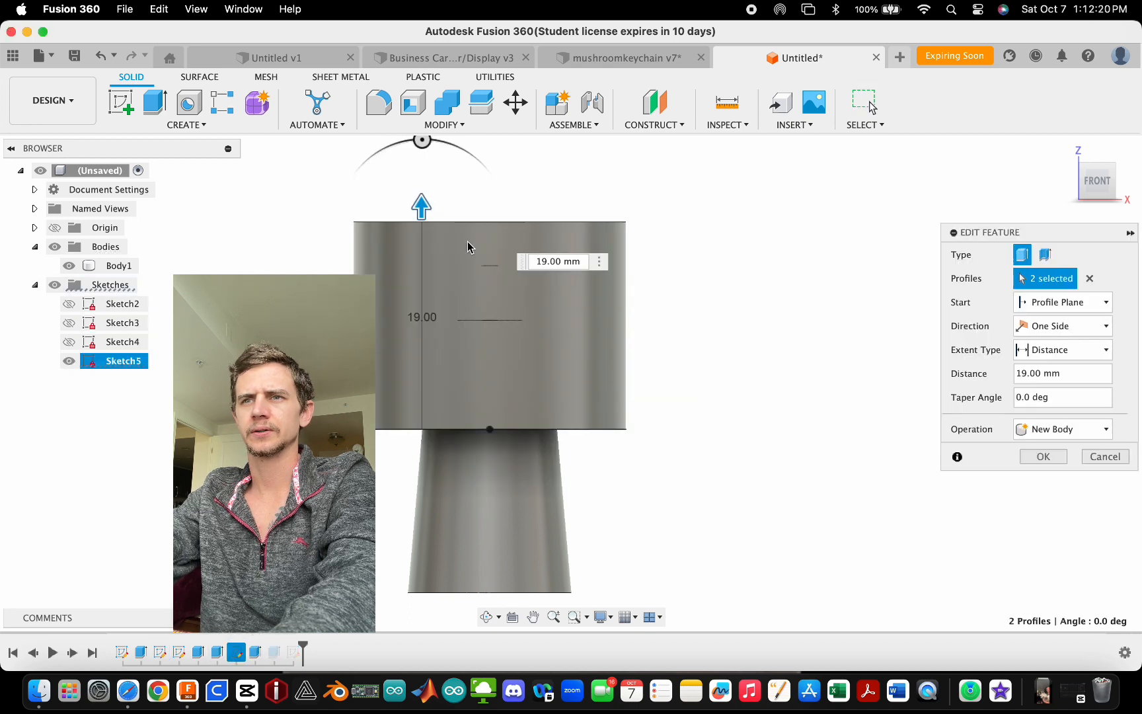
drag(423, 209, 421, 263)
click(1062, 457)
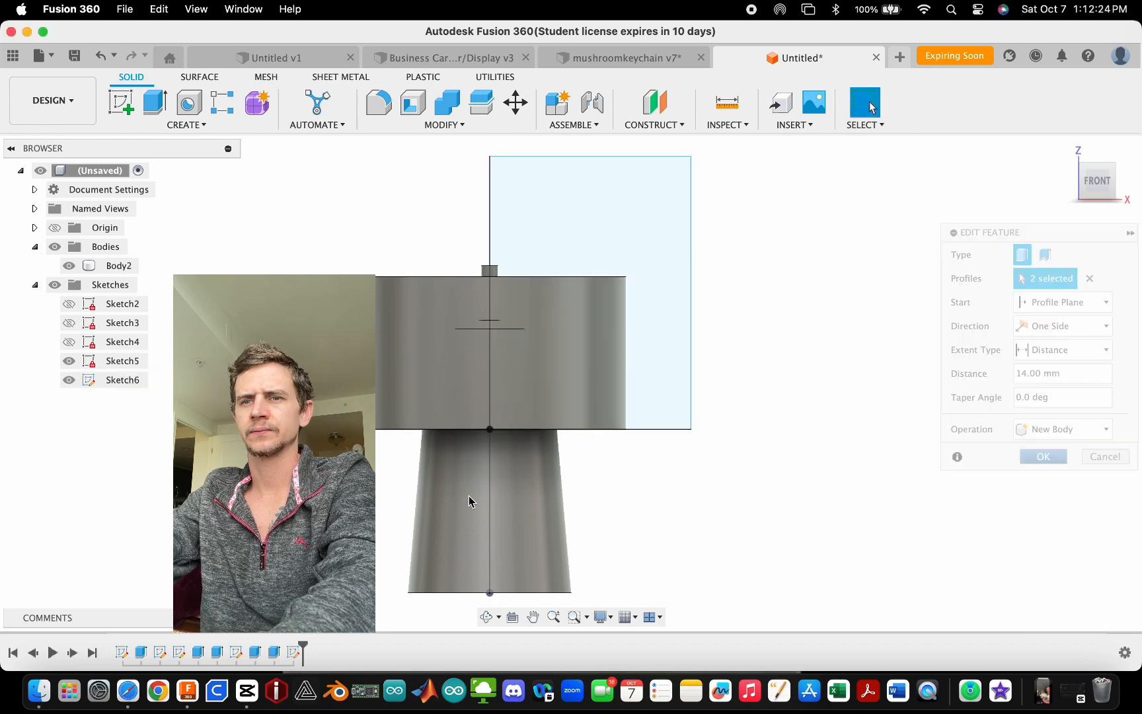
- Edit the recess extrude and set its distance to -3.8 mm
double_click(273, 652)
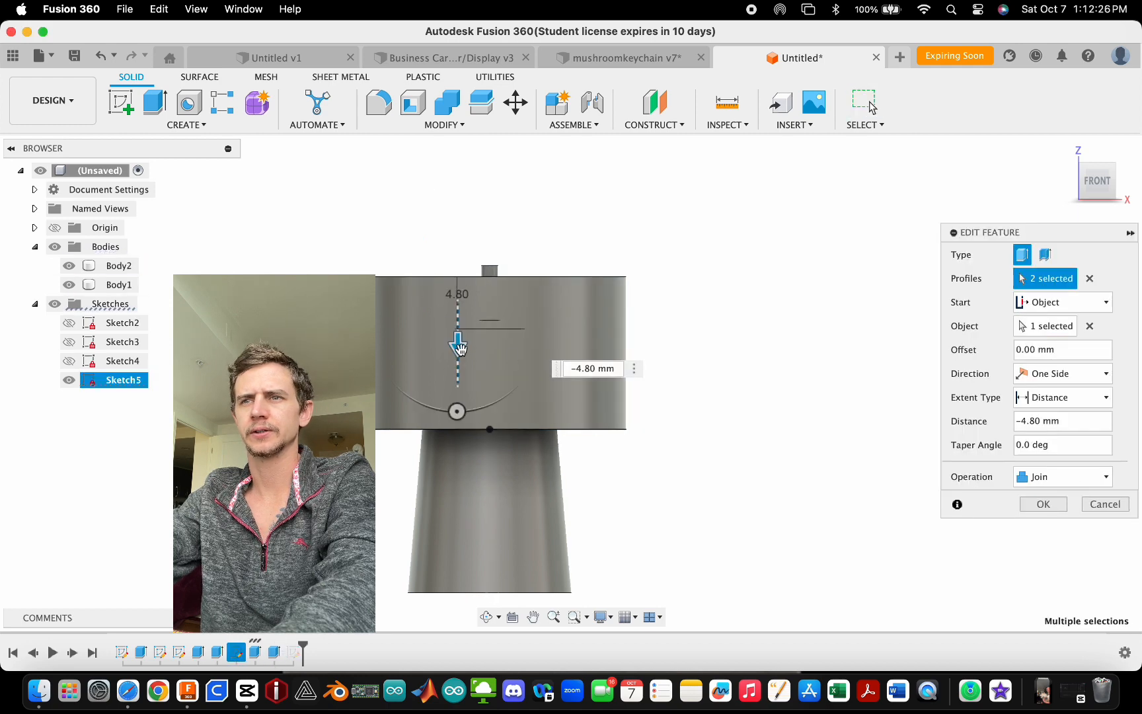
mouse_move(458, 349)
mouse_down()
mouse_move(459, 362)
mouse_move(462, 332)
mouse_up()
scroll(511, 316, up, 5)
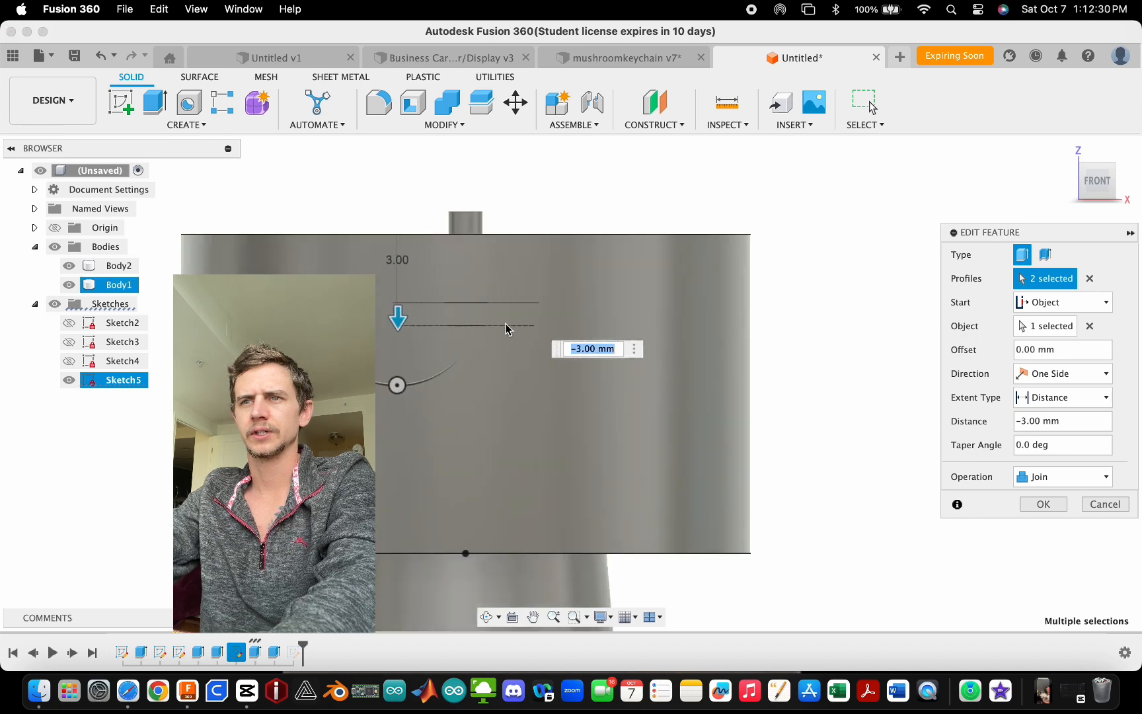
text(-3.800)
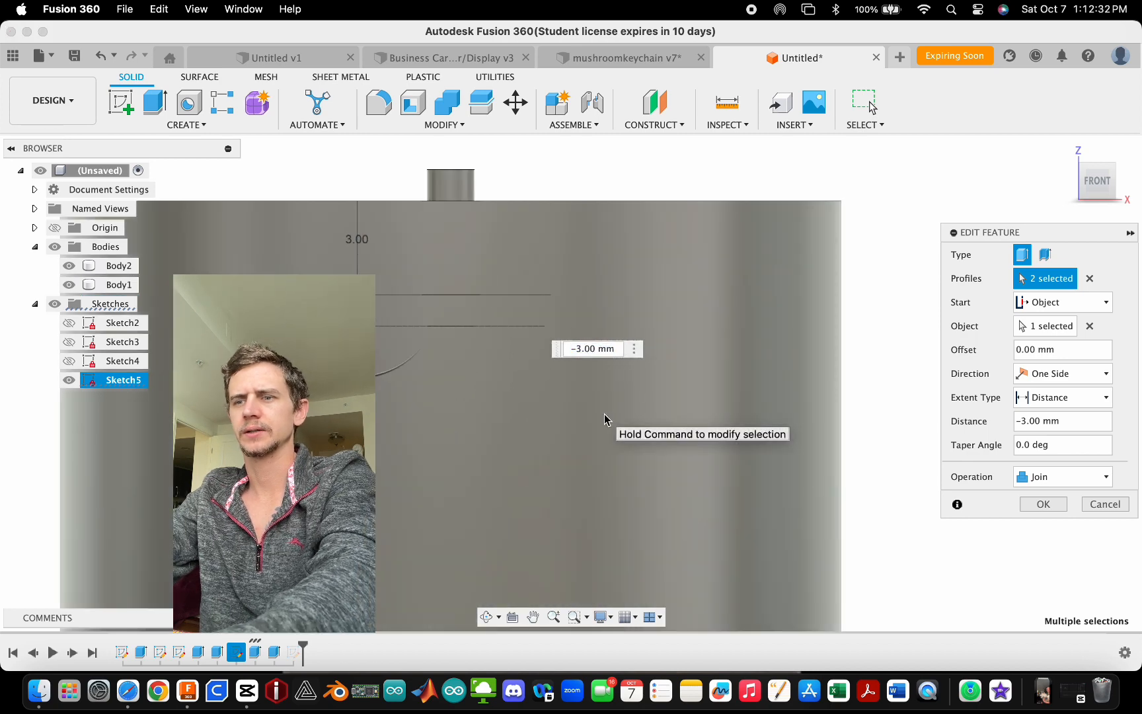
key(Return)
click(1034, 505)
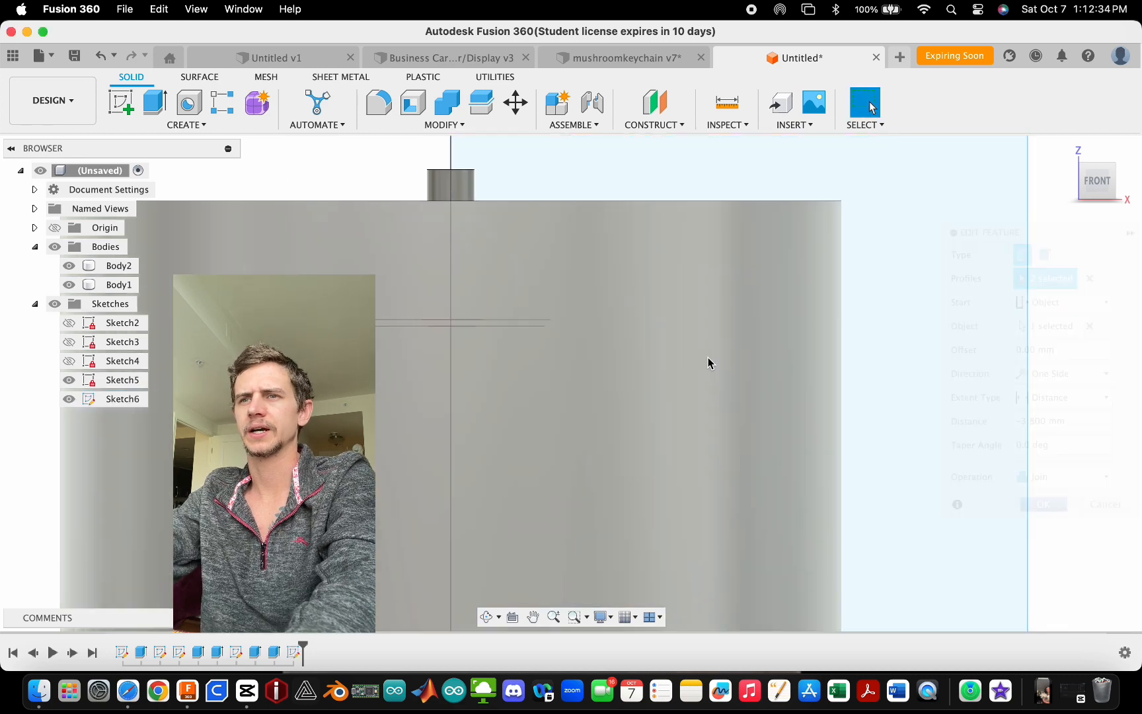
- Inspect the profile sketch lines beside the collar from the front view
scroll(603, 309, down, 5)
mouse_move(611, 329)
shift+middle_down()
mouse_move(622, 362)
mouse_move(611, 336)
shift+middle_up()
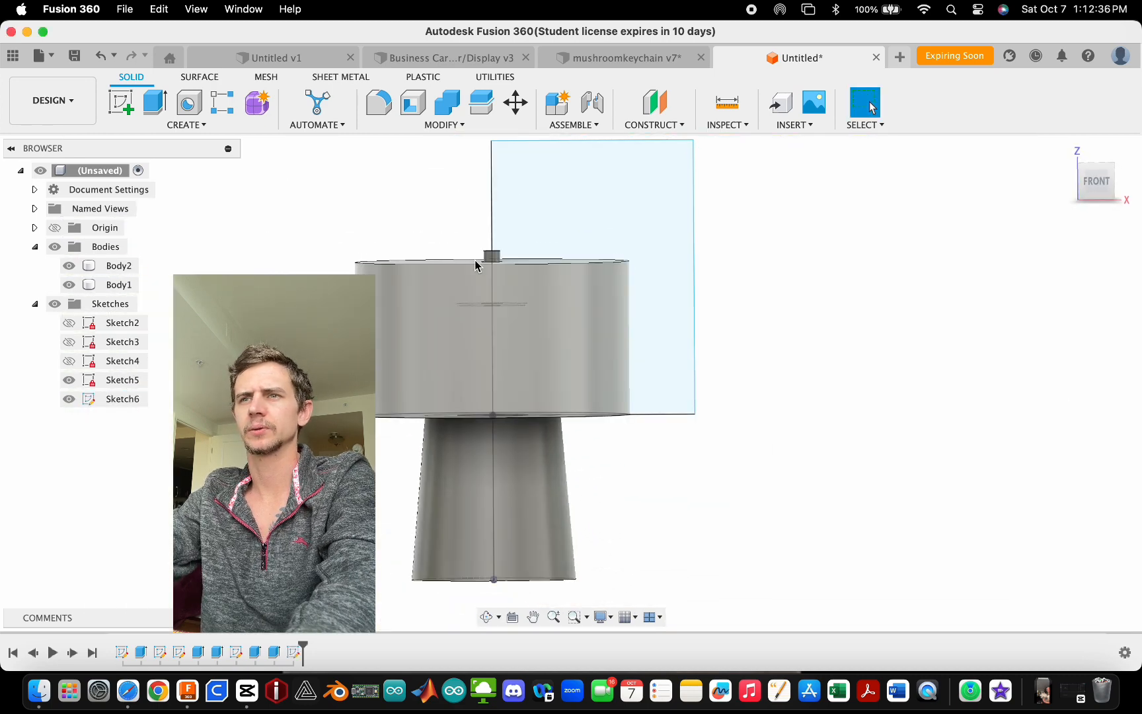
scroll(519, 384, down, 3)
scroll(568, 270, up, 2)
drag(575, 191, 573, 203)
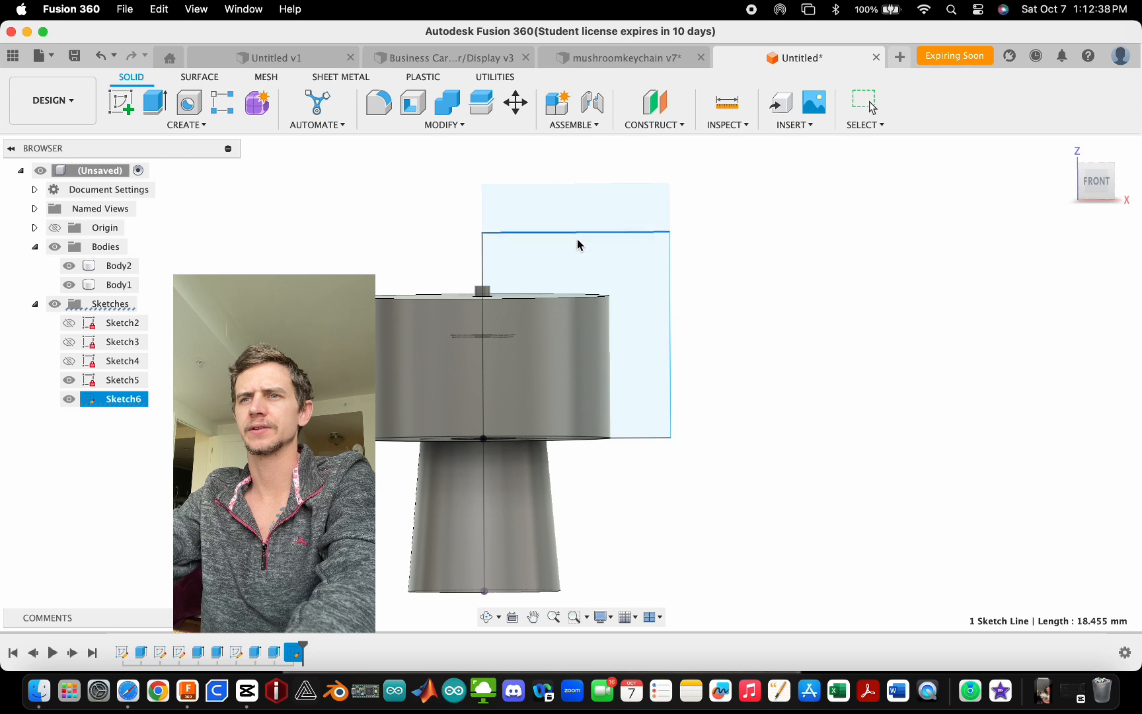
mouse_move(583, 274)
mouse_down()
mouse_move(590, 315)
mouse_move(593, 235)
mouse_up()
click(743, 305)
click(1097, 183)
mouse_move(670, 304)
mouse_down()
mouse_move(710, 318)
mouse_move(657, 311)
mouse_up()
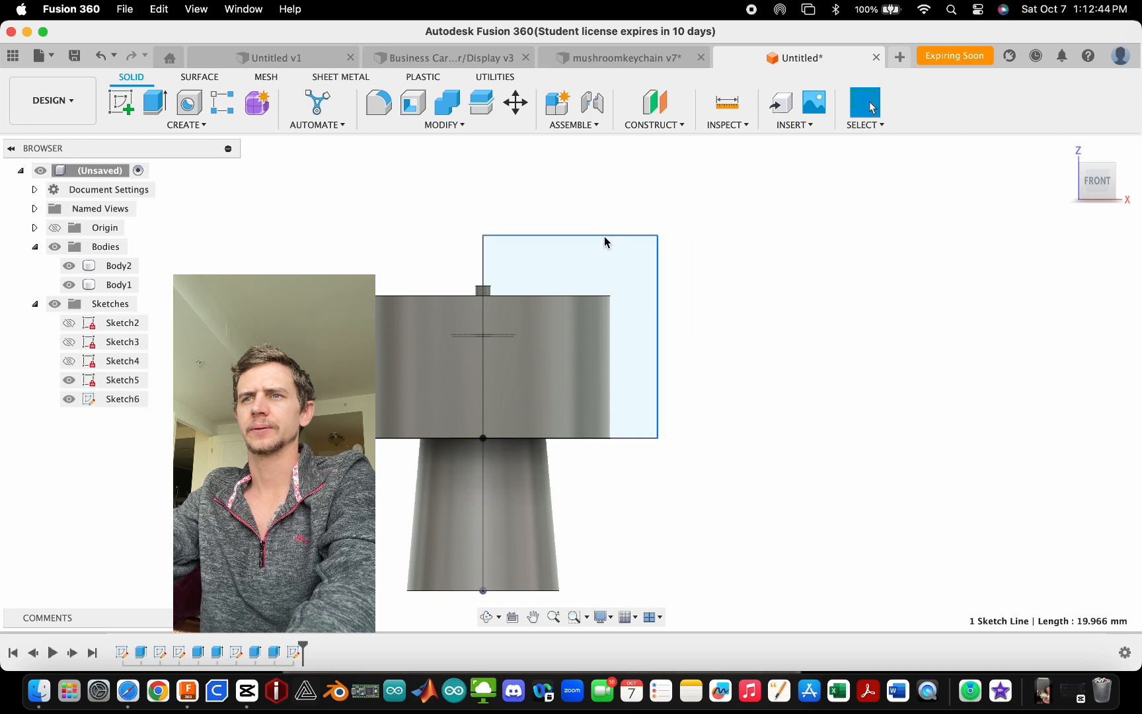
drag(604, 237, 599, 269)
key(Escape)
- Edit the collar profile sketch and draw a 12.5 mm horizontal line from the axis along the collar base
double_click(123, 399)
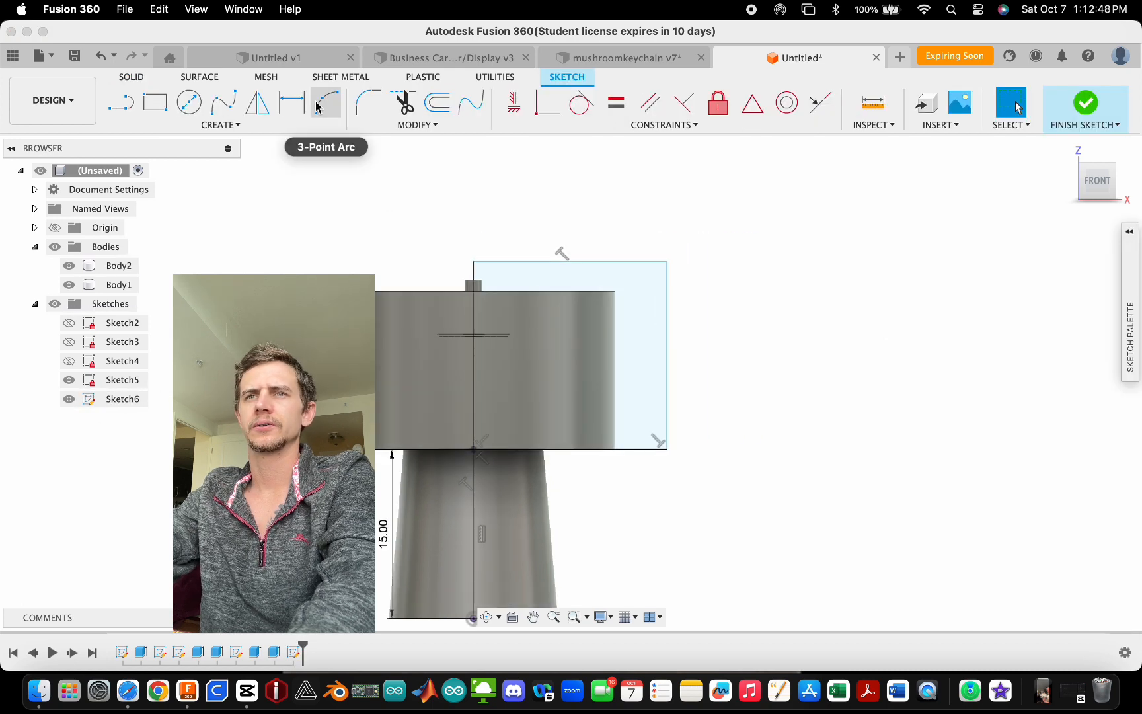
click(326, 103)
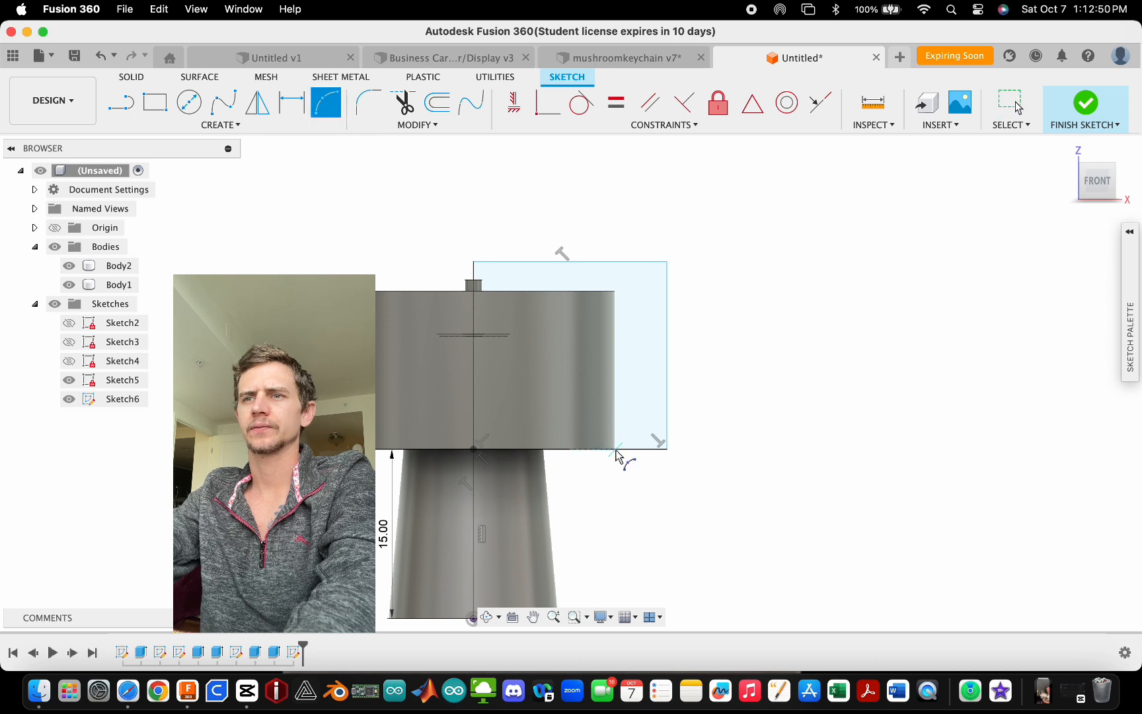
key(Escape)
click(121, 102)
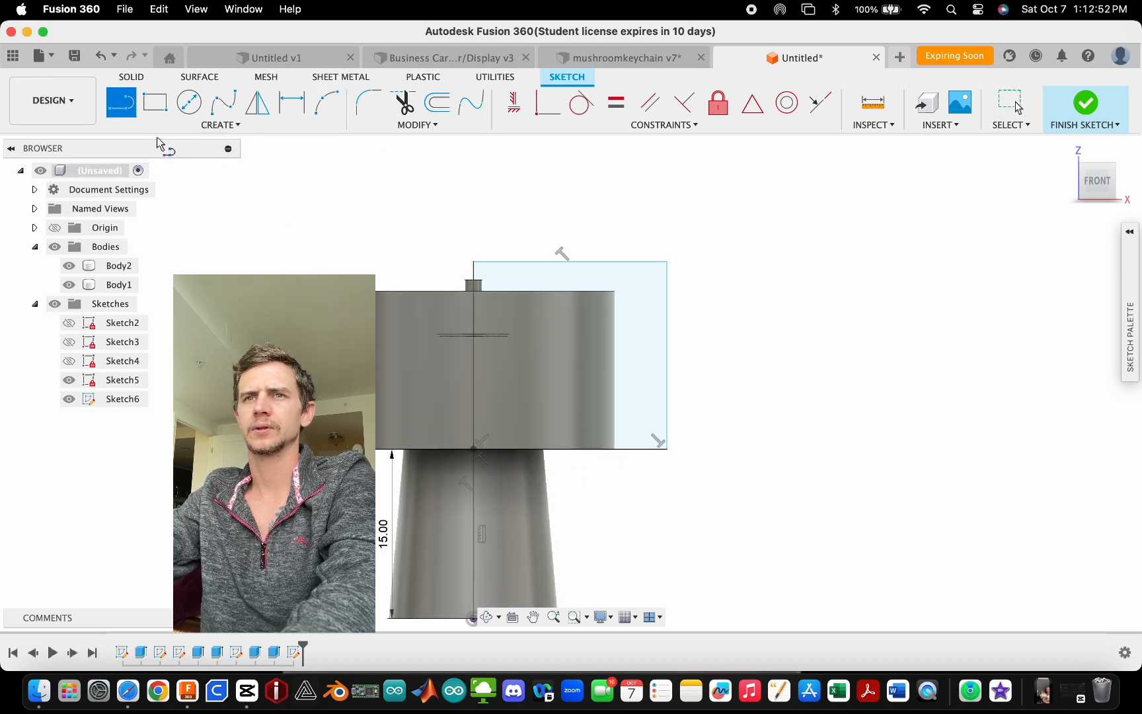
click(474, 450)
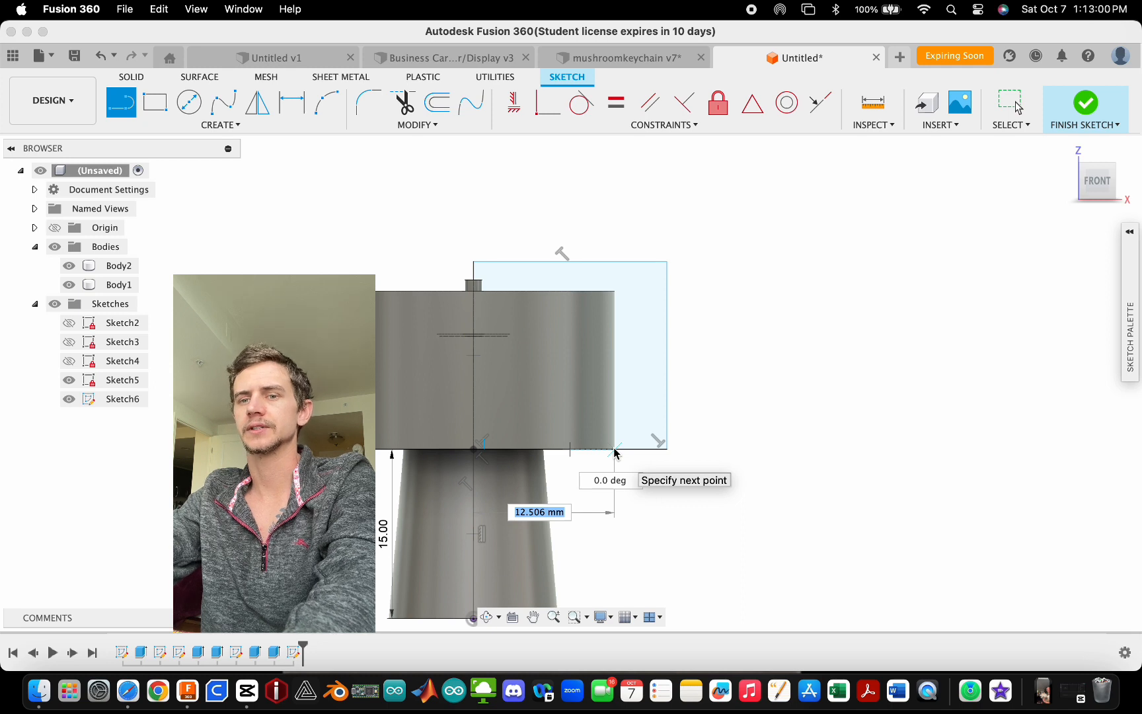
text(12.5)
key(Tab)
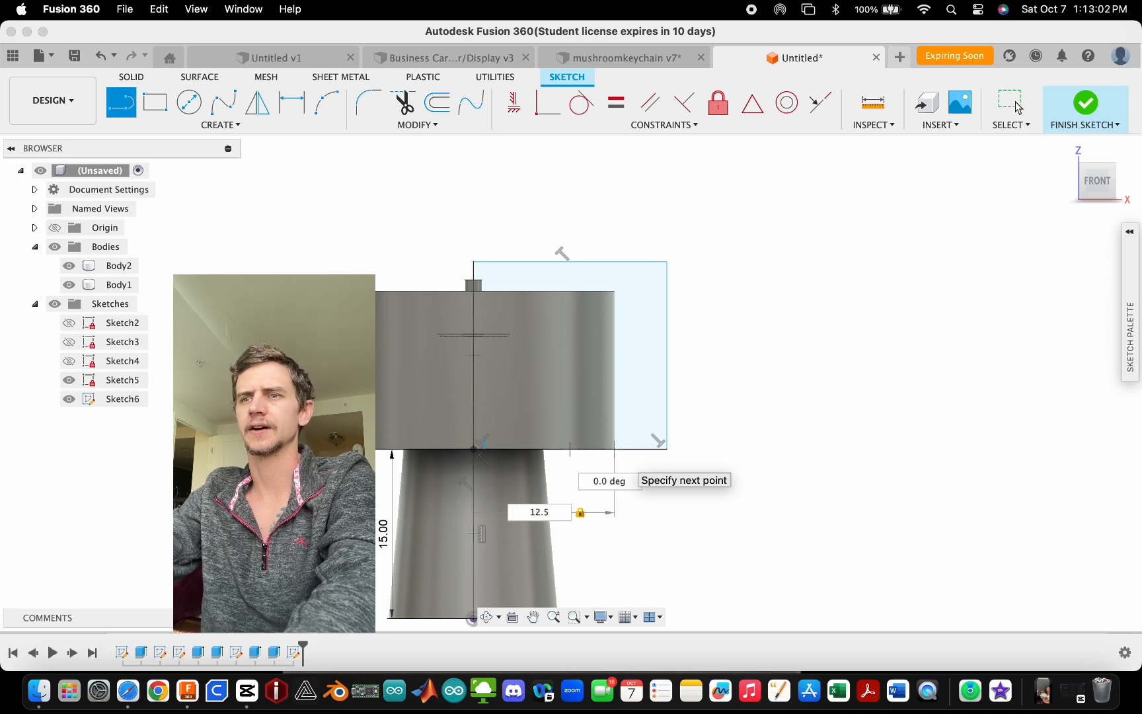
click(616, 451)
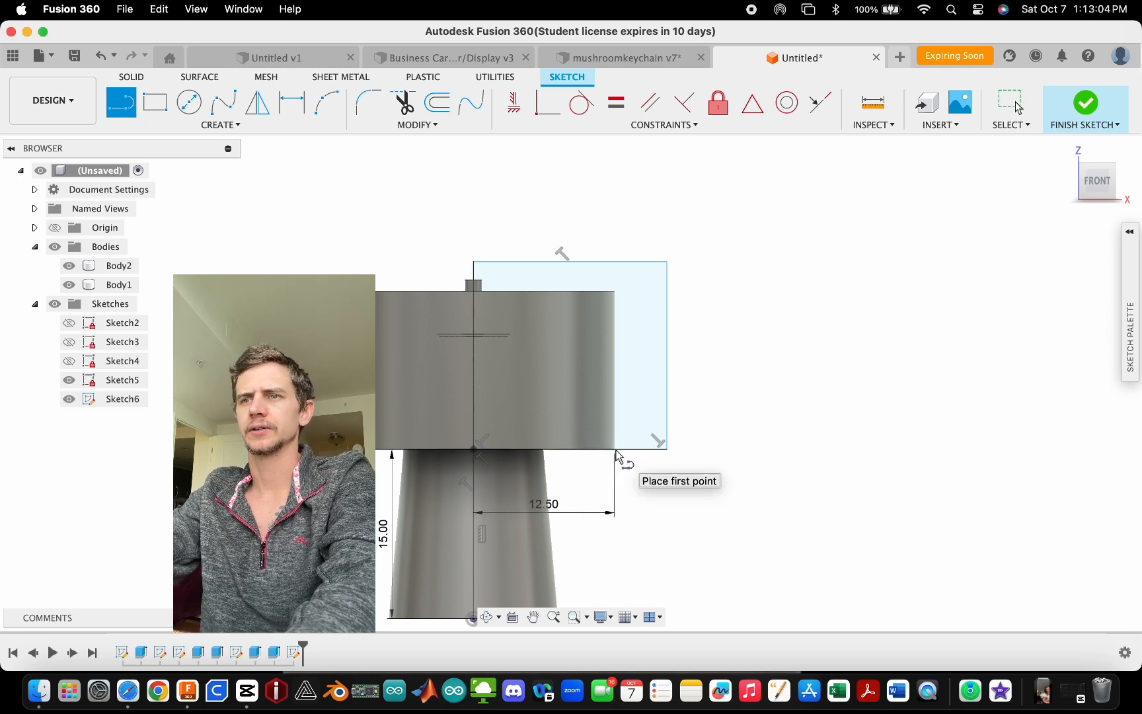
key(Escape)
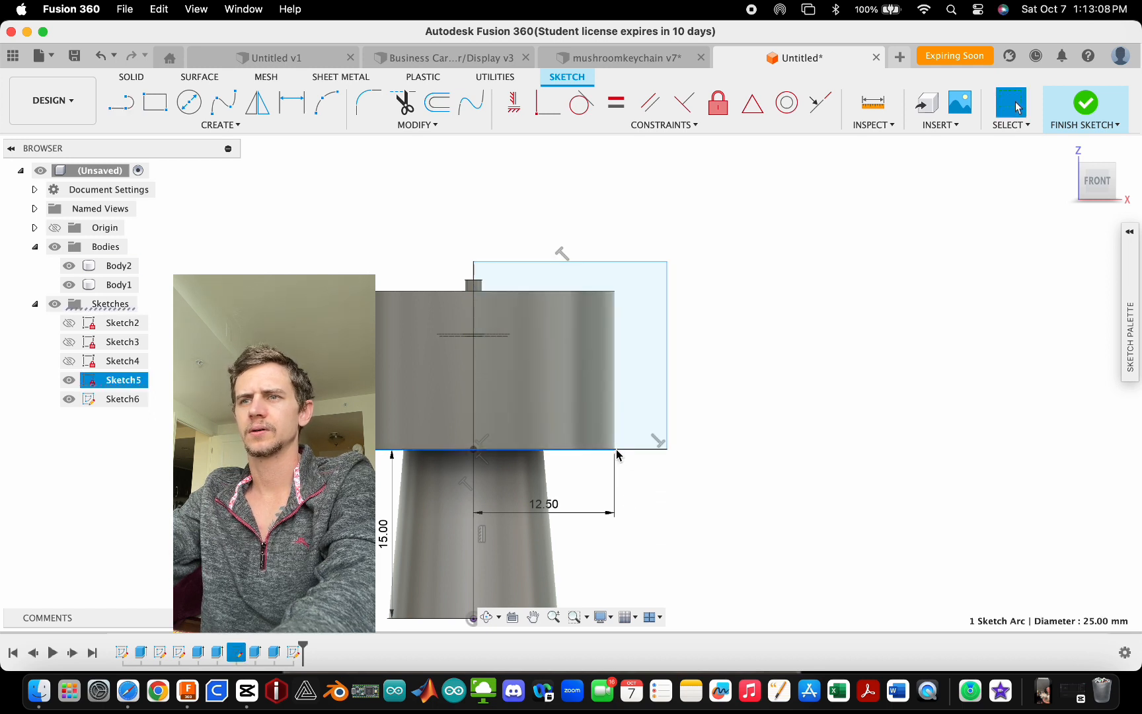
- Draw a 3-point arc from the line's outer end up to the axis at the collar top
click(617, 451)
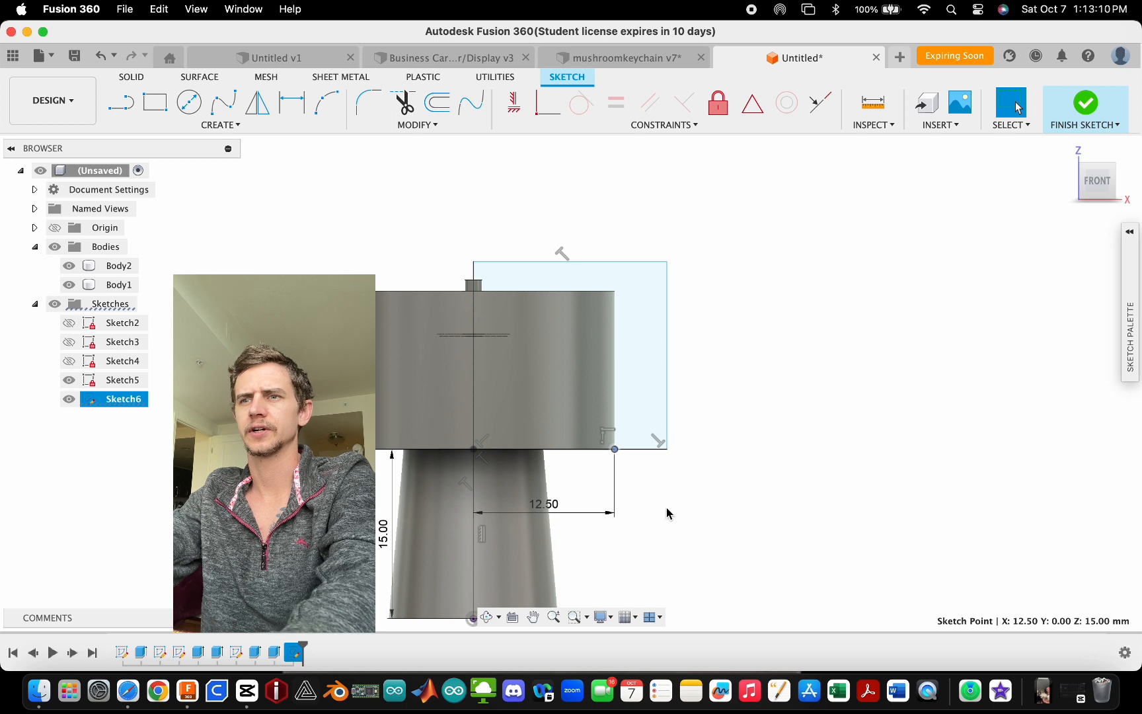
click(332, 97)
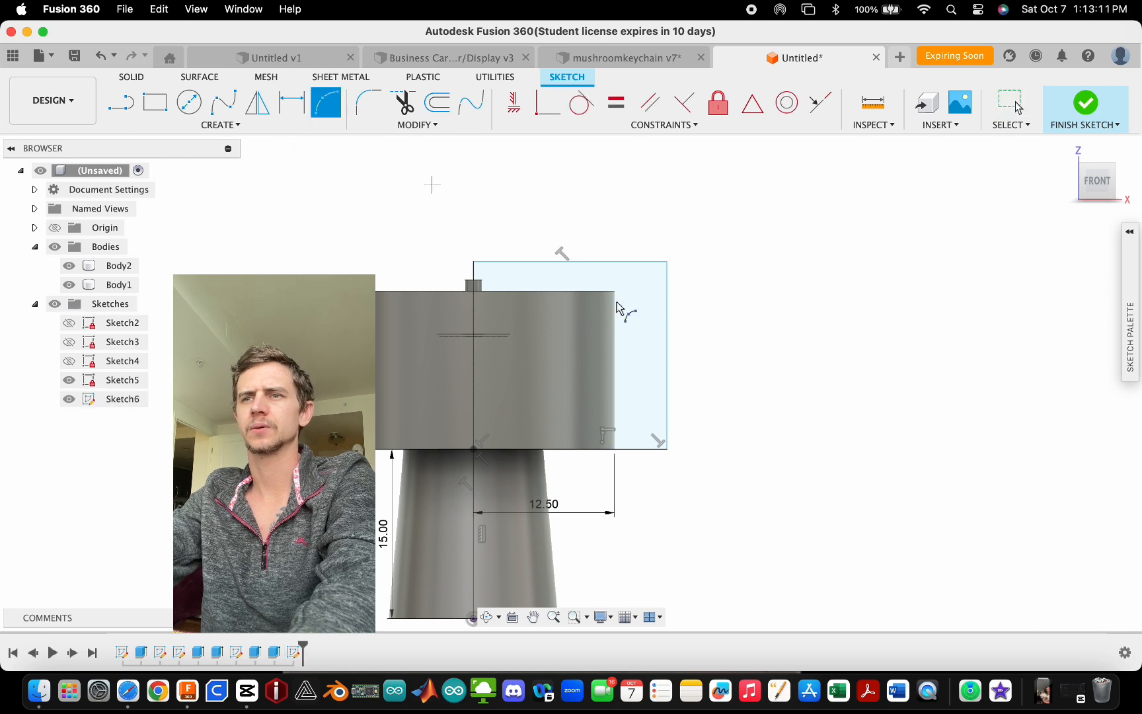
click(616, 449)
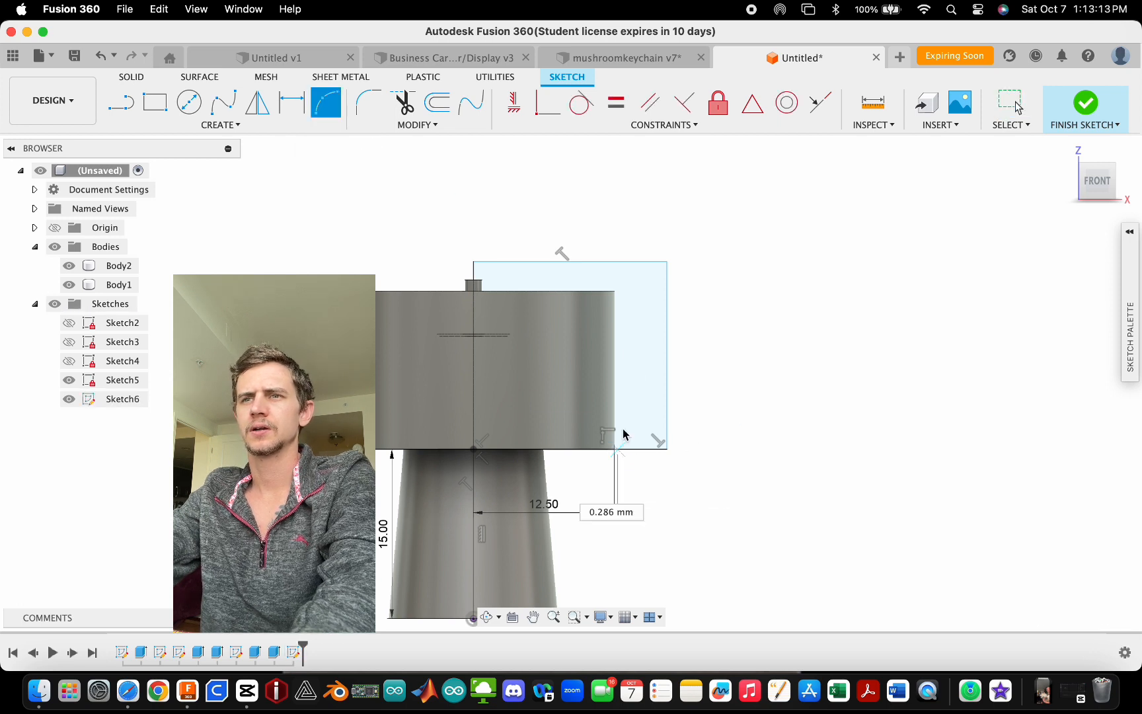
click(473, 290)
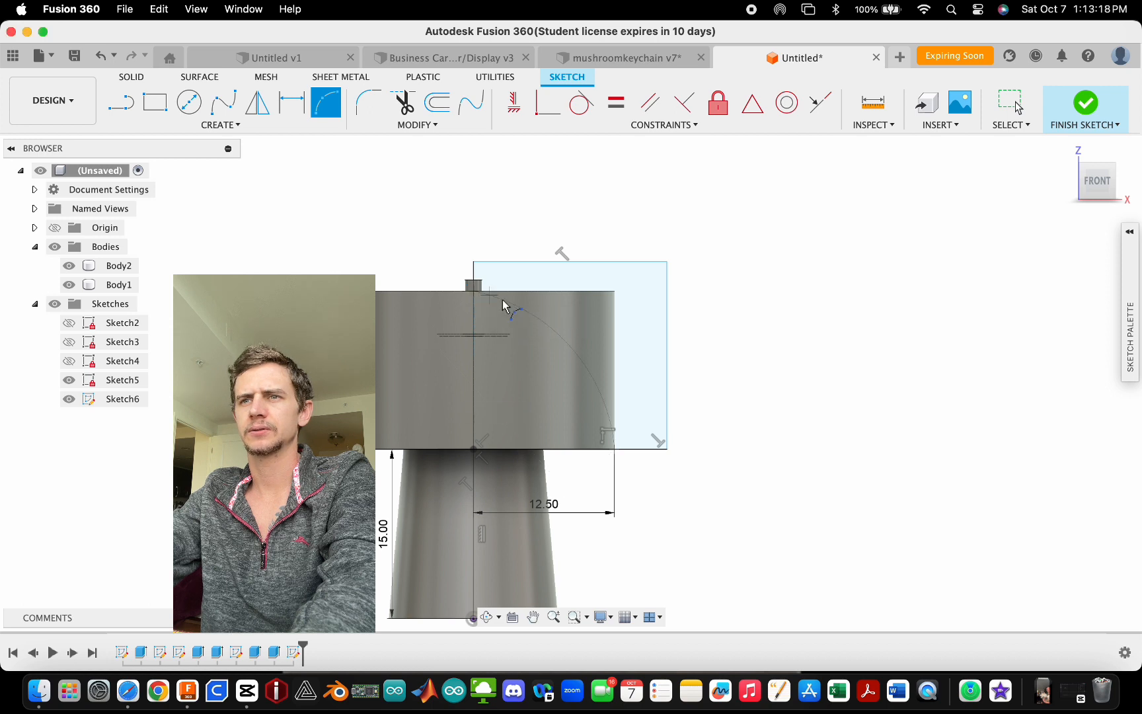
click(557, 325)
key(Escape)
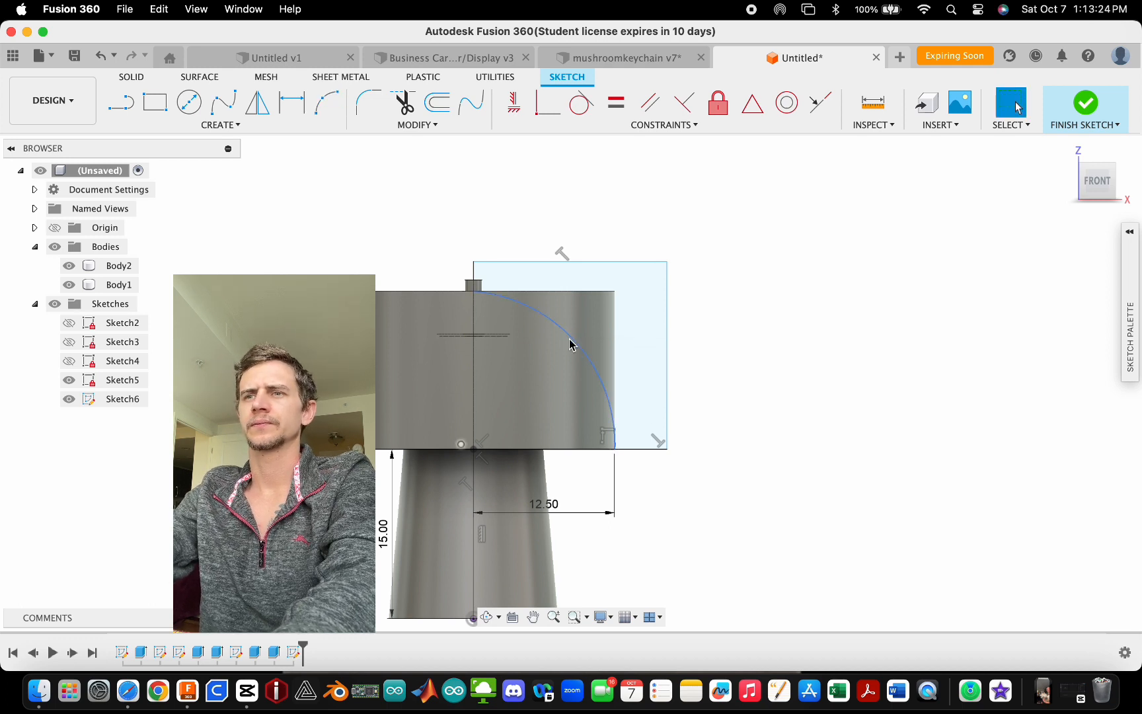
- Draw a vertical line up the axis from the collar base to the arc's upper end
scroll(474, 370, up, 3)
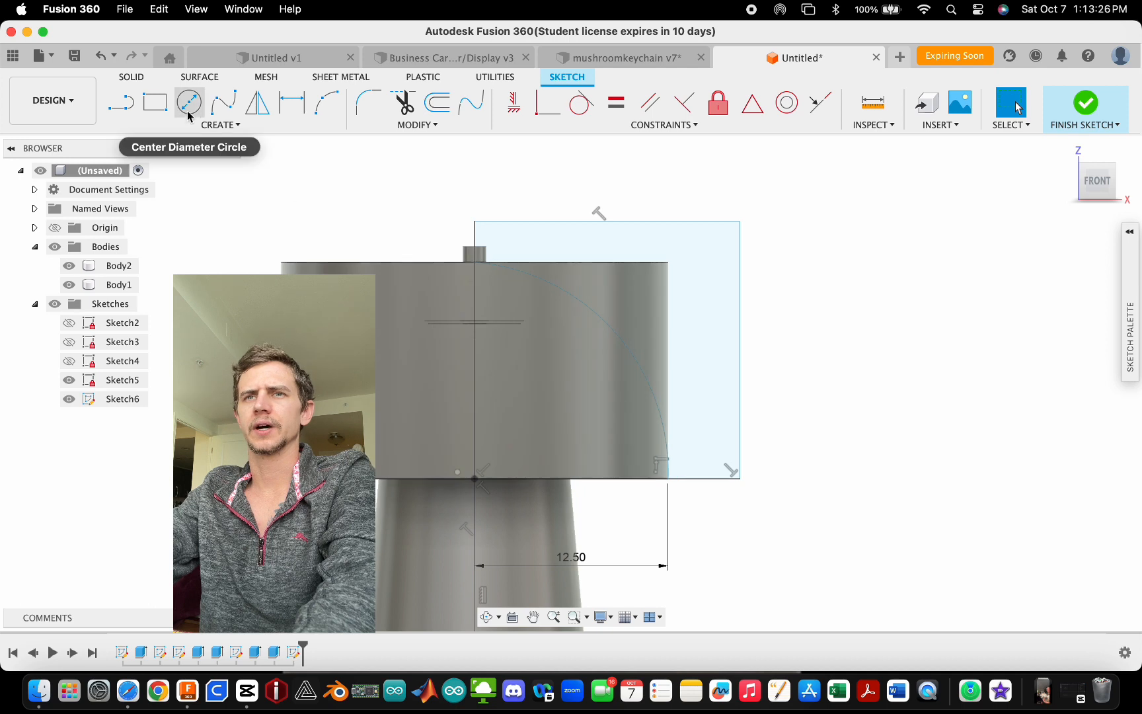
click(121, 103)
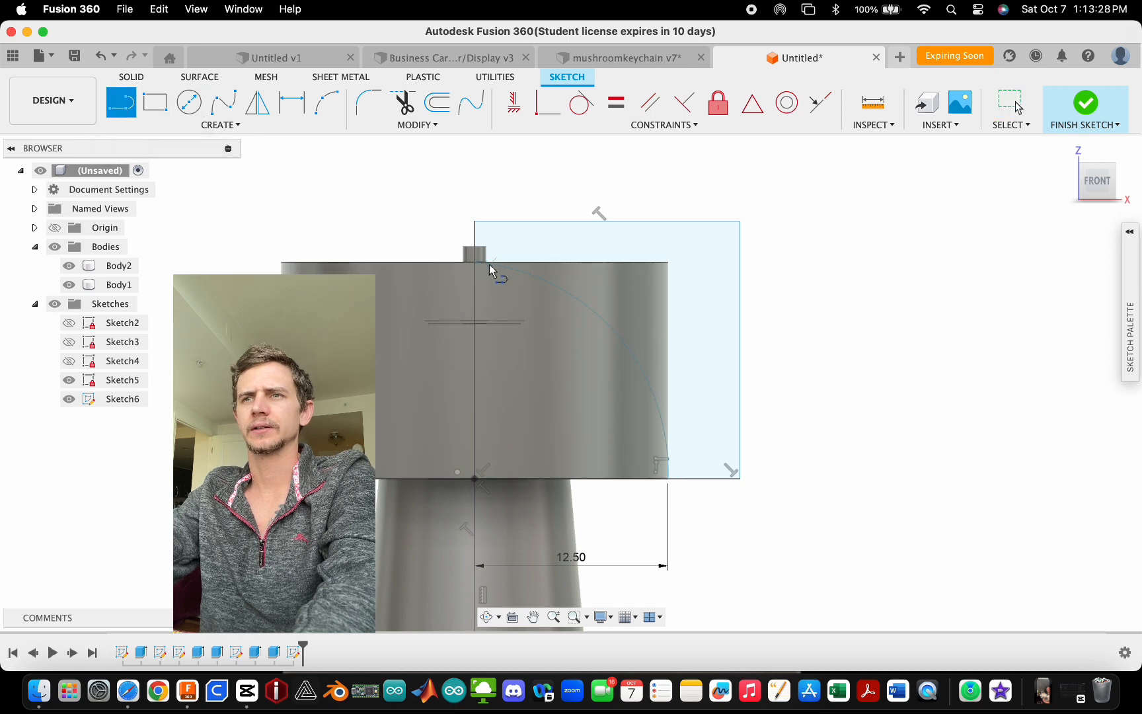
click(474, 478)
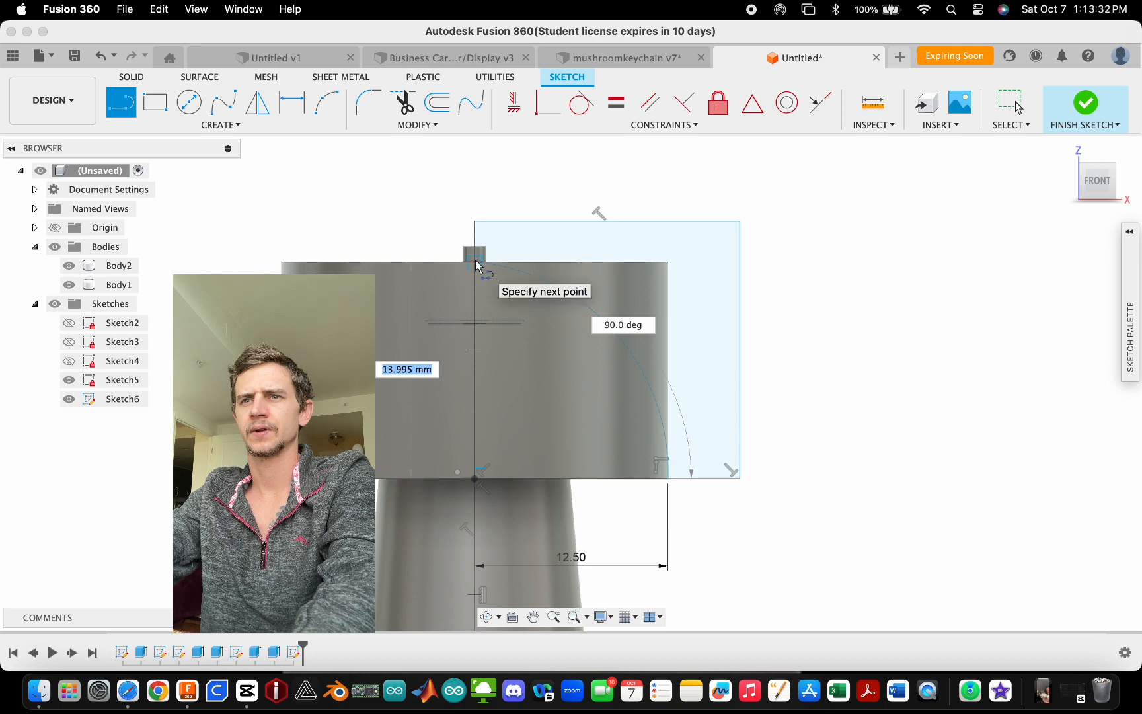
click(476, 260)
key(Escape)
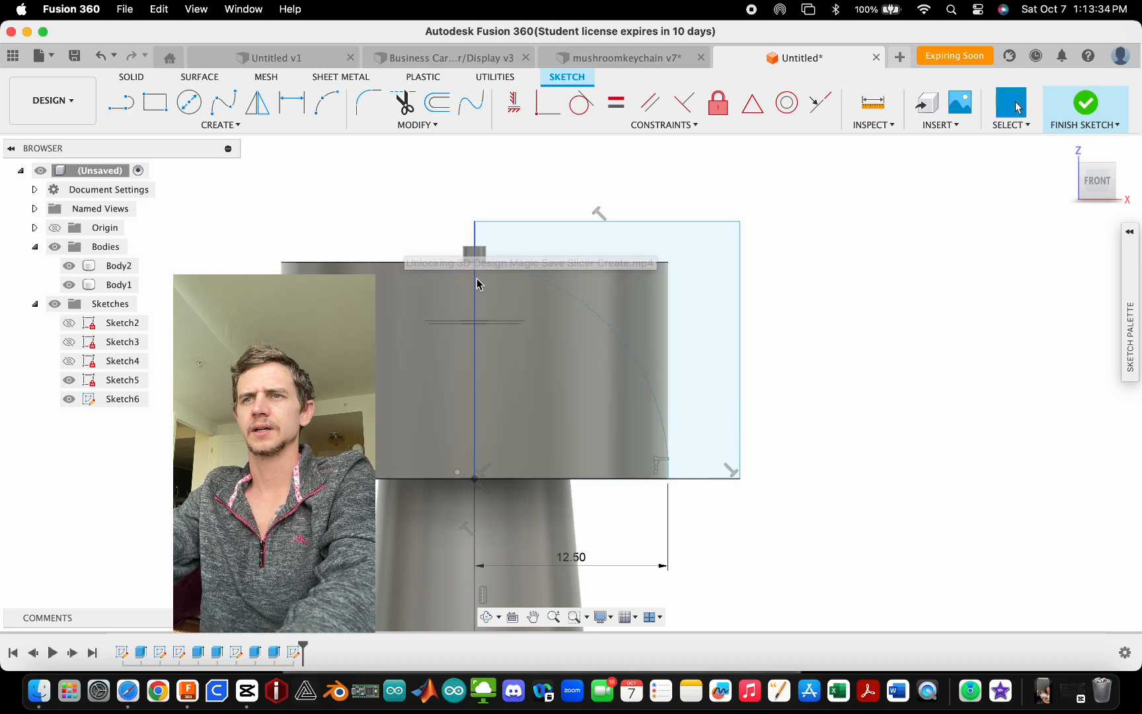
- Dimension the vertical axis line as 14 mm
click(475, 278)
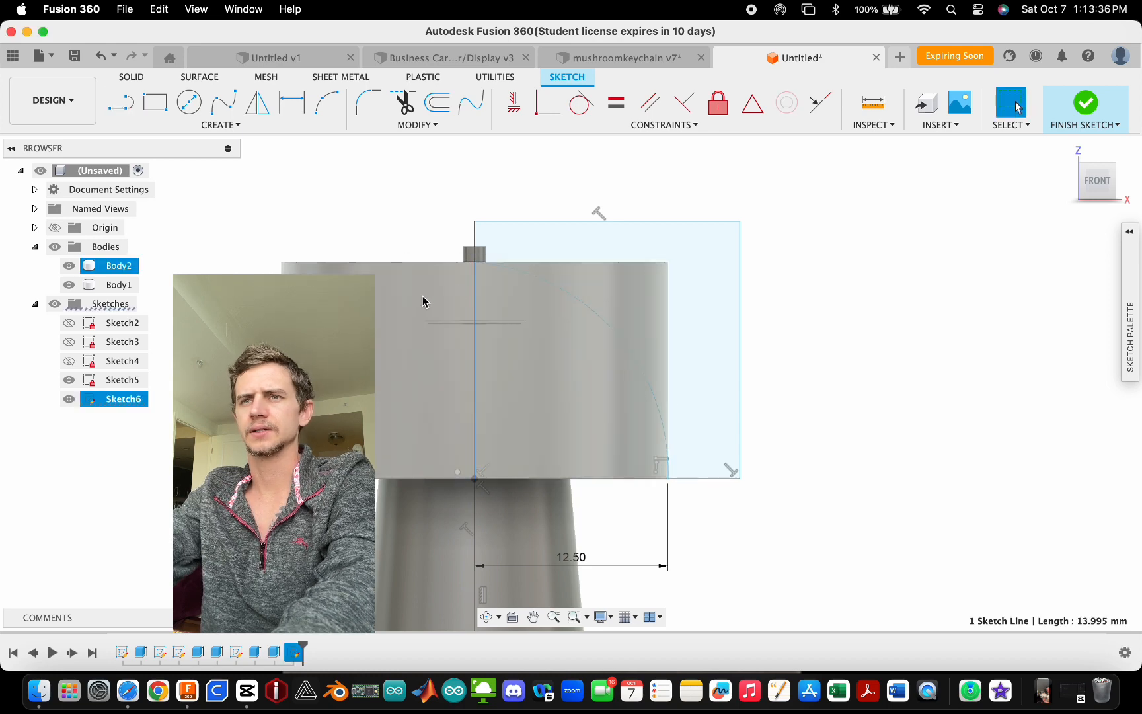
key(d)
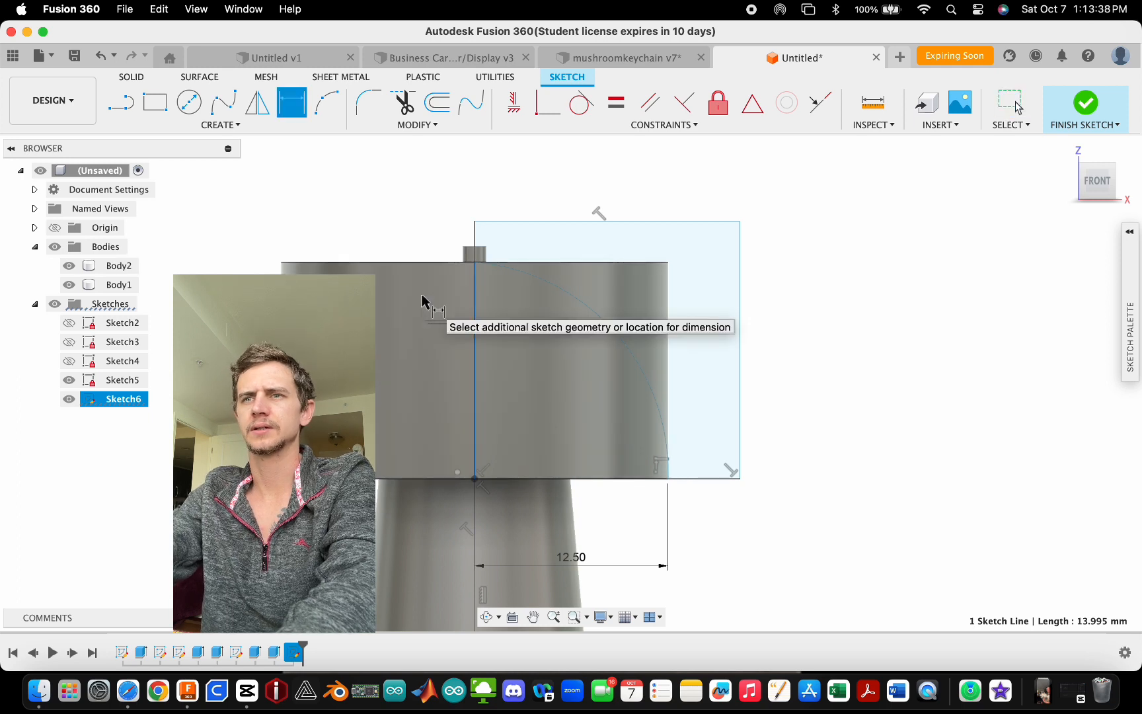
click(400, 238)
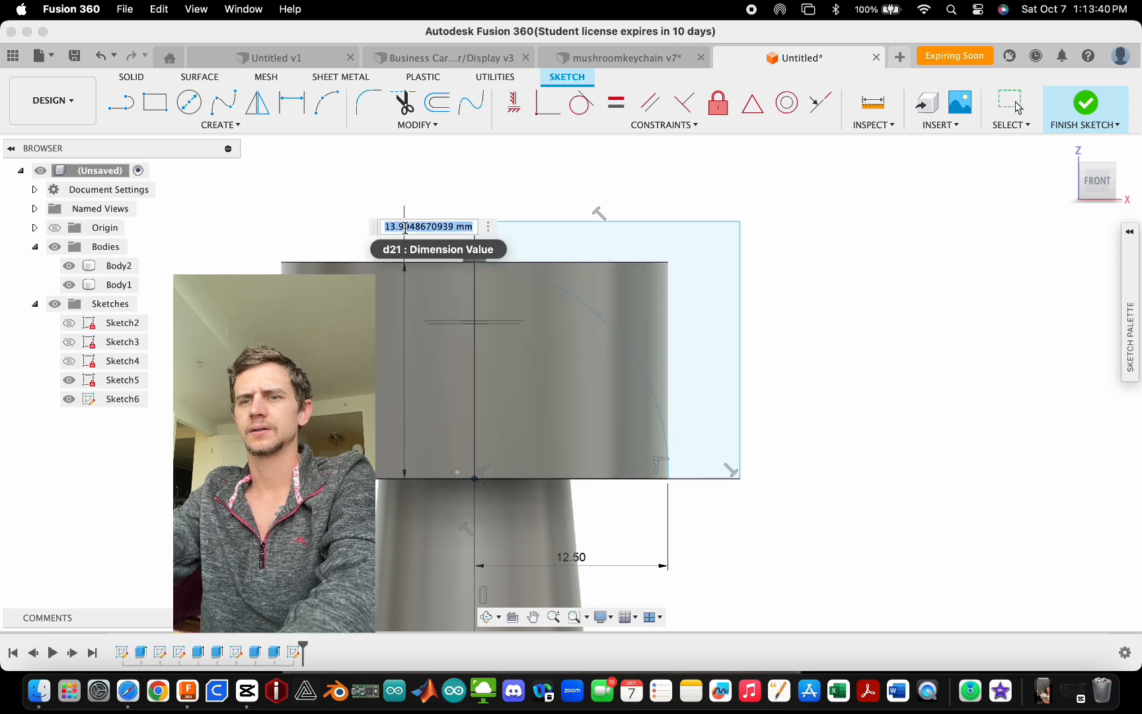
text(14)
key(Return)
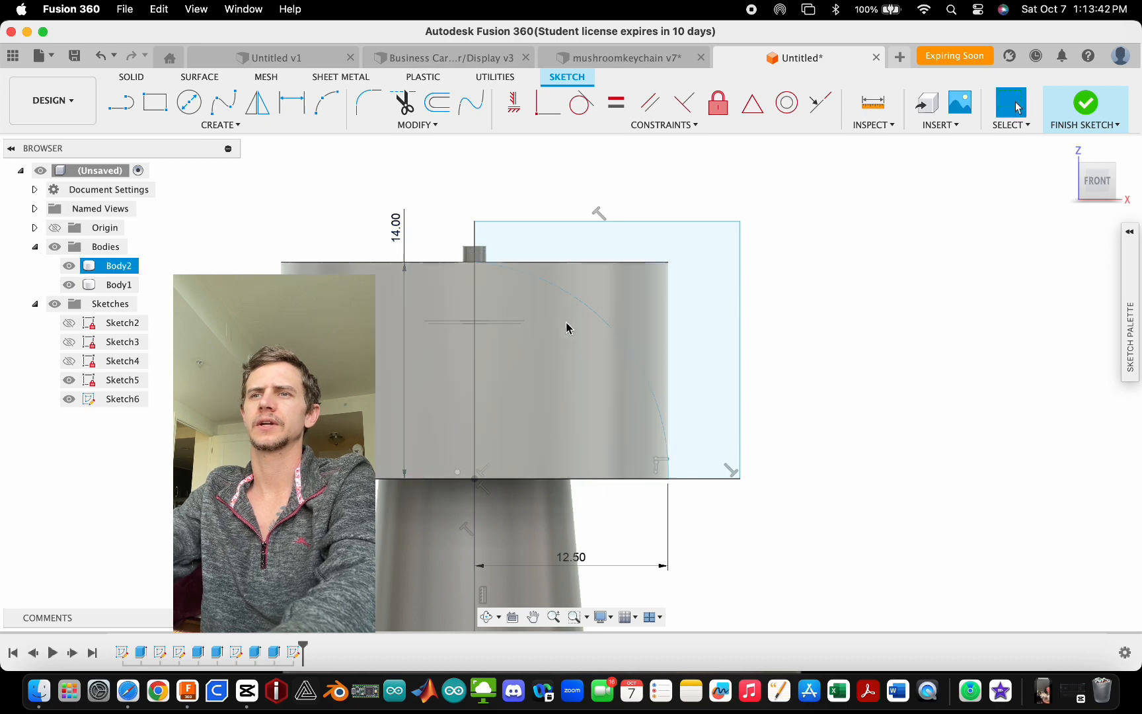
- Reshape the arc so it sweeps from the axis top down to the collar base corner
click(621, 306)
mouse_move(621, 306)
mouse_down()
mouse_move(788, 219)
mouse_move(576, 349)
mouse_move(443, 477)
mouse_move(512, 383)
mouse_move(693, 314)
mouse_move(591, 381)
mouse_move(594, 356)
mouse_move(511, 430)
mouse_up()
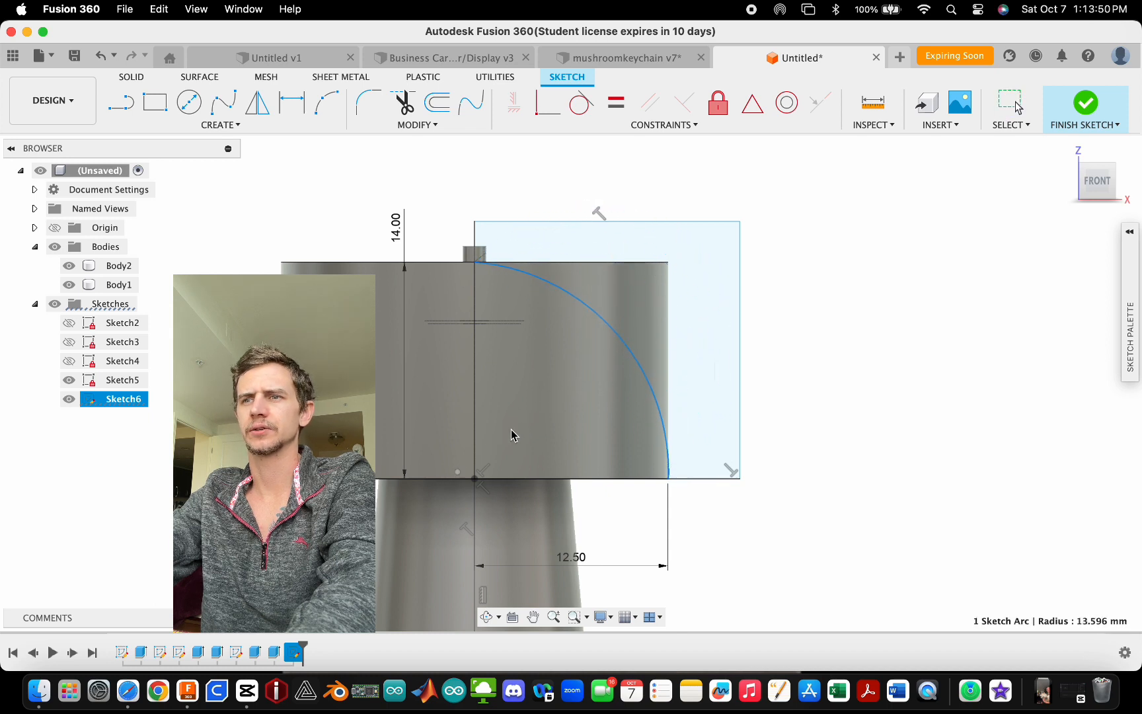
key(Escape)
- Draw a vertical line about 10 mm up from the collar base's outer corner and convert it to construction geometry
key(l)
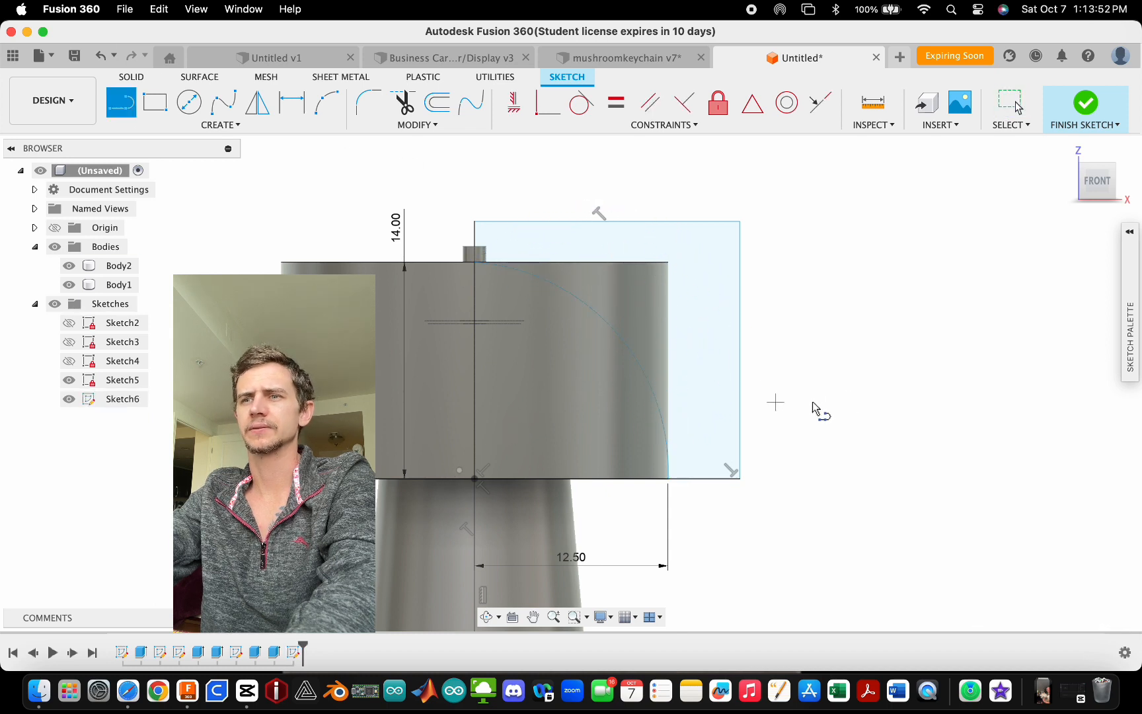
click(667, 479)
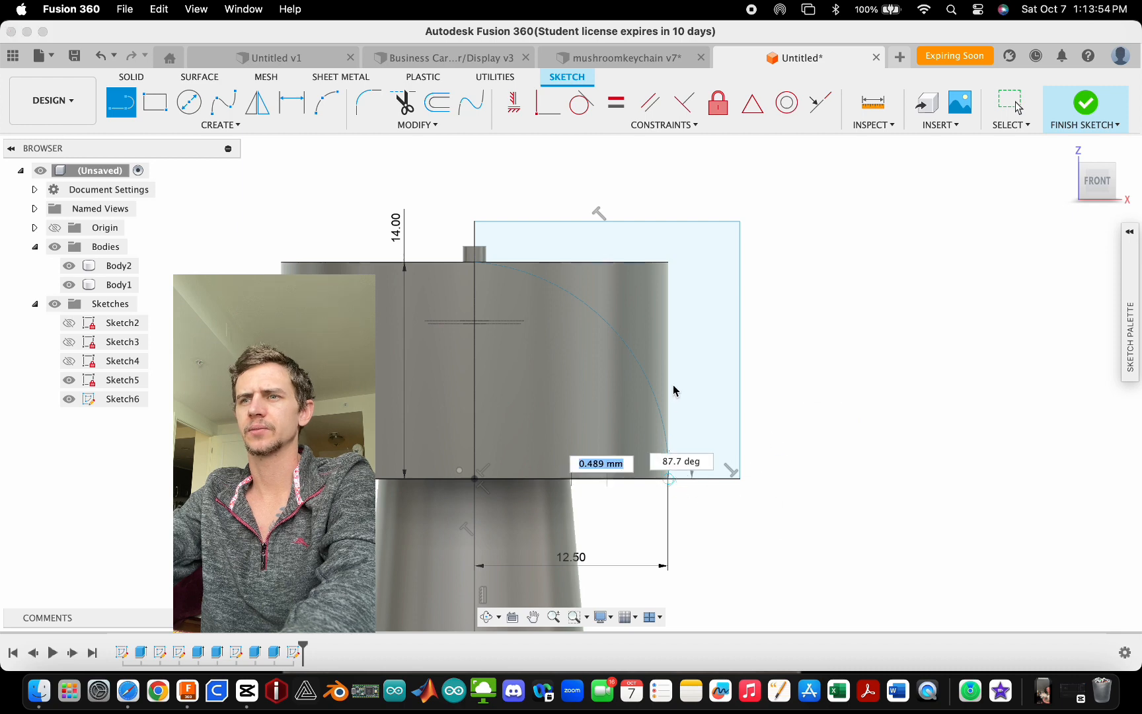
click(668, 322)
key(Escape)
click(667, 348)
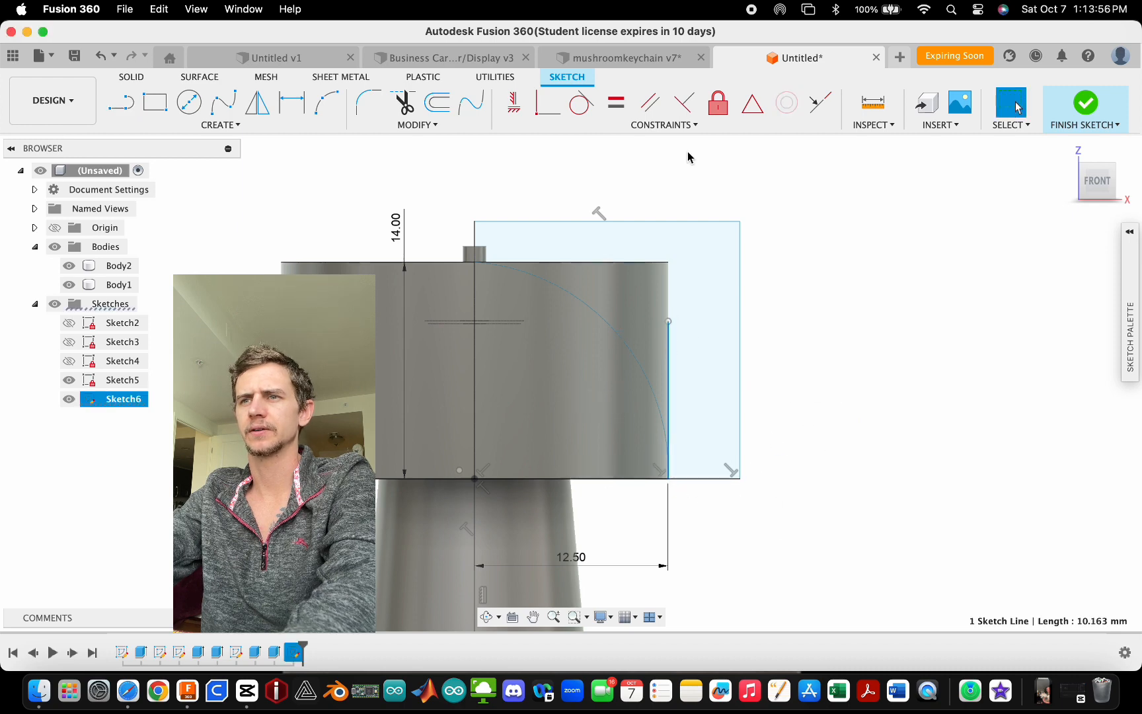
click(1134, 235)
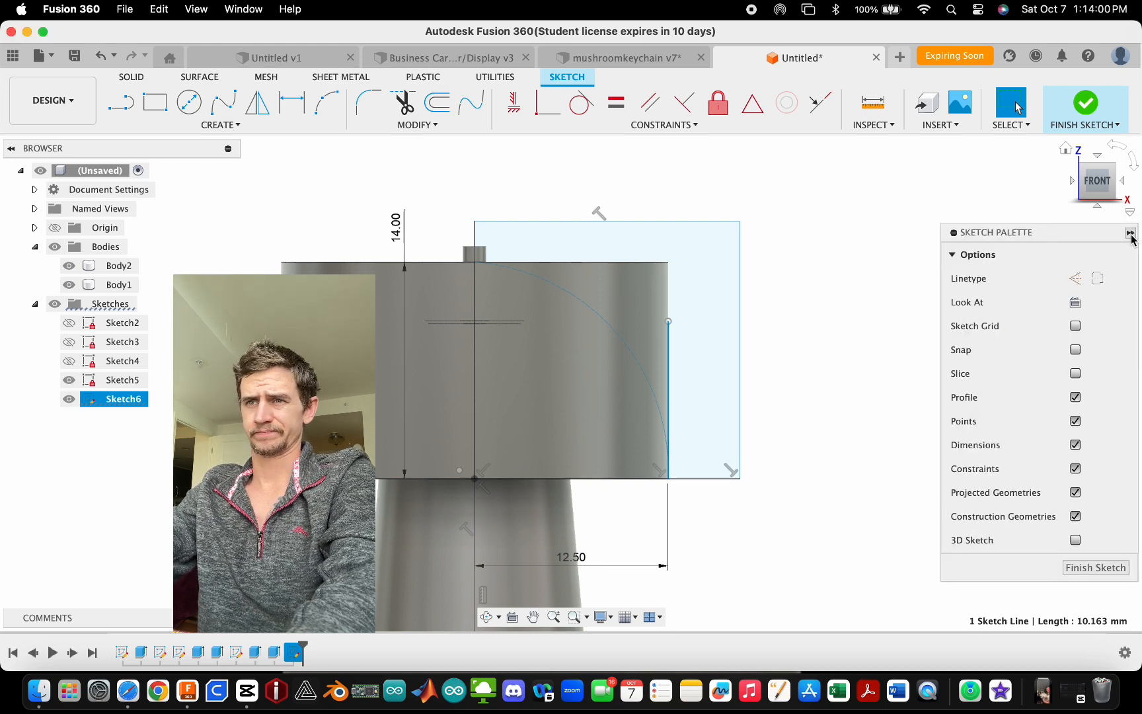
click(1078, 281)
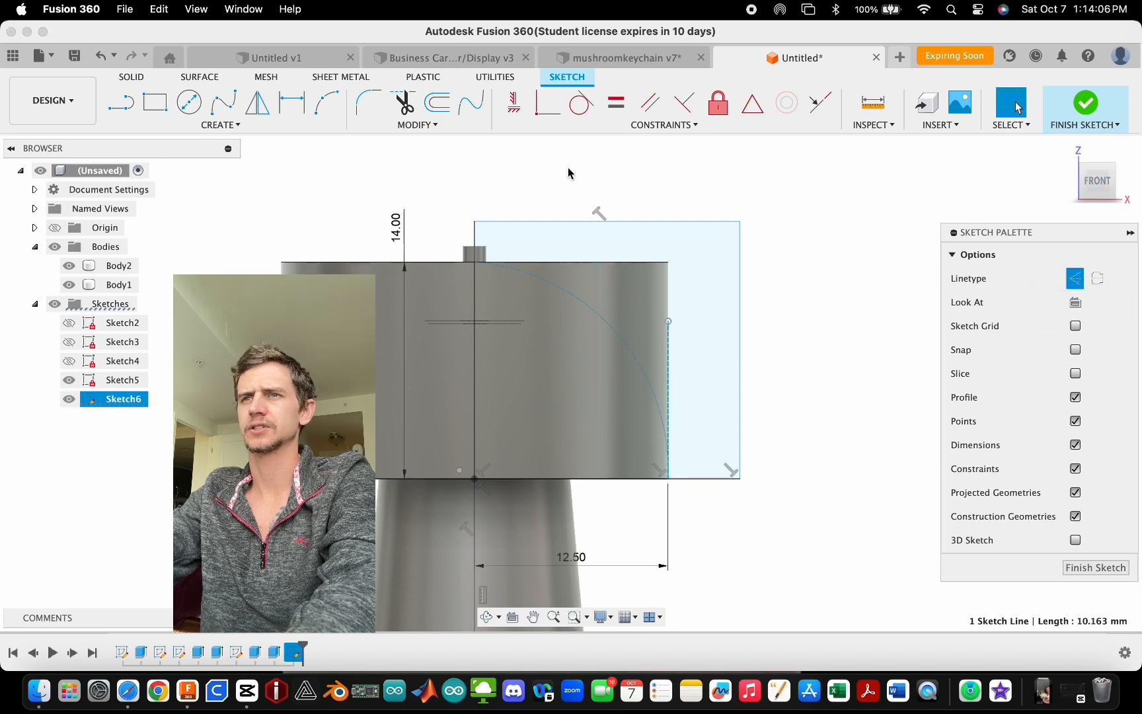
- Constrain the arc tangent to the vertical construction line at the collar's outer edge
click(580, 103)
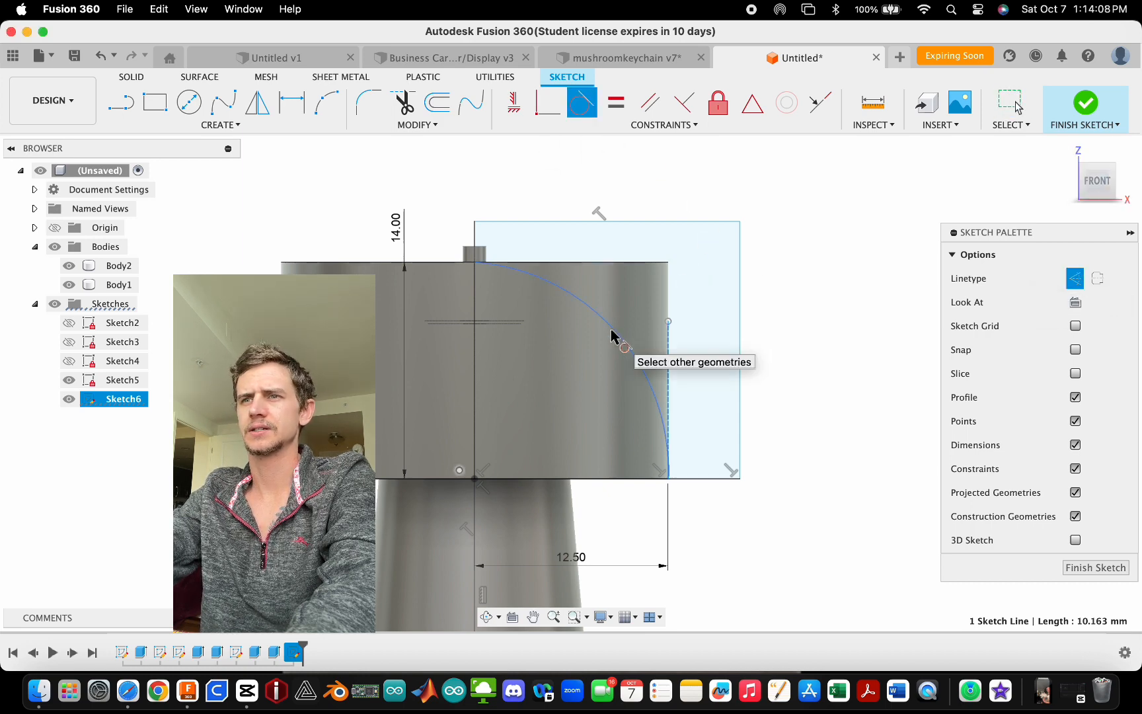
click(612, 337)
key(Escape)
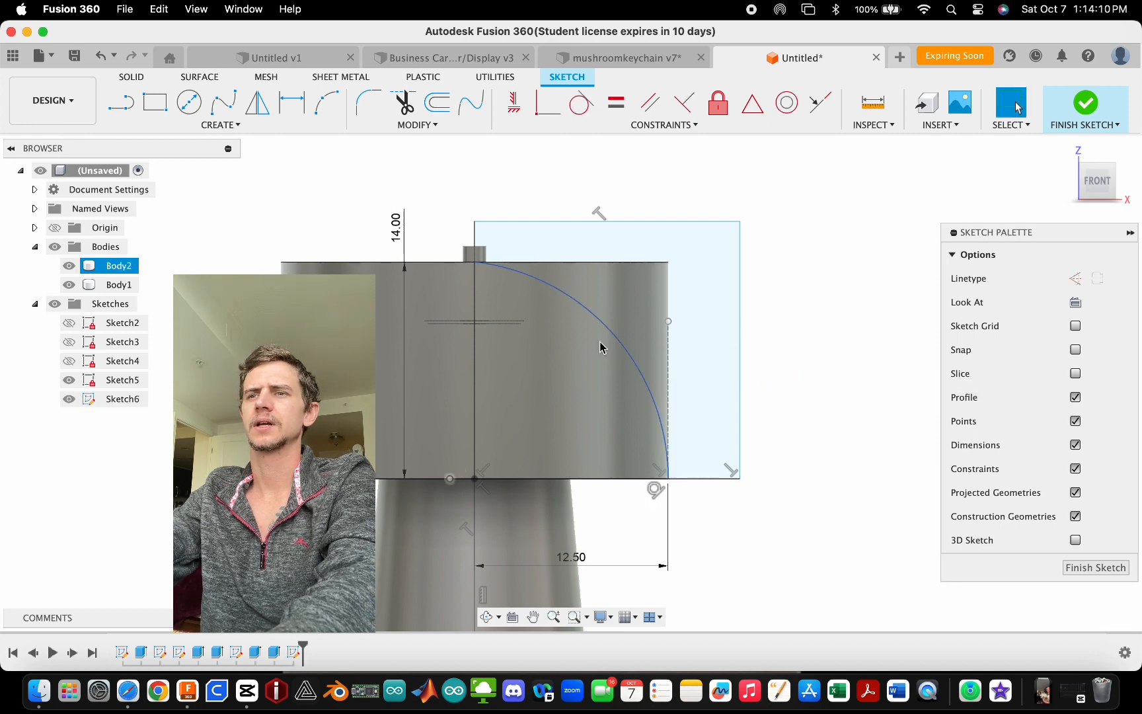
drag(575, 301, 609, 299)
click(815, 345)
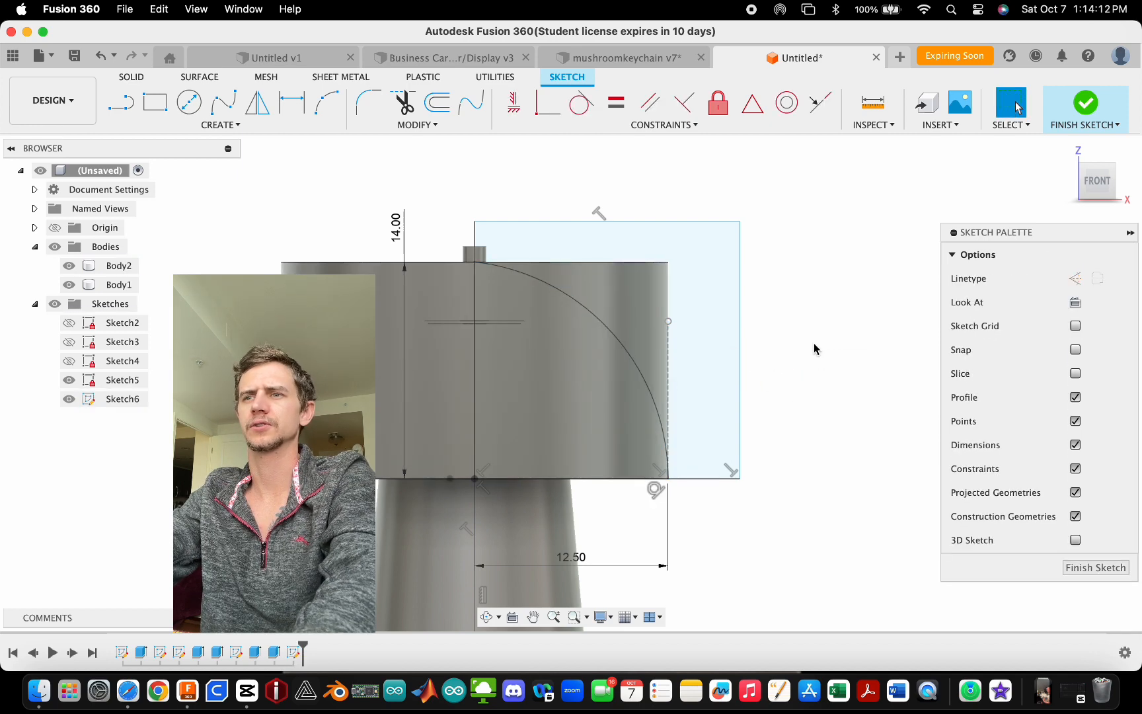
scroll(691, 323, down, 1)
scroll(691, 316, down, 3)
scroll(647, 379, up, 3)
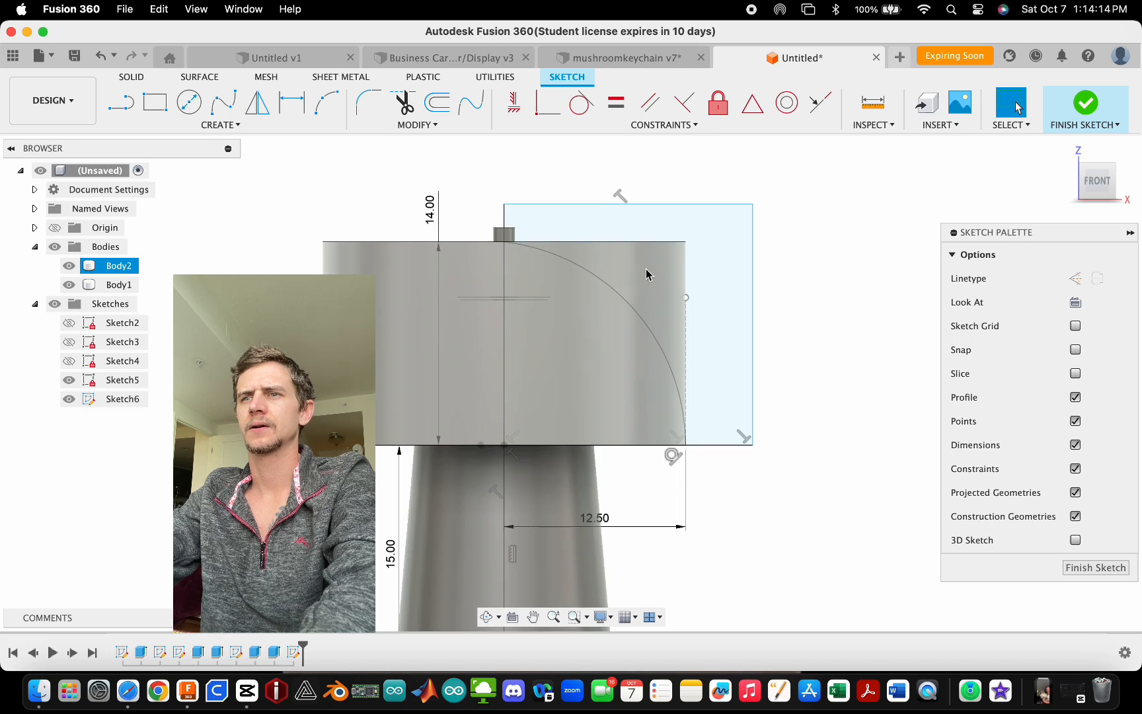
click(713, 250)
mouse_move(829, 296)
shift+middle_down()
mouse_move(793, 325)
mouse_move(795, 288)
mouse_move(815, 280)
mouse_move(825, 290)
shift+middle_up()
click(132, 411)
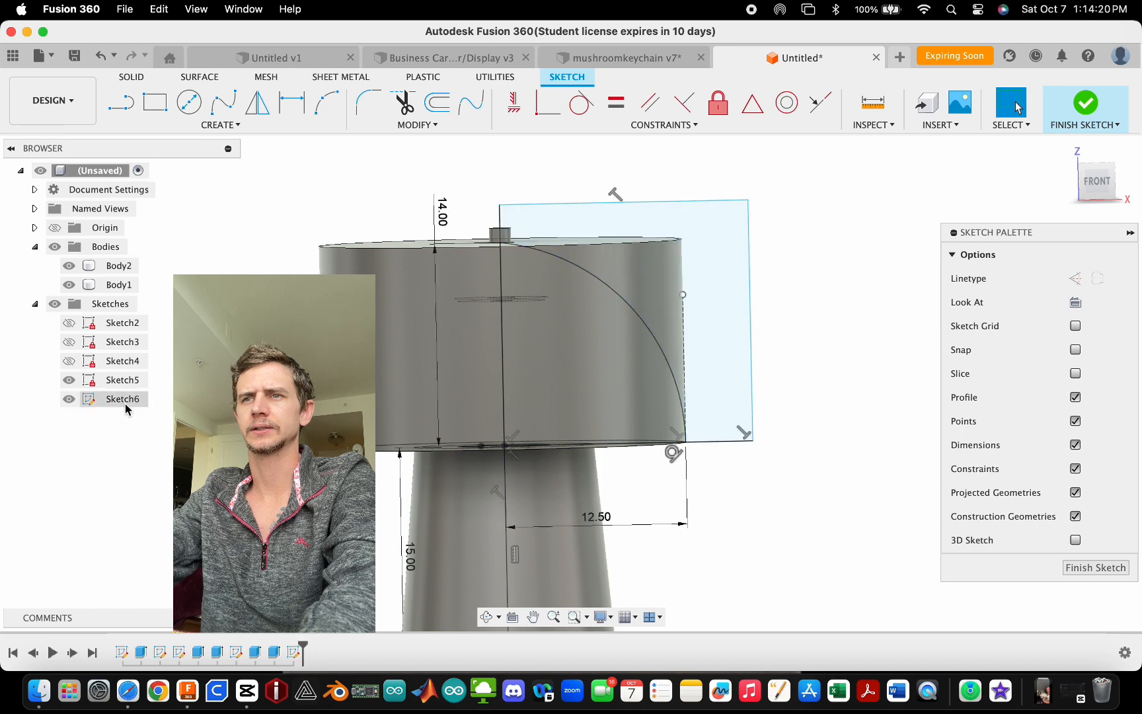
scroll(521, 247, up, 10)
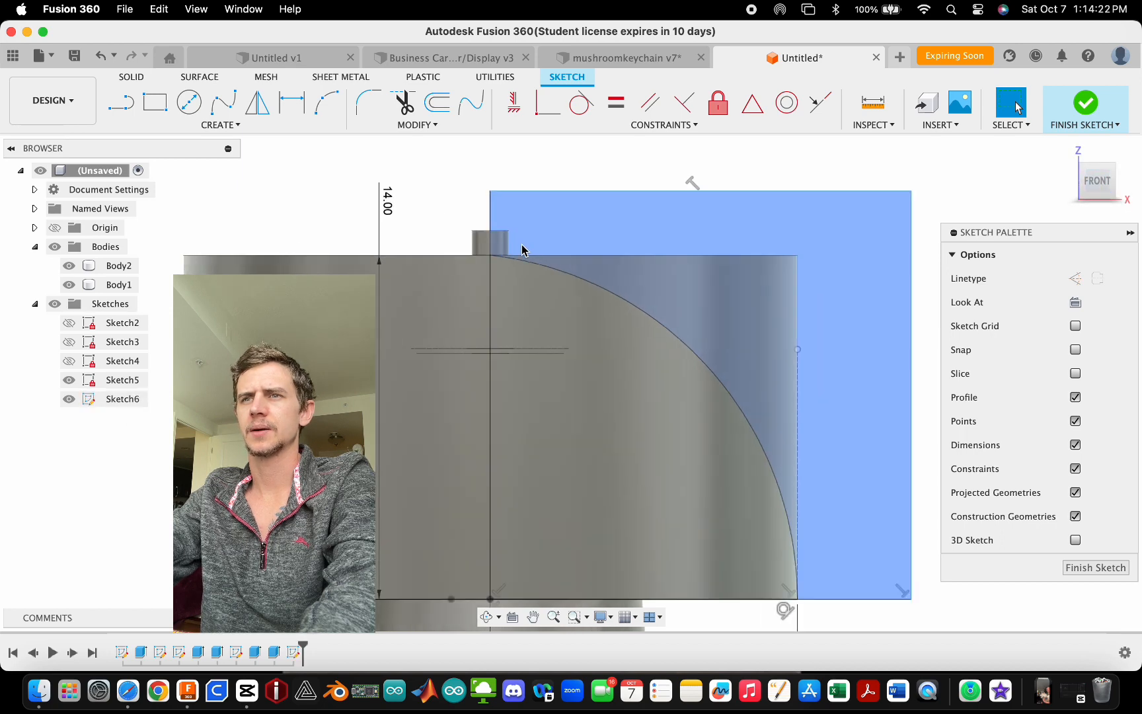
click(121, 102)
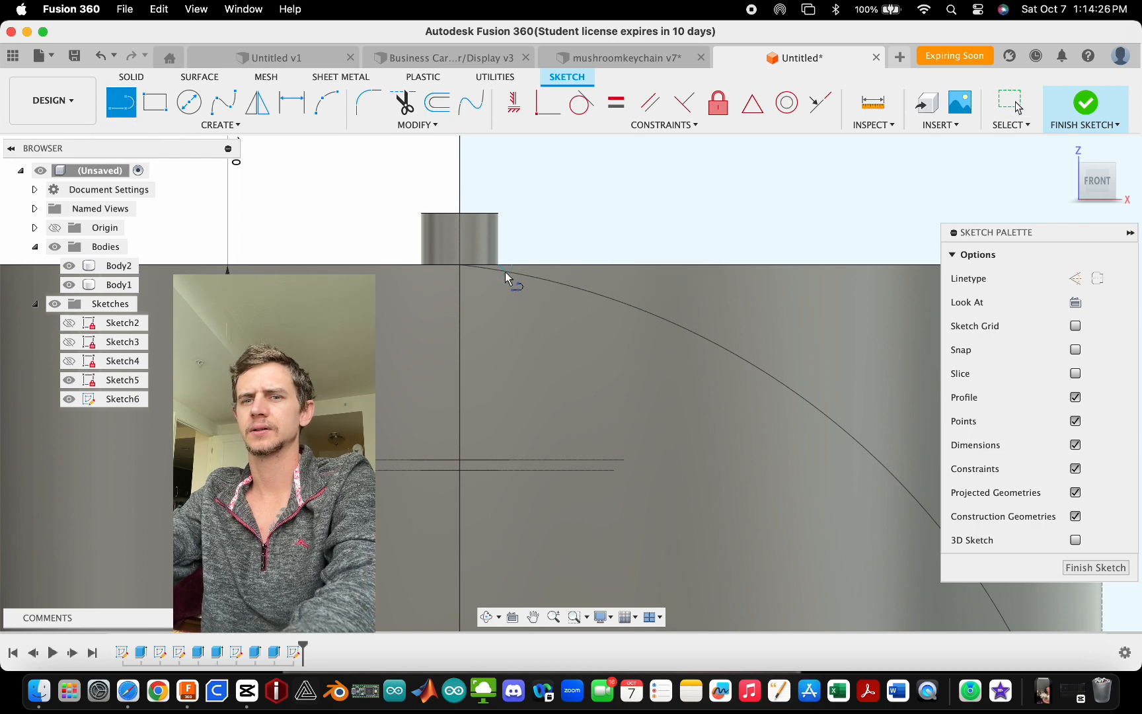
key(Escape)
scroll(474, 259, down, 2)
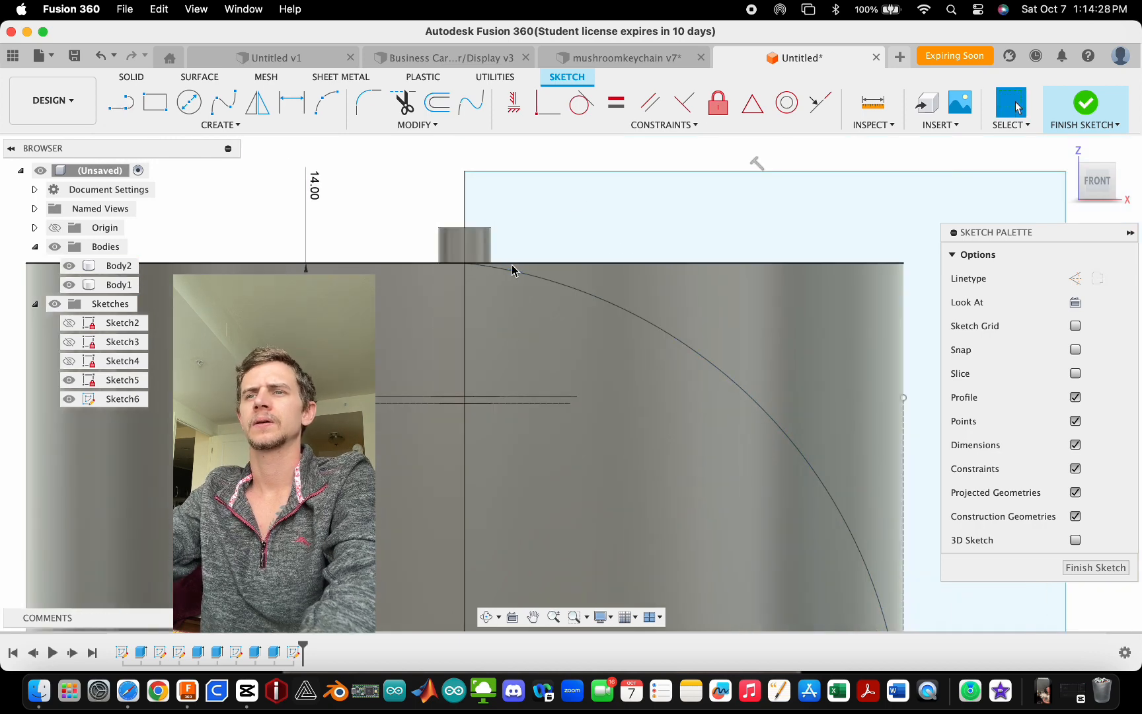
scroll(513, 268, down, 1)
scroll(510, 266, up, 2)
click(512, 276)
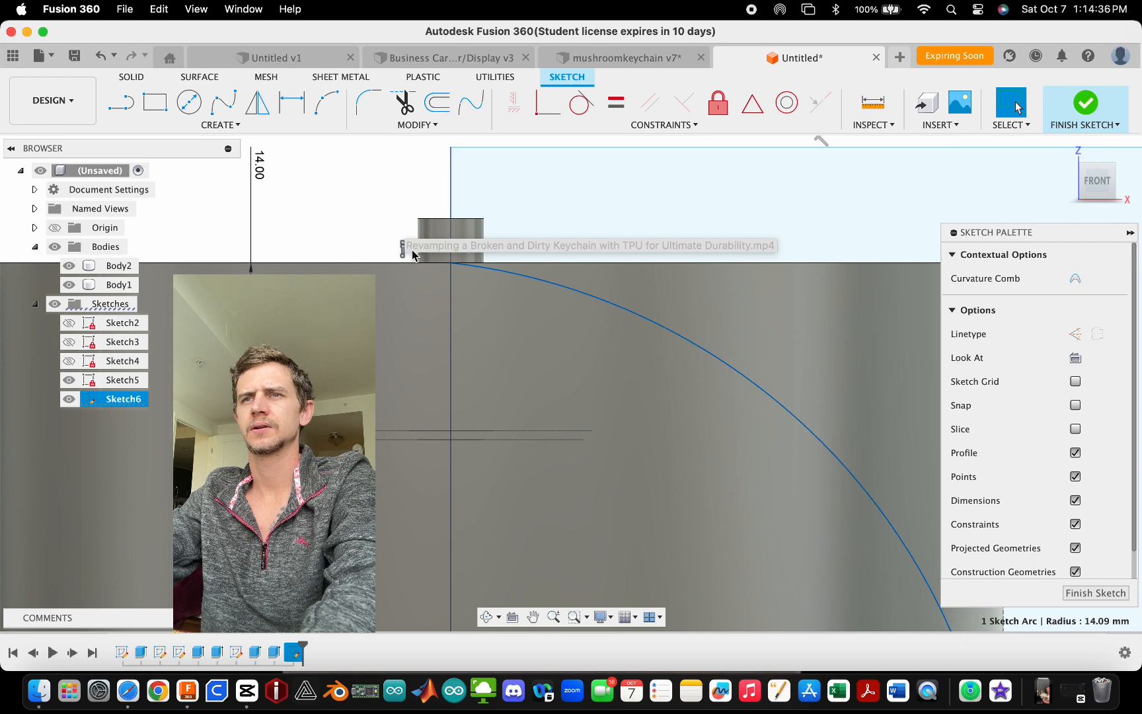
key(Escape)
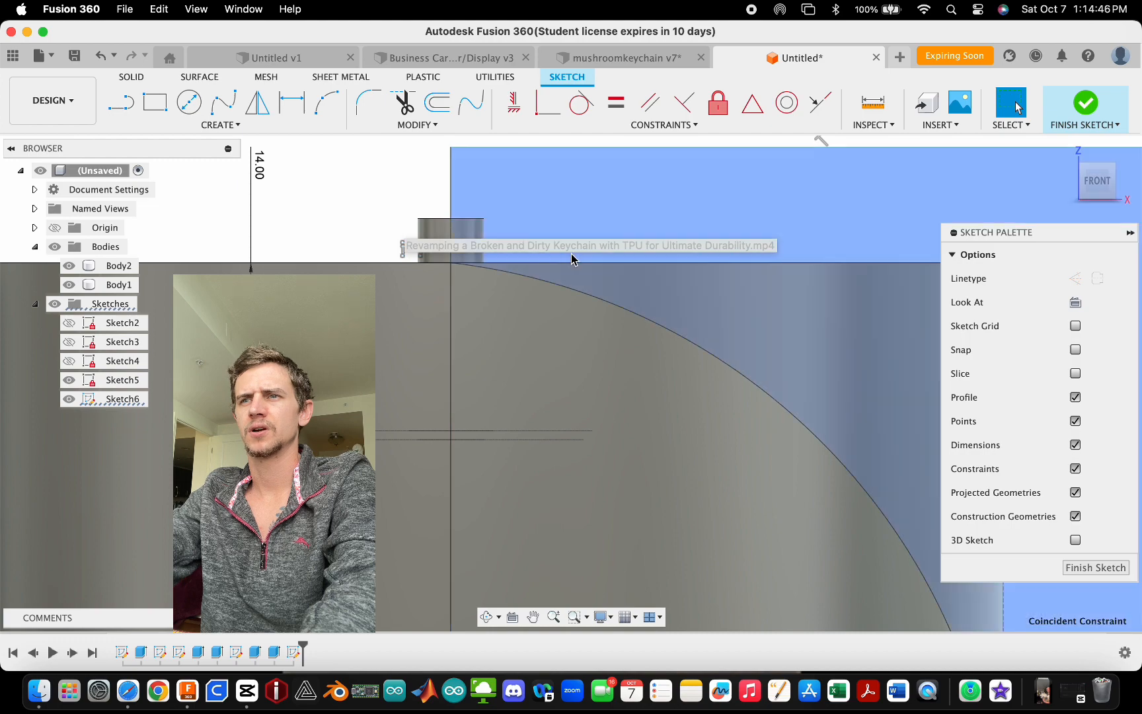
click(521, 362)
key(ctrl+Up)
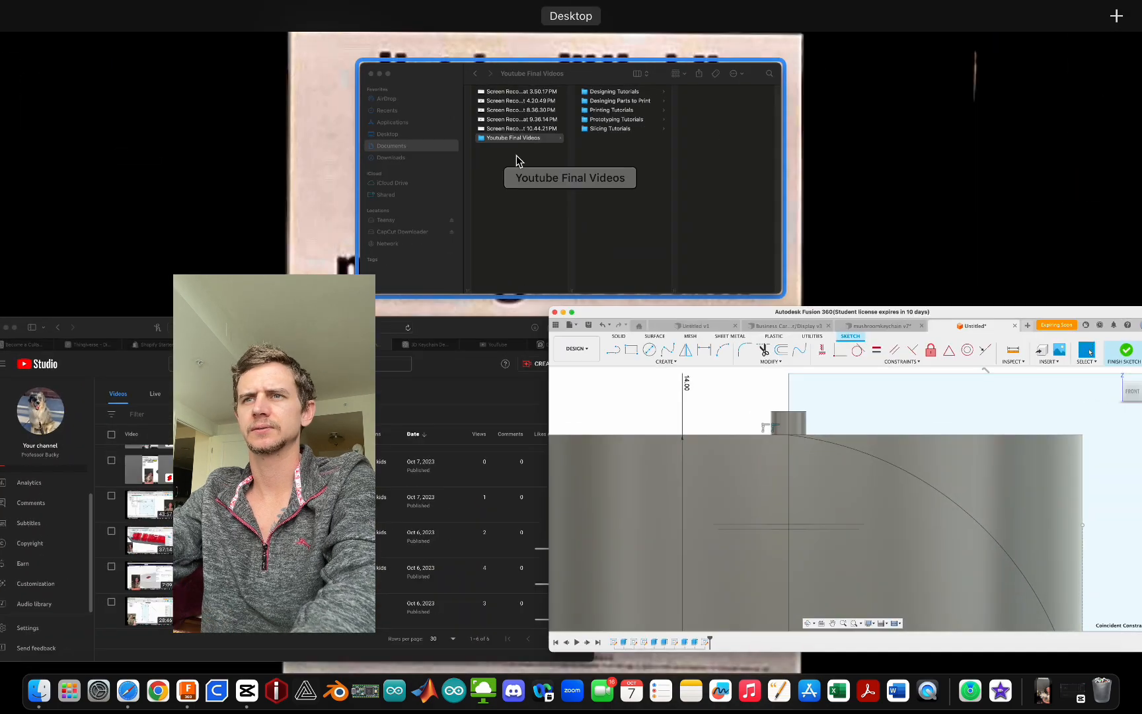
click(517, 158)
click(225, 116)
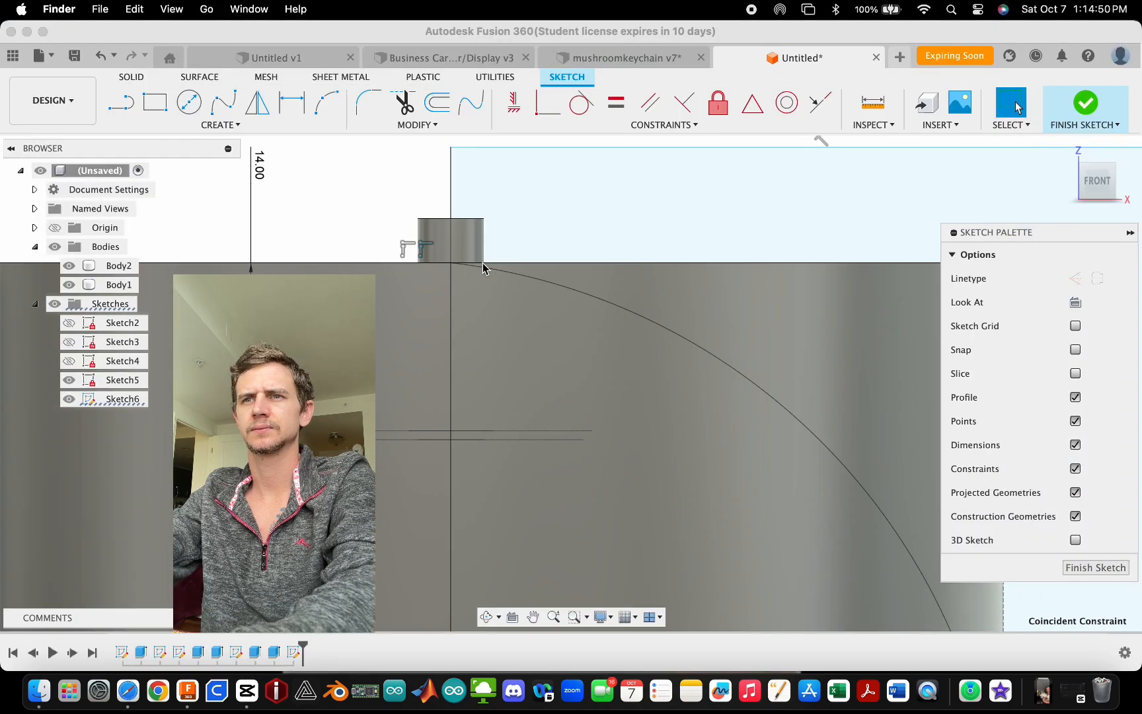
key(ctrl+Up)
click(529, 370)
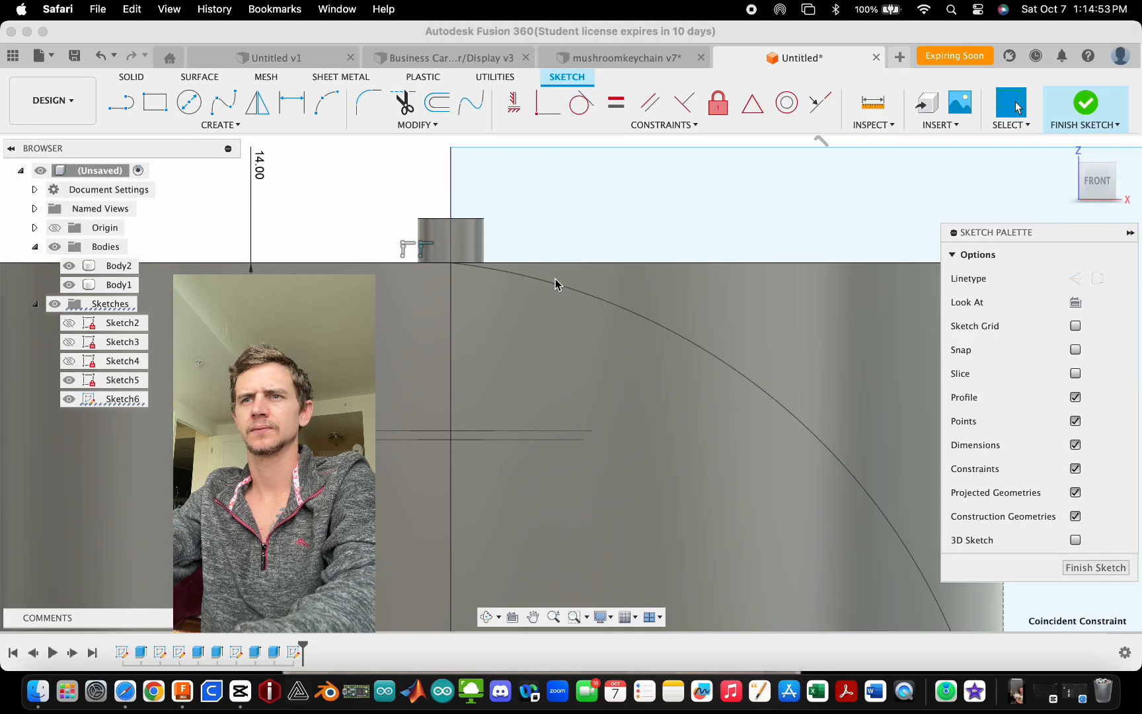
click(415, 229)
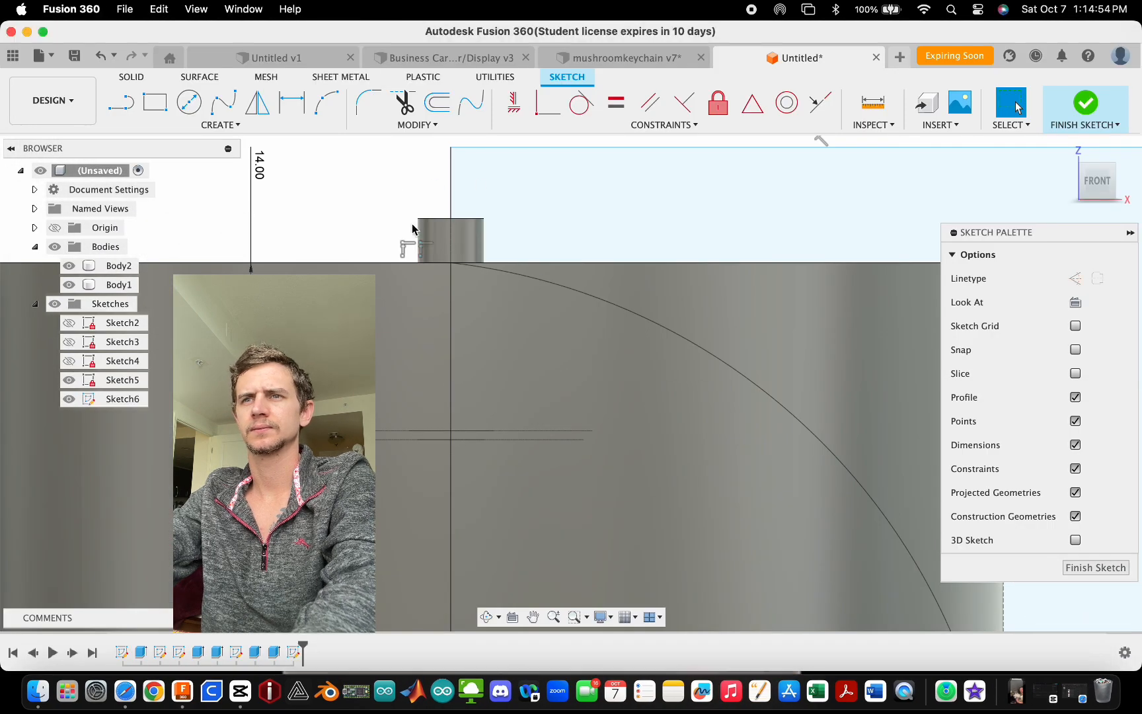
scroll(423, 229, down, 4)
scroll(460, 199, up, 4)
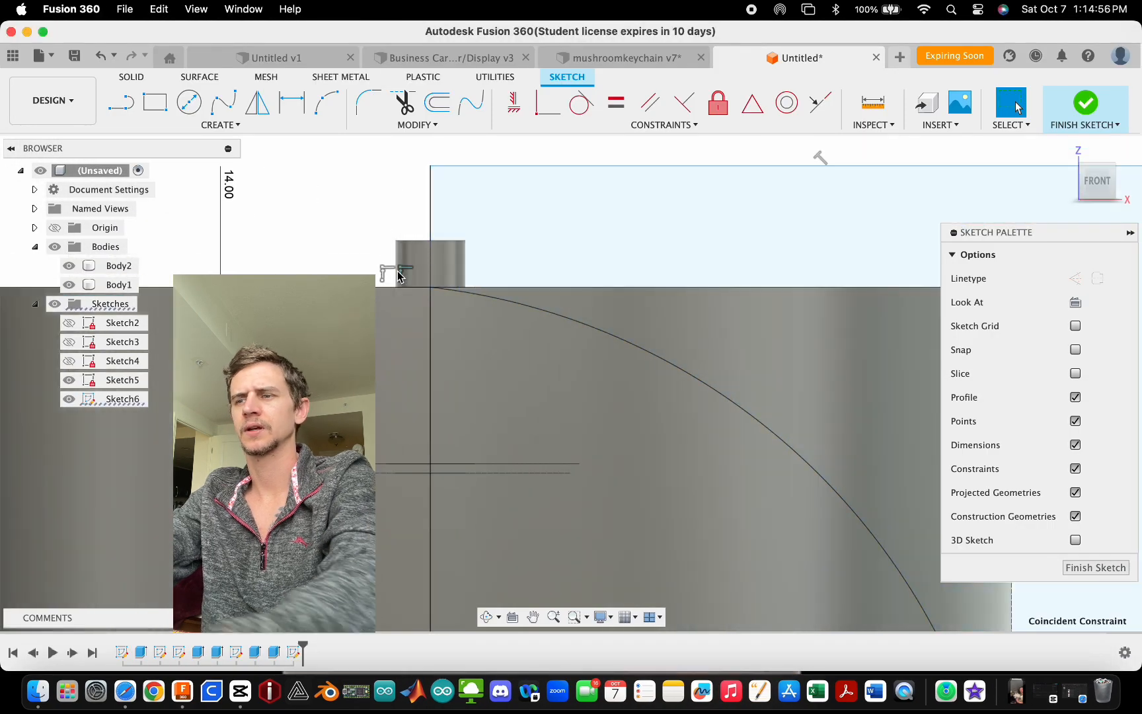
- Draw a 1 mm horizontal line from the axis at the collar top and reattach the arc's upper end to its outer end
mouse_move(431, 289)
mouse_down()
mouse_move(436, 259)
mouse_move(479, 286)
mouse_move(584, 225)
mouse_move(571, 220)
mouse_up()
scroll(428, 229, down, 4)
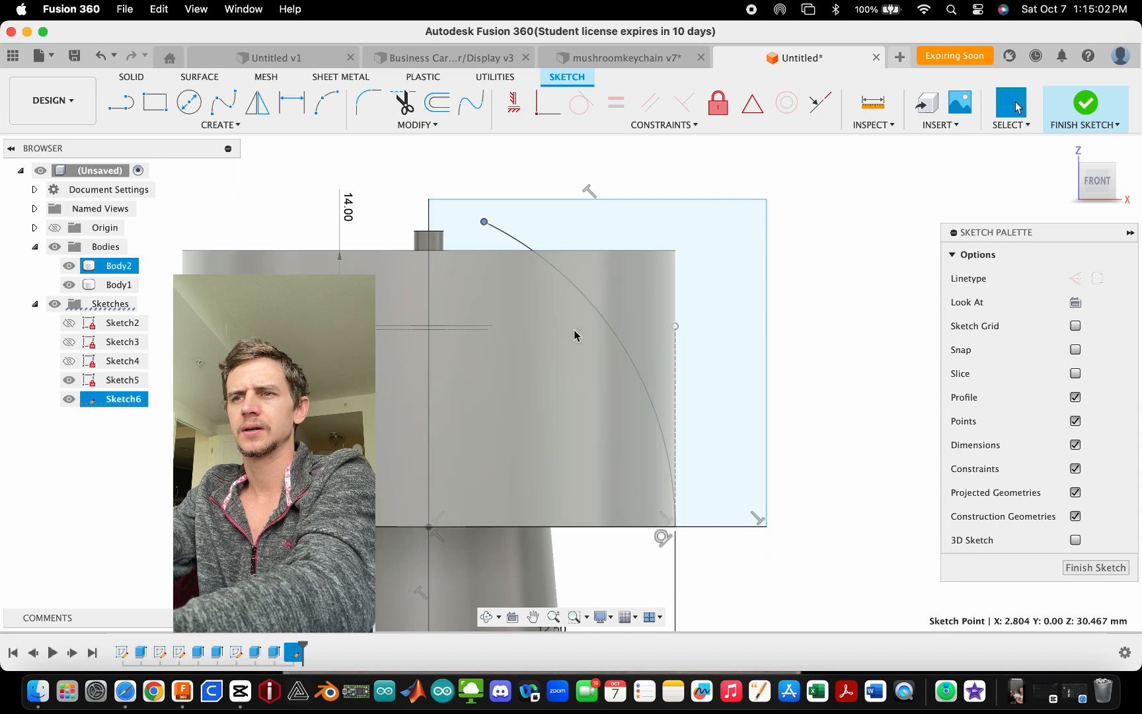
scroll(515, 246, up, 3)
click(366, 201)
scroll(389, 208, up, 5)
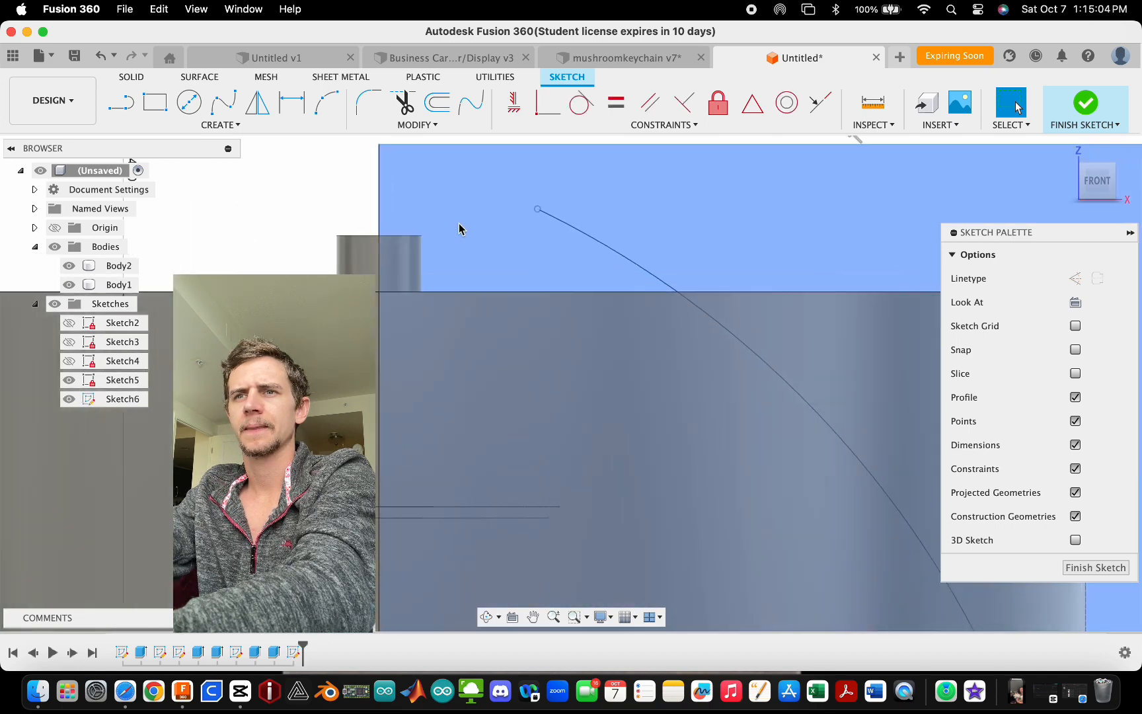
click(125, 107)
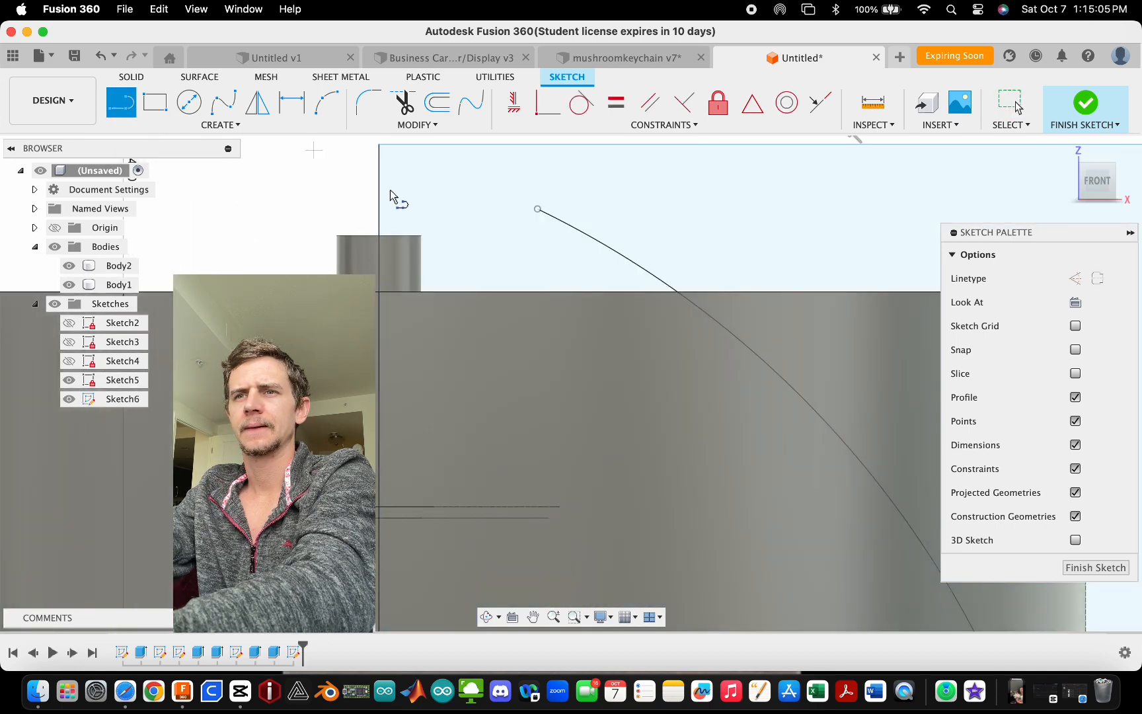
click(380, 293)
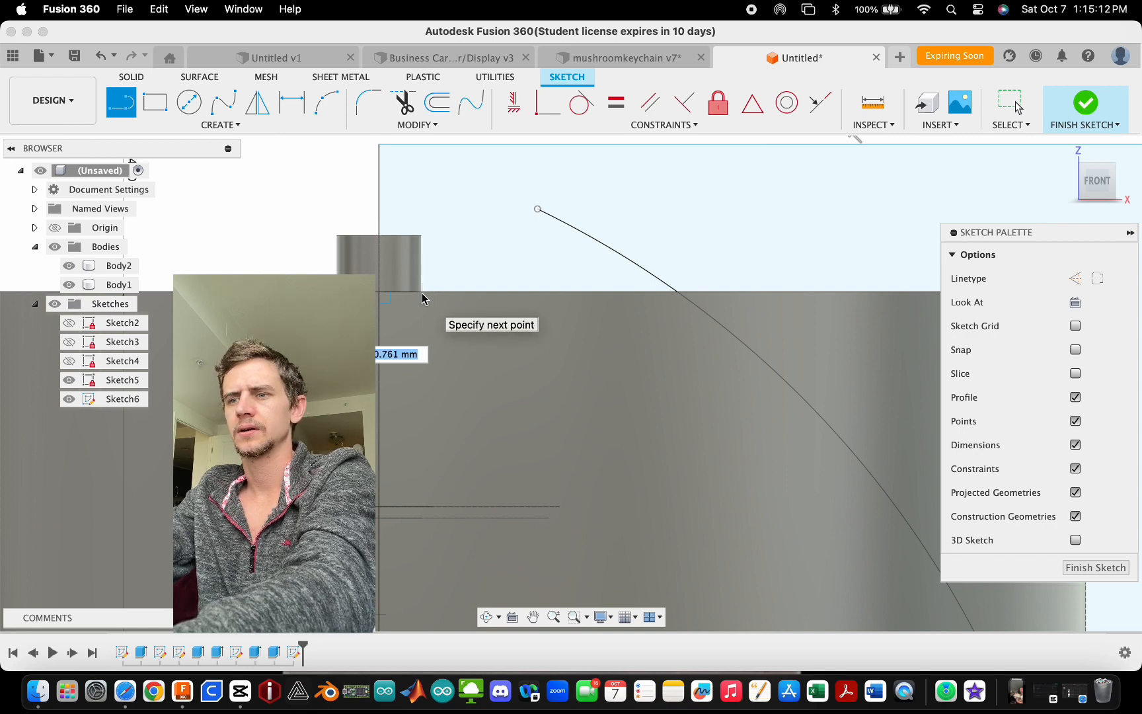
text(1)
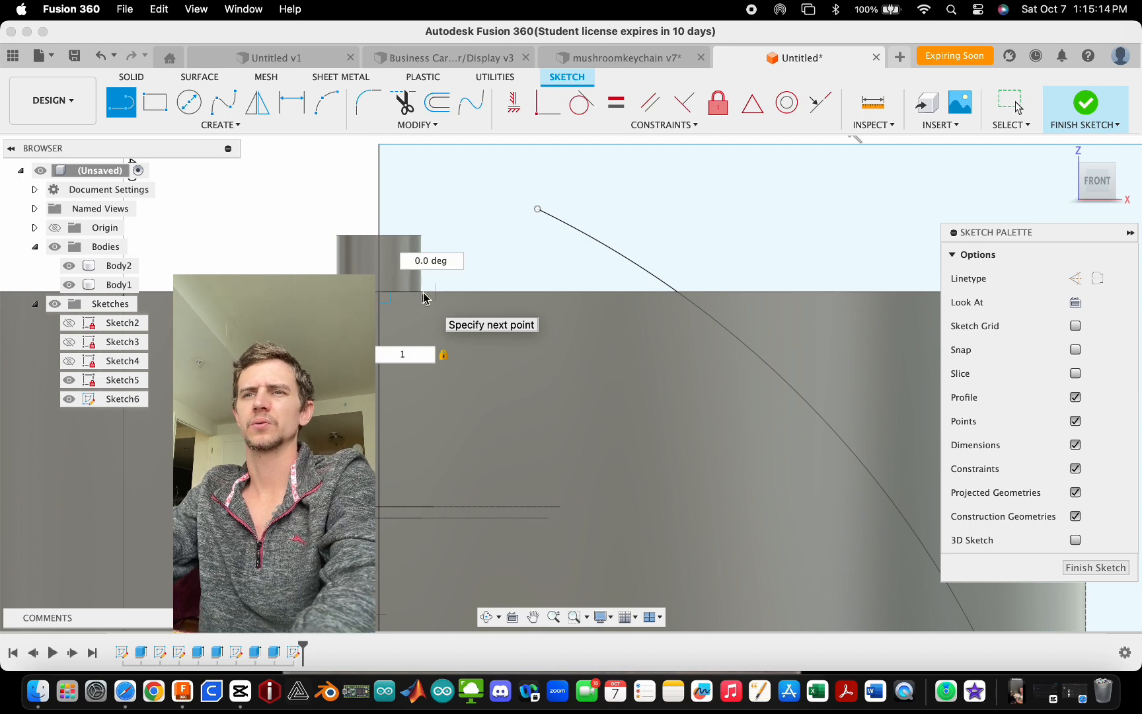
key(Return)
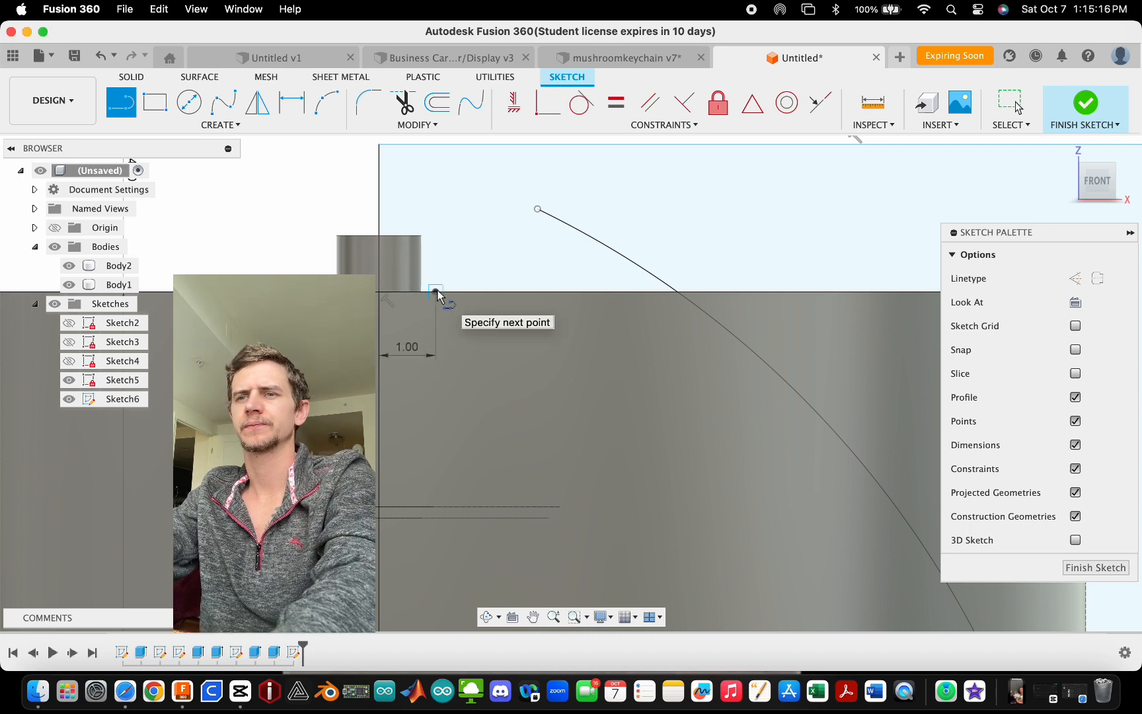
key(Escape)
mouse_move(538, 209)
mouse_down()
mouse_move(484, 286)
mouse_move(441, 292)
mouse_up()
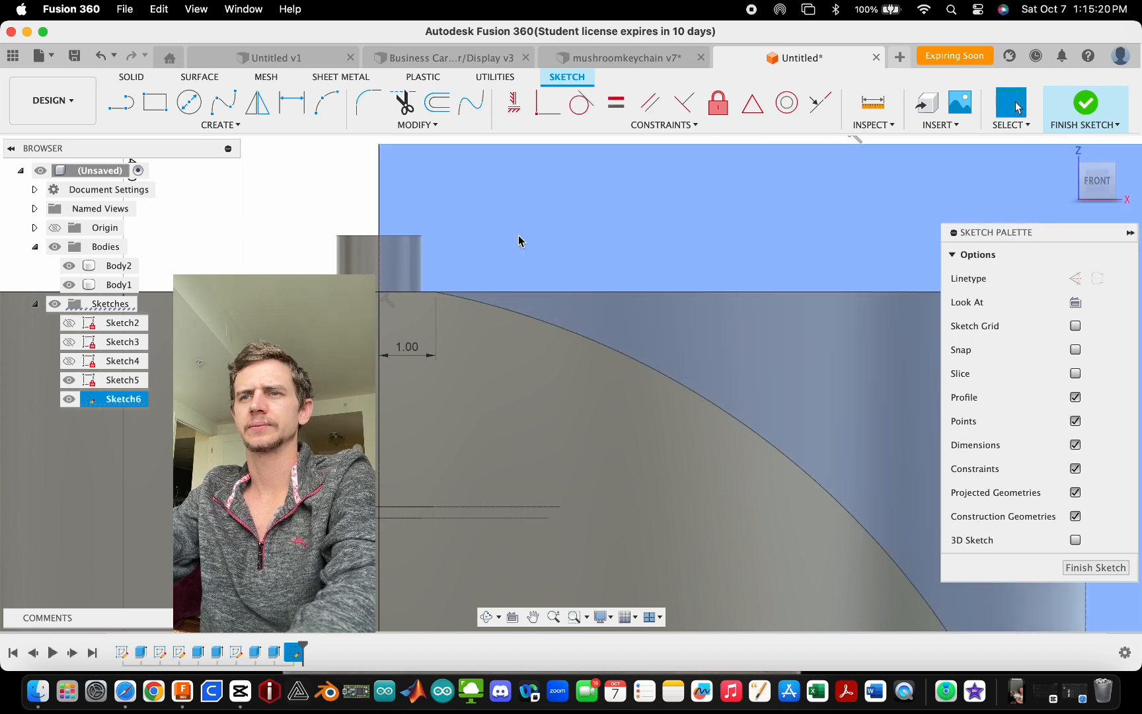
- Draw a vertical line from the 1 mm line's outer end up to the top edge of the sketch rectangle
scroll(519, 241, up, 3)
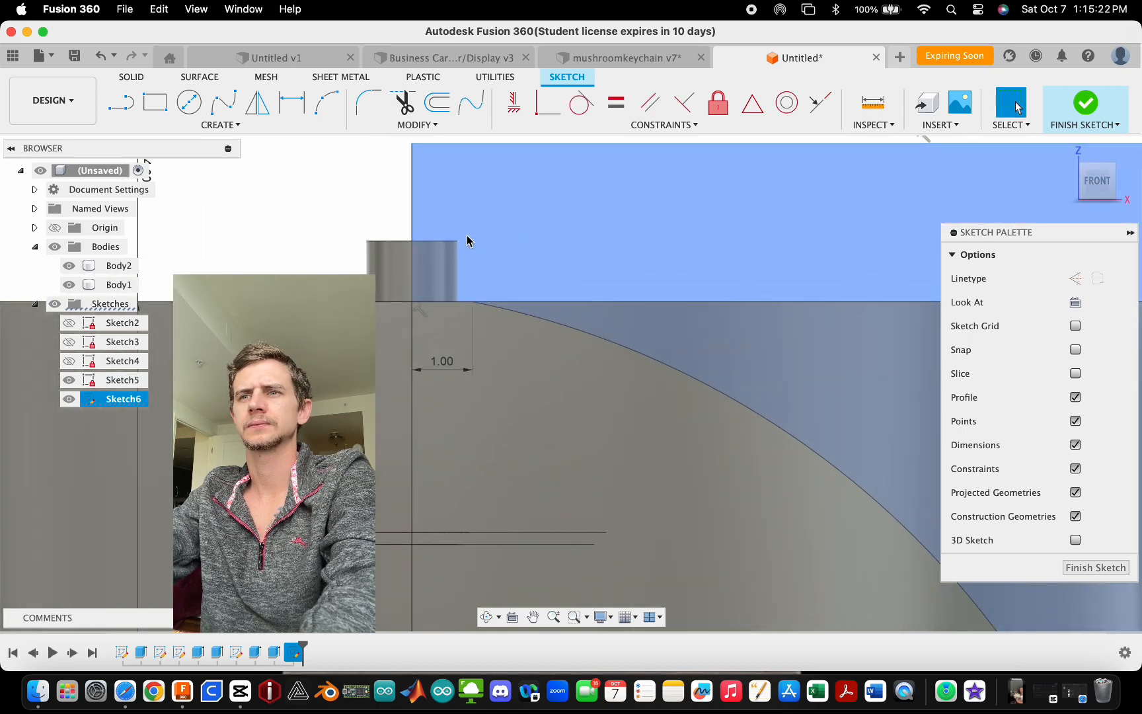
scroll(423, 228, down, 3)
scroll(509, 218, up, 2)
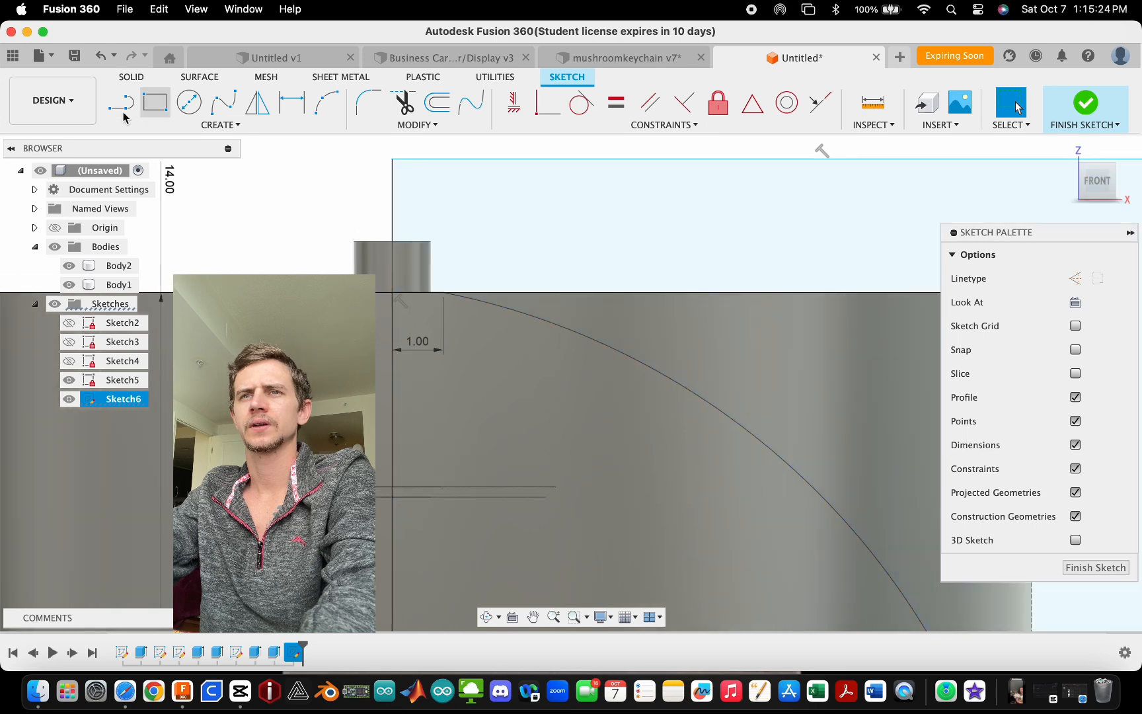
click(122, 104)
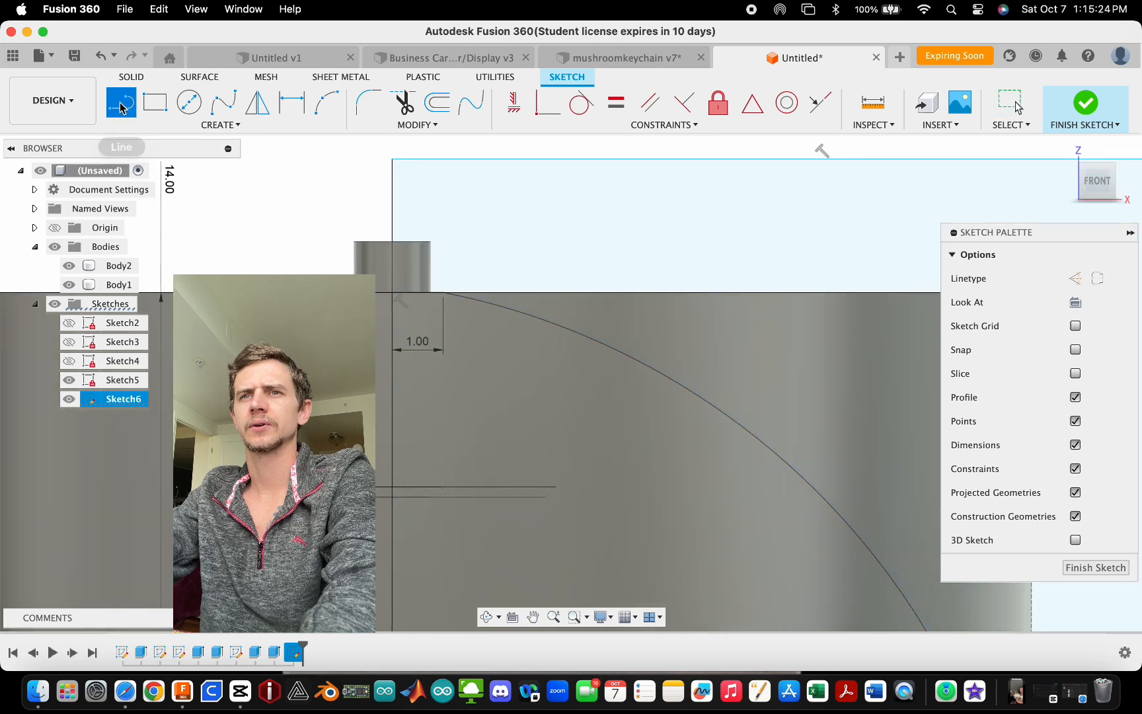
click(443, 292)
double_click(443, 160)
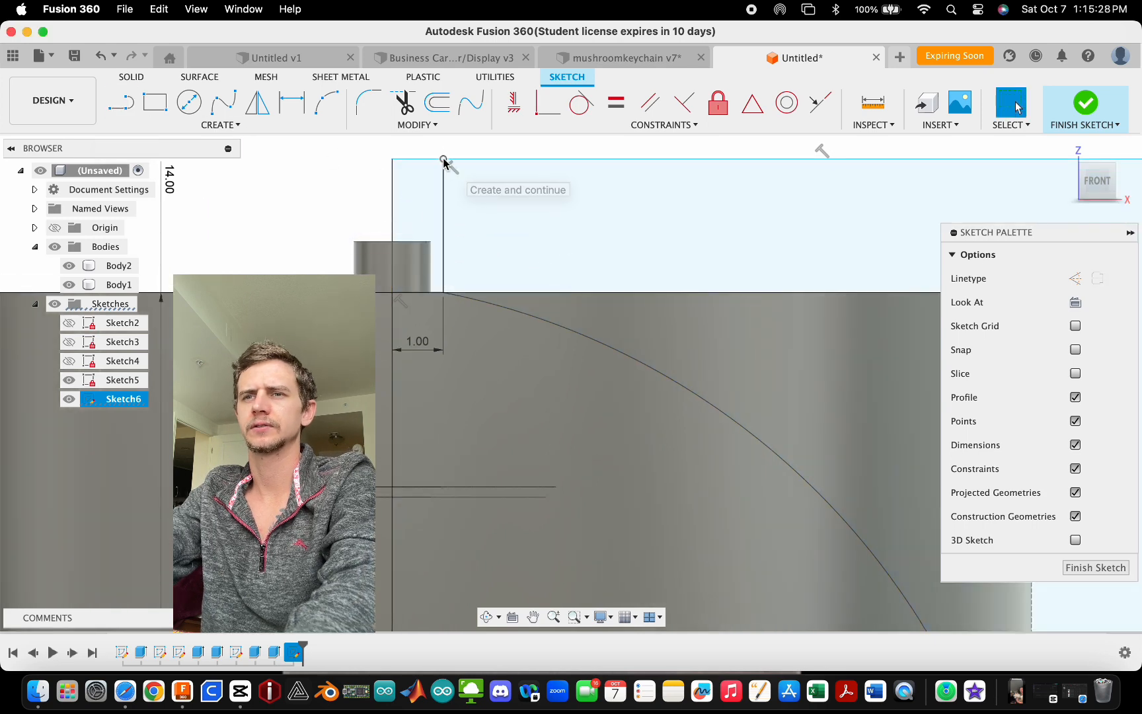
scroll(444, 226, down, 1)
click(429, 204)
click(380, 217)
click(465, 225)
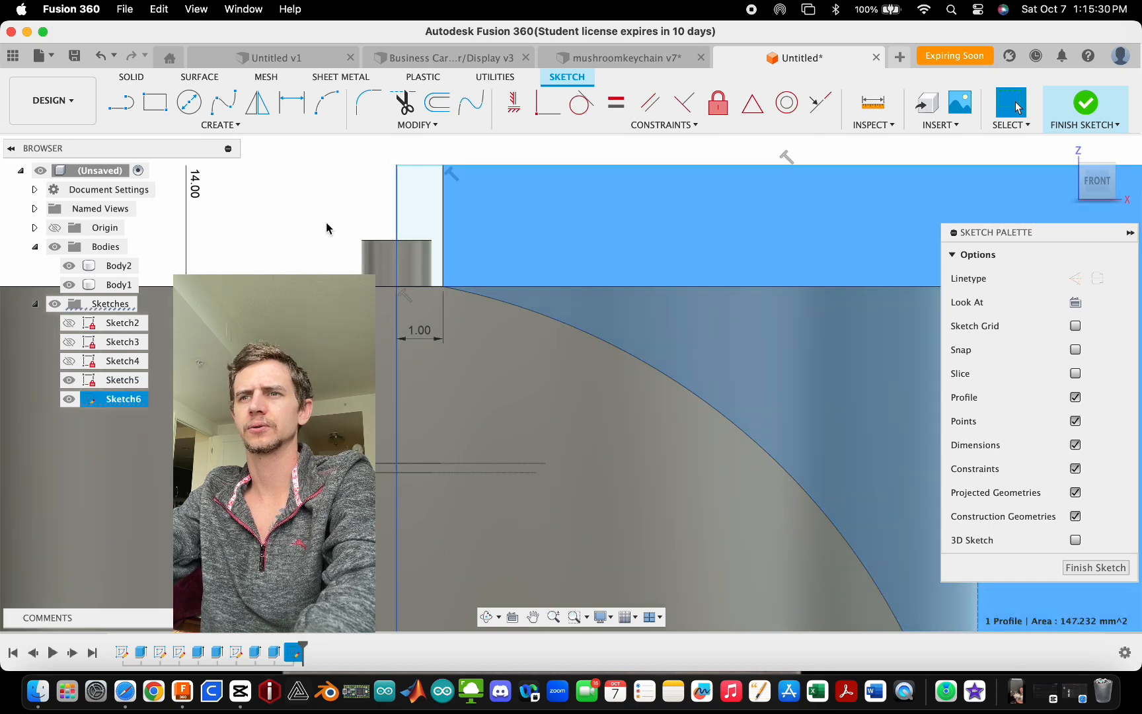
- Orbit and zoom around the model to examine the closed sketch profile over the collar
scroll(350, 222, down, 8)
scroll(515, 350, up, 1)
scroll(510, 370, down, 2)
shift+middle_drag(520, 313, 532, 397)
scroll(536, 414, up, 5)
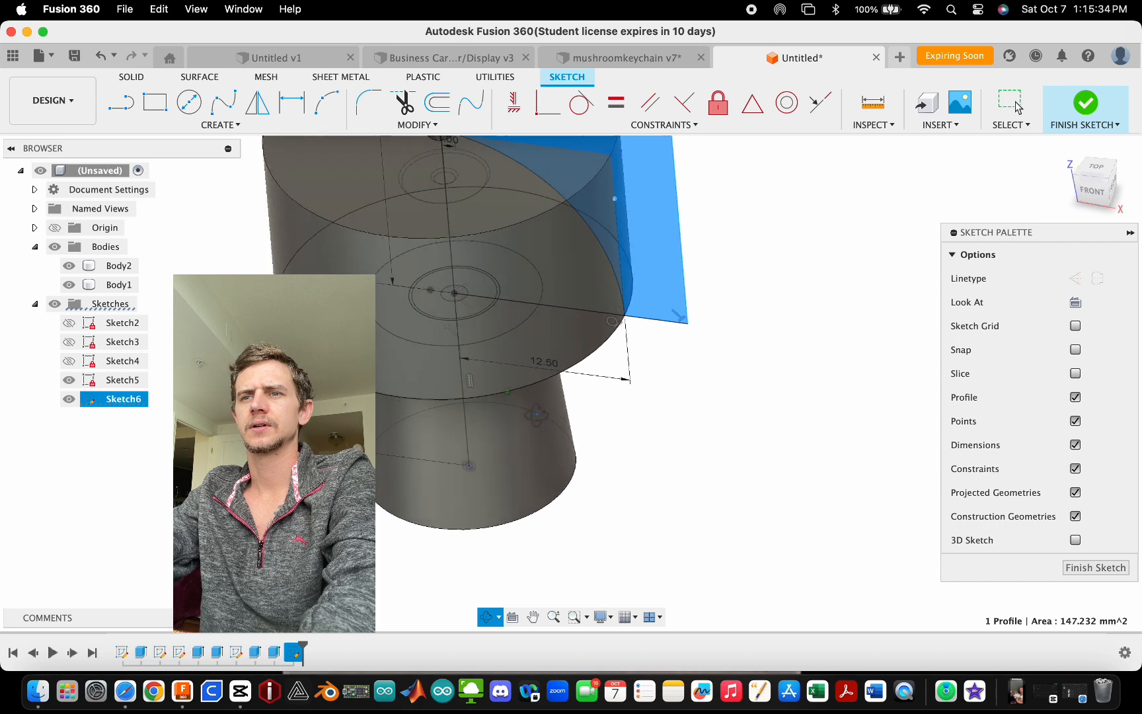
scroll(475, 489, up, 6)
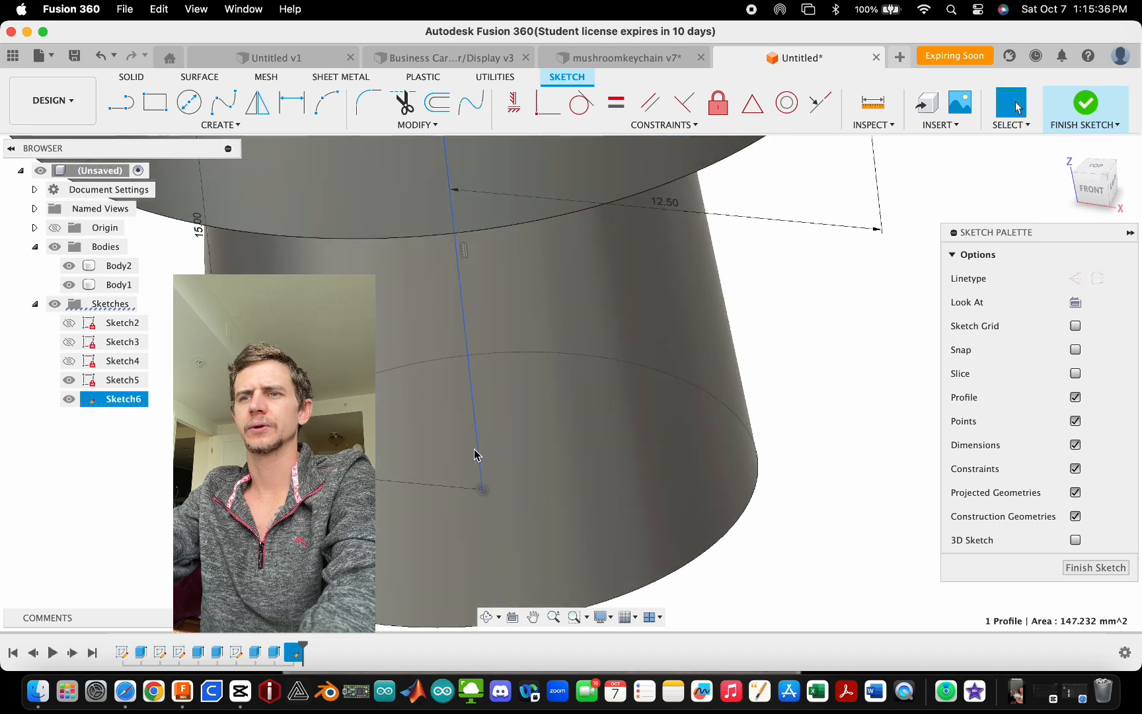
scroll(474, 454, down, 6)
scroll(566, 474, down, 2)
scroll(536, 396, up, 1)
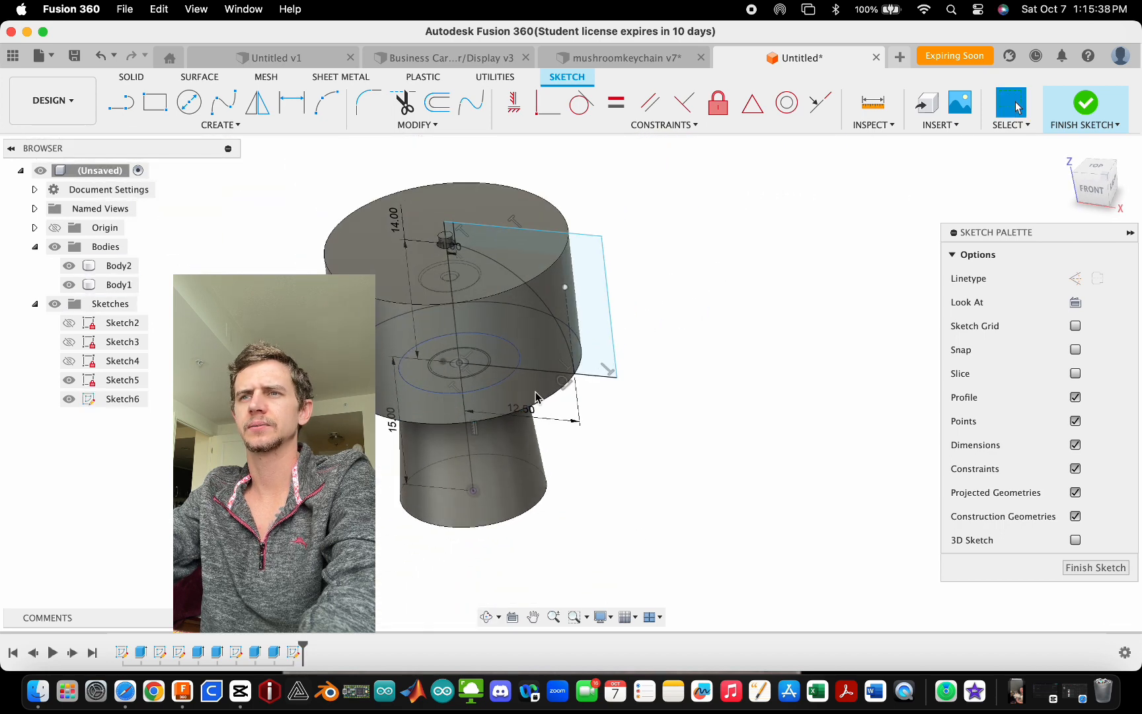
- Finish the collar profile sketch and orbit the model
click(1084, 104)
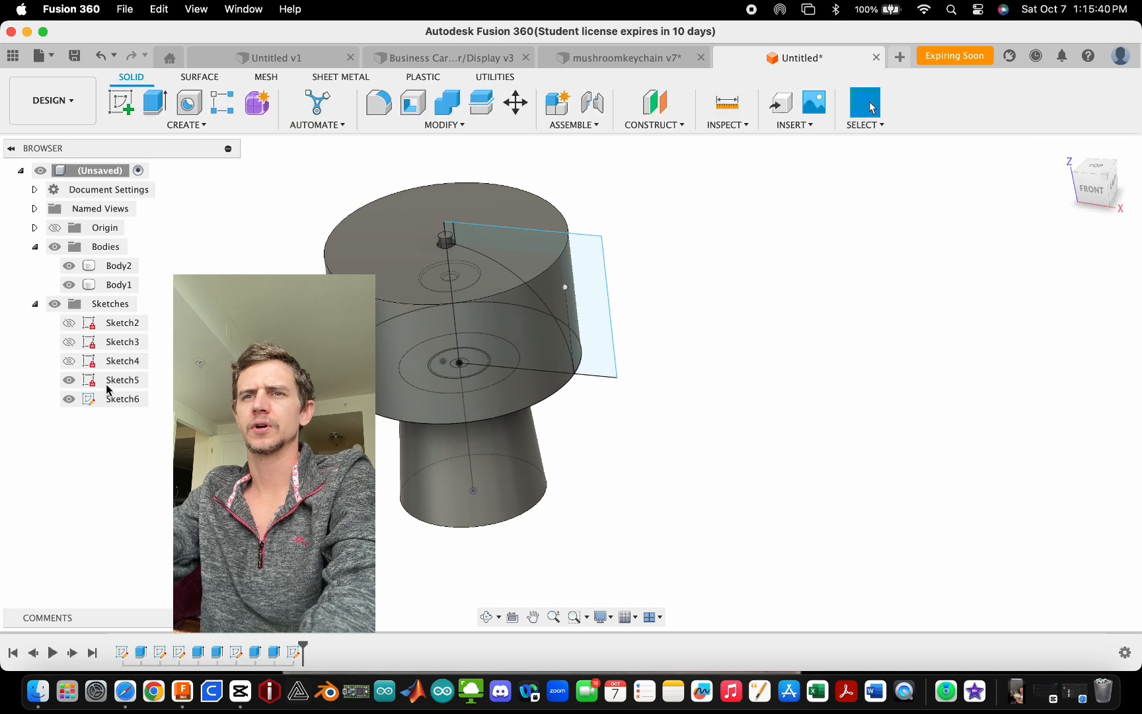
click(69, 399)
mouse_move(408, 352)
shift+middle_down()
mouse_move(612, 407)
mouse_move(606, 175)
shift+middle_up()
click(627, 123)
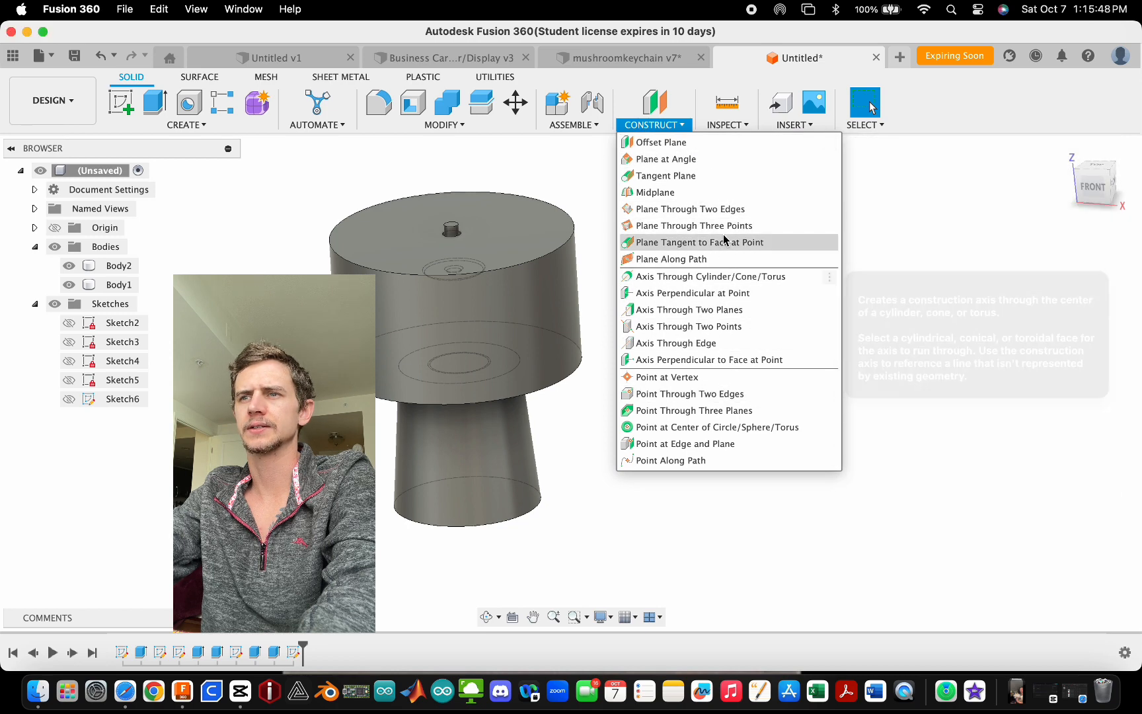
click(732, 281)
click(528, 314)
shift+middle_drag(510, 211, 603, 268)
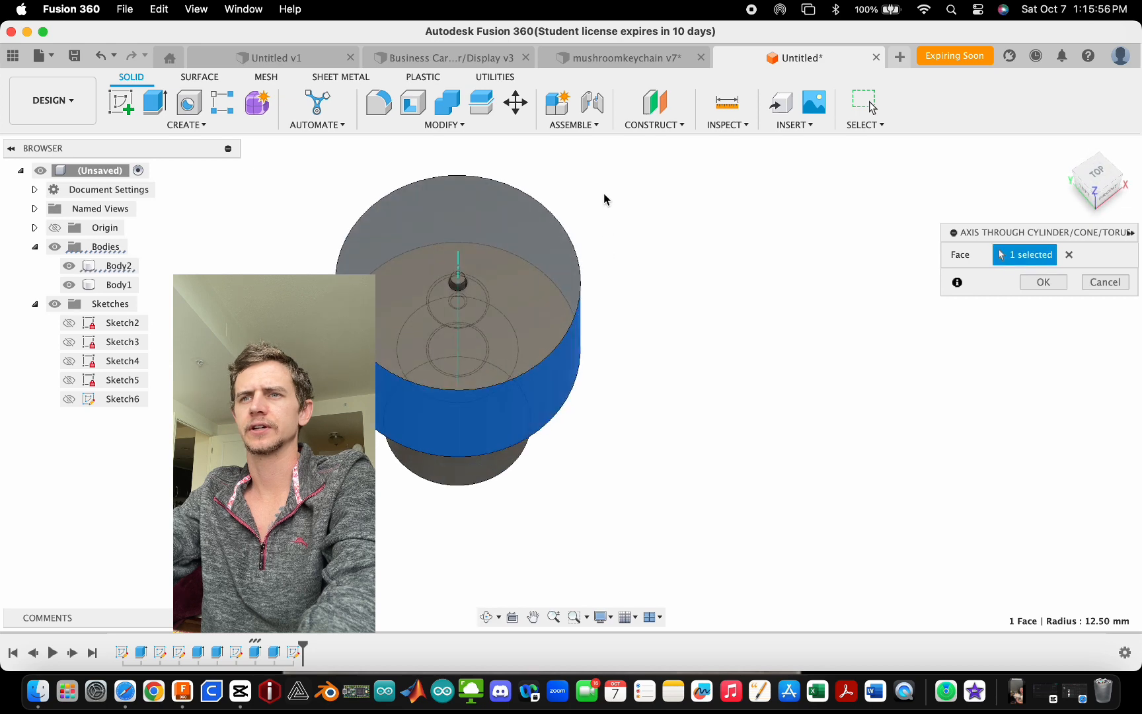
key(Escape)
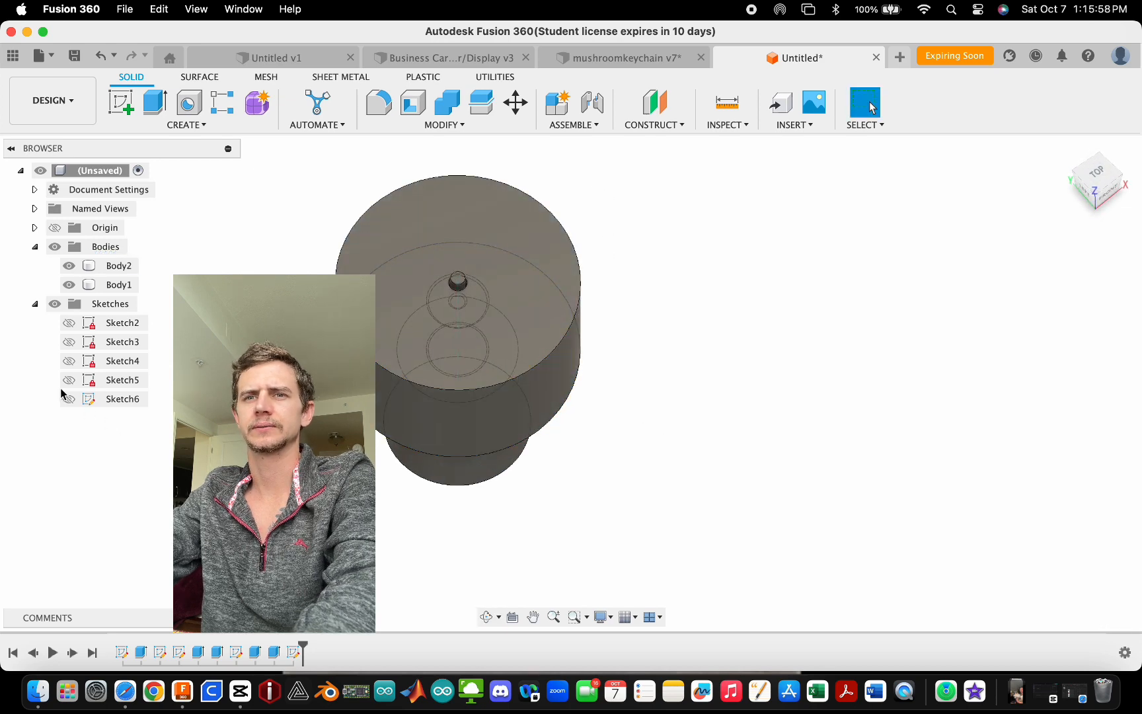
- Show the profile sketch again and set the view to the front of the model
click(68, 398)
click(69, 379)
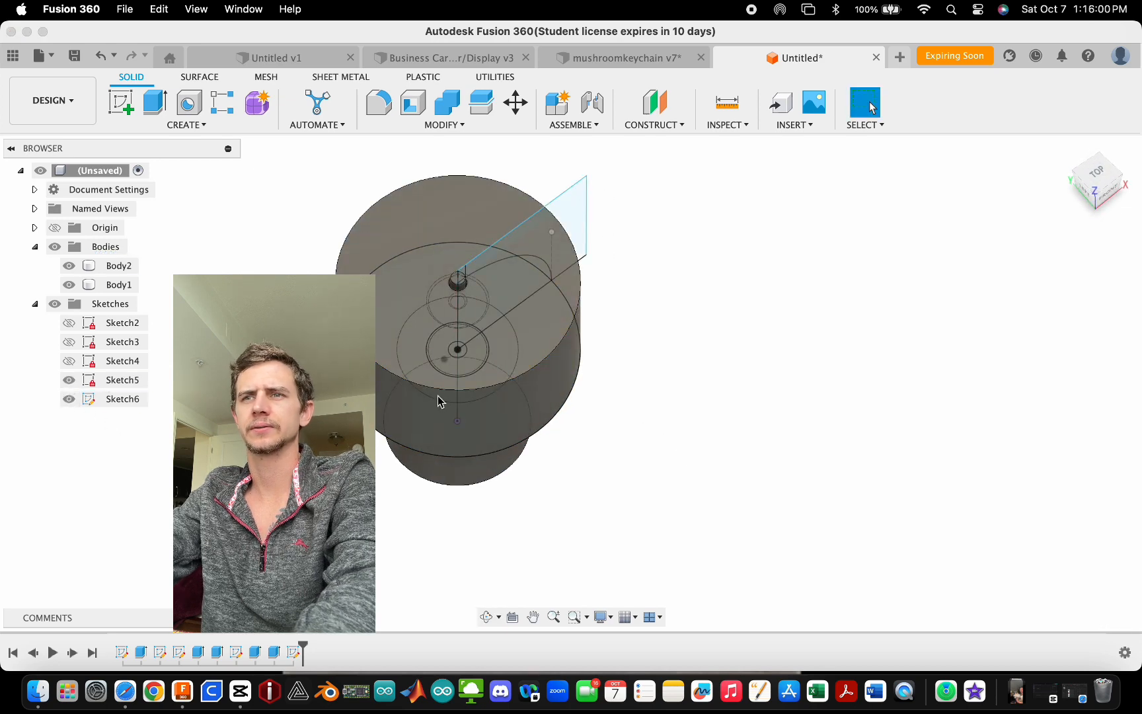
shift+middle_drag(694, 452, 655, 376)
click(1101, 188)
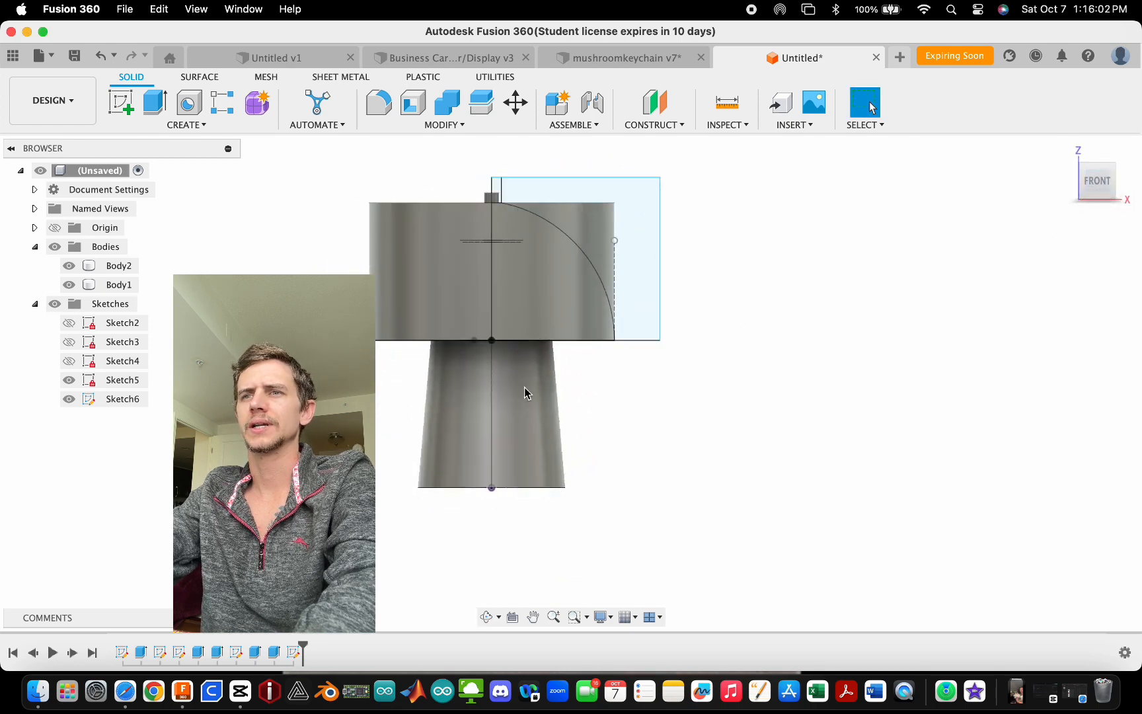
scroll(525, 389, down, 3)
scroll(573, 248, up, 4)
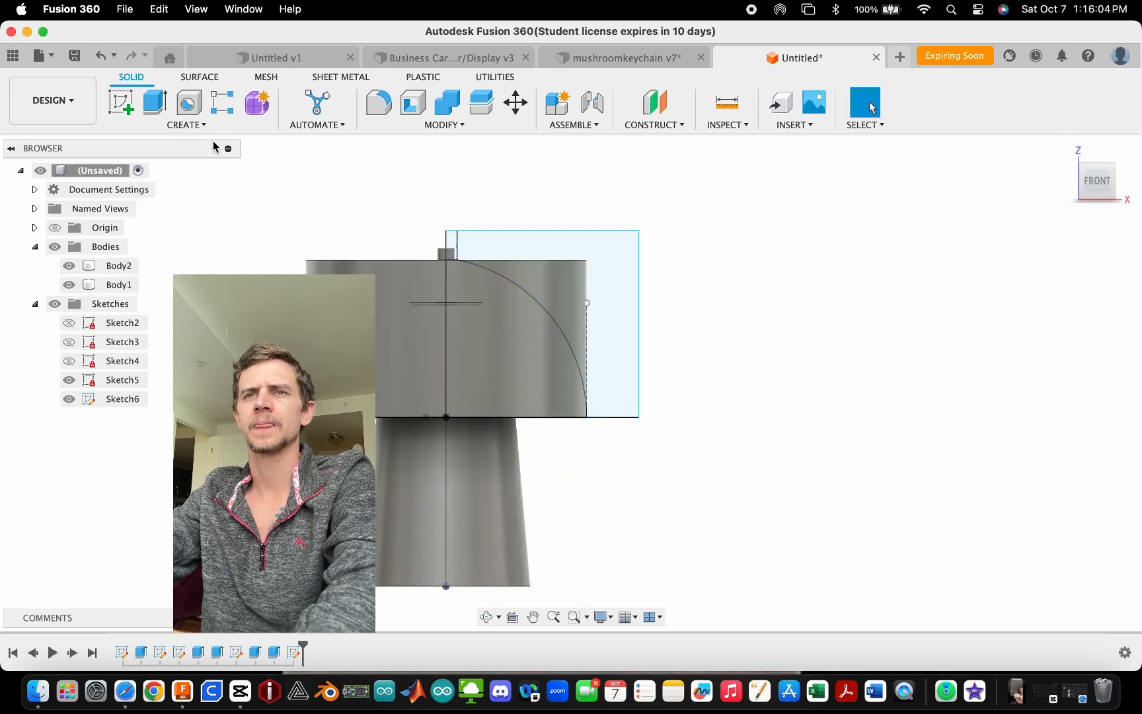
- Revolve the closed sketch profile 360 deg around the stem's centre axis line as a cut, doming the collar
click(186, 124)
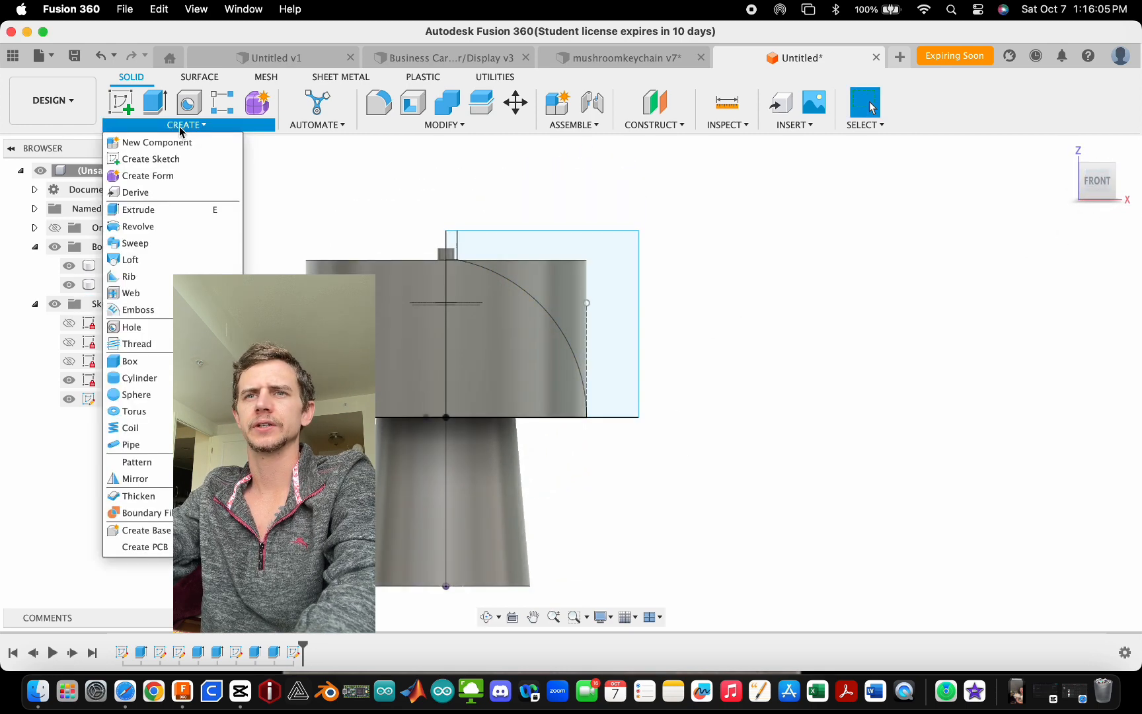
click(152, 228)
click(619, 265)
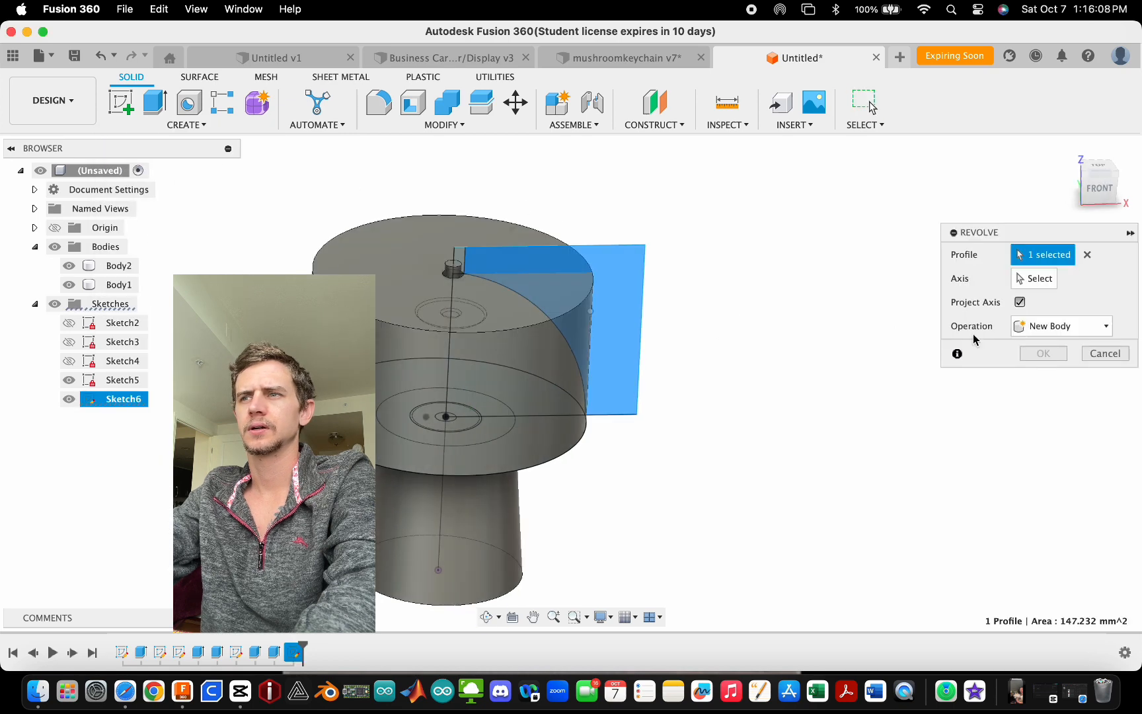
click(1033, 279)
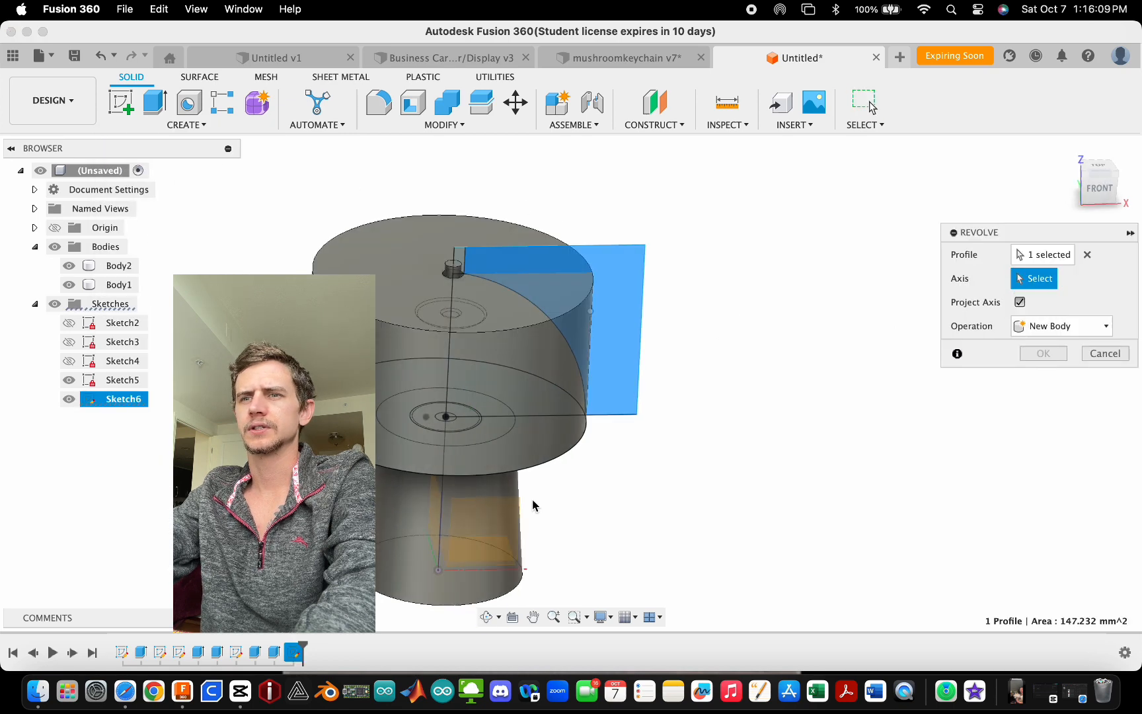
click(444, 495)
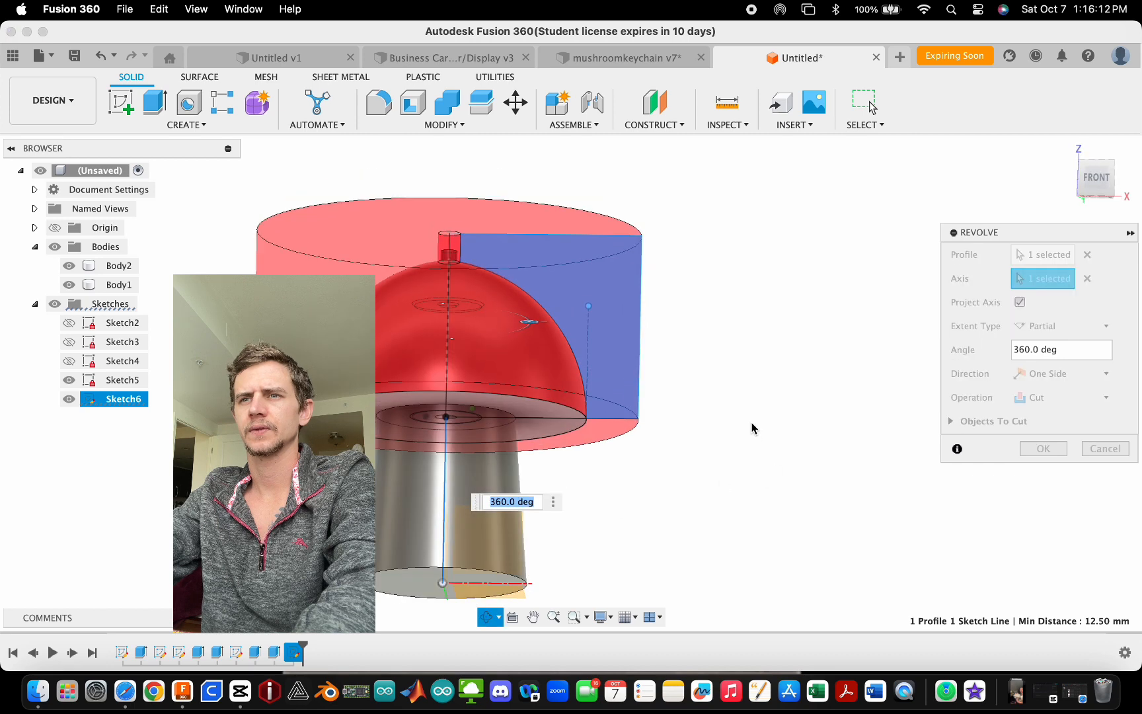
shift+middle_drag(786, 447, 797, 497)
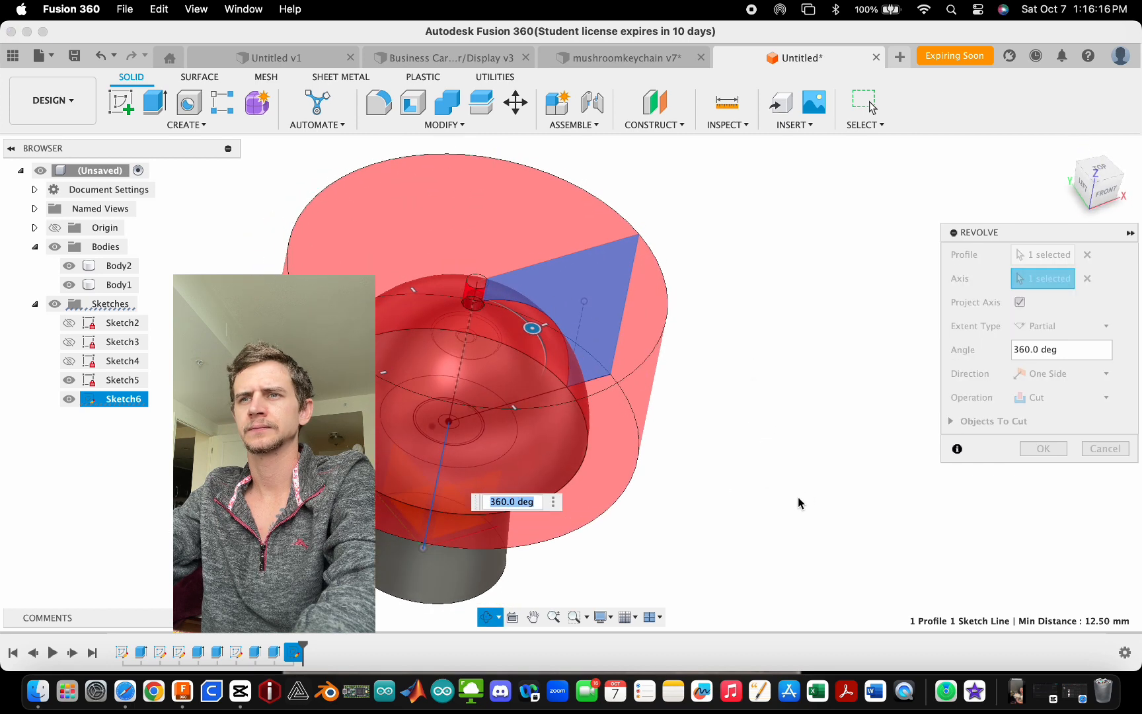
scroll(472, 299, up, 5)
scroll(472, 298, up, 5)
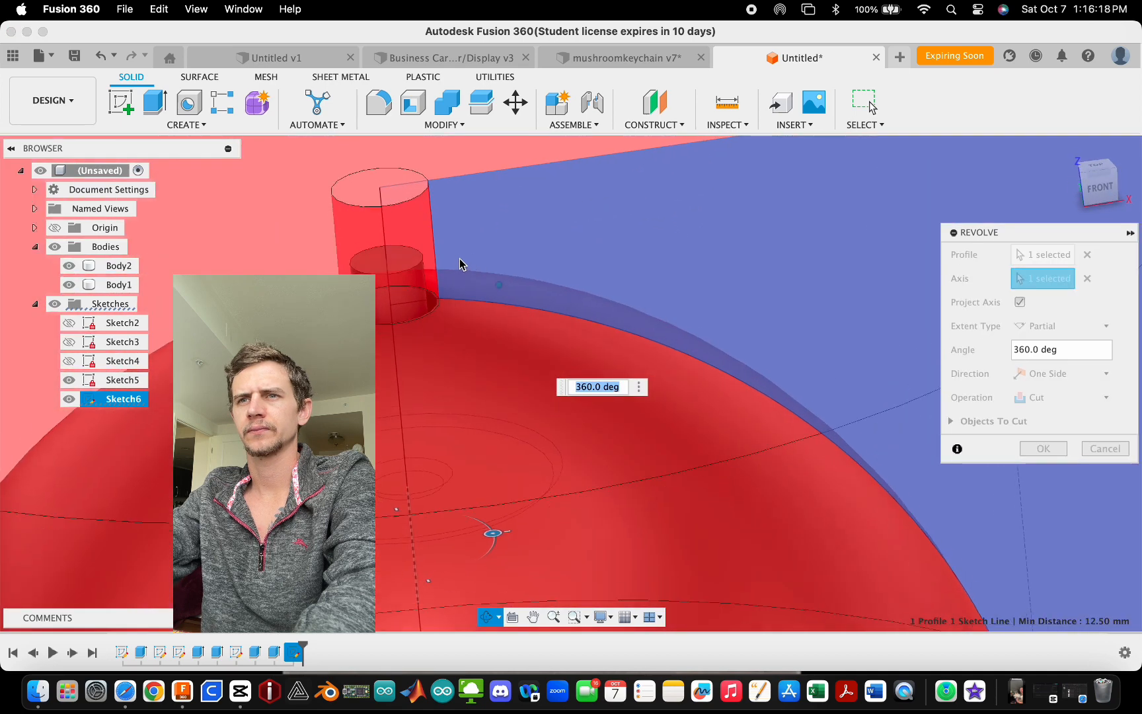
shift+middle_drag(451, 244, 383, 279)
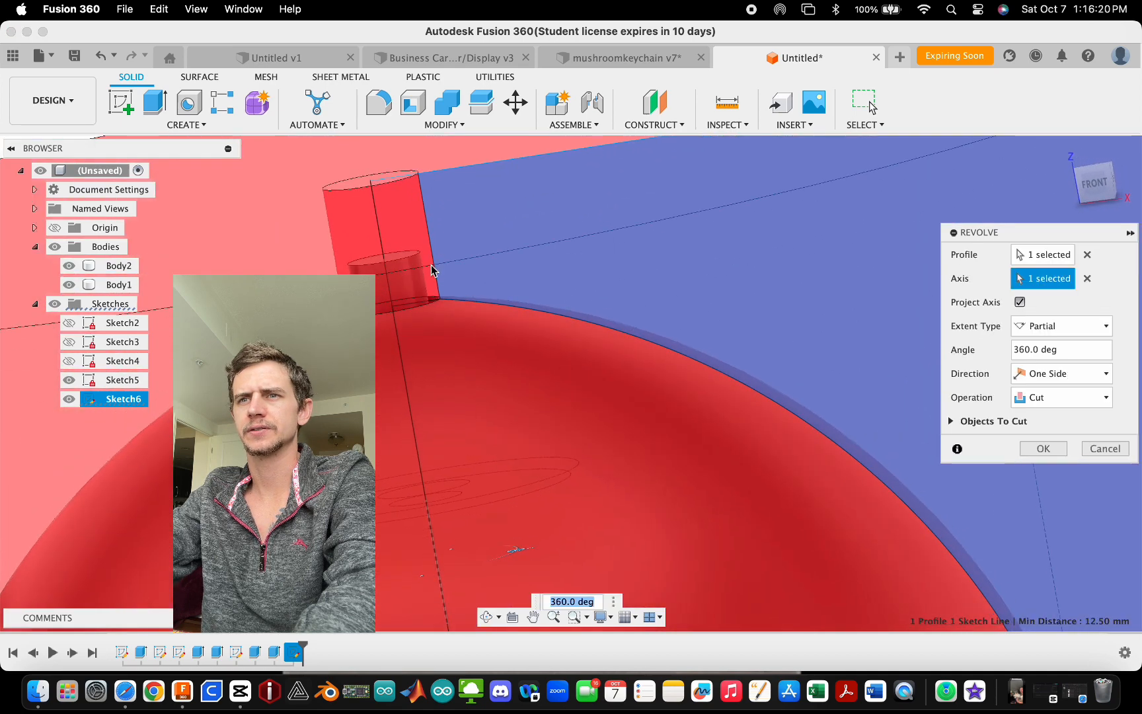
scroll(497, 223, down, 3)
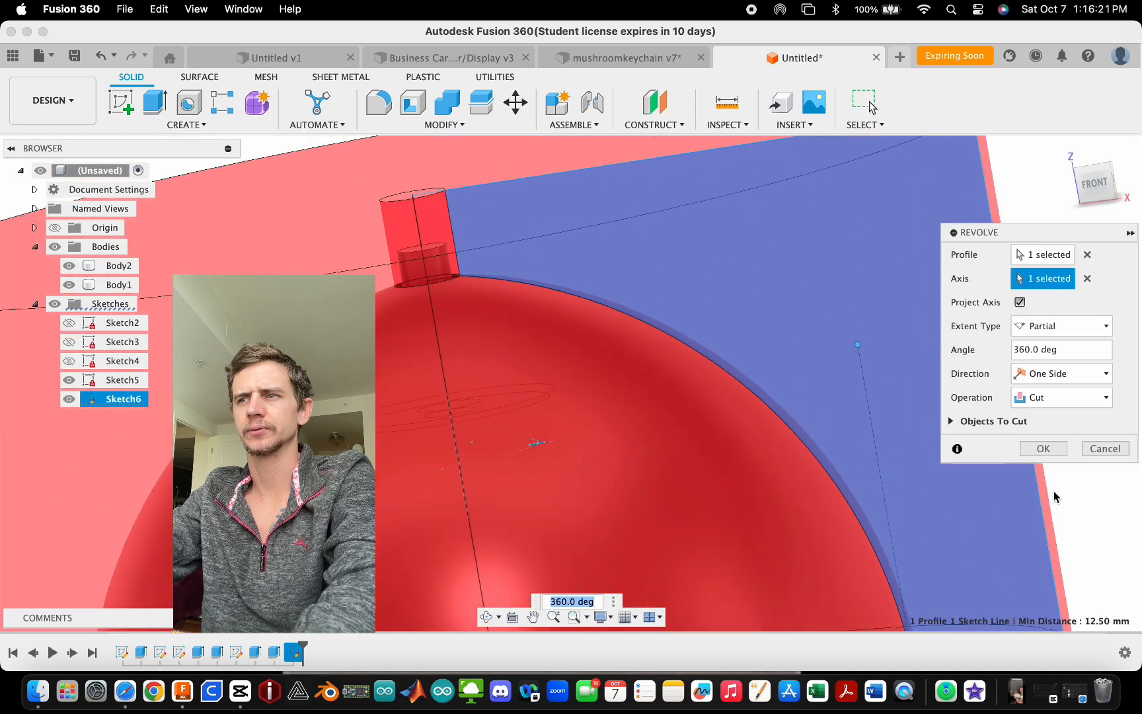
click(1048, 453)
- Orbit and zoom around the domed collar and stem, selecting the collar's underside to examine the bodies
scroll(580, 259, down, 8)
shift+middle_drag(602, 331, 584, 305)
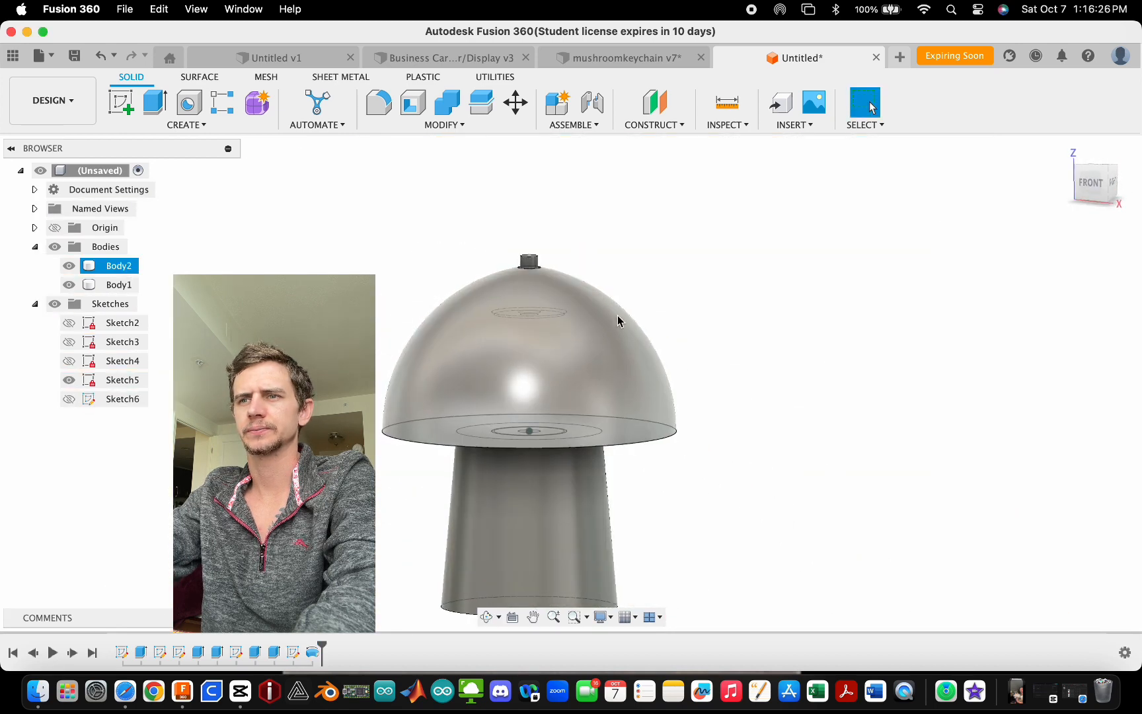
click(1097, 198)
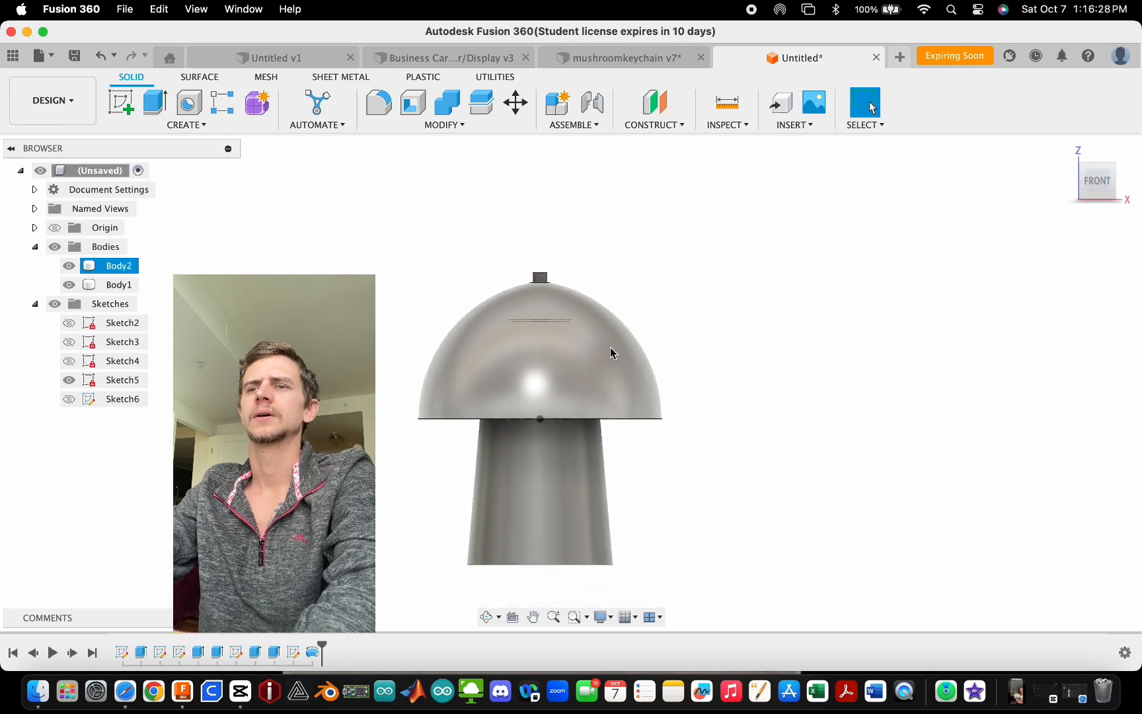
scroll(599, 337, down, 5)
scroll(574, 415, up, 5)
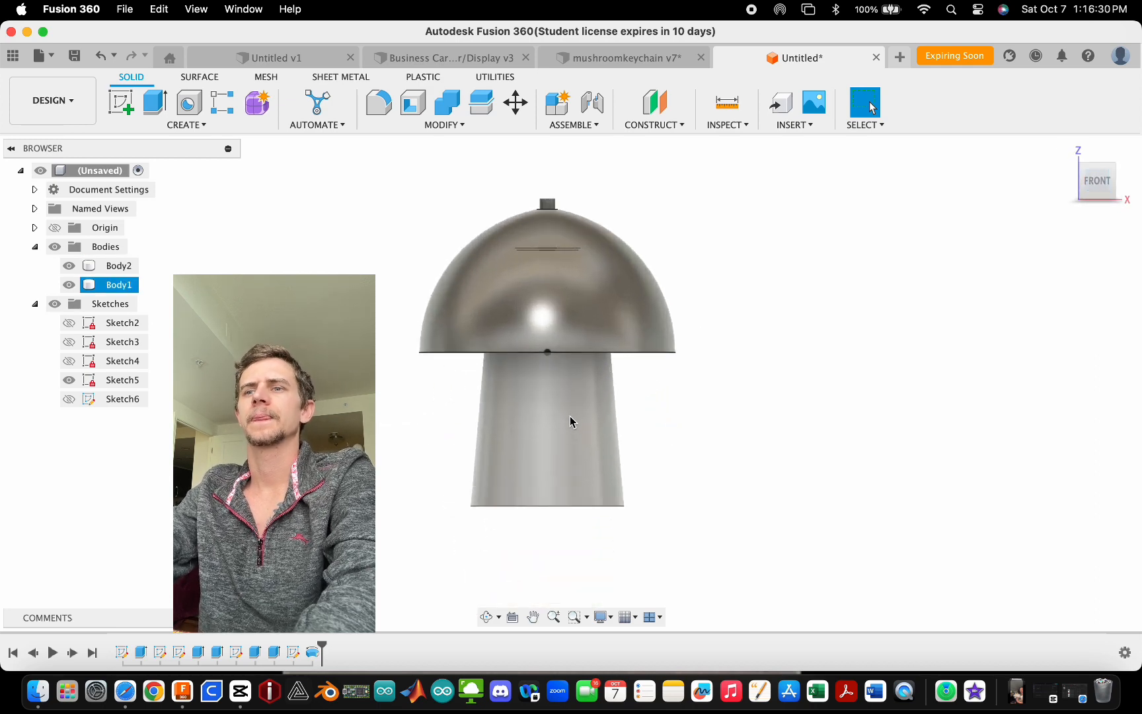
shift+middle_drag(636, 387, 621, 343)
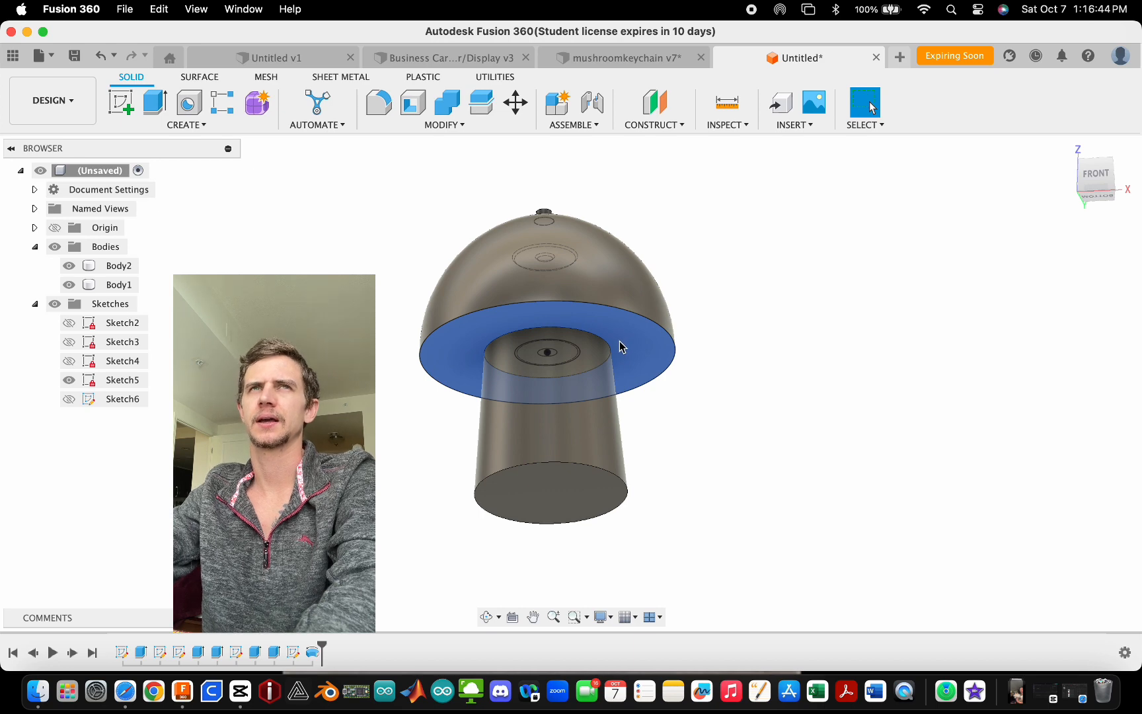
click(602, 391)
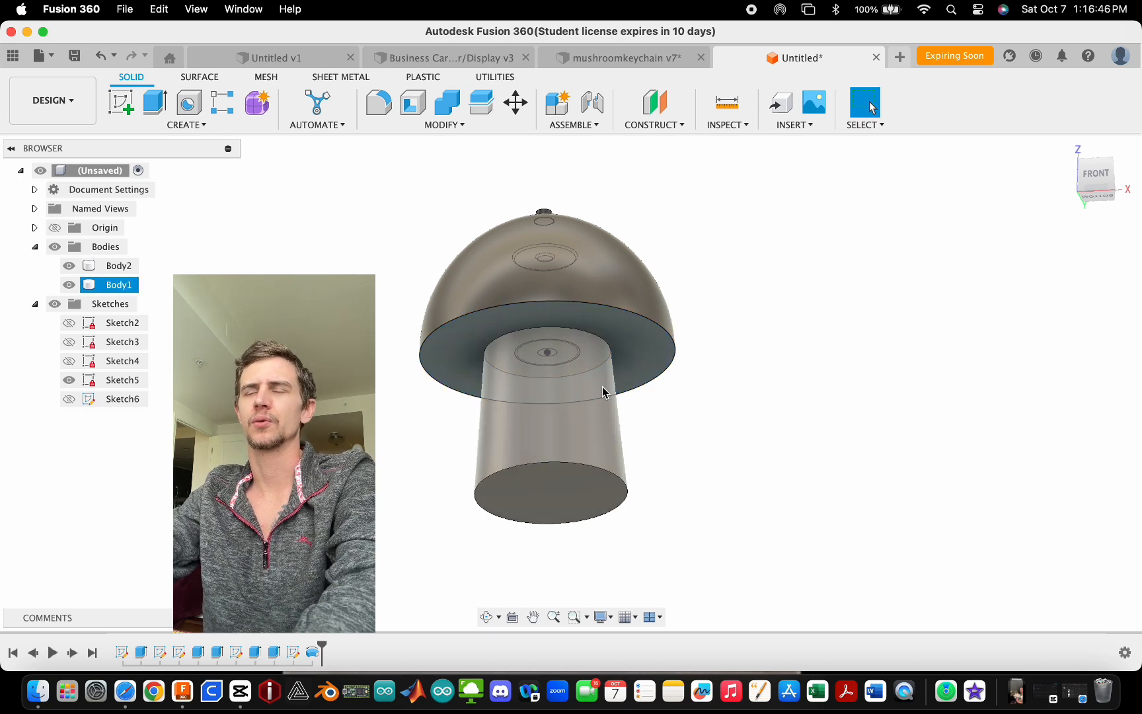
click(648, 367)
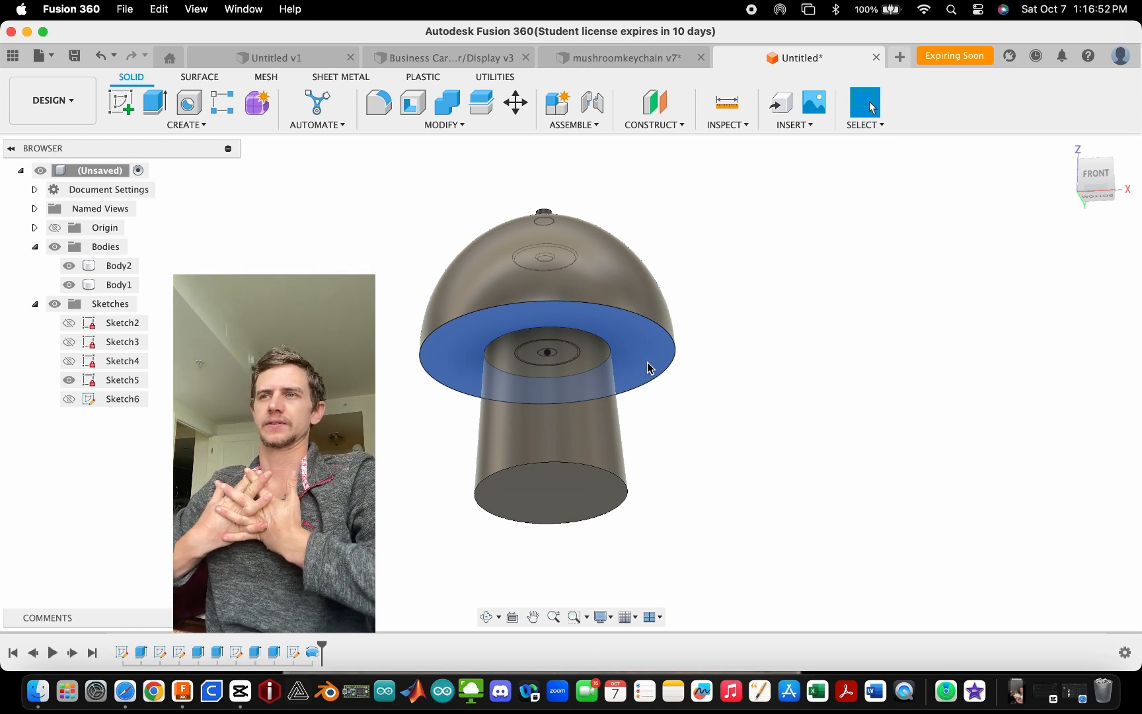
shift+middle_drag(683, 354, 726, 394)
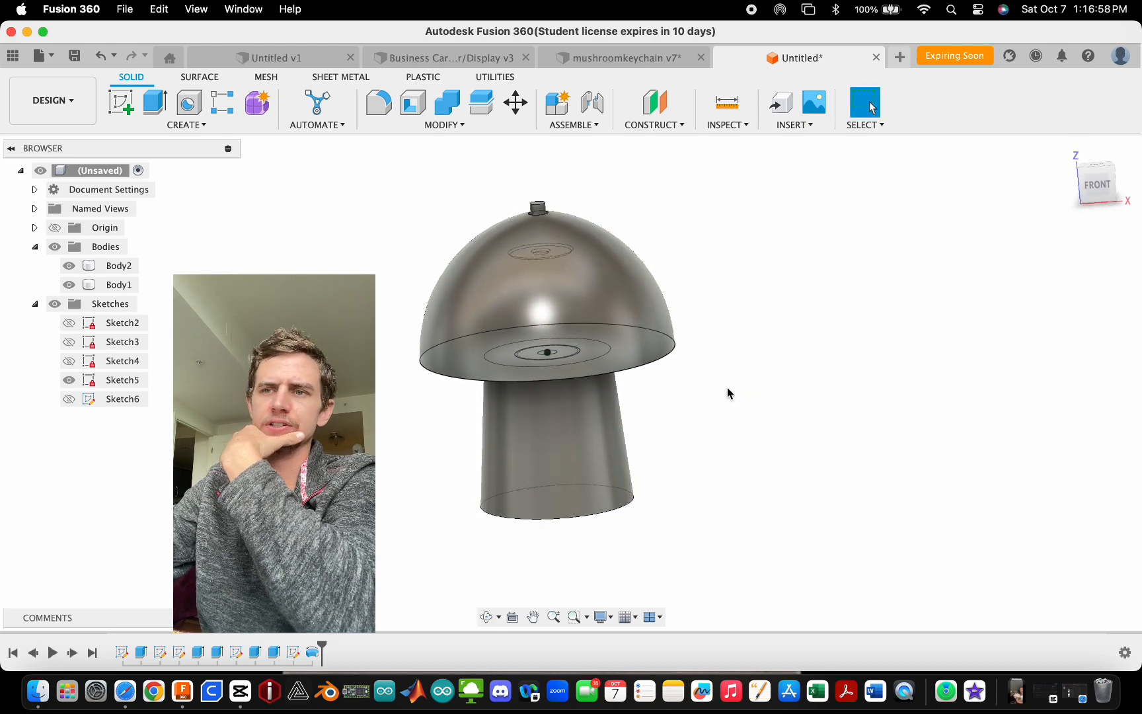
- Start a new creation command for the model
click(219, 127)
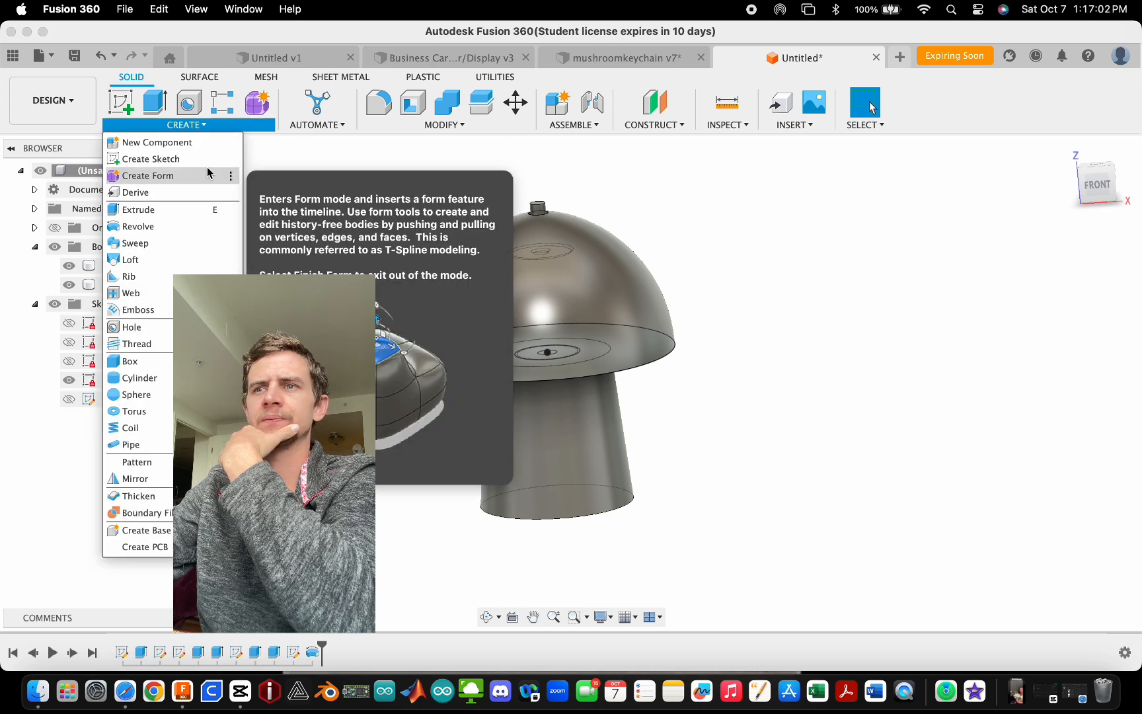
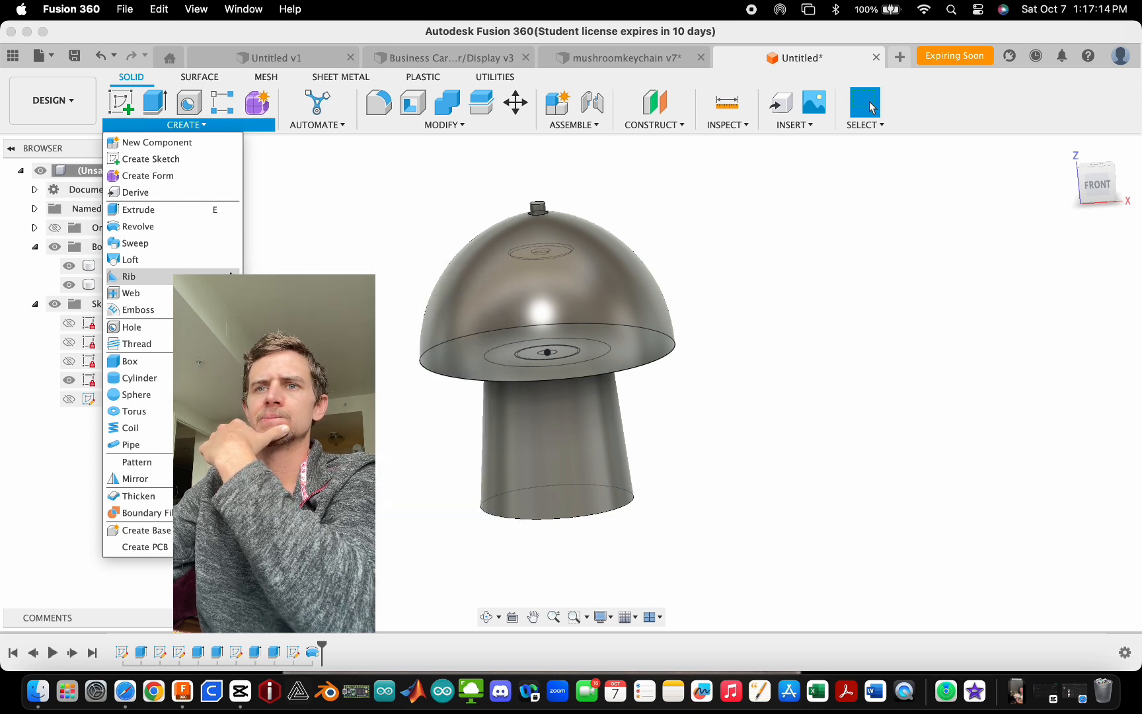
- Start a sketch on the vertical front plane and draw a 3 mm diameter circle on the centre axis inside the cap
click(405, 330)
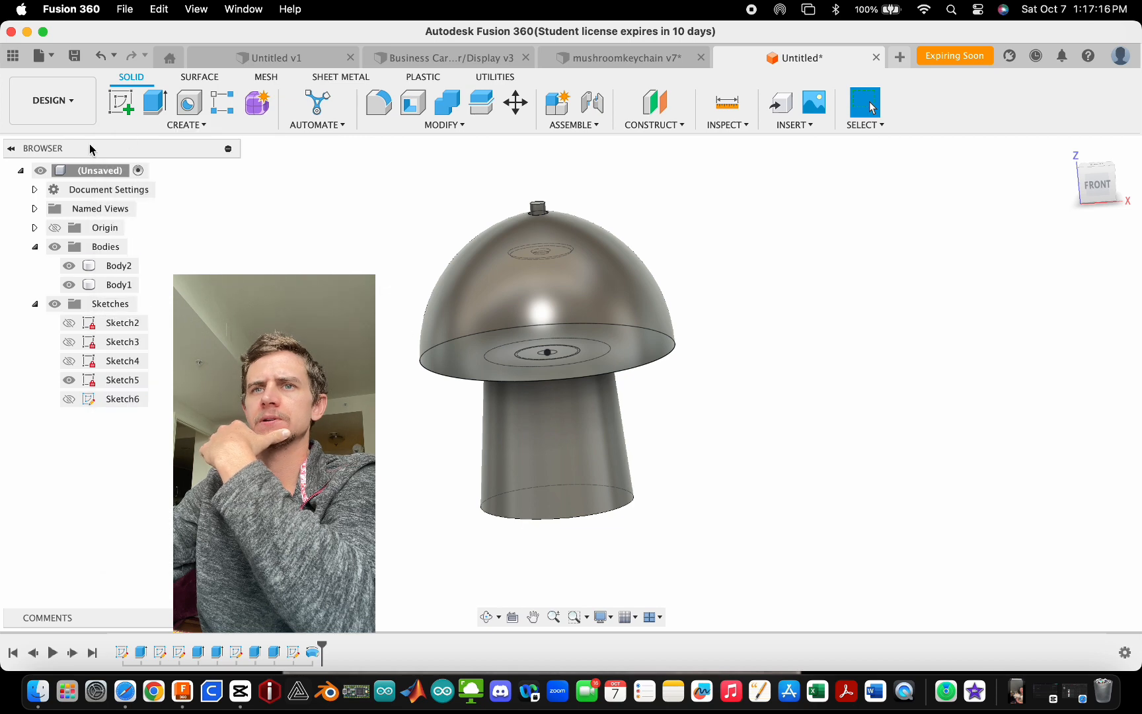
click(121, 104)
click(629, 430)
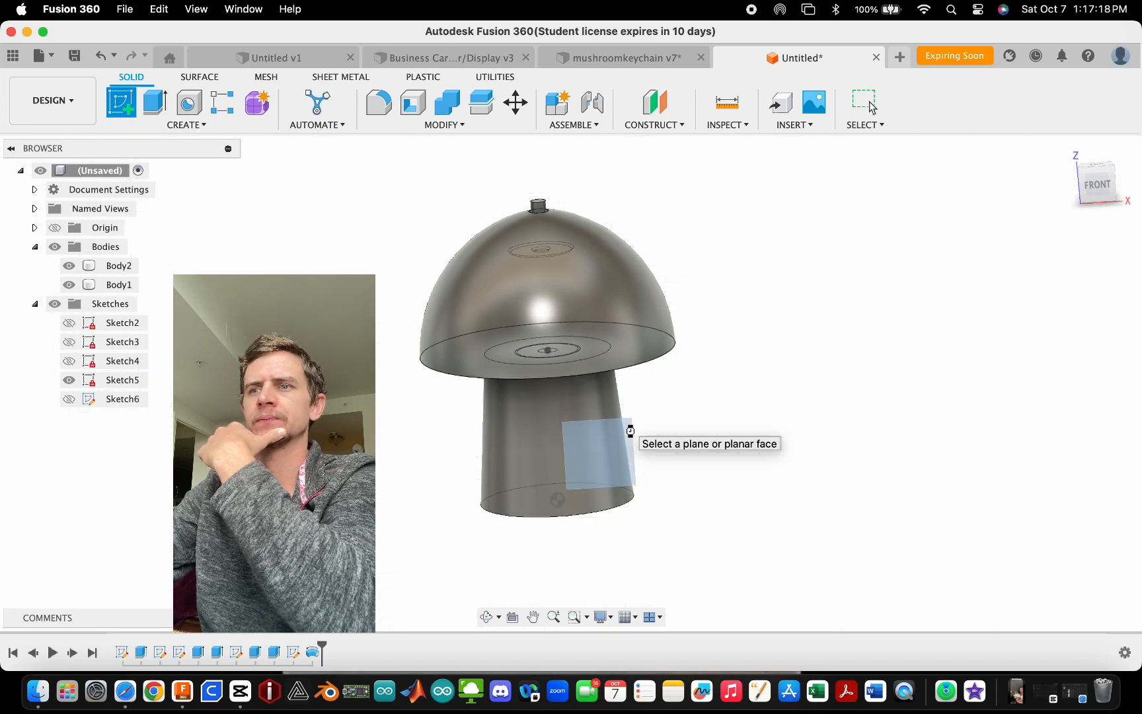
scroll(579, 307, up, 3)
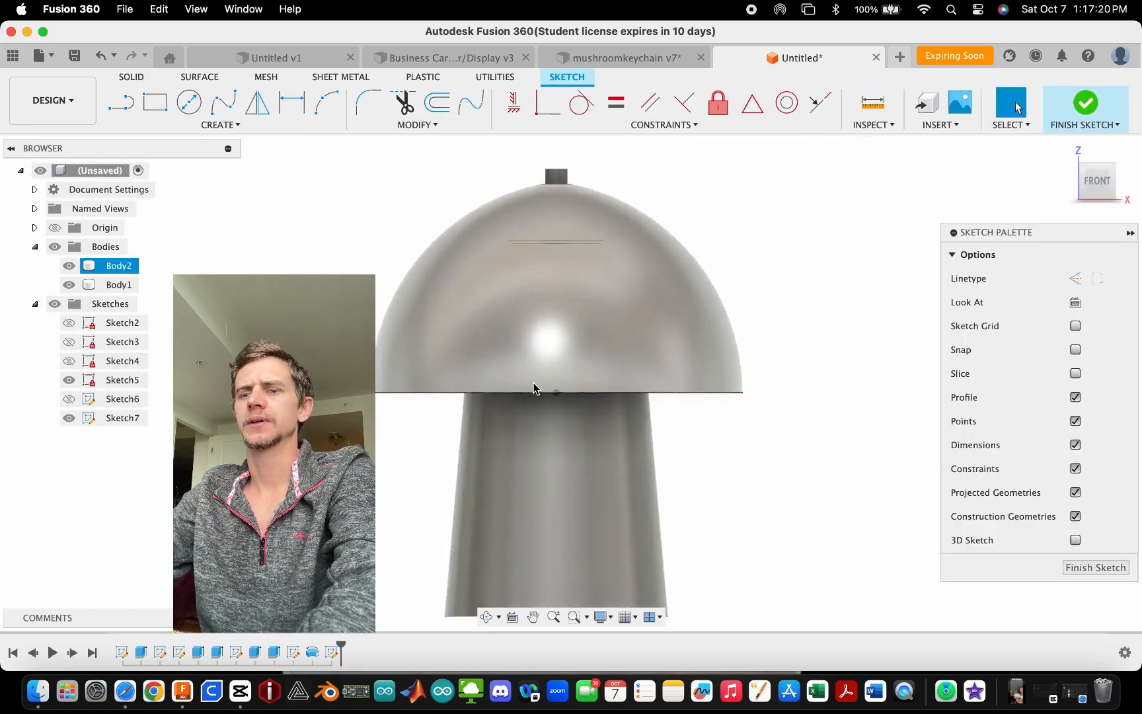
key(c)
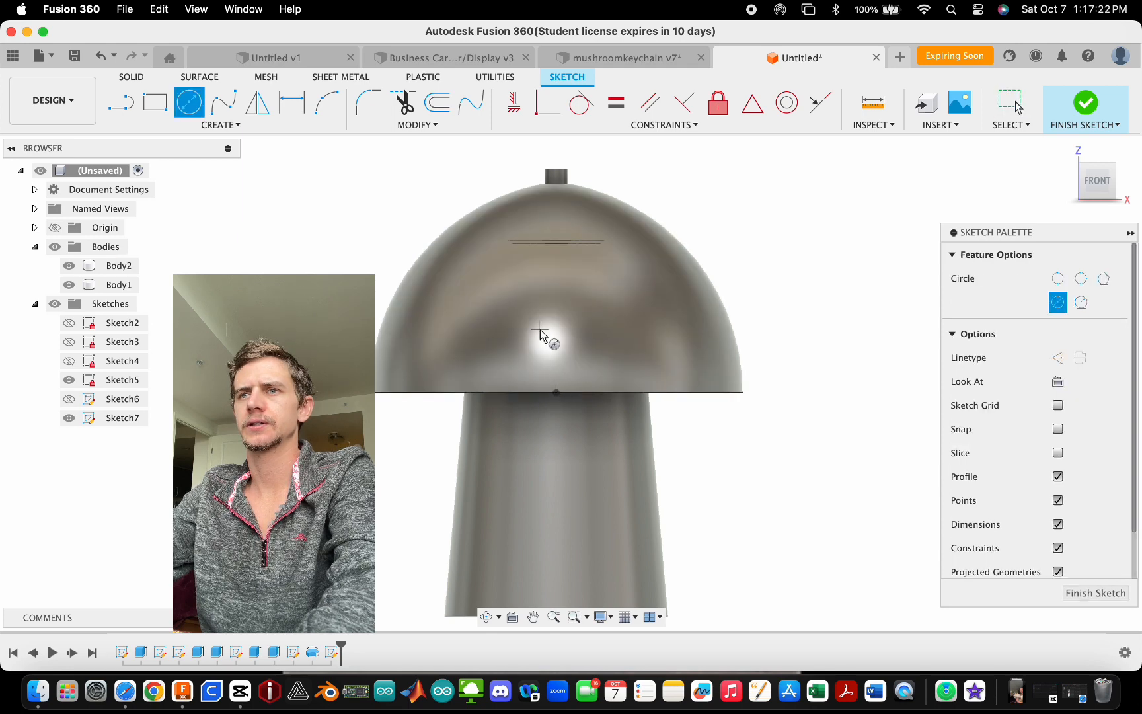
scroll(541, 336, down, 2)
click(551, 527)
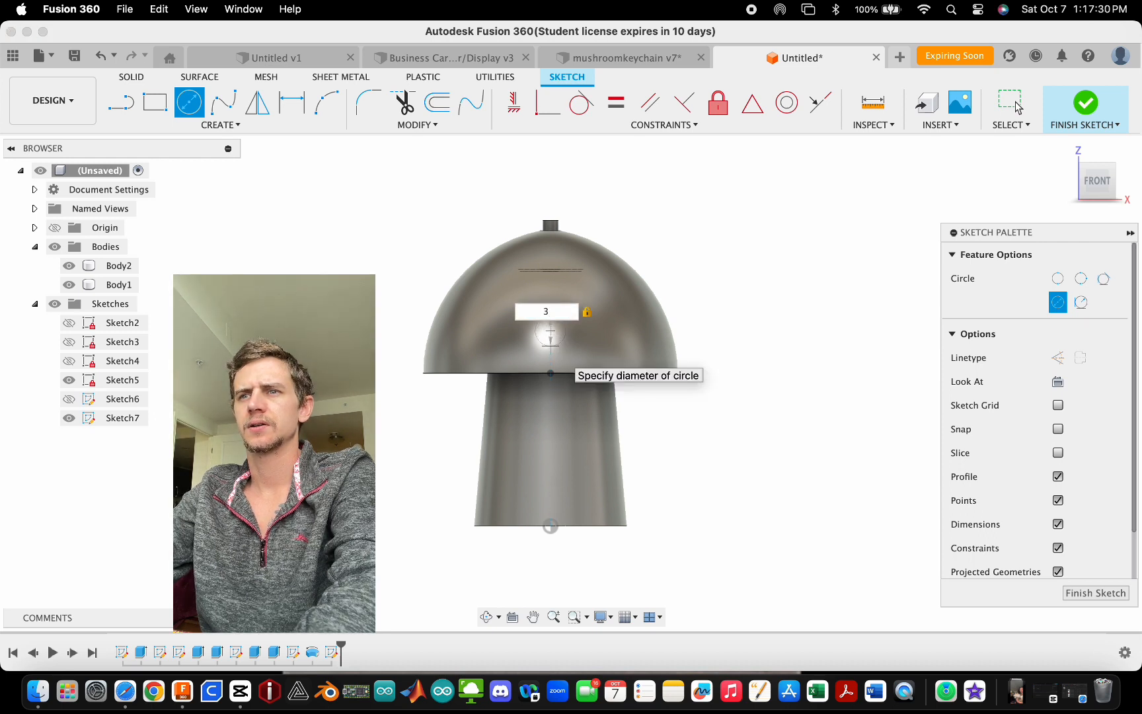
key(Return)
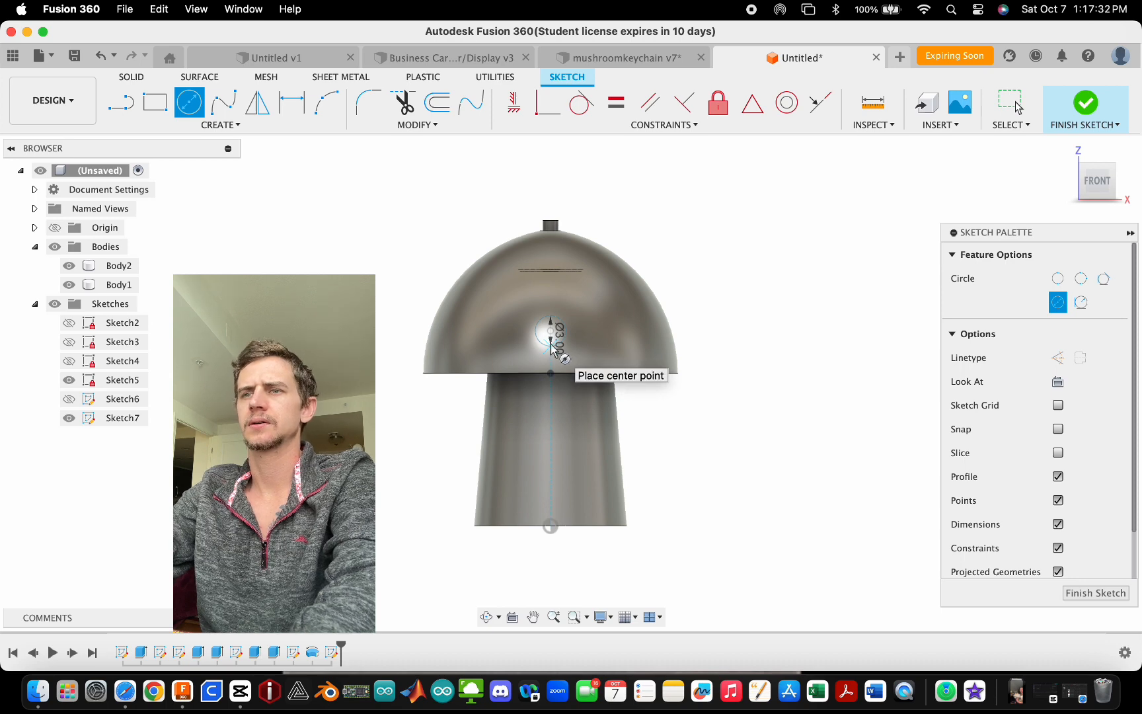
key(Escape)
- Hide the stem body and extrude the circle symmetrically 16 mm as a cut through the cap
key(e)
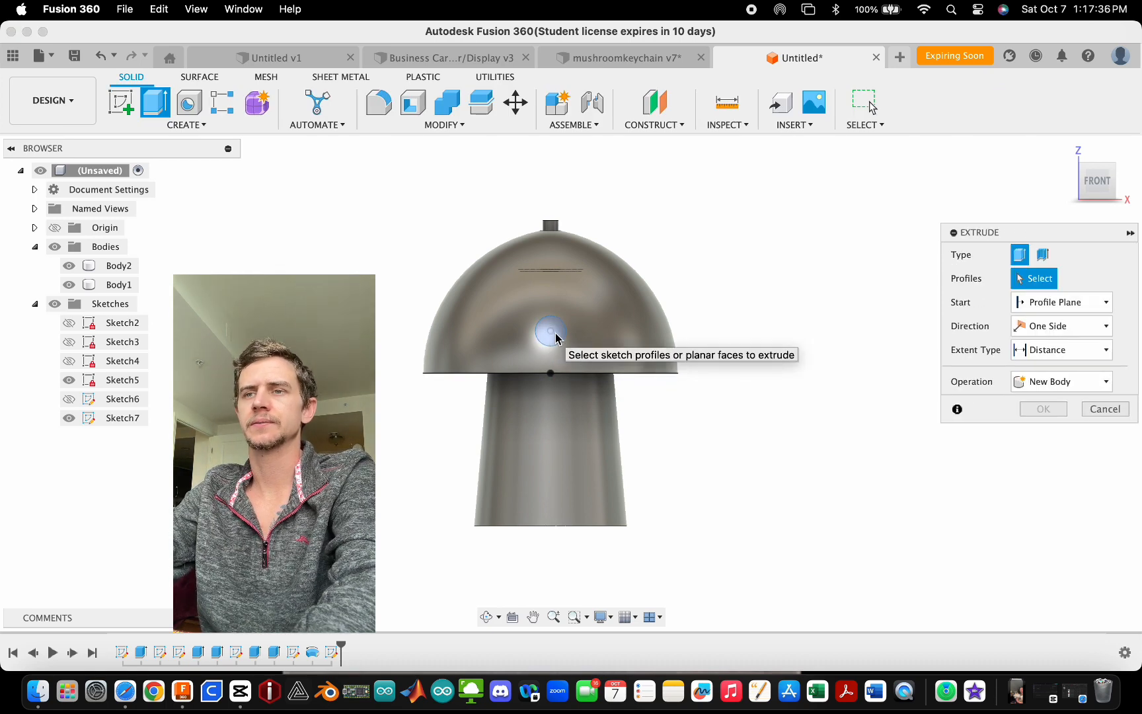
click(559, 336)
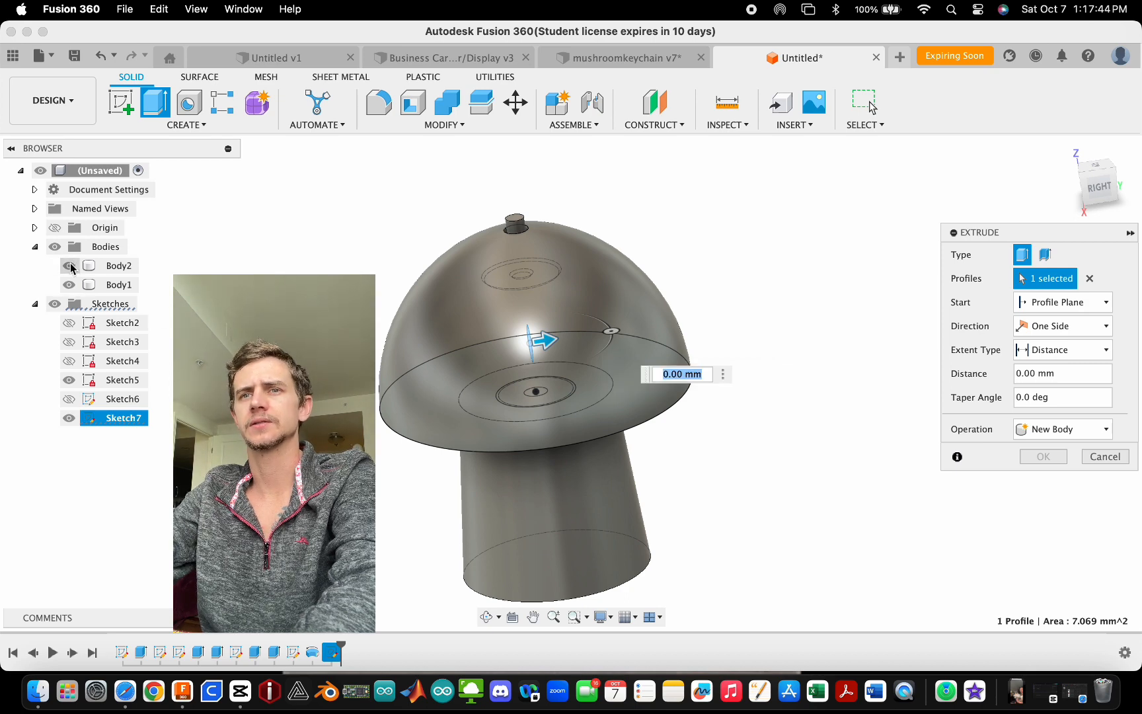
click(69, 265)
click(70, 265)
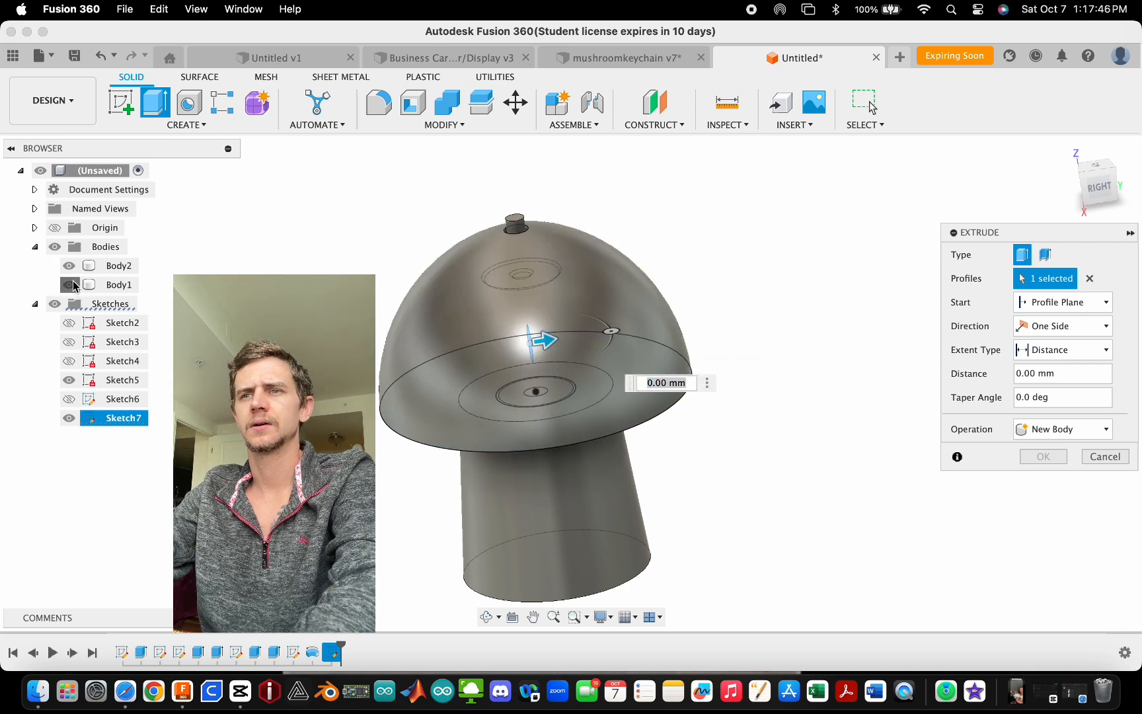
click(69, 285)
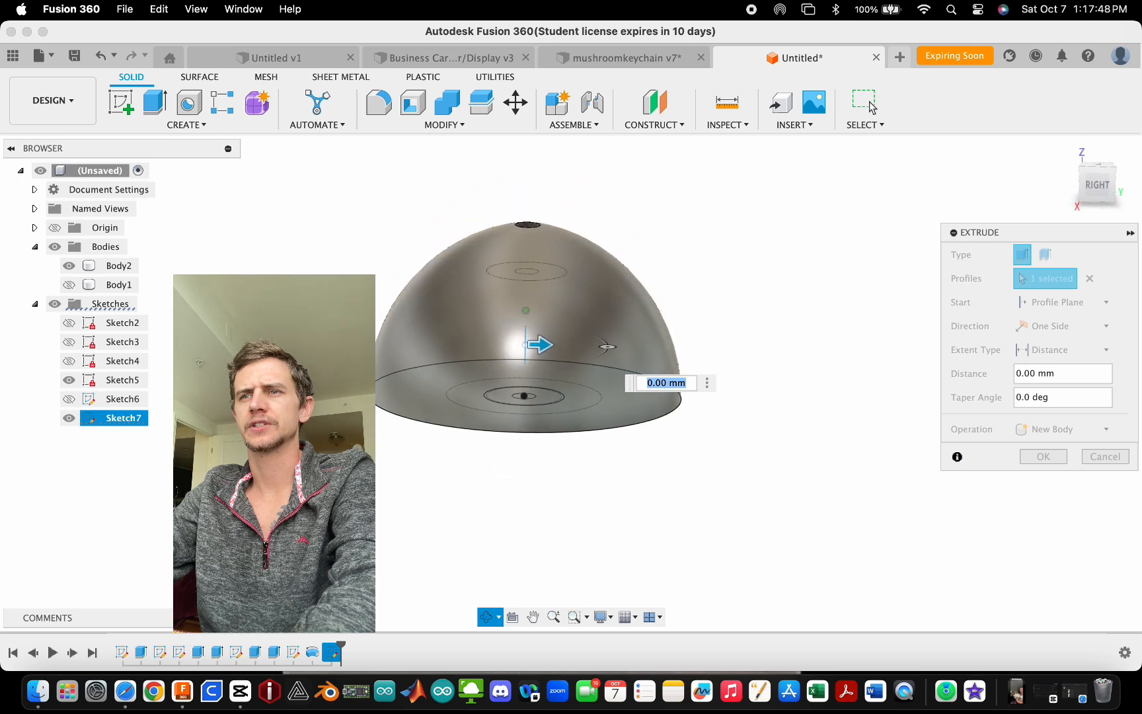
click(1065, 326)
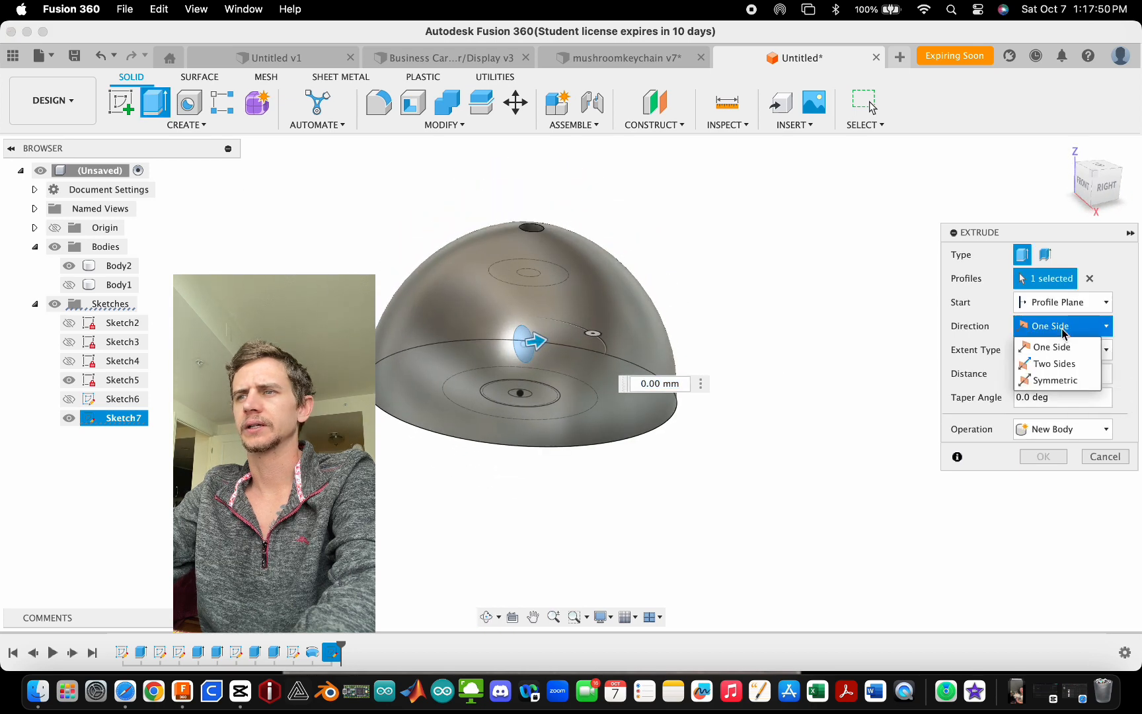
click(1061, 382)
drag(535, 348, 705, 334)
shift+middle_drag(711, 437, 924, 489)
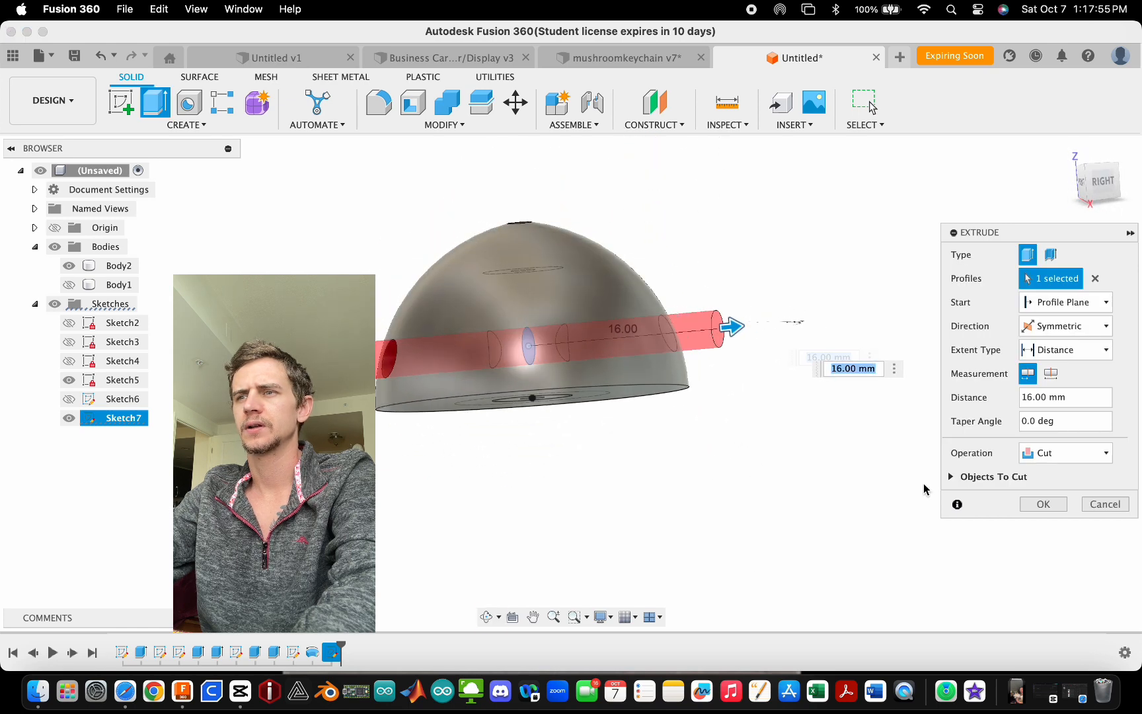
click(1043, 504)
- Circular-pattern the hole cut feature around the vertical Z axis with a full distribution of 5 instances
shift+middle_drag(1045, 503, 719, 425)
click(641, 317)
shift+middle_drag(559, 316, 626, 315)
click(187, 125)
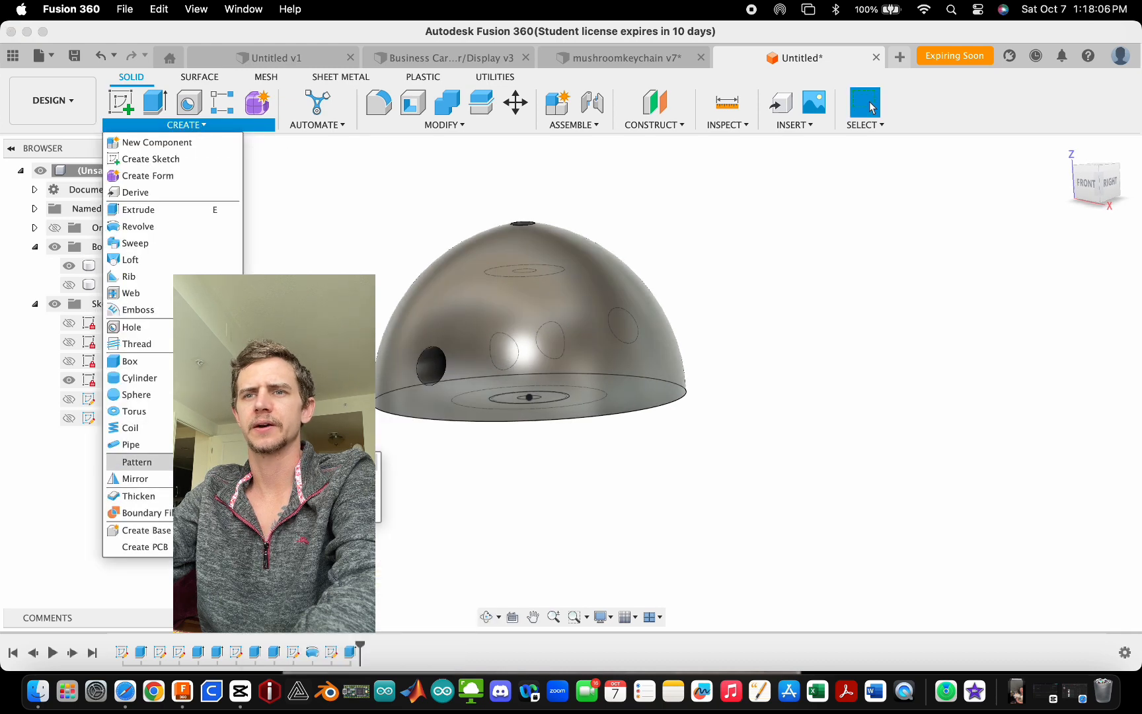
click(277, 479)
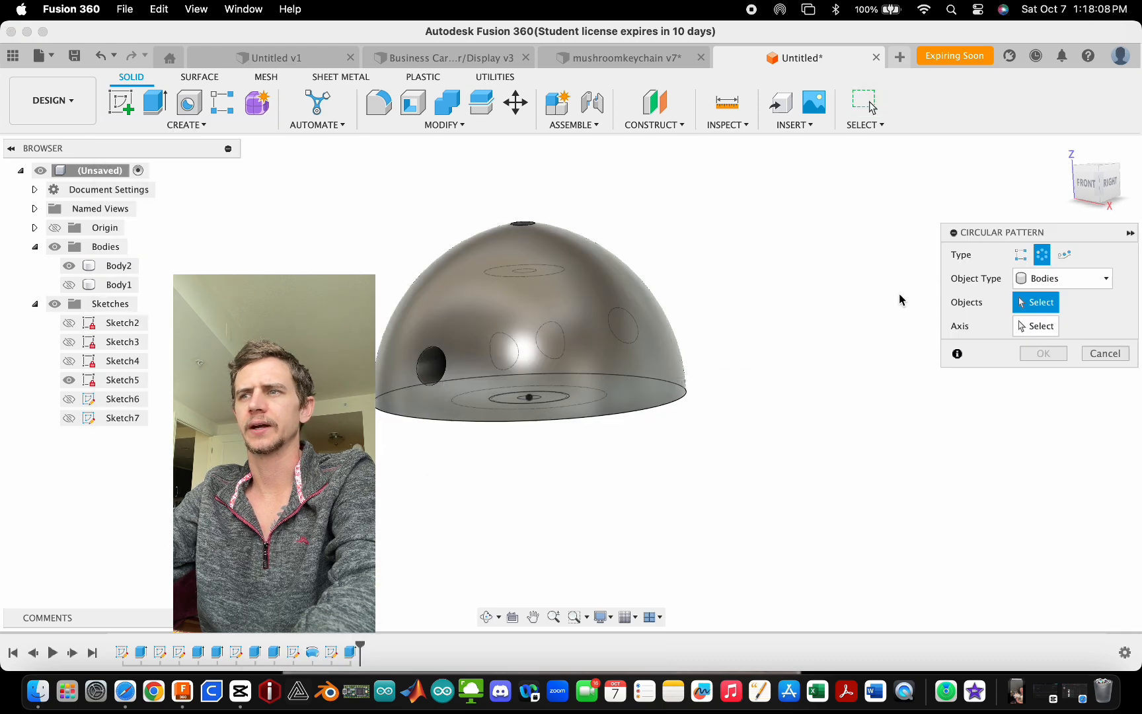
click(1077, 283)
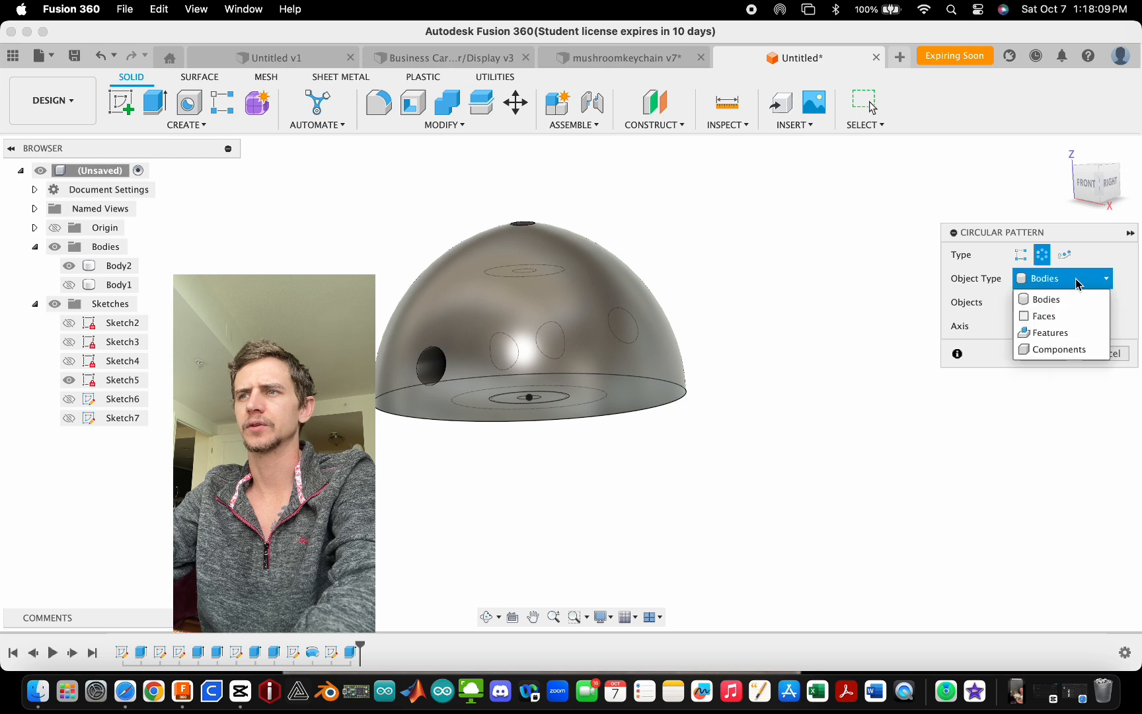
click(1064, 333)
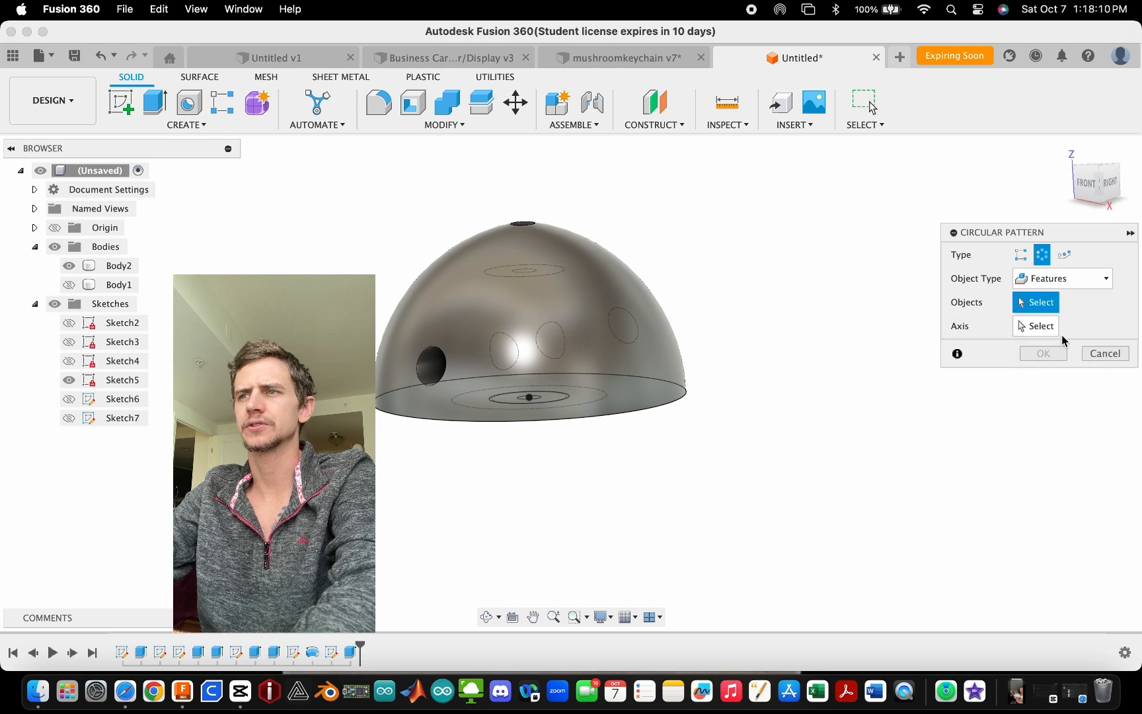
click(433, 367)
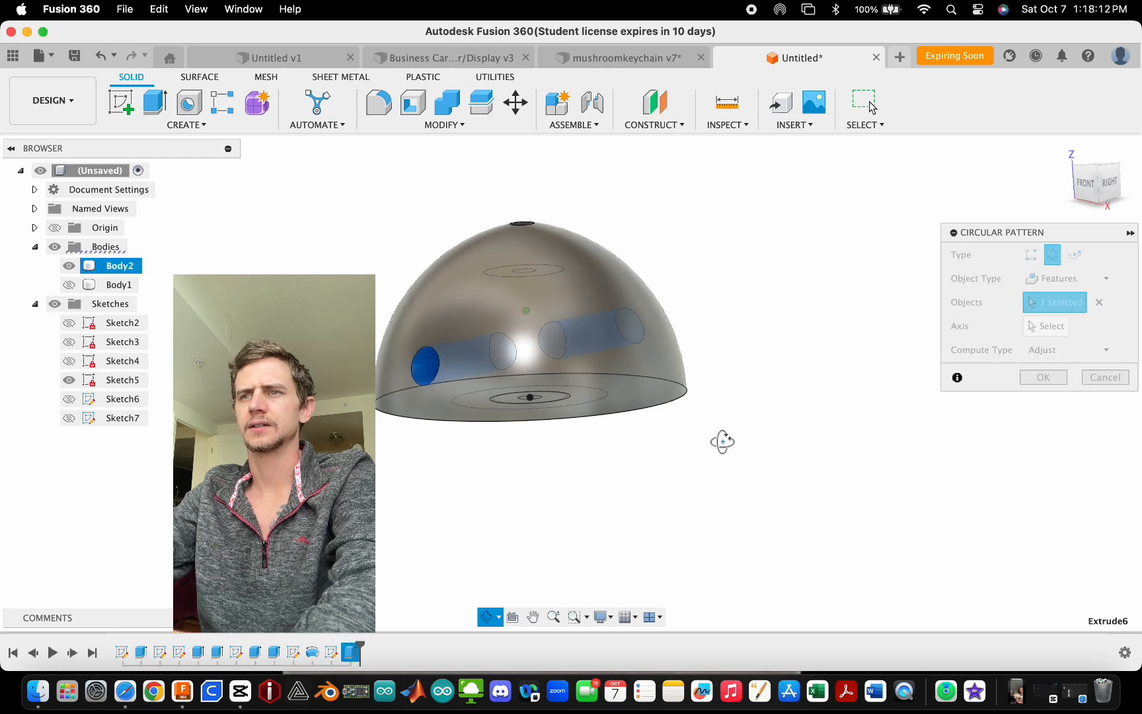
click(1052, 326)
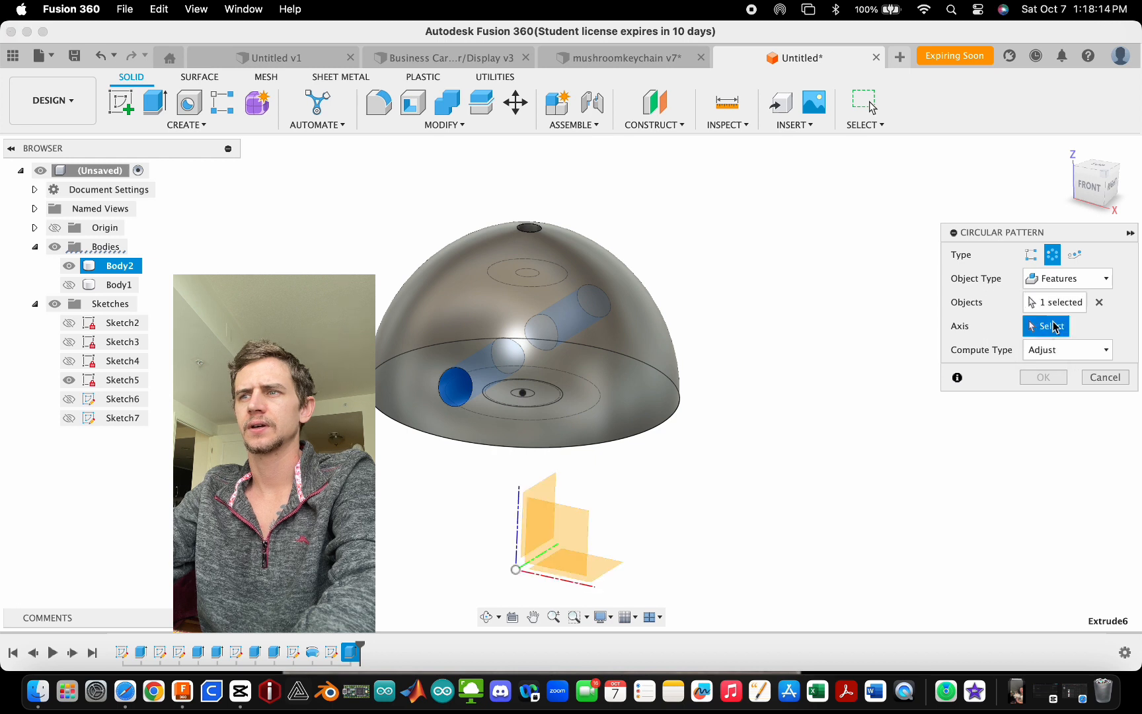
click(519, 507)
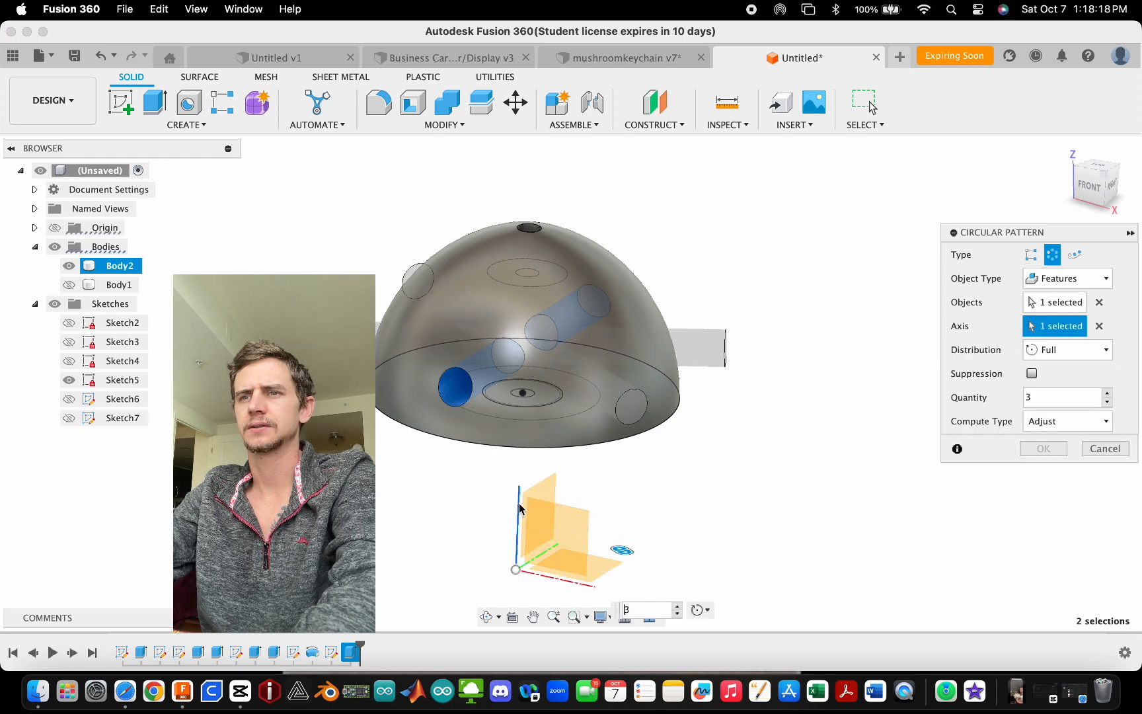
shift+middle_drag(763, 416, 770, 494)
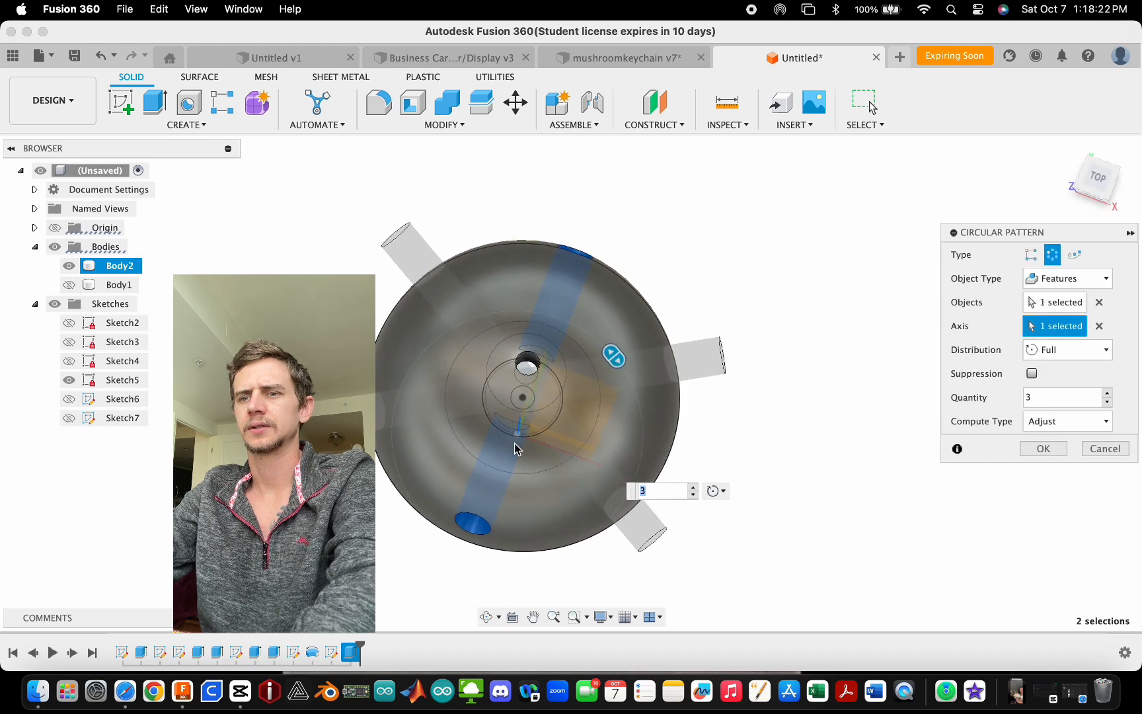
text(4)
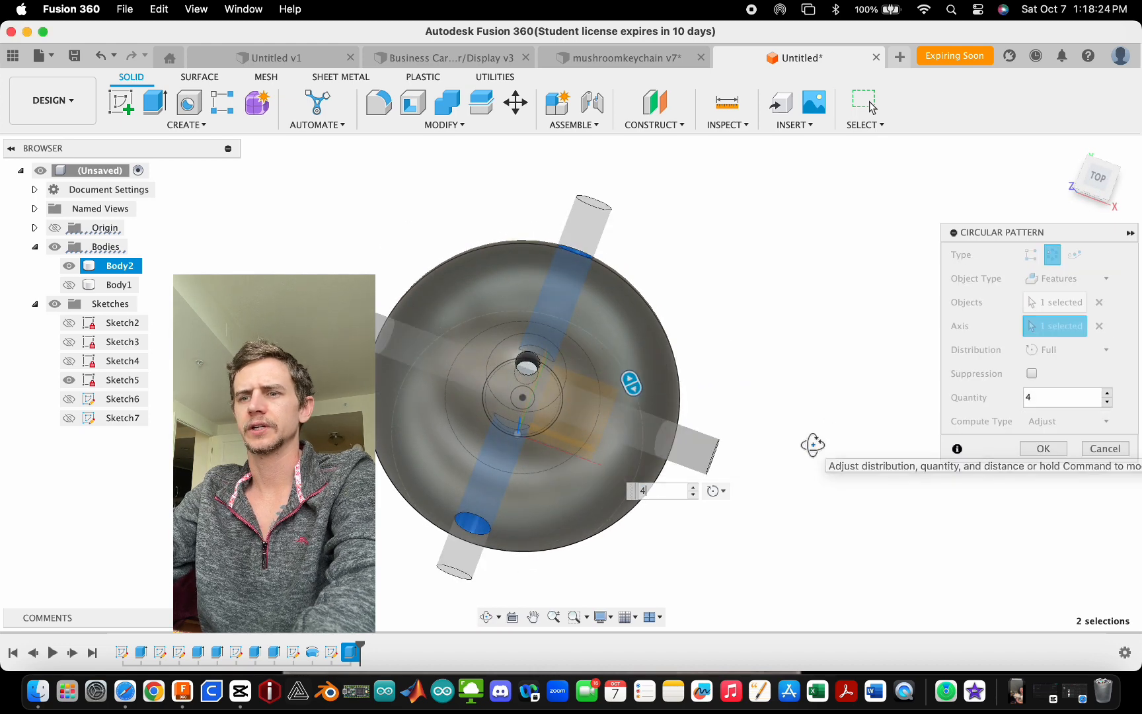
text(5)
shift+middle_drag(813, 474, 760, 430)
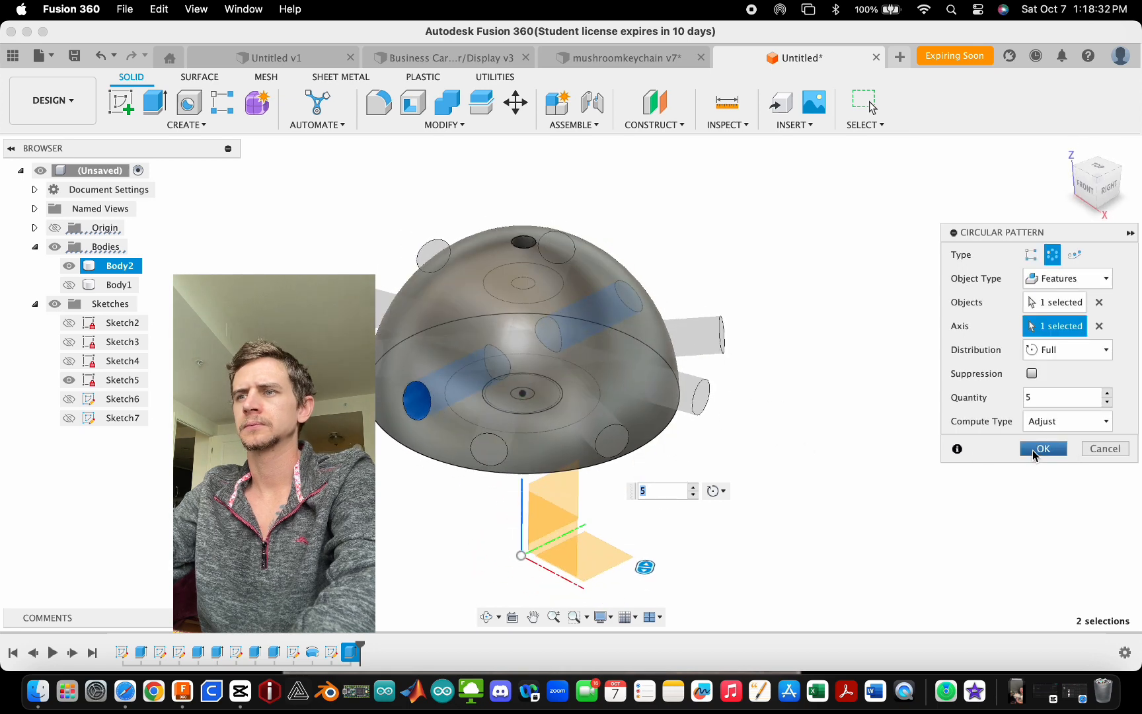
click(1032, 453)
- Orbit and zoom around the cap to examine the patterned holes
scroll(639, 398, down, 3)
shift+middle_drag(640, 399, 655, 333)
scroll(548, 372, up, 8)
shift+middle_drag(621, 420, 740, 380)
scroll(569, 522, down, 5)
scroll(569, 522, down, 2)
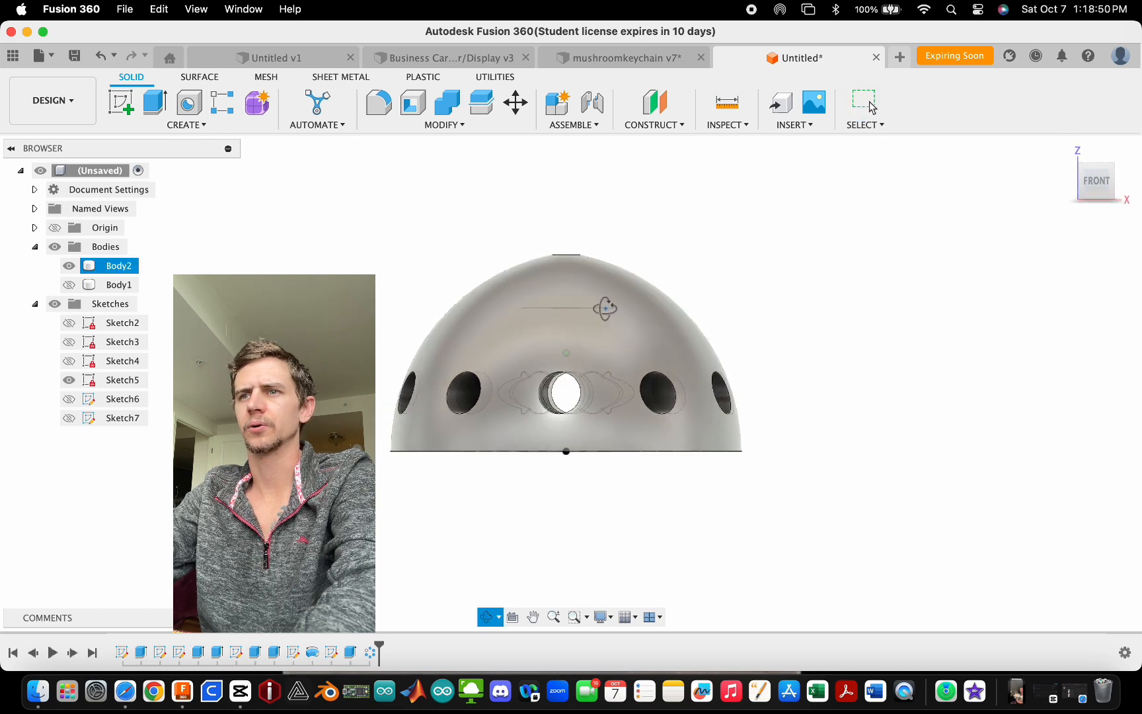
drag(582, 313, 562, 361)
key(Escape)
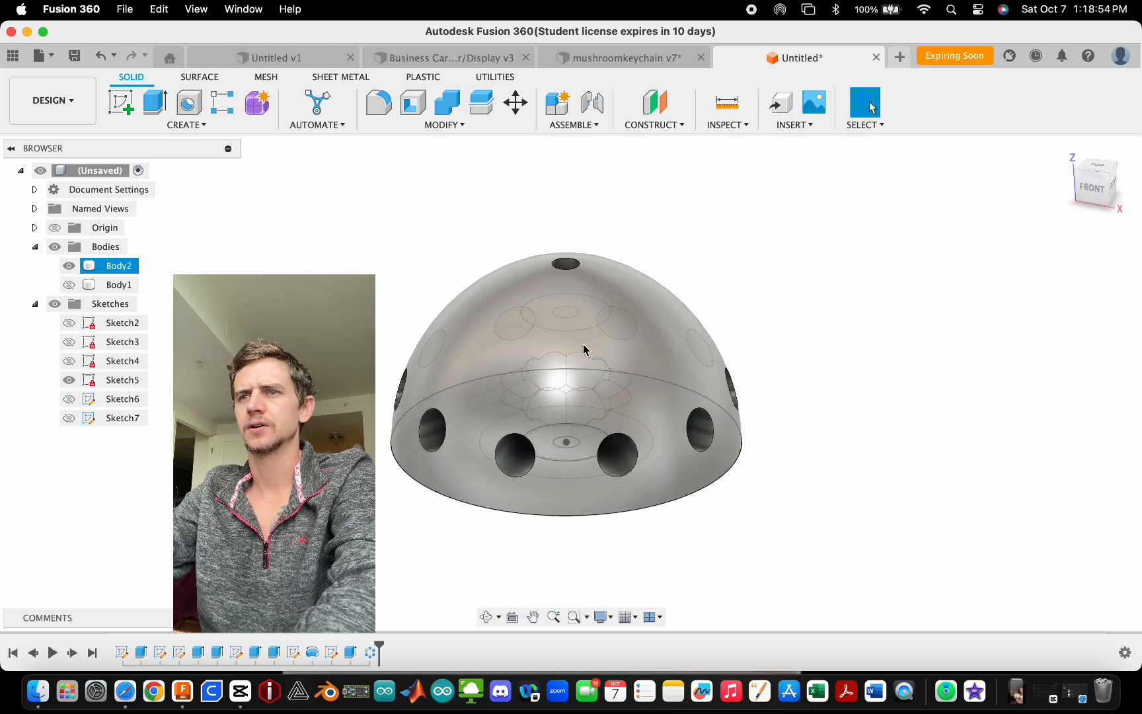
shift+middle_drag(572, 377, 477, 335)
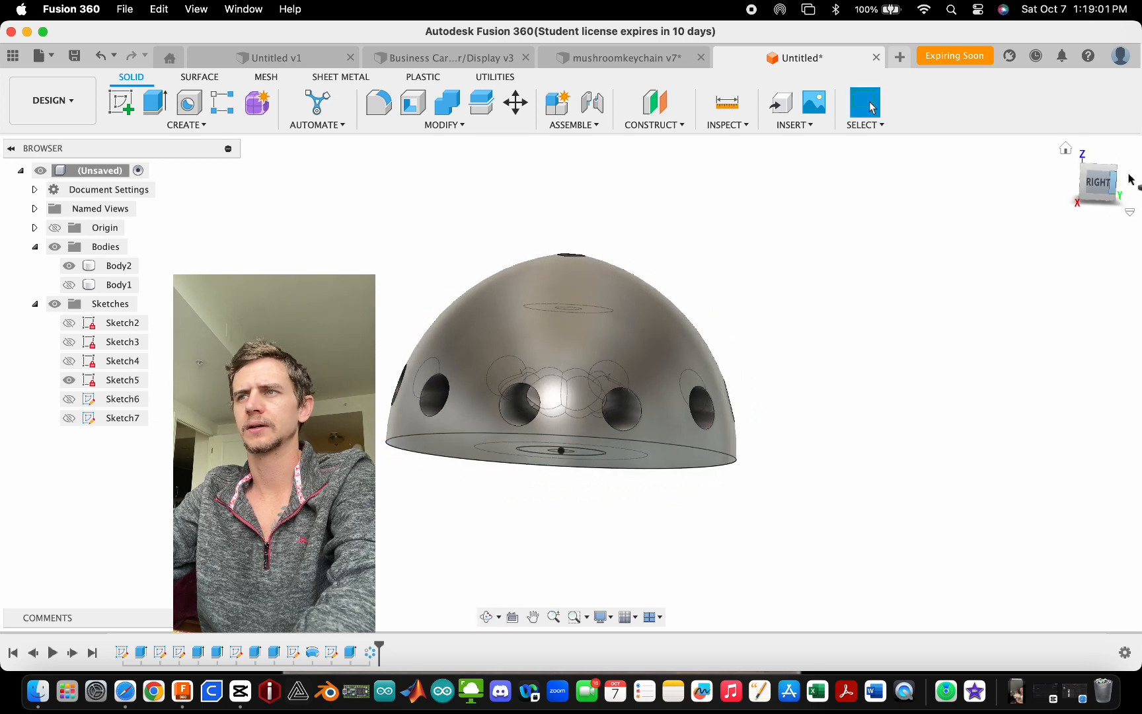
- Switch to the right view, start a new sketch and draw a 3 mm diameter circle near the top of the cap
click(1089, 189)
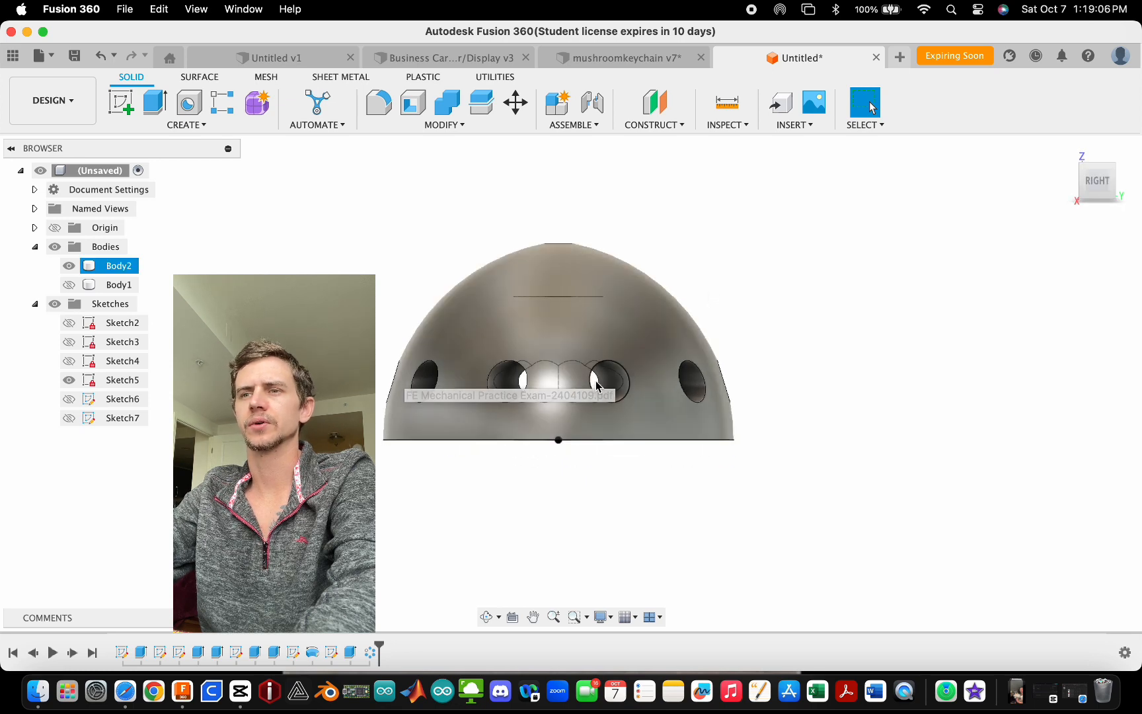
click(120, 116)
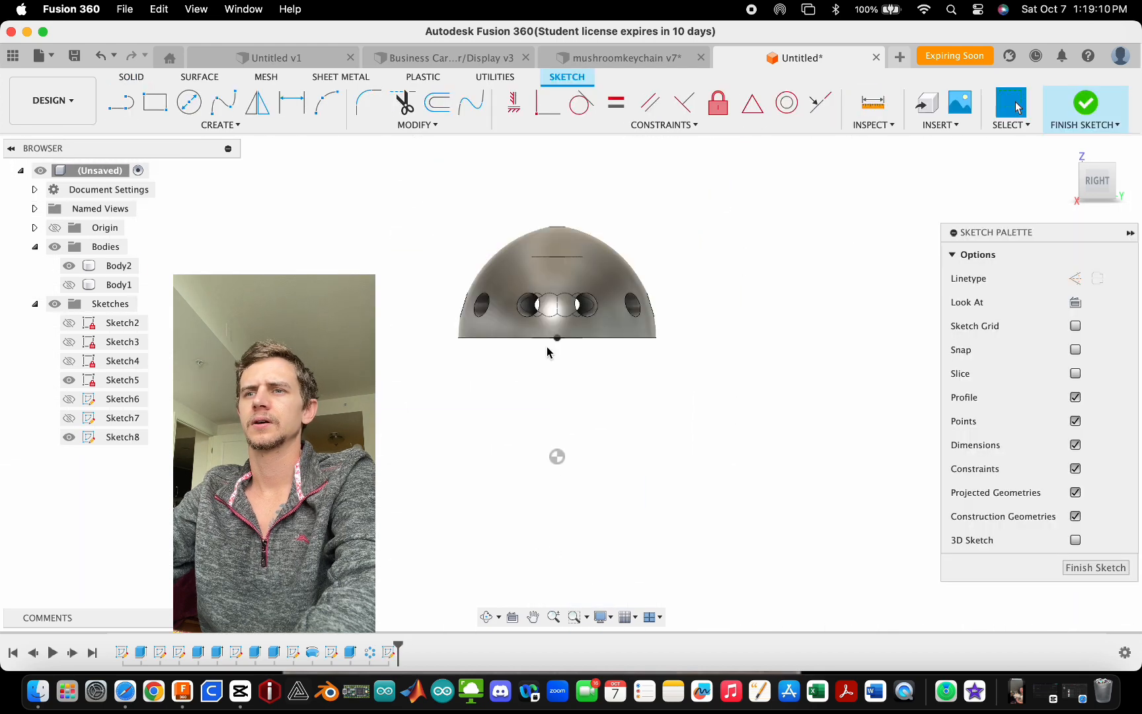
scroll(558, 249, up, 5)
key(c)
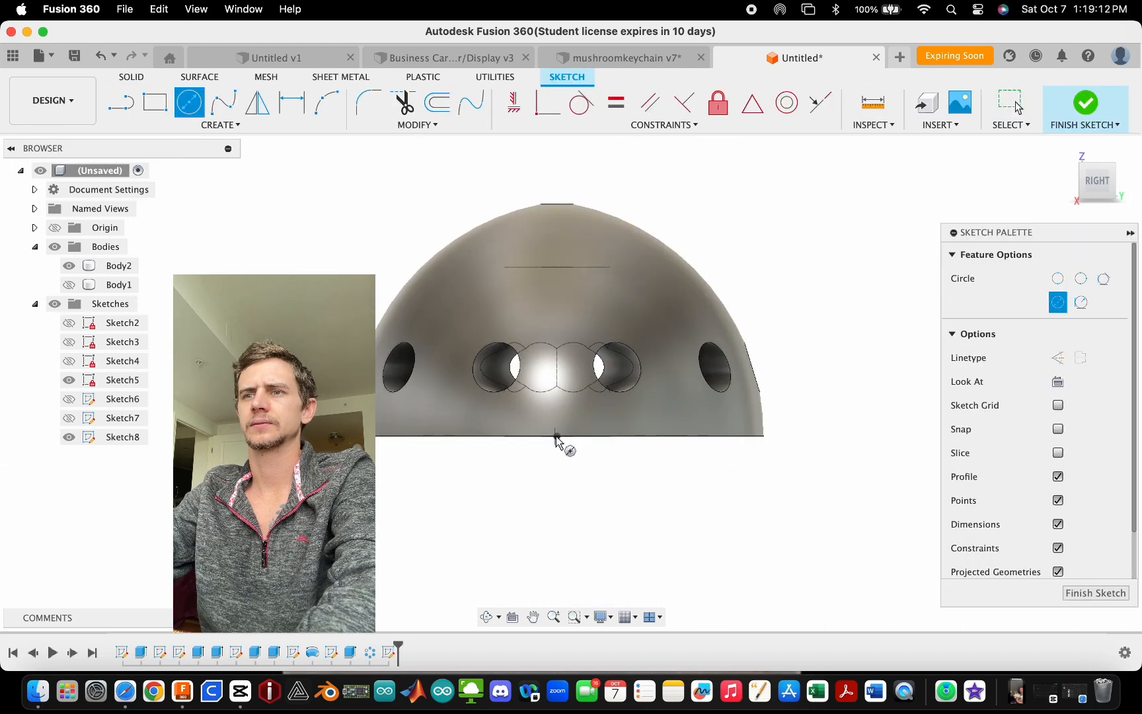
scroll(558, 438, down, 3)
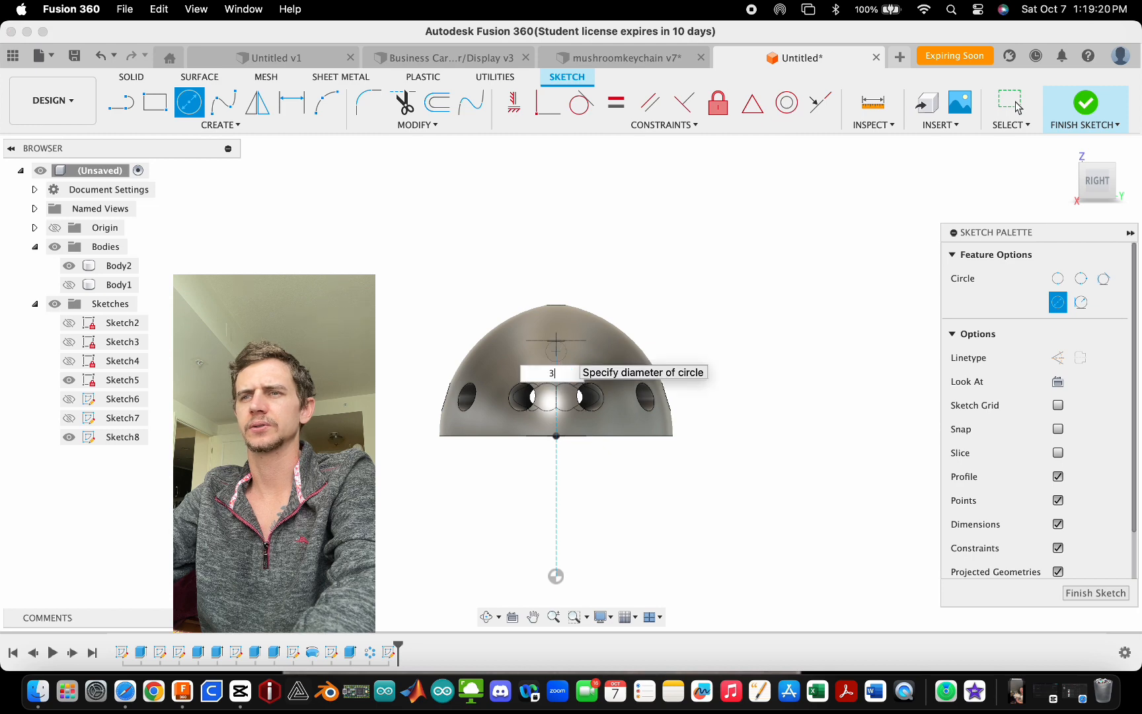
key(Return)
key(Escape)
- Select the circle's centre point and apply a horizontal/vertical constraint to it
scroll(555, 350, up, 5)
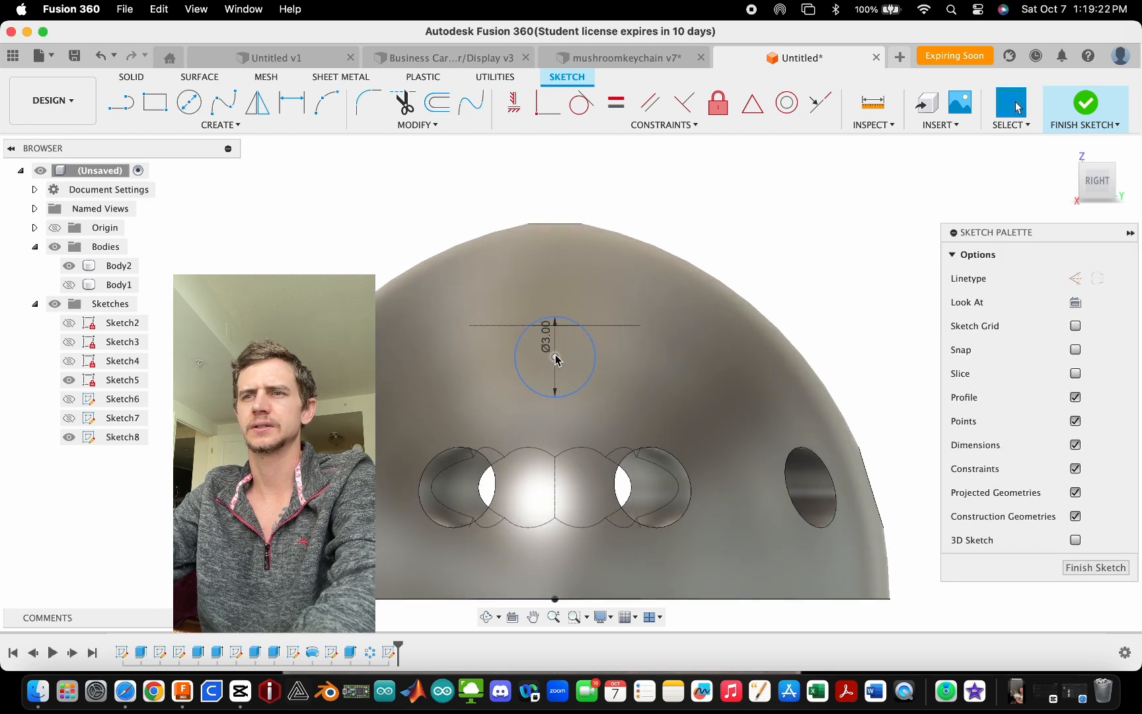
click(556, 365)
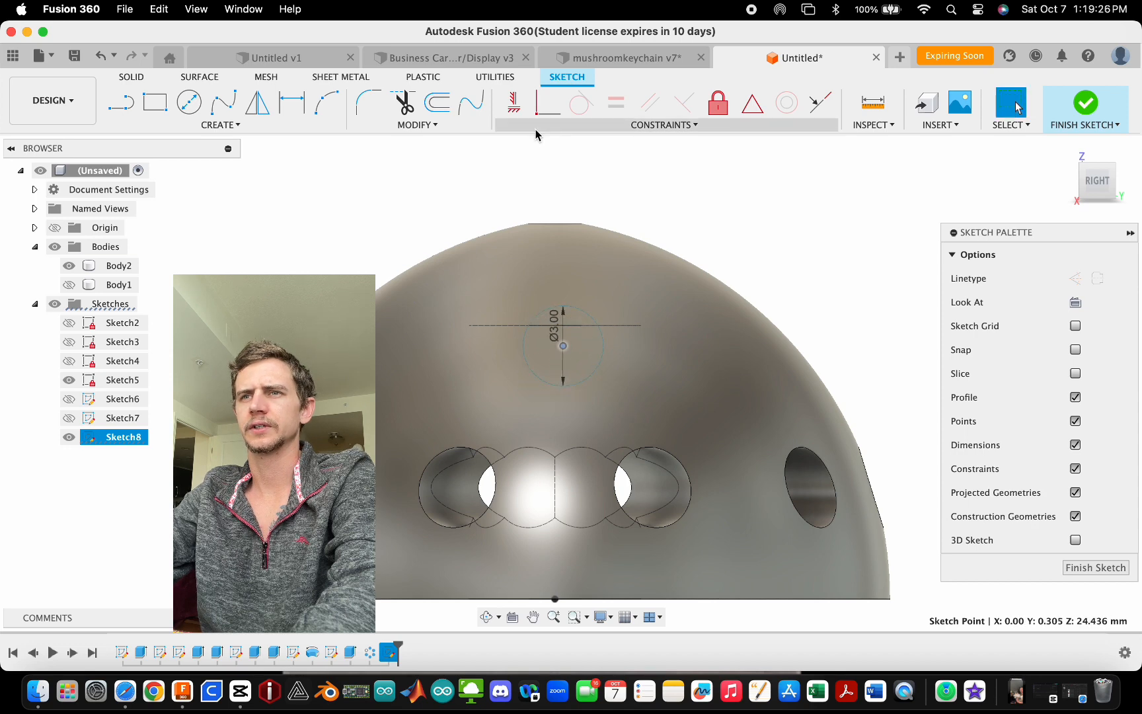
click(514, 103)
scroll(559, 235, down, 5)
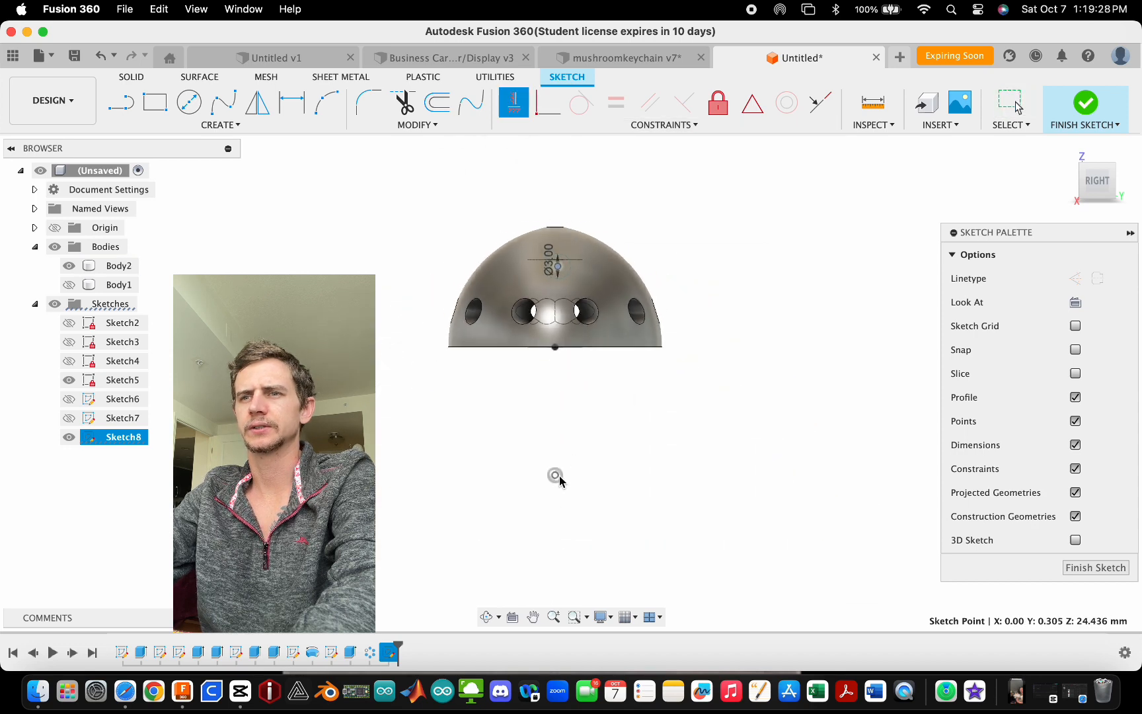
key(Escape)
- Drag the circle's centre point lower on the cap, then finish the sketch
scroll(557, 271, up, 5)
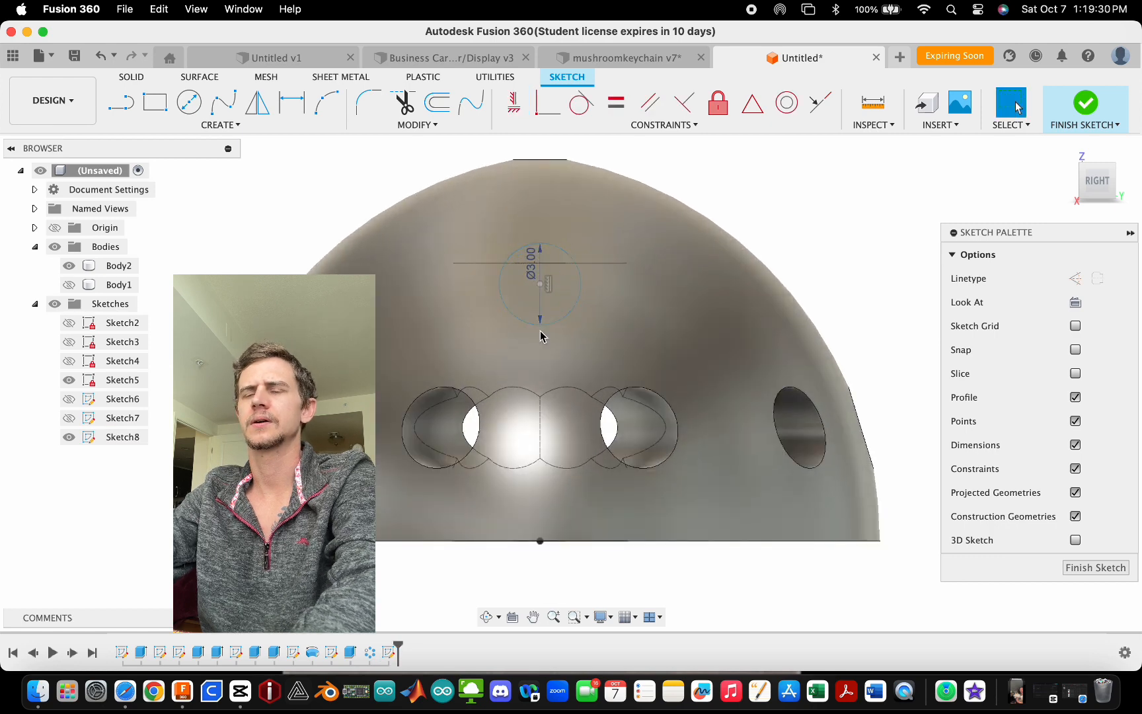
scroll(532, 278, down, 3)
scroll(549, 330, up, 2)
click(543, 312)
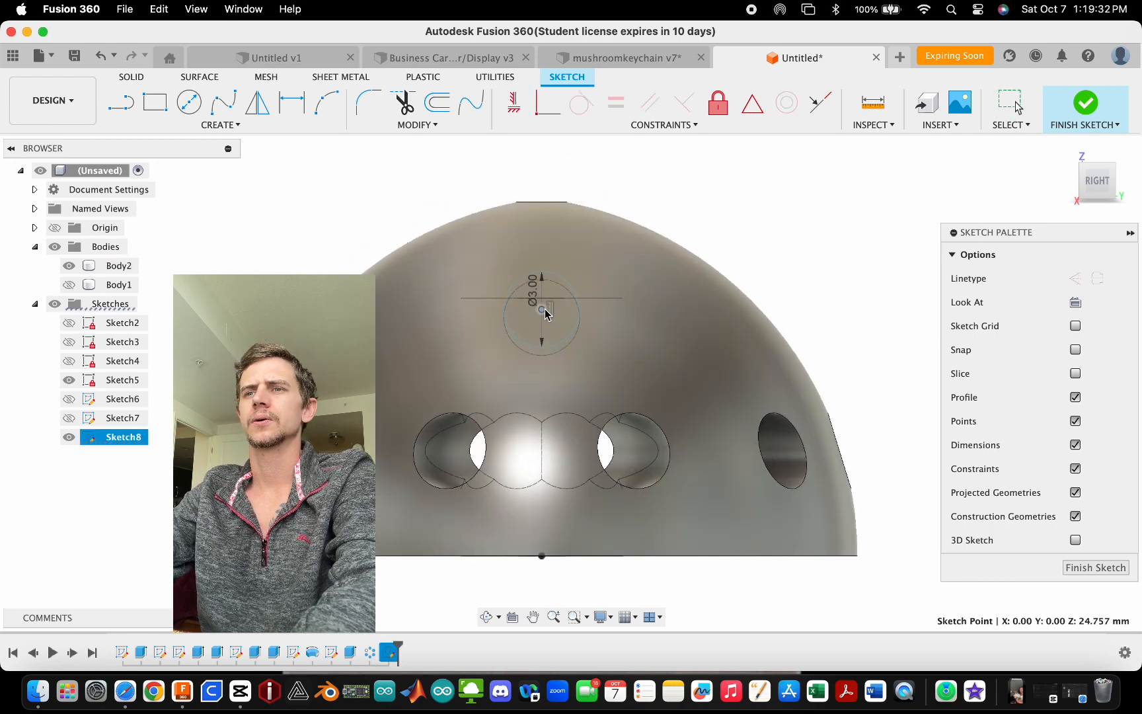
mouse_move(543, 316)
shift+middle_down()
mouse_move(558, 372)
mouse_move(539, 373)
mouse_move(562, 362)
mouse_move(545, 364)
shift+middle_up()
shift+middle_drag(647, 197, 631, 191)
scroll(568, 374, up, 8)
shift+middle_drag(589, 382, 494, 365)
click(1086, 113)
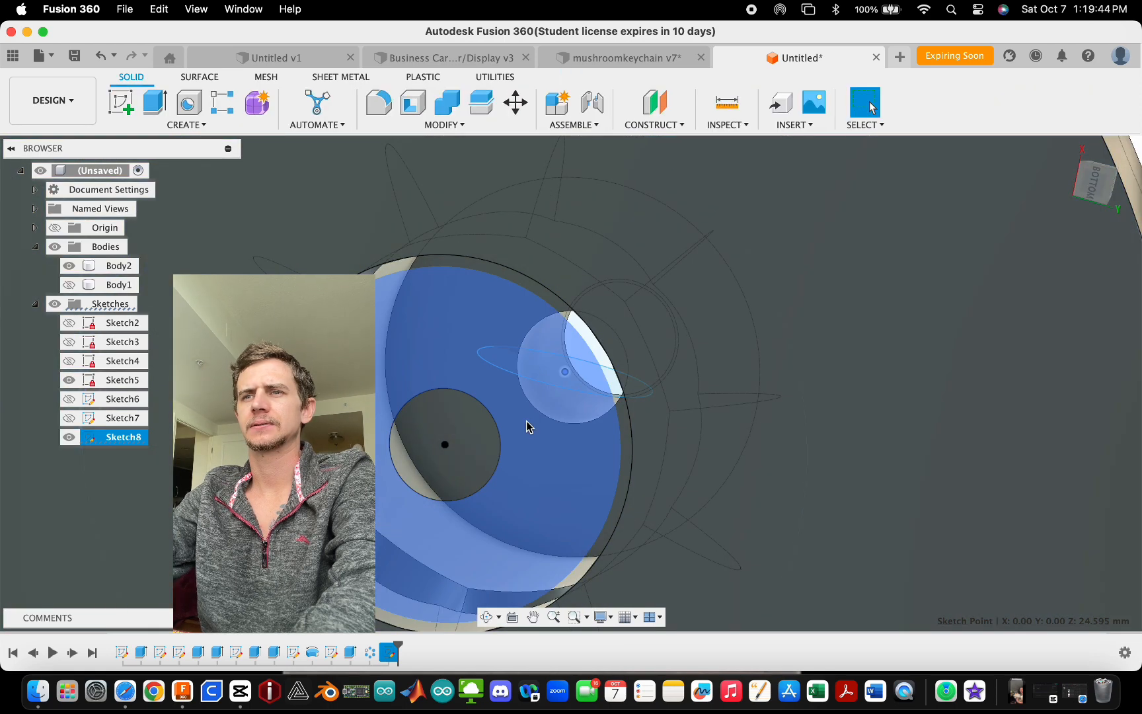
- Hide Sketch5 and Sketch8 and zoom out to view the whole part
click(66, 387)
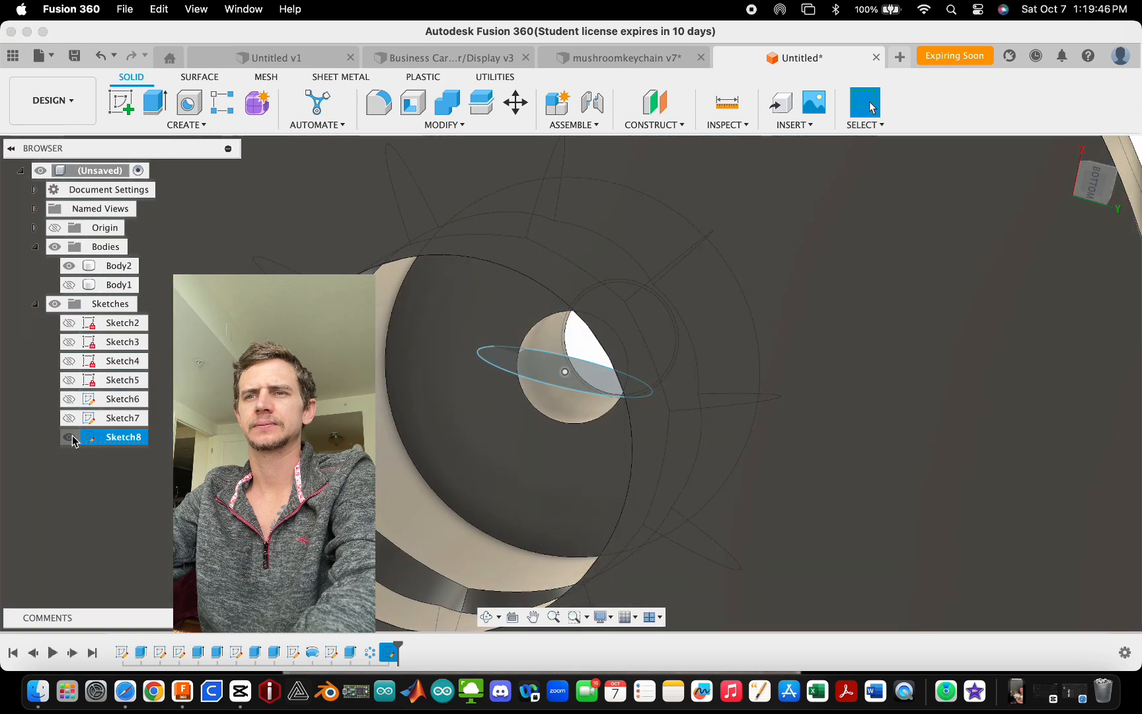
click(69, 436)
click(507, 454)
click(505, 454)
scroll(502, 439, down, 6)
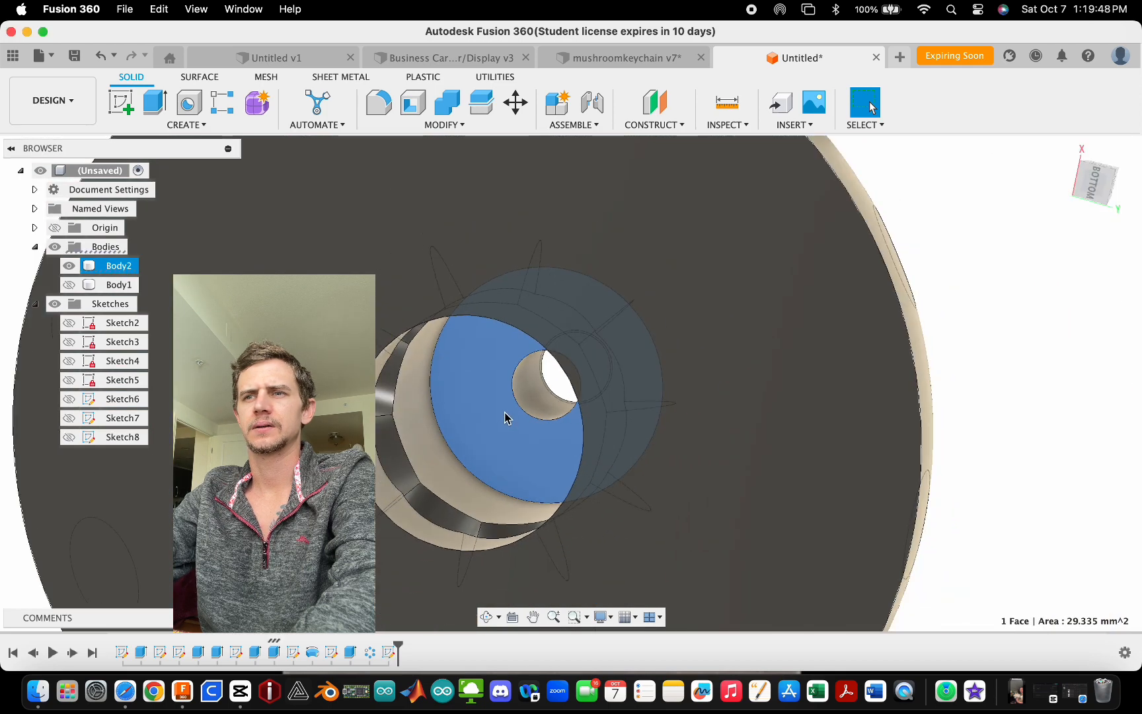
- Edit the collar's join extrude and set its distance to -1.8 mm
double_click(257, 653)
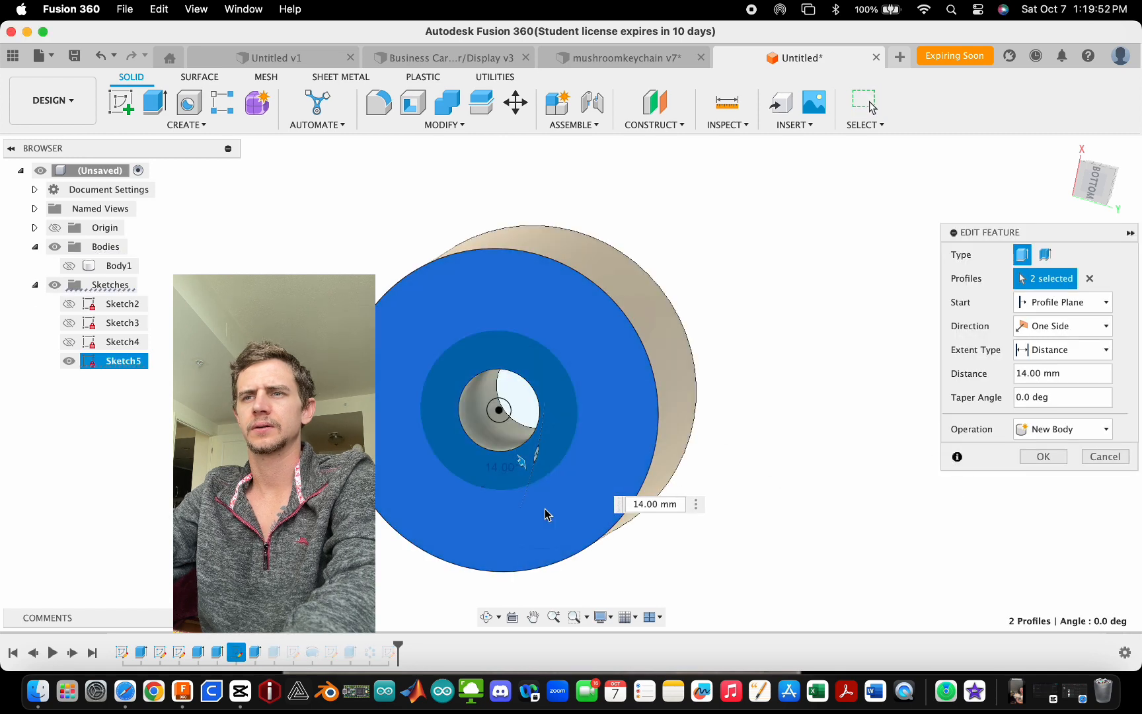
key(Escape)
double_click(272, 653)
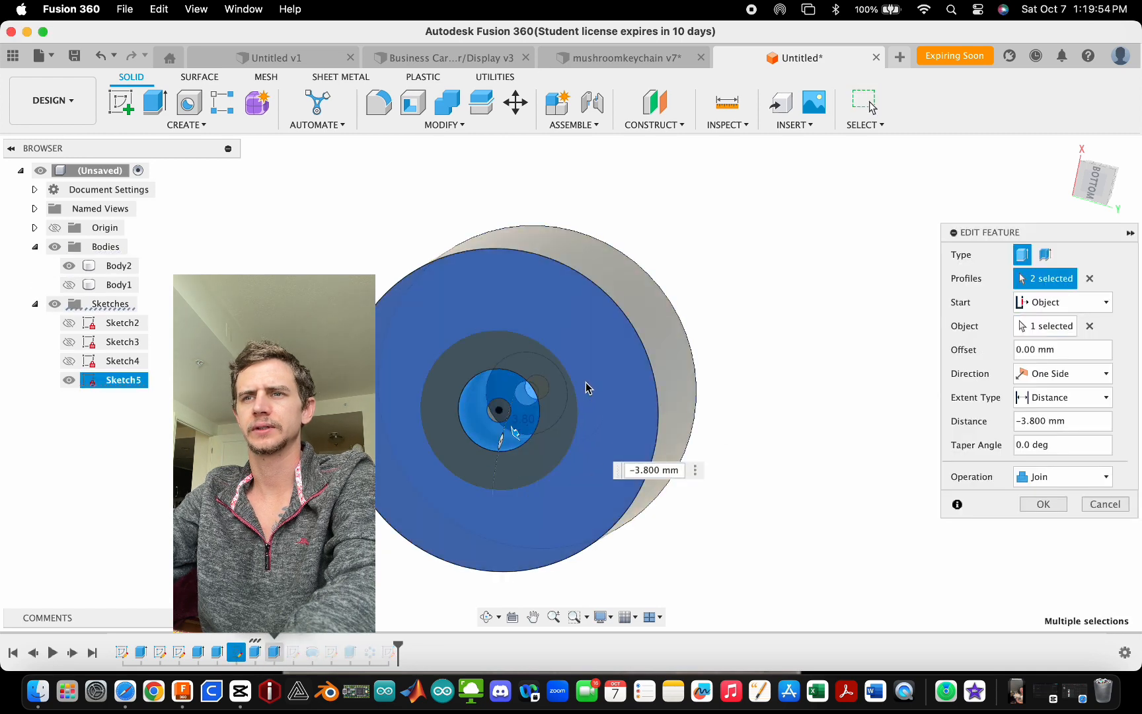
scroll(518, 414, up, 4)
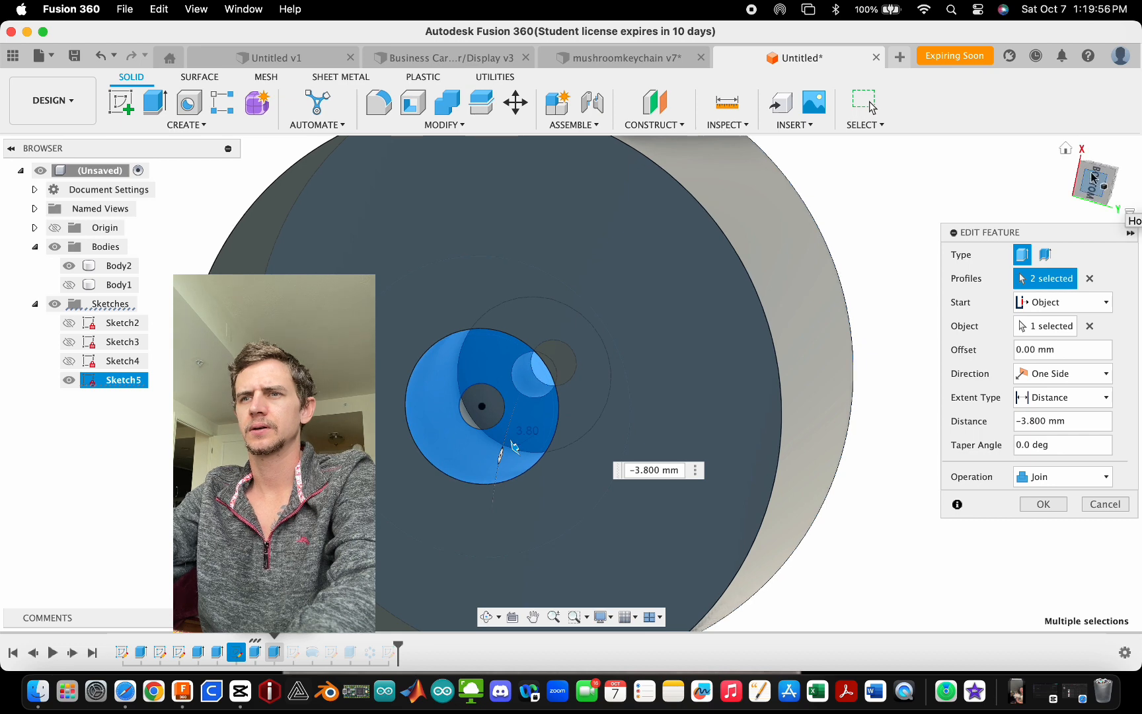
click(1094, 176)
click(1098, 158)
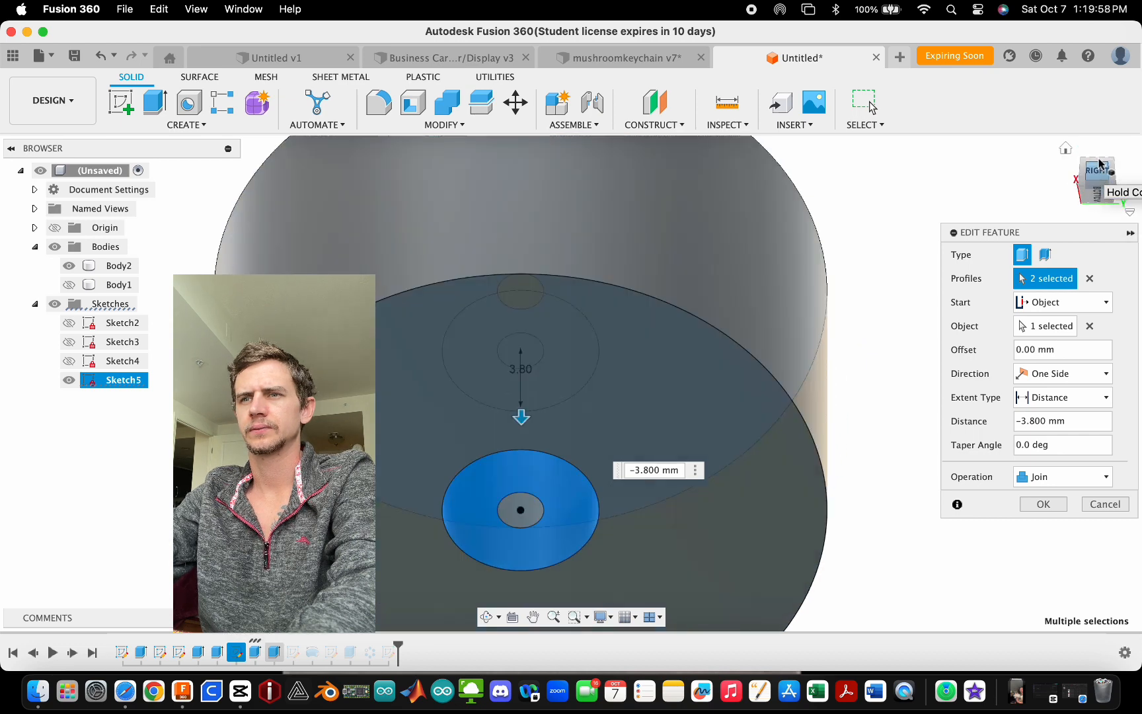
drag(522, 337, 526, 304)
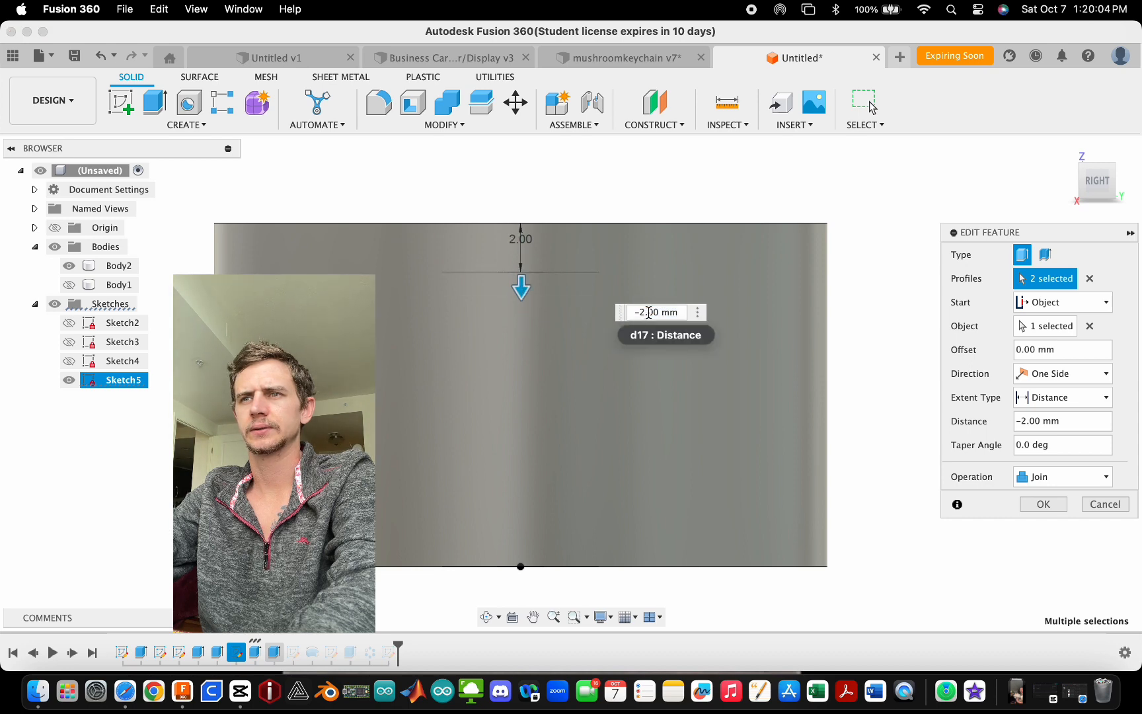
text(-2.8)
key(Return)
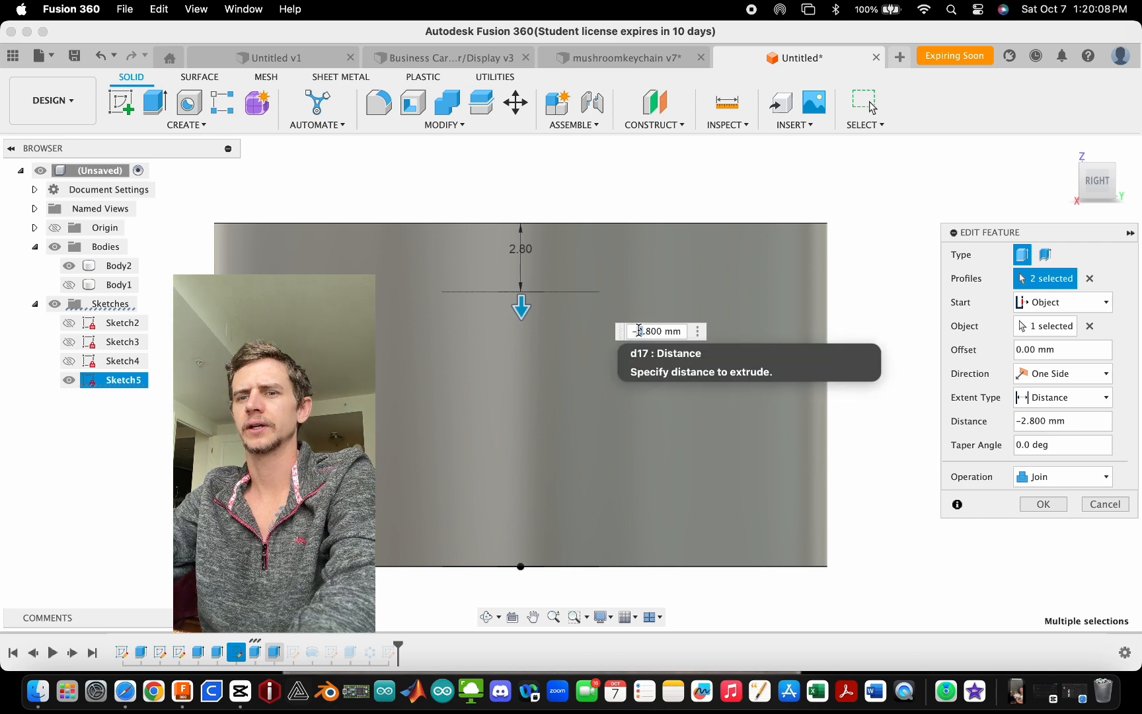
key(Return)
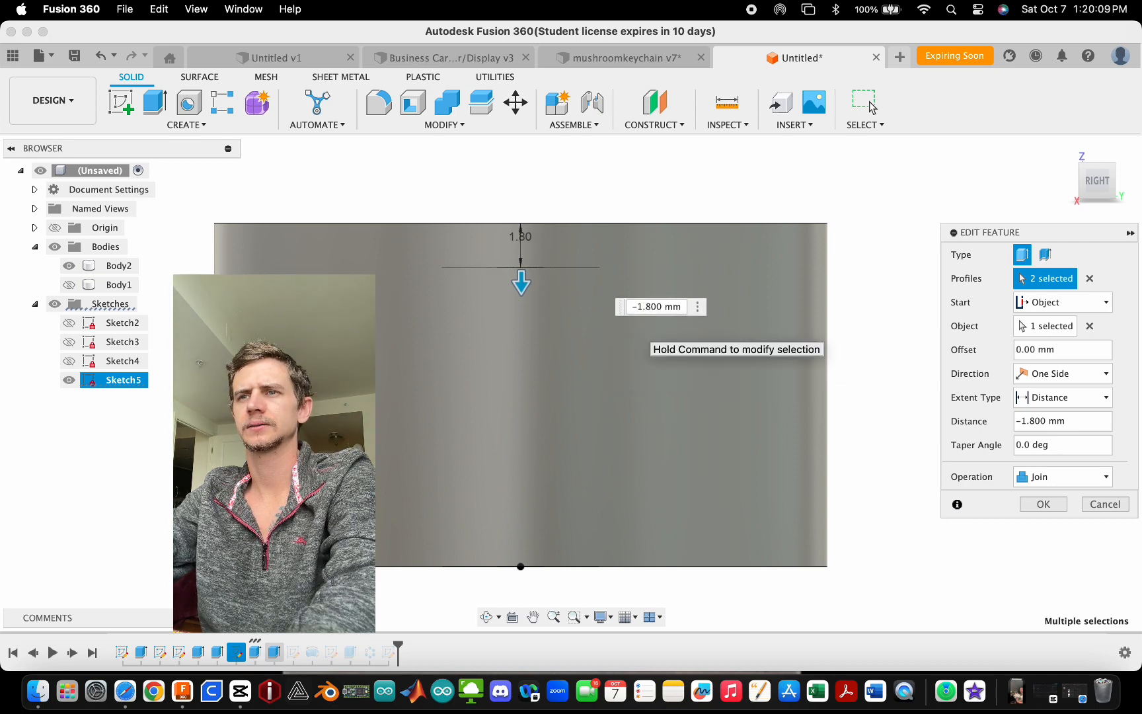
click(1042, 504)
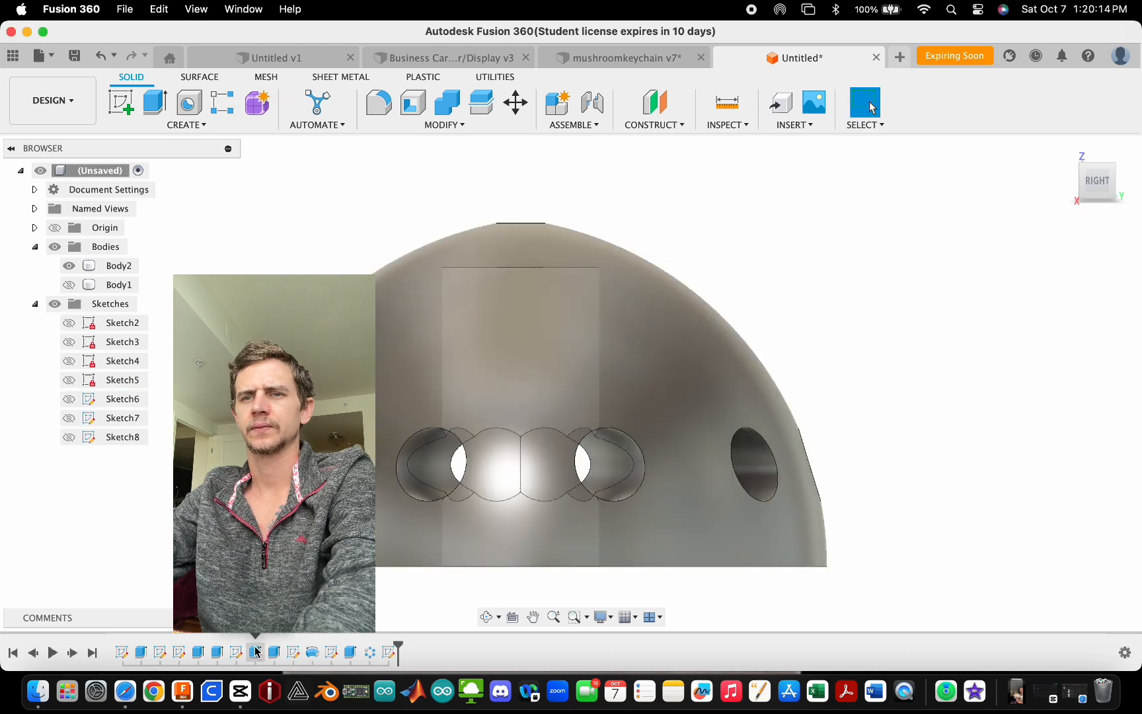
- Edit the small peg extrude on top of the cap and lengthen it to 12 mm
double_click(216, 653)
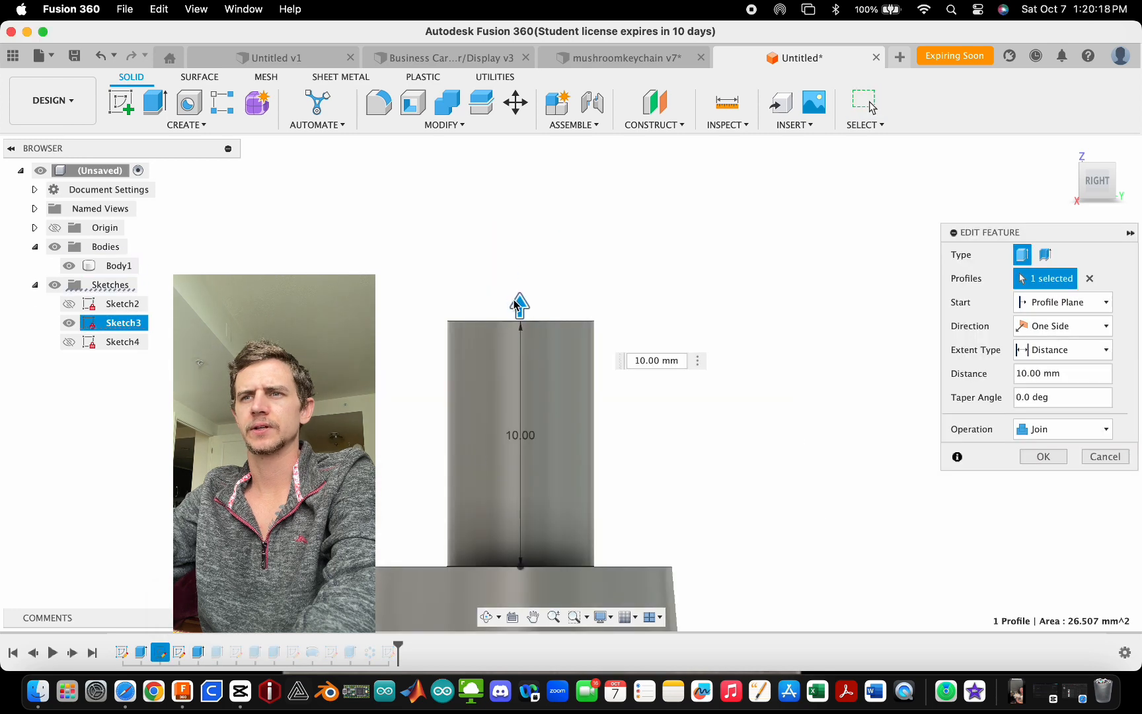
drag(520, 299, 520, 263)
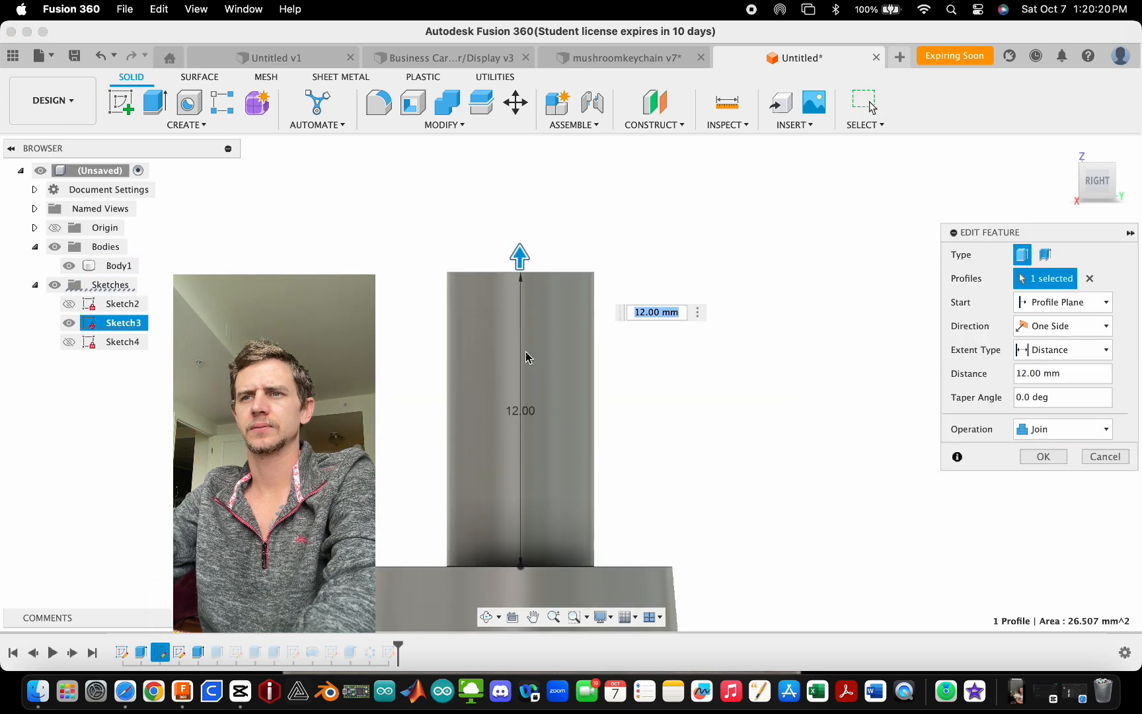
click(1043, 456)
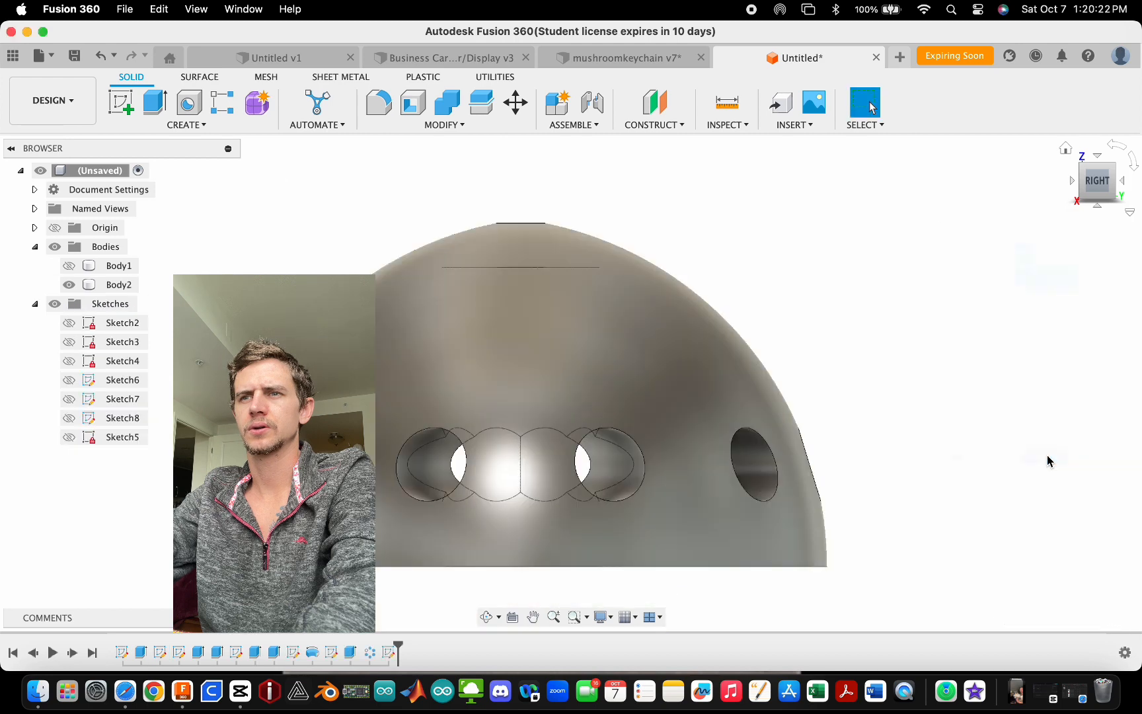
- Show Body1 and Sketch8, orbit around the model, and return to the right view of the cap
click(69, 265)
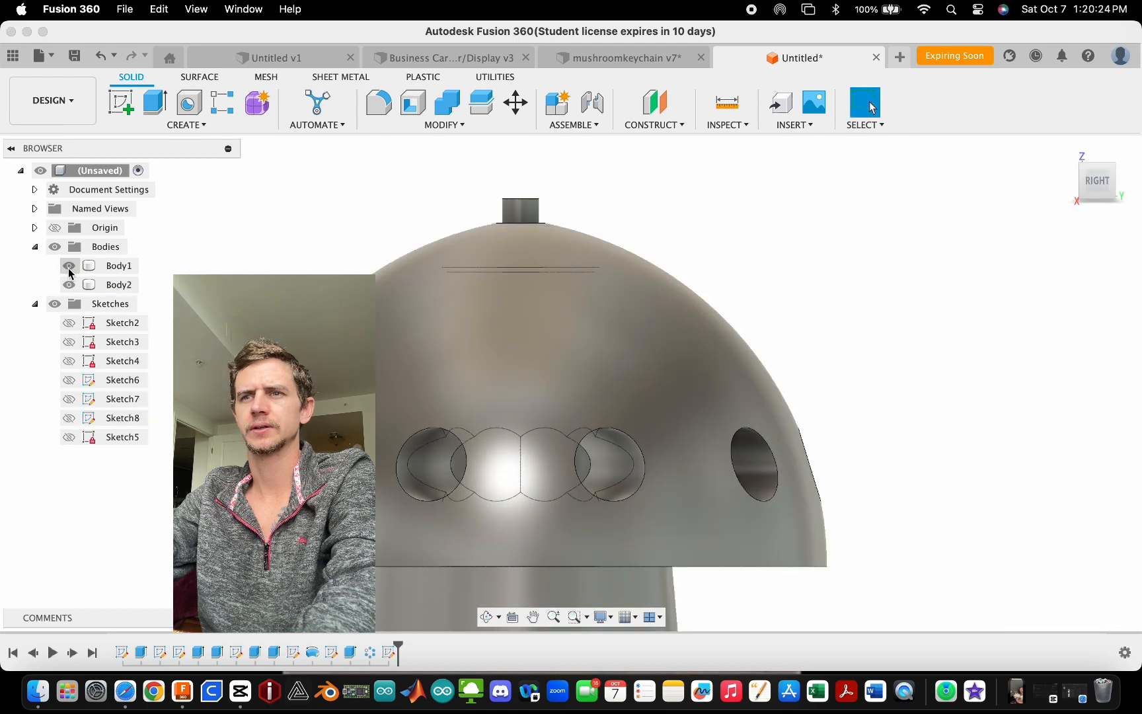
scroll(555, 286, up, 7)
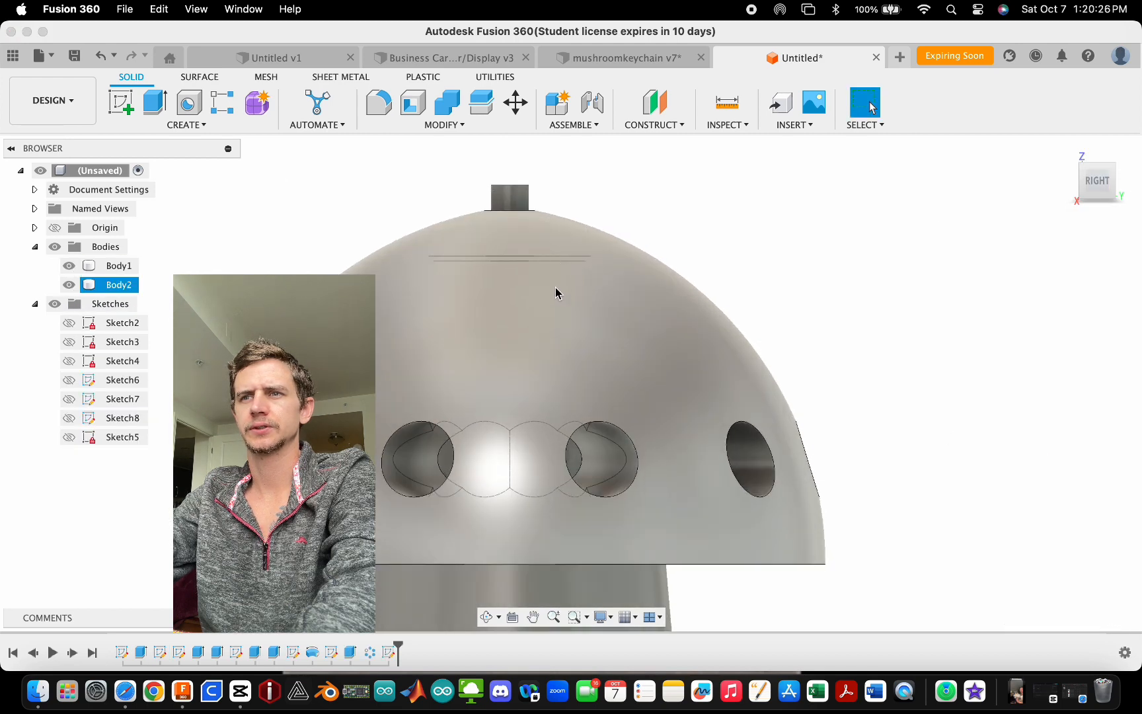
shift+middle_drag(622, 257, 605, 262)
key(Escape)
scroll(415, 253, down, 6)
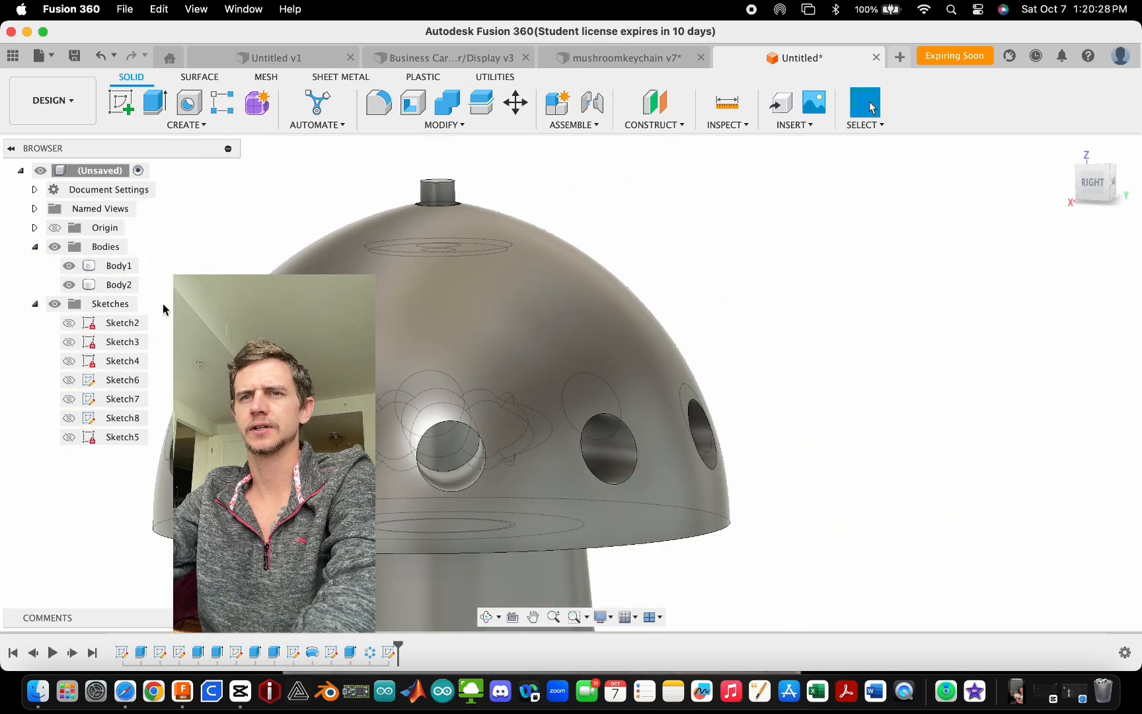
click(68, 437)
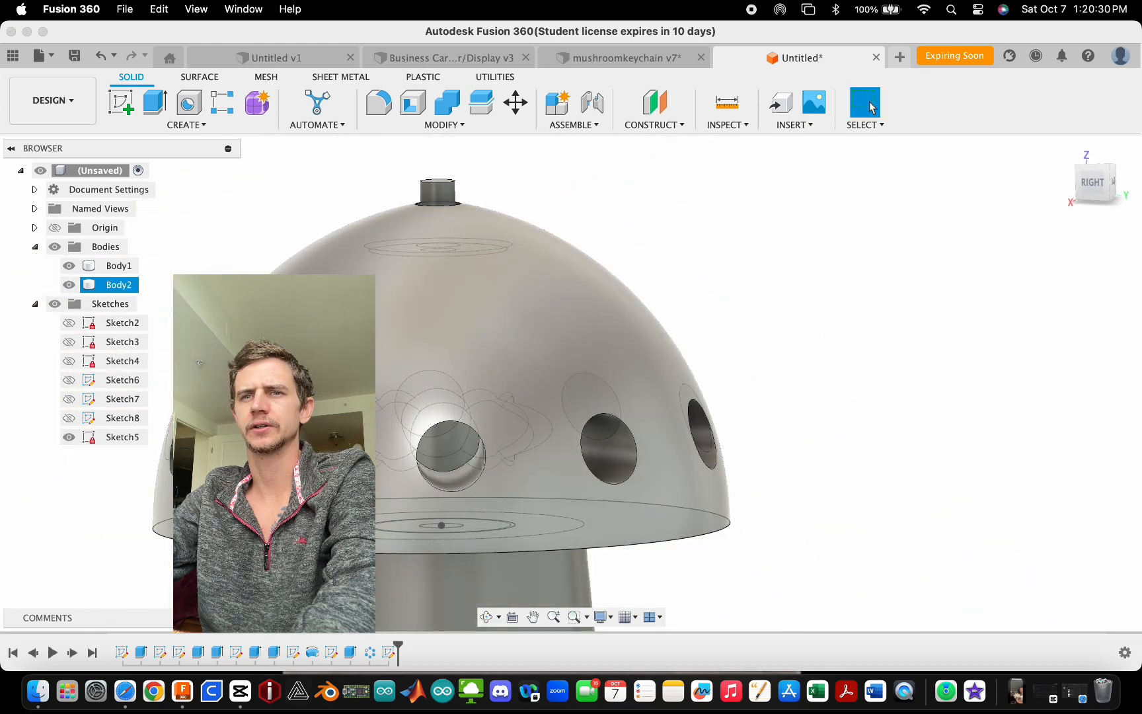
scroll(514, 292, down, 4)
shift+middle_drag(512, 291, 620, 347)
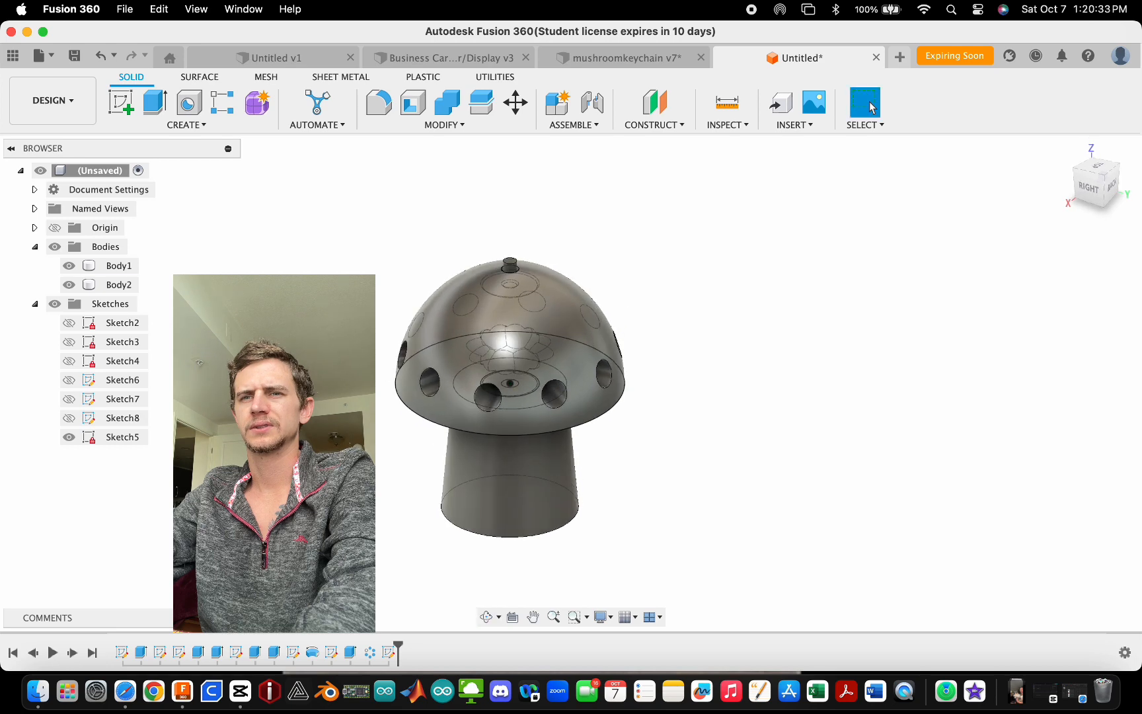
click(68, 437)
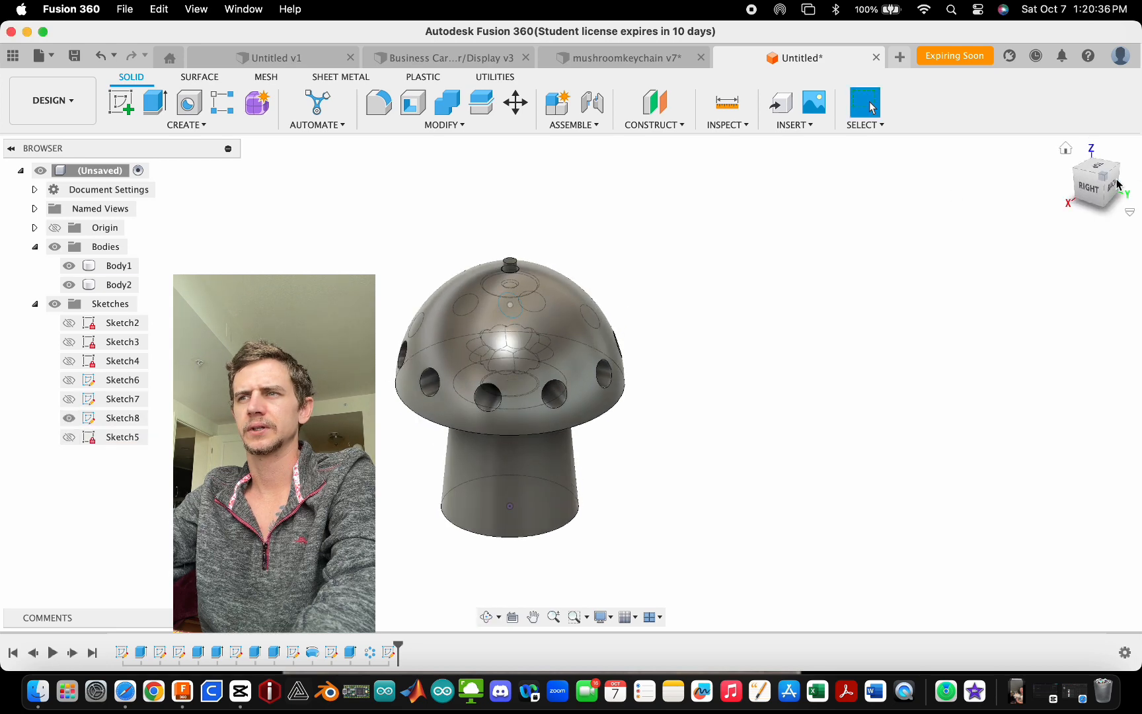
click(1085, 190)
scroll(499, 312, up, 4)
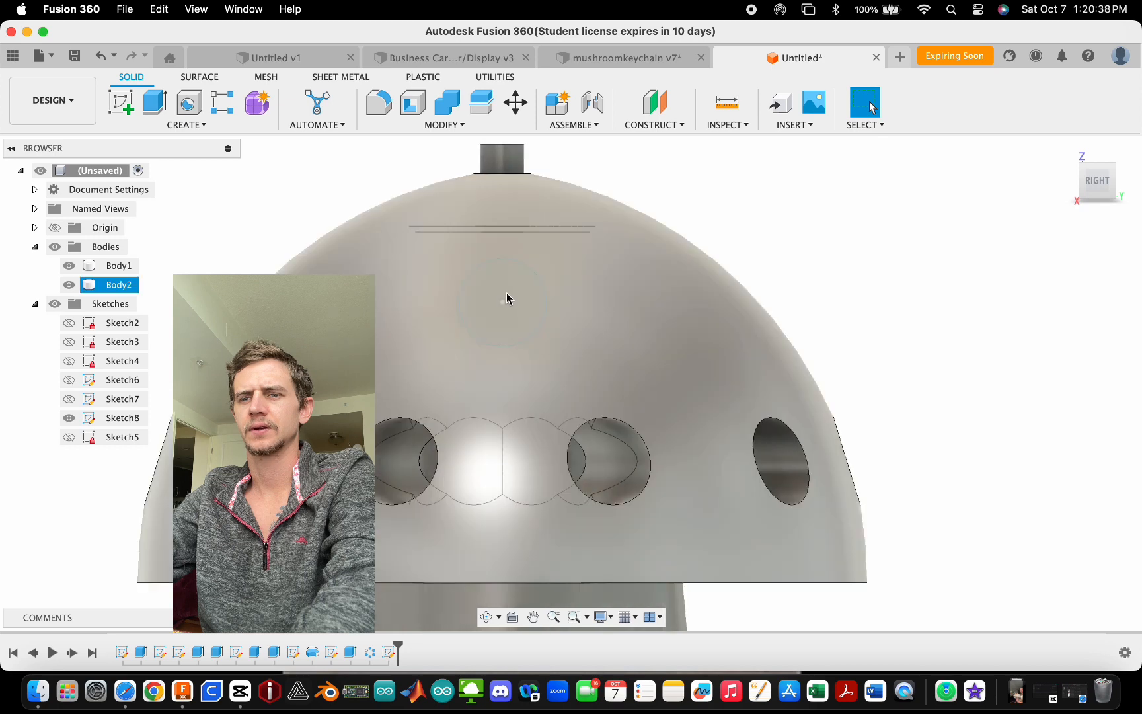
- Extrude the 3 mm circle symmetrically 14.5 mm as a cut through the cap
key(e)
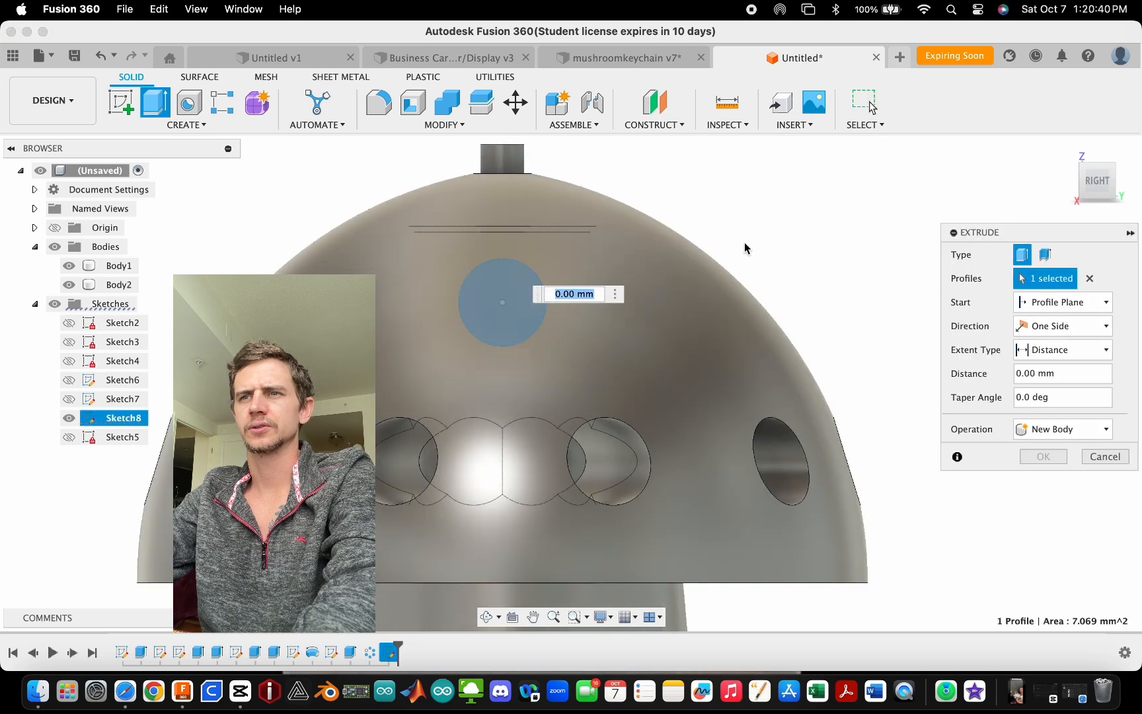
shift+middle_drag(470, 309, 1044, 322)
click(1044, 322)
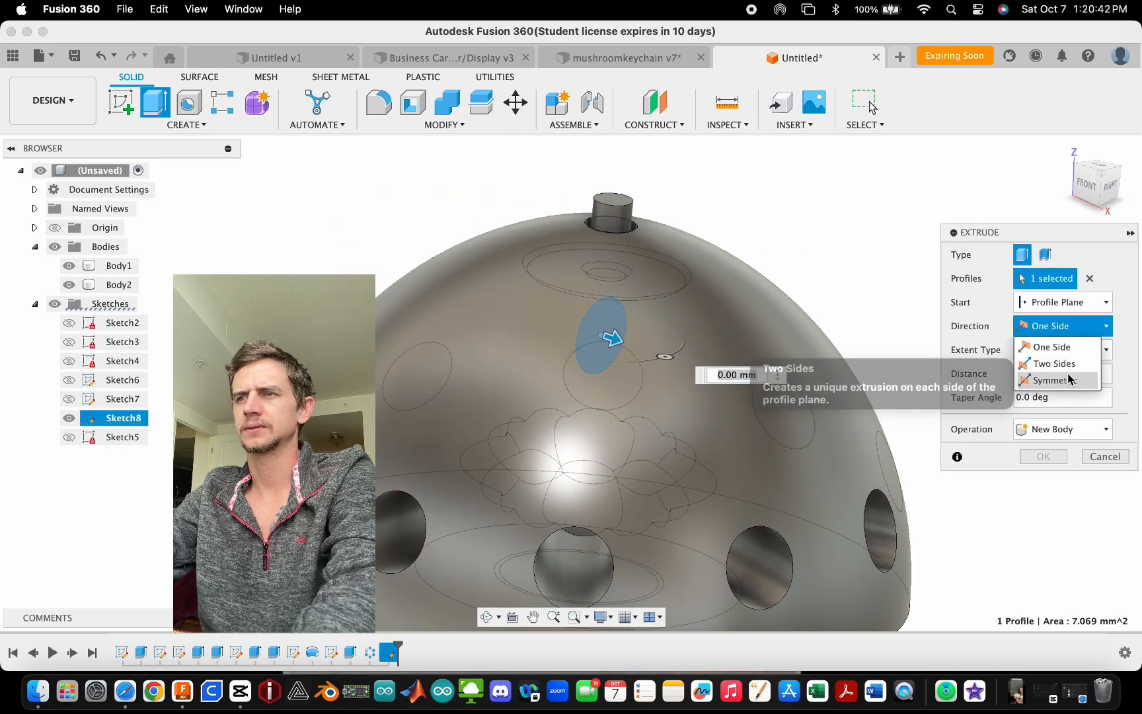
click(1052, 376)
drag(615, 339, 910, 438)
scroll(910, 438, down, 3)
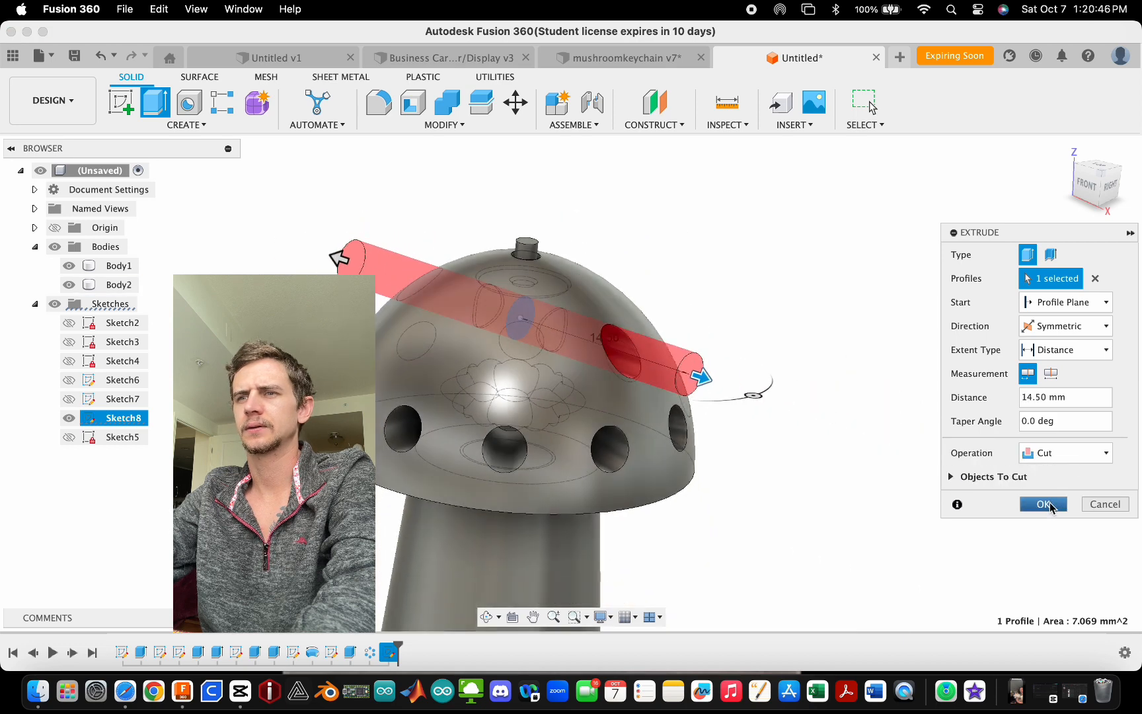
click(1044, 504)
- Circular-pattern the new cut feature around the stem axis with 5 instances
click(186, 124)
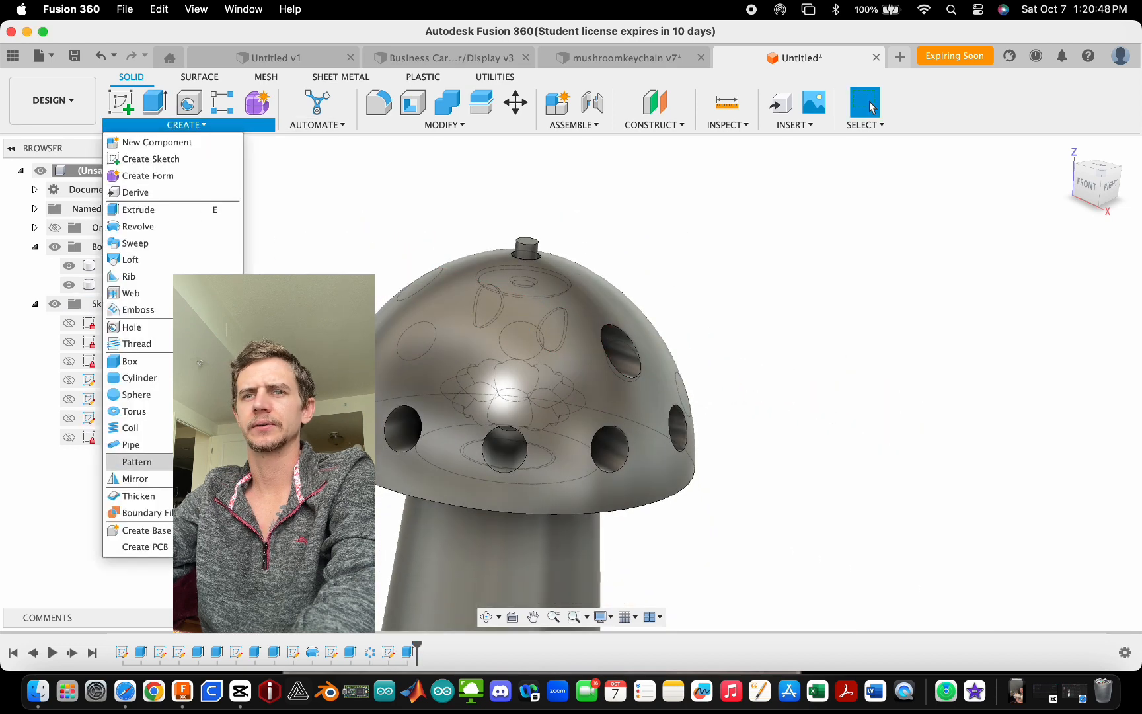
mouse_move(191, 462)
click(277, 479)
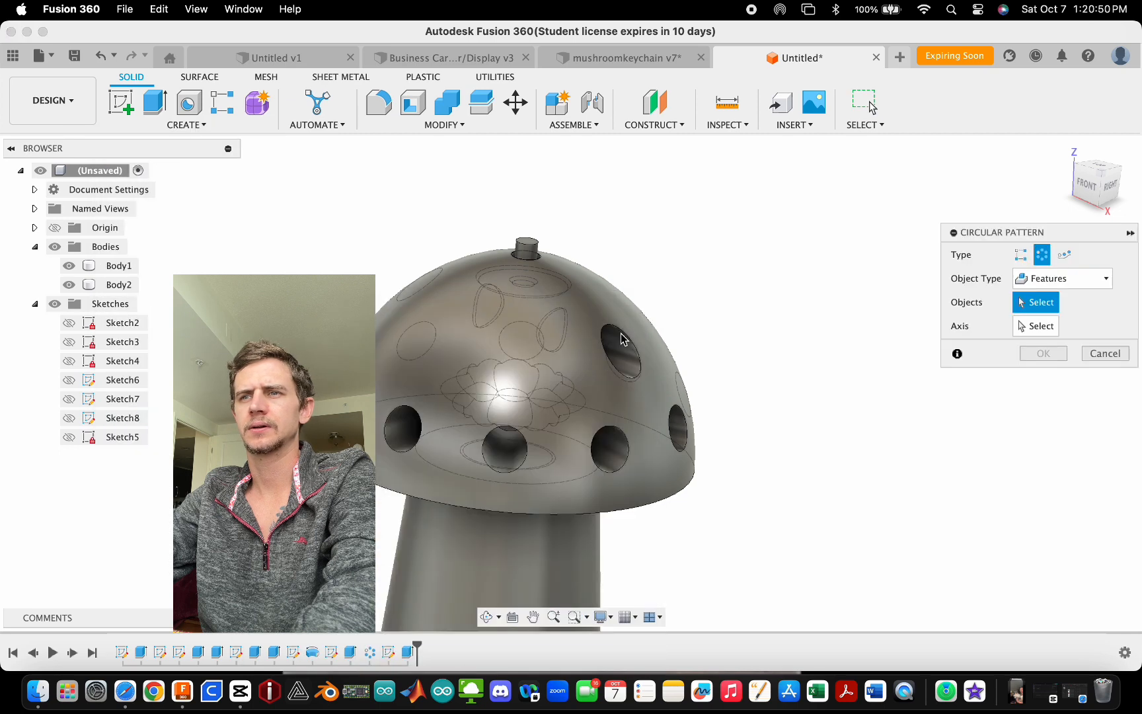
click(619, 335)
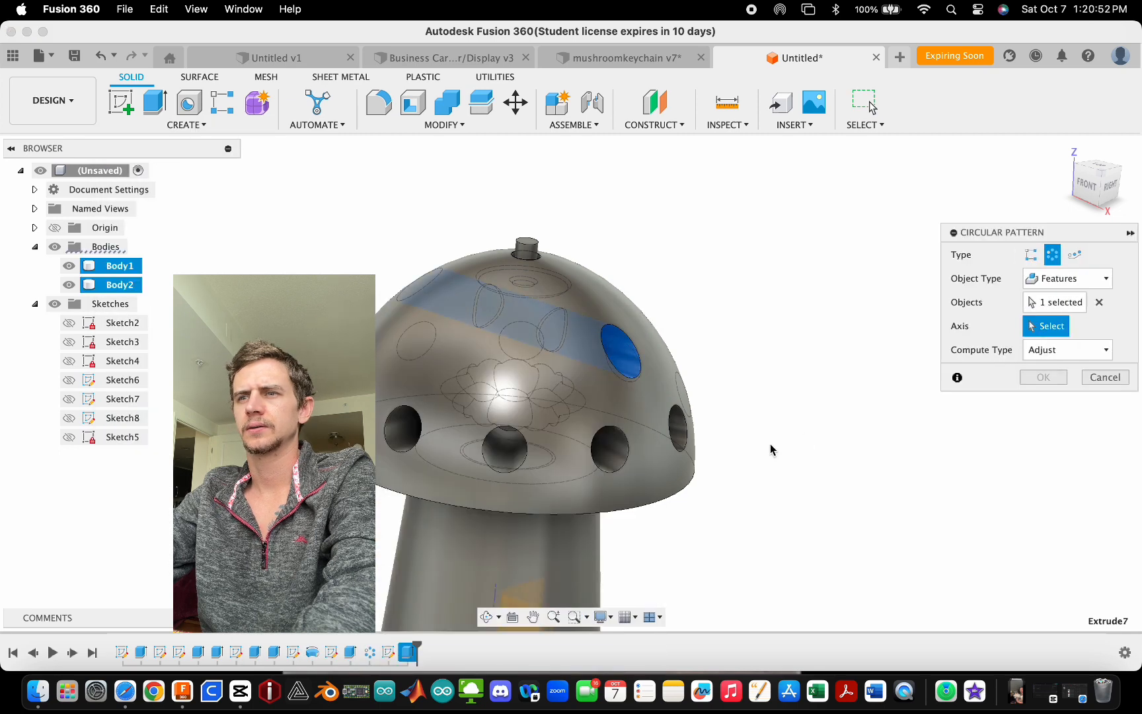
click(684, 484)
scroll(704, 479, down, 3)
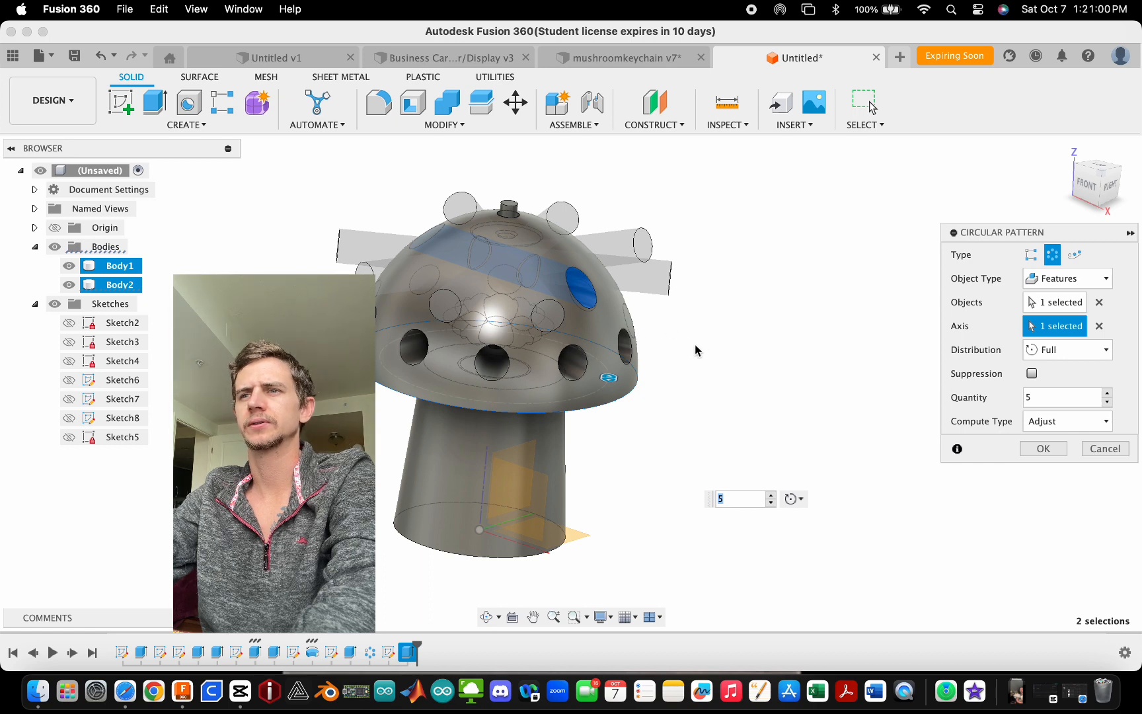
shift+middle_drag(719, 347, 662, 350)
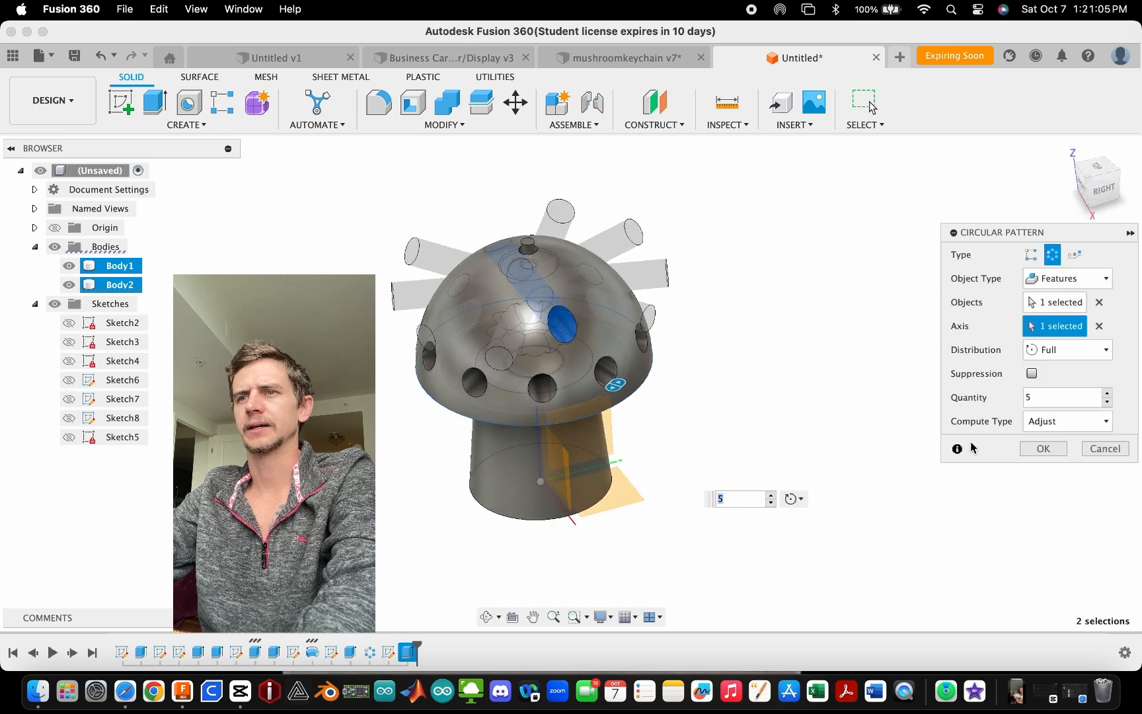
click(1044, 449)
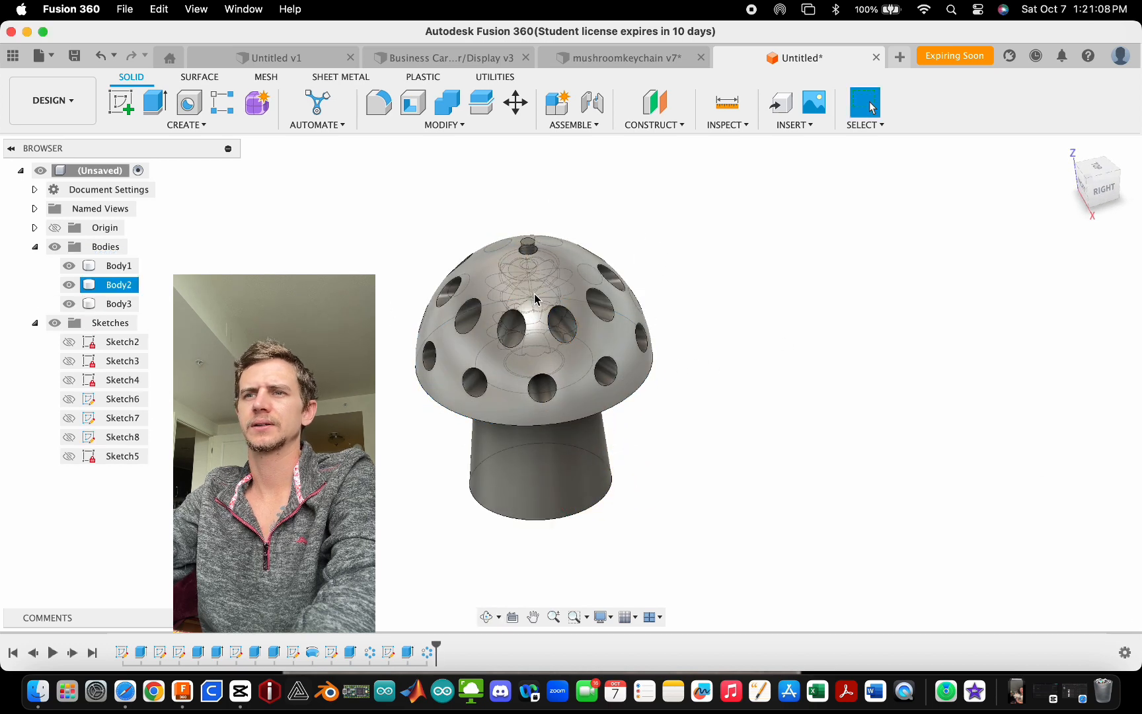
- Edit the new circular pattern and change its quantity to 3
shift+middle_drag(535, 299, 524, 234)
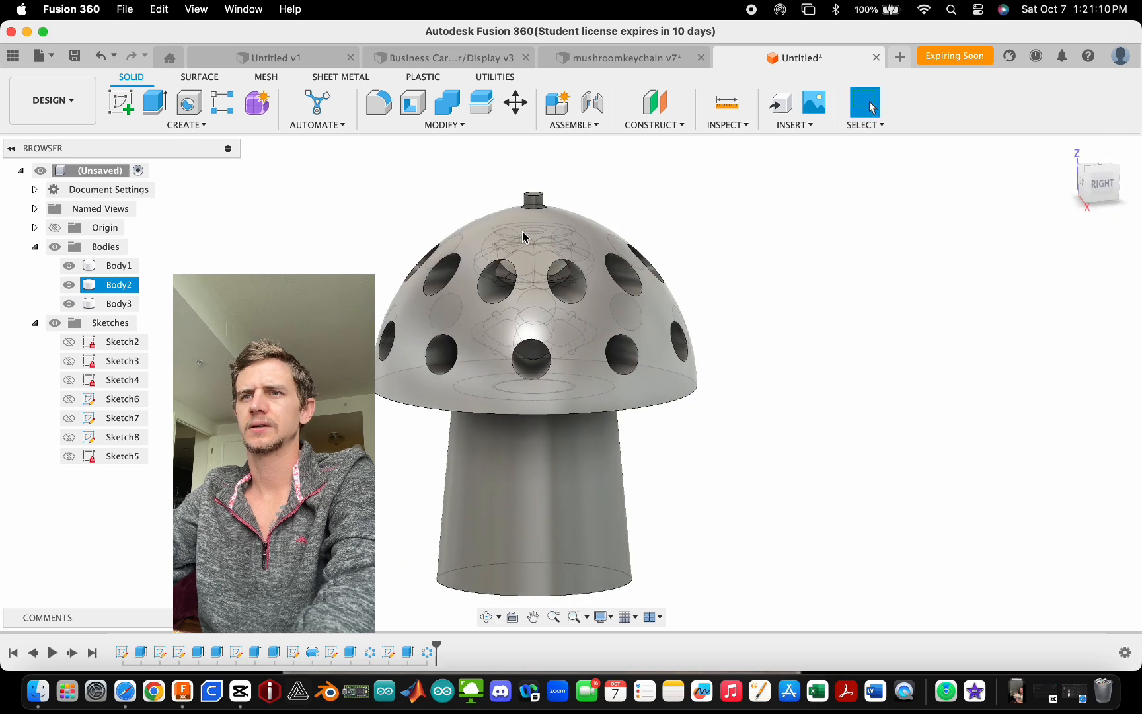
double_click(427, 652)
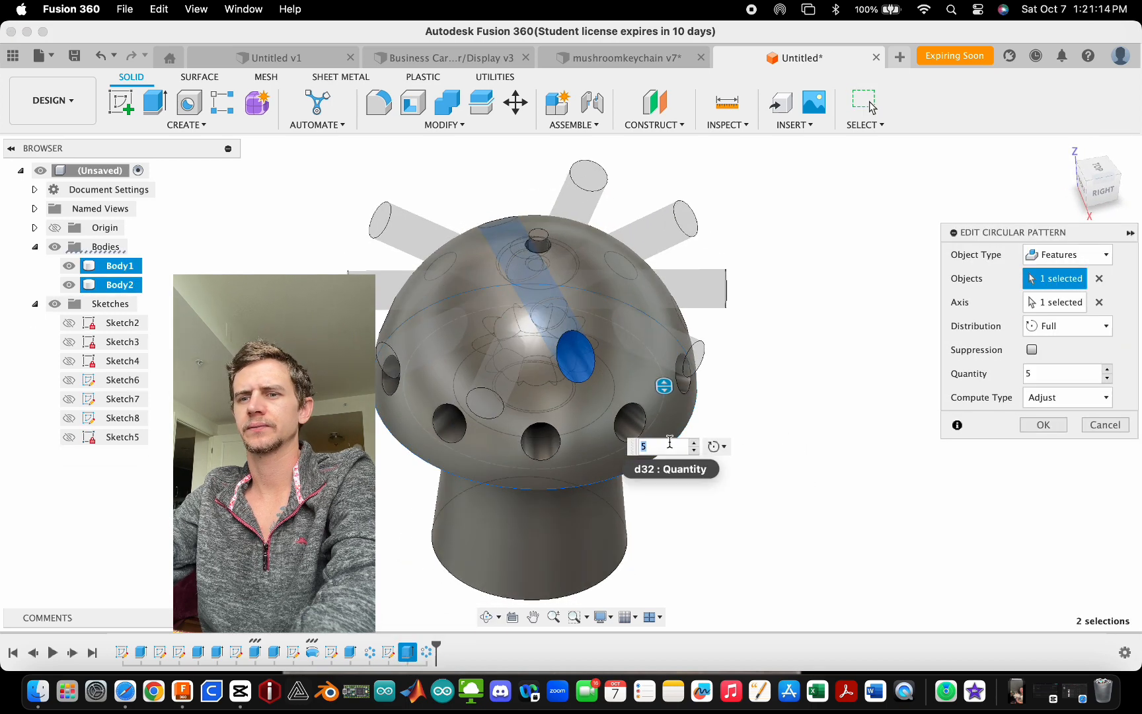
shift+middle_drag(778, 389, 668, 411)
text(3)
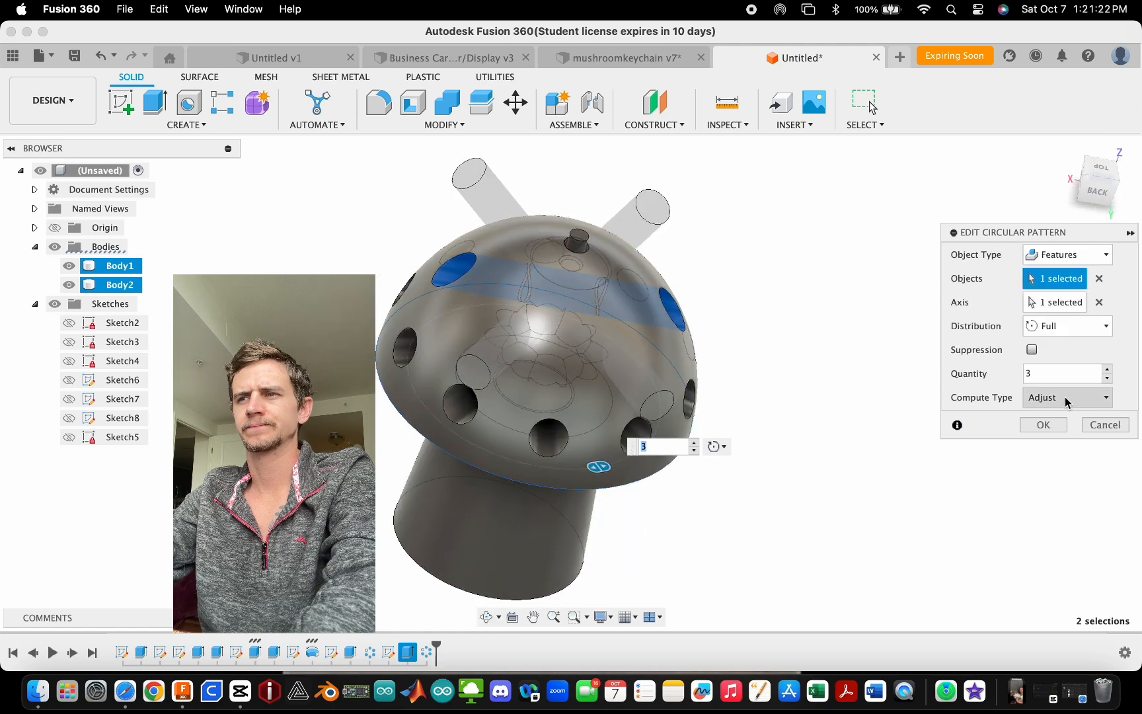
click(1045, 426)
- Edit the sketch with the Ø6 circle and set the small centre circle's diameter to 3 mm
shift+middle_drag(823, 439, 651, 468)
scroll(487, 397, up, 4)
click(485, 395)
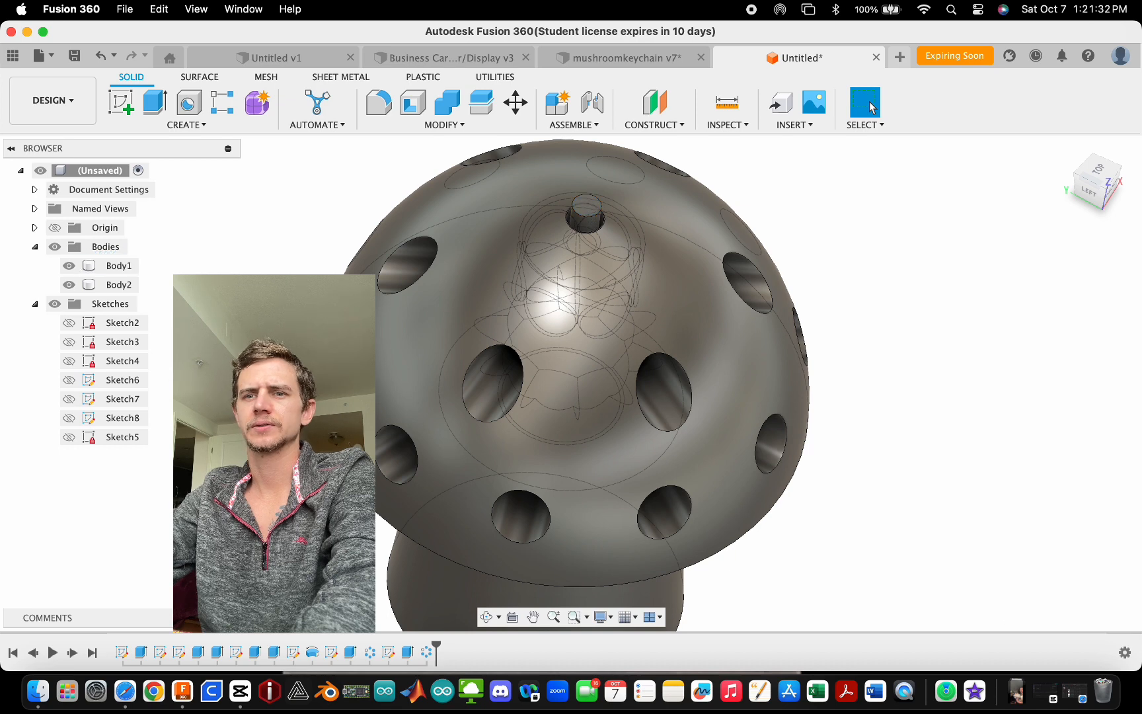
double_click(159, 653)
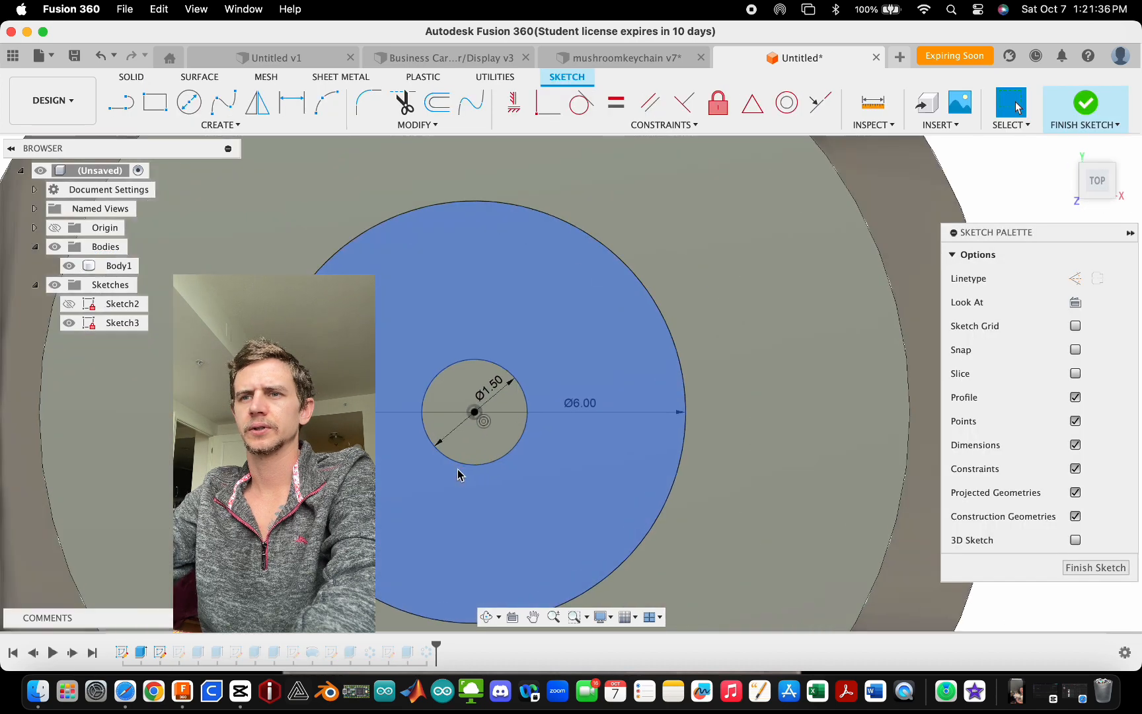
double_click(518, 343)
text(3)
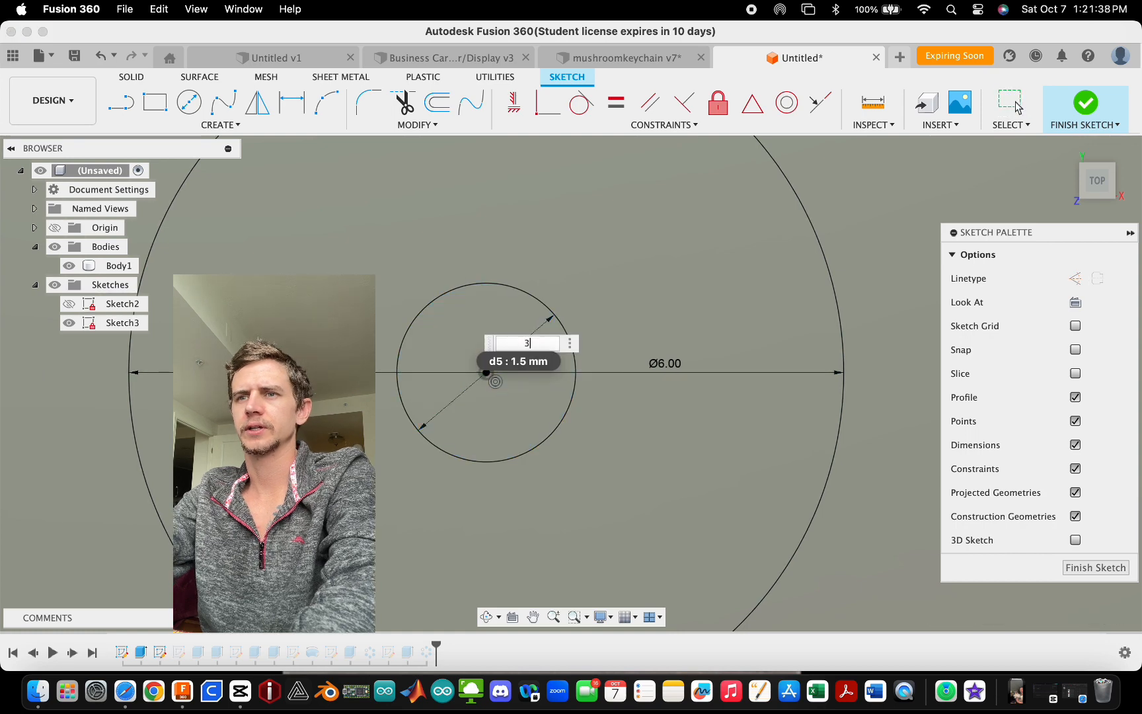
key(Return)
click(1086, 104)
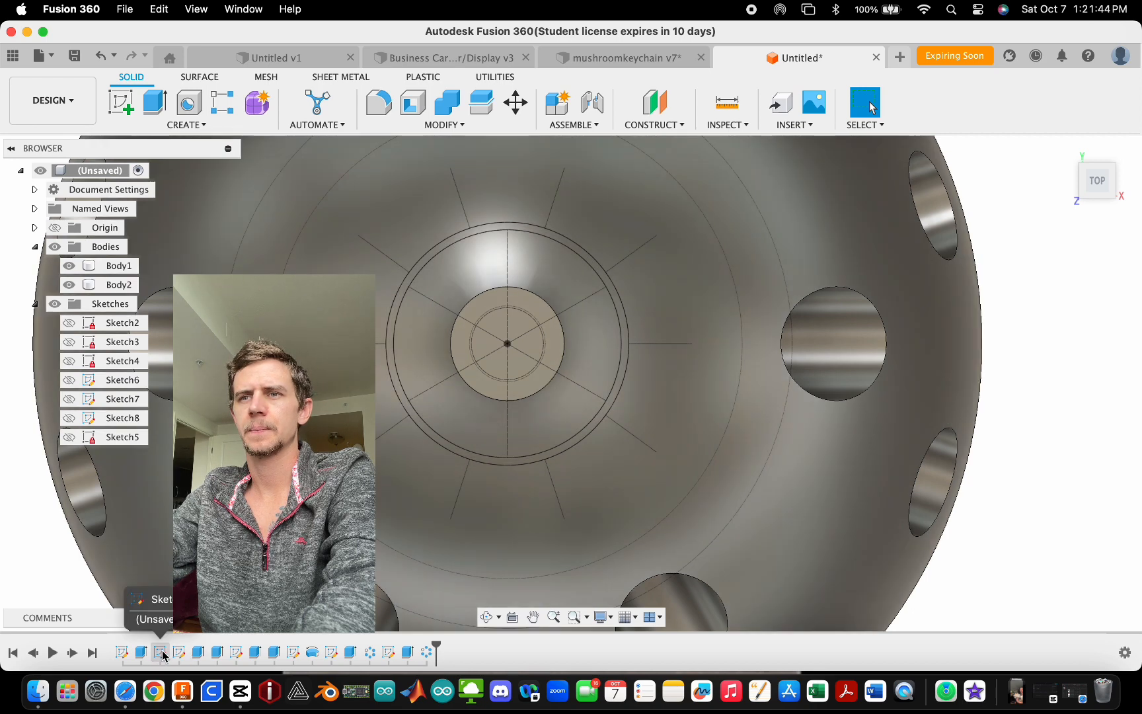
- Review the stem profile sketch, then hide Body1 and zoom in to inspect the peg hole in the cap
double_click(179, 653)
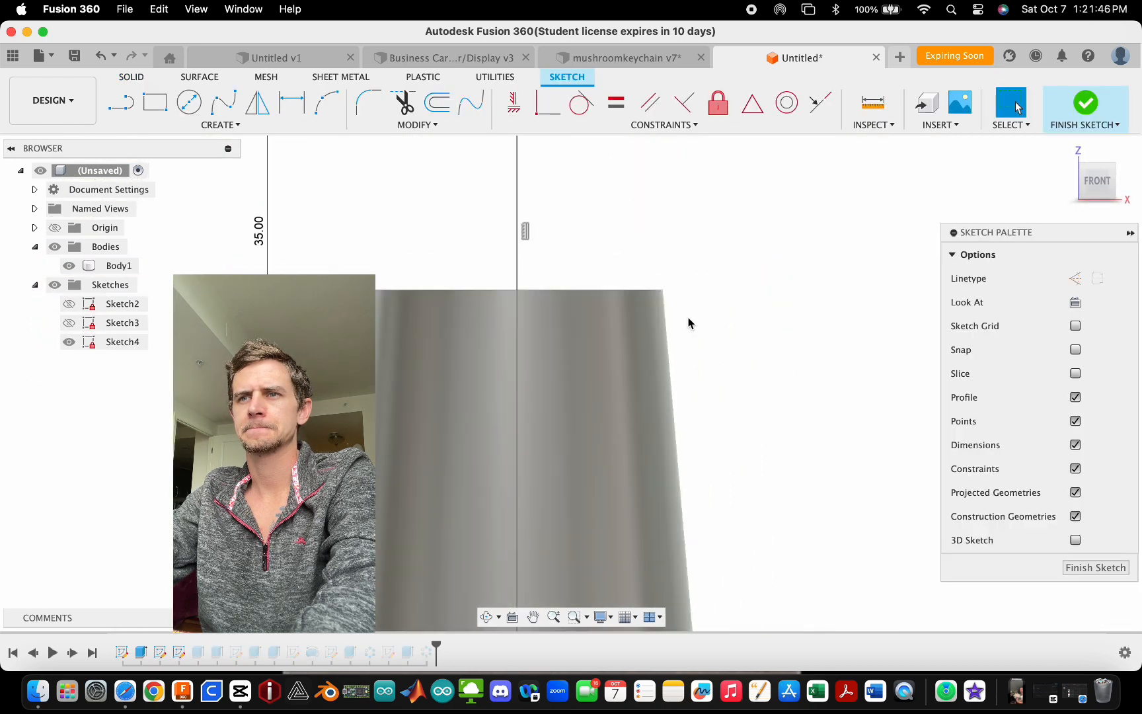
click(1086, 104)
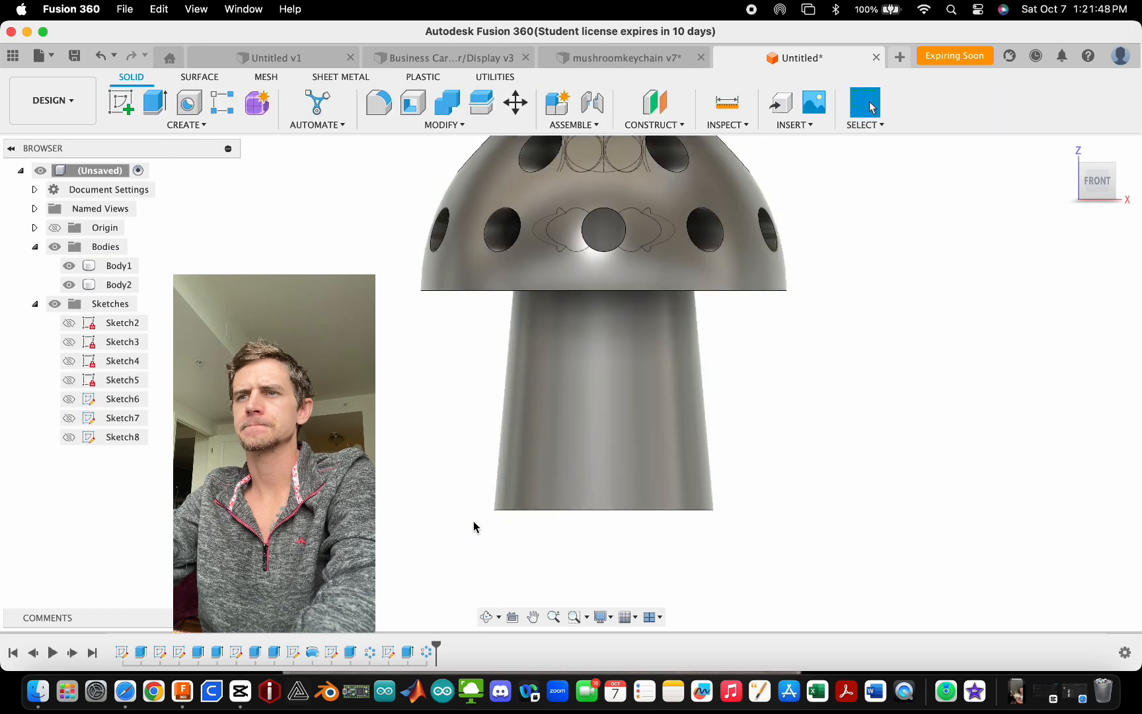
scroll(547, 293, up, 10)
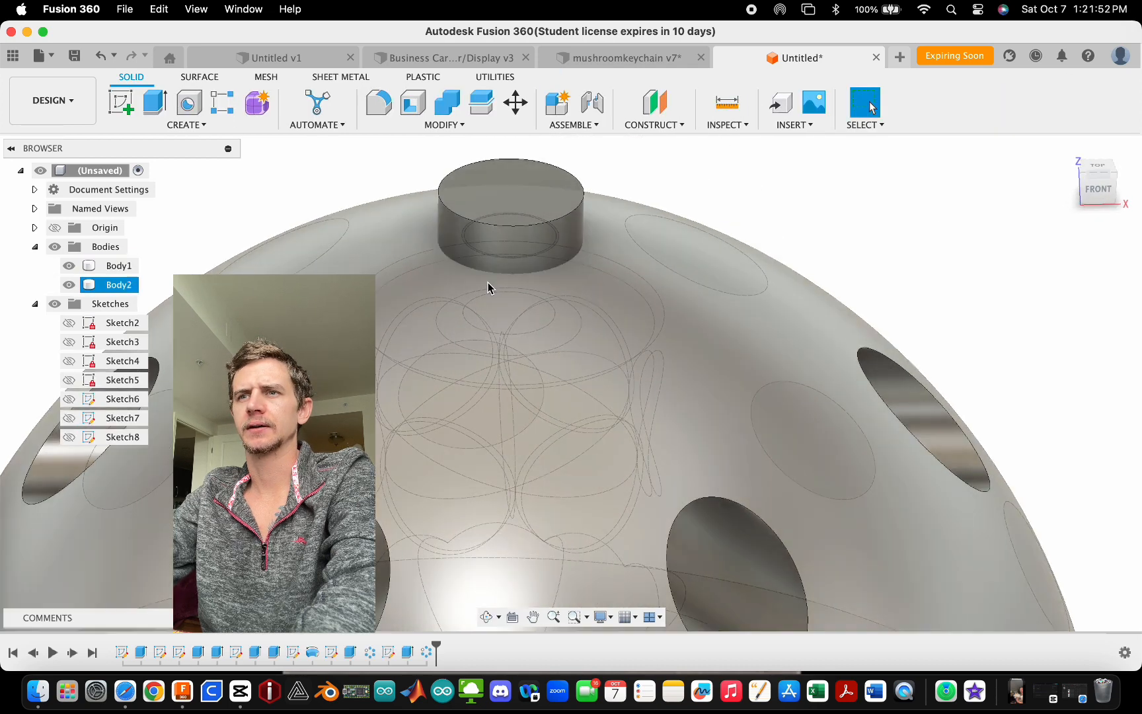
scroll(486, 229, up, 8)
shift+middle_drag(512, 203, 405, 254)
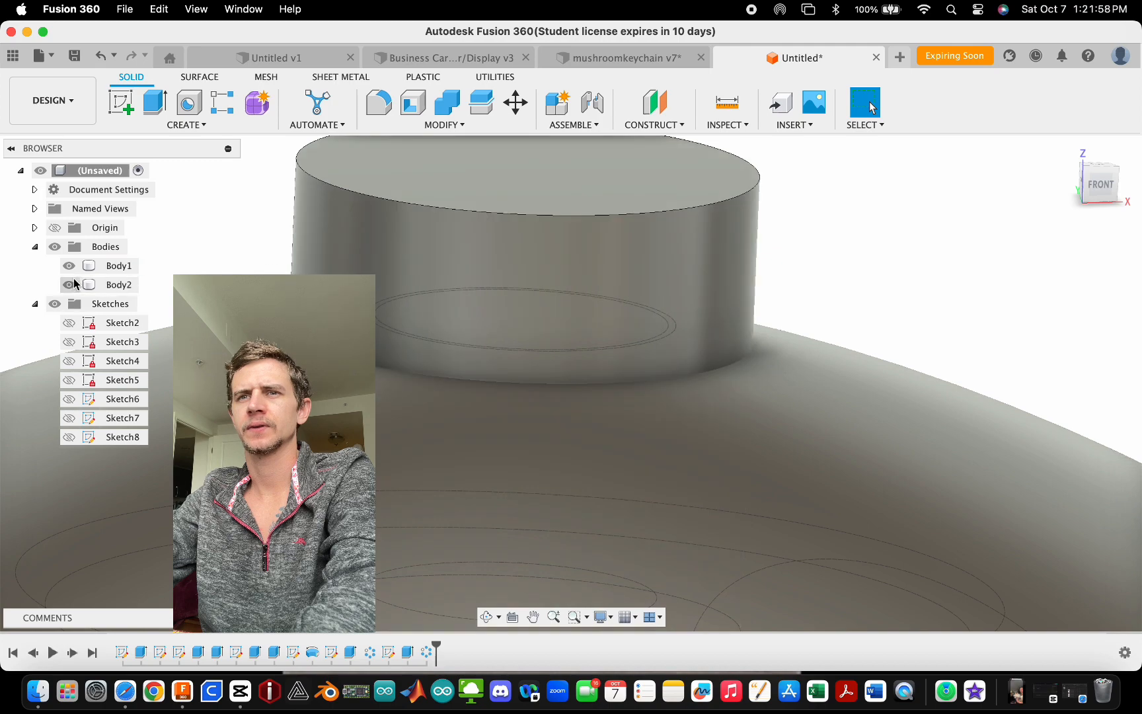
click(69, 267)
scroll(588, 311, up, 3)
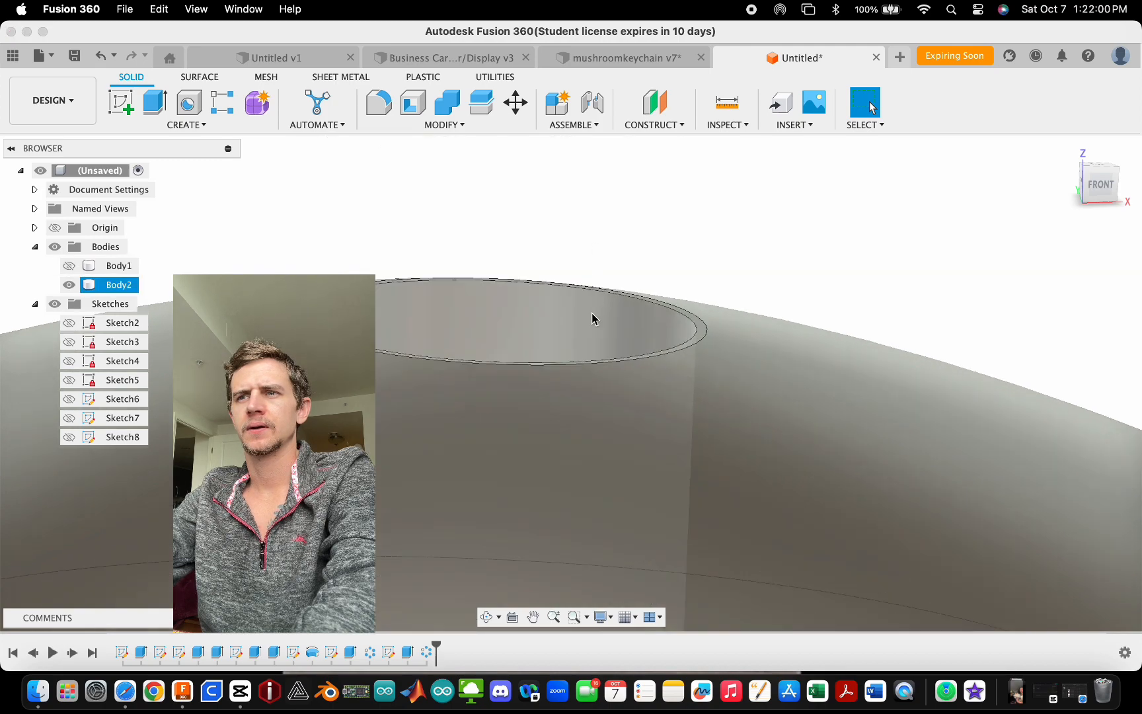
click(590, 313)
scroll(512, 224, down, 10)
scroll(489, 225, down, 5)
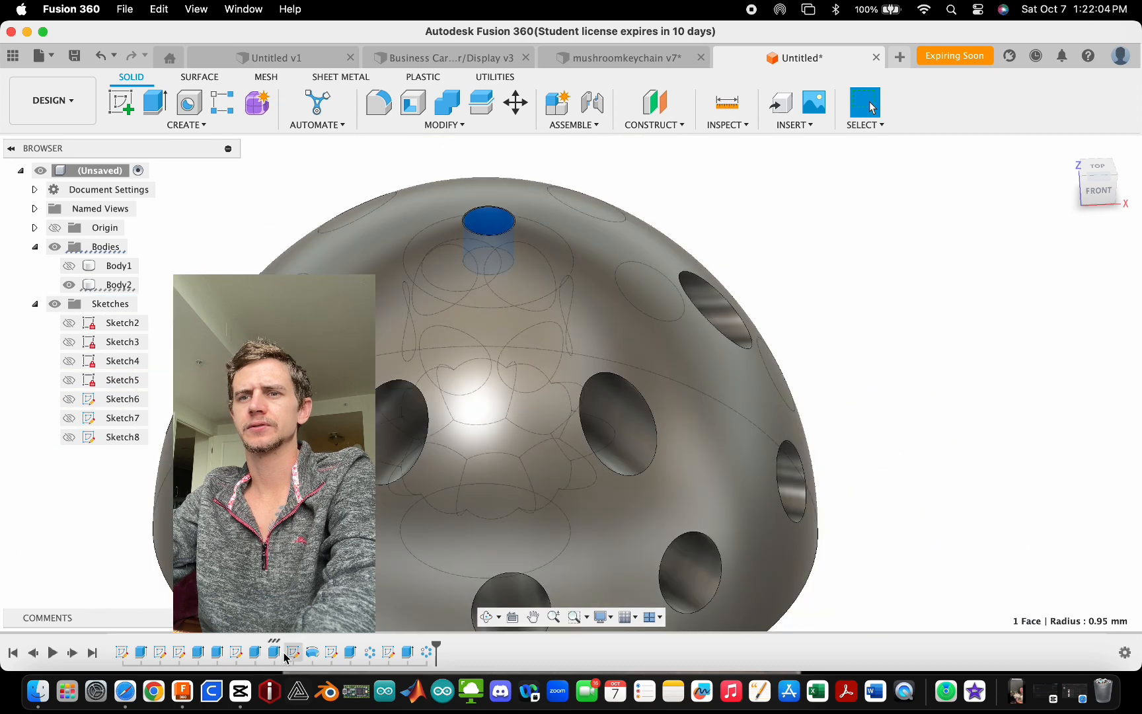
- Edit the top peg's sketch and set the inner circle's diameter to 3.4 mm
double_click(273, 652)
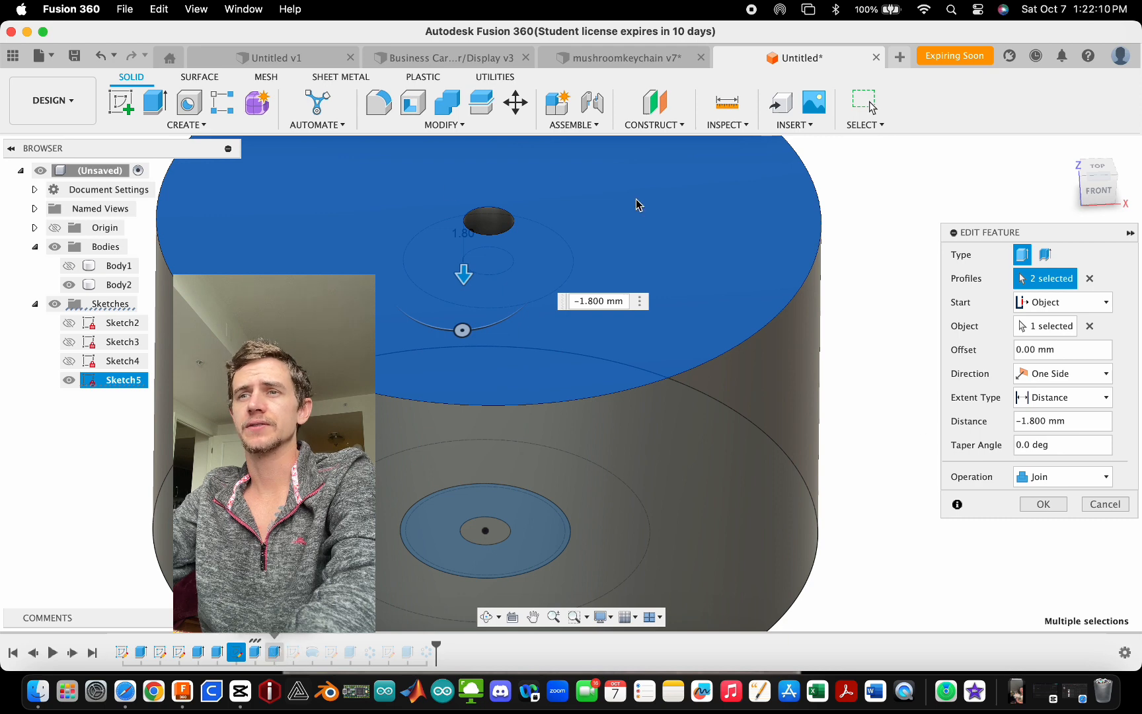
double_click(240, 653)
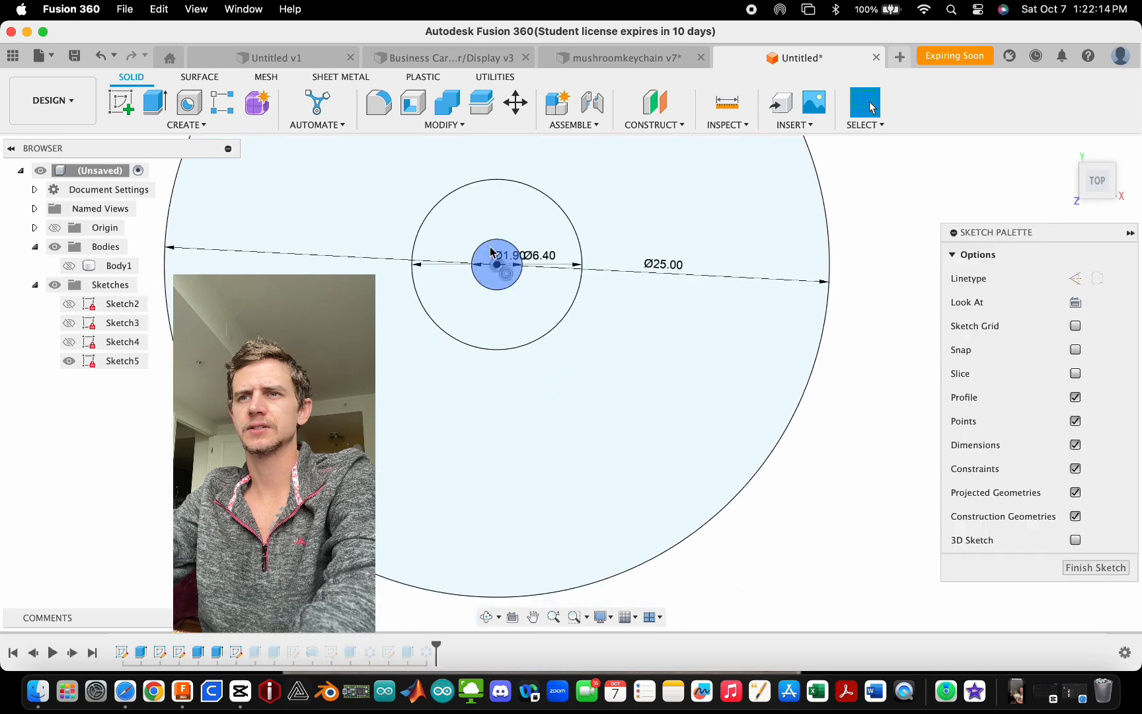
scroll(495, 258, up, 6)
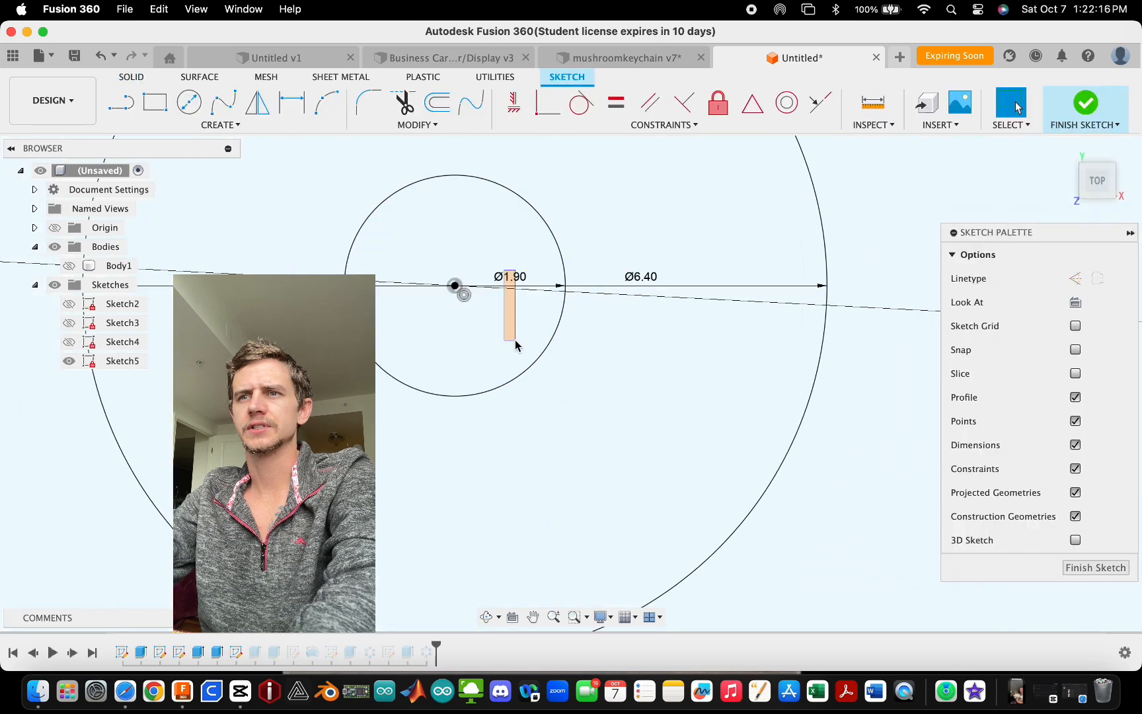
drag(517, 275, 502, 373)
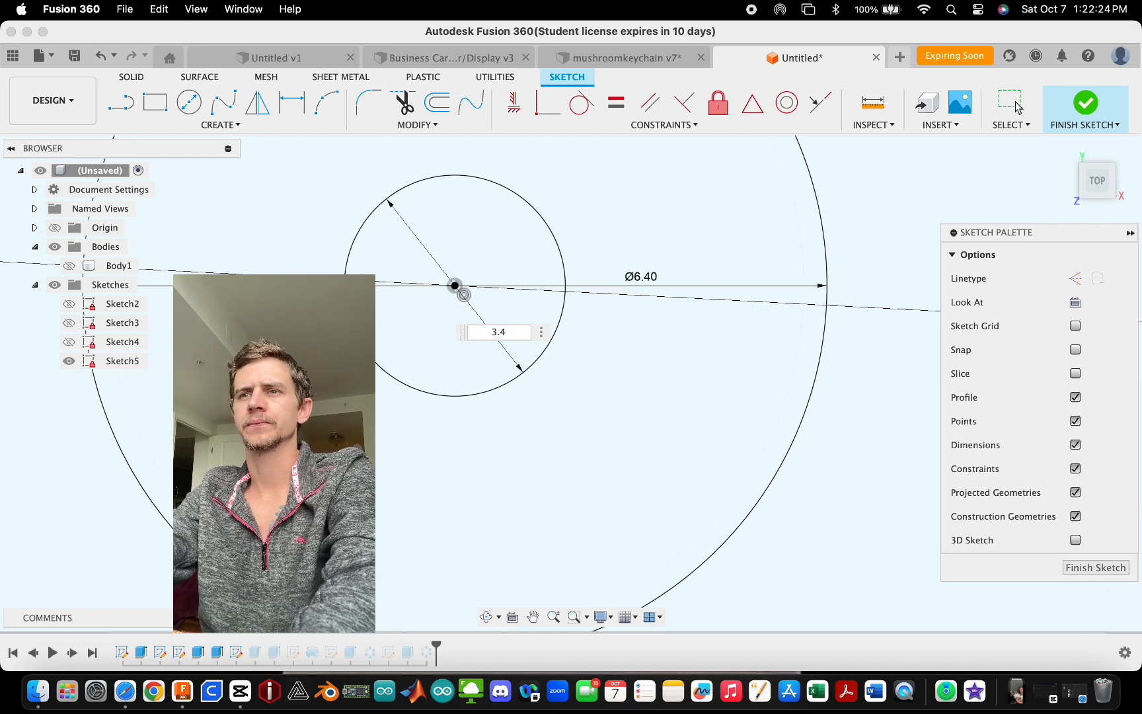
key(Return)
scroll(519, 370, down, 5)
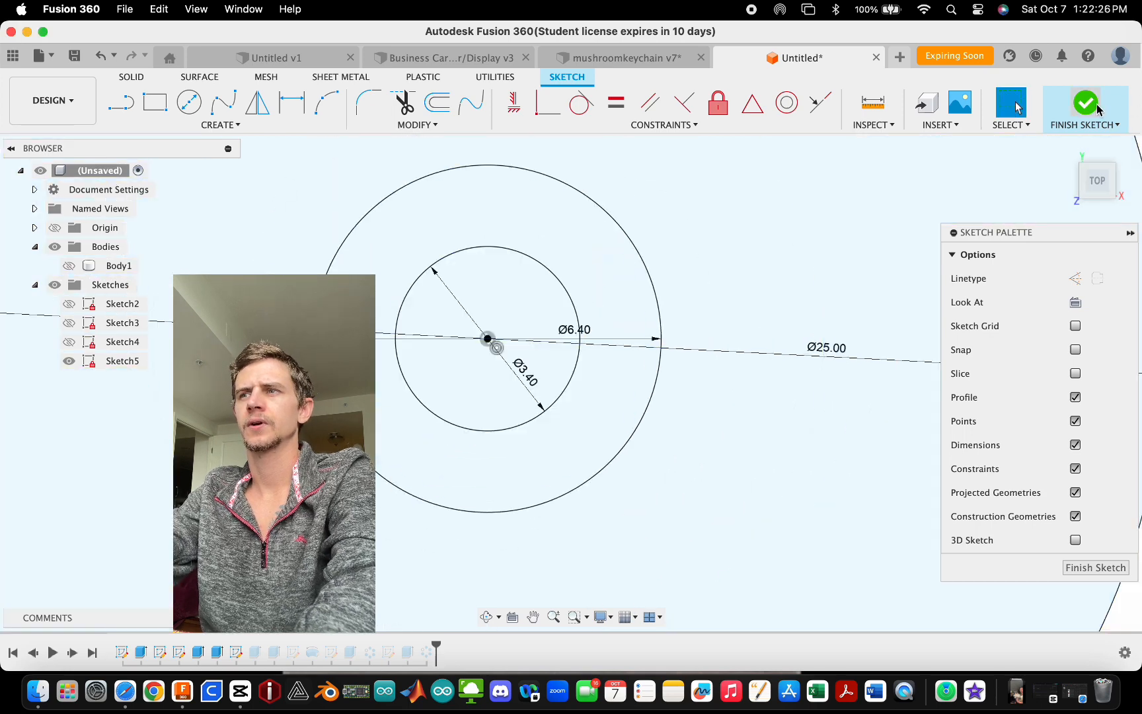
click(1092, 104)
- Toggle Body1 and Body2 visibility and orbit around the stem's top peg to inspect where the side-hole cuts reach
click(68, 266)
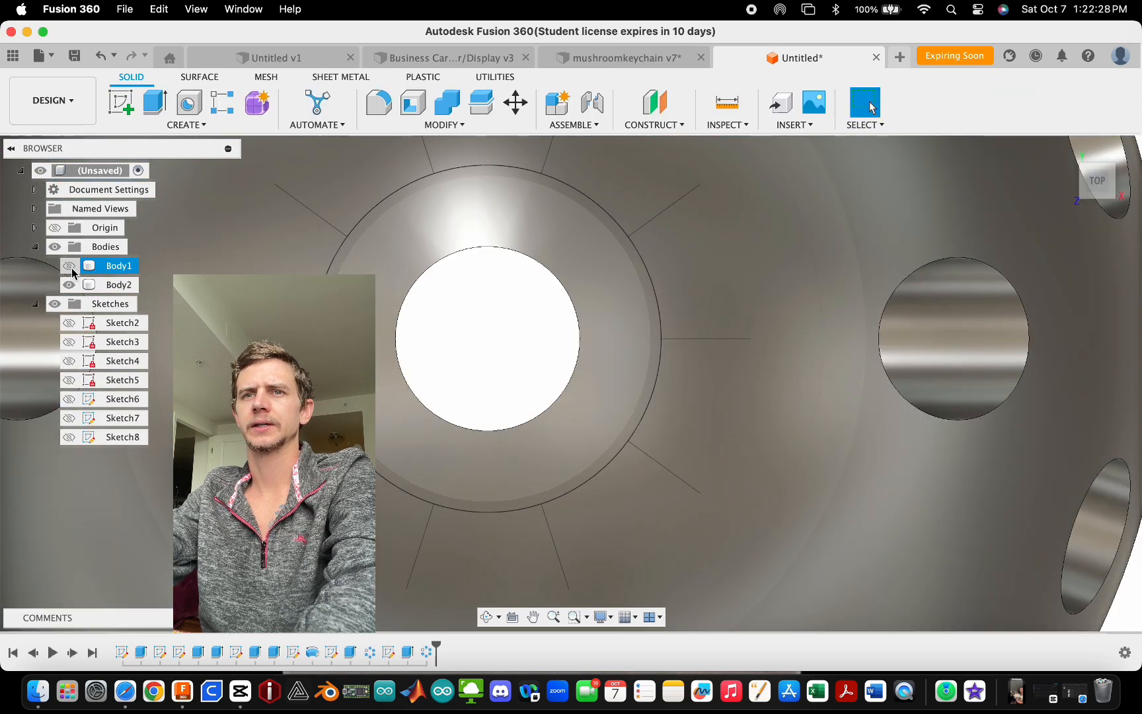
scroll(491, 347, down, 8)
shift+middle_drag(509, 436, 526, 310)
scroll(537, 468, down, 4)
scroll(506, 240, up, 3)
shift+middle_drag(510, 247, 497, 295)
scroll(509, 317, down, 3)
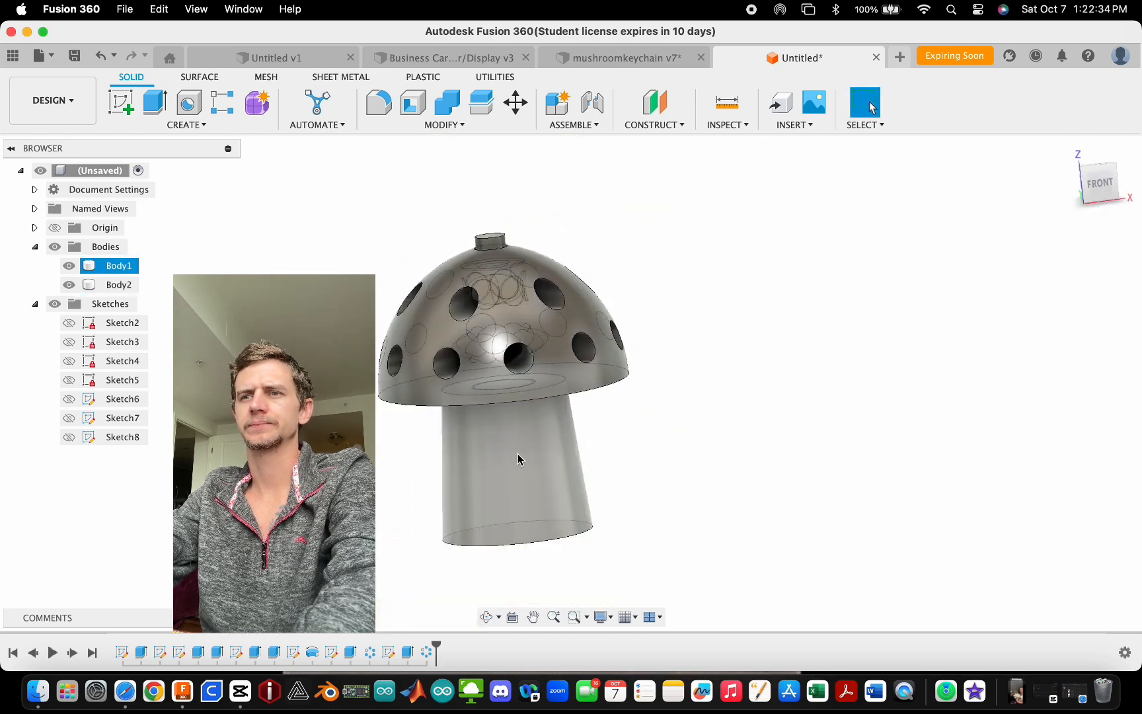
scroll(541, 540, down, 1)
shift+middle_drag(542, 543, 572, 474)
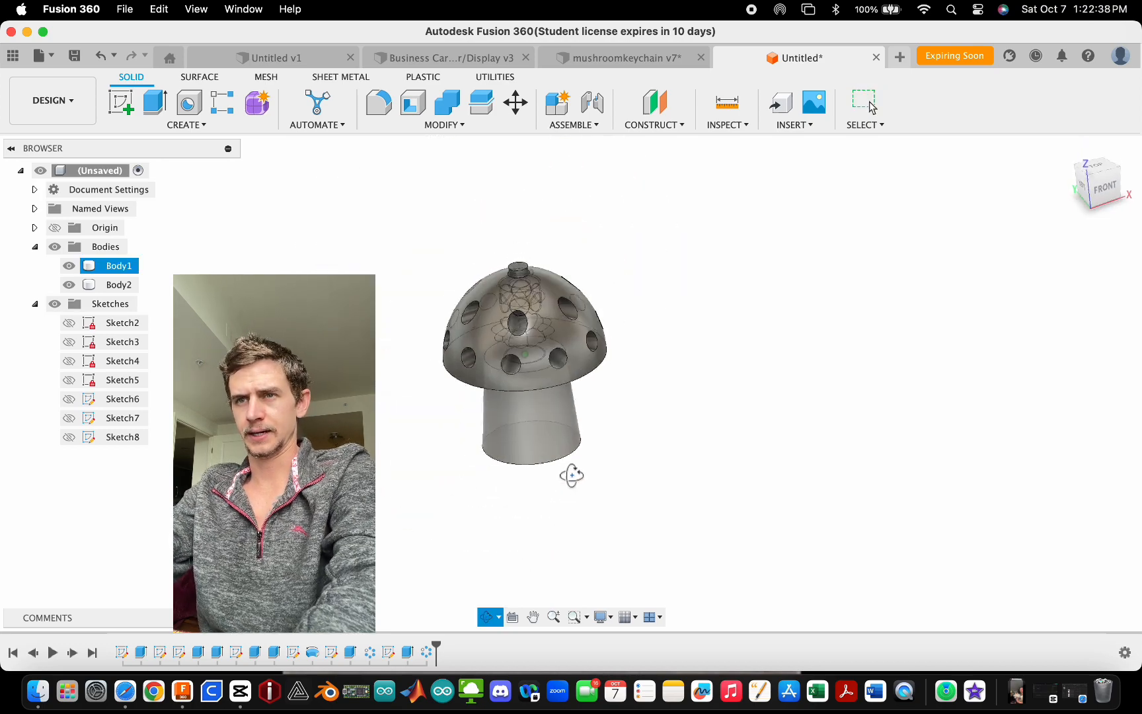
scroll(554, 389, up, 4)
scroll(543, 418, up, 1)
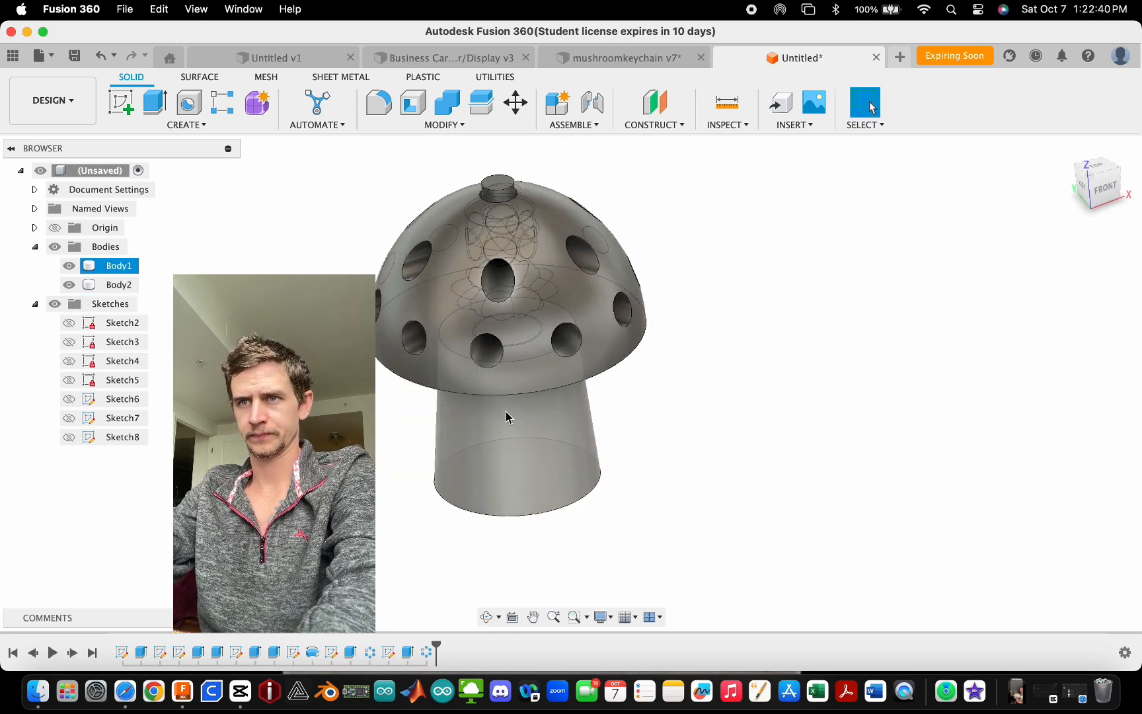
click(69, 266)
click(69, 266)
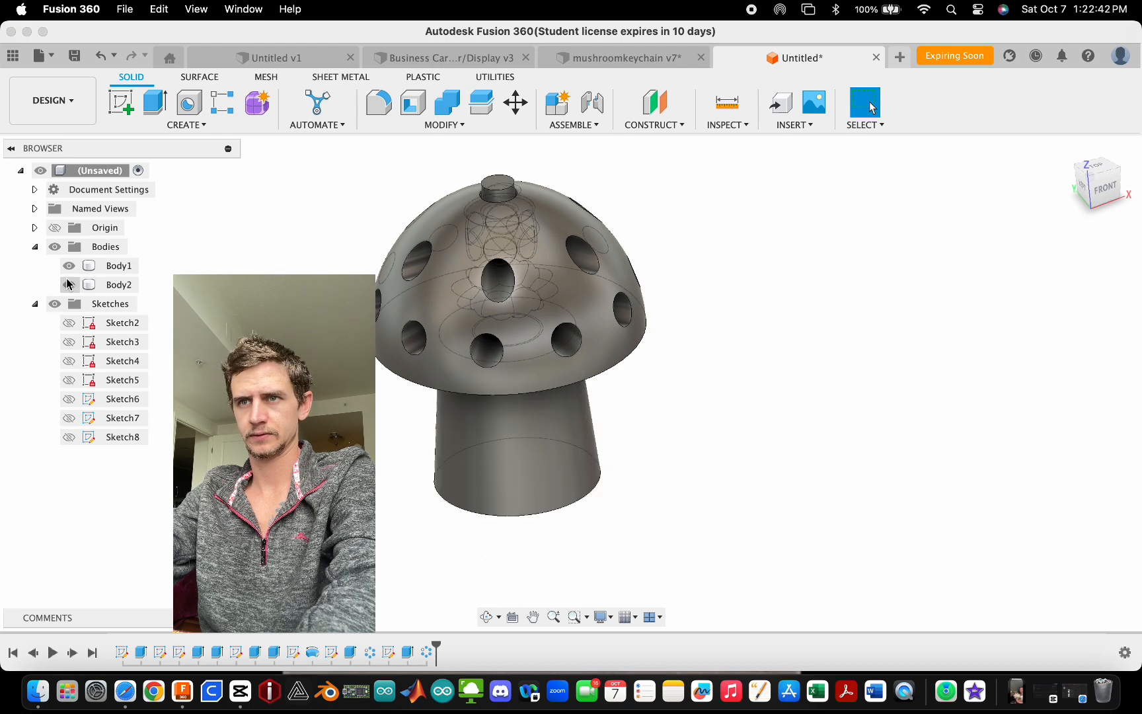
click(69, 286)
click(69, 286)
scroll(523, 243, up, 4)
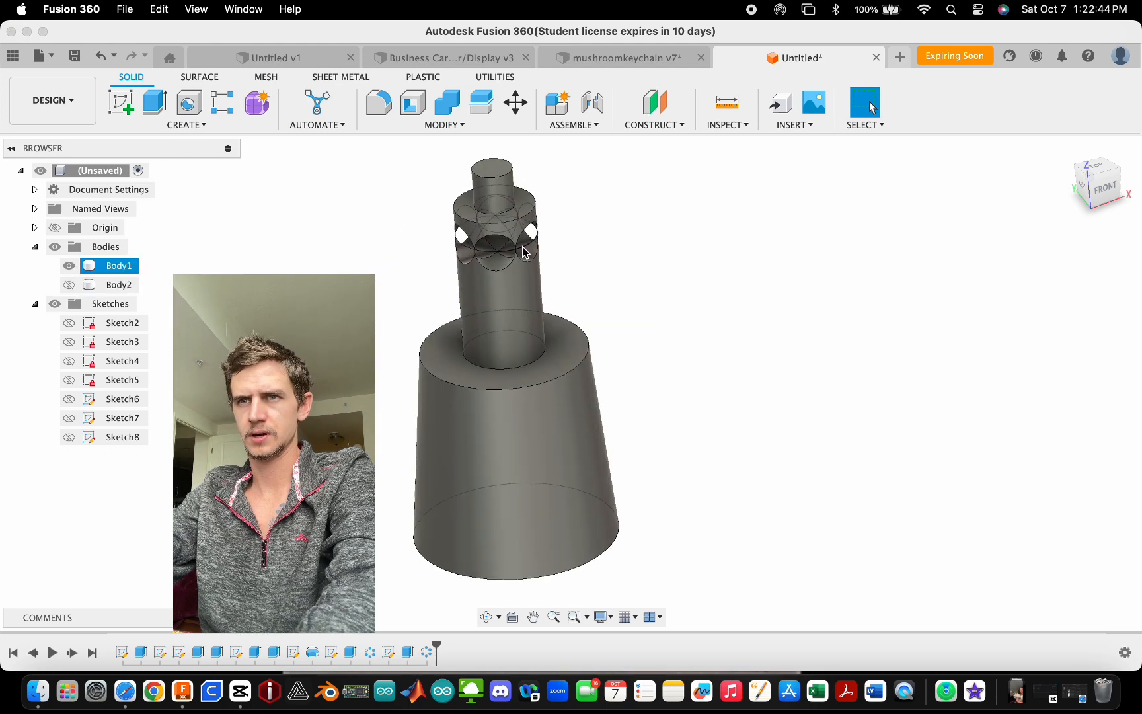
shift+middle_drag(523, 243, 525, 230)
click(78, 285)
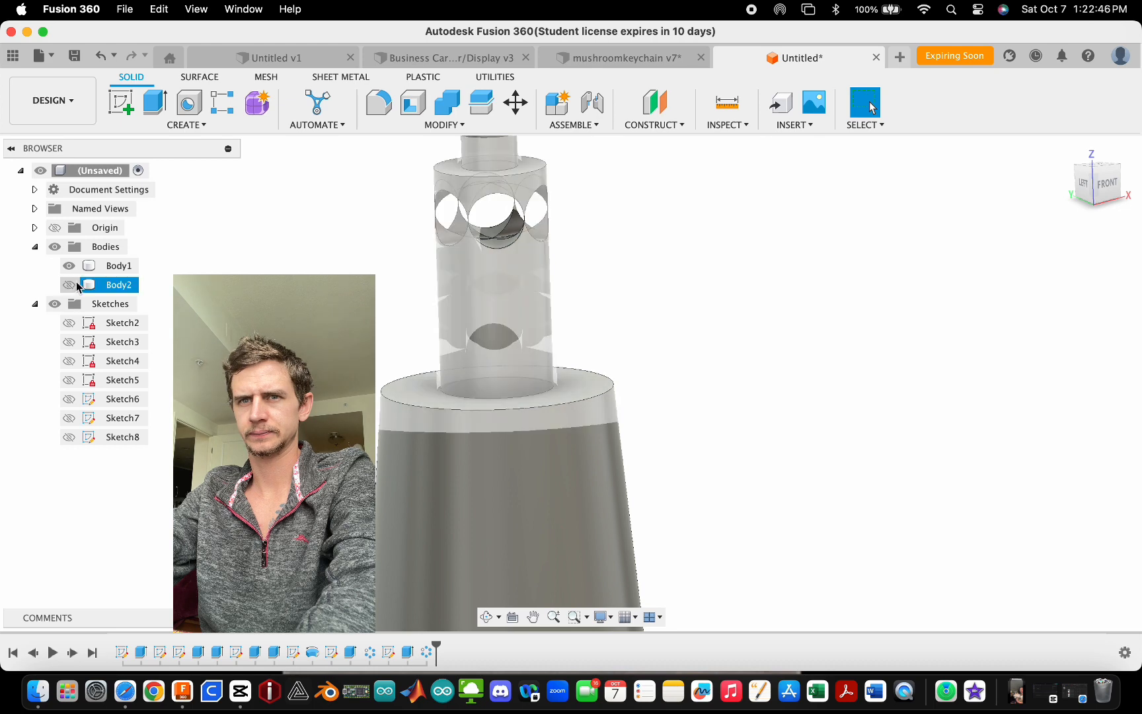
click(85, 267)
scroll(493, 311, down, 4)
scroll(491, 301, up, 4)
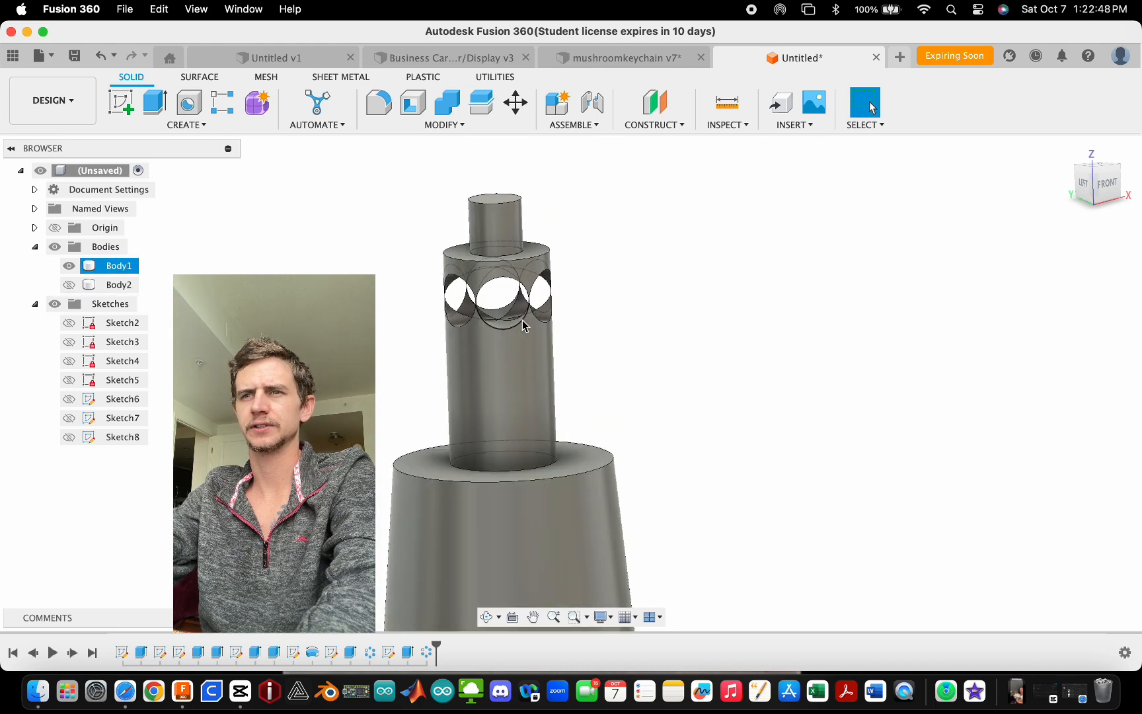
shift+middle_drag(519, 323, 546, 305)
click(68, 288)
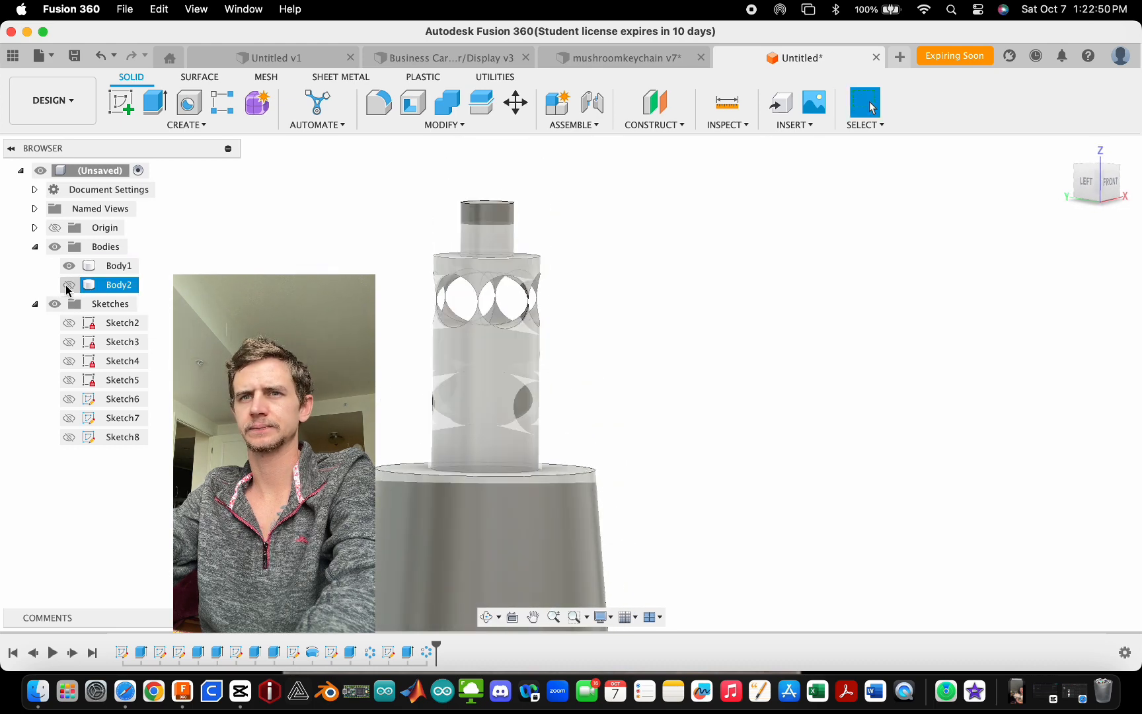
click(92, 267)
scroll(415, 333, up, 4)
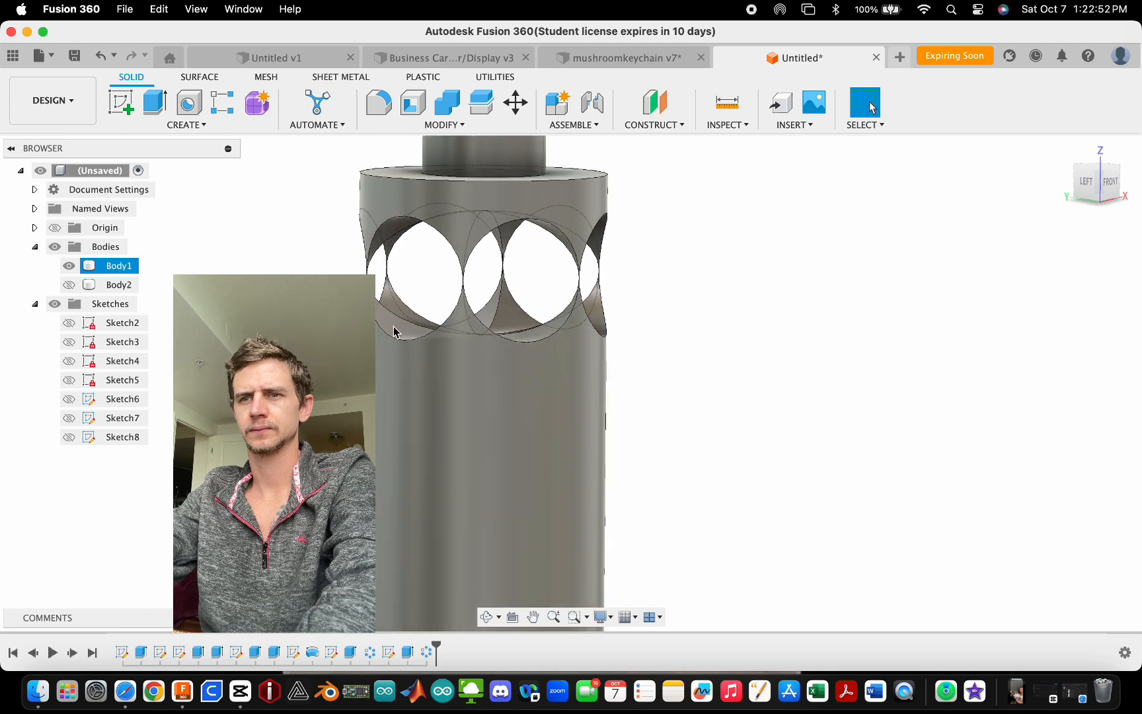
click(395, 332)
scroll(394, 332, down, 5)
- Re-edit the 14.5 mm symmetric side-hole cut with Body1 hidden so the cut no longer affects the stem
double_click(406, 653)
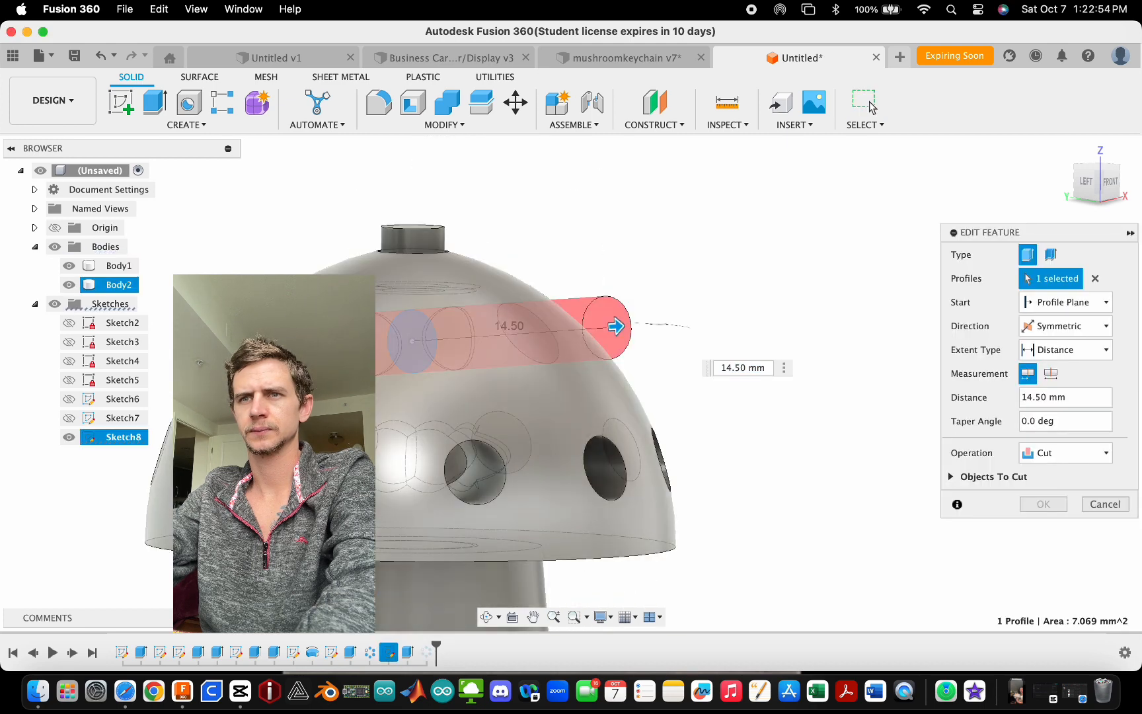
scroll(575, 251, down, 3)
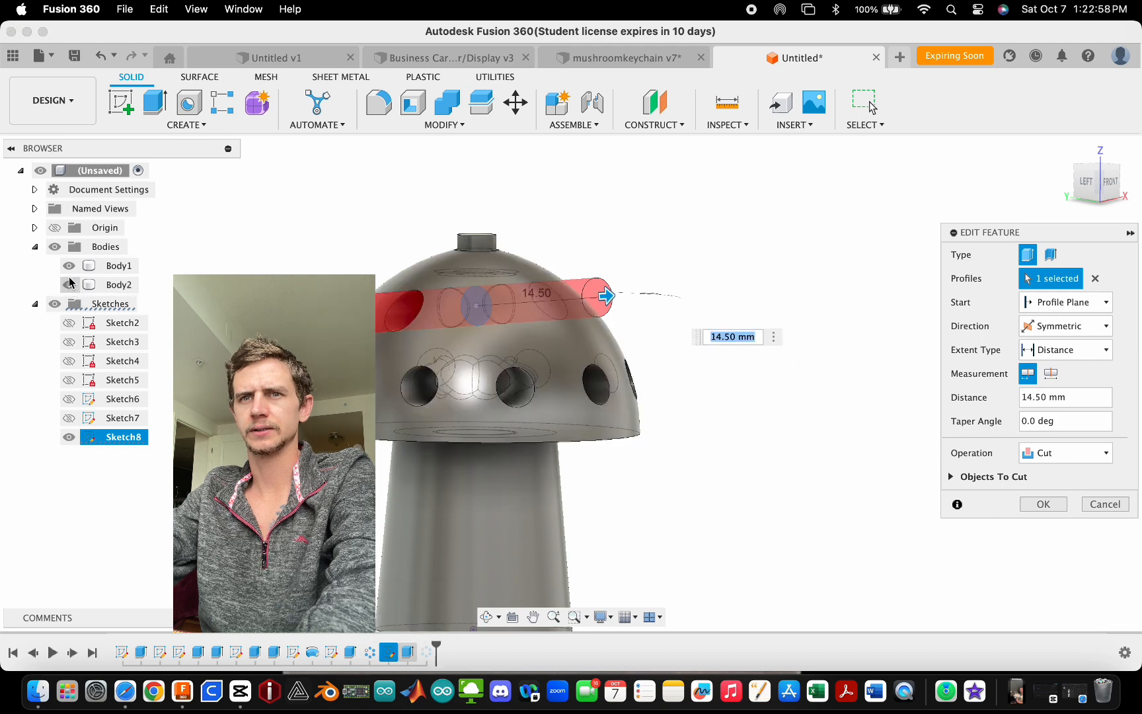
click(69, 265)
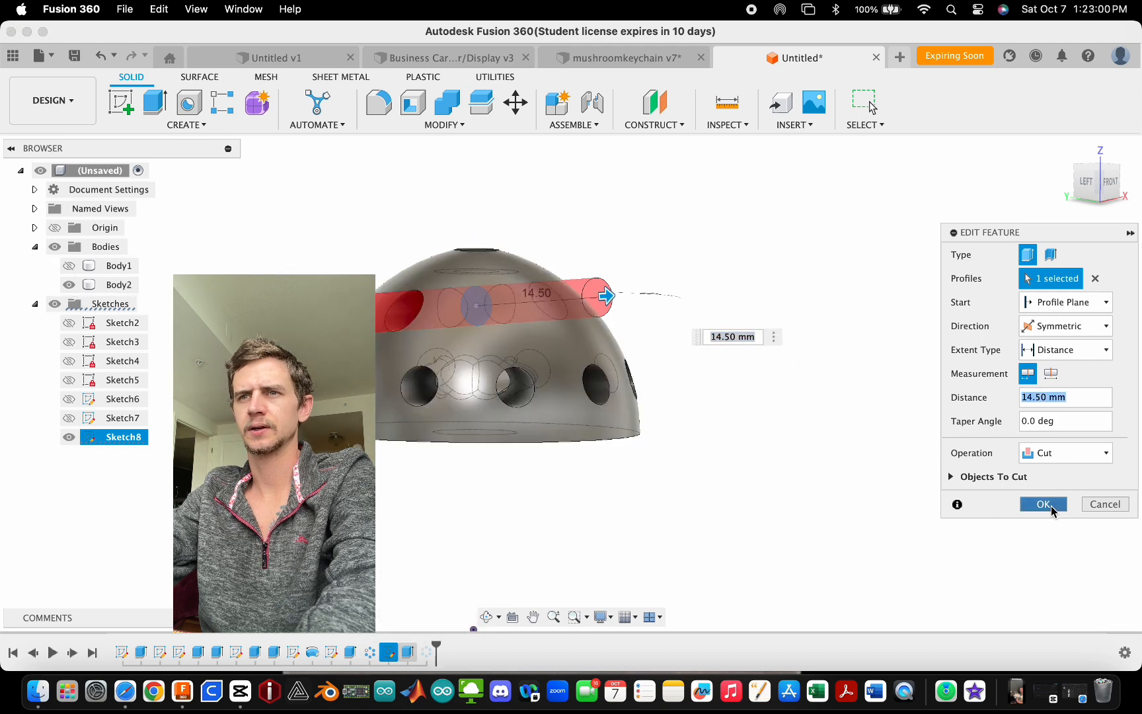
click(1050, 506)
- Toggle the stem and cap bodies' visibility and orbit to inspect the stem and its top peg
click(69, 266)
click(69, 284)
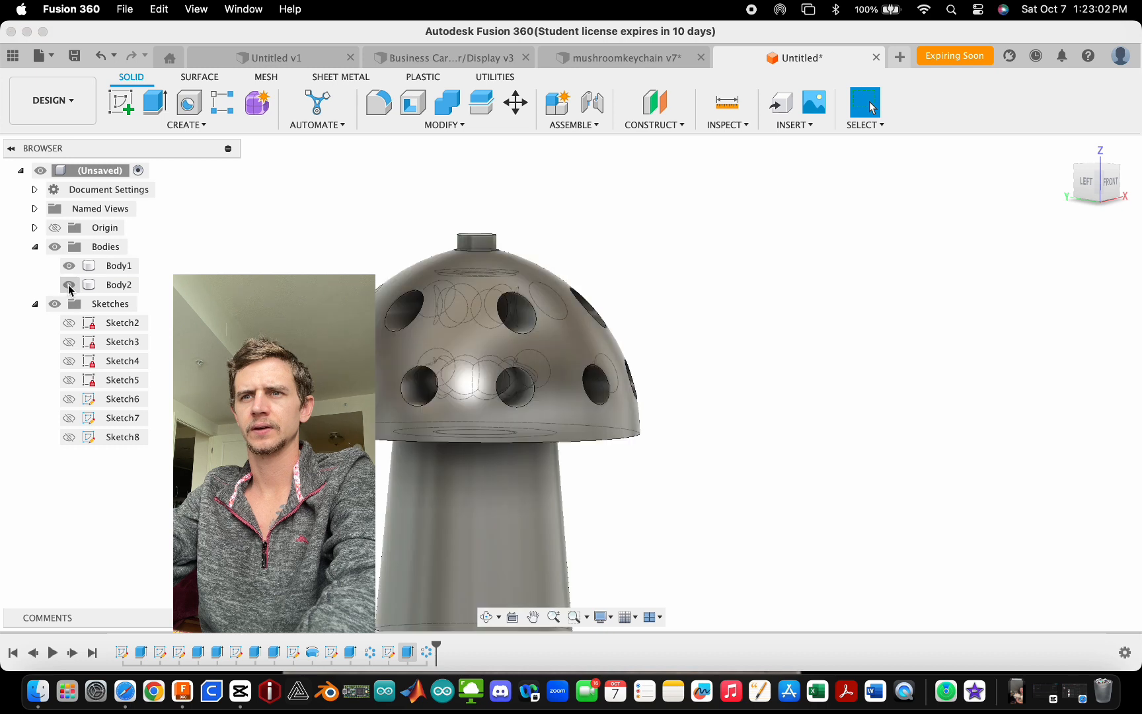
click(69, 265)
click(69, 265)
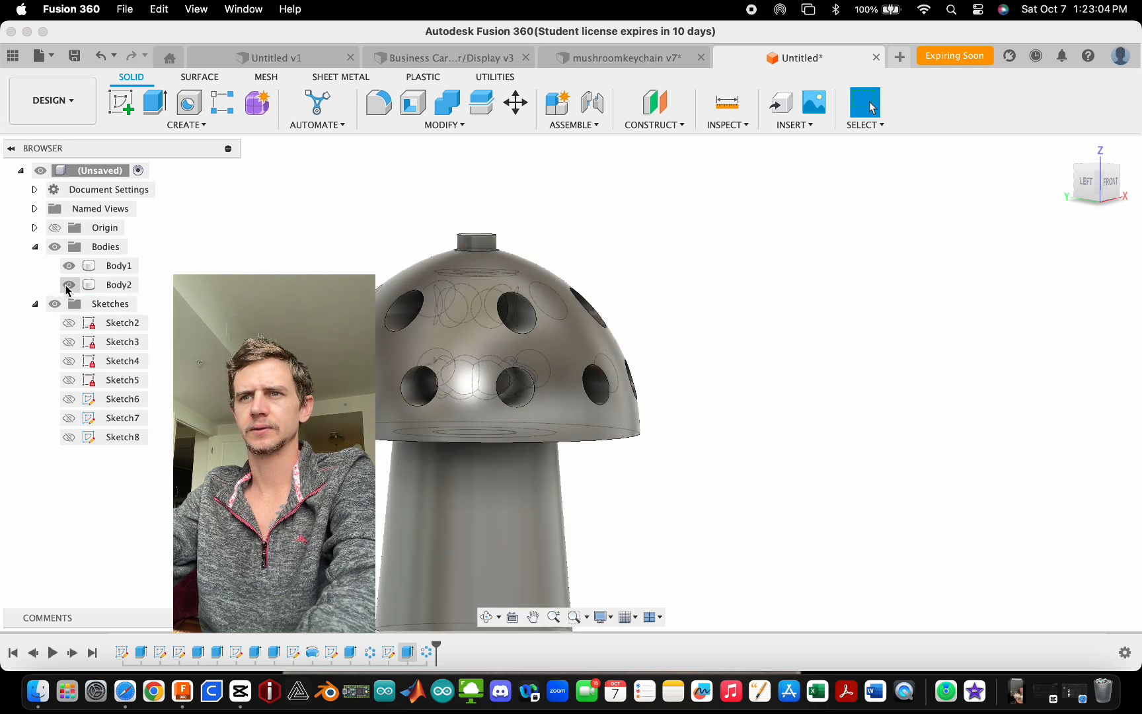
click(68, 284)
shift+middle_drag(370, 257, 423, 298)
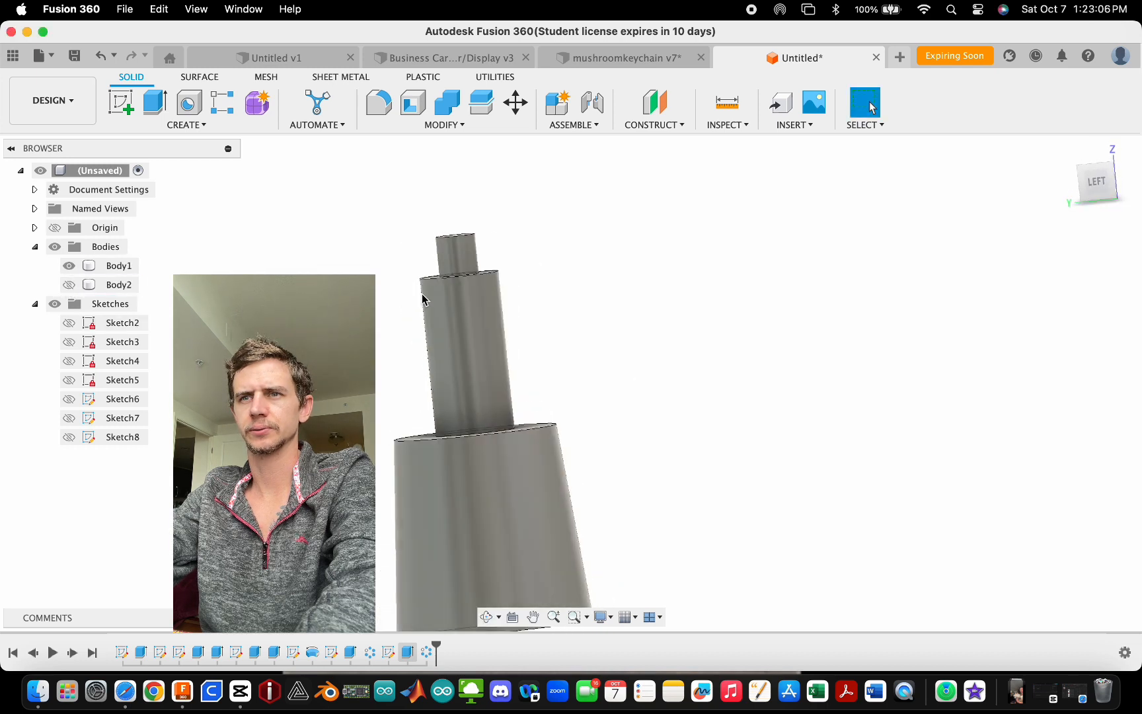
scroll(489, 265, down, 5)
shift+middle_drag(492, 268, 494, 299)
scroll(286, 334, up, 2)
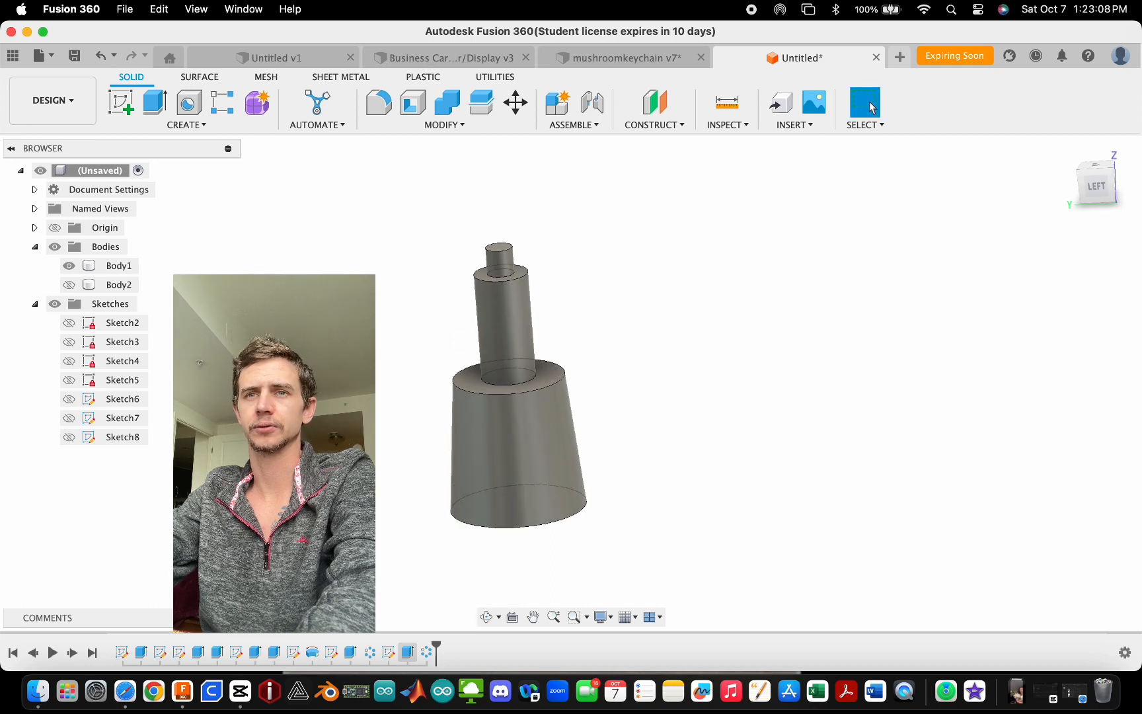
scroll(594, 381, up, 5)
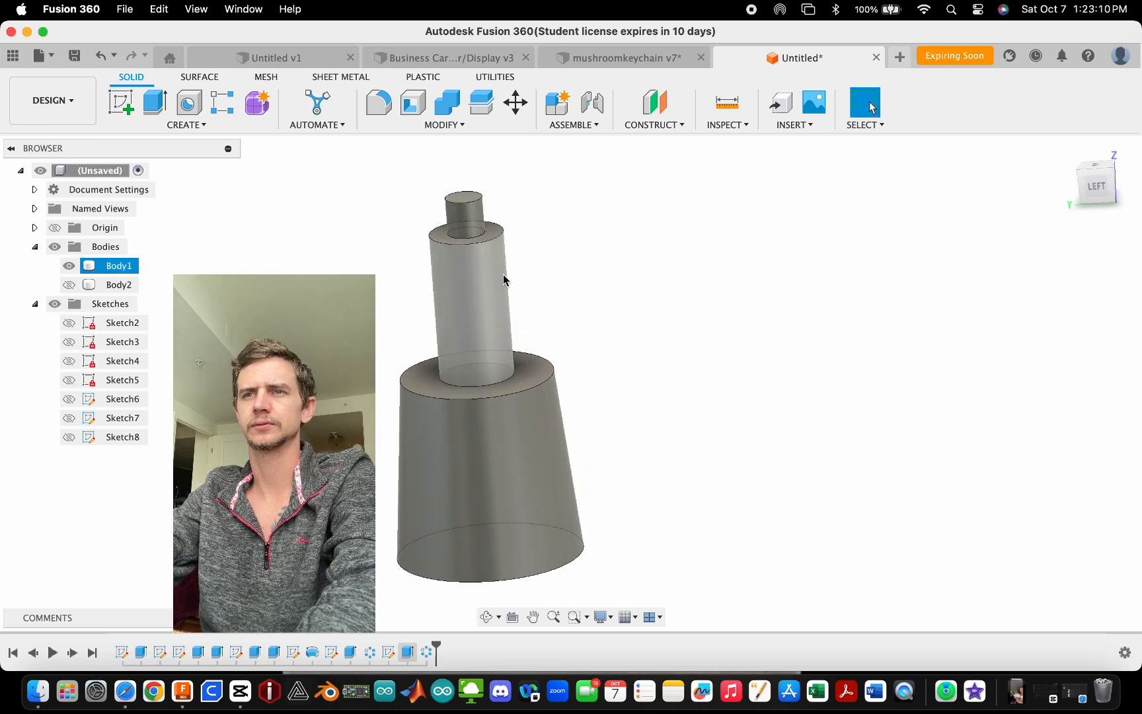
click(70, 285)
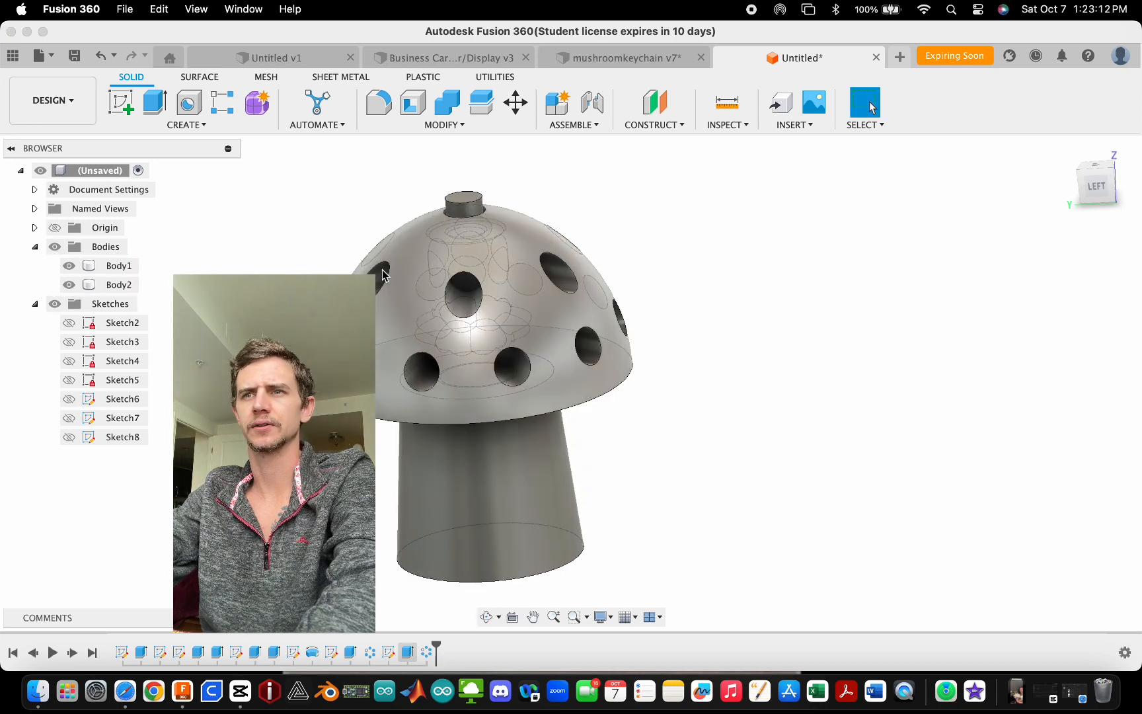
click(70, 285)
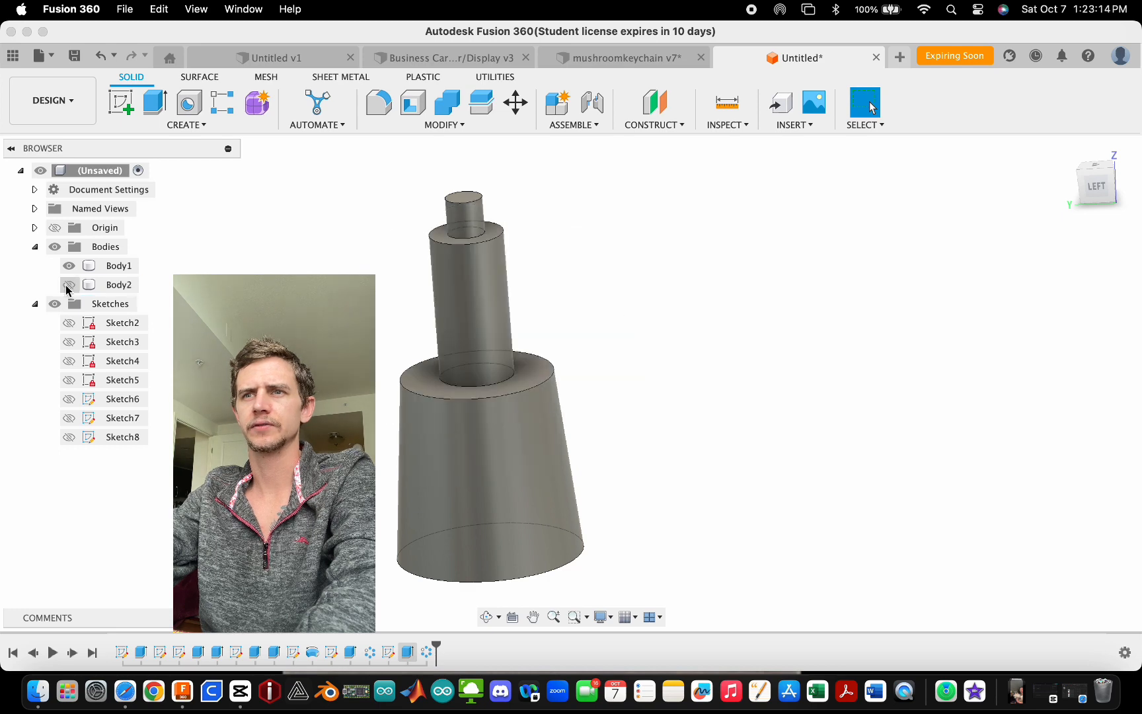
- Toggle Body1 and Body2 visibility to show both the stem and cap bodies together
click(70, 285)
click(69, 266)
click(70, 266)
click(69, 266)
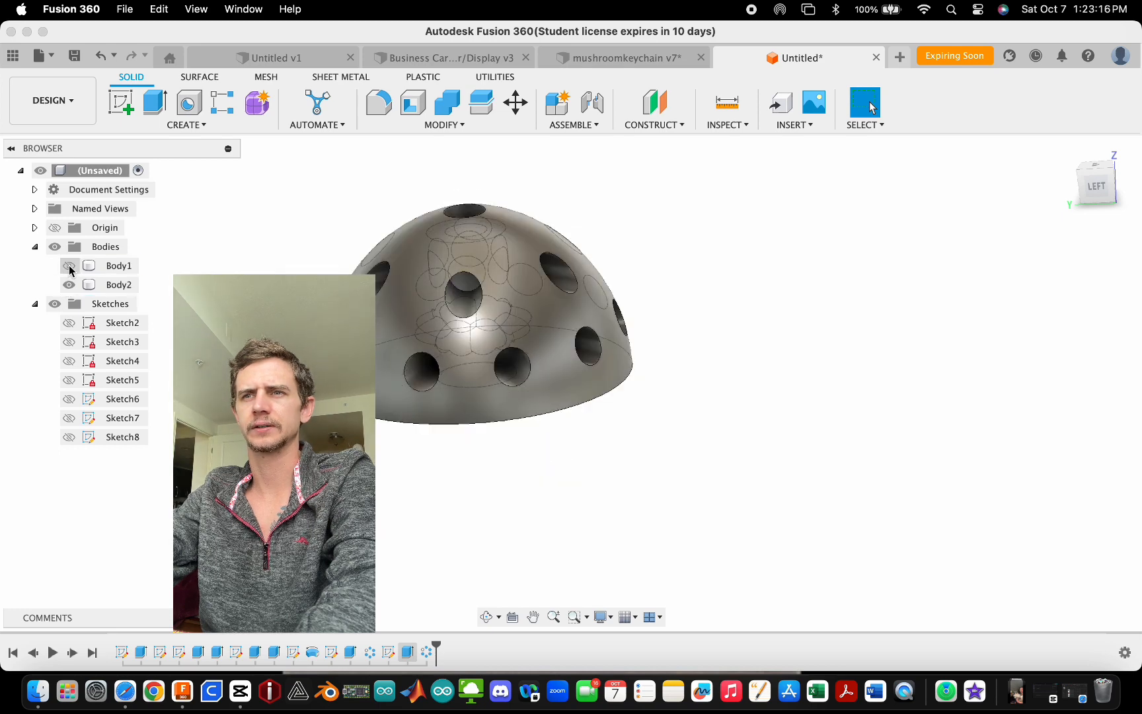
click(69, 267)
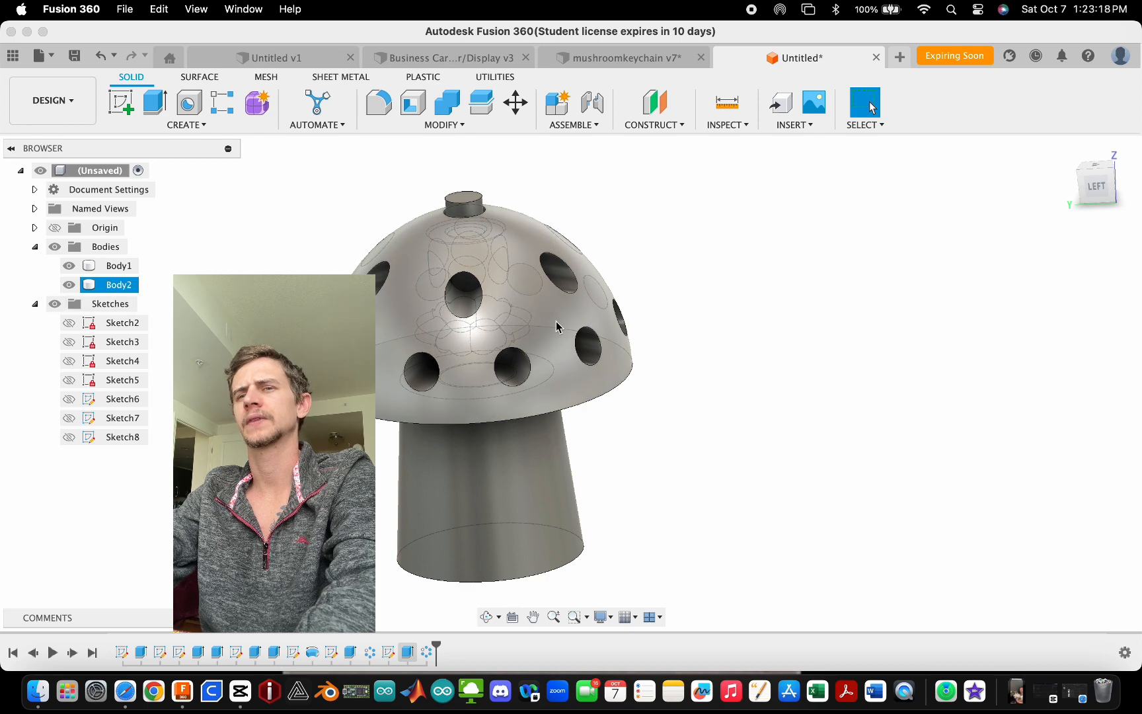
scroll(547, 330, down, 3)
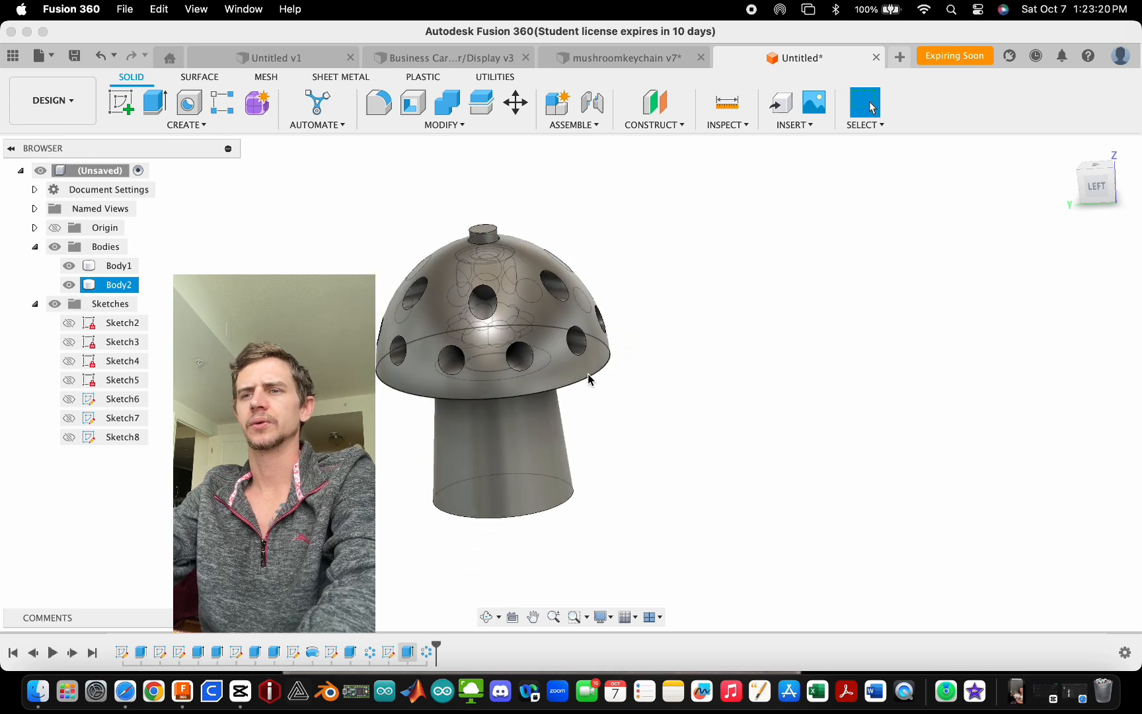
- Fillet the stem's bottom edge with a 2 mm radius
key(f)
click(562, 509)
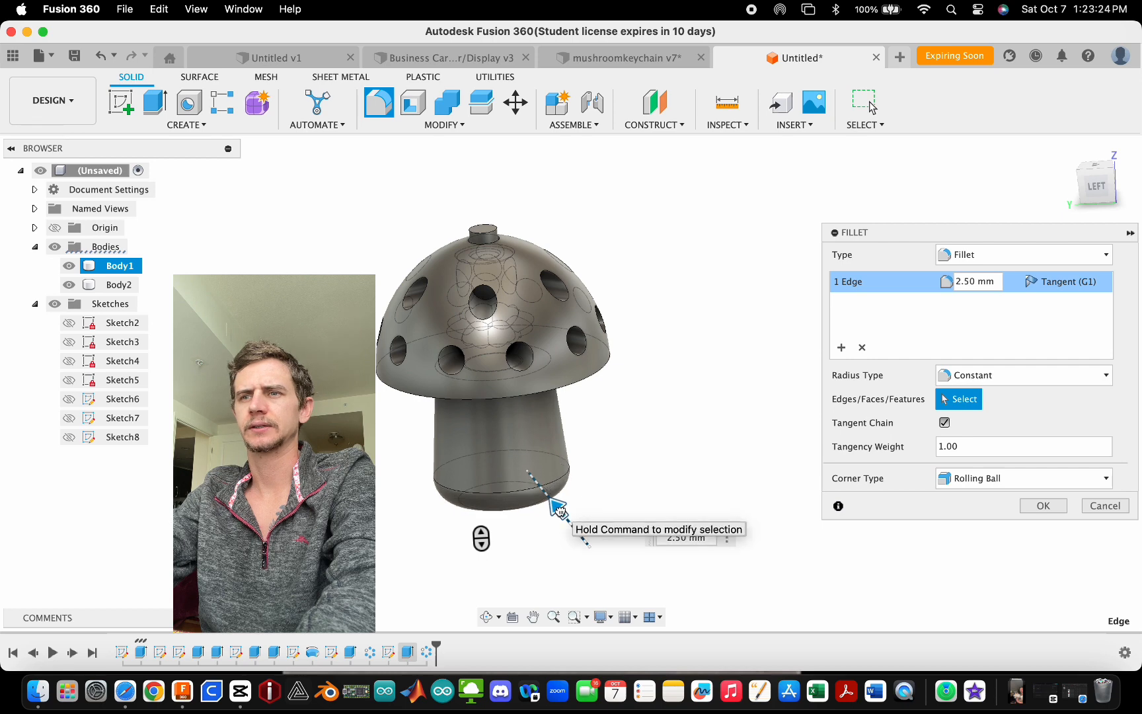
scroll(539, 509, up, 3)
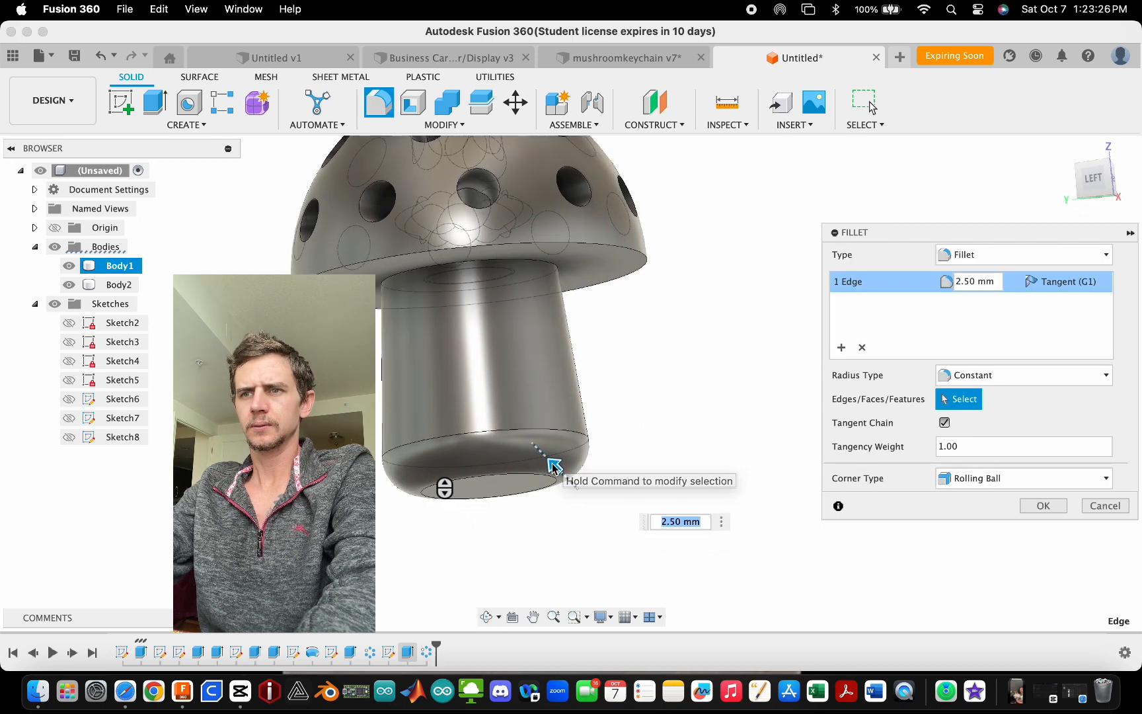
text(3)
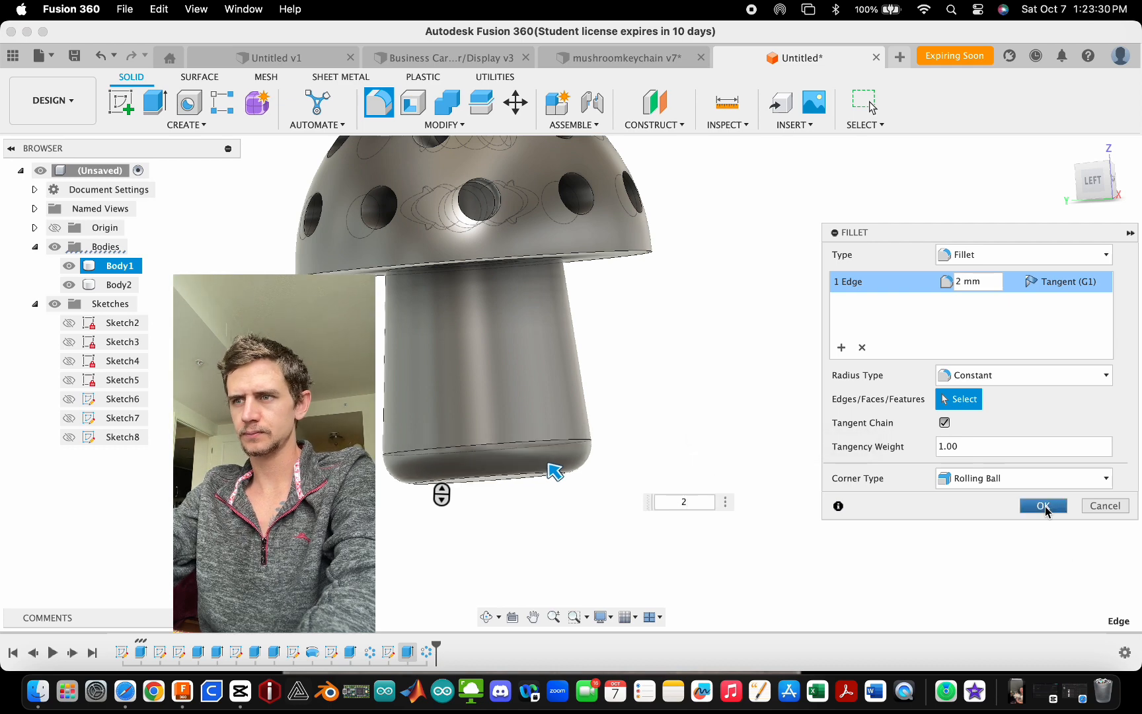
shift+middle_drag(549, 509, 516, 499)
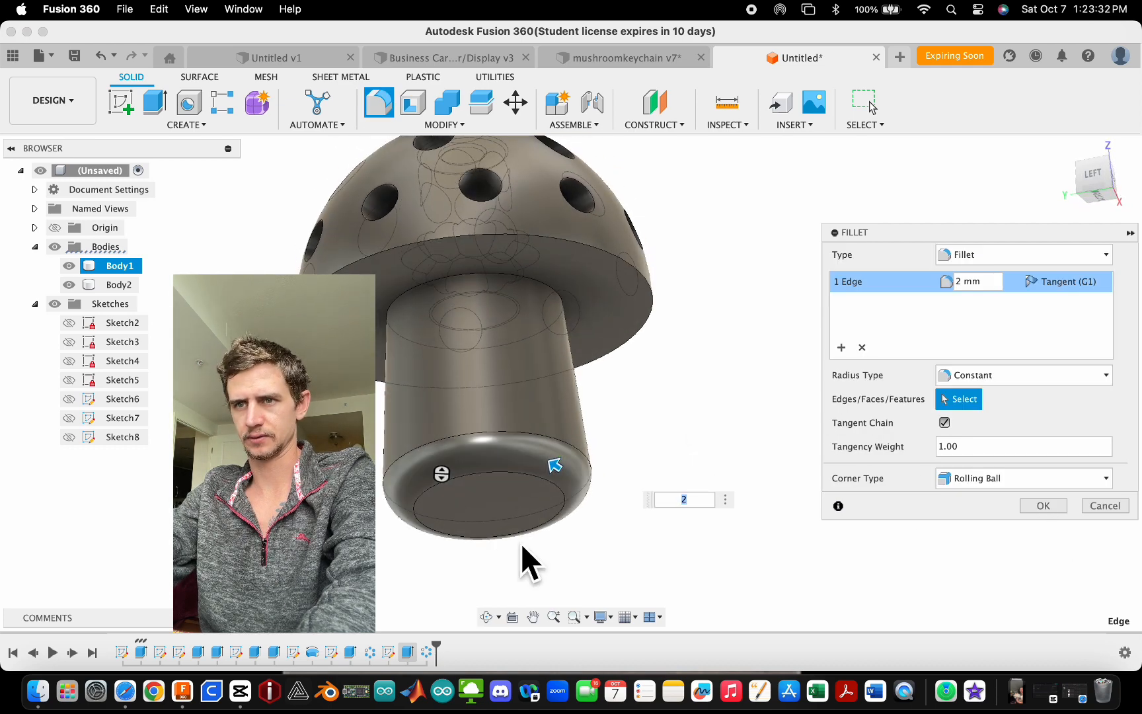
key(BackSpace)
text(4)
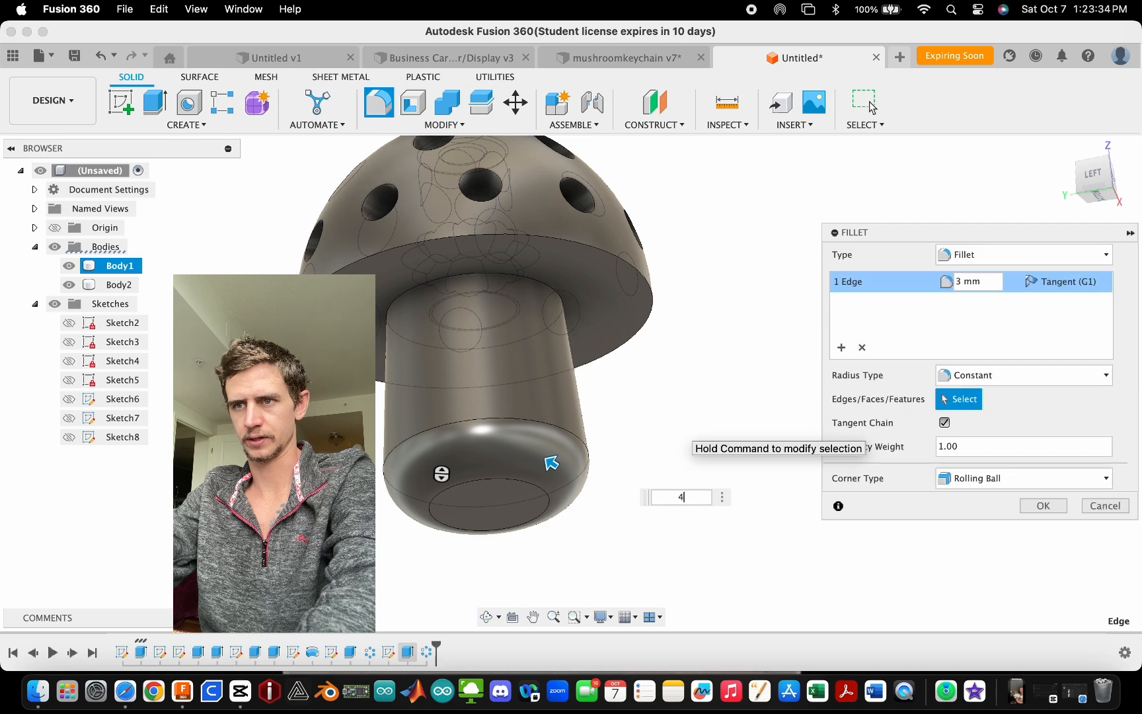
key(BackSpace)
text(5)
key(BackSpace)
text(6)
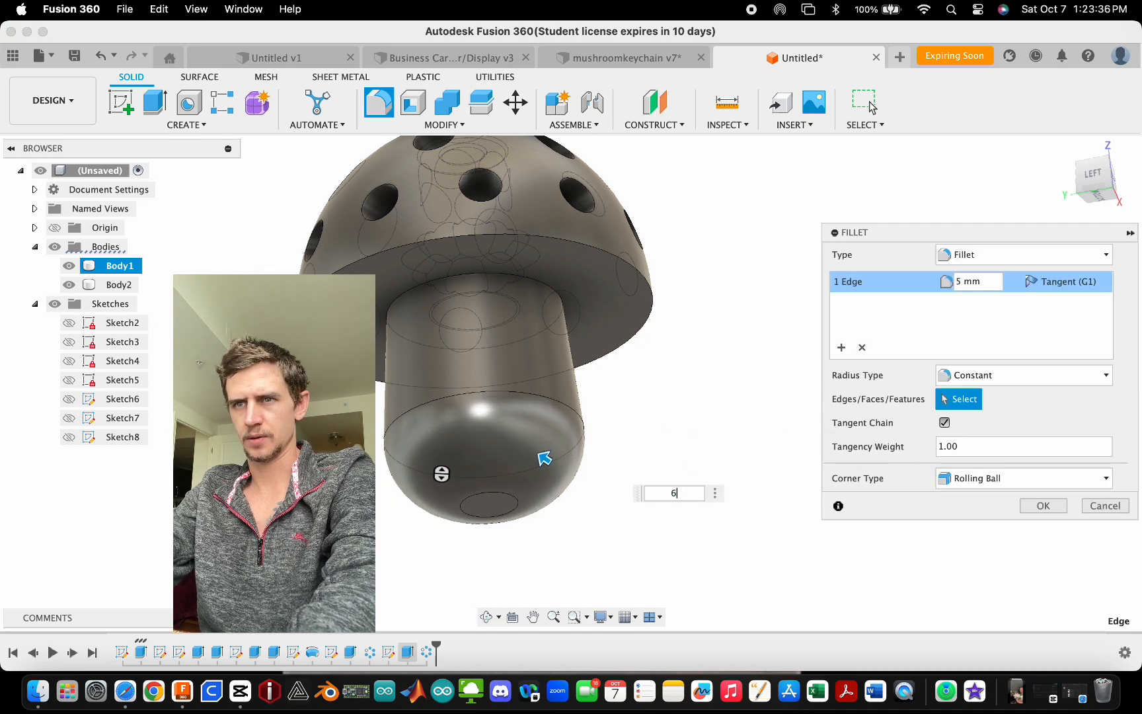
scroll(489, 505, up, 3)
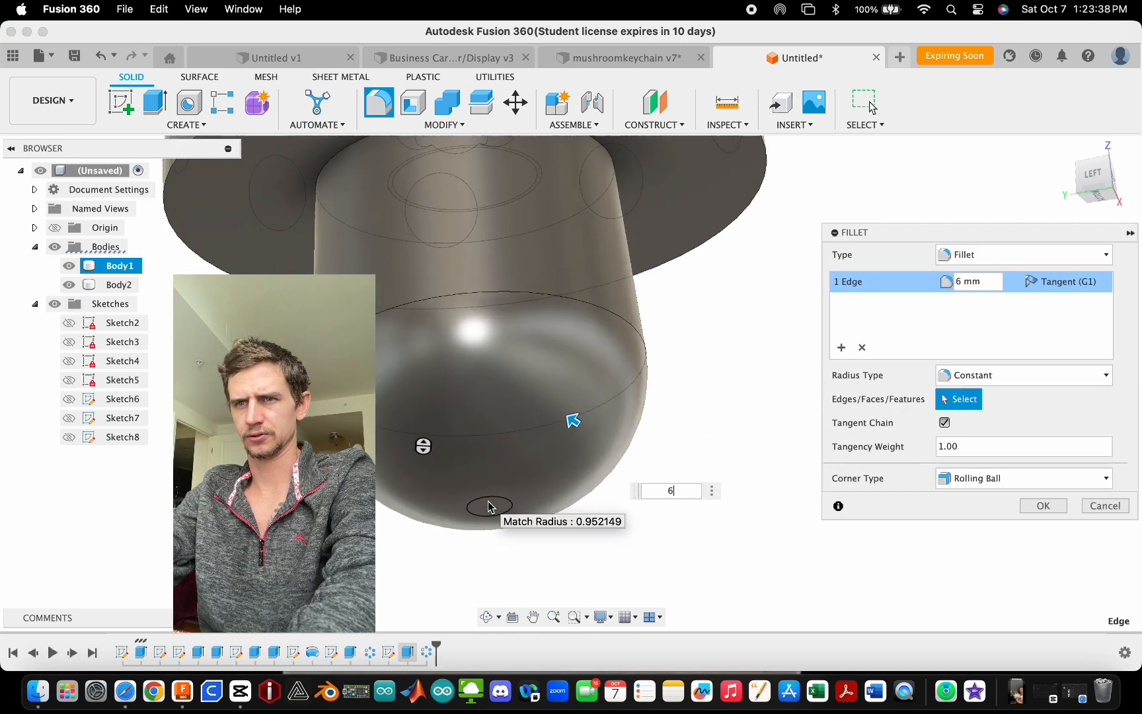
scroll(489, 502, down, 5)
text(3)
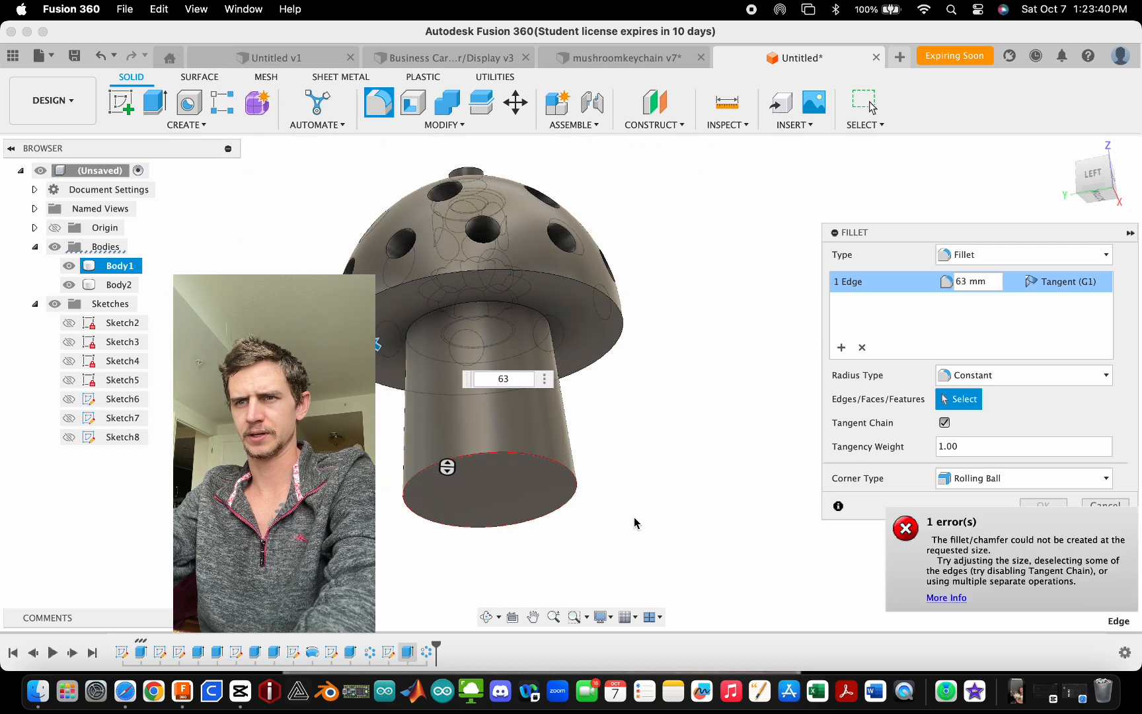
key(BackSpace)
key(BackSpace)
text(2)
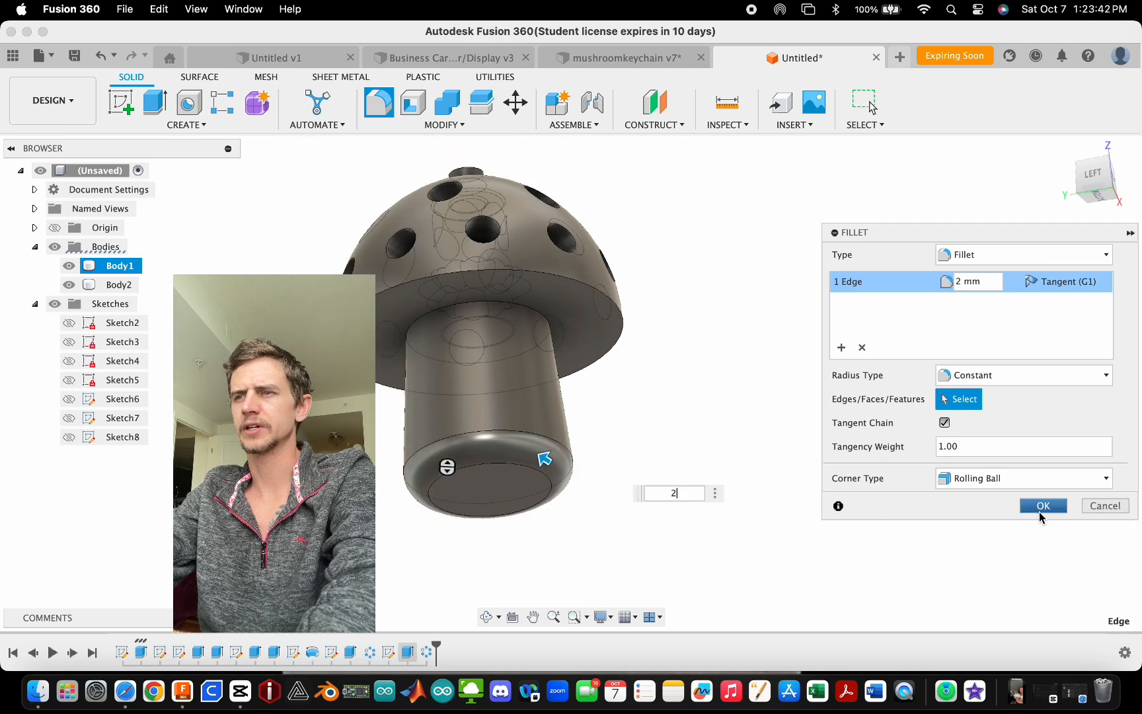
click(1041, 506)
- Start a sketch on the stem's bottom face and draw a vertical line beside the center point
scroll(482, 456, up, 4)
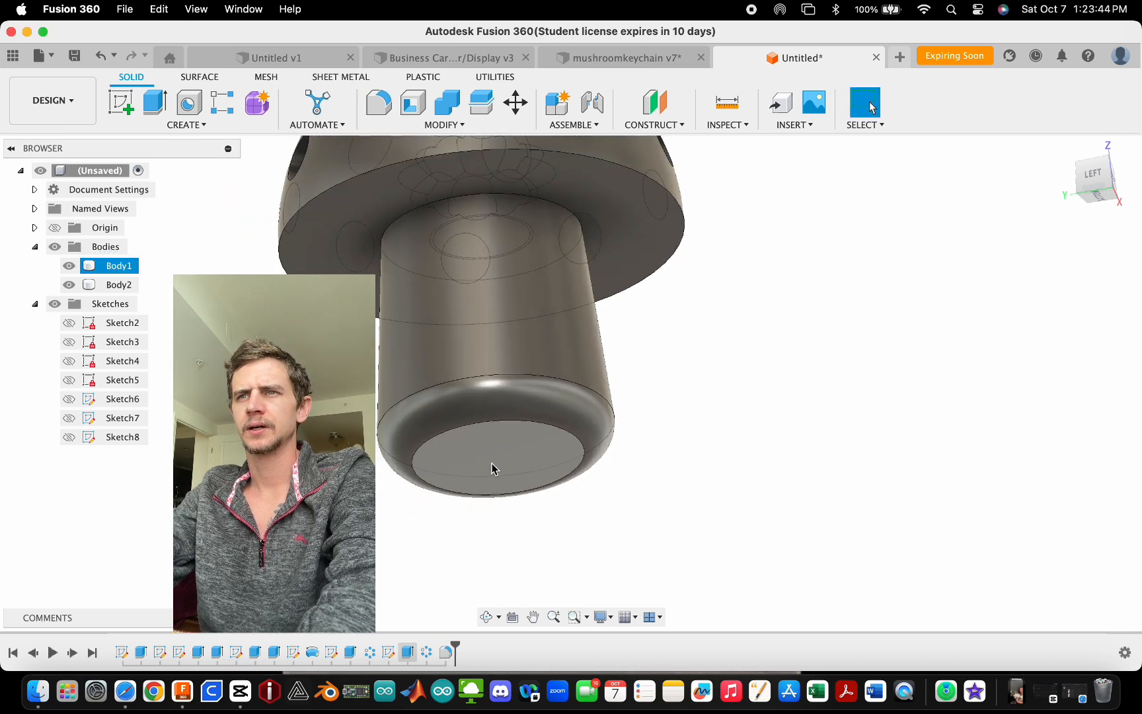
click(492, 468)
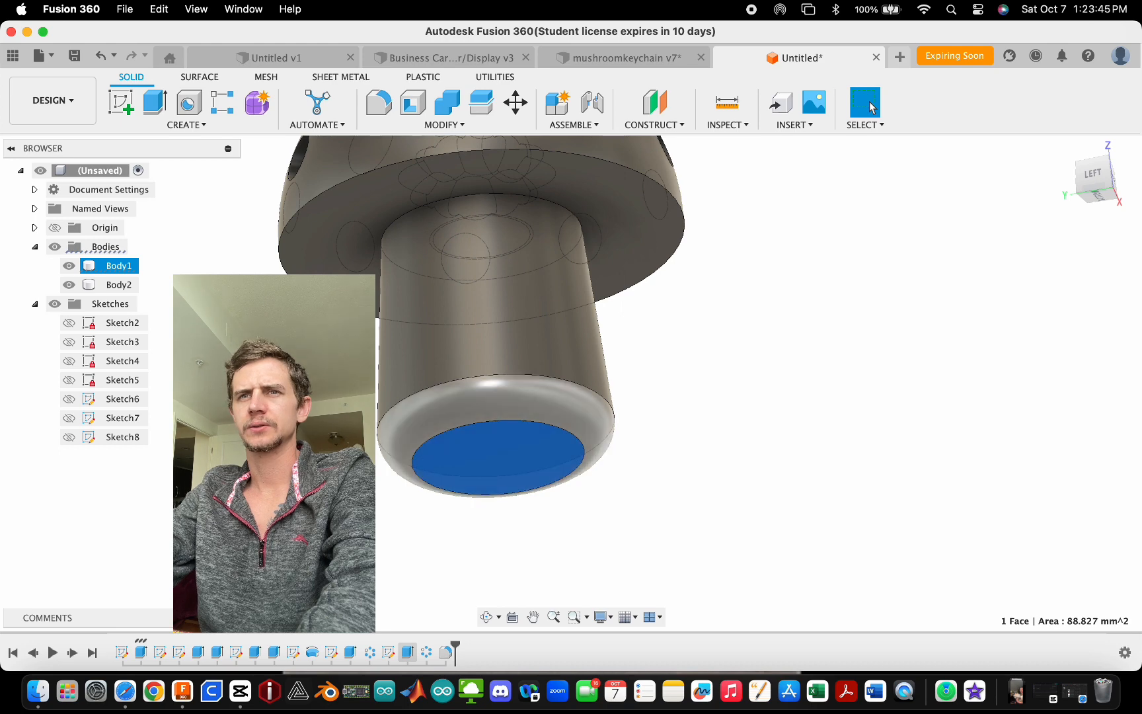
click(122, 103)
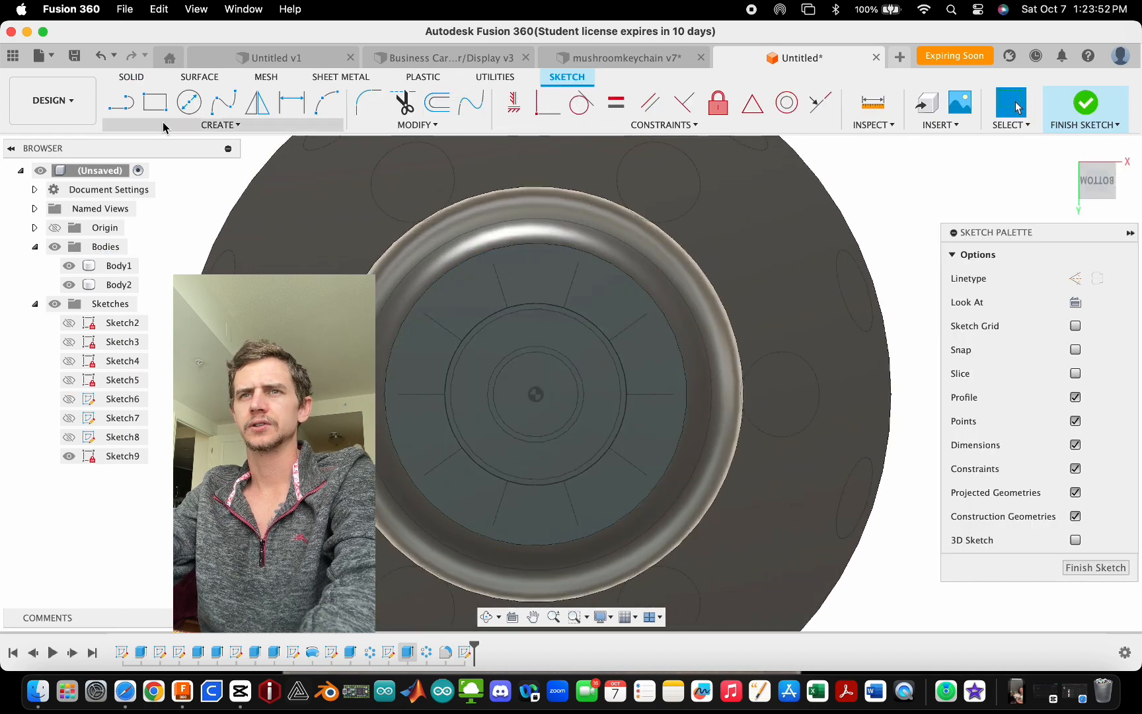
key(l)
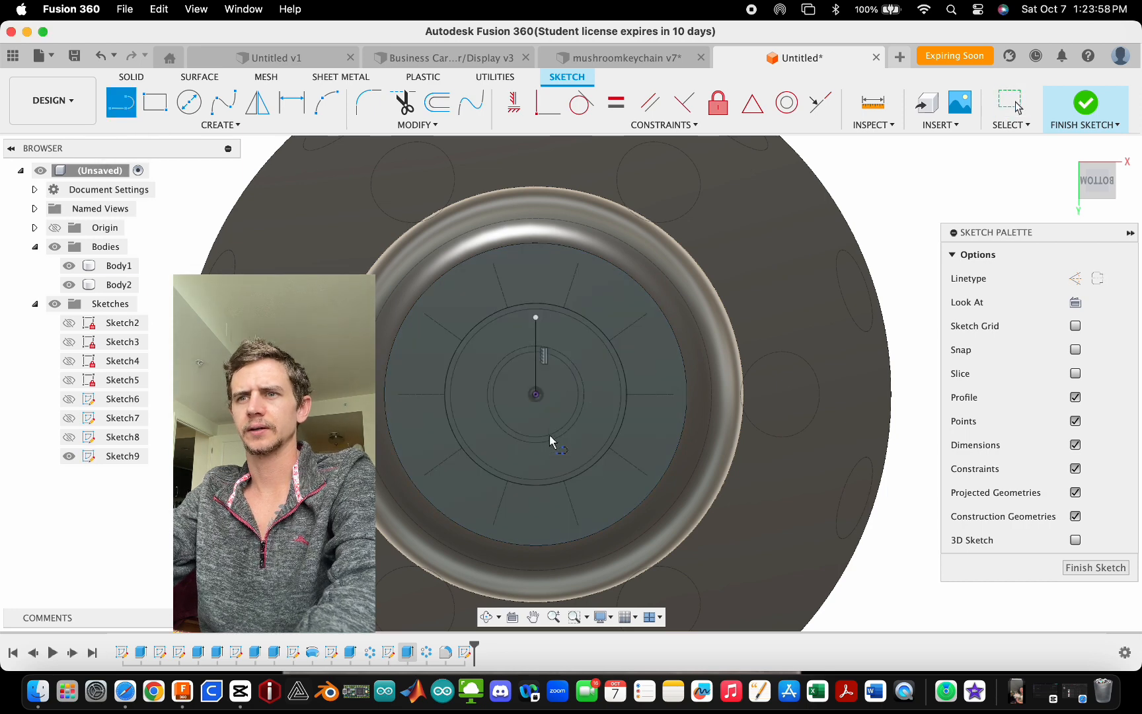
click(551, 453)
click(550, 328)
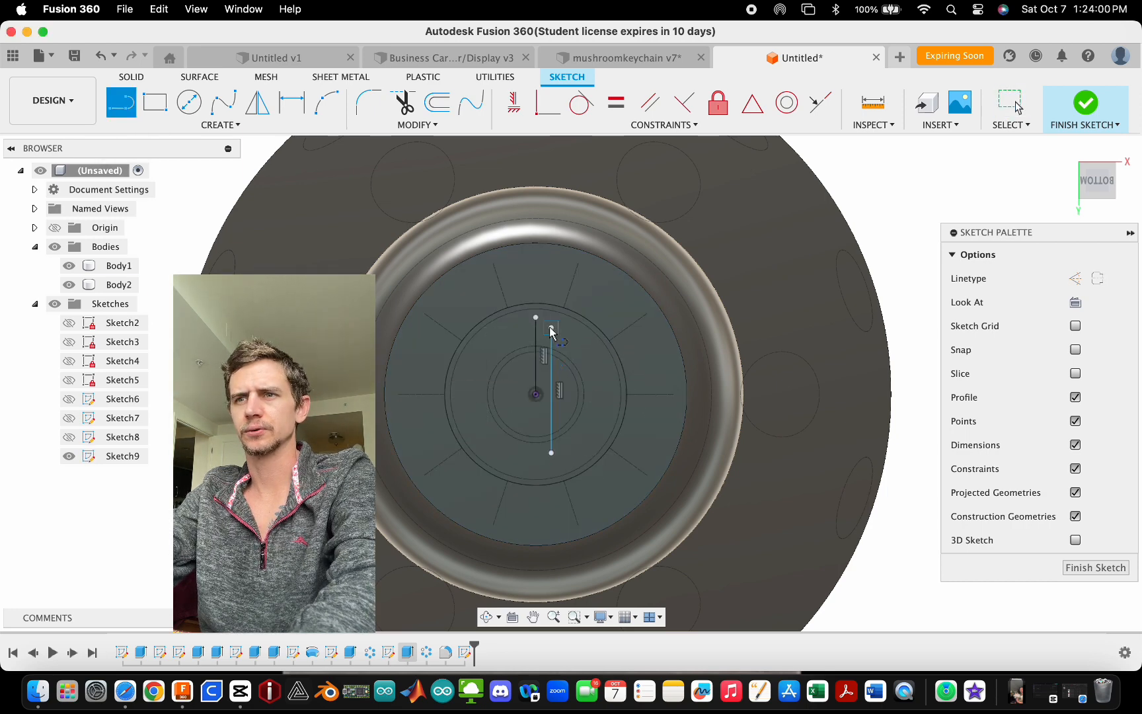
key(Escape)
- Dimension the vertical line's offset from the center to 0.75 mm
key(d)
click(550, 333)
click(536, 324)
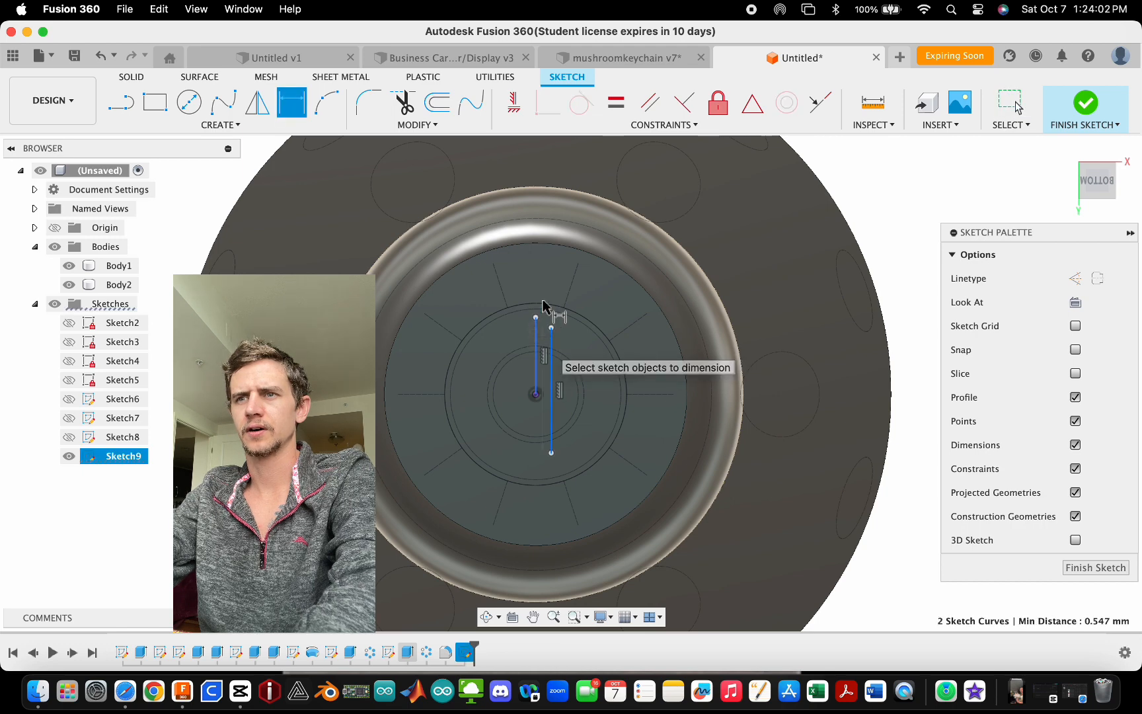
click(538, 289)
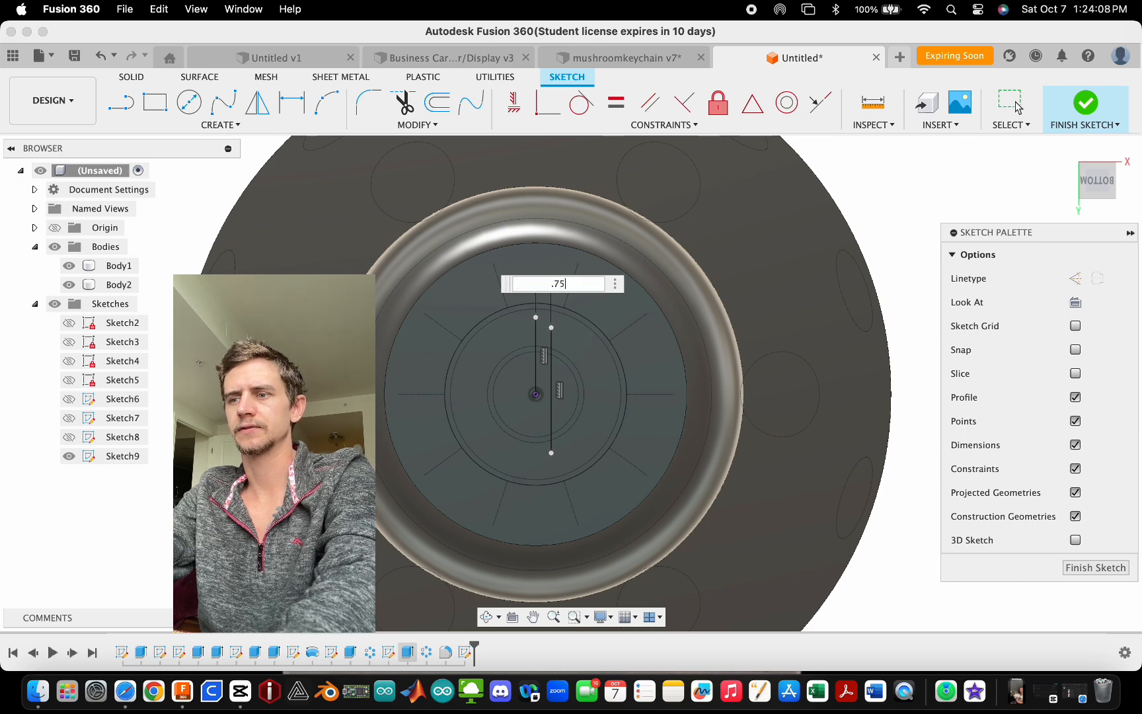
key(Return)
key(Escape)
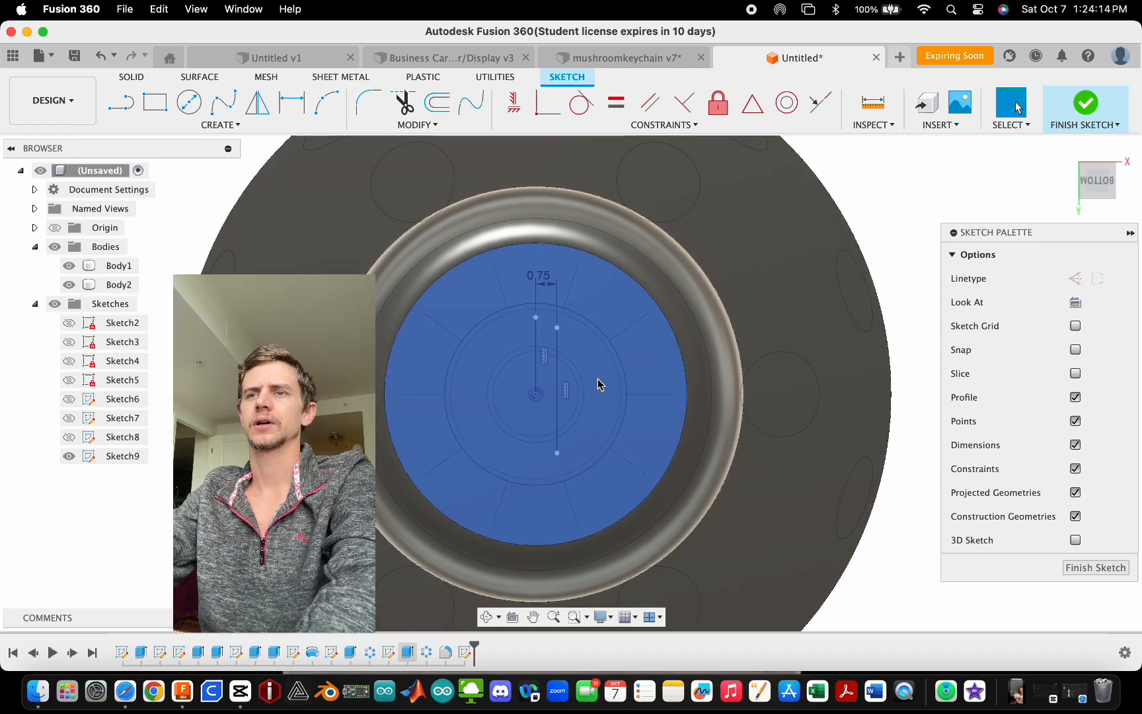
- Dimension the vertical line's length to 5 mm
key(d)
click(556, 407)
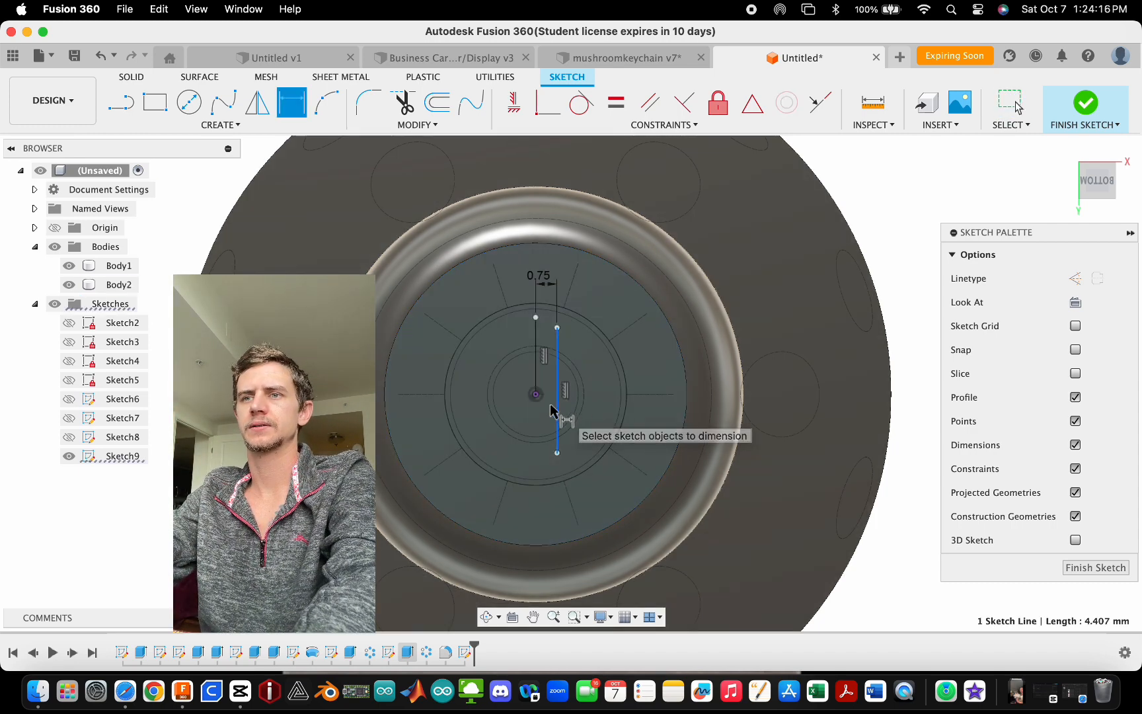
click(546, 482)
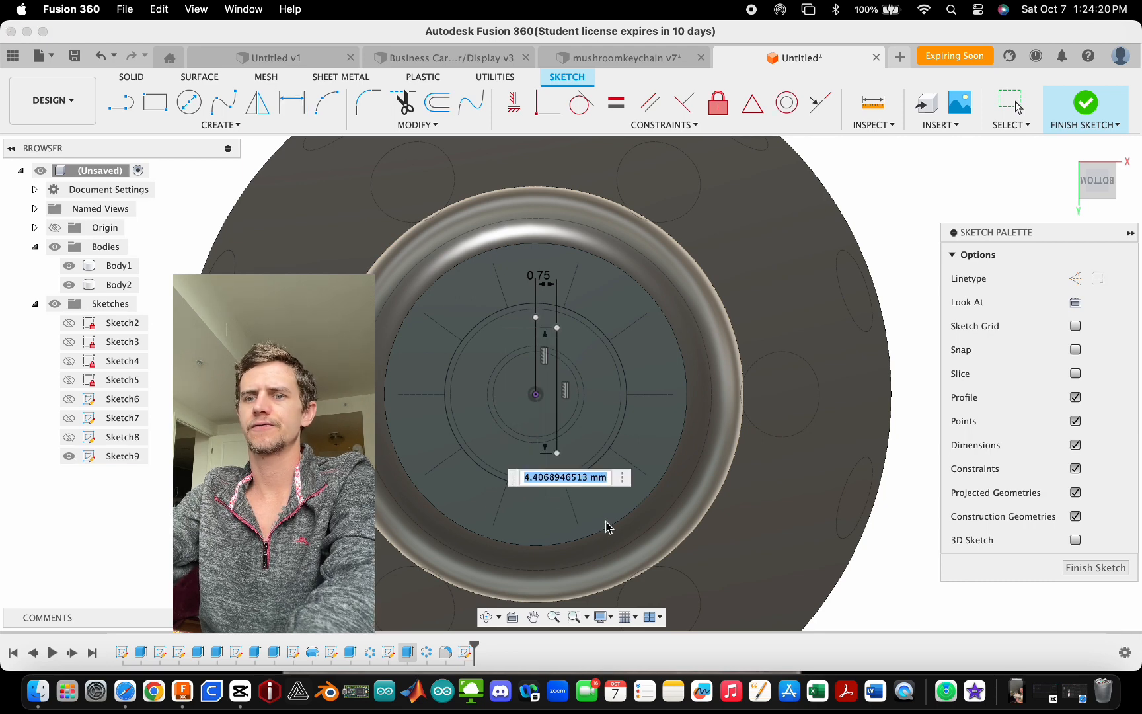
text(5)
key(Return)
key(Escape)
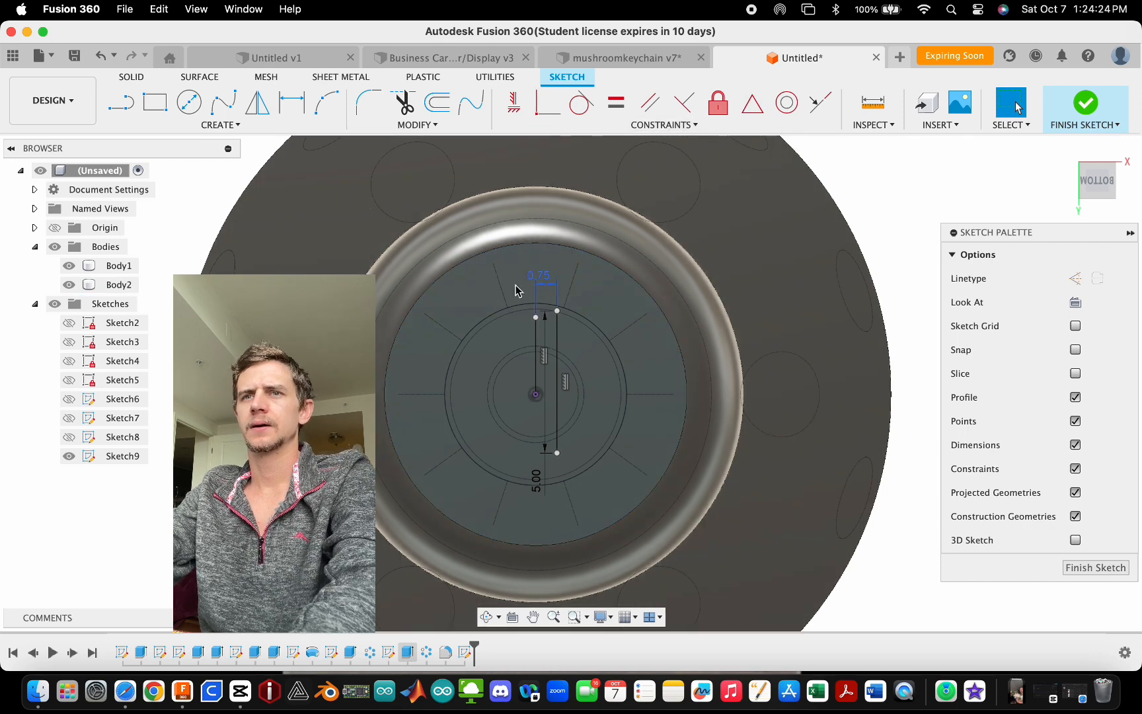
- Constrain the vertical line's midpoint to align horizontally with the sketch center point
click(118, 106)
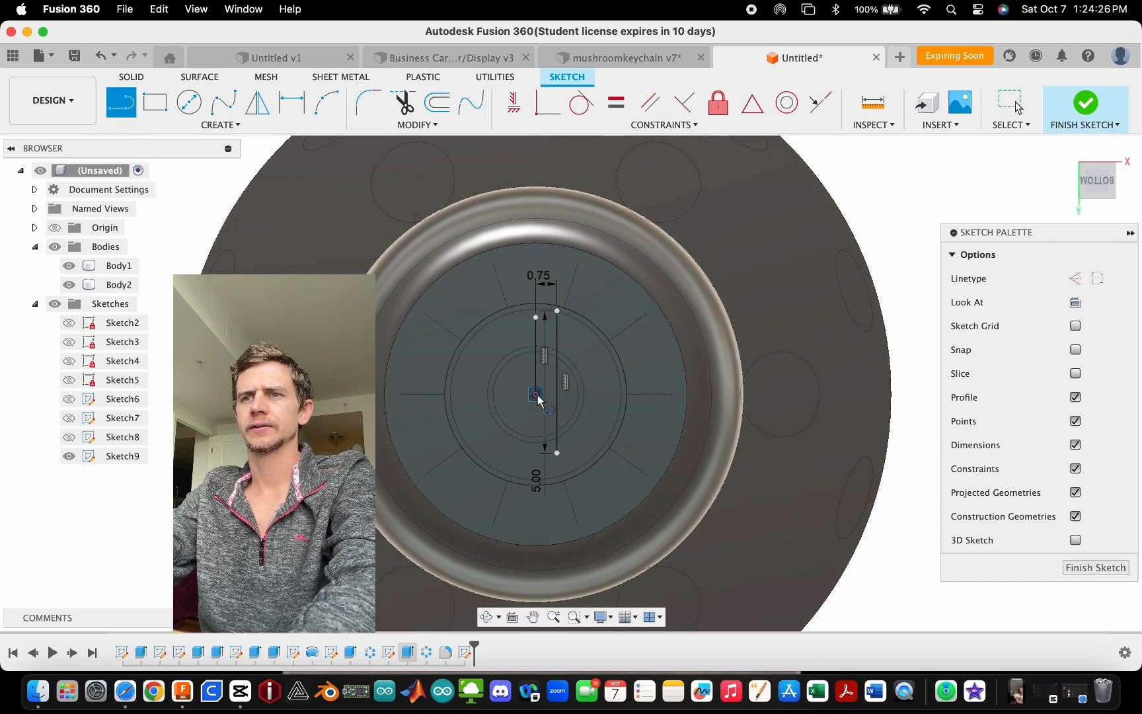
click(557, 383)
key(Escape)
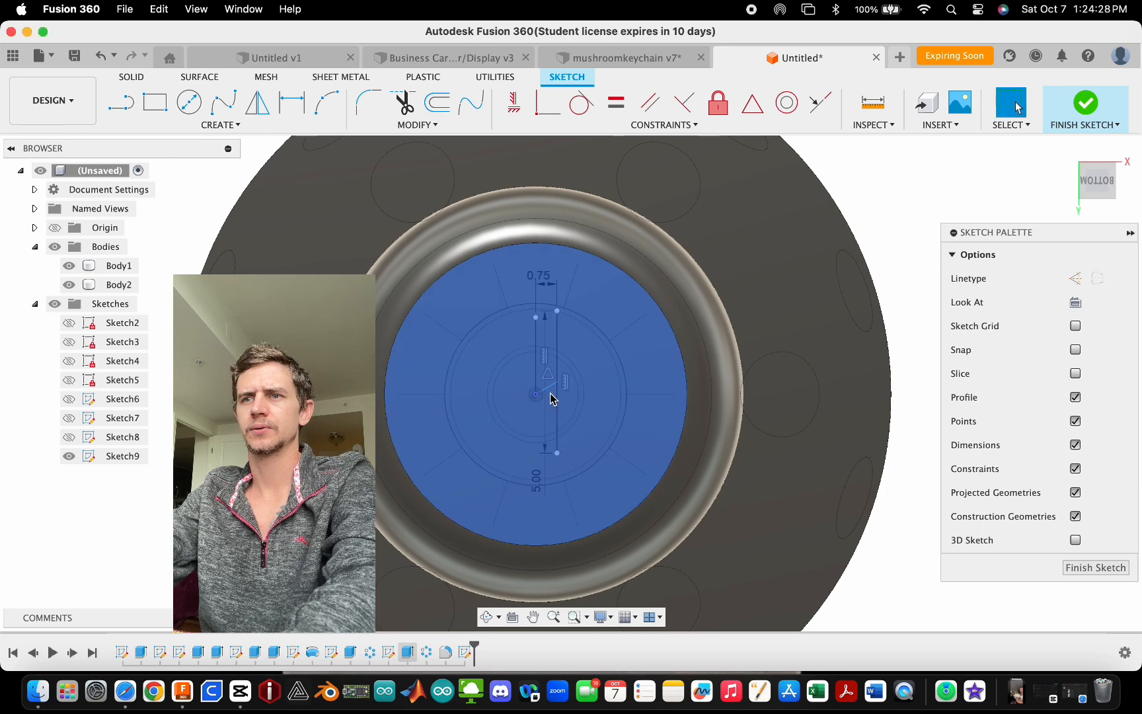
scroll(549, 388, up, 5)
click(549, 388)
click(521, 104)
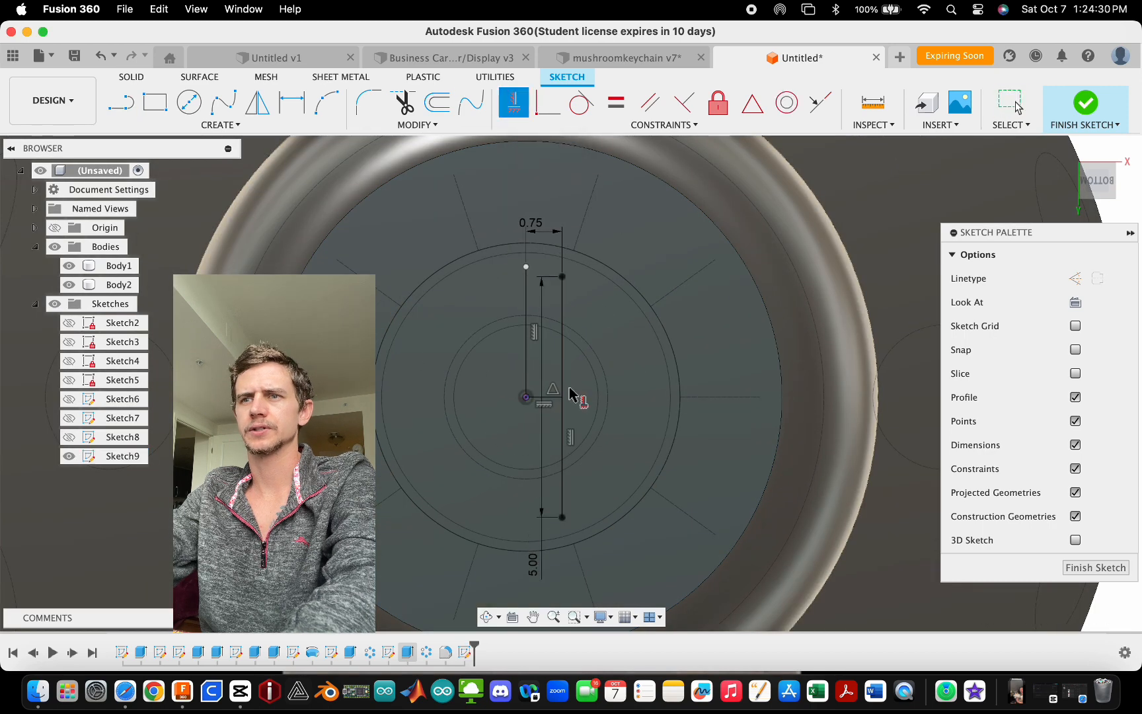
key(Escape)
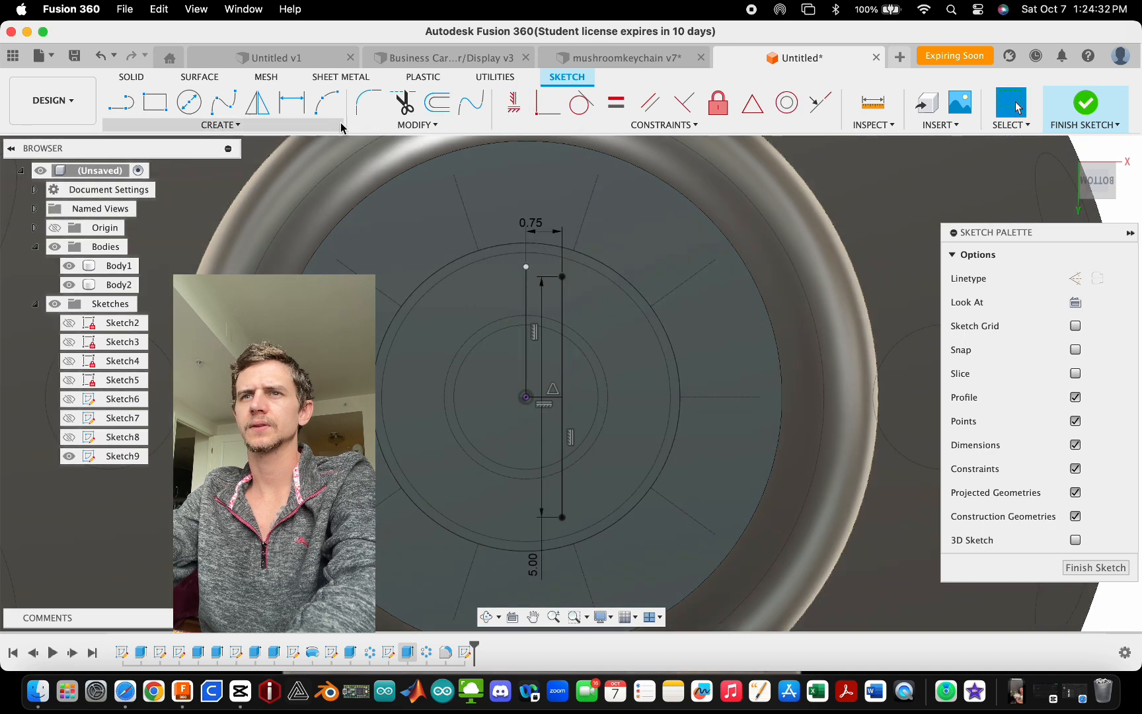
- Draw an arc joining the vertical line's two ends, bulging outward away from the center
click(336, 108)
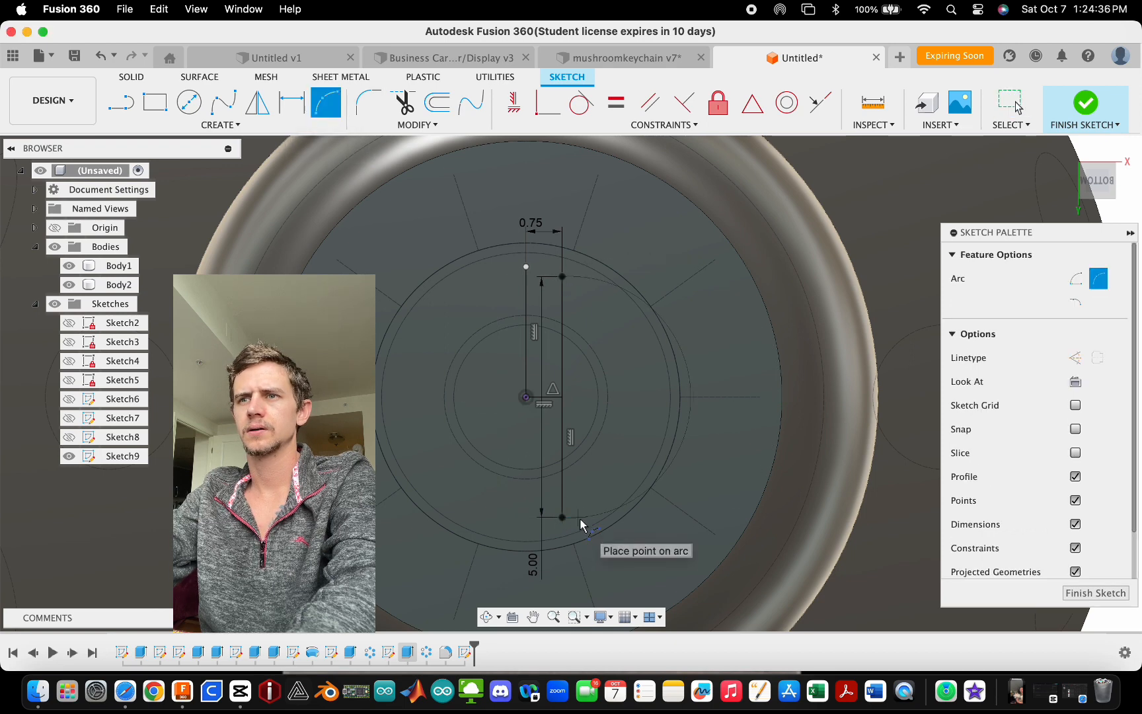
click(674, 443)
key(Escape)
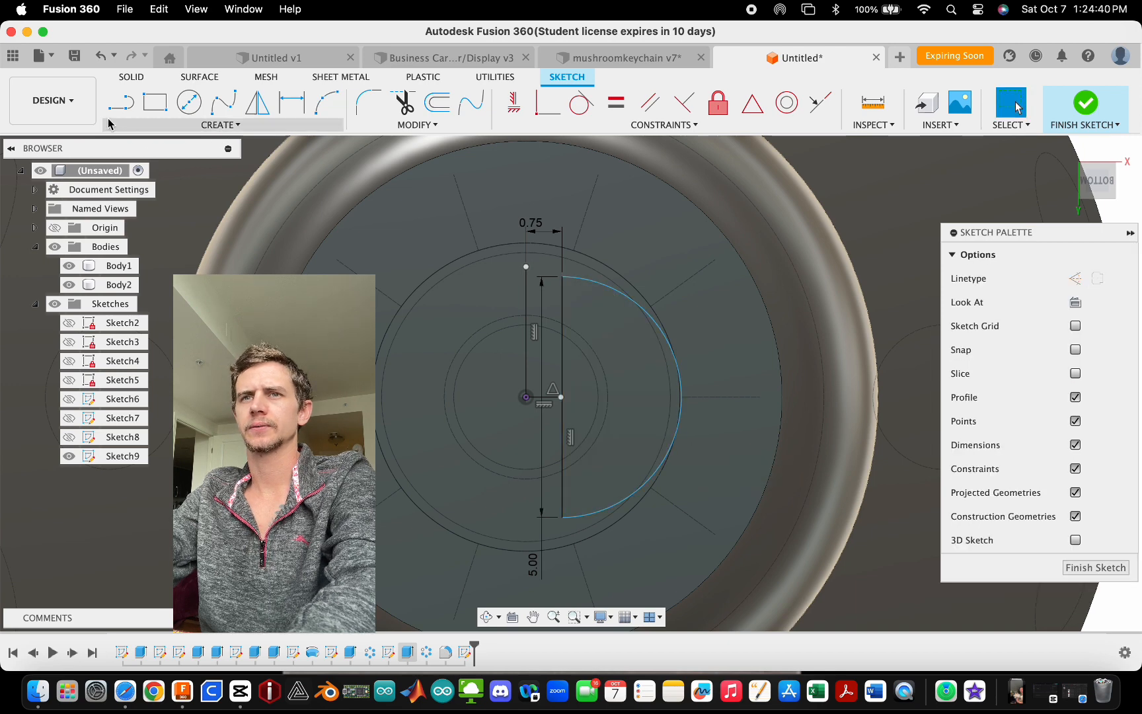
- Draw a line outward from the arc's top end and constrain it horizontal
click(120, 104)
click(565, 277)
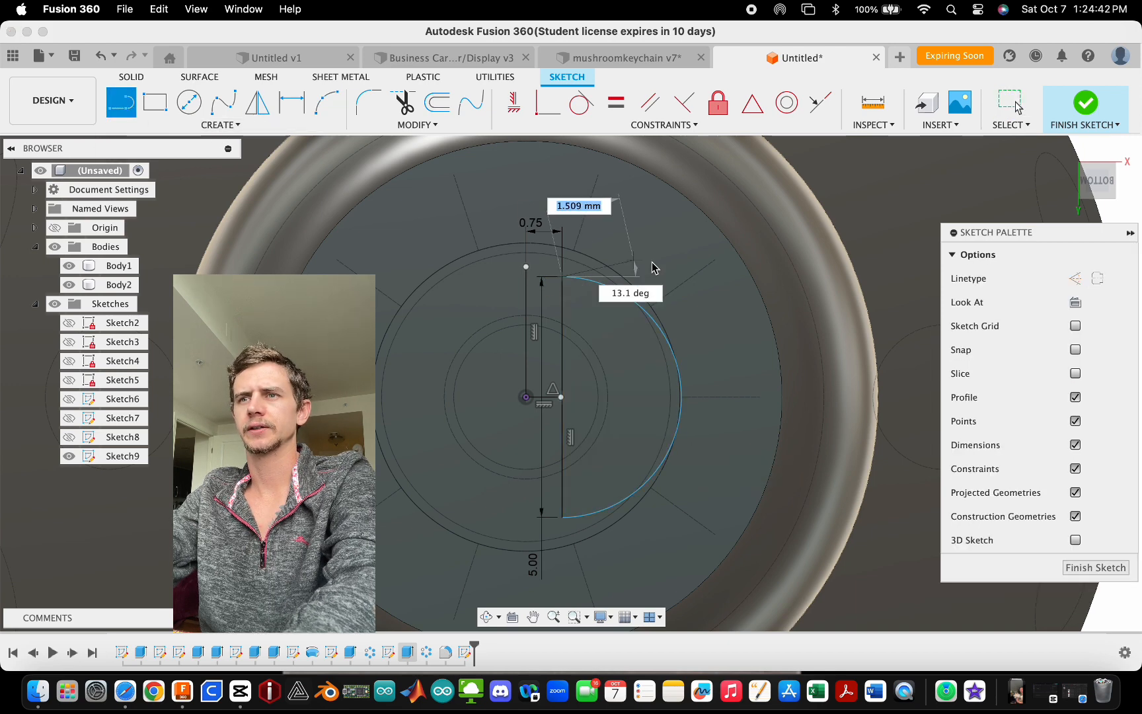
click(701, 277)
key(Escape)
click(667, 279)
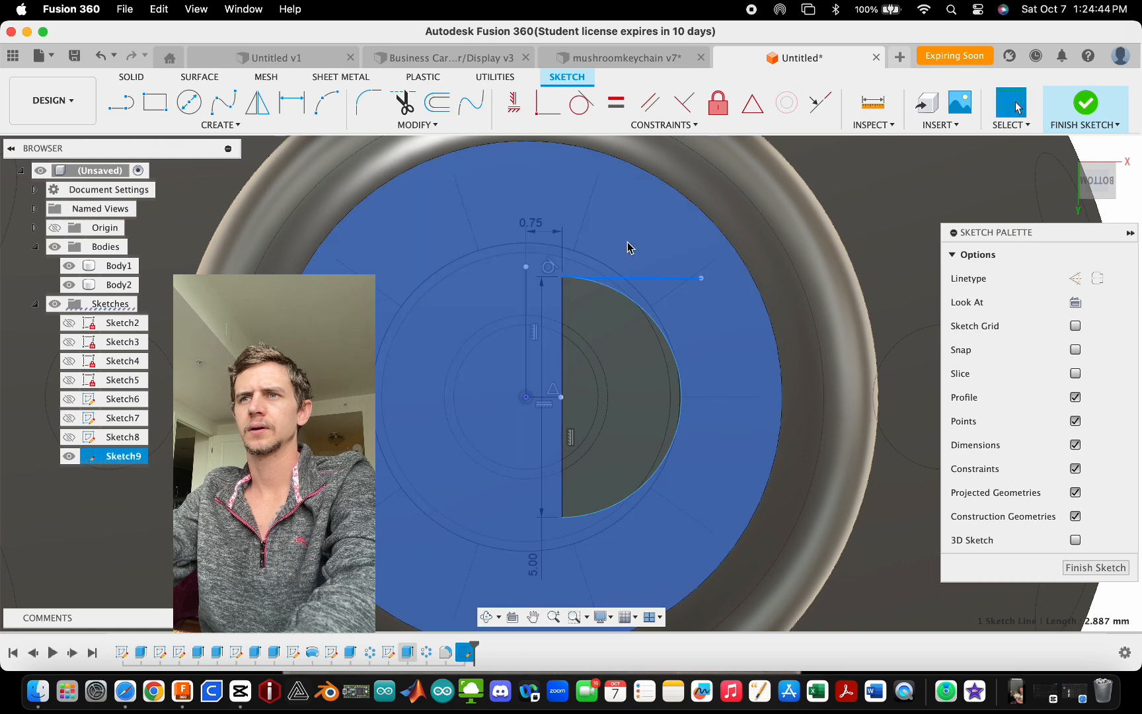
click(514, 104)
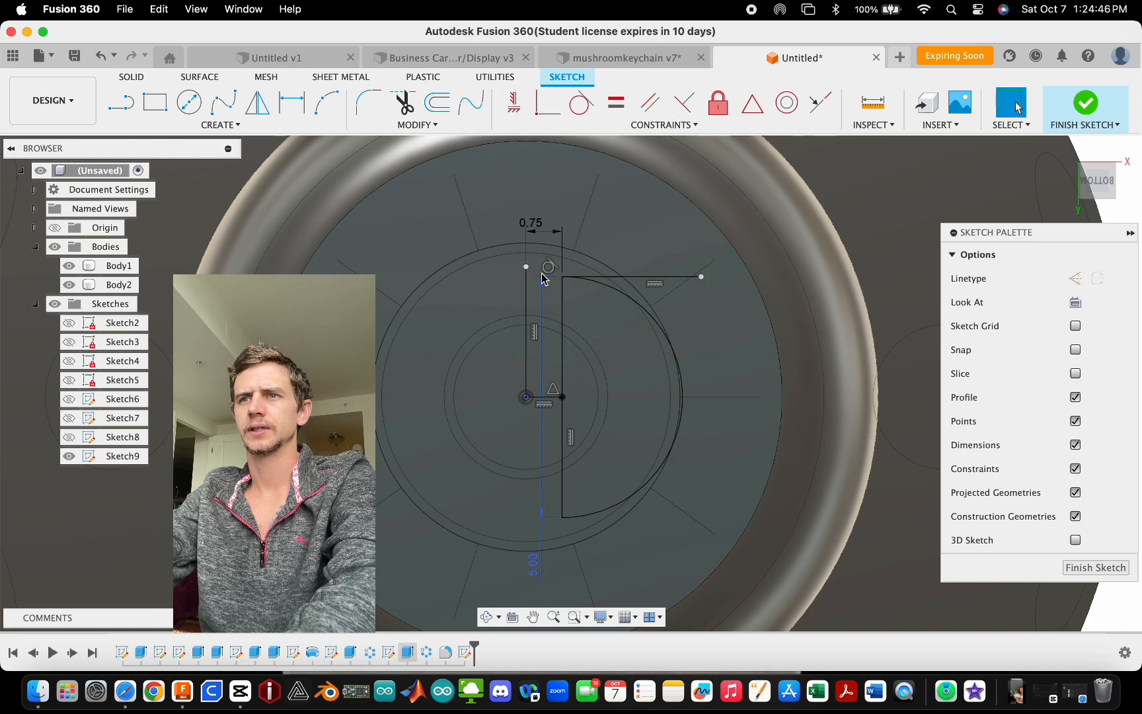
click(559, 273)
- Constrain the horizontal line tangent to the arc
scroll(559, 272, down, 3)
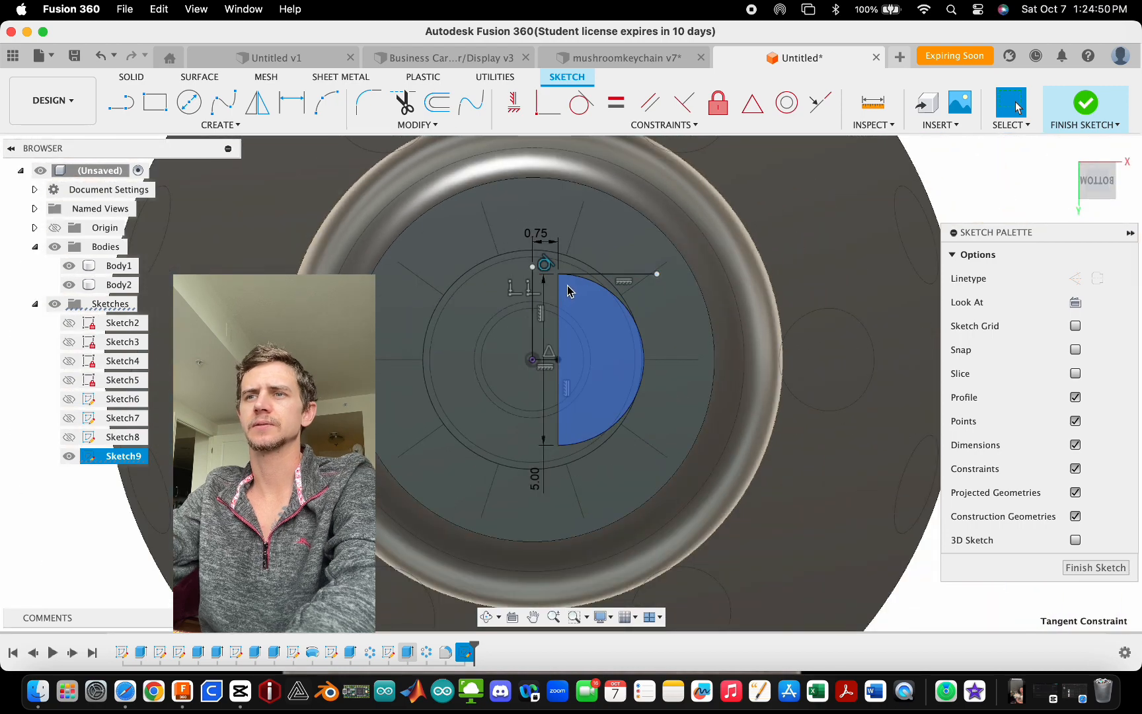
scroll(583, 294, up, 2)
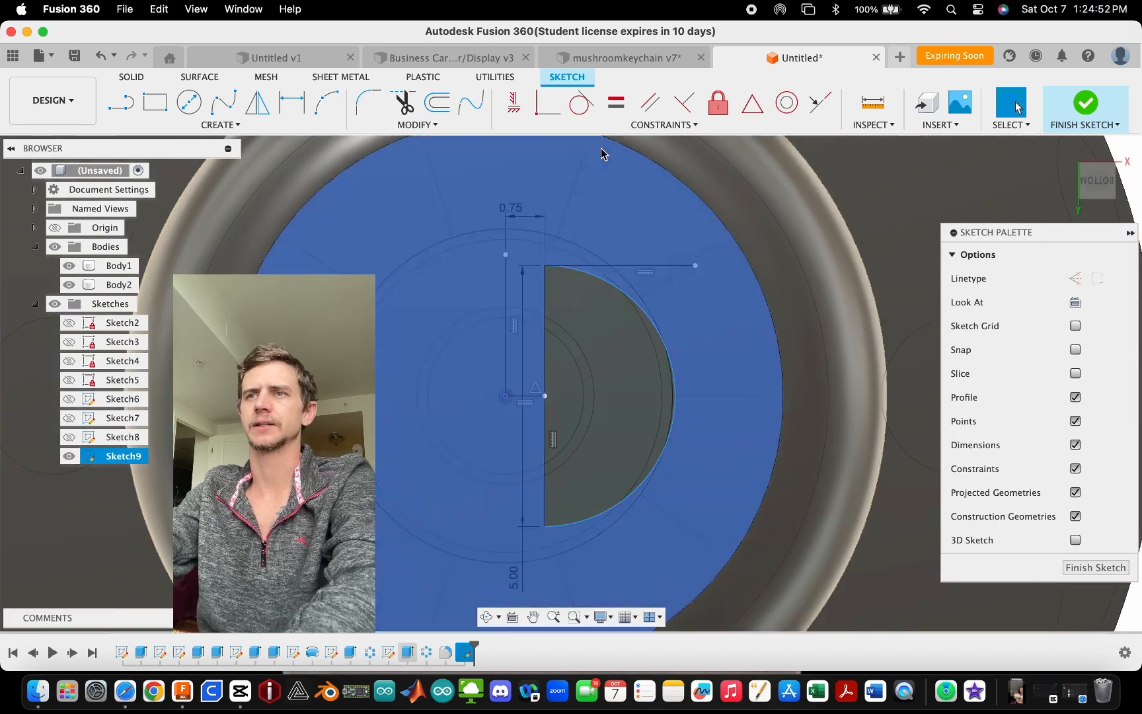
click(581, 103)
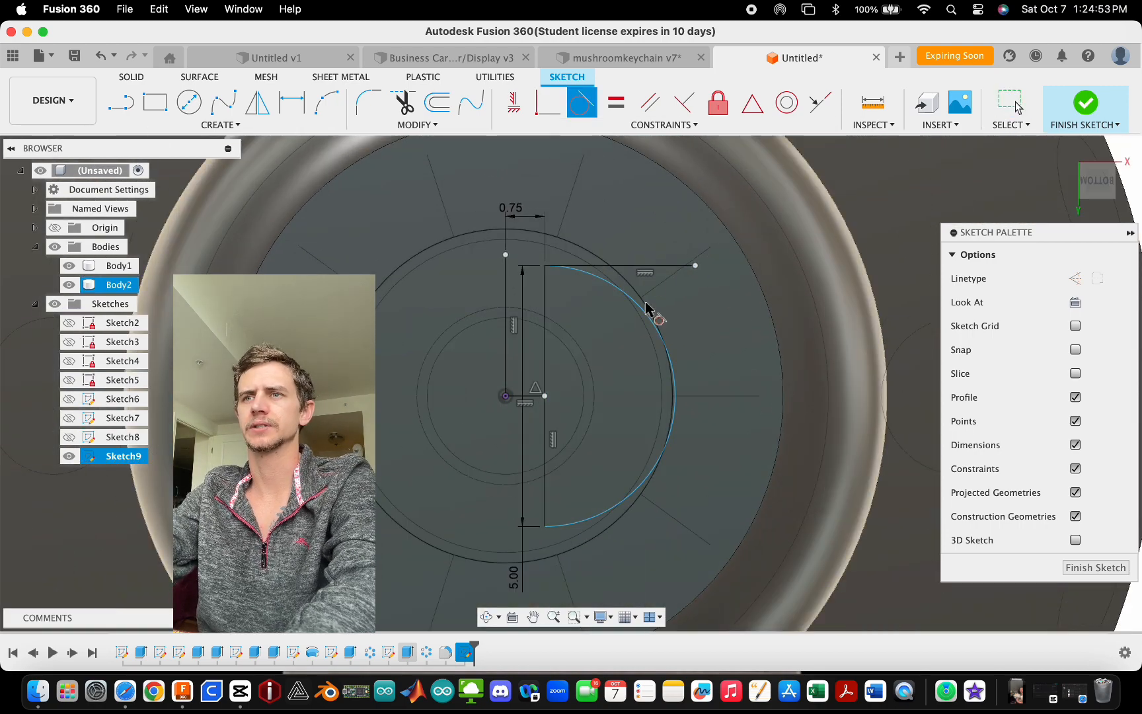
click(661, 267)
key(Escape)
scroll(680, 344, down, 3)
scroll(645, 360, up, 3)
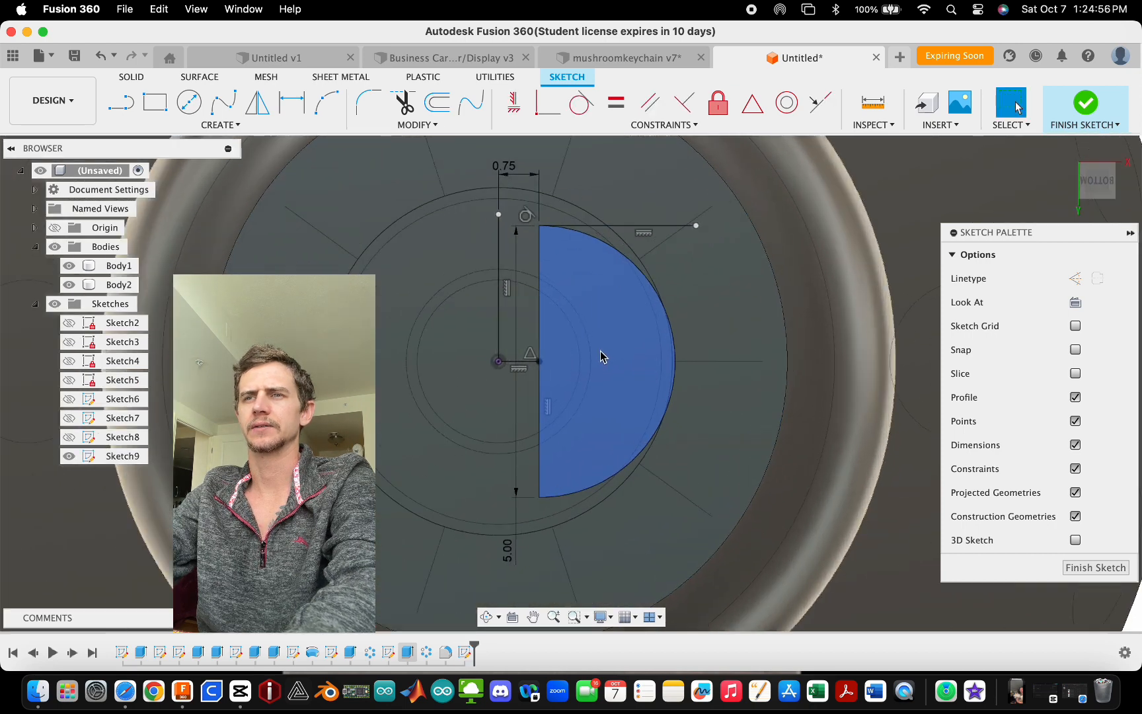
scroll(601, 357, down, 1)
click(600, 358)
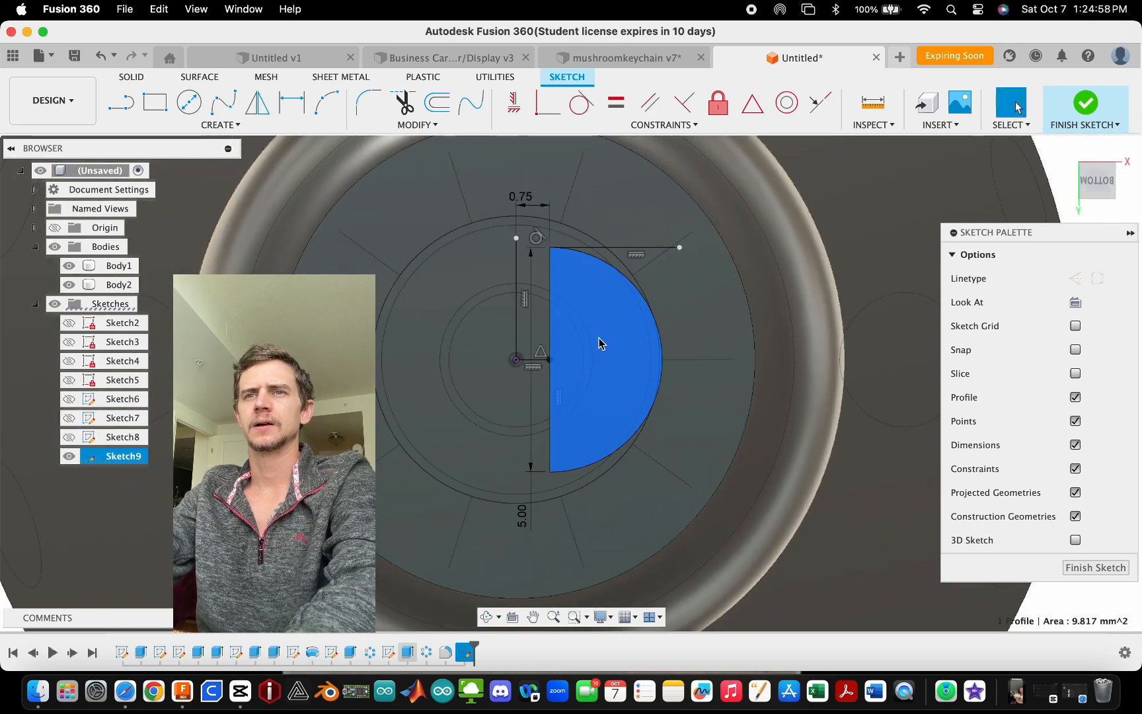
key(r)
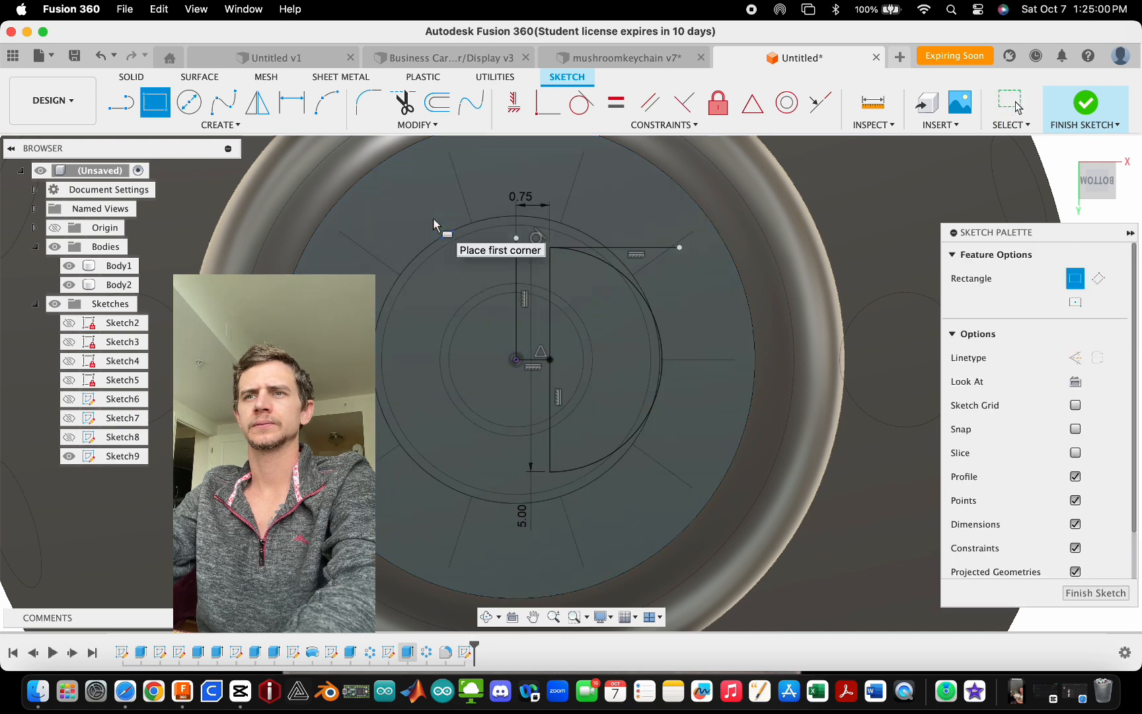
key(Escape)
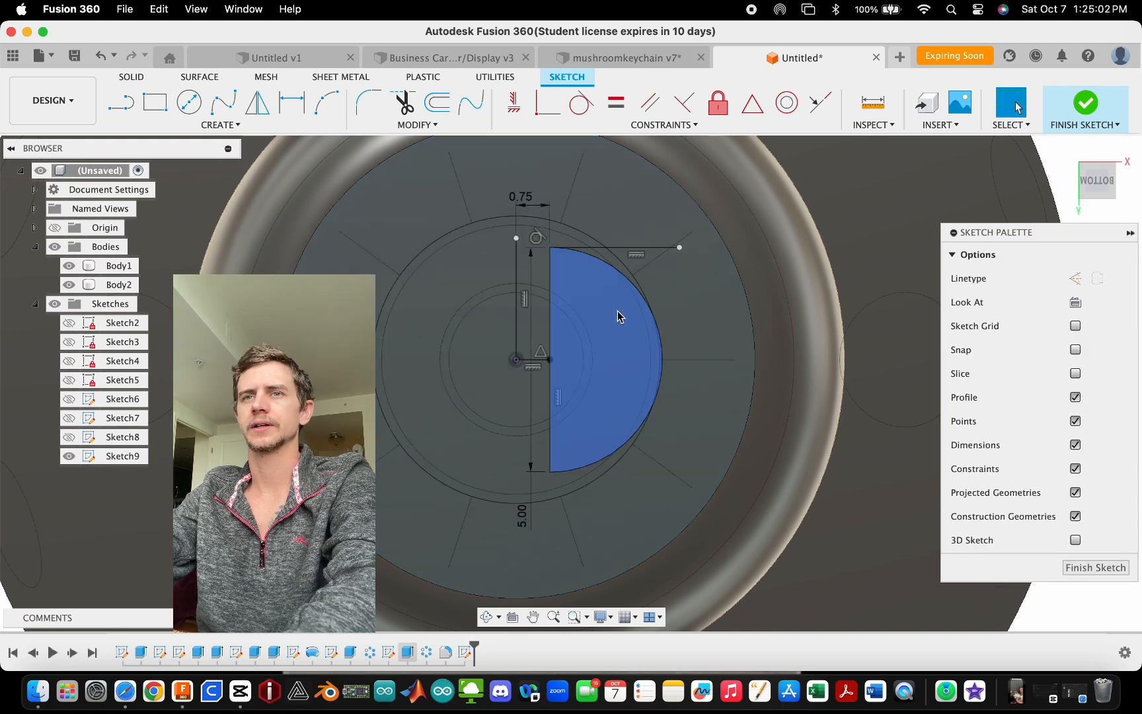
- Finish the sketch and revolve the half-disc profile a full 360° around the vertical line as a cut
click(1084, 103)
key(e)
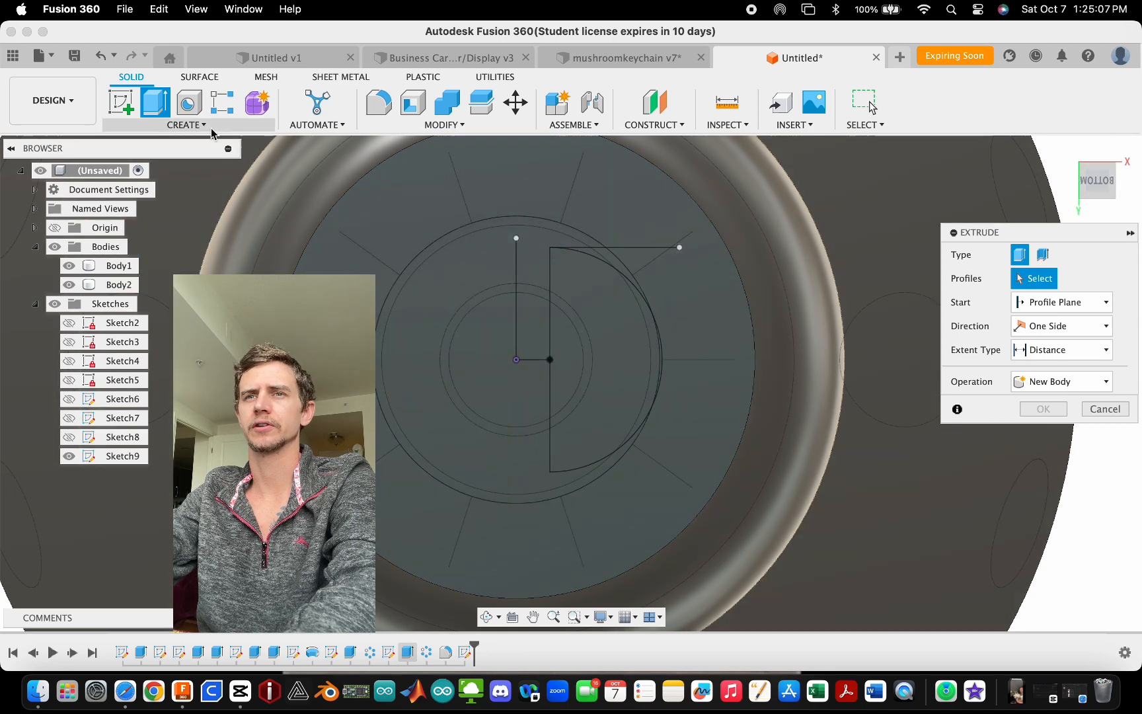
click(186, 124)
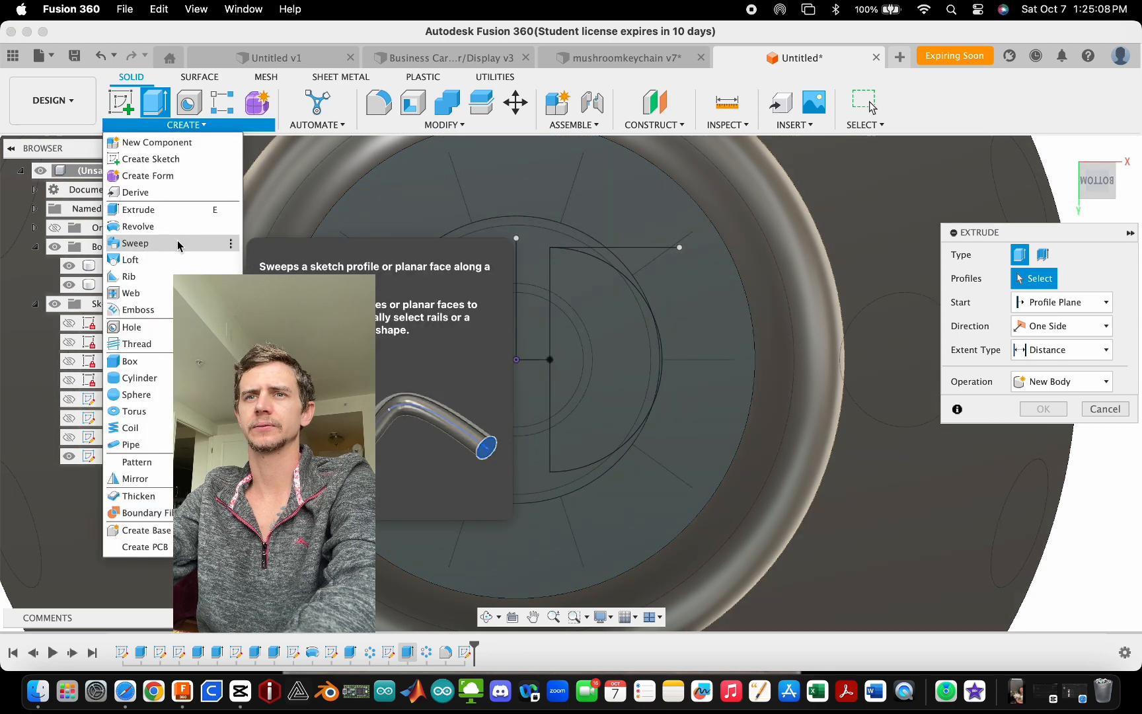
click(165, 227)
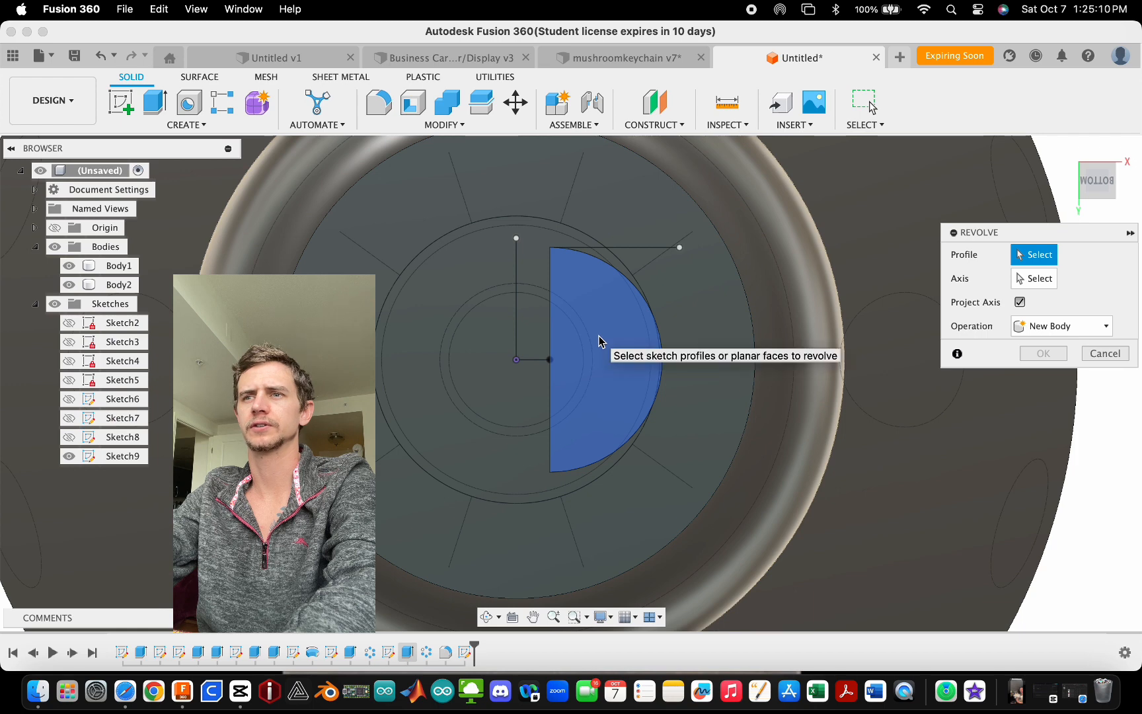
click(600, 341)
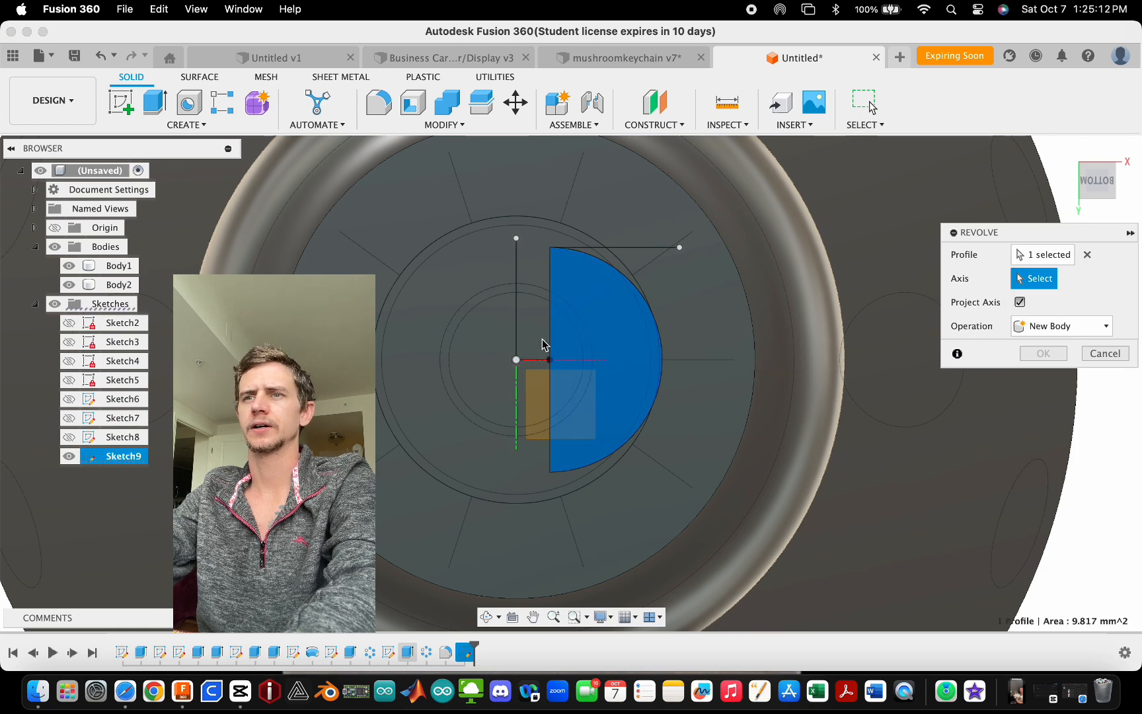
click(517, 324)
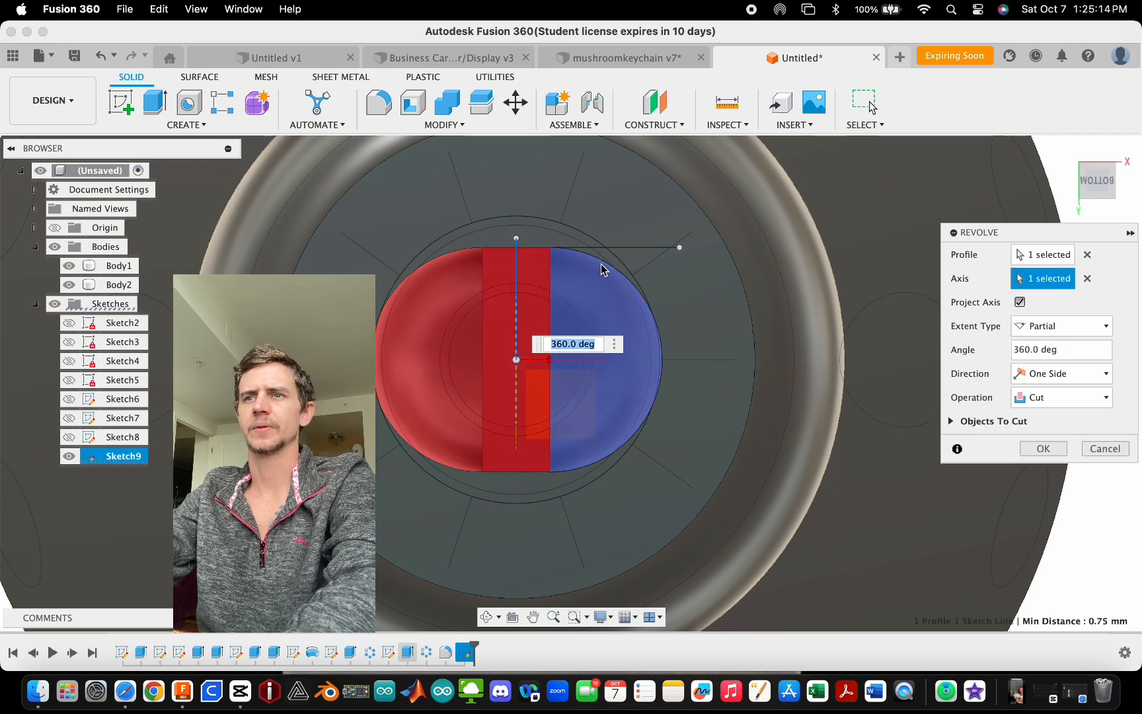
shift+middle_drag(601, 268, 984, 461)
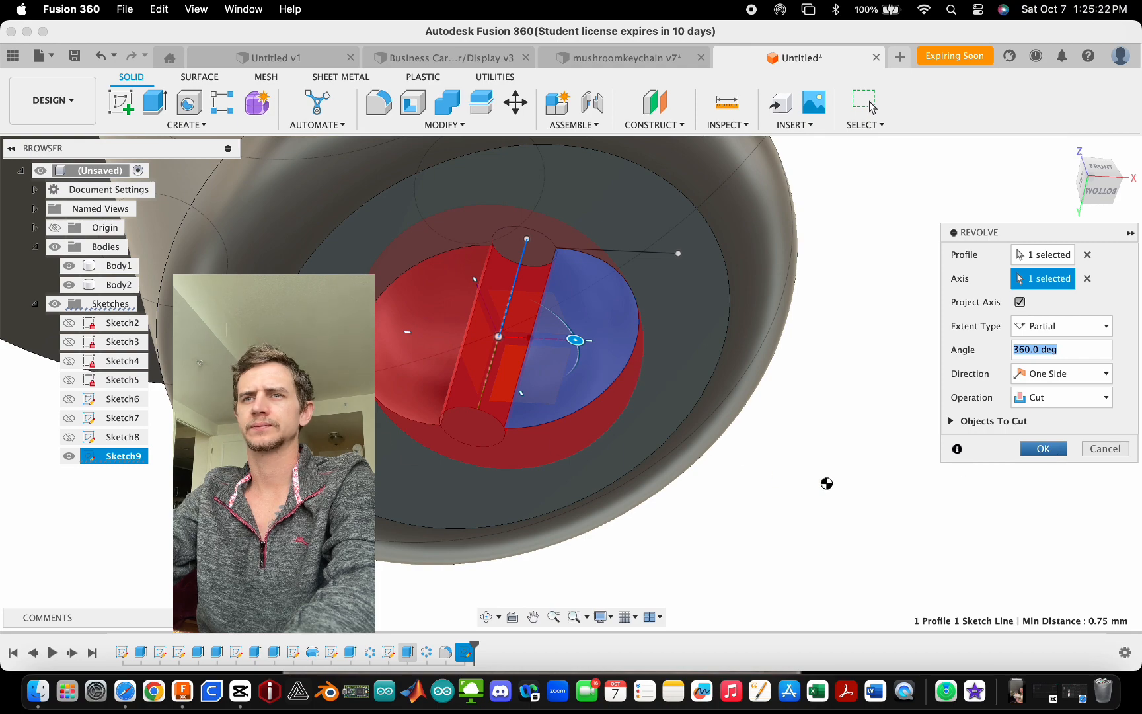
key(Return)
- Fillet both edges of the bar crossing the revolved recess with a 1 mm radius
shift+middle_drag(813, 451, 874, 461)
click(541, 446)
scroll(529, 411, up, 3)
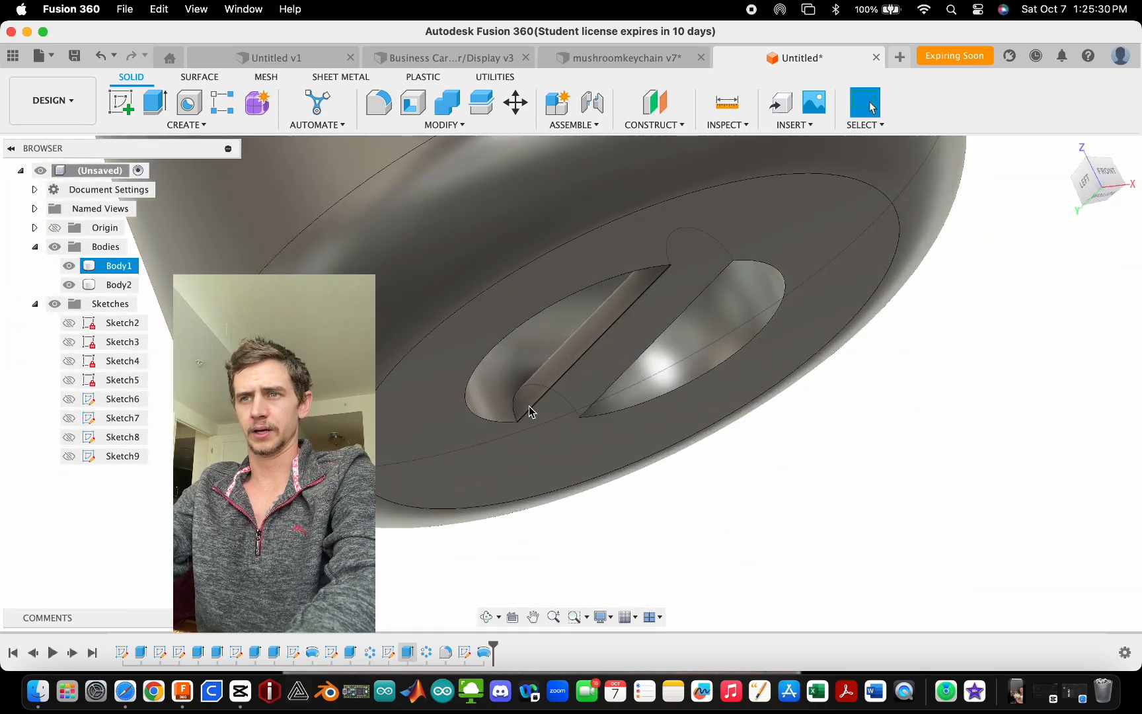
shift+middle_drag(529, 411, 586, 398)
key(f)
click(479, 419)
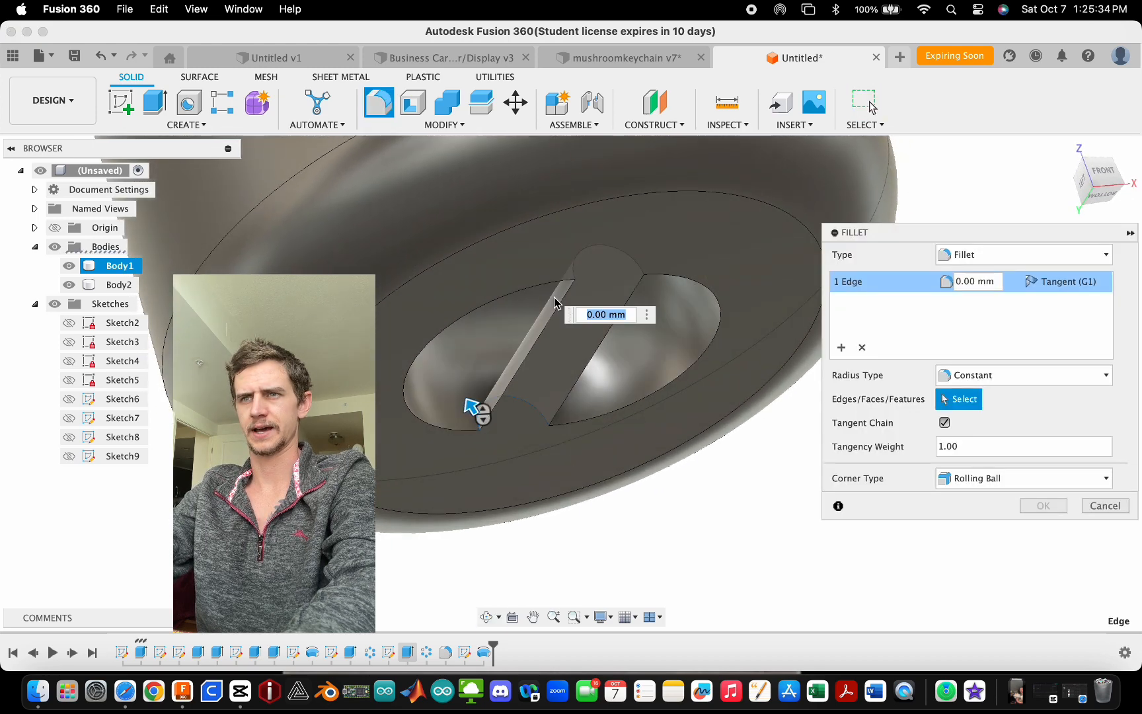
click(568, 265)
drag(565, 265, 539, 274)
shift+middle_drag(563, 405, 571, 351)
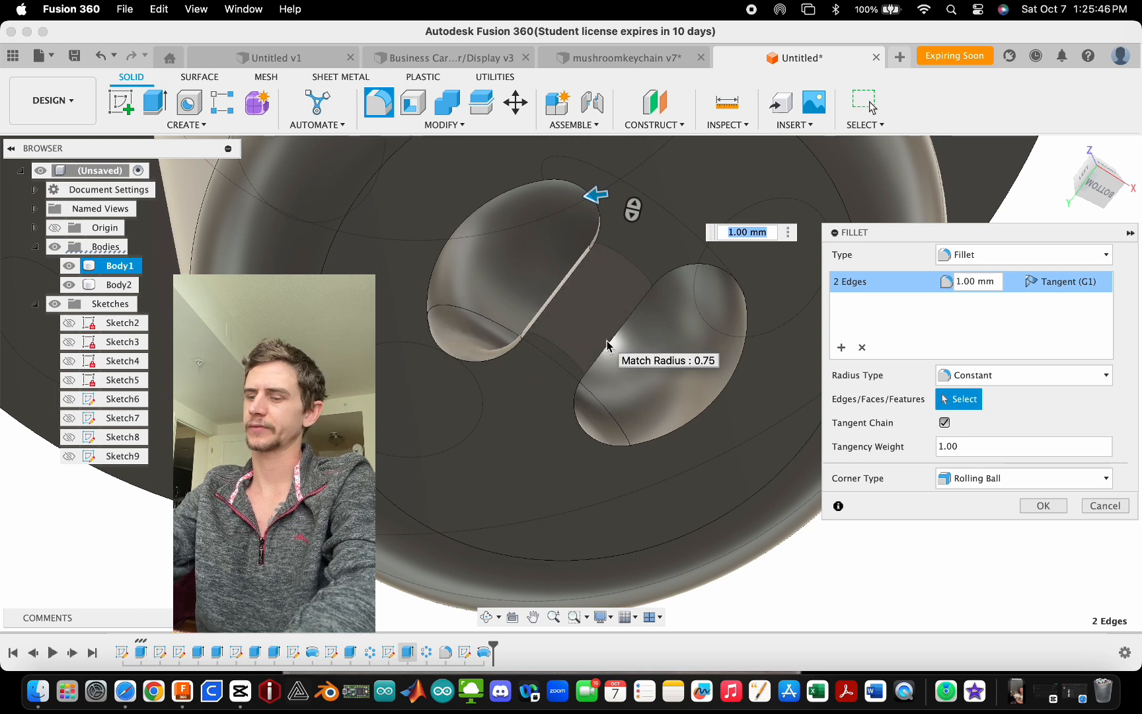
shift+middle_drag(509, 393, 616, 348)
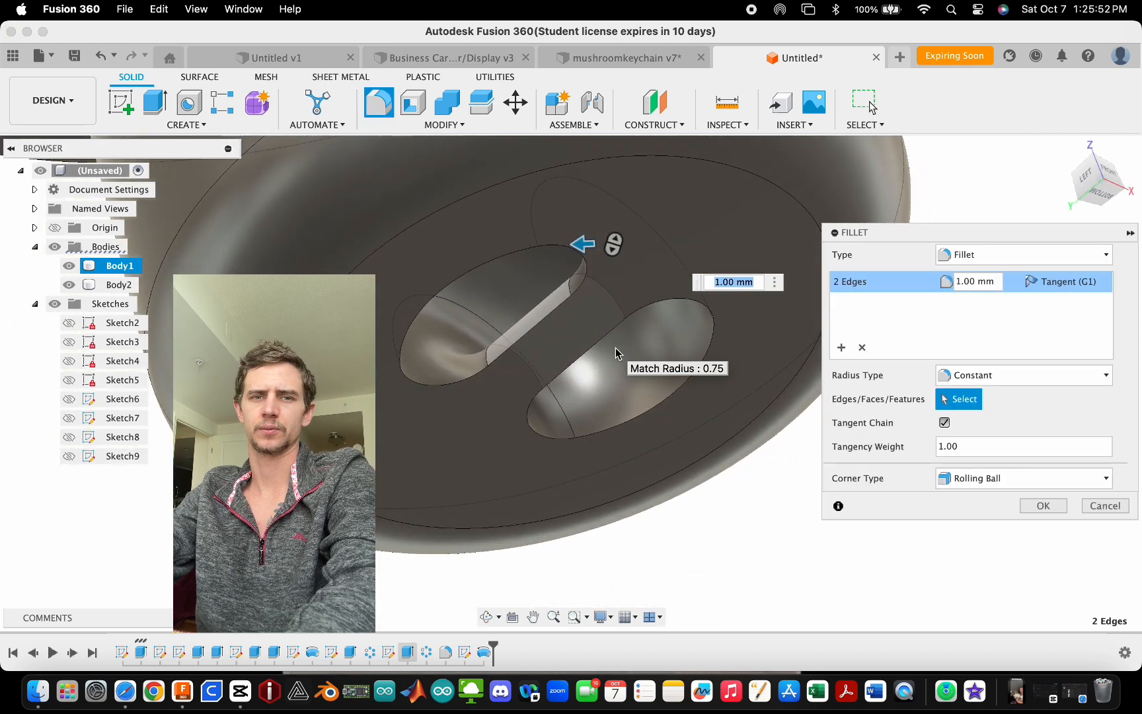
scroll(473, 404, down, 3)
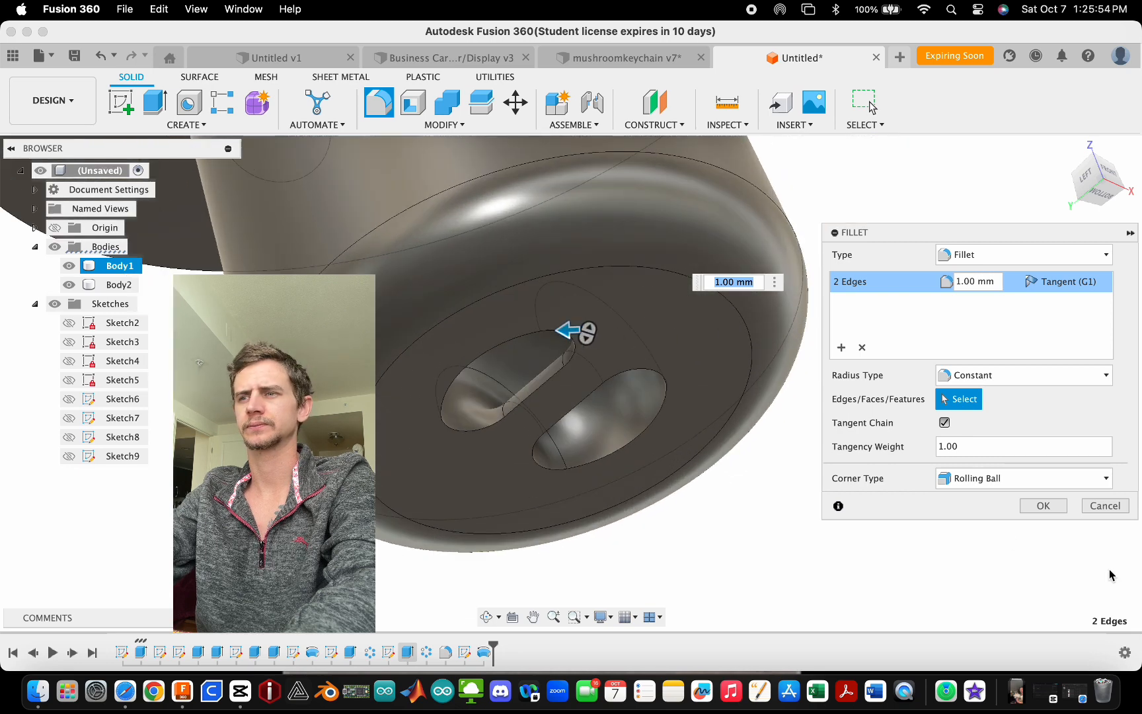
click(1043, 506)
- Orbit and zoom around the whole mushroom model to inspect the cap and stem
shift+middle_drag(575, 449, 501, 575)
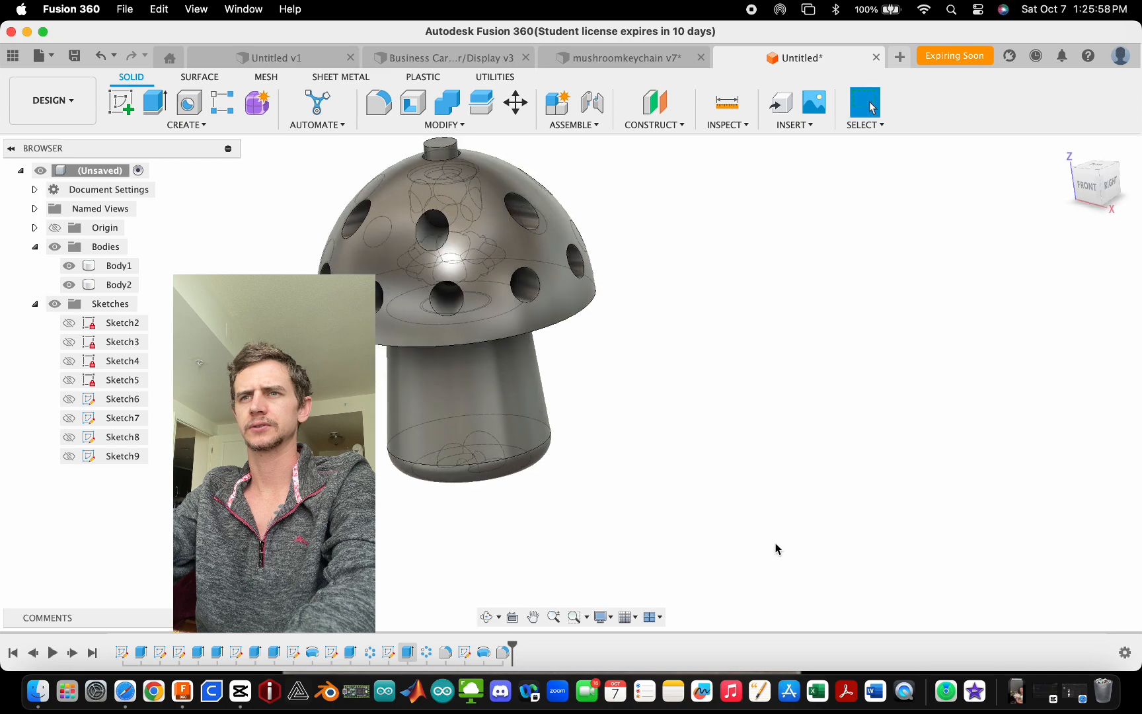
scroll(777, 548, down, 3)
scroll(607, 459, up, 4)
scroll(565, 275, up, 3)
shift+middle_drag(566, 276, 632, 215)
click(633, 215)
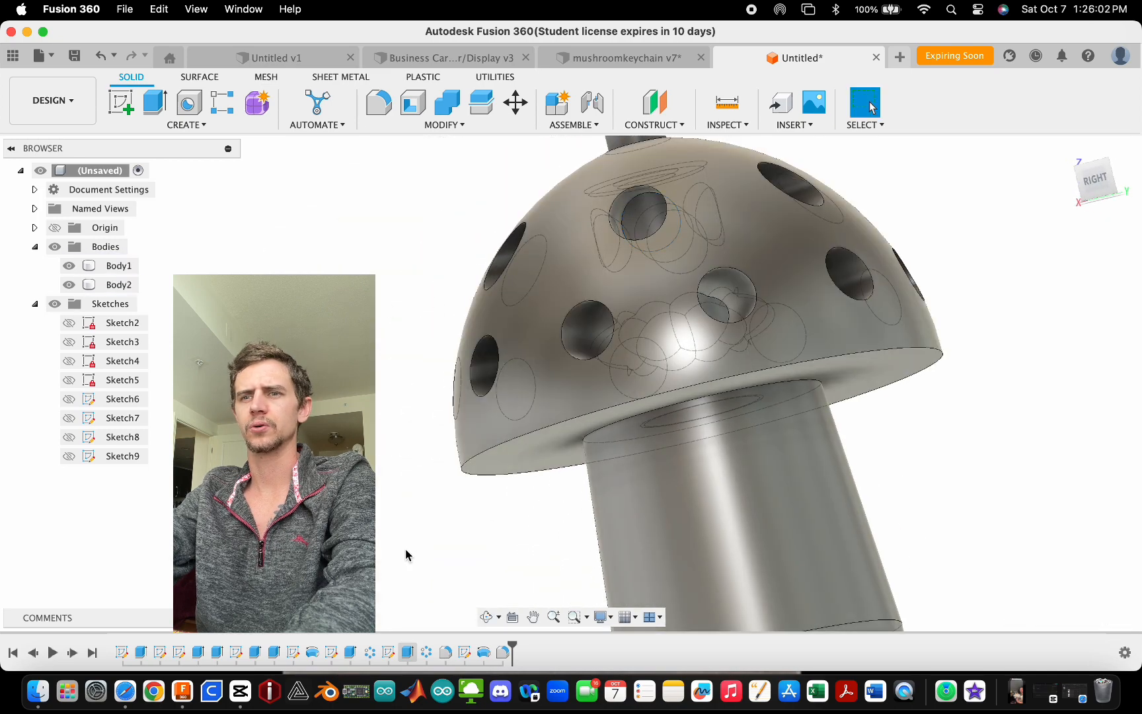
shift+middle_drag(406, 555, 565, 492)
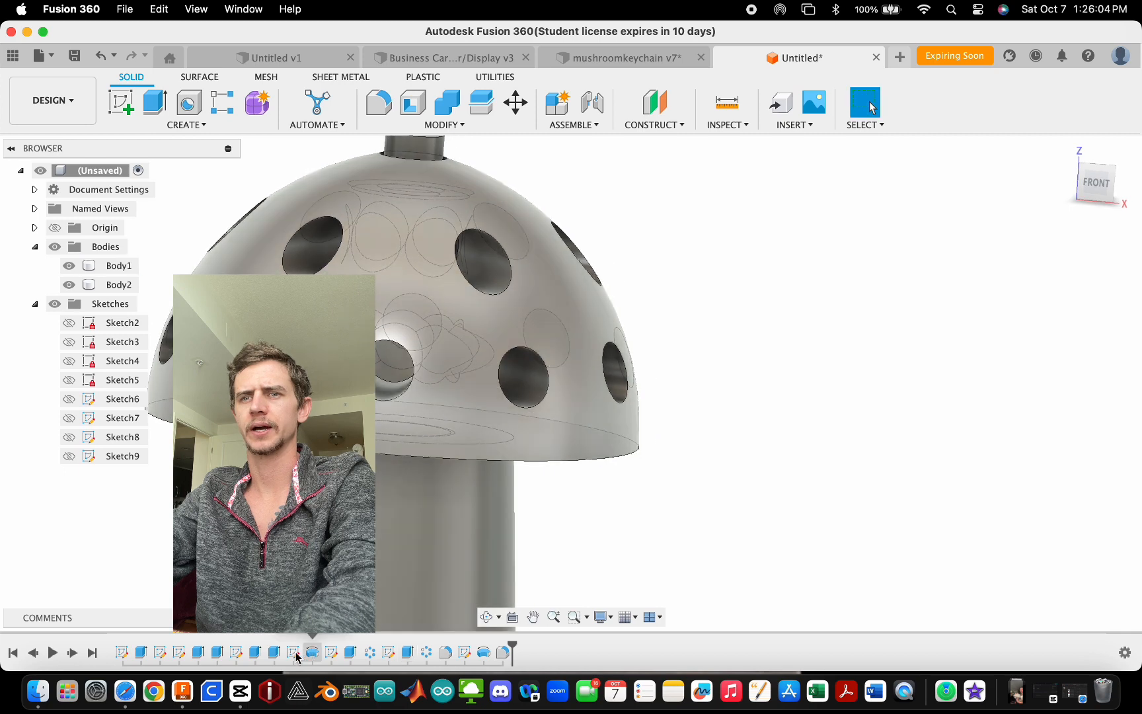
- Edit the cap-hole sketch and draw a concentric 2.7 mm circle inside the 3 mm circle
double_click(331, 653)
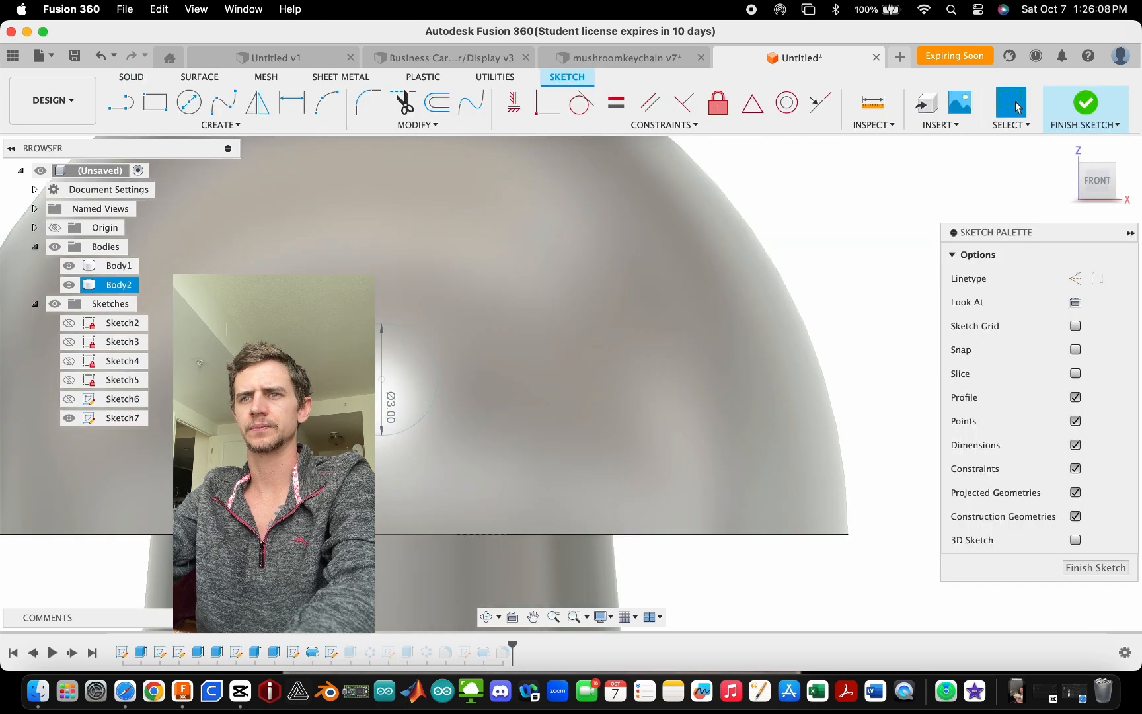
key(c)
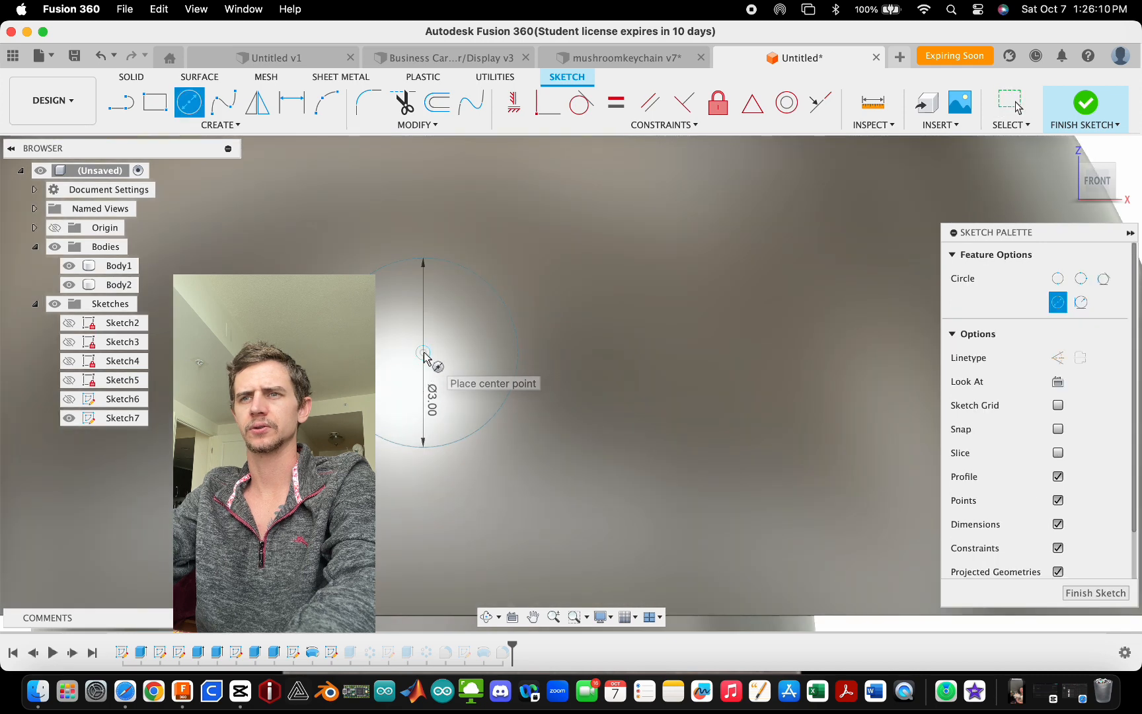
click(424, 354)
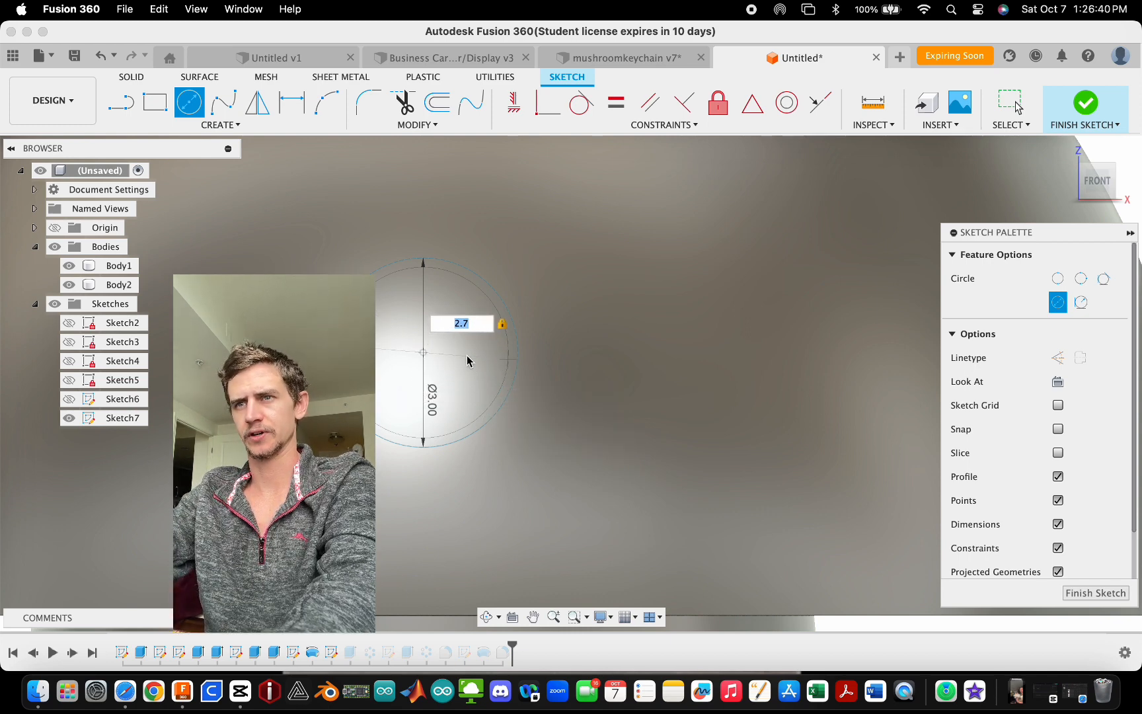
key(Return)
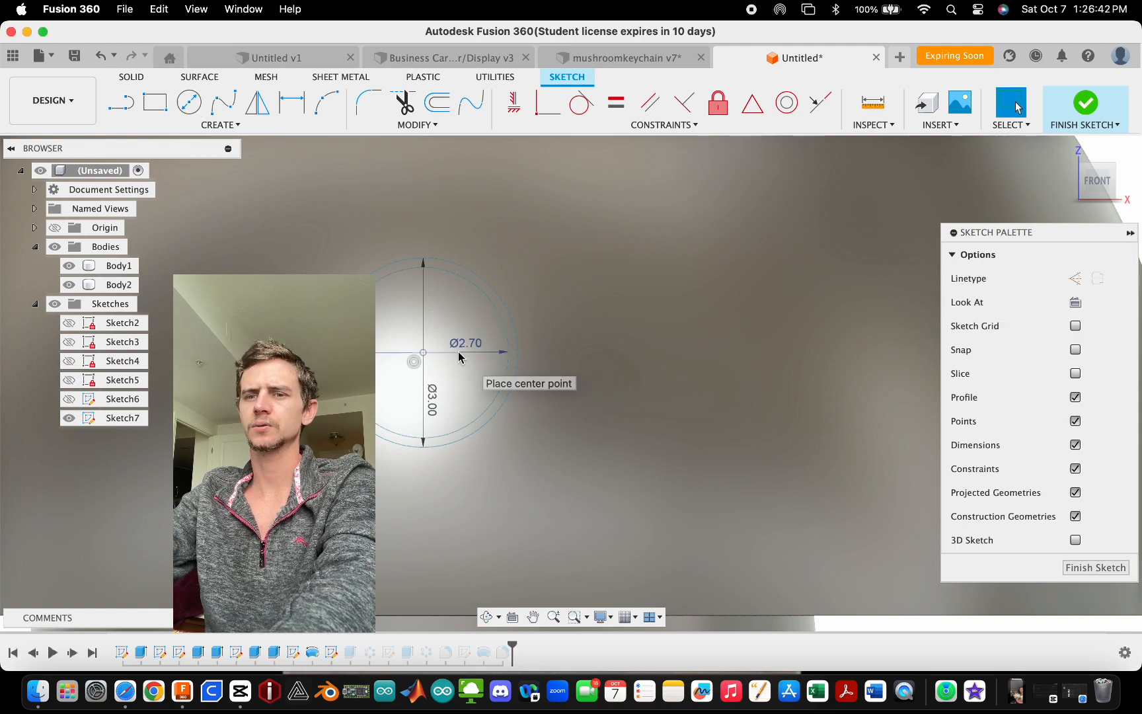
- Extrude the inner 2.7 mm circle as a new body starting from a 5 mm offset, 10 mm long
key(e)
click(467, 335)
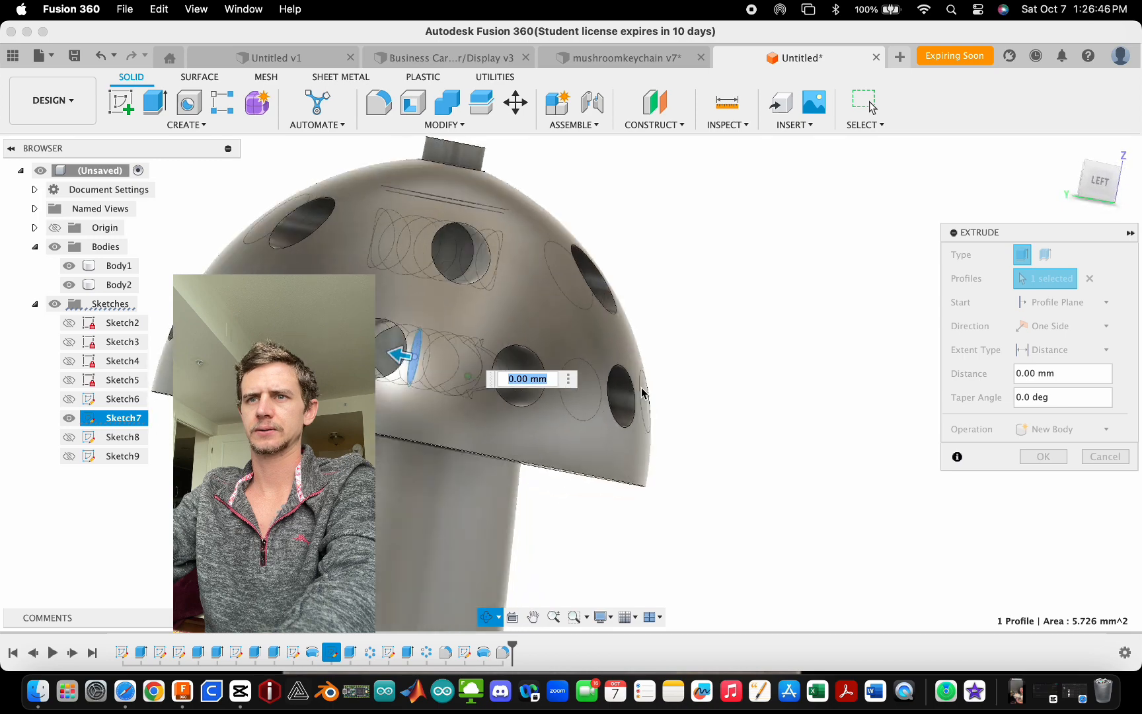
click(1055, 301)
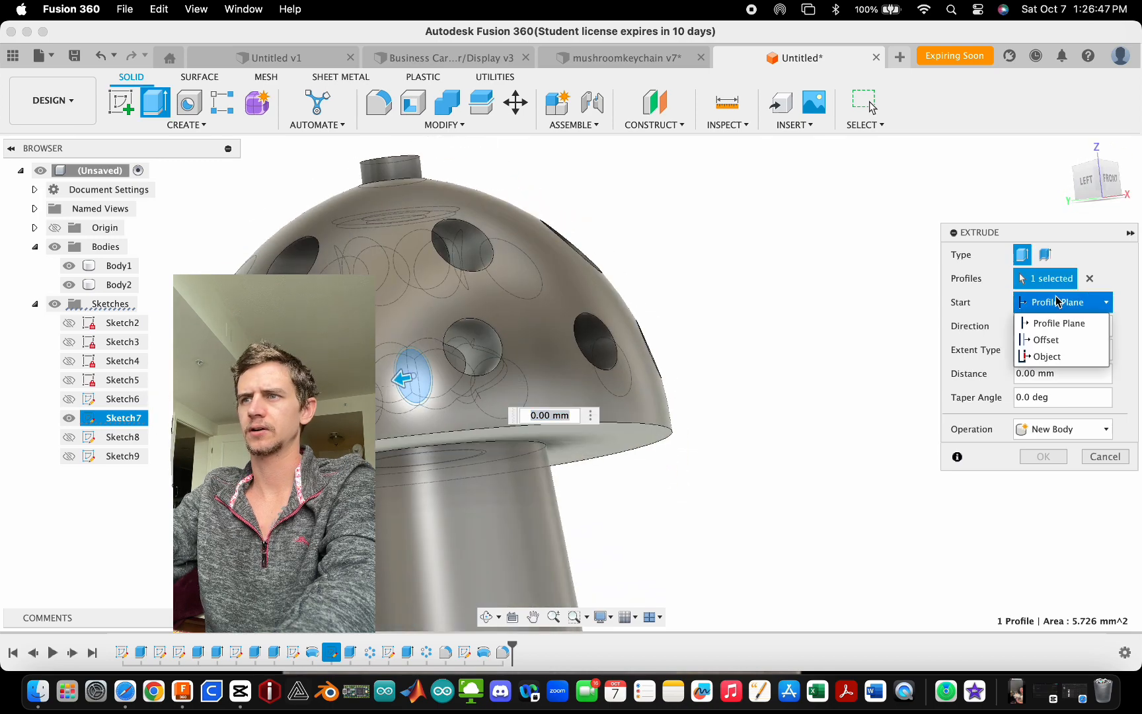
click(1046, 339)
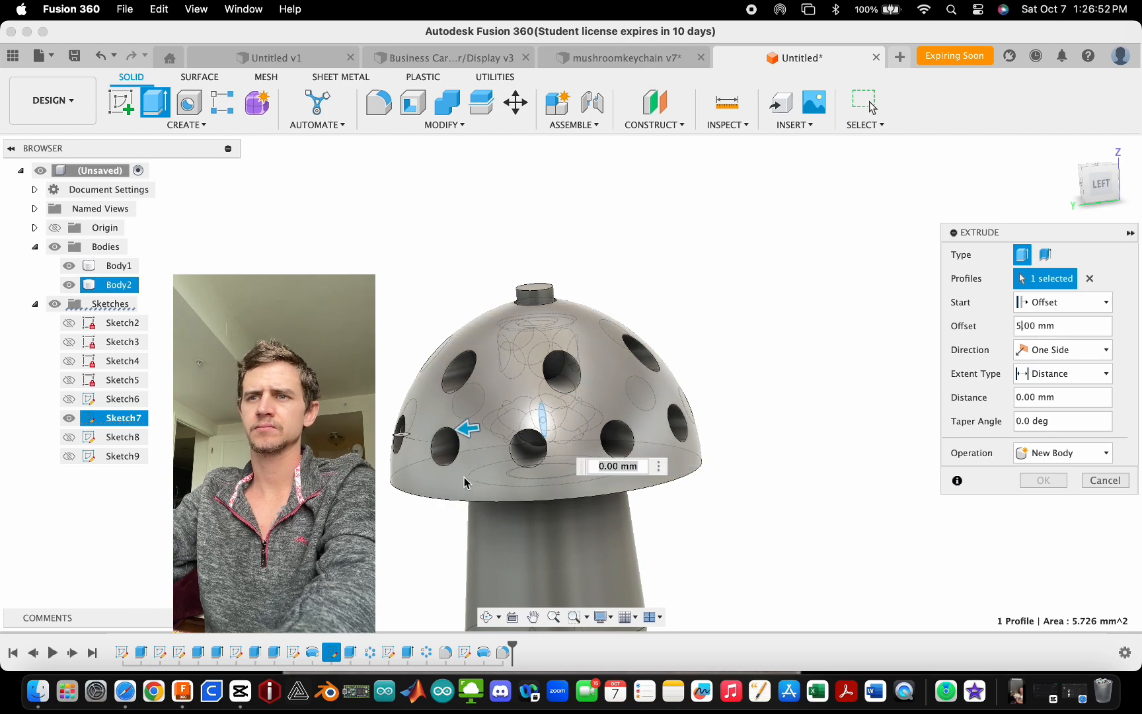
scroll(440, 464, up, 5)
drag(521, 395, 418, 344)
shift+middle_drag(418, 344, 441, 345)
- Hide the cap body and set the peg extrusion's start offset to 3.2 mm
scroll(704, 404, down, 4)
scroll(384, 376, up, 8)
scroll(402, 350, down, 8)
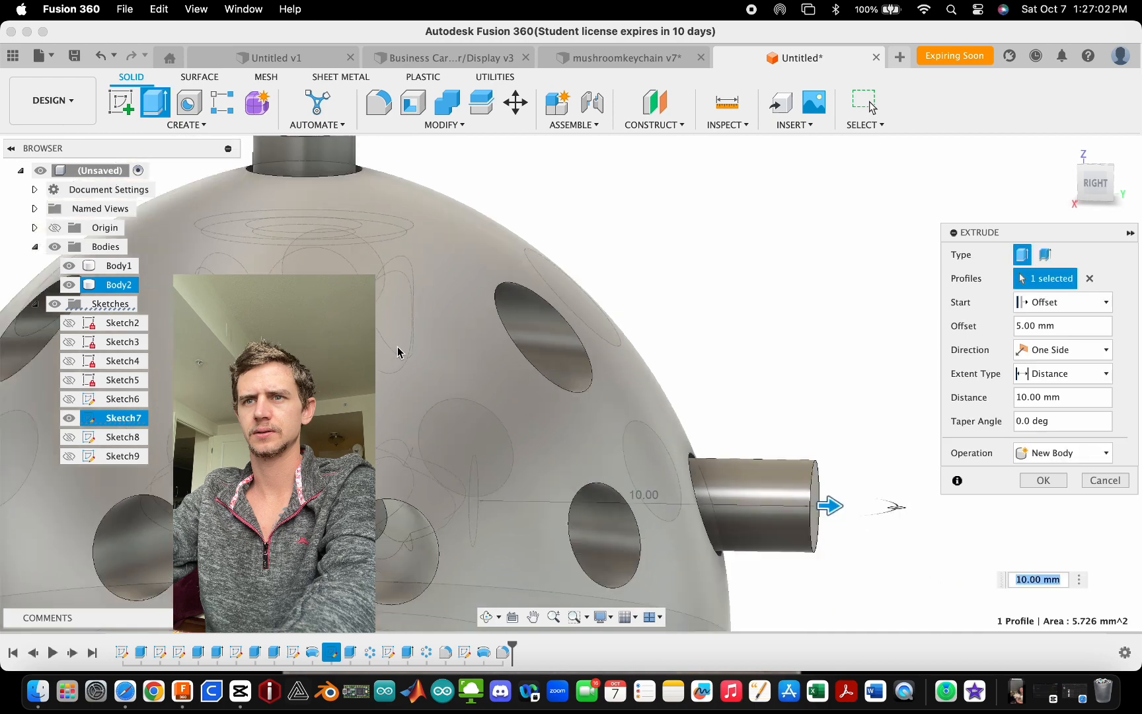
scroll(420, 515, up, 5)
scroll(430, 343, up, 4)
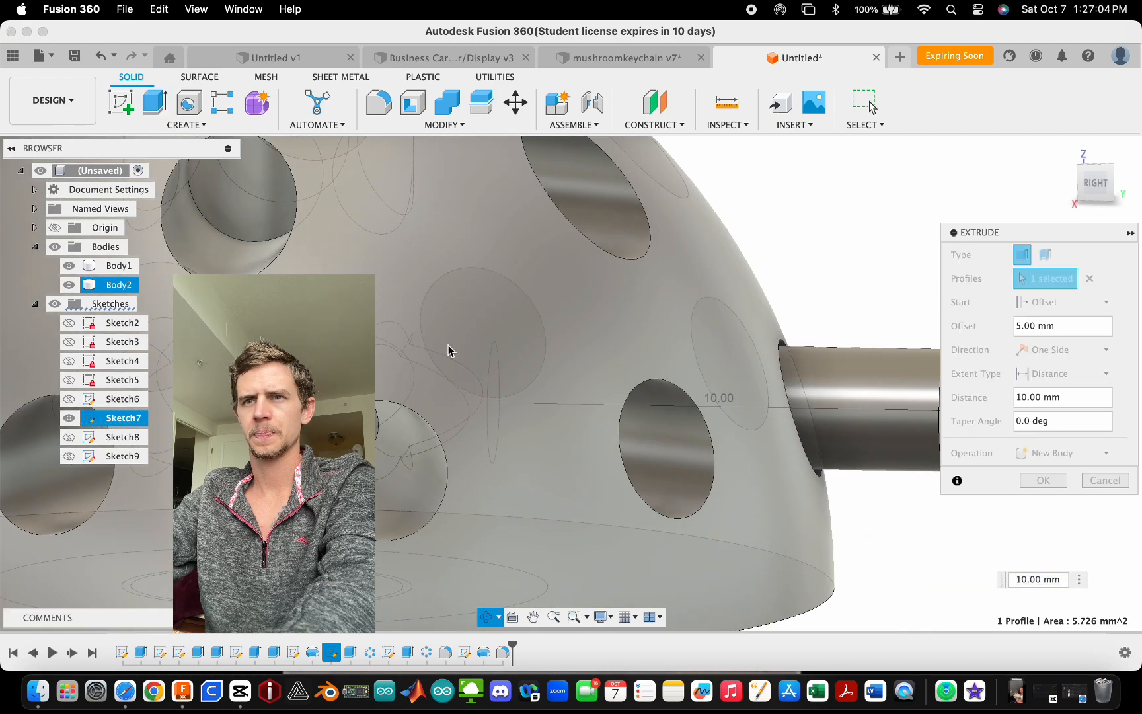
mouse_move(451, 333)
shift+middle_down()
mouse_move(421, 337)
mouse_move(423, 349)
mouse_move(441, 326)
mouse_move(471, 337)
mouse_move(477, 353)
mouse_move(434, 339)
mouse_move(408, 382)
mouse_move(451, 339)
shift+middle_up()
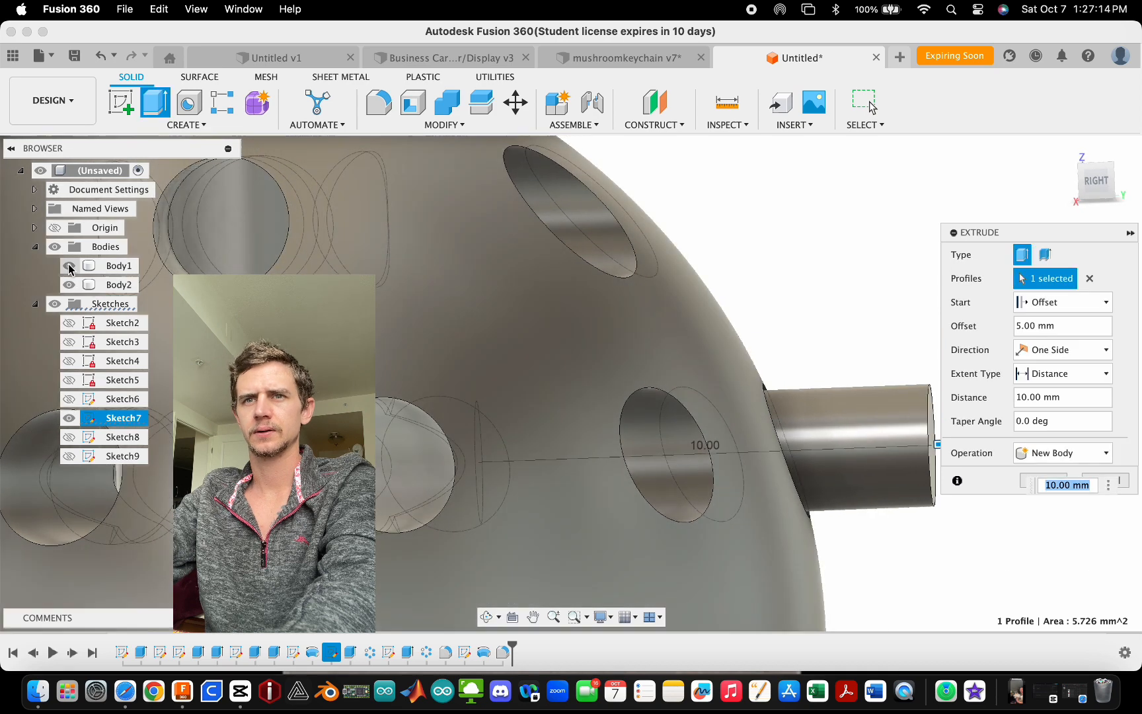
click(69, 288)
scroll(479, 319, down, 5)
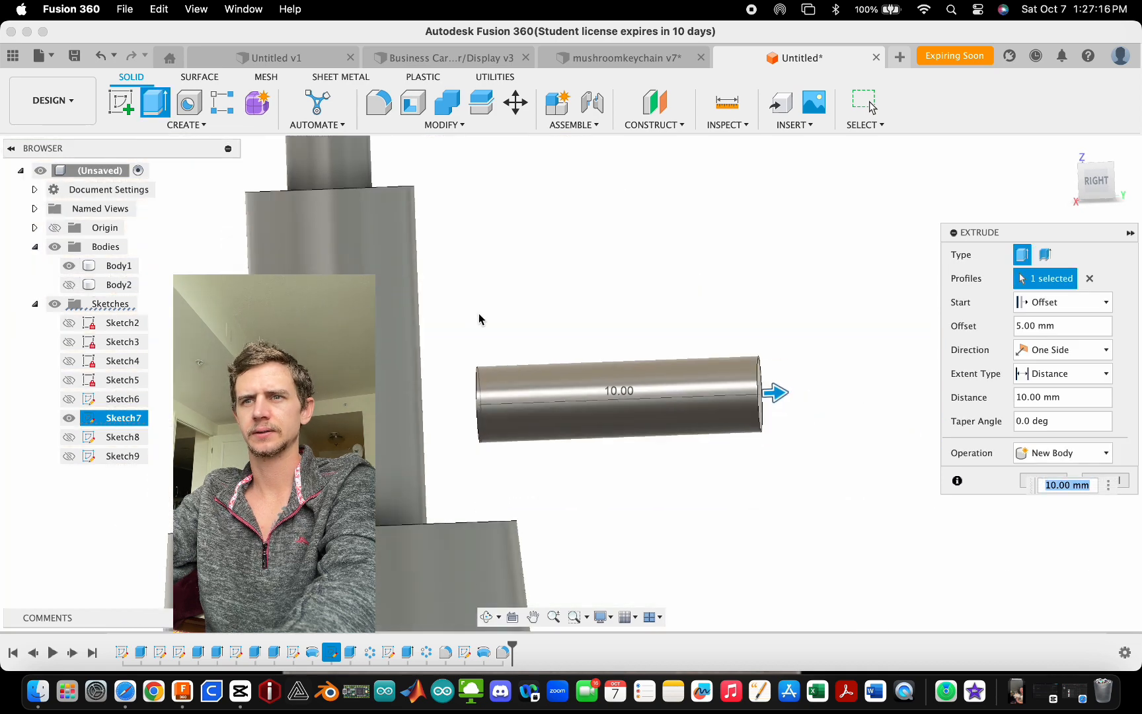
scroll(453, 354, up, 3)
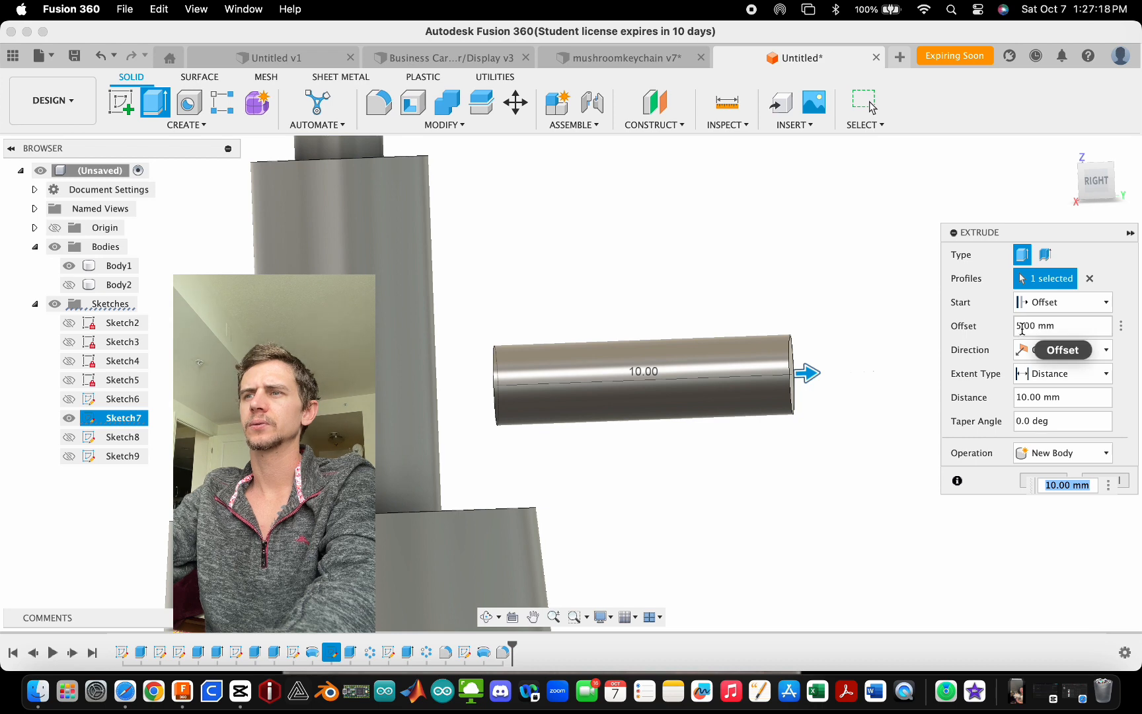
drag(1022, 328, 1018, 327)
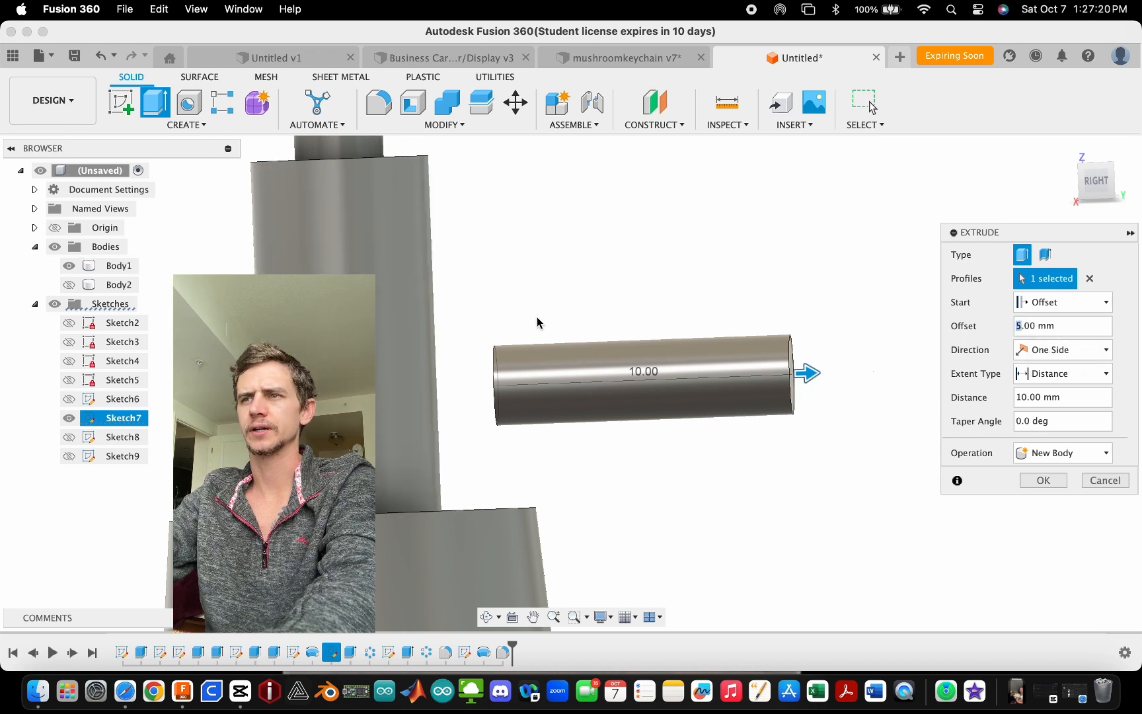
text(3)
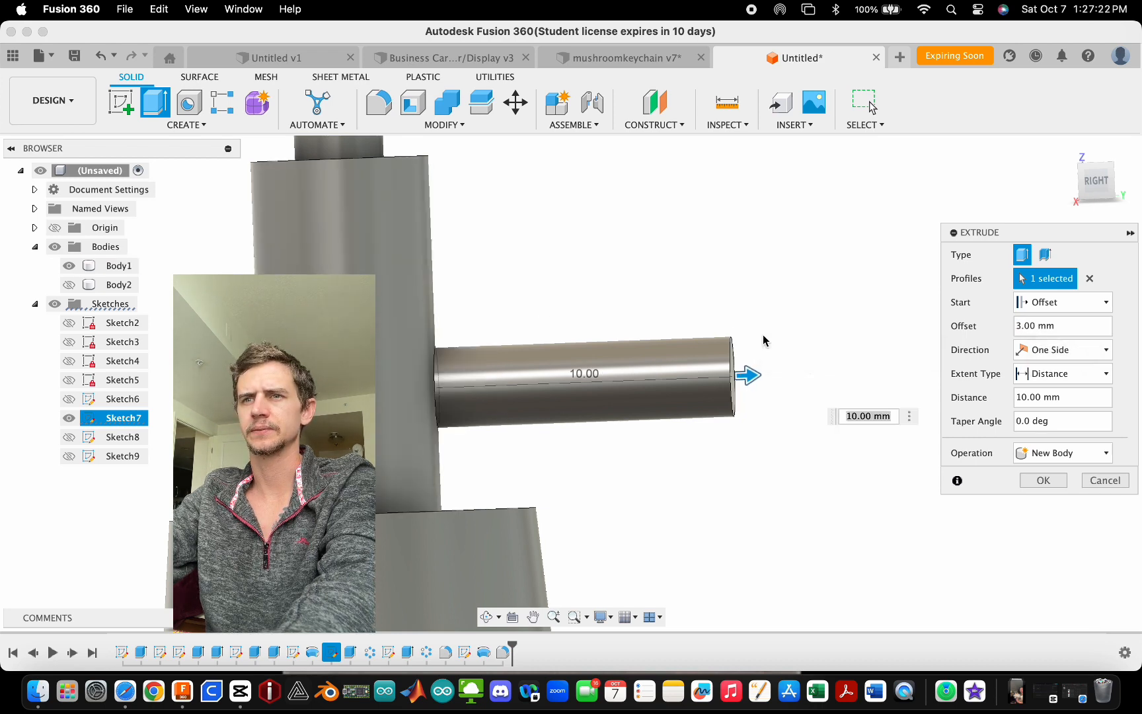
shift+middle_drag(778, 351, 756, 394)
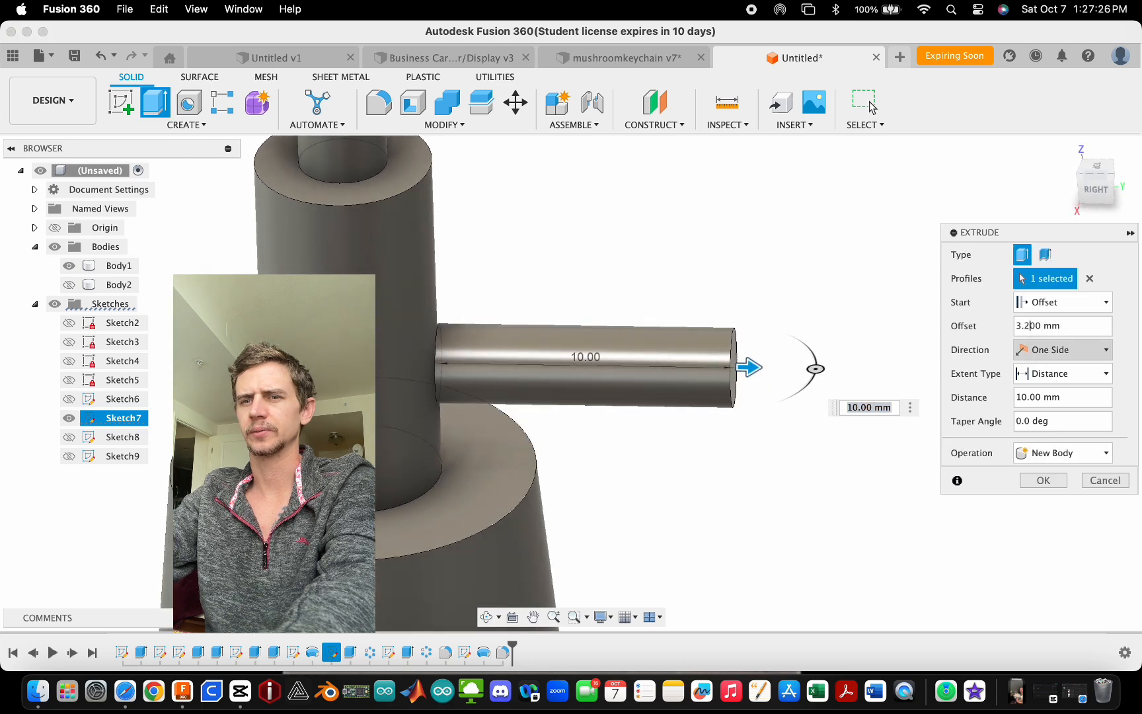
mouse_move(862, 440)
shift+middle_down()
mouse_move(858, 423)
mouse_move(871, 444)
shift+middle_up()
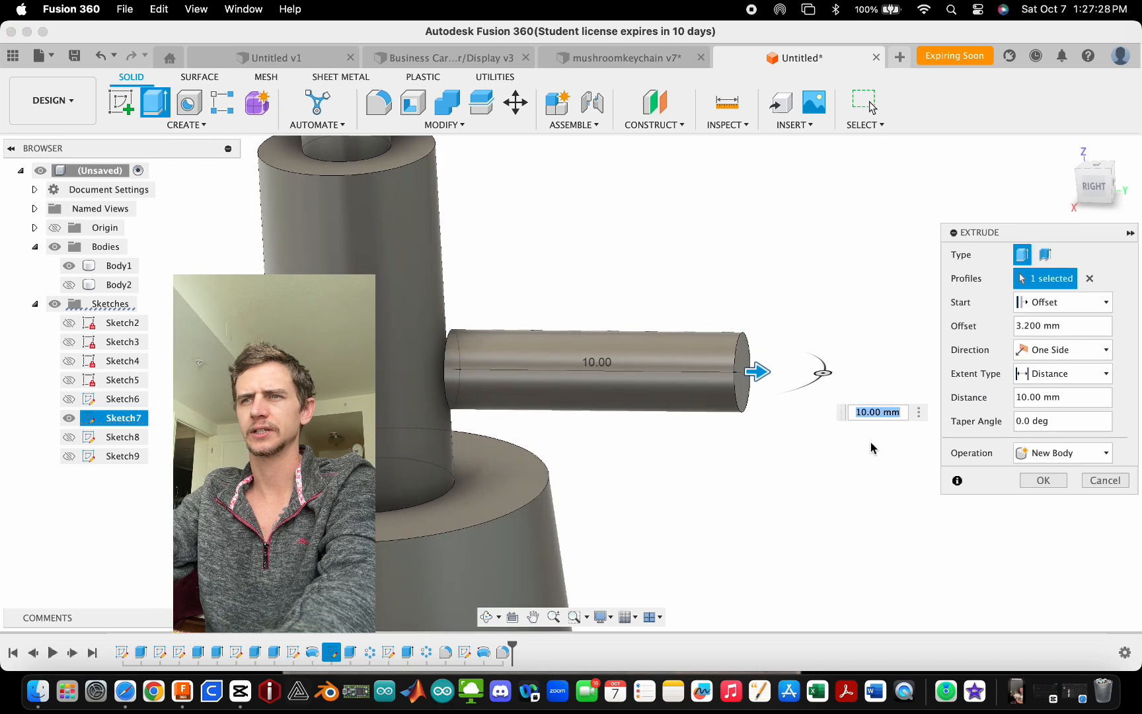
- Show the cap body again and confirm the peg extrusion
click(69, 285)
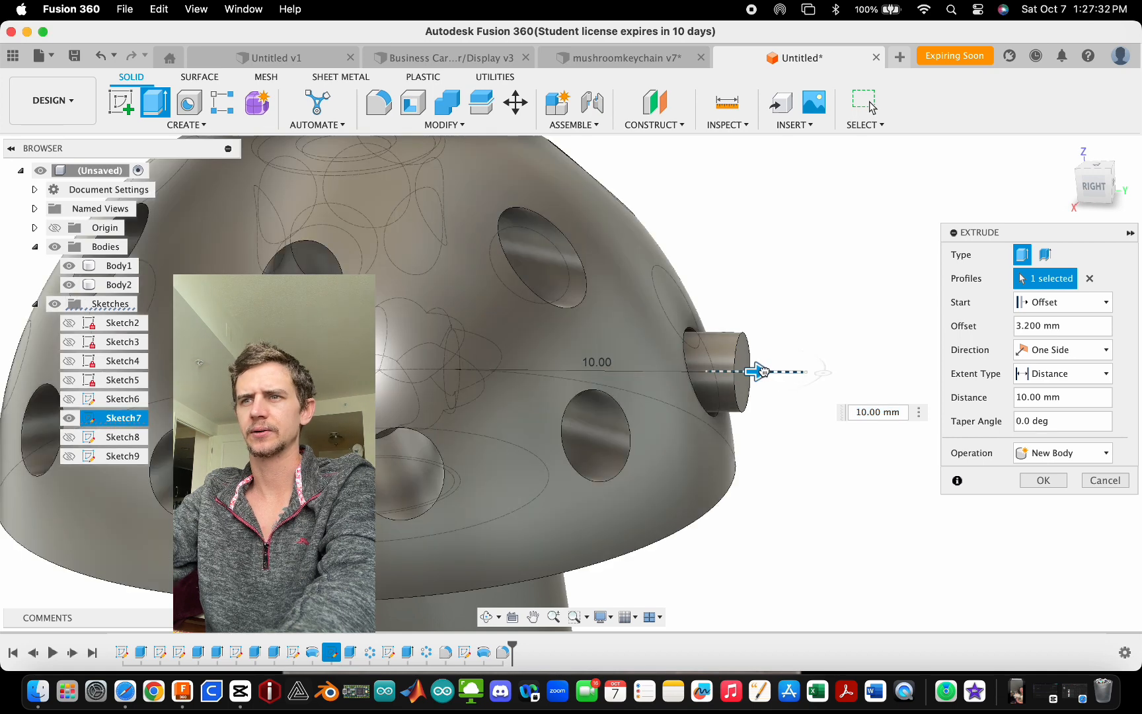
drag(761, 371, 753, 369)
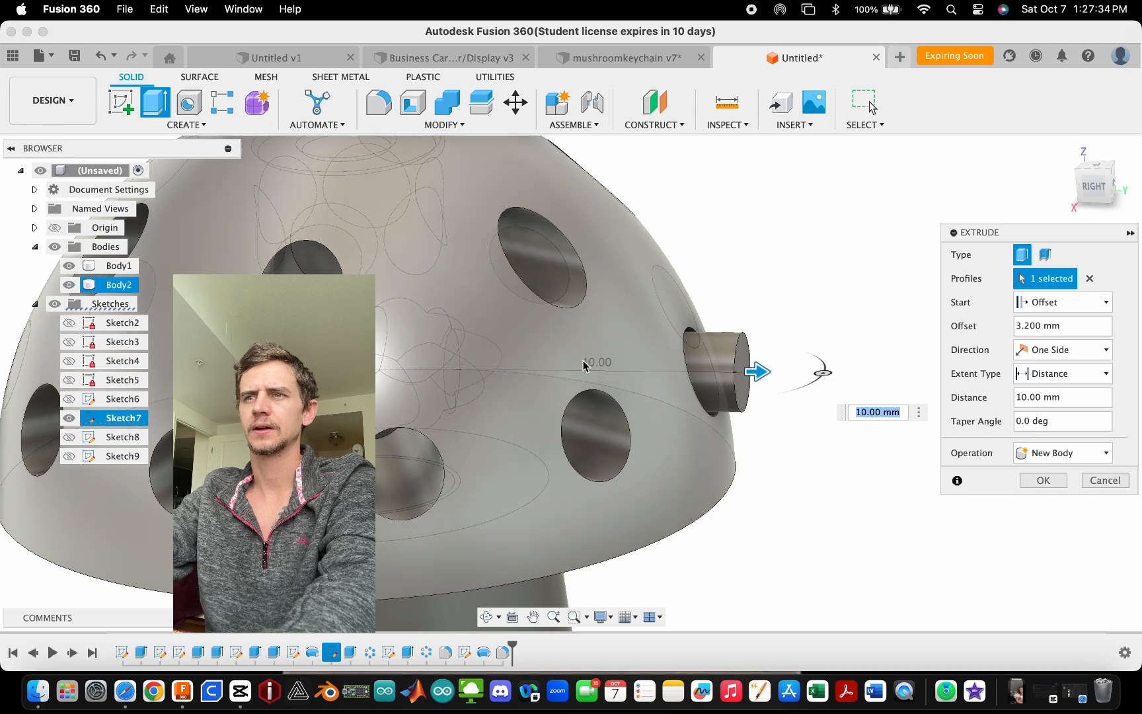
scroll(586, 363, down, 3)
scroll(720, 381, up, 3)
shift+middle_drag(707, 379, 632, 379)
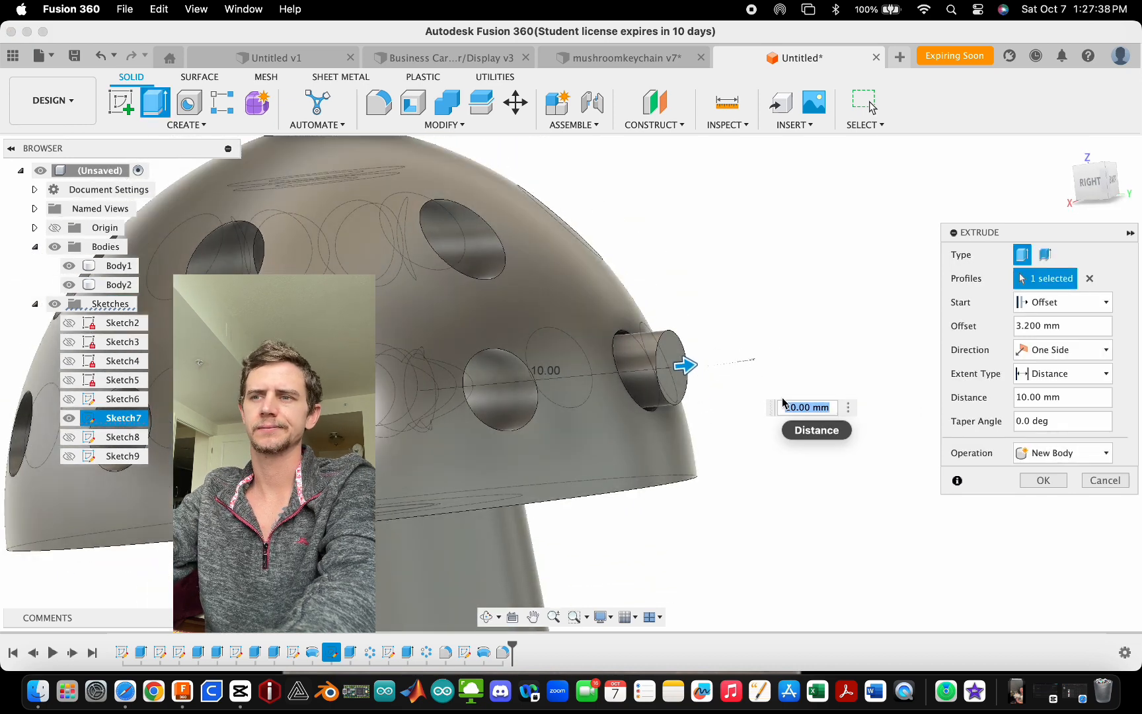
scroll(736, 405, down, 5)
shift+middle_drag(533, 354, 516, 431)
click(1051, 480)
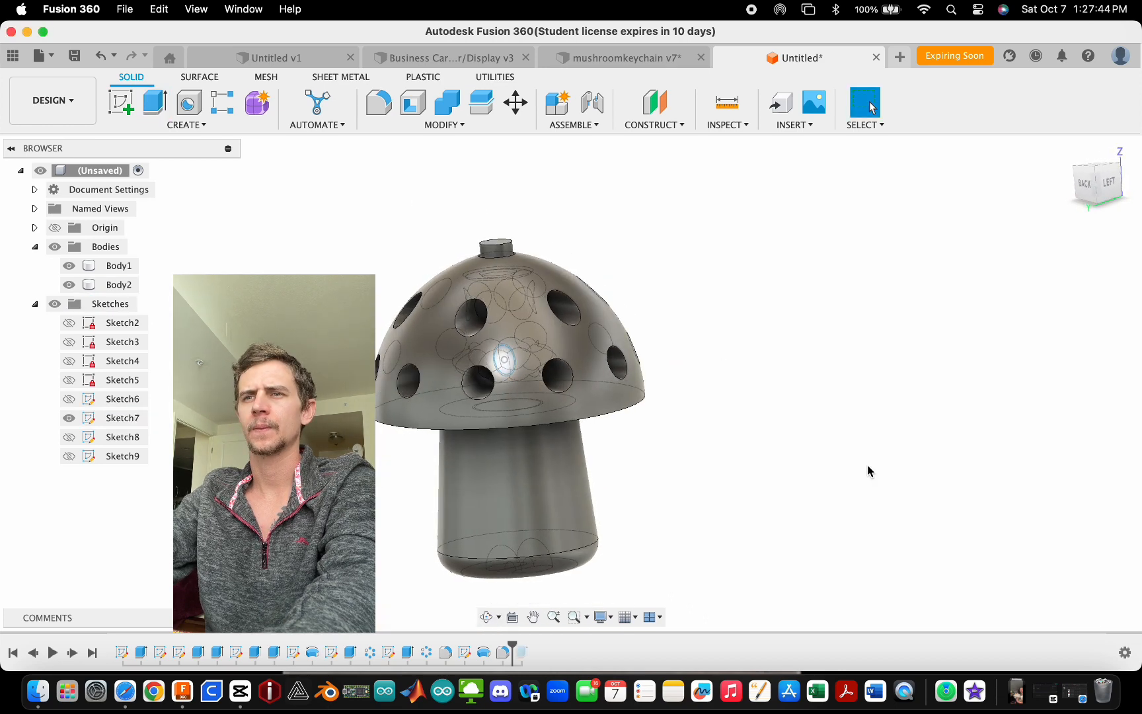
- Roll the timeline marker to the end and play back the design history
shift+middle_drag(656, 408, 844, 384)
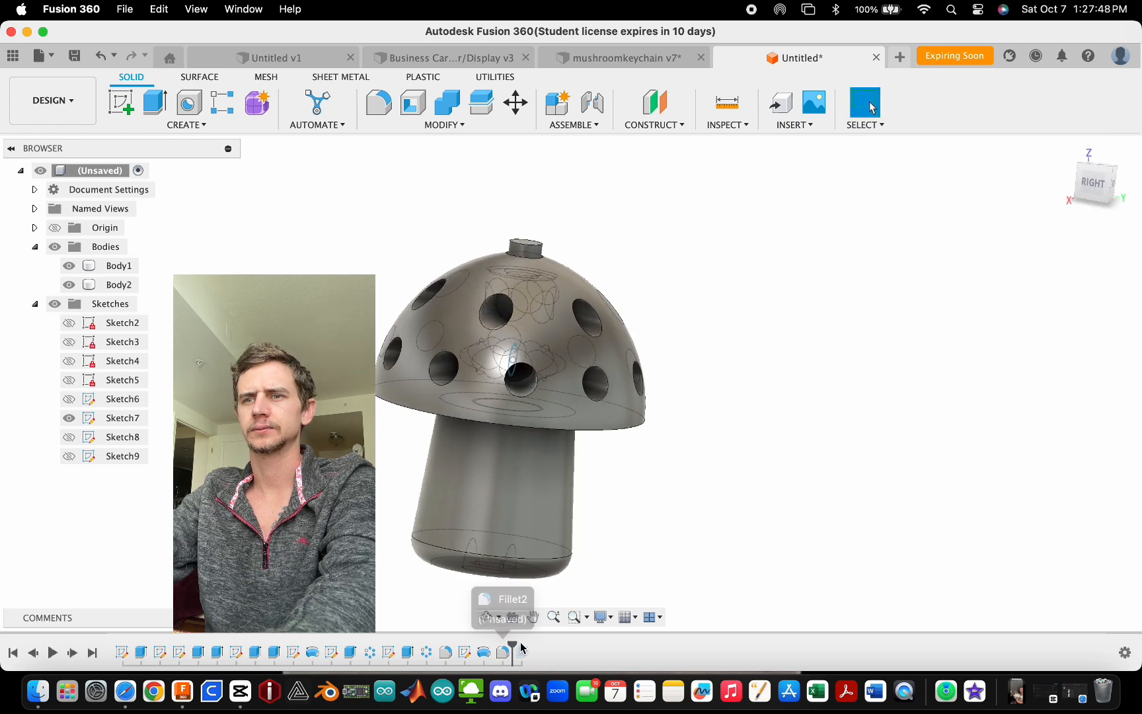
drag(516, 645, 532, 647)
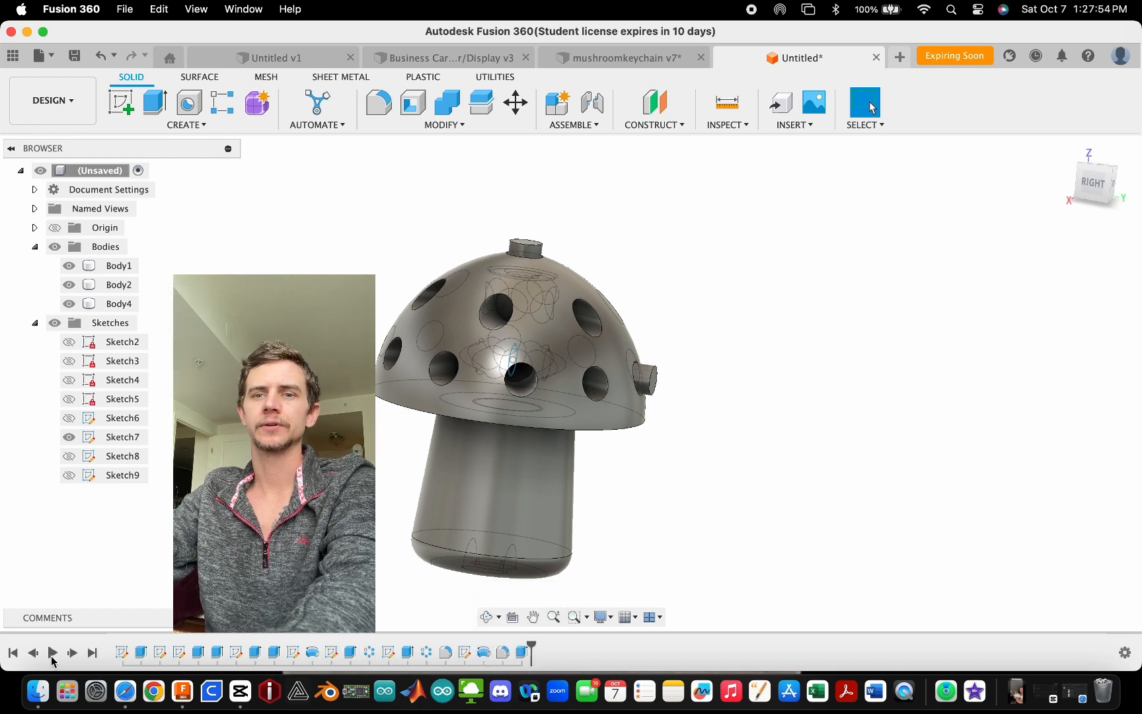
click(53, 653)
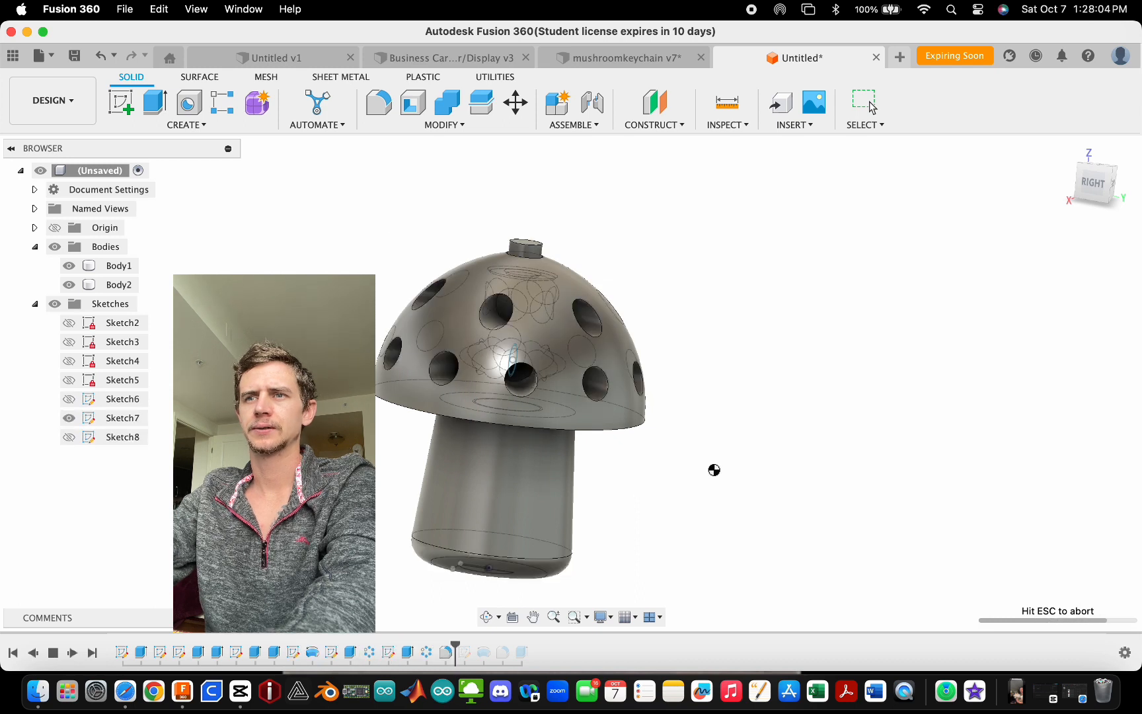
shift+middle_drag(709, 465, 658, 462)
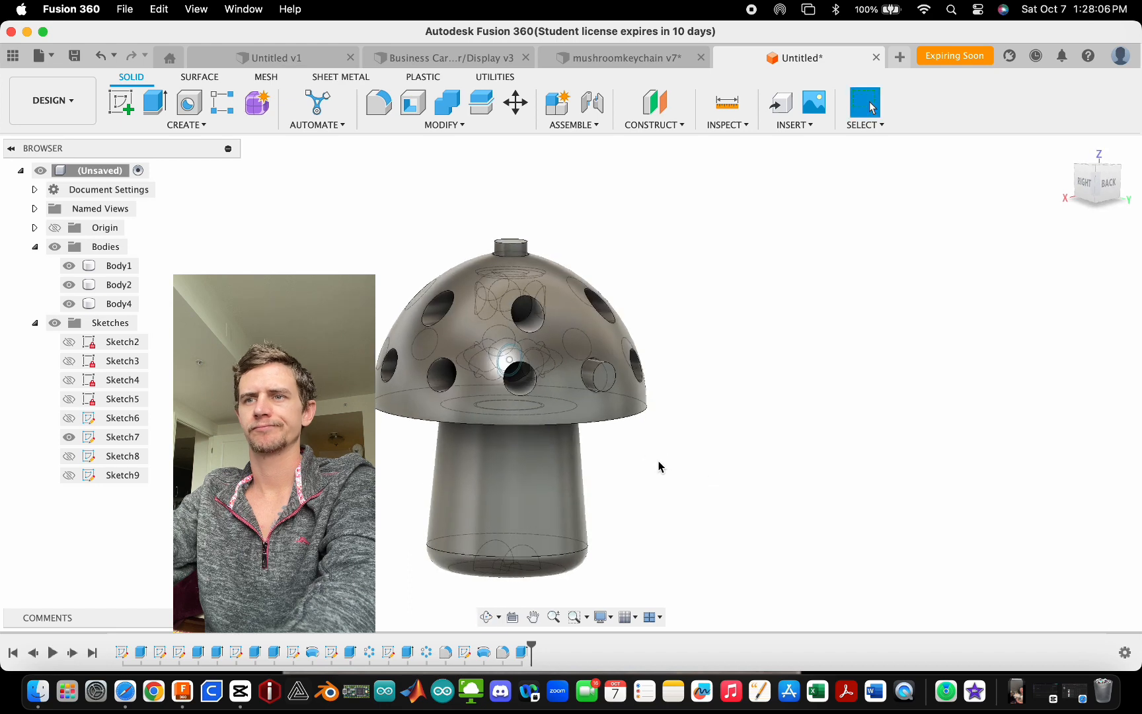
- Circular-pattern the peg body around the stem axis with a full distribution of 10 copies
click(176, 124)
mouse_move(161, 466)
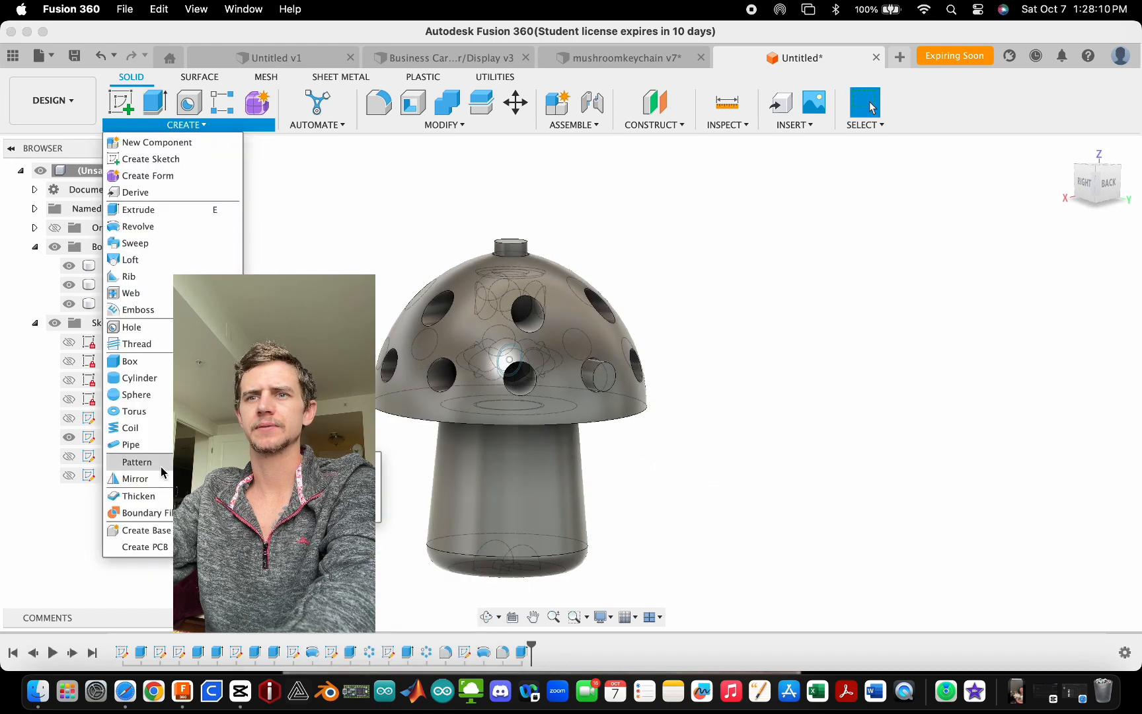
click(284, 478)
click(191, 125)
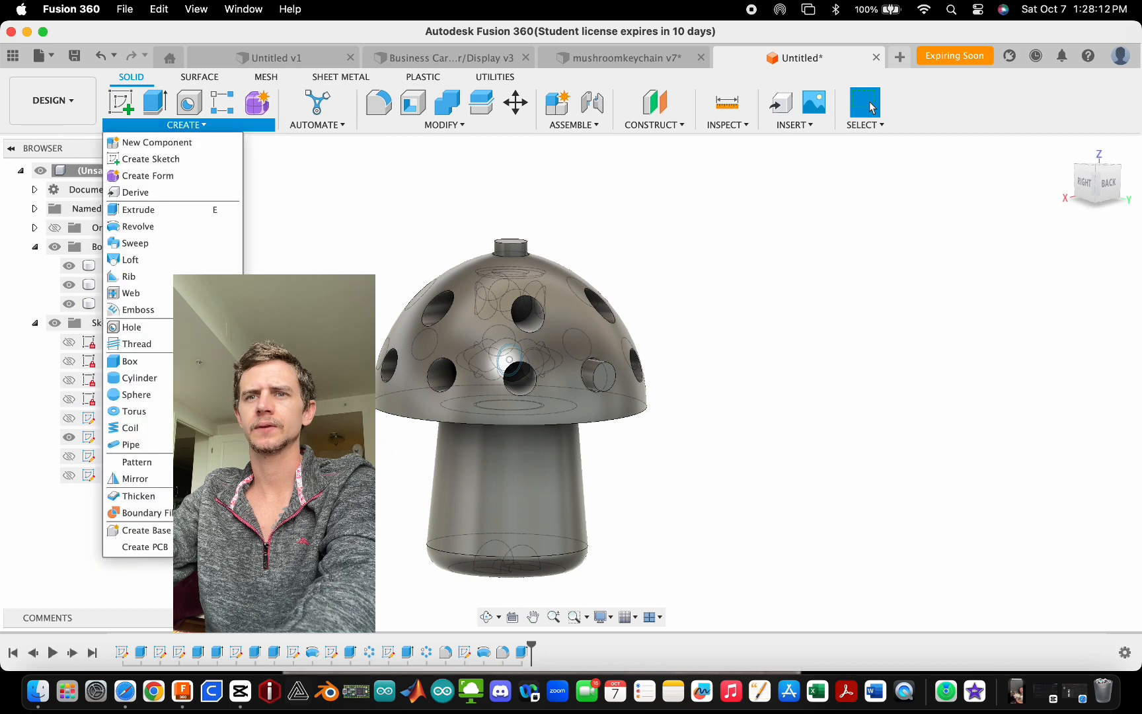
mouse_move(145, 461)
click(285, 478)
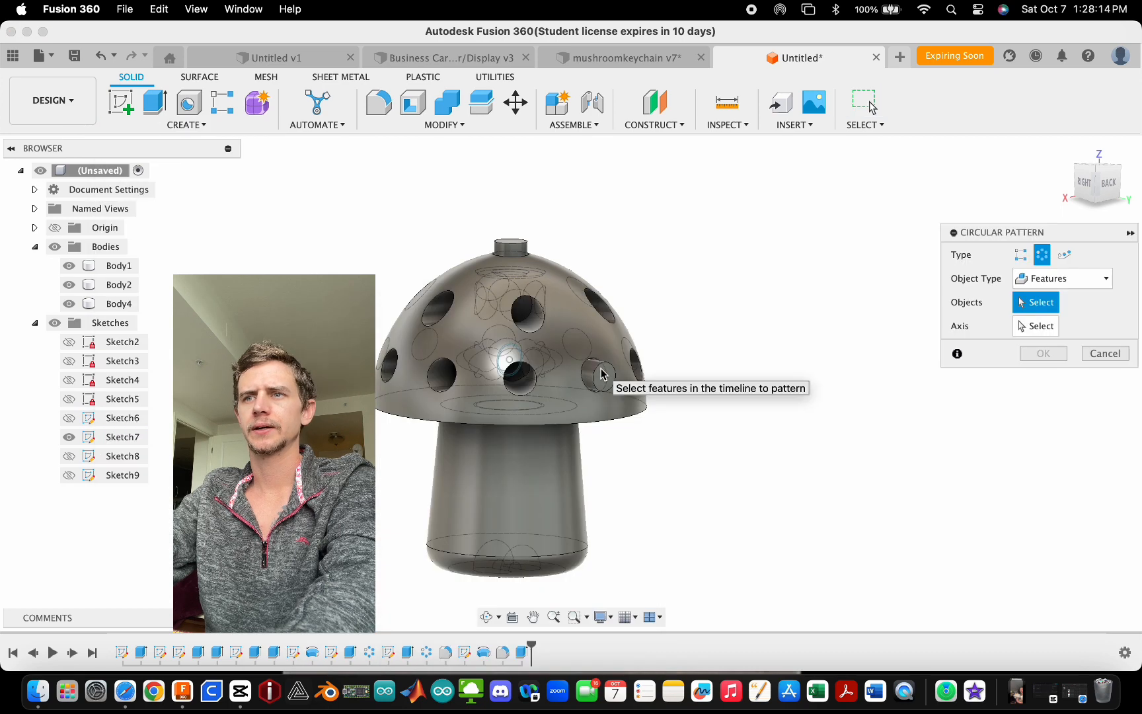
click(1064, 278)
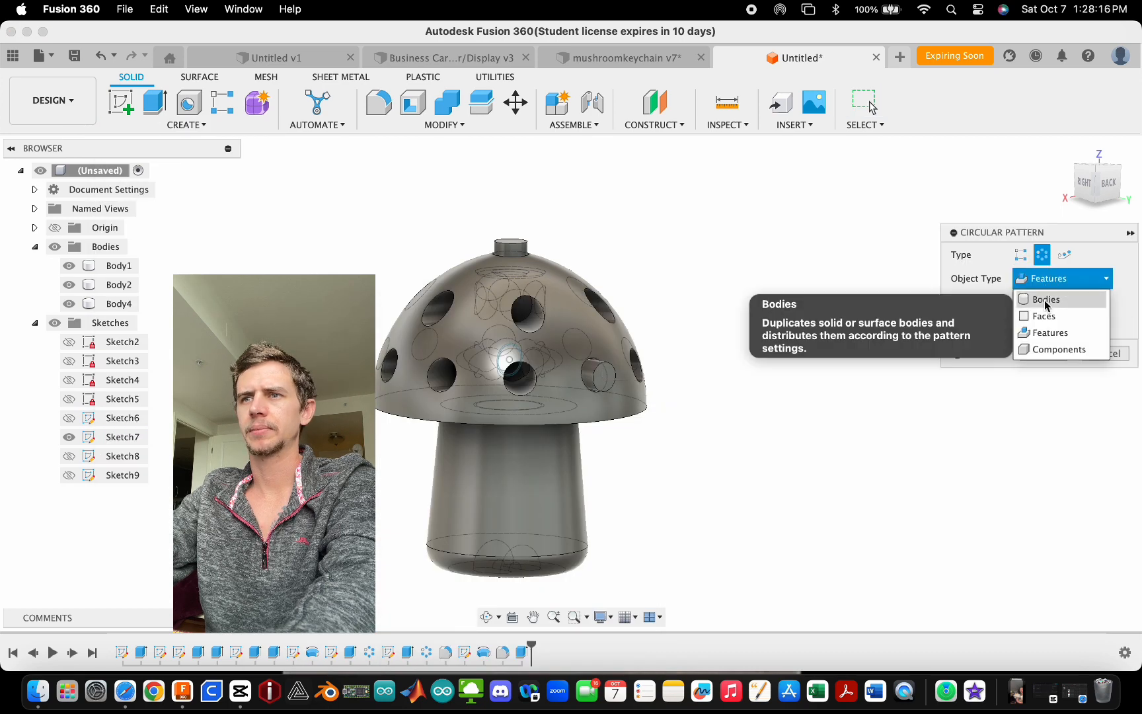
click(1046, 299)
click(601, 374)
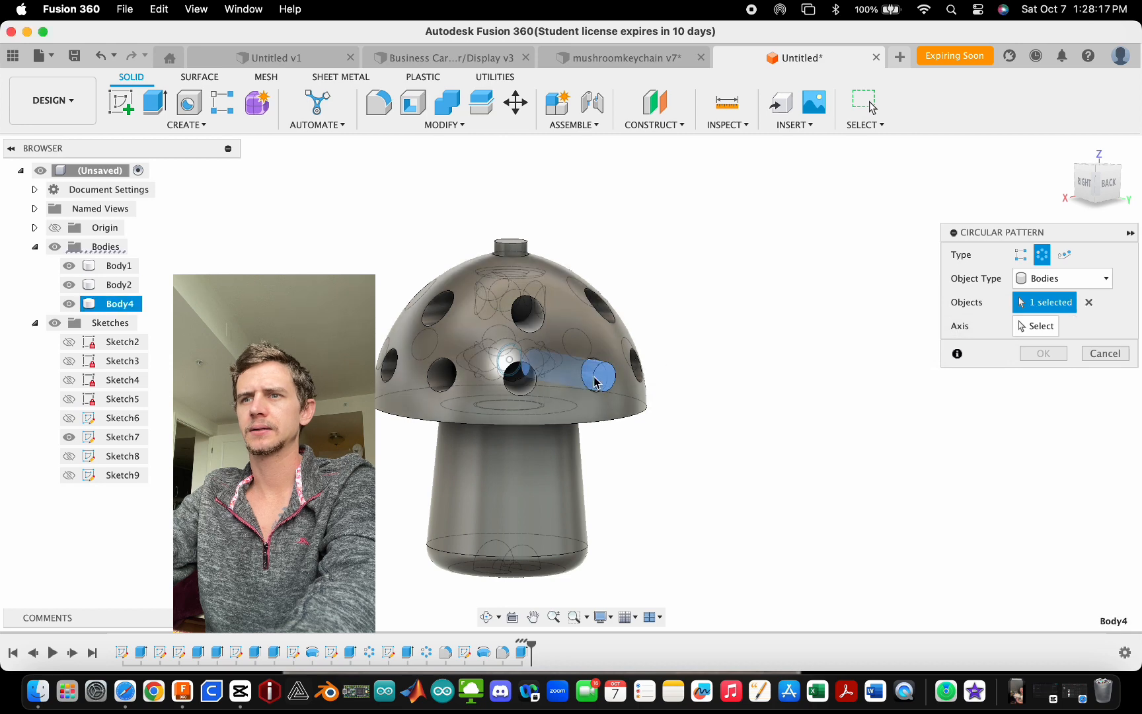
click(1048, 329)
click(628, 416)
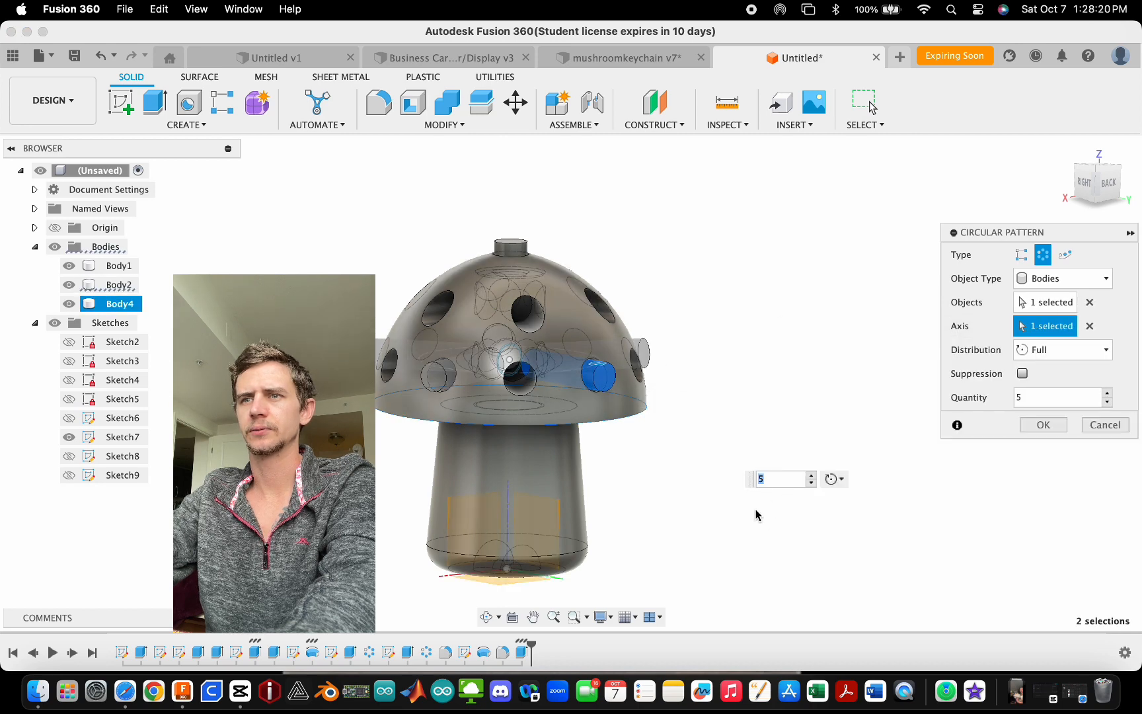
shift+middle_drag(758, 410, 831, 515)
text(10)
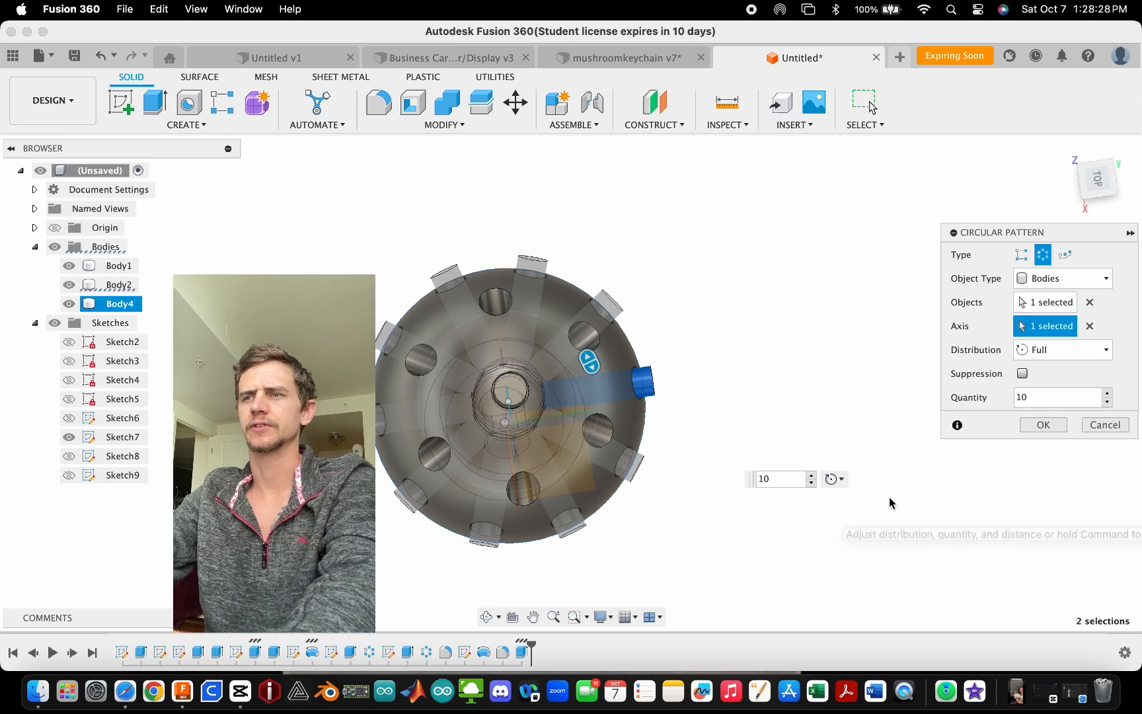
click(1052, 430)
- Make a Move/Copy copy of the peg body and shift it about 5.5 mm up and 3 mm sideways toward an upper hole
scroll(634, 466, down, 2)
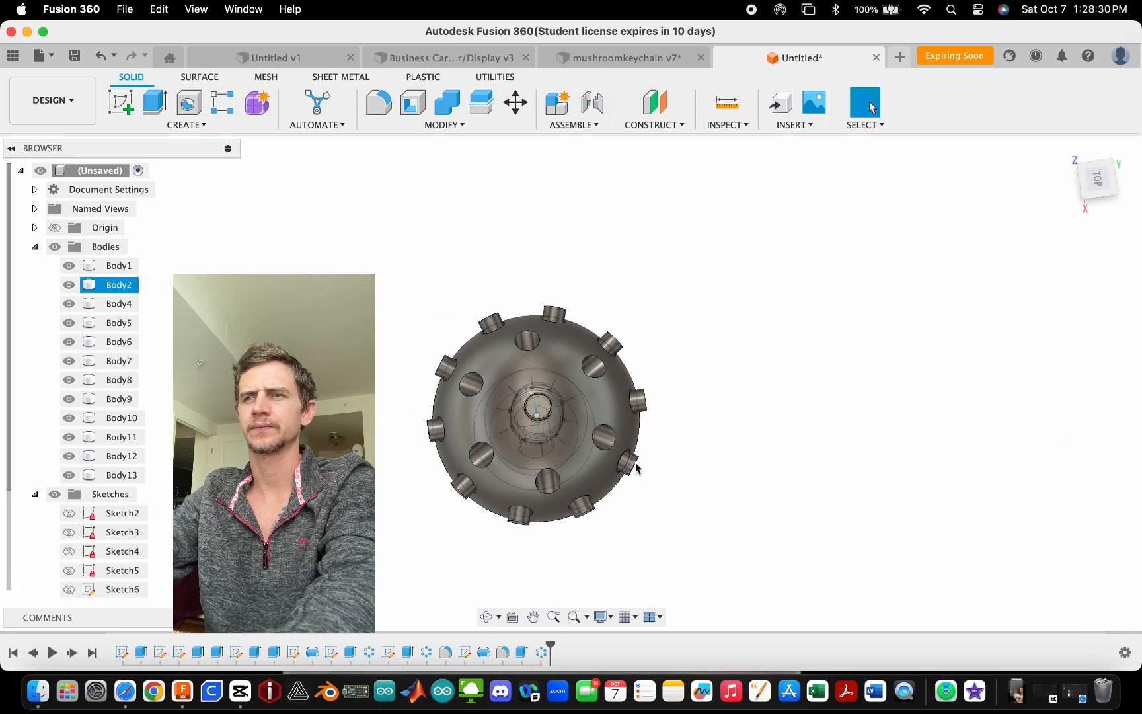
shift+middle_drag(635, 467, 595, 376)
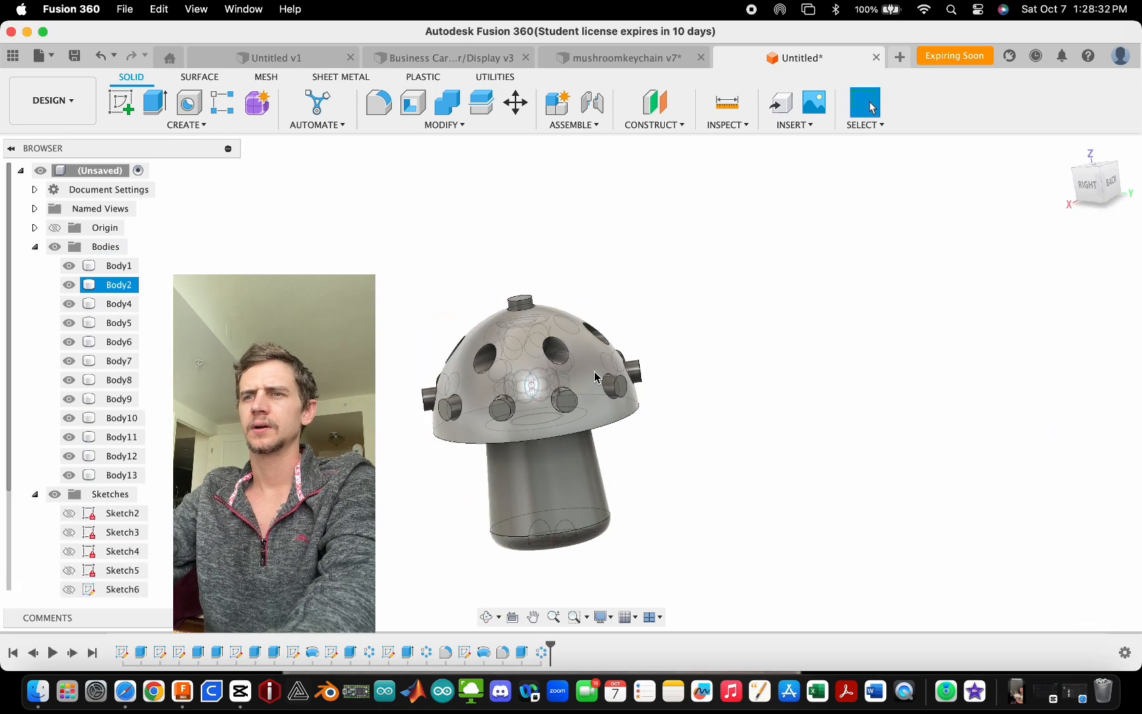
scroll(595, 376, up, 5)
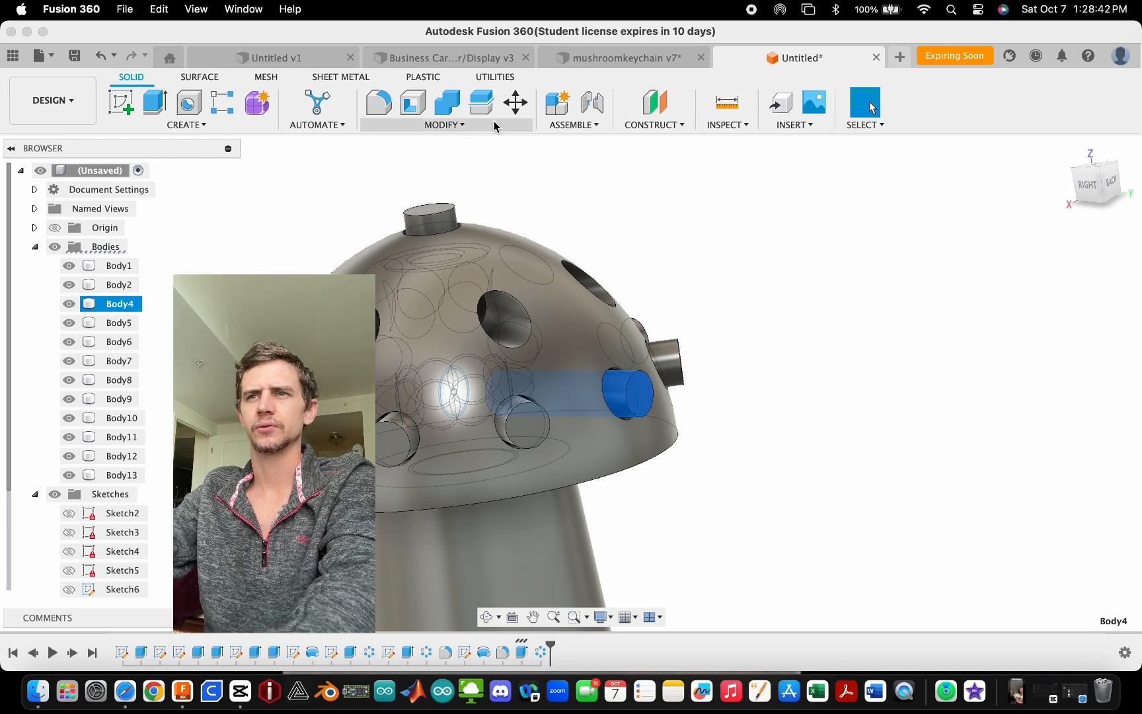
click(515, 103)
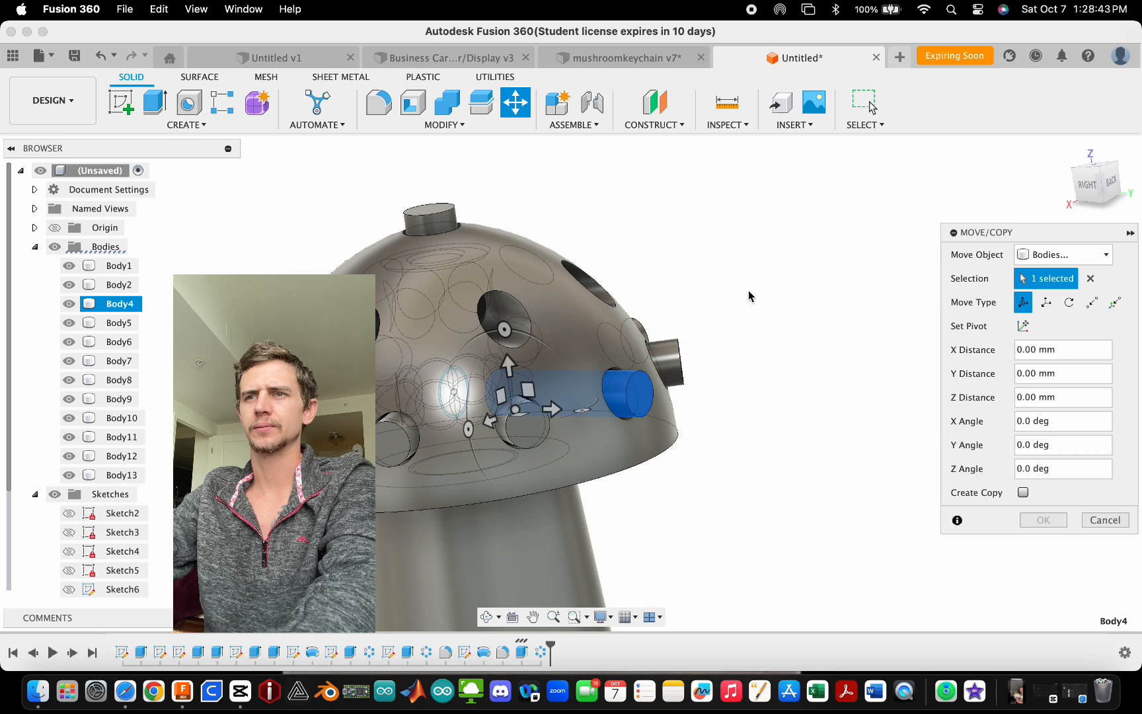
click(1022, 492)
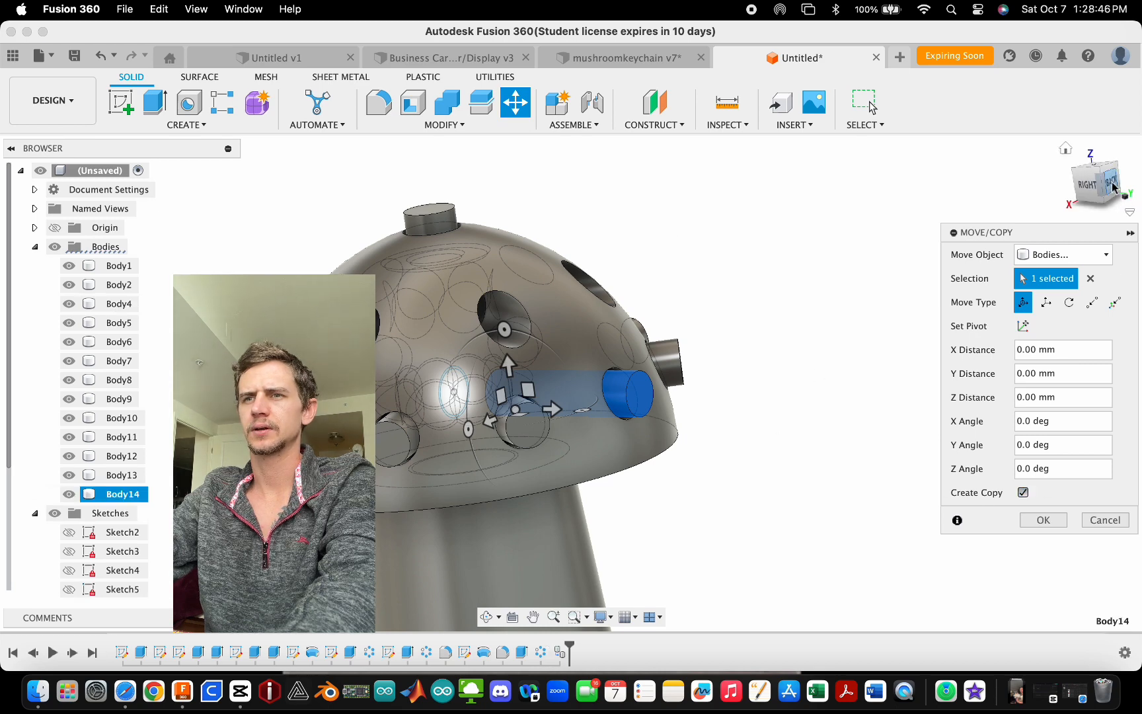
click(1112, 185)
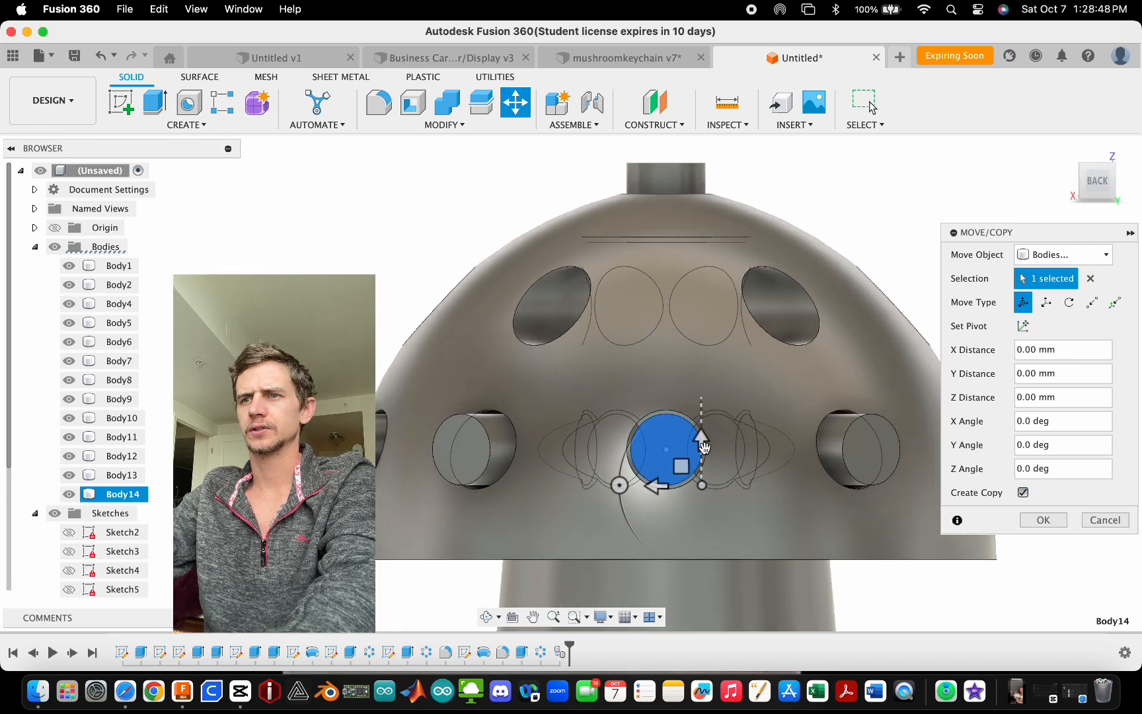
drag(705, 447, 704, 308)
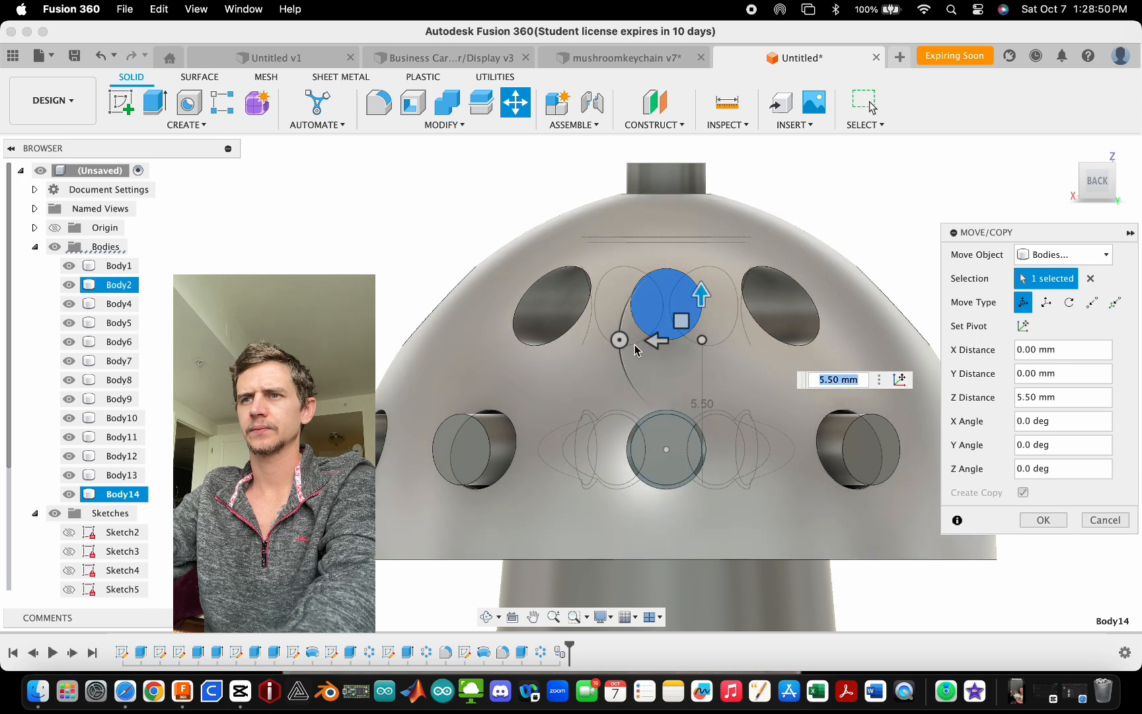
drag(651, 348, 577, 335)
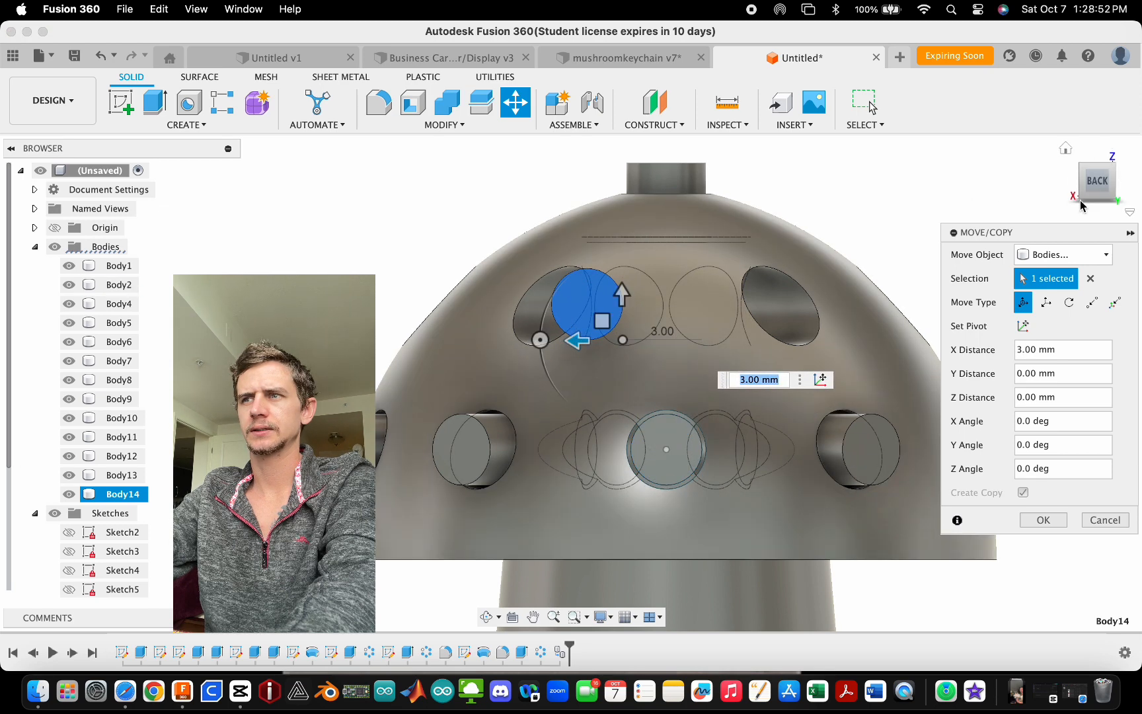
- Rotate the peg copy about -40° around its vertical axis and shift it -2 mm in X toward an upper hole
shift+middle_drag(464, 344, 514, 452)
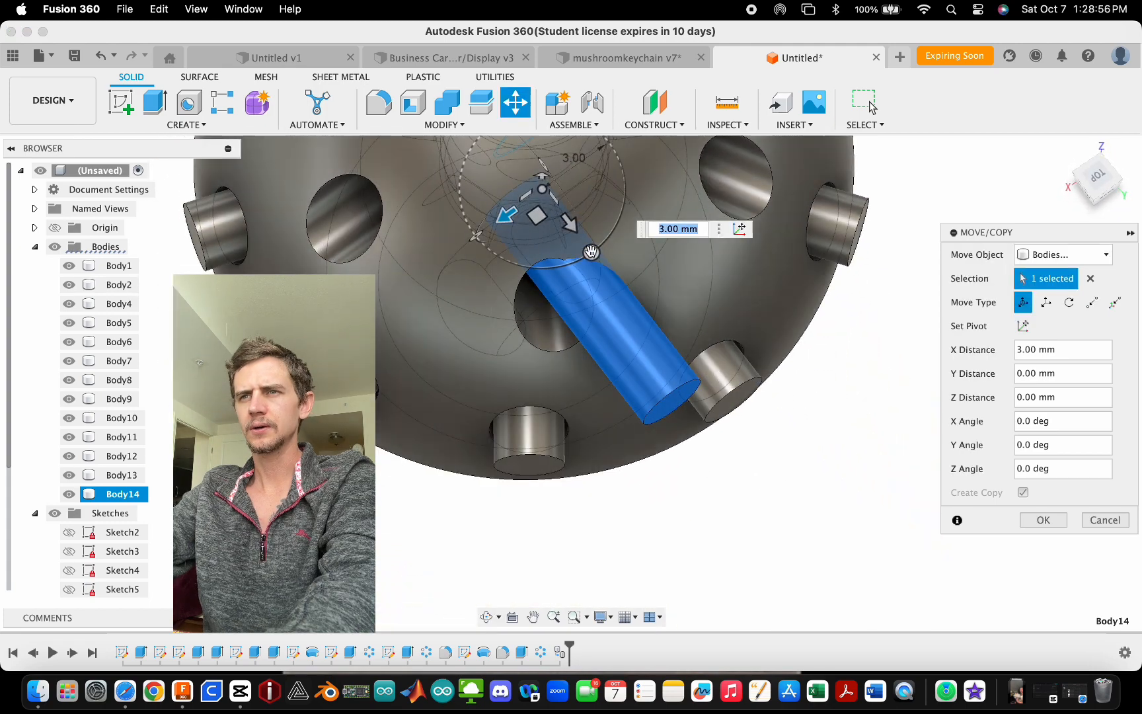
drag(591, 254, 541, 279)
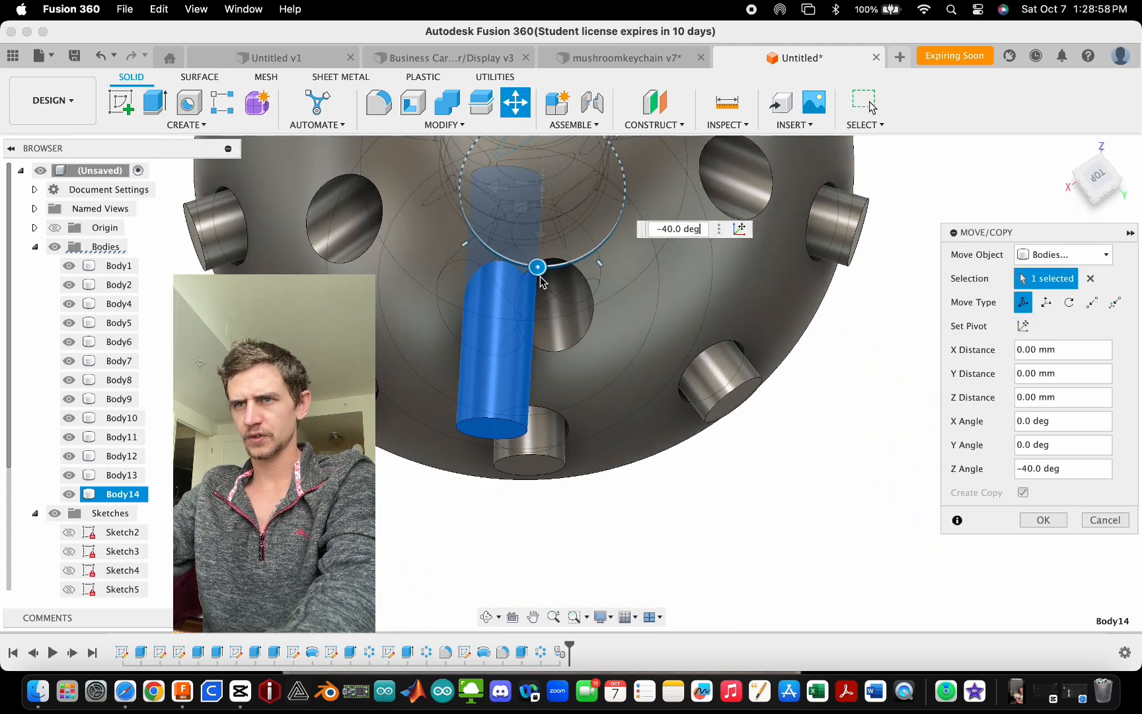
drag(498, 192, 548, 208)
shift+middle_drag(549, 209, 594, 398)
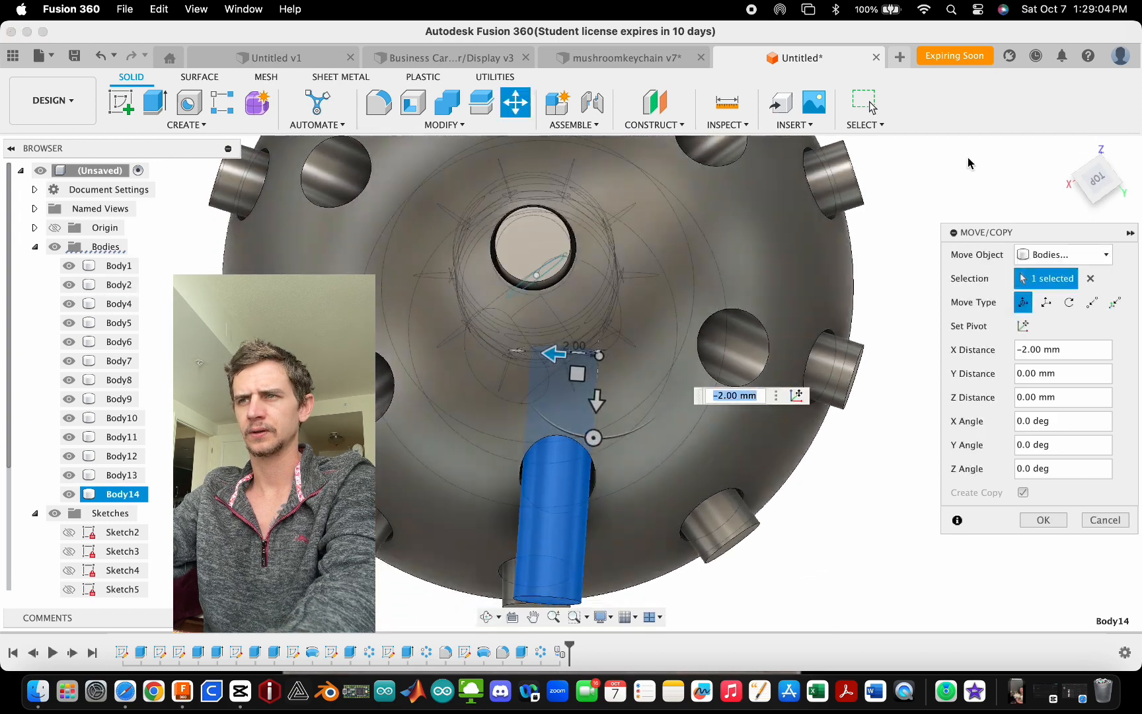
click(1088, 187)
scroll(624, 365, up, 5)
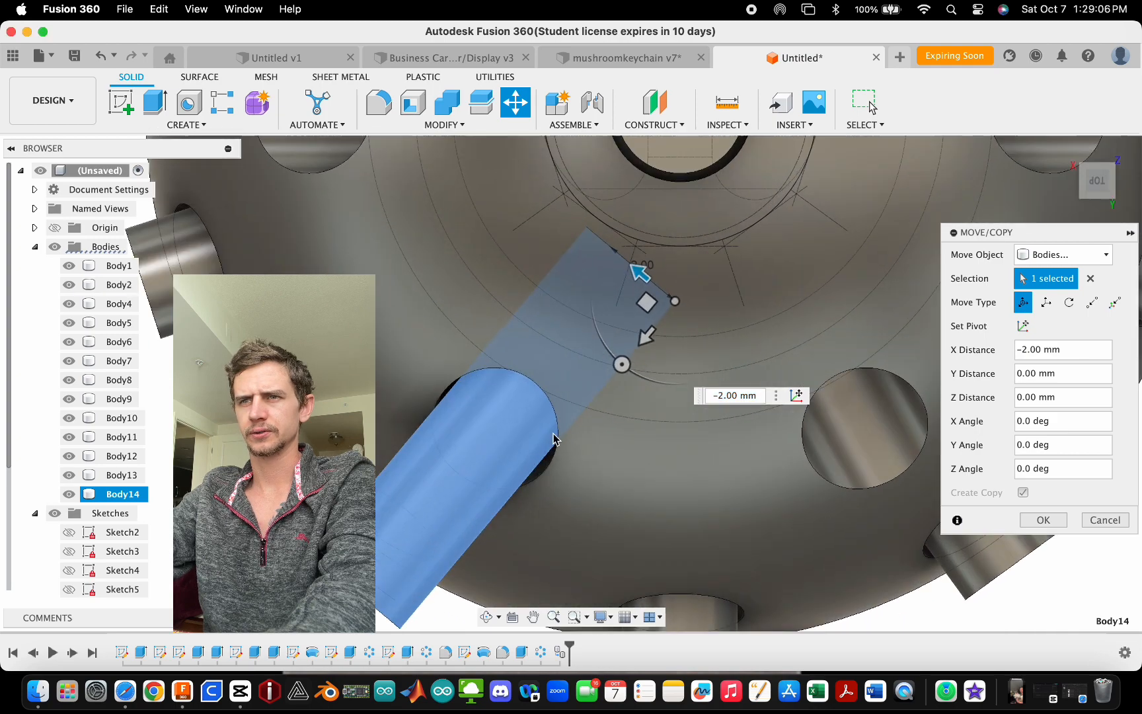
- Rotate the peg copy a further 5°, nudge it about -0.1 mm in X and -0.3 mm in Y, and confirm the move
drag(624, 365, 629, 378)
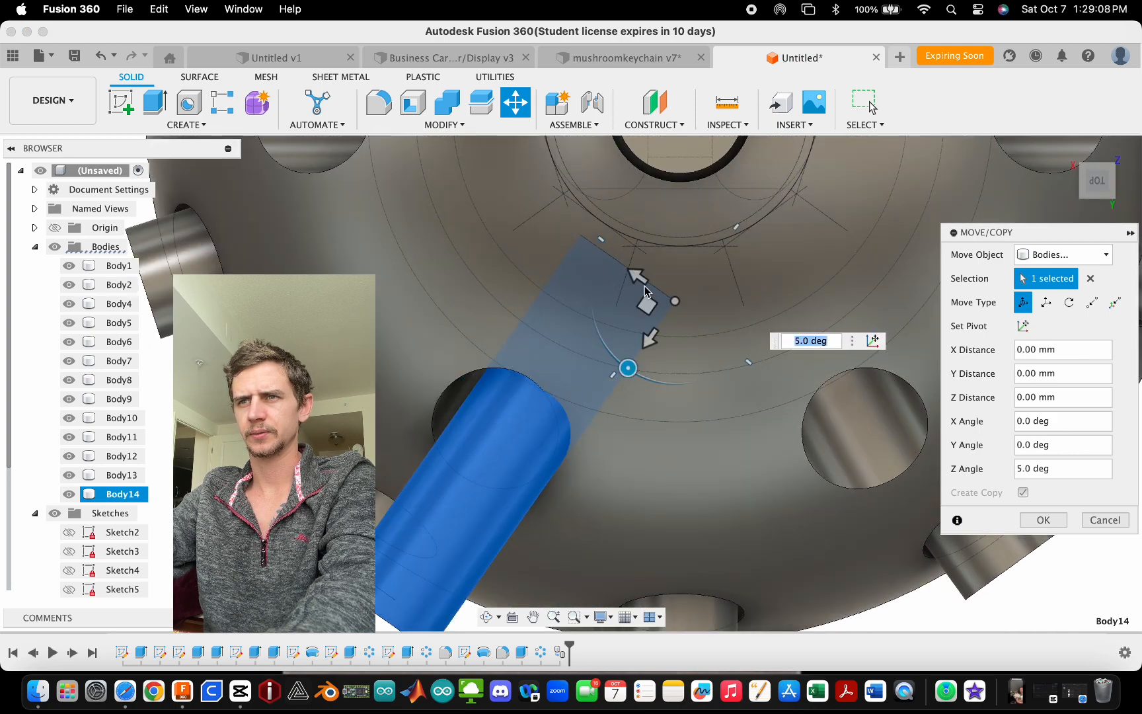
mouse_move(640, 281)
mouse_down()
mouse_move(635, 296)
mouse_move(641, 283)
mouse_up()
scroll(527, 340, down, 6)
shift+middle_drag(526, 358, 573, 110)
scroll(571, 522, down, 2)
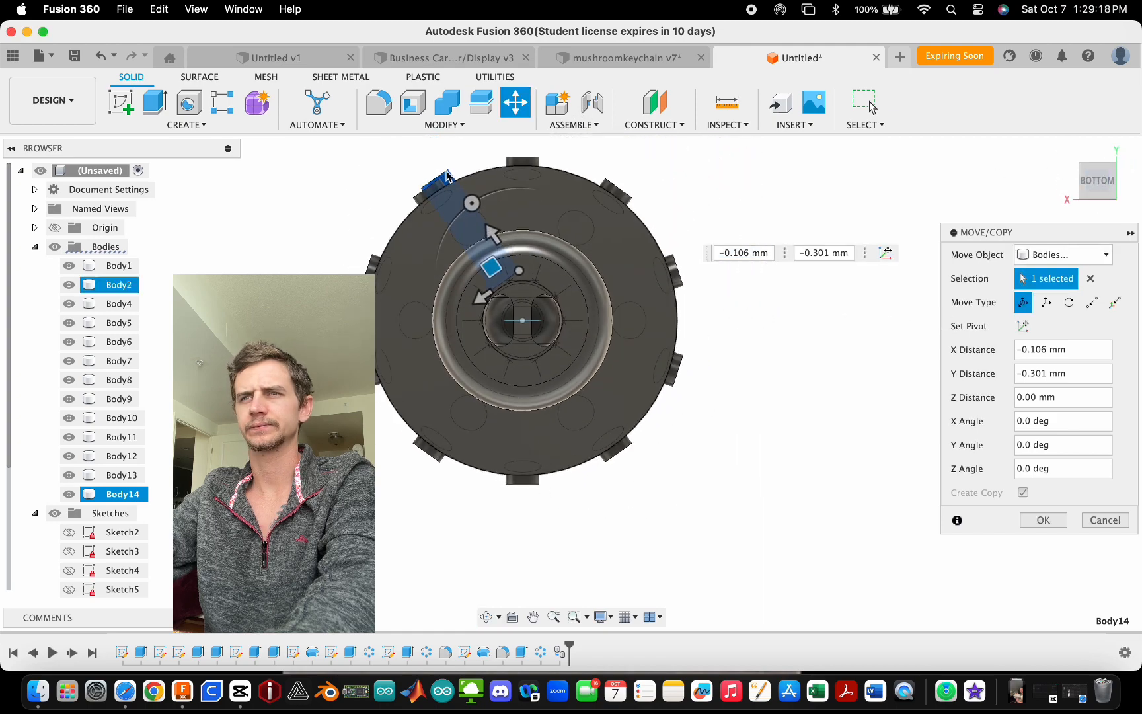
scroll(445, 174, up, 5)
scroll(519, 351, up, 5)
scroll(524, 373, down, 3)
shift+middle_drag(529, 376, 547, 444)
scroll(547, 445, up, 4)
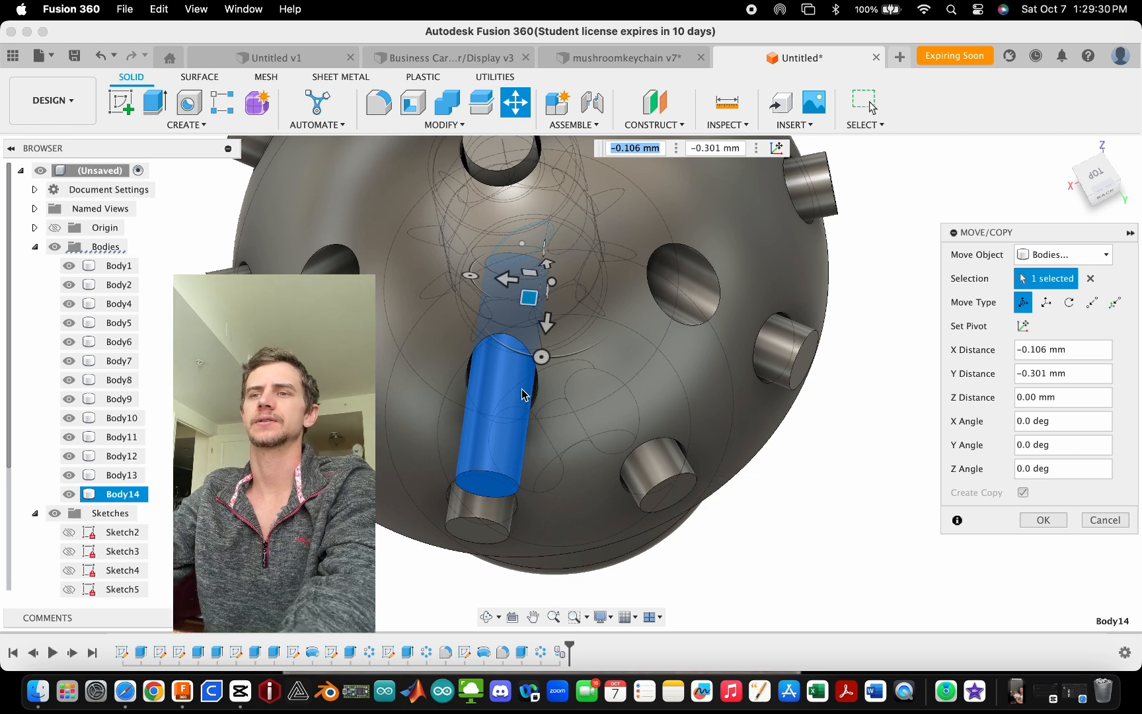
scroll(558, 392, down, 3)
scroll(505, 348, up, 5)
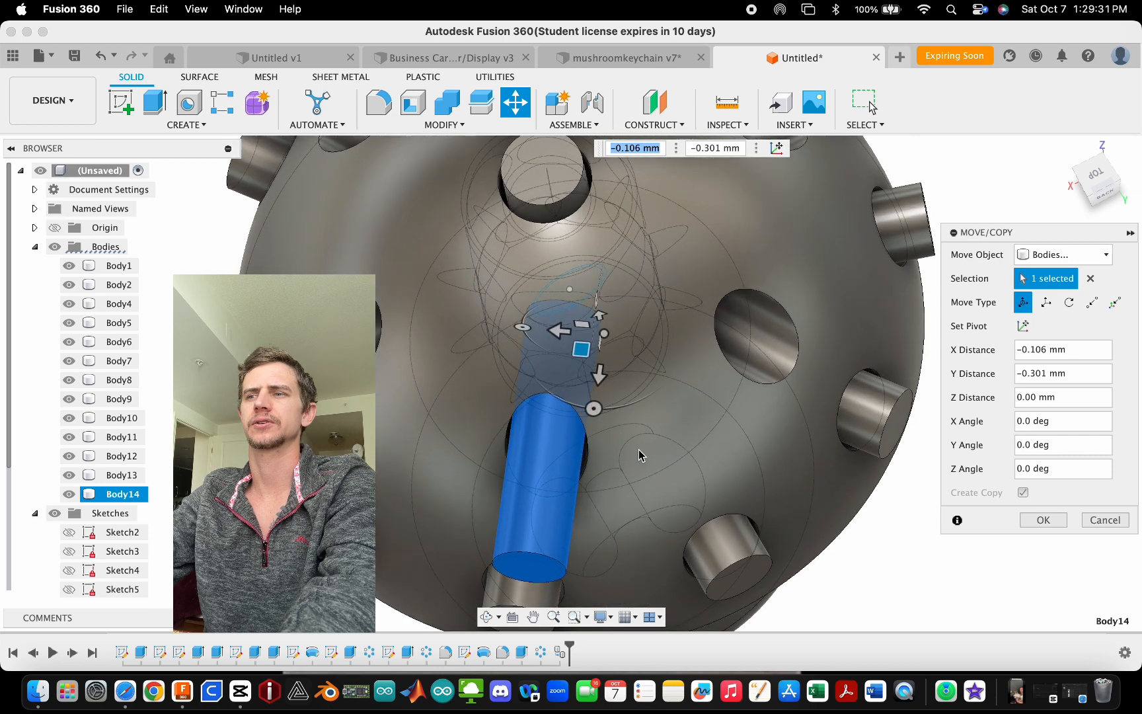
click(1043, 519)
- Extrude the moved peg's lower end face a short distance as a new body
key(e)
click(535, 579)
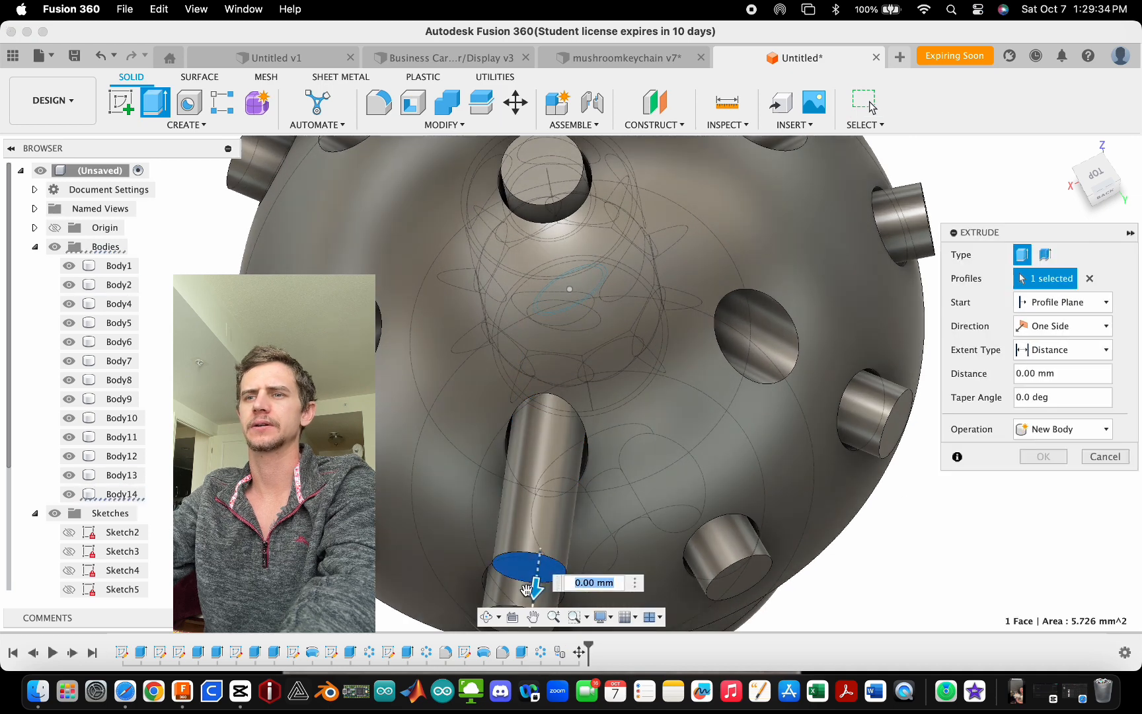
drag(535, 582, 553, 519)
click(1048, 485)
scroll(541, 342, down, 5)
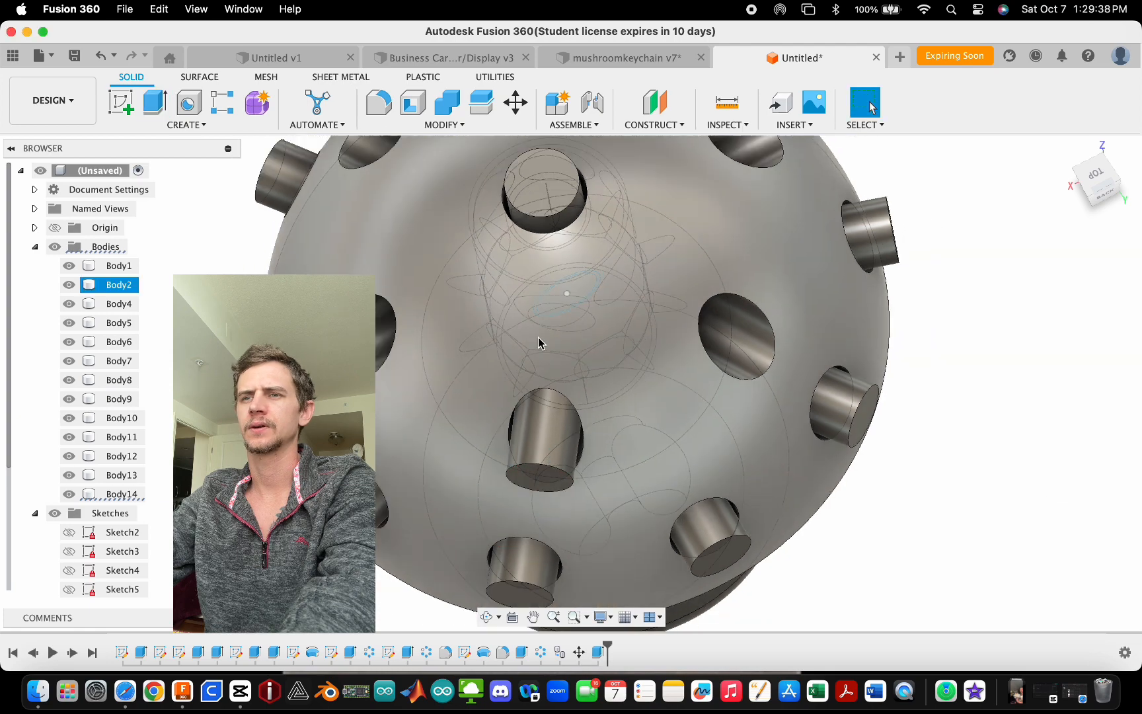
- Circular-pattern the upper peg body around the stem axis with a full distribution of 6 copies
shift+middle_drag(541, 341, 581, 278)
click(261, 125)
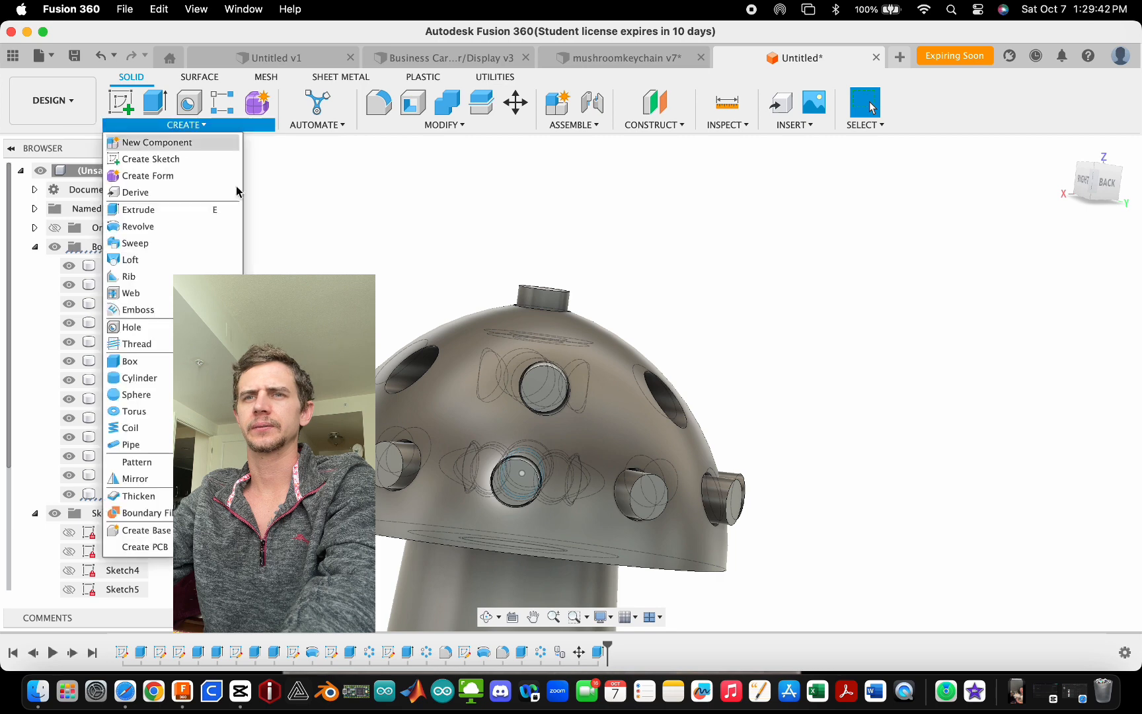
click(298, 479)
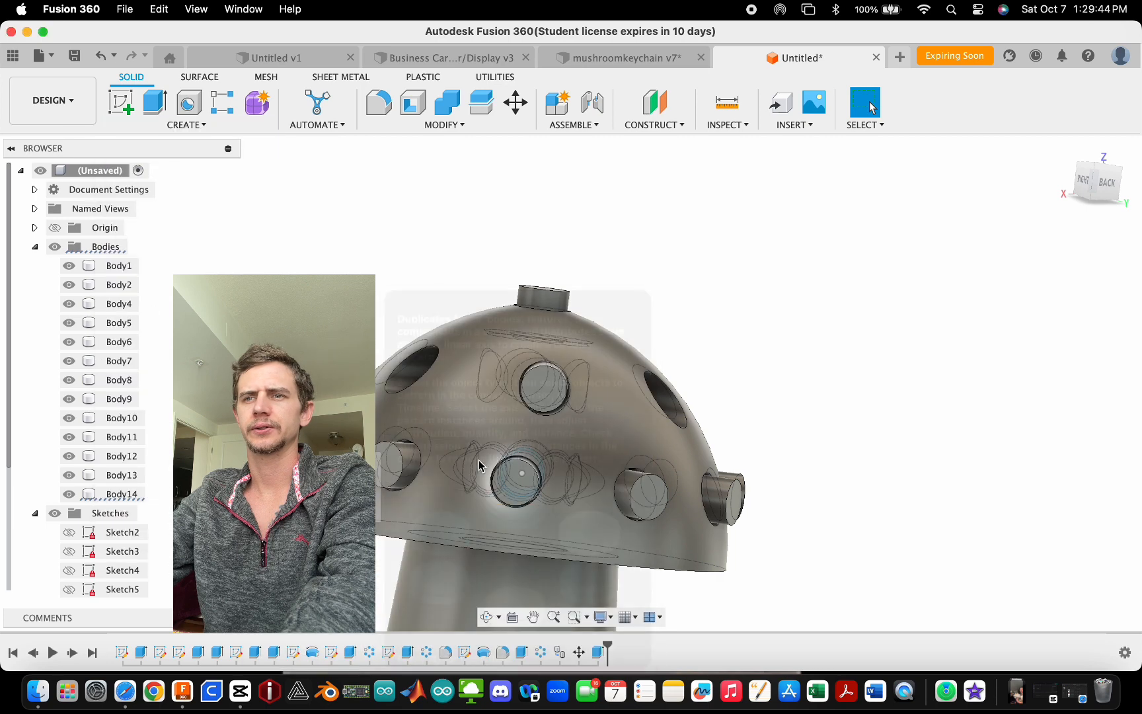
click(552, 387)
click(1051, 327)
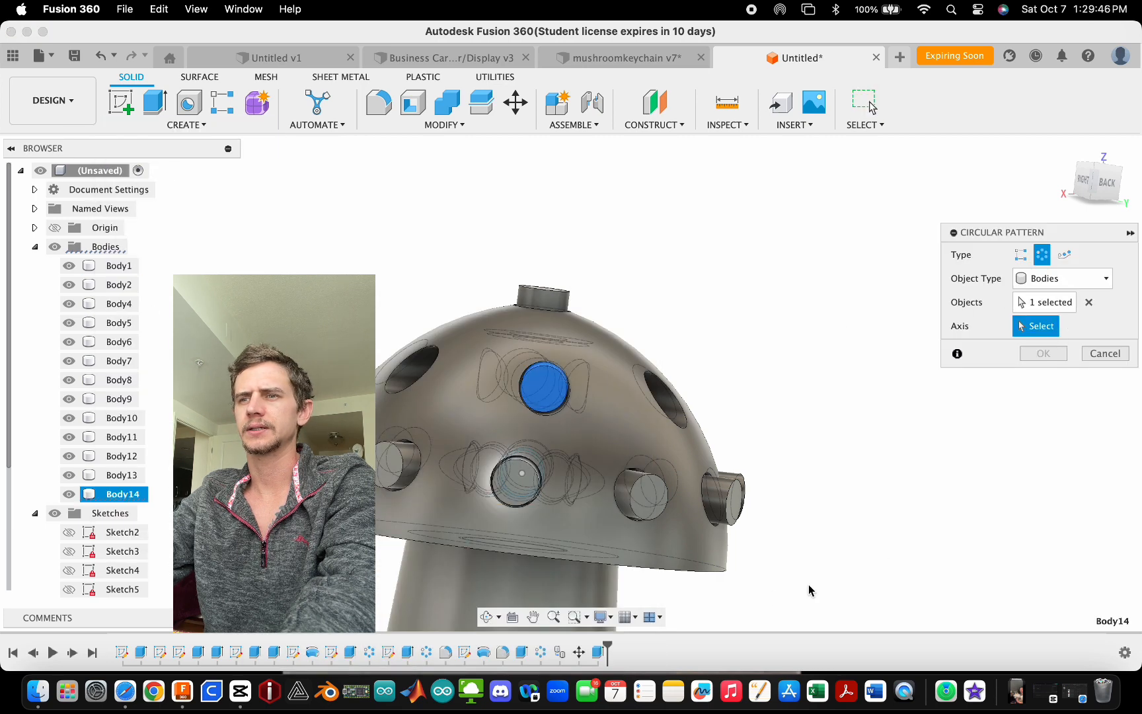
click(716, 575)
shift+middle_drag(782, 346, 800, 437)
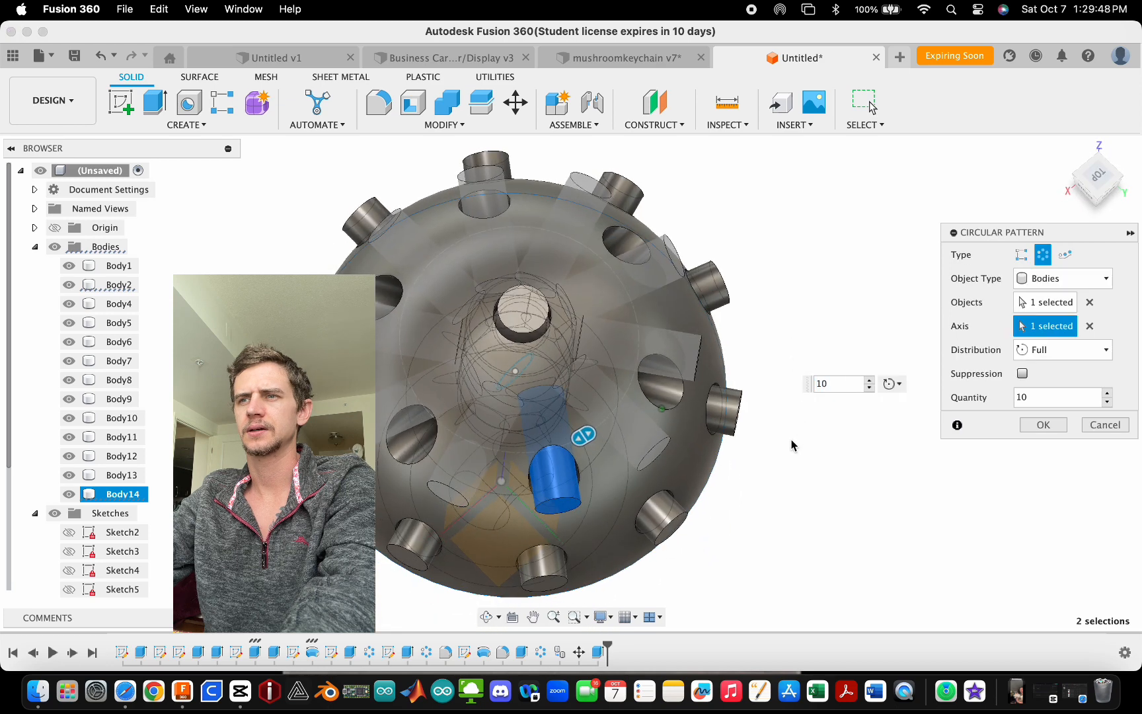
text(6)
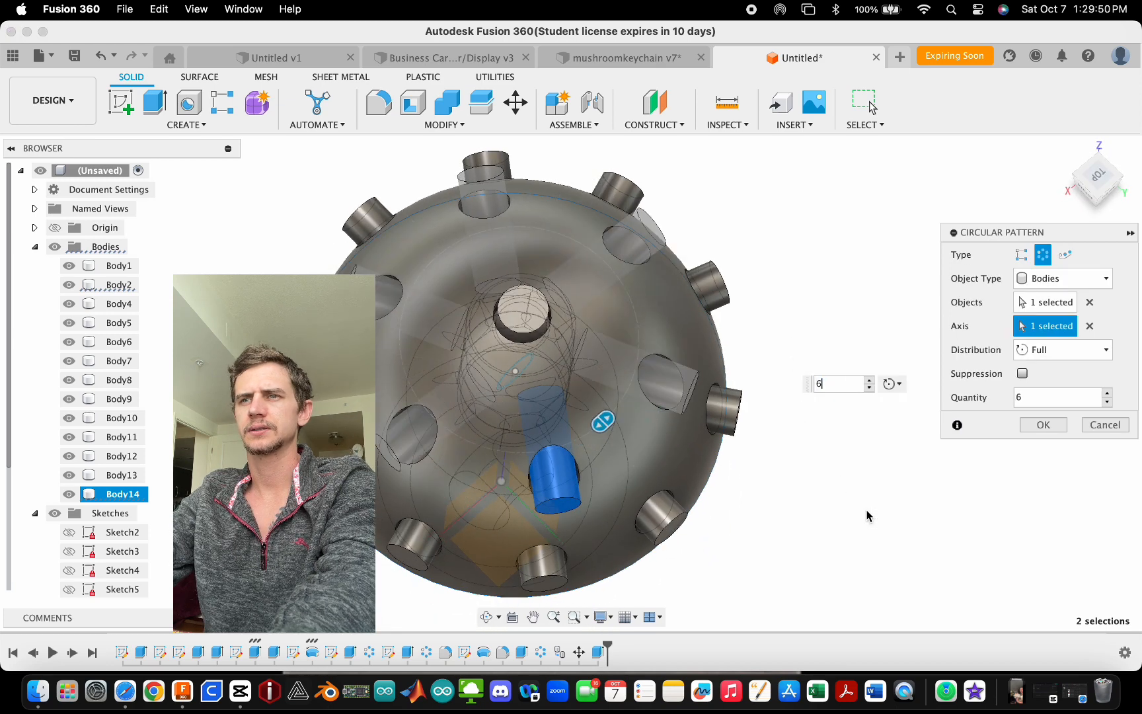
click(1042, 426)
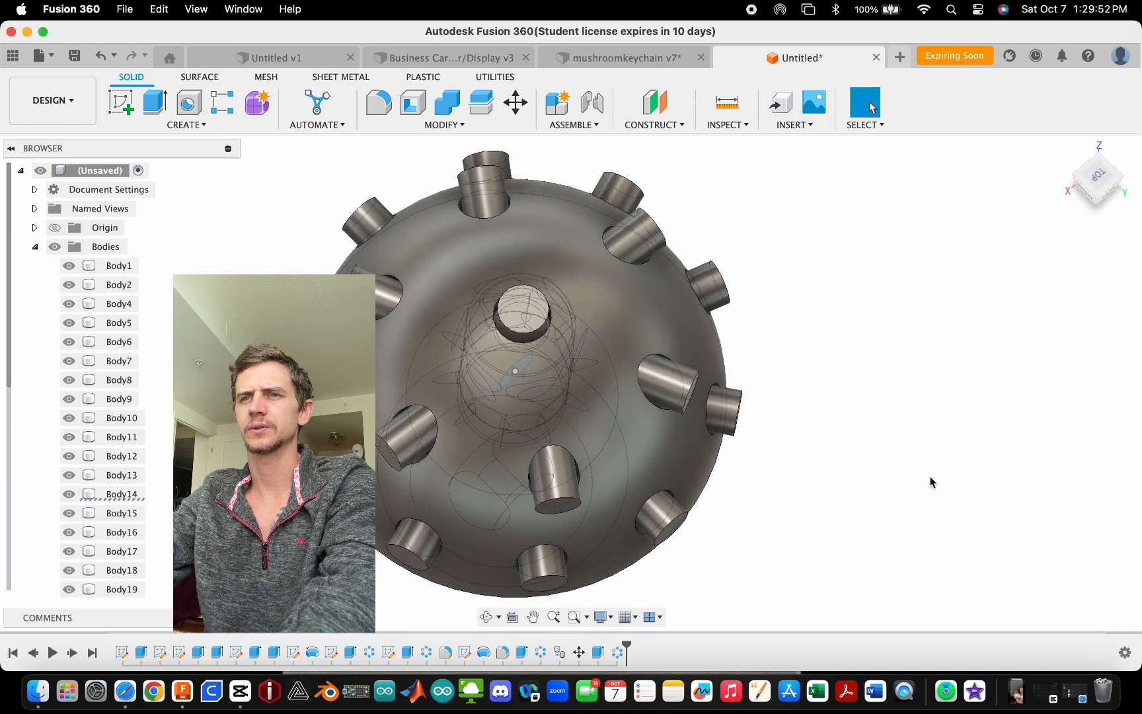
- Edit the cap profile sketch and offset the cap arc by 0.5 mm
shift+middle_drag(931, 479, 947, 386)
scroll(298, 234, down, 5)
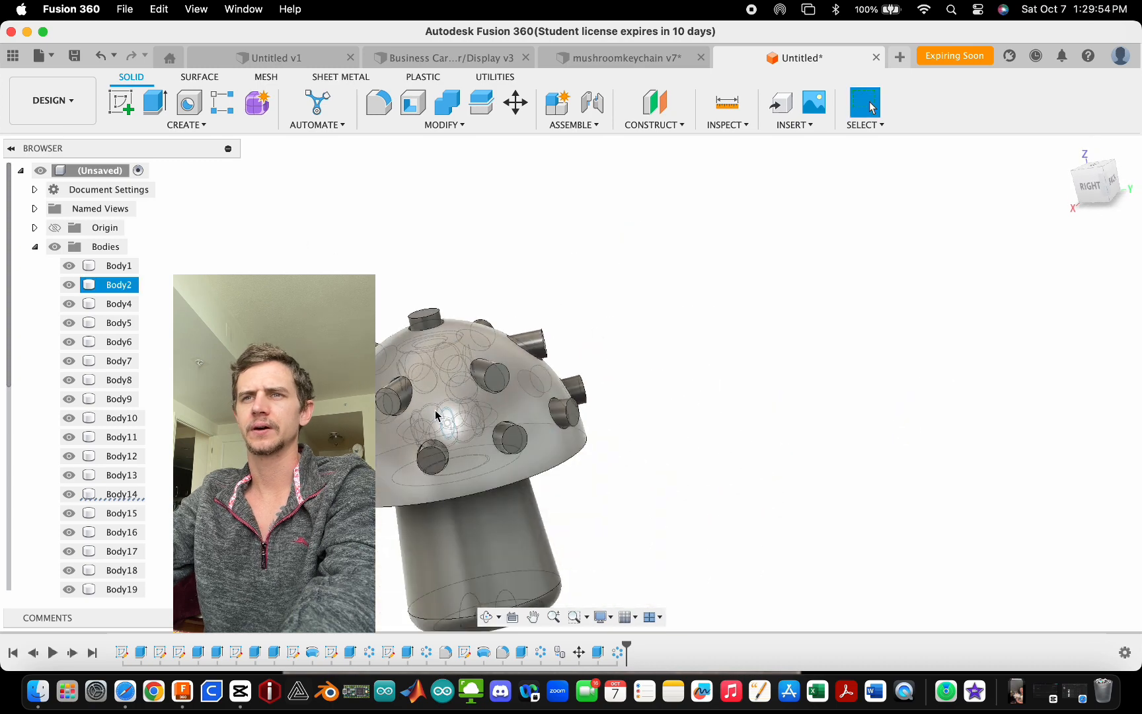
scroll(201, 193, down, 4)
scroll(410, 414, up, 3)
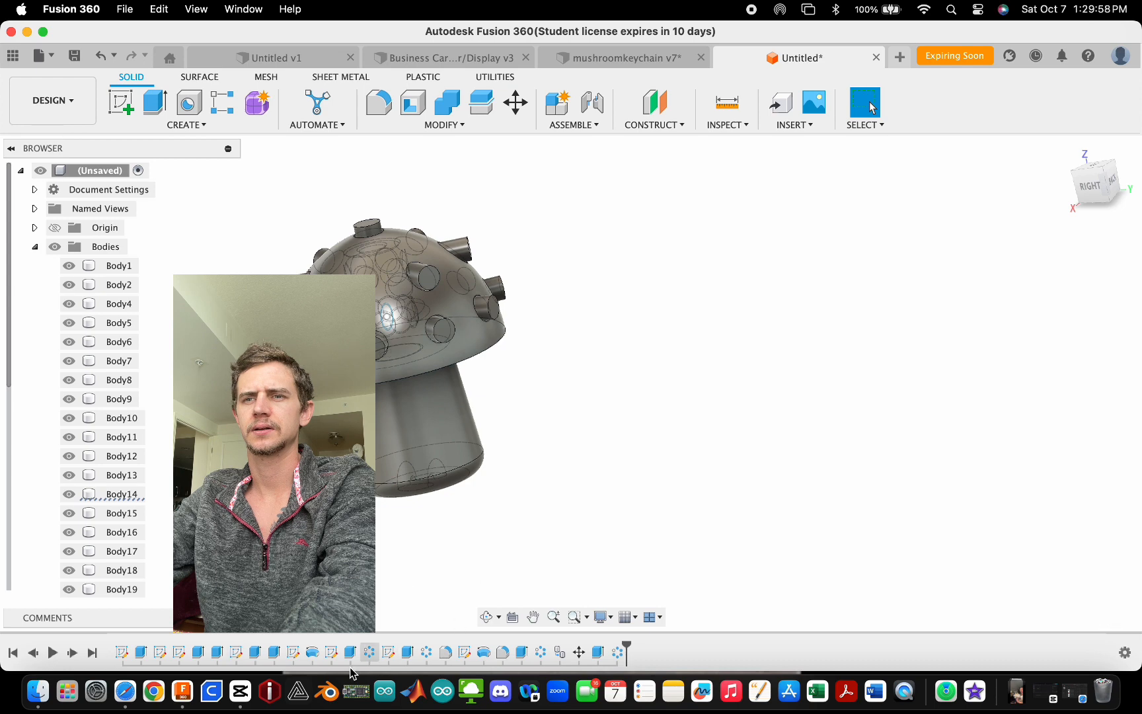
double_click(293, 653)
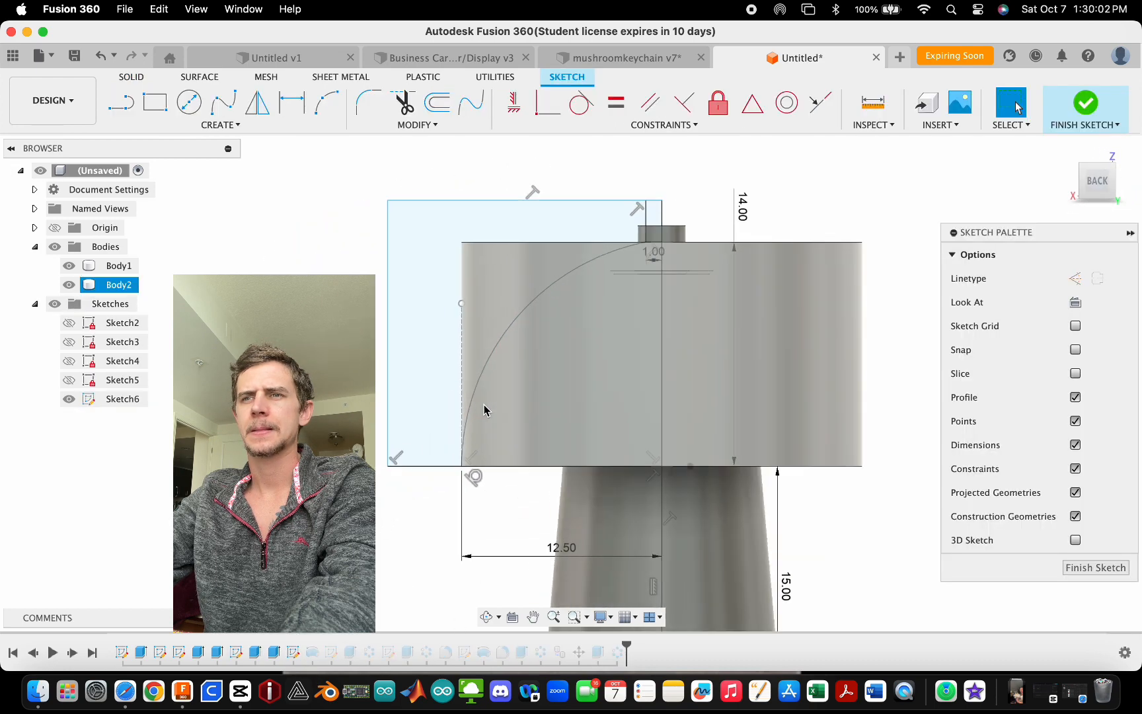
click(437, 103)
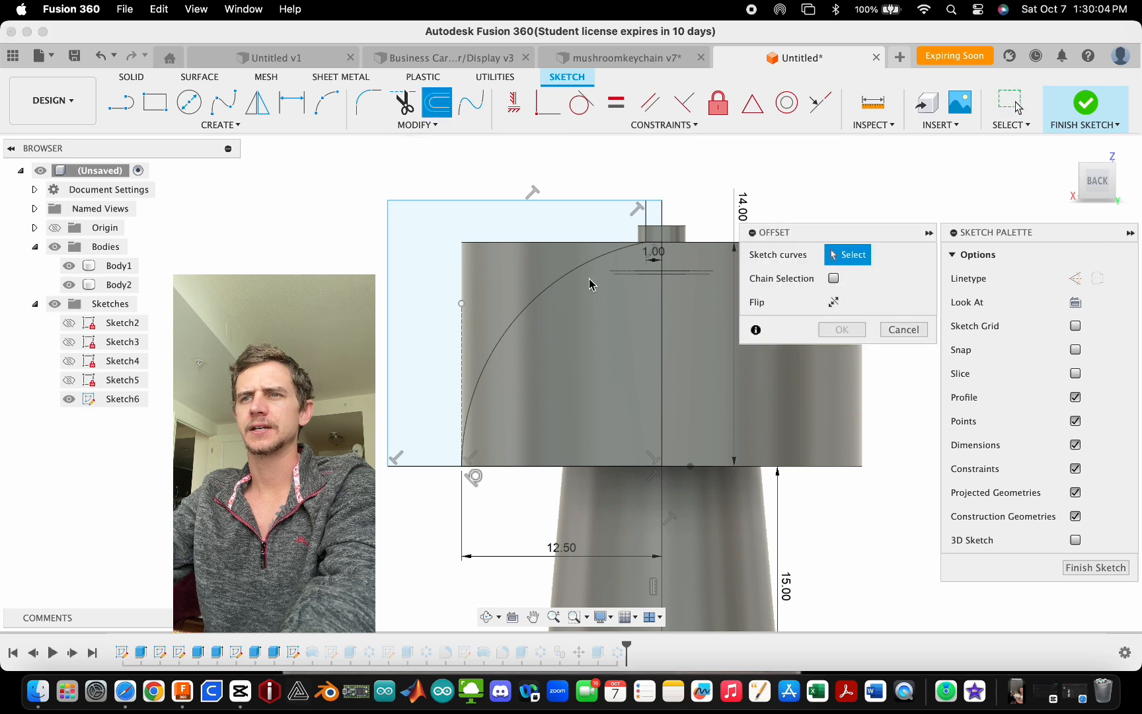
click(573, 276)
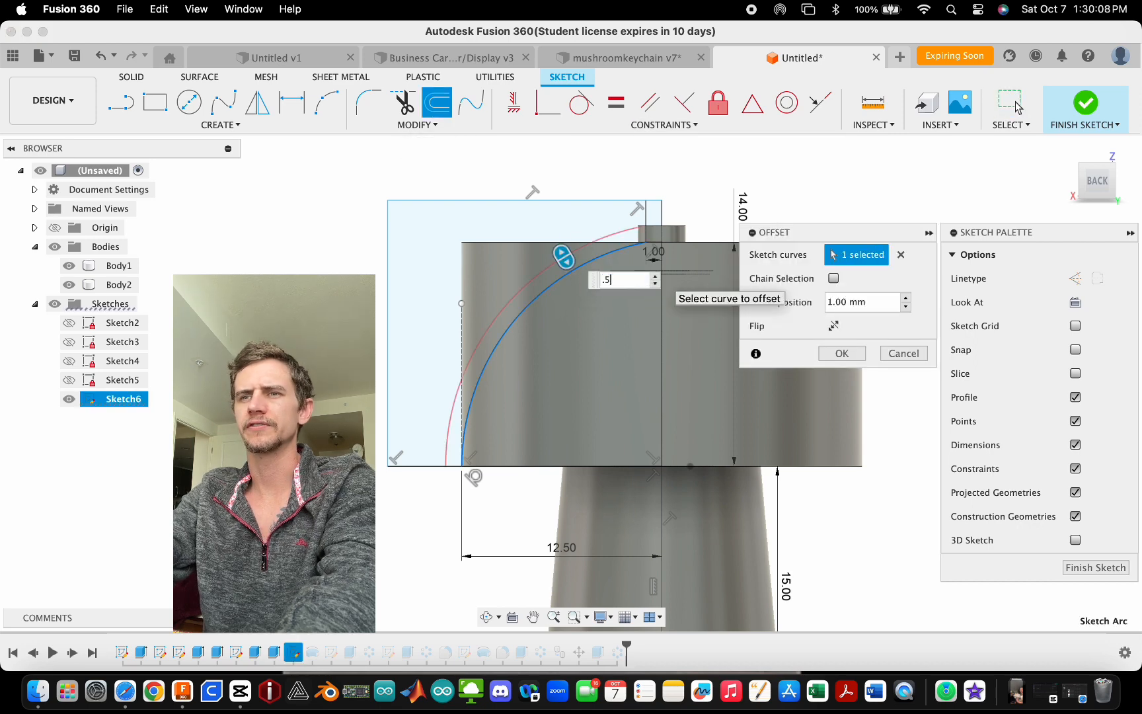
key(Return)
- Inspect the ends of the offset arc near the stem top and cap base, then finish the sketch
scroll(647, 226, up, 3)
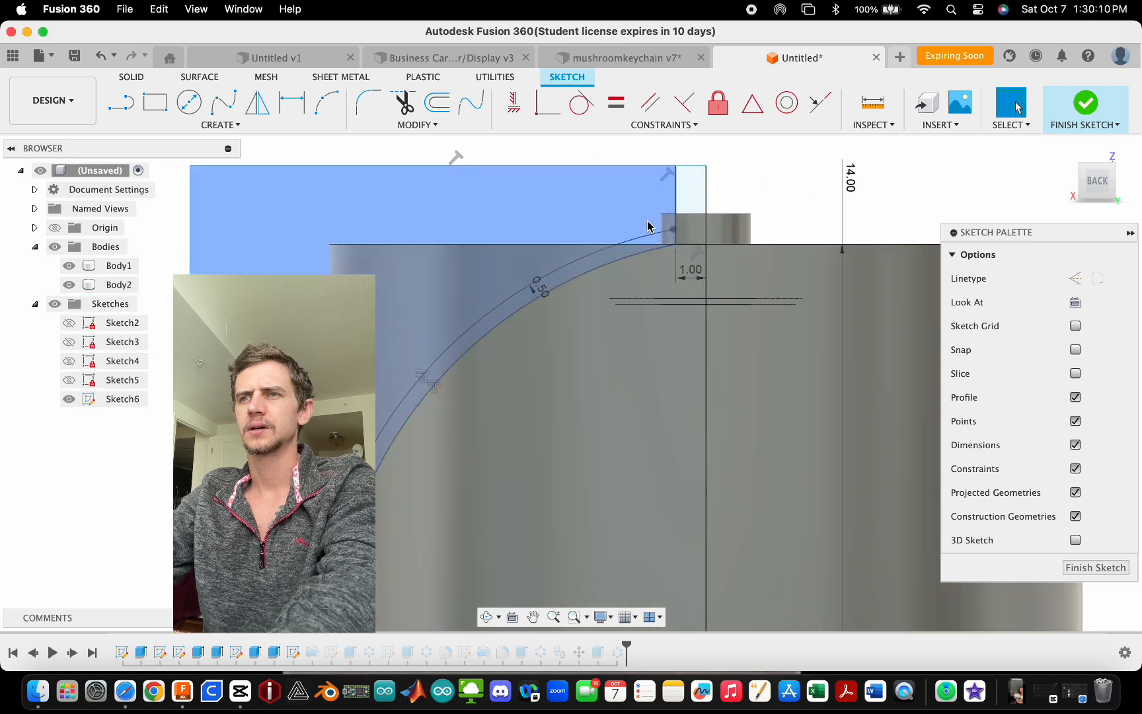
scroll(660, 241, up, 2)
click(658, 254)
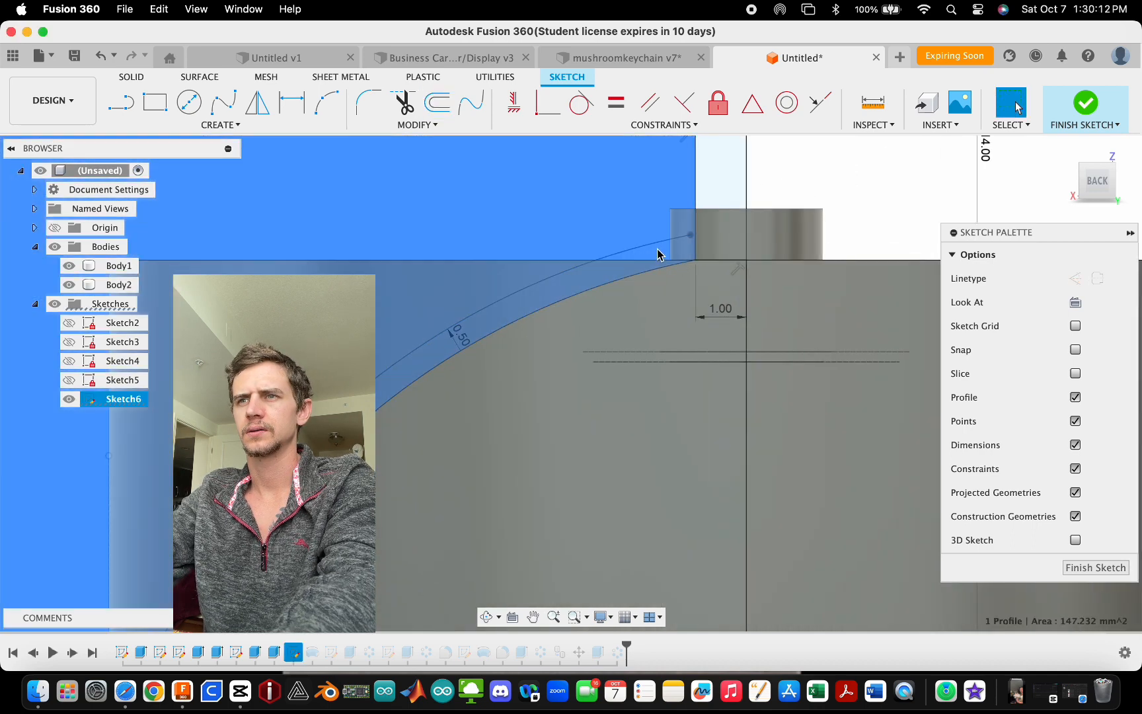
key(Escape)
scroll(697, 238, up, 5)
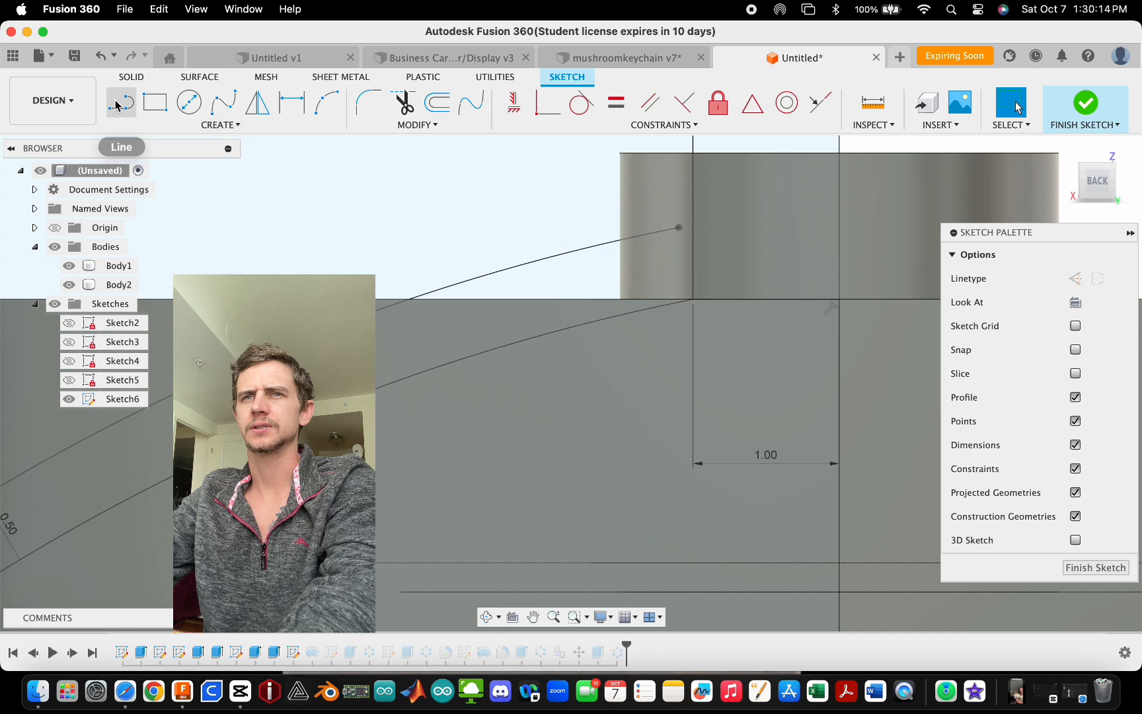
click(117, 105)
key(Escape)
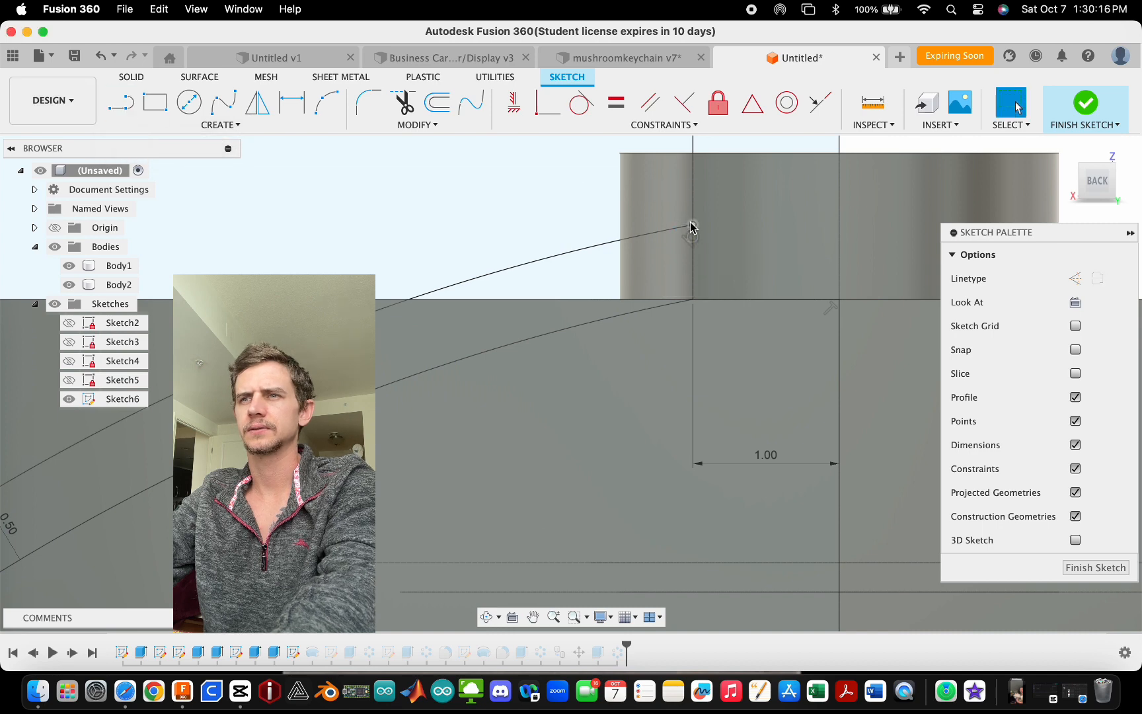
scroll(687, 228, down, 3)
scroll(701, 180, down, 5)
scroll(458, 468, up, 5)
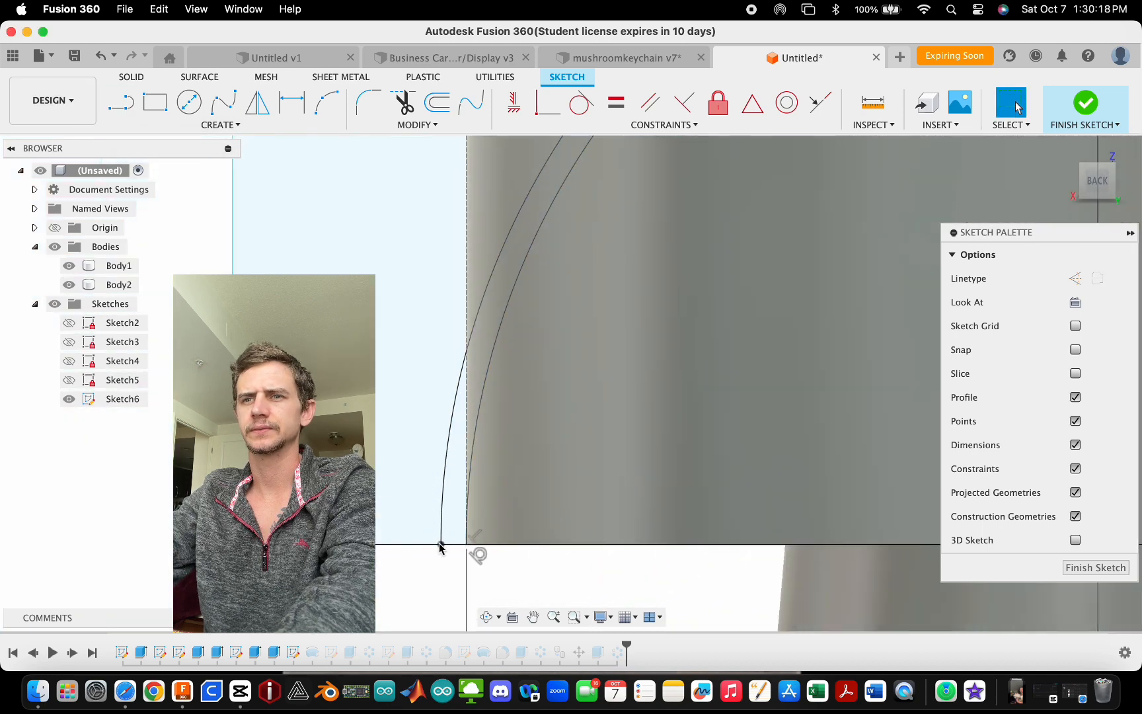
click(451, 487)
scroll(418, 507, down, 4)
scroll(418, 507, down, 3)
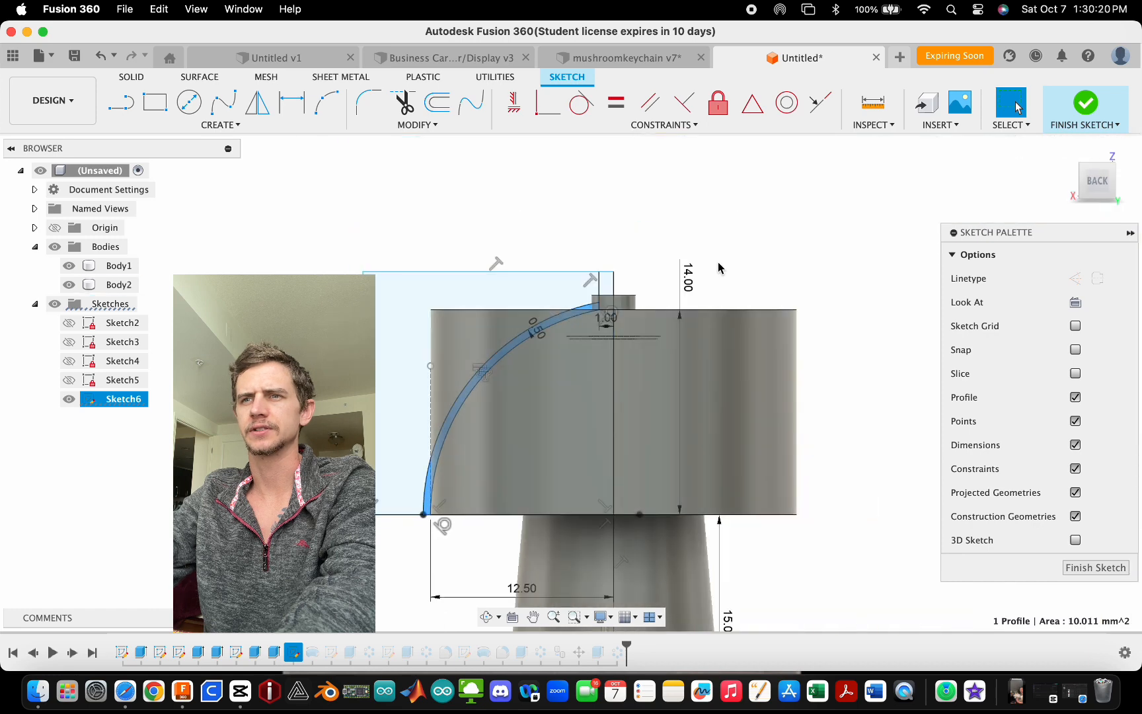
click(1082, 104)
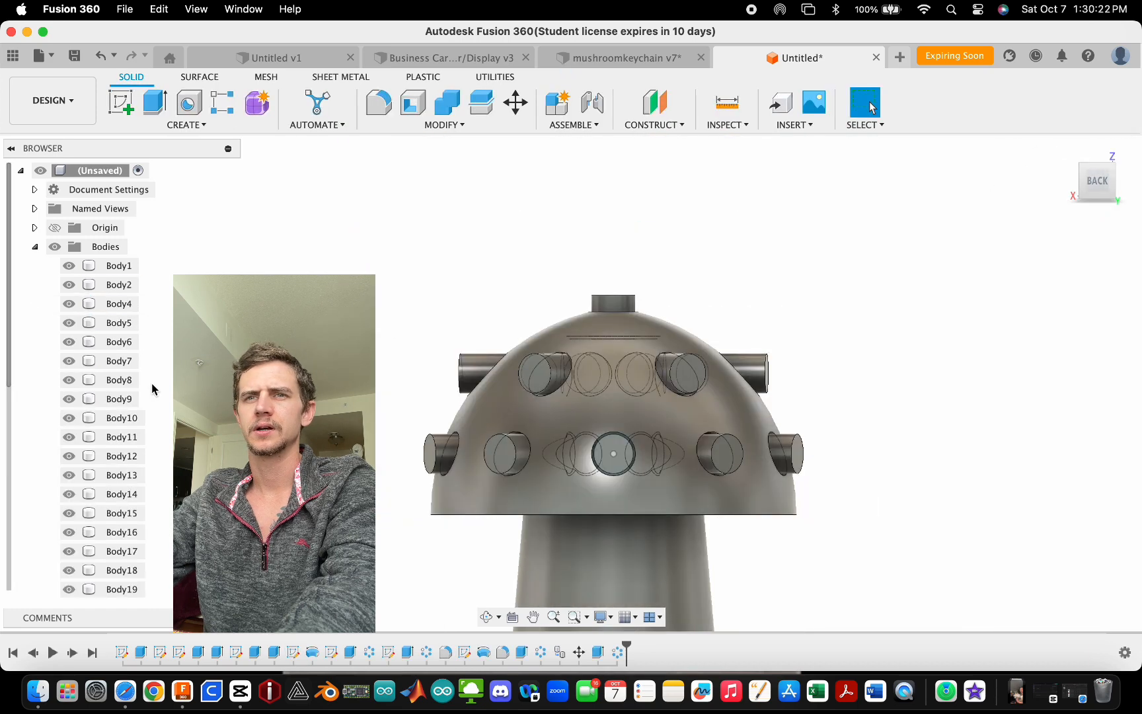
- Collapse the bodies list and make the cap profile sketch visible
click(35, 246)
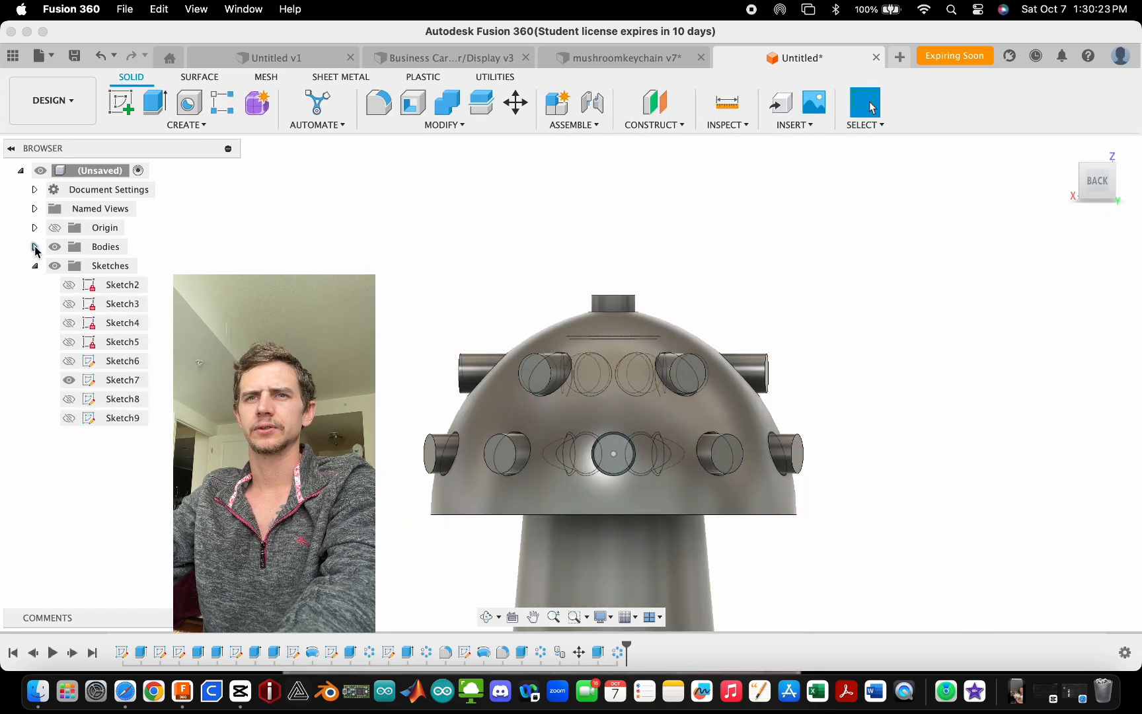
click(70, 361)
key(e)
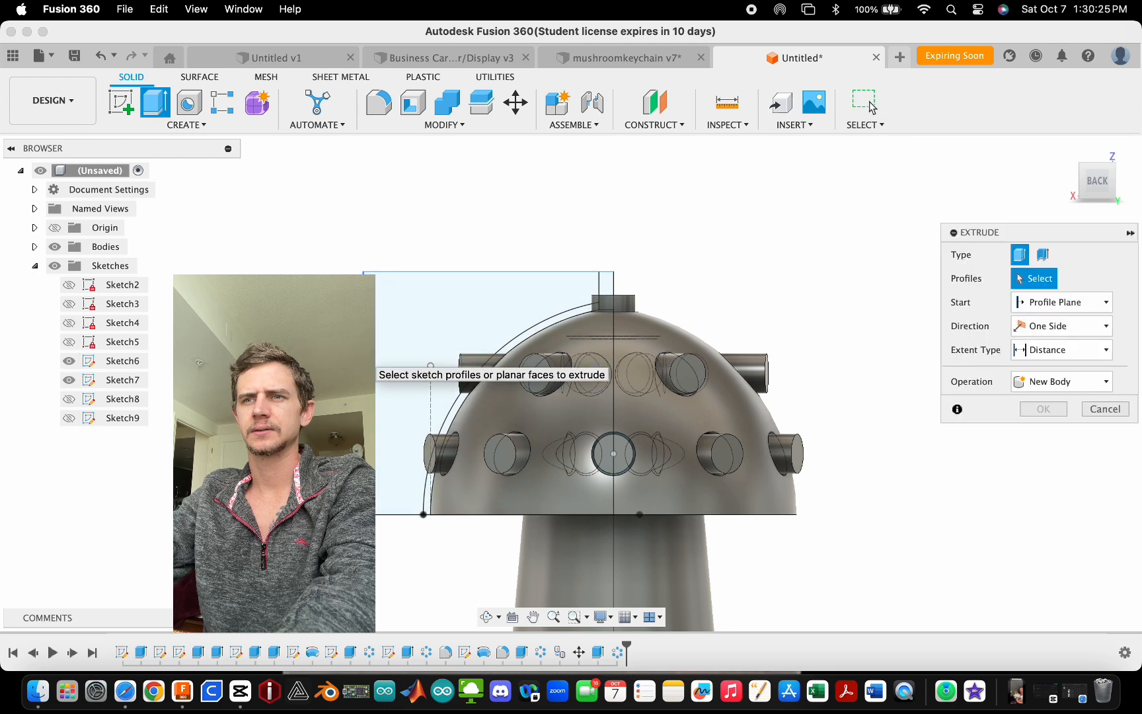
scroll(395, 464, up, 3)
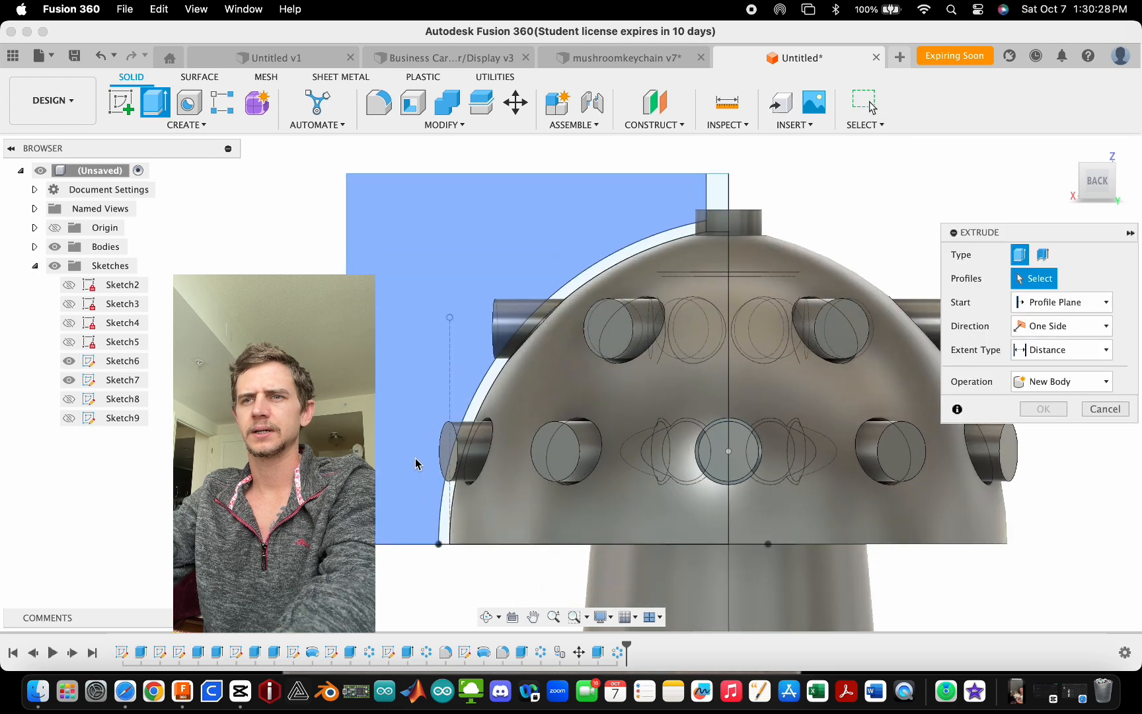
key(Escape)
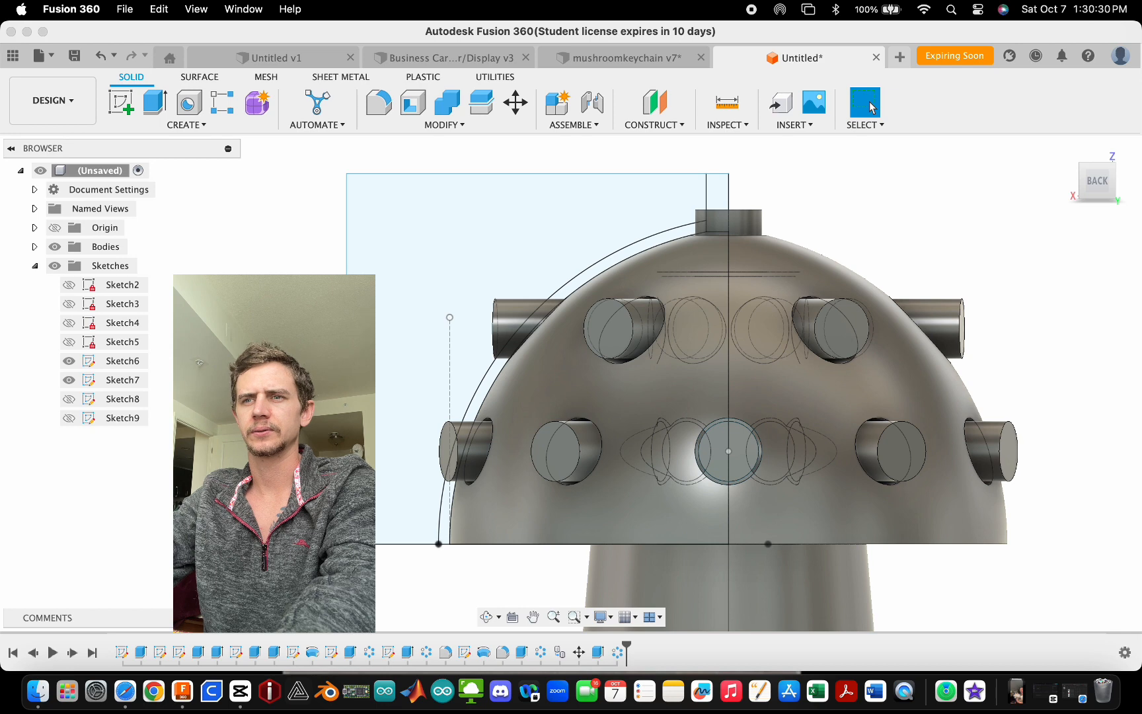
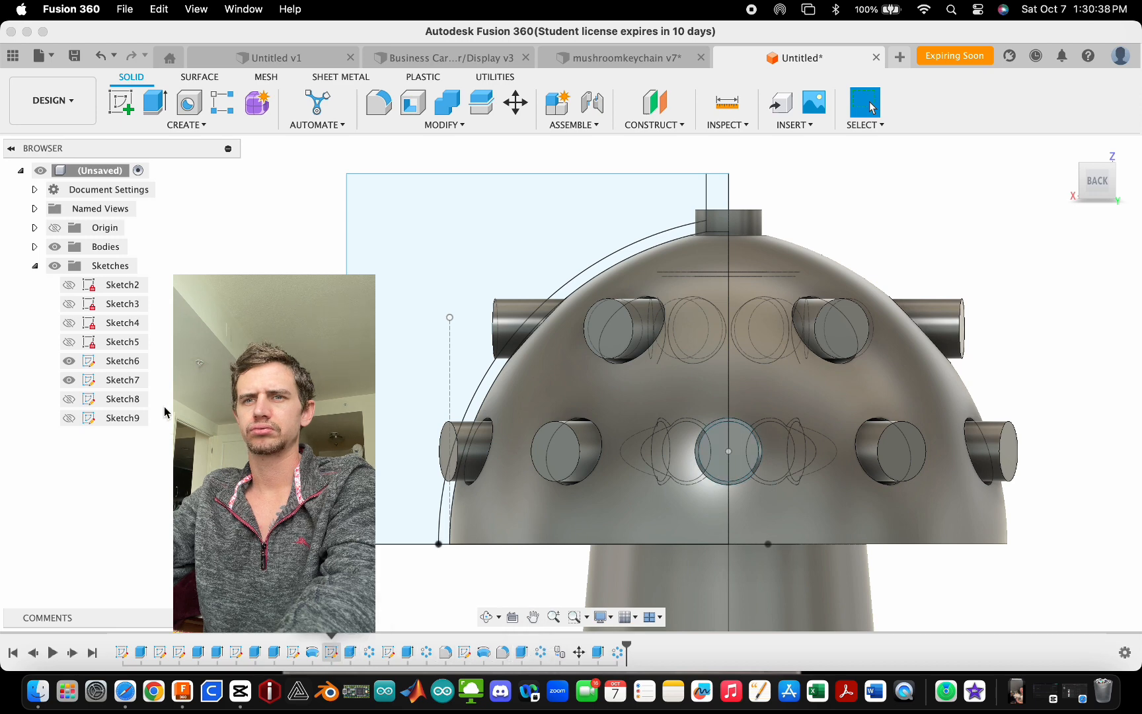
- Edit the cap profile sketch and offset the cap arc by 1.00 mm
double_click(119, 370)
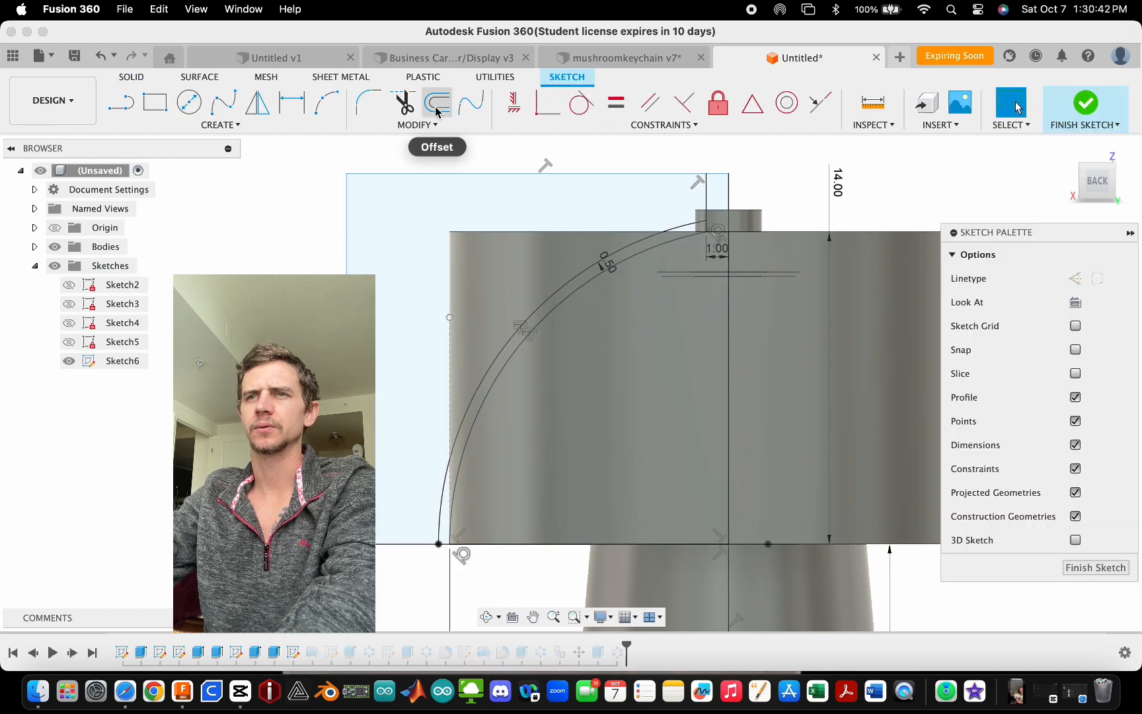
click(437, 102)
click(673, 236)
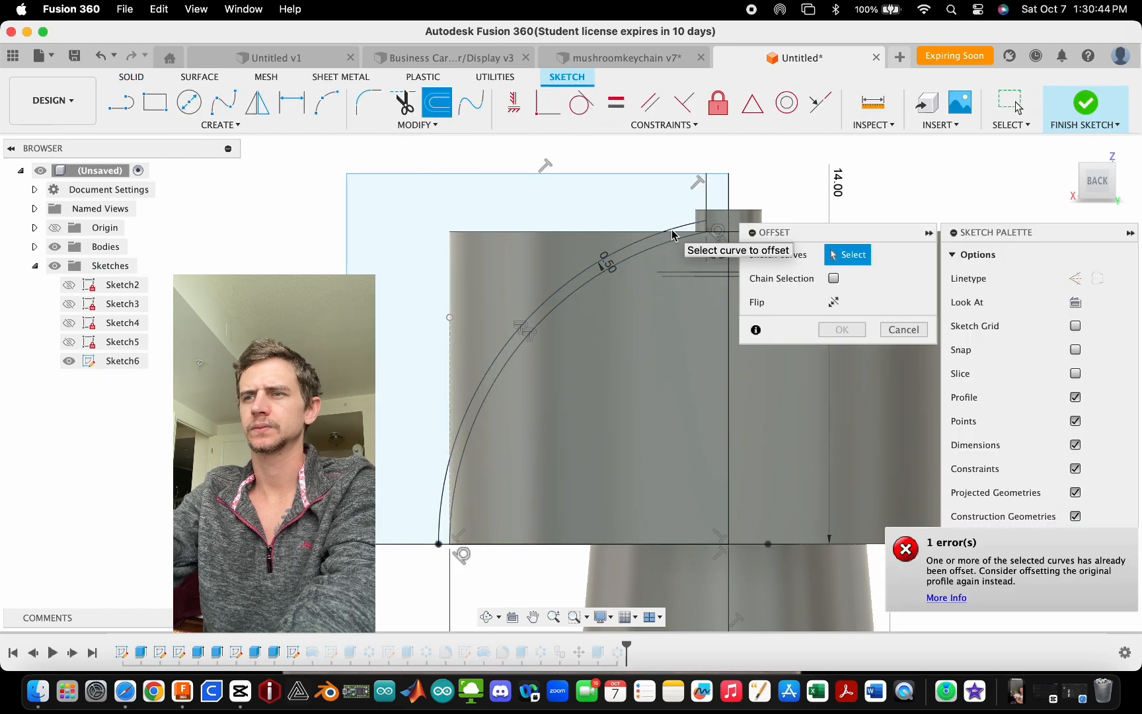
click(678, 248)
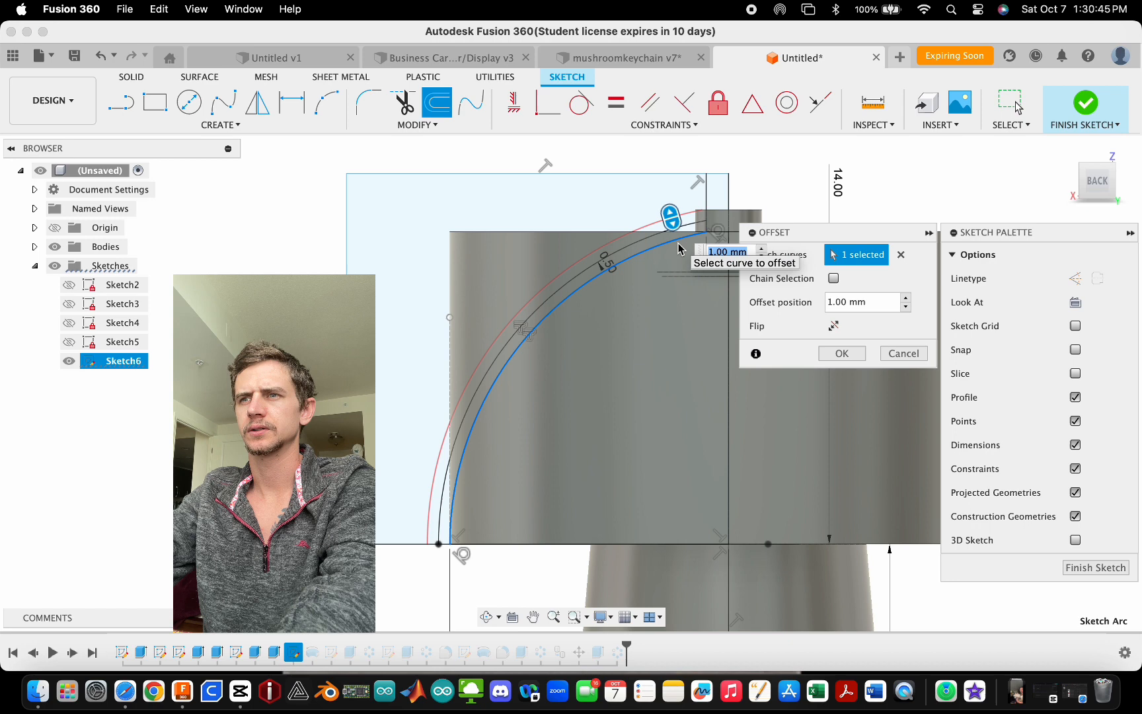
click(841, 353)
- Draw a short line closing the top end of the offset arcs at the stem, then finish the sketch
key(l)
scroll(699, 228, up, 5)
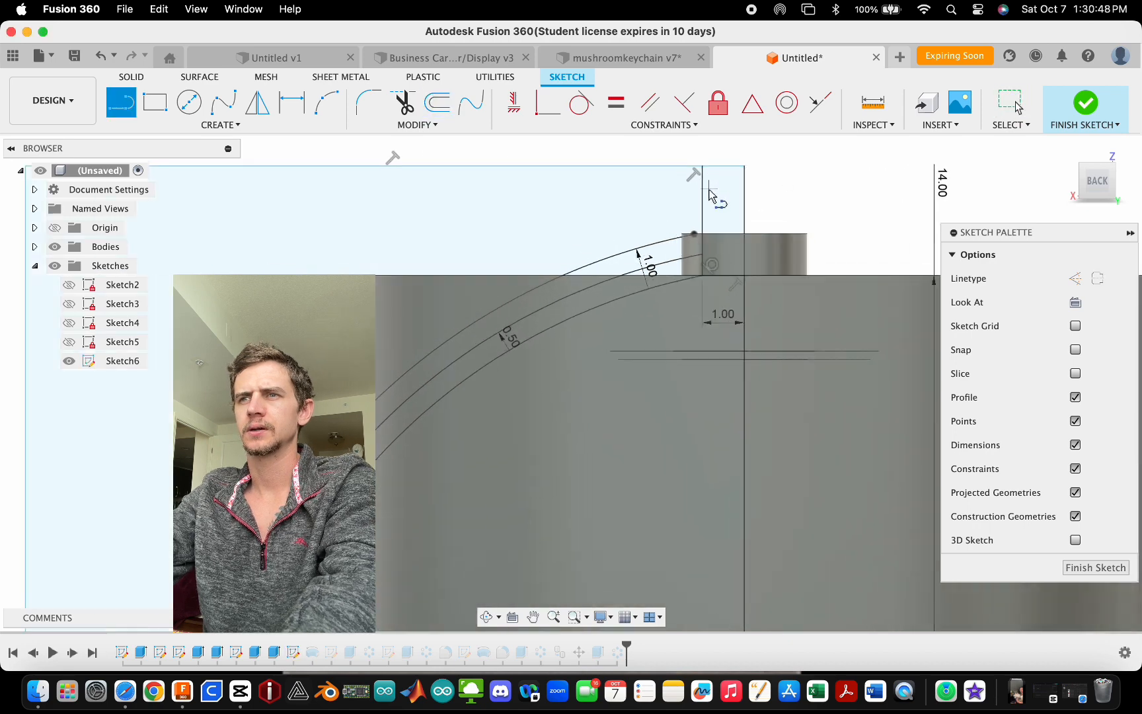
scroll(699, 228, up, 1)
click(672, 306)
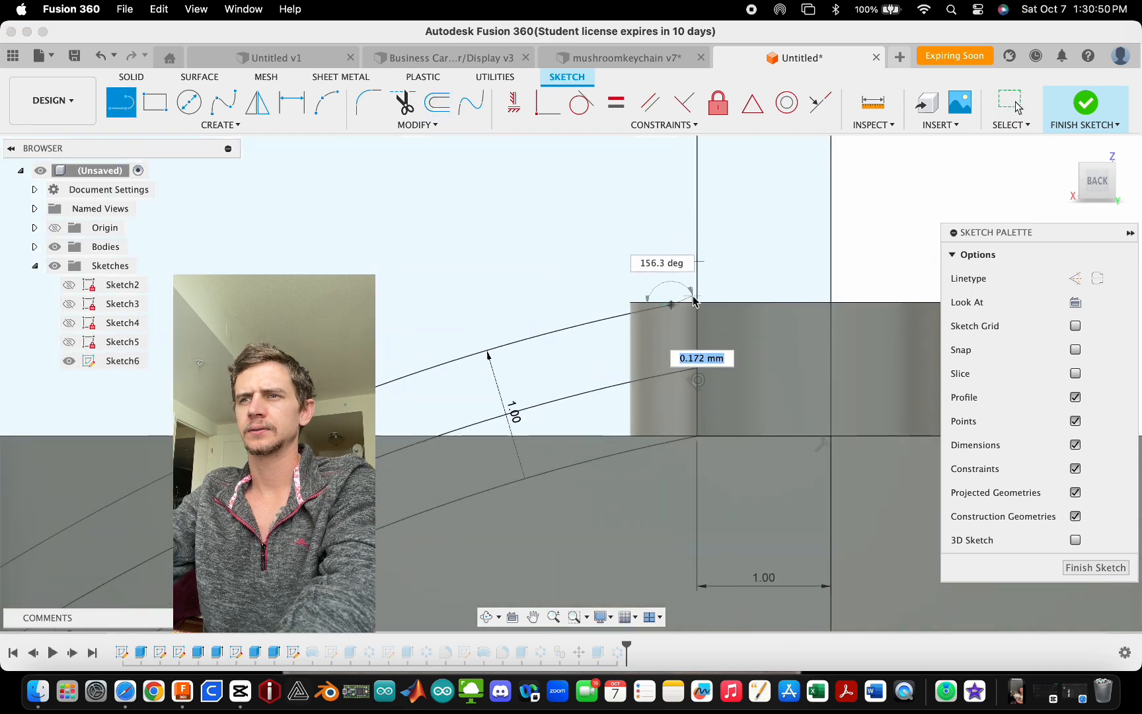
click(696, 302)
key(Escape)
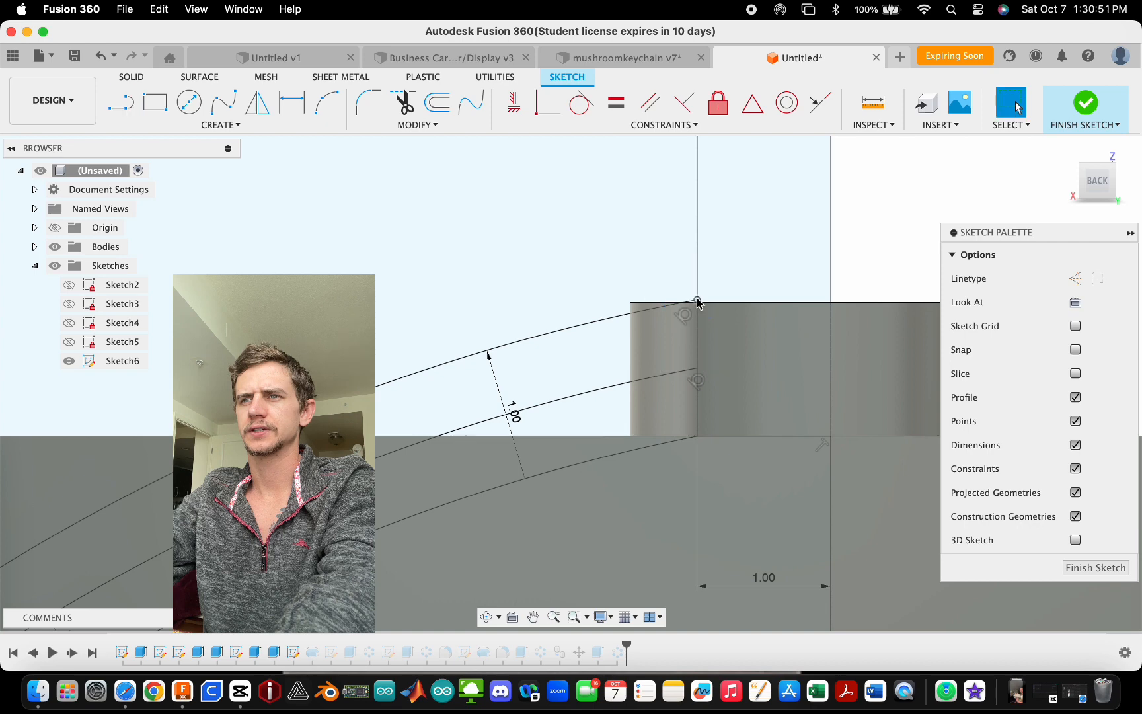
click(1067, 104)
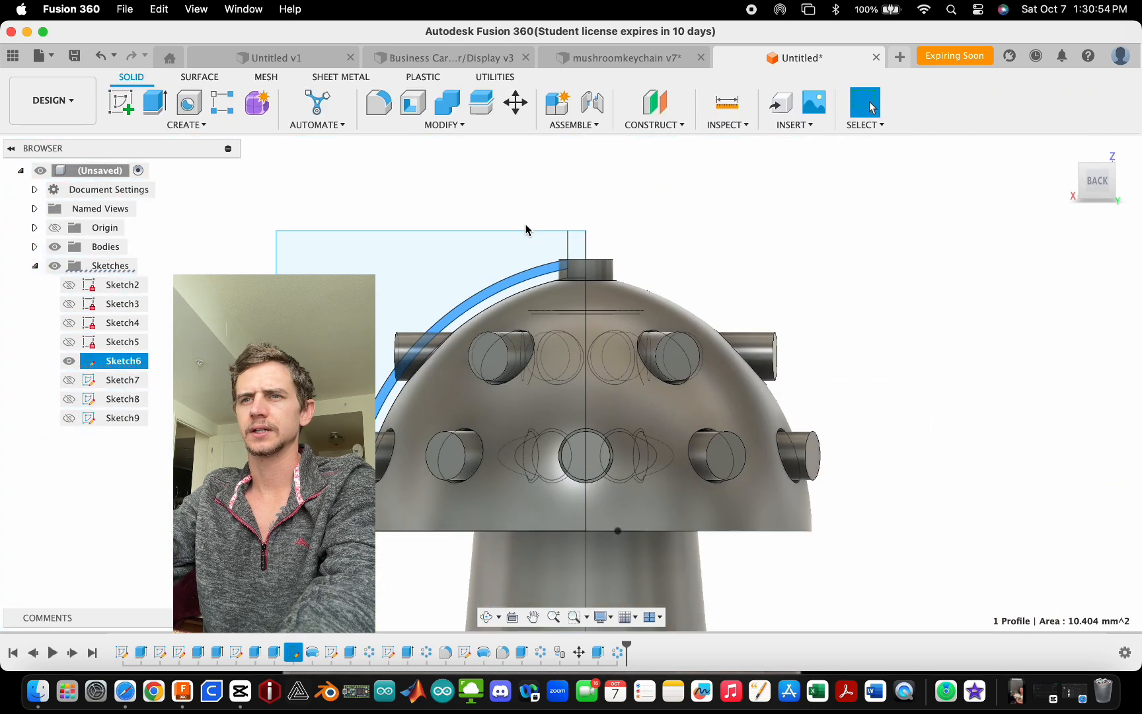
click(193, 124)
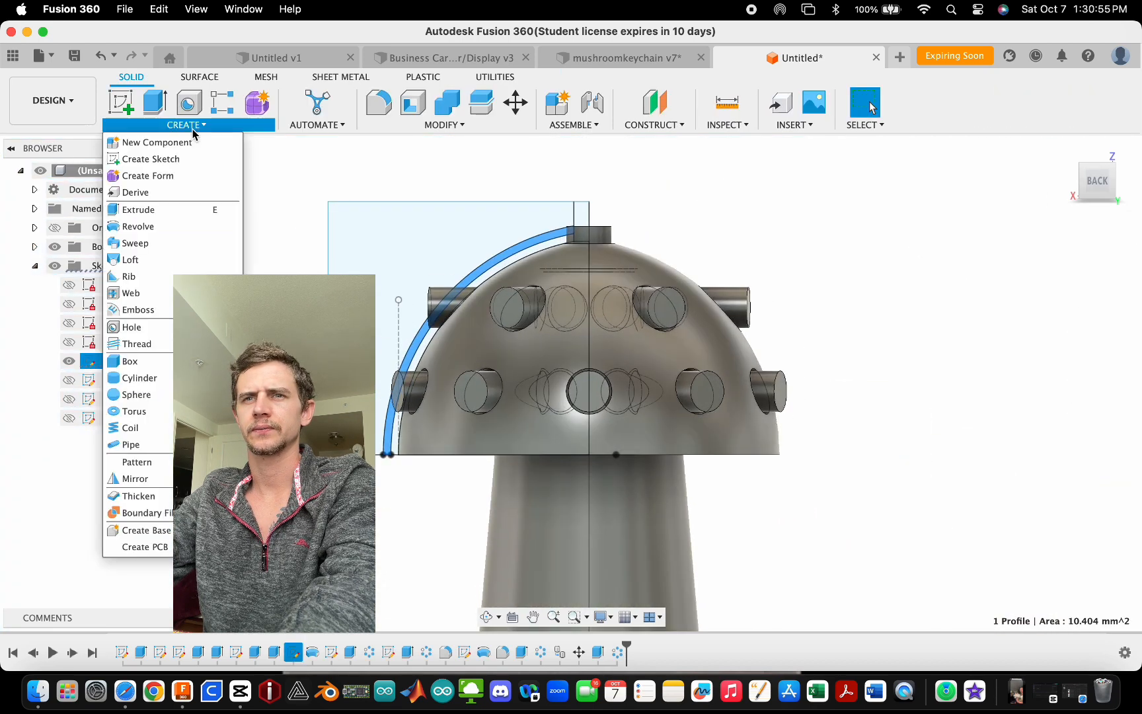
click(159, 227)
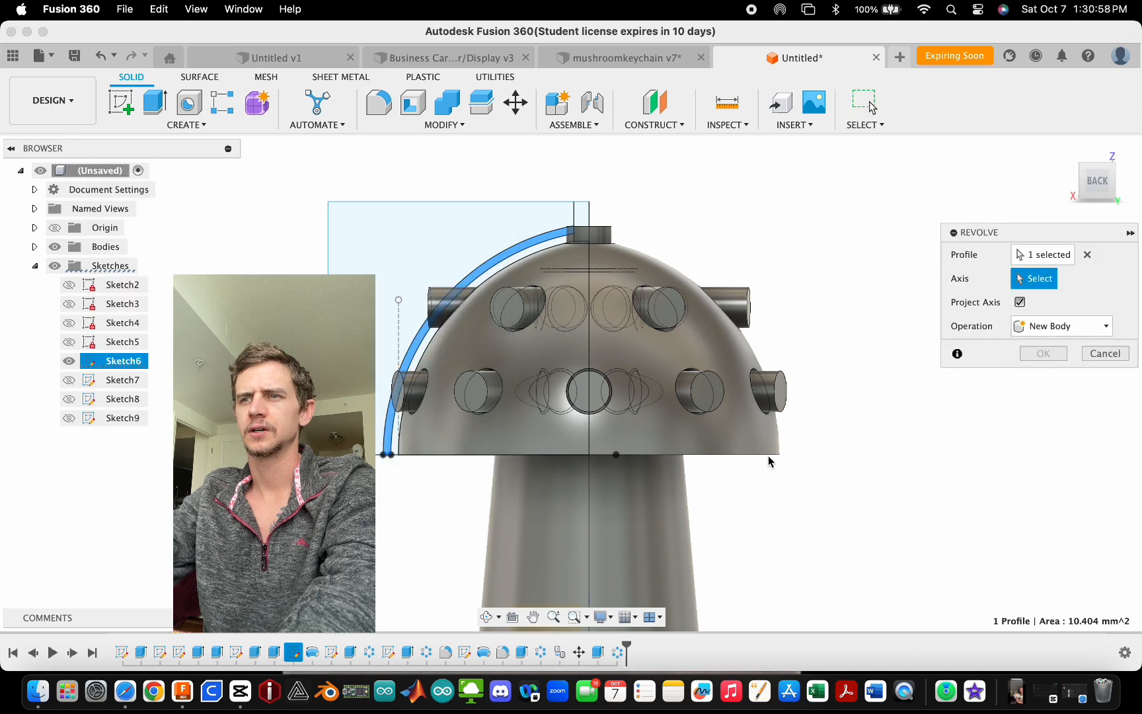
shift+middle_drag(770, 460, 745, 496)
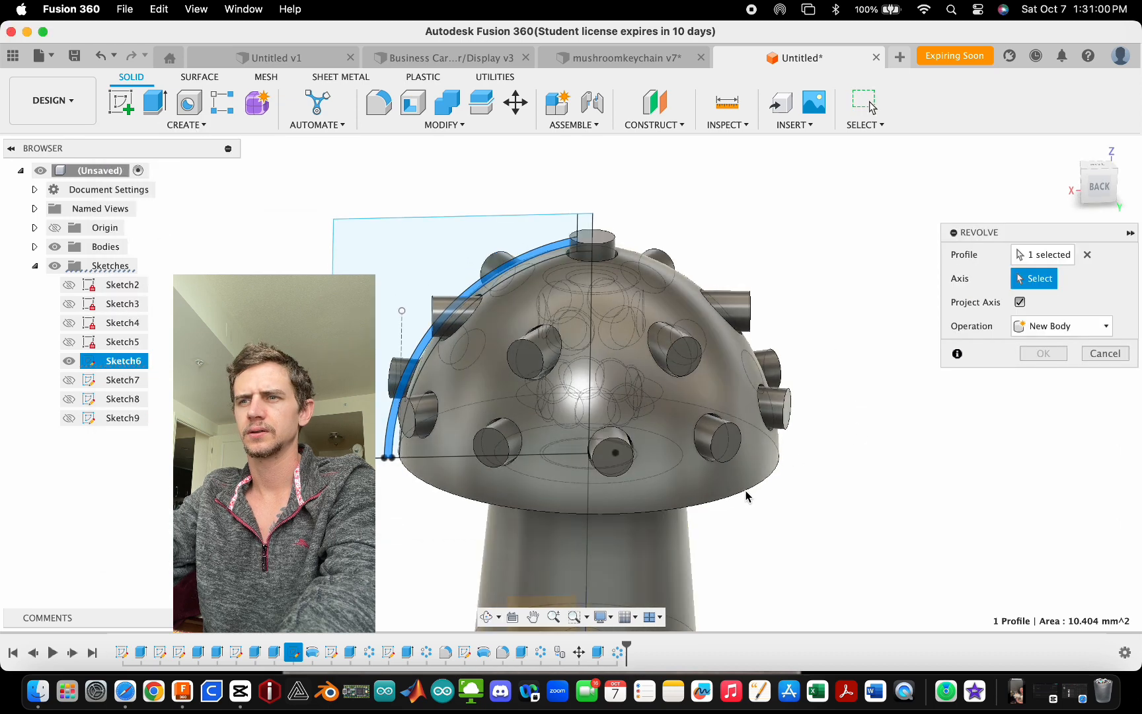
scroll(596, 463, down, 4)
scroll(595, 462, up, 3)
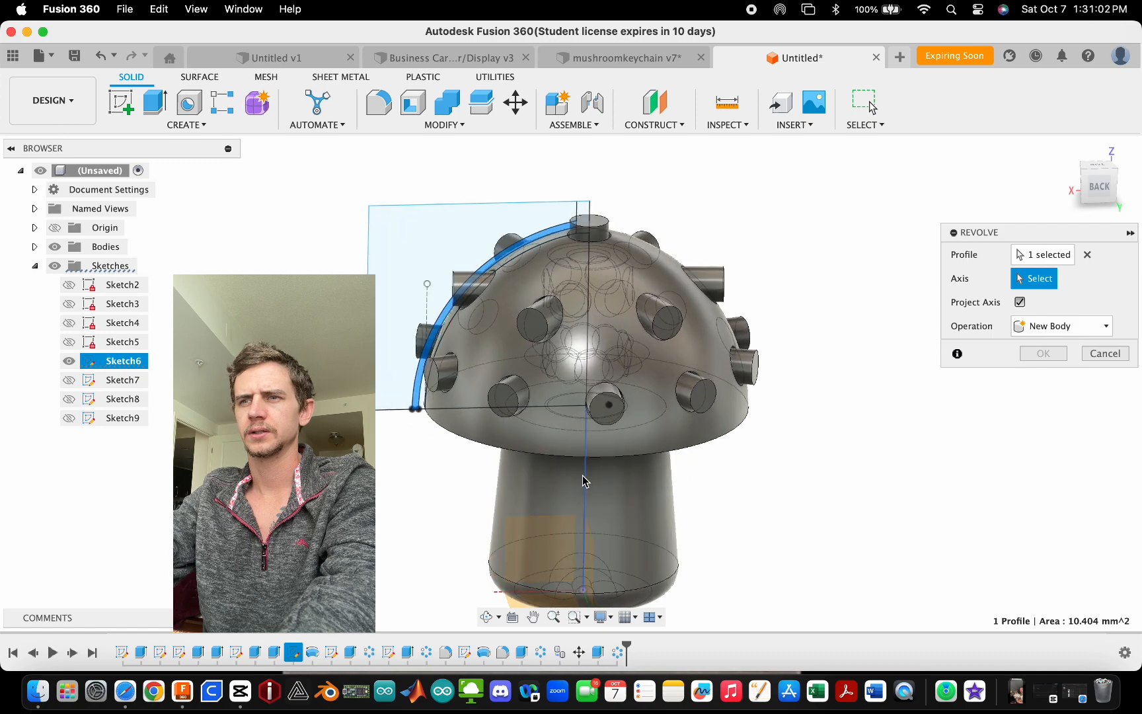
click(583, 481)
mouse_move(864, 348)
shift+middle_down()
mouse_move(806, 321)
mouse_move(849, 339)
shift+middle_up()
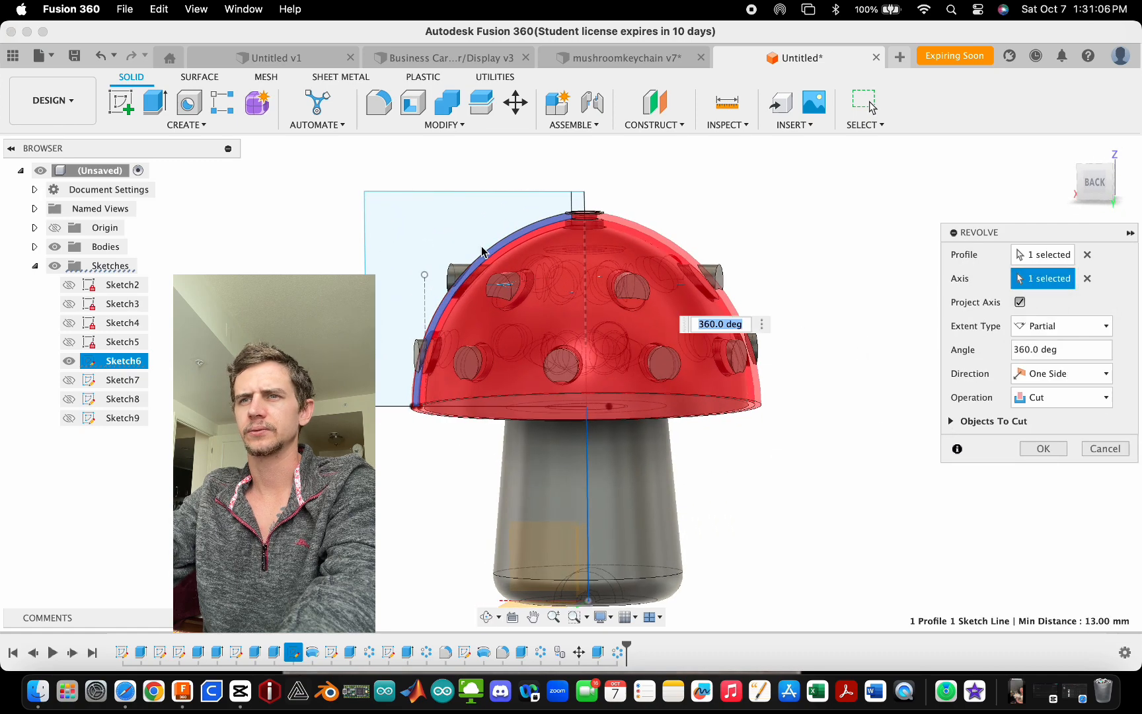
shift+middle_drag(481, 252, 501, 251)
click(1016, 256)
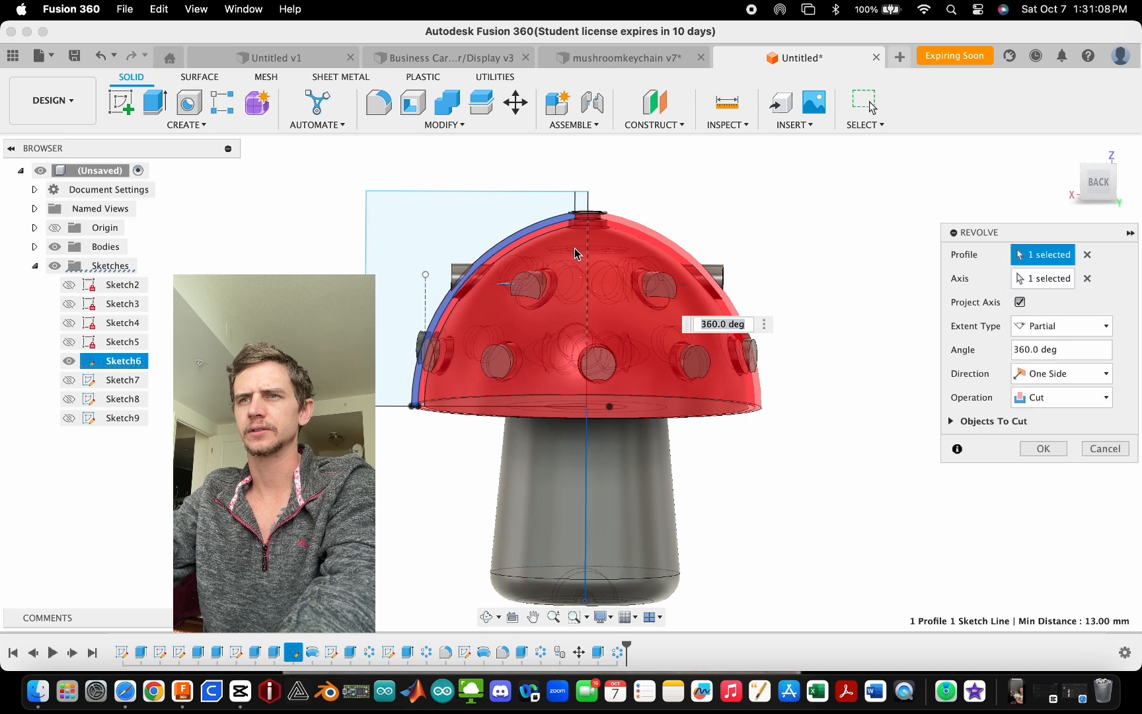
click(431, 212)
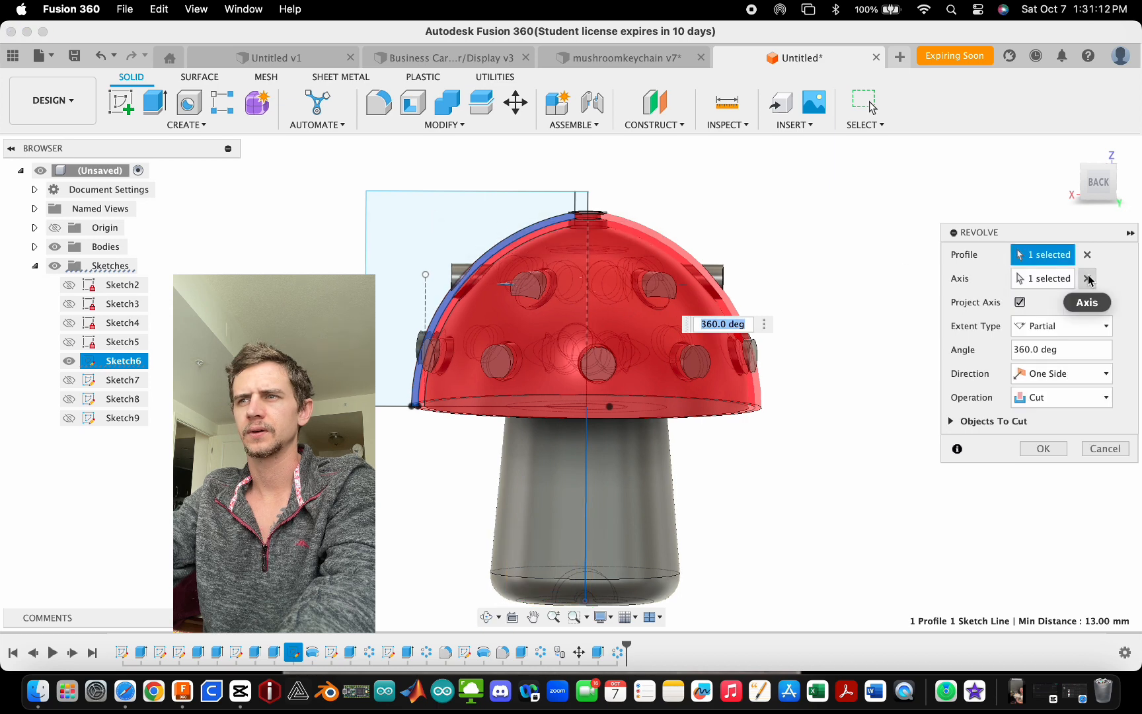
click(1087, 255)
click(449, 239)
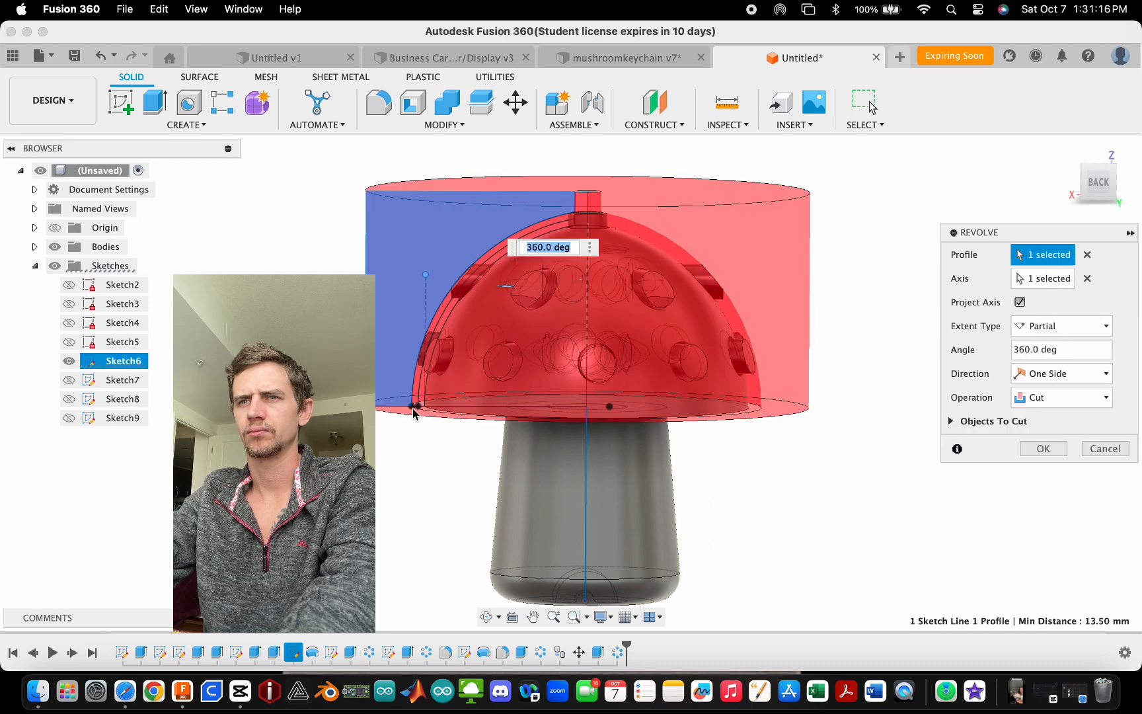
click(1087, 278)
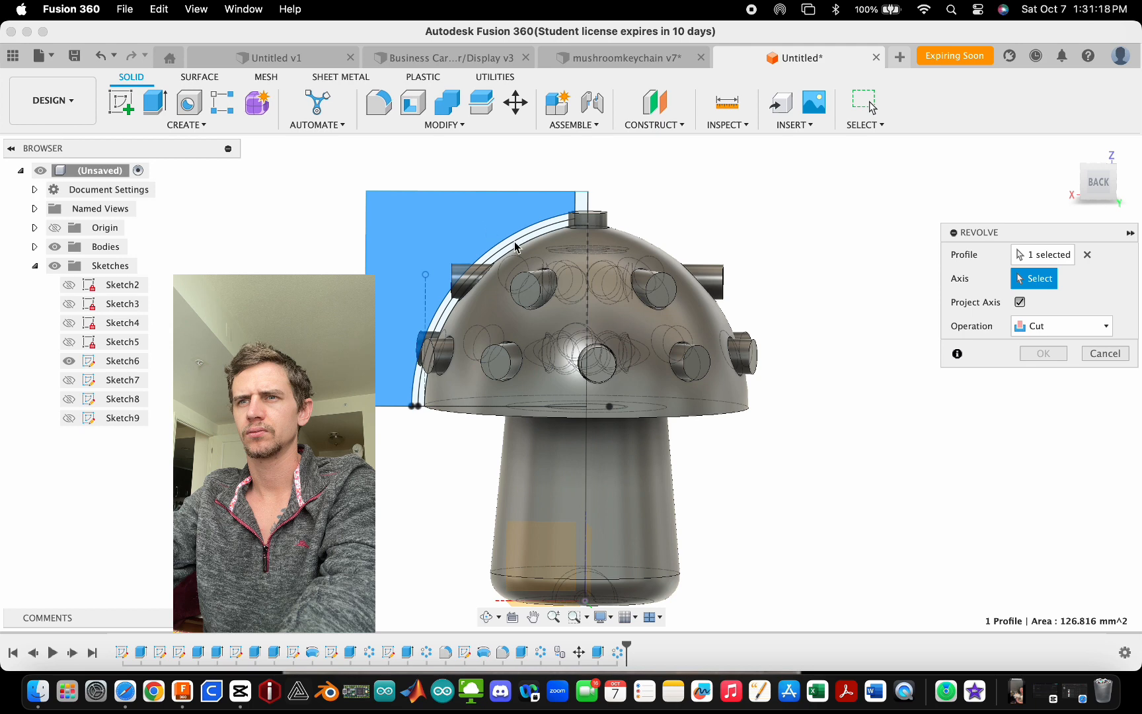
key(Escape)
- Try to revolve-cut the two offset cap bands around the stem axis
scroll(484, 232, up, 3)
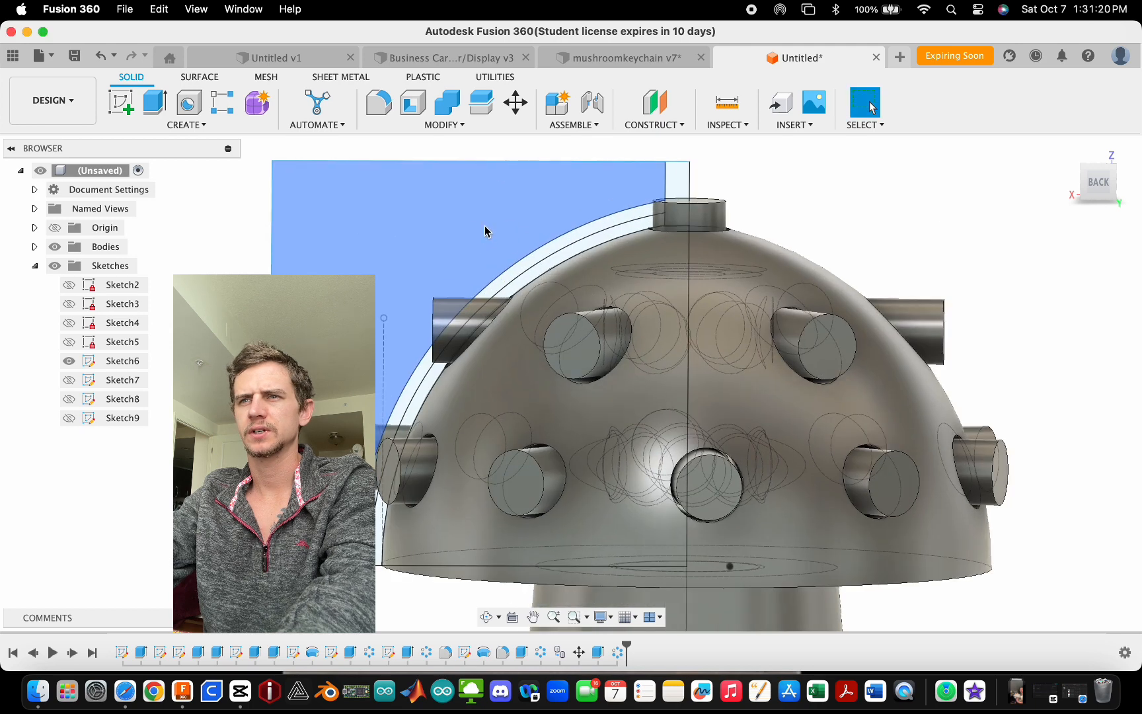
click(557, 249)
click(556, 249)
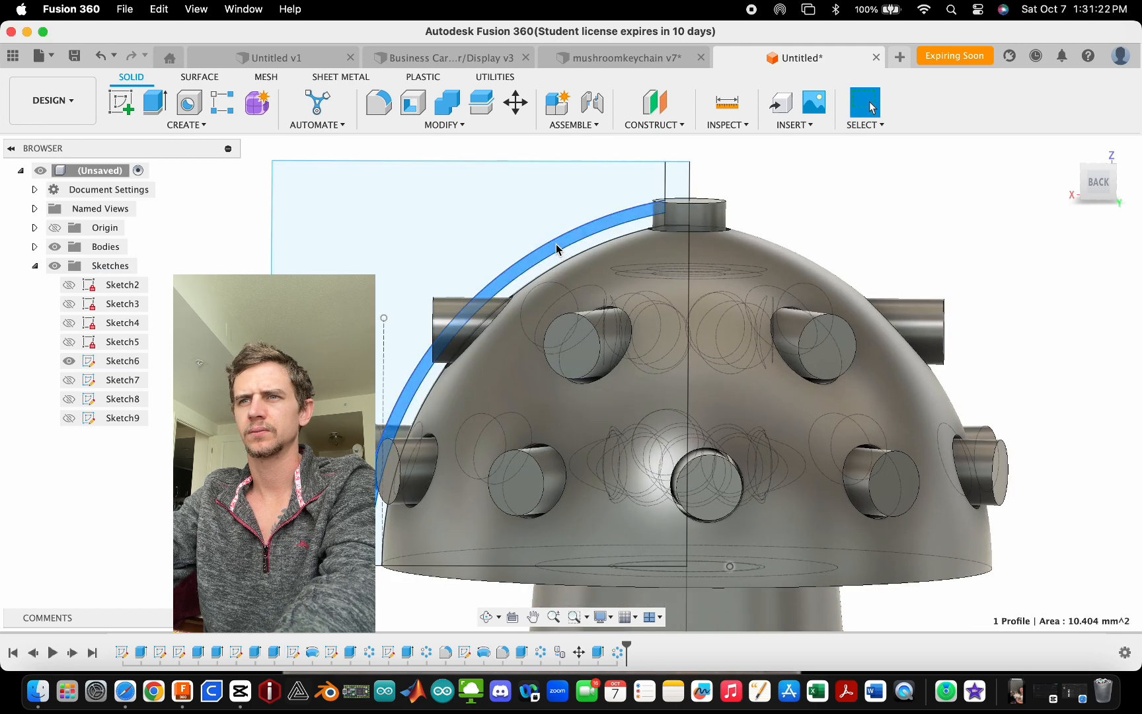
scroll(561, 248, up, 3)
click(186, 124)
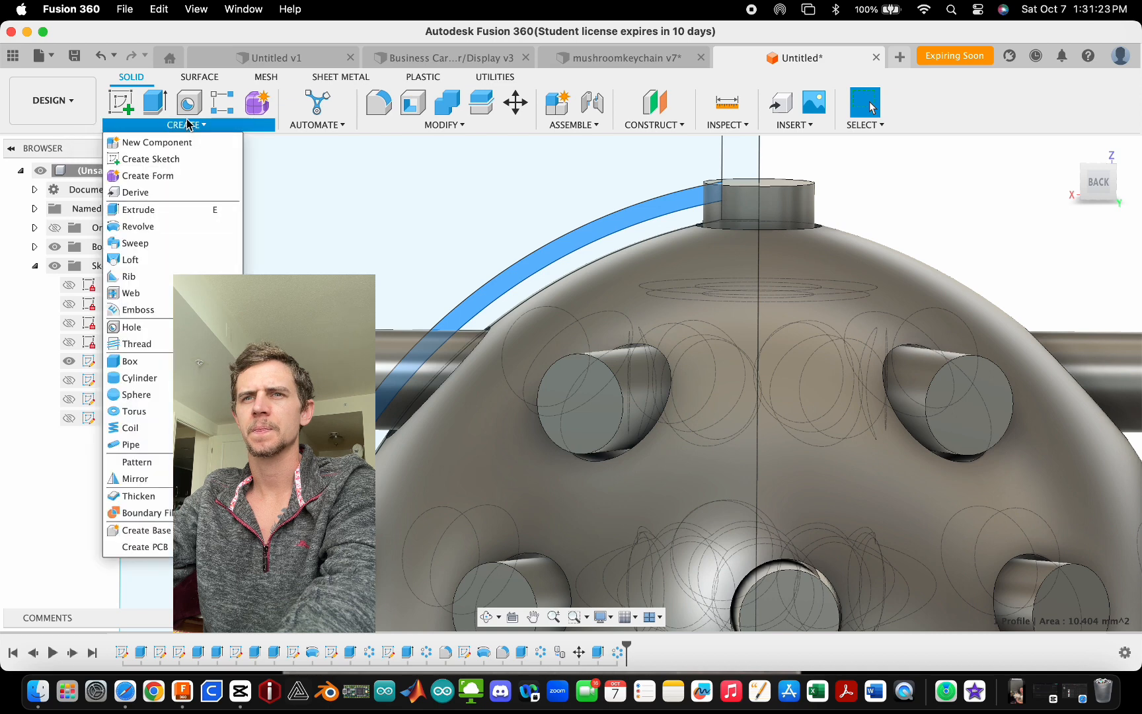
click(171, 226)
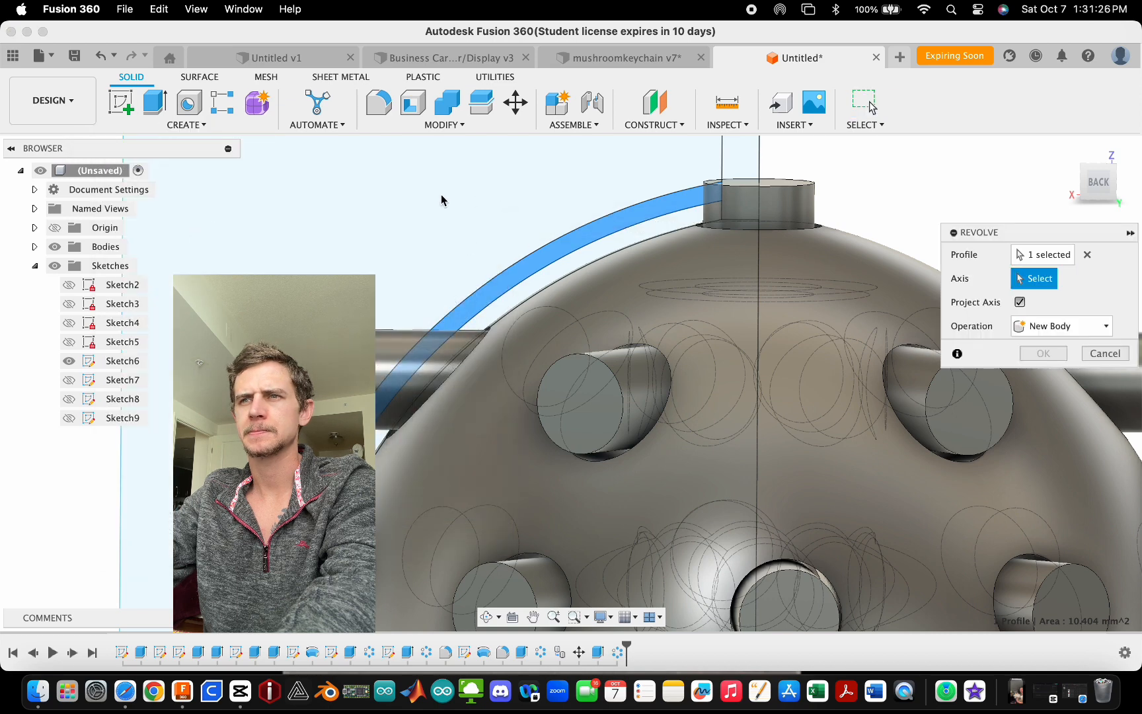
scroll(456, 225, down, 3)
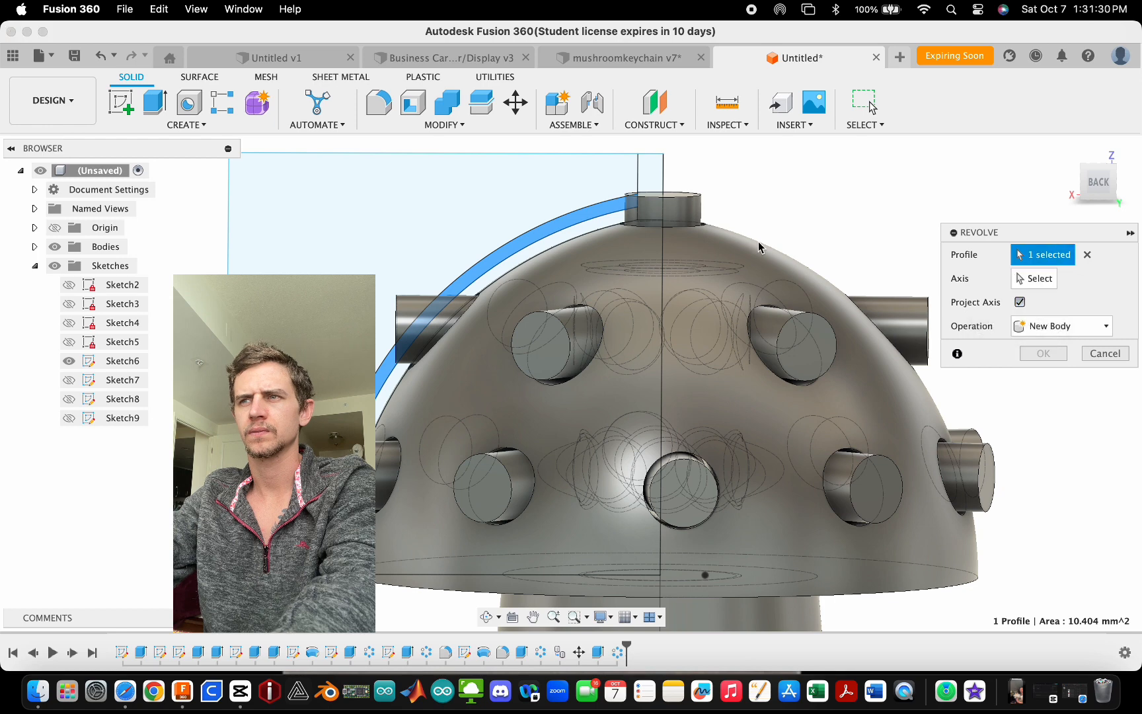
click(376, 220)
click(1051, 278)
scroll(581, 225, down, 3)
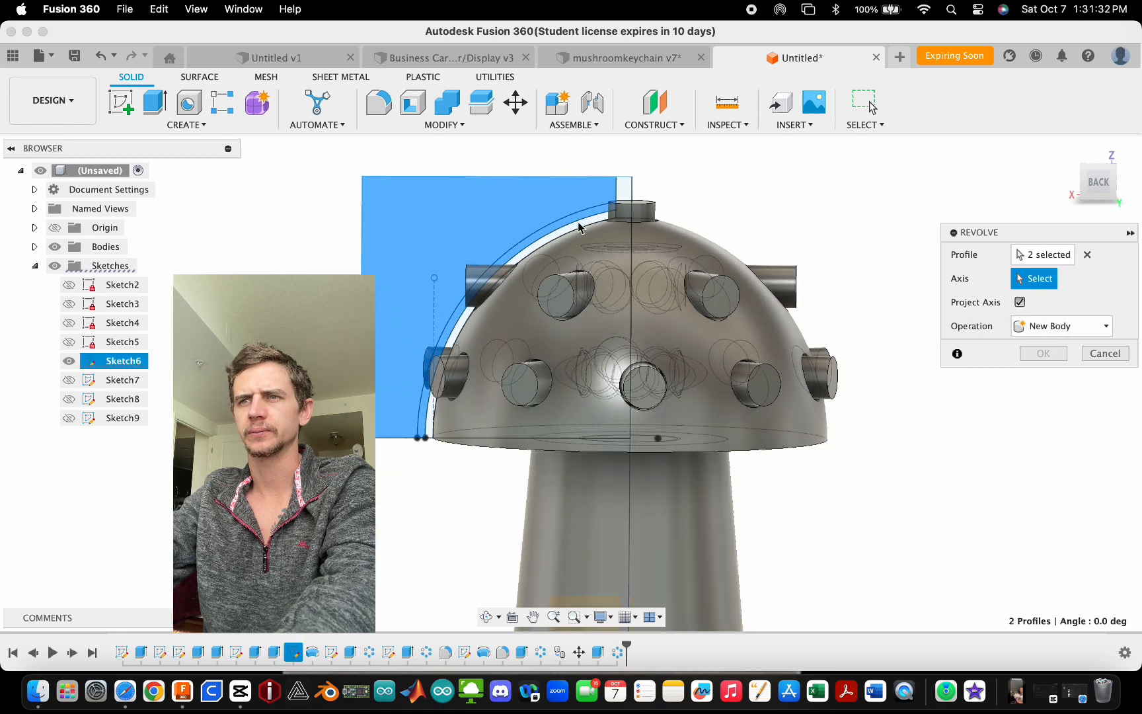
click(629, 499)
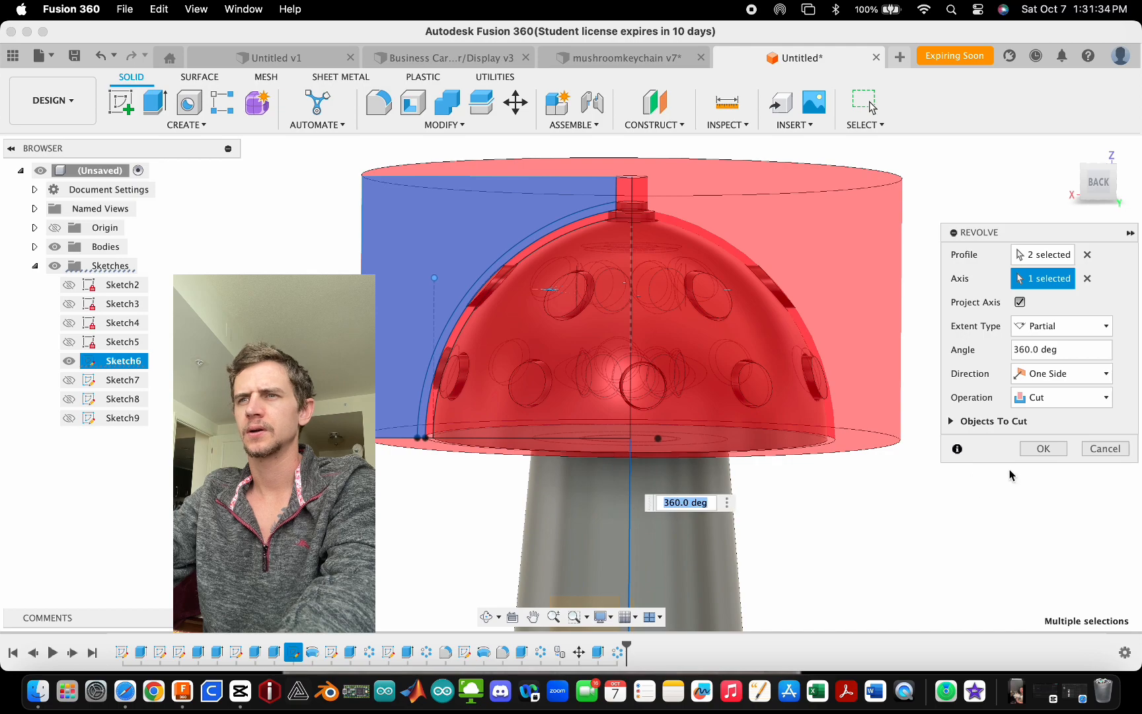
scroll(619, 196, up, 5)
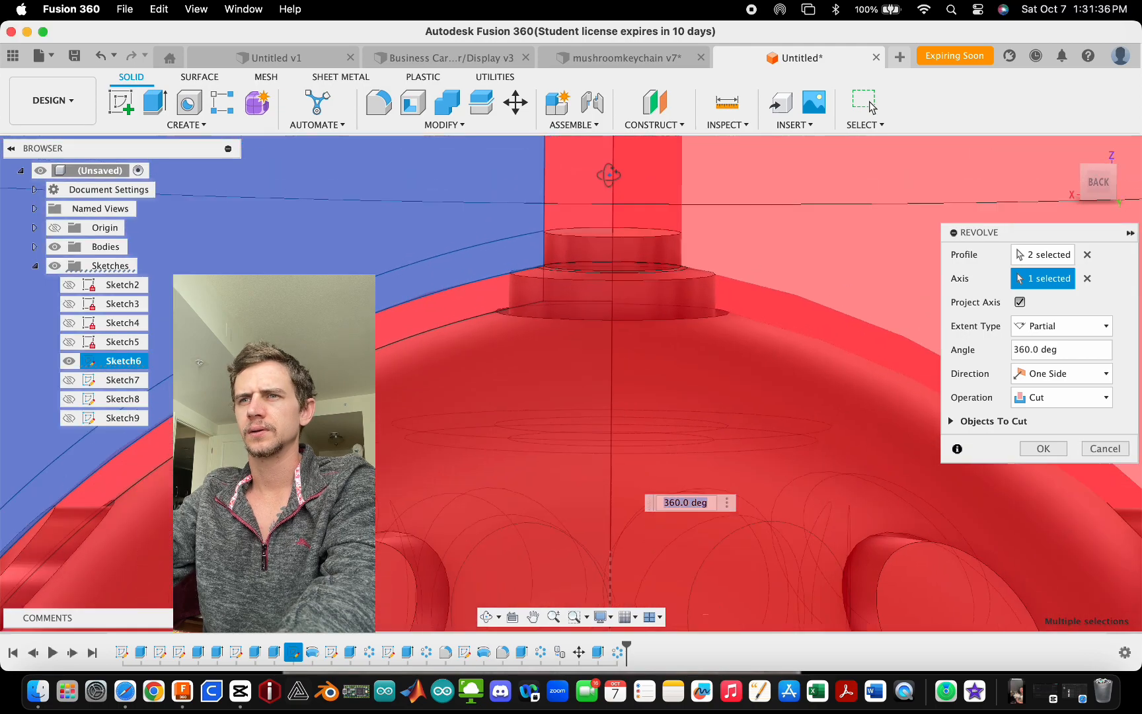
shift+middle_drag(620, 196, 612, 169)
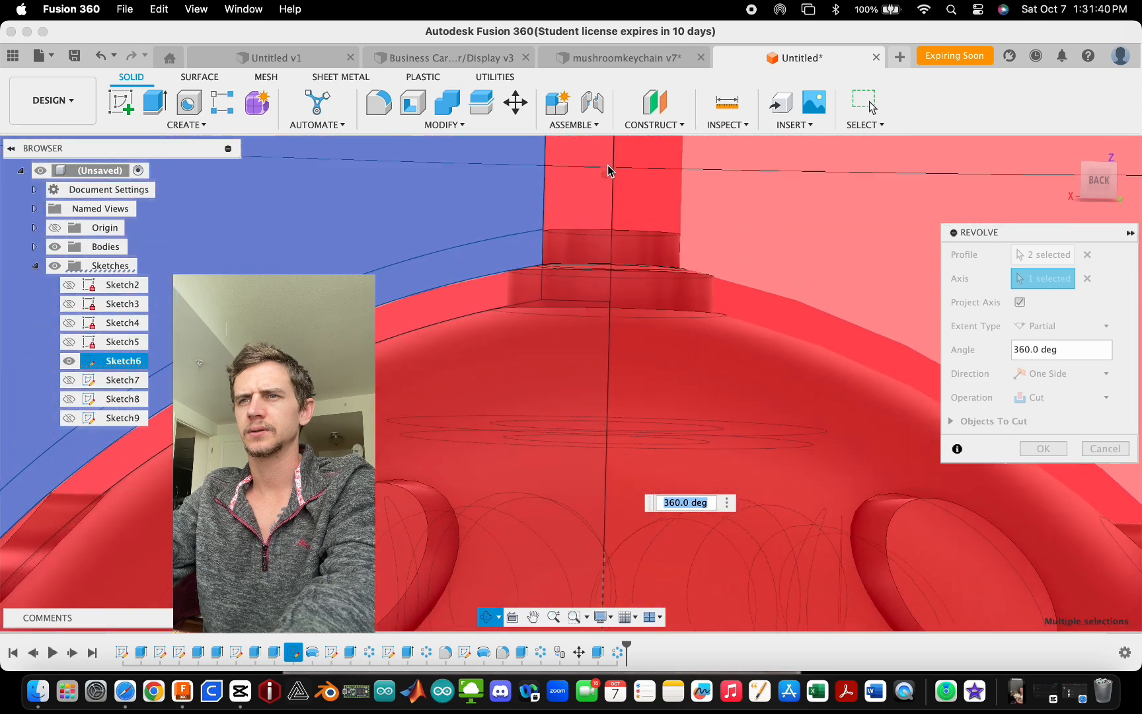
scroll(629, 327, down, 10)
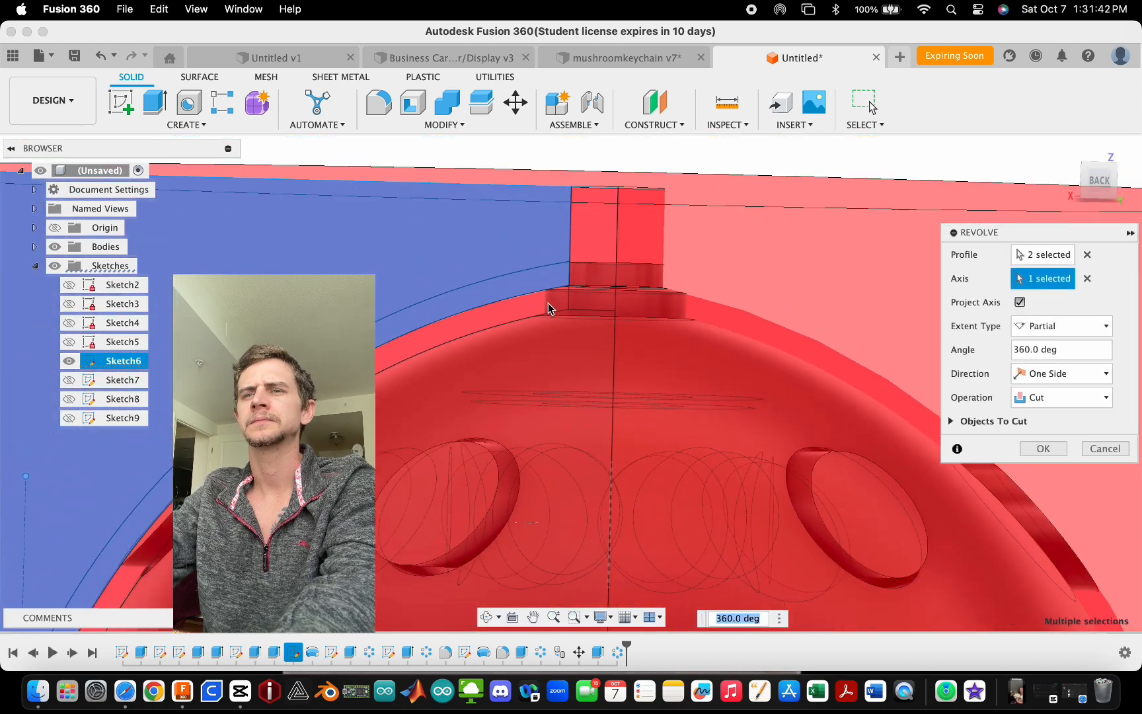
click(870, 105)
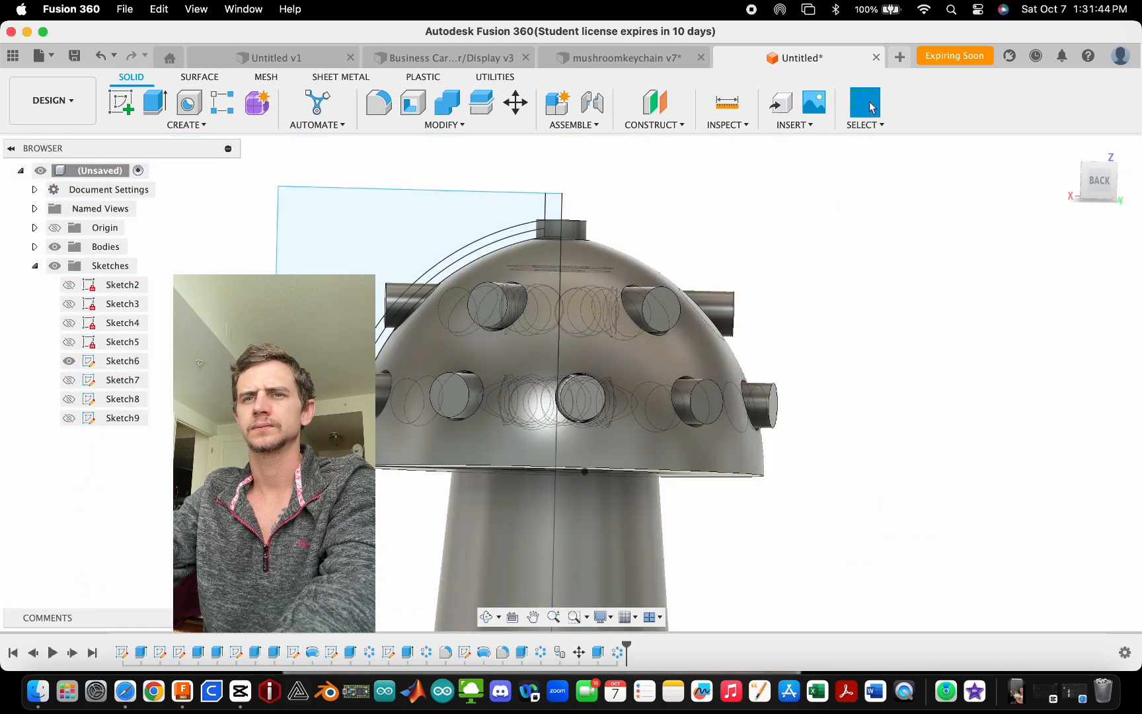
- Edit the cap profile sketch, set the horizontal dimension at the stem top to 1.50 mm, and finish the sketch
double_click(126, 361)
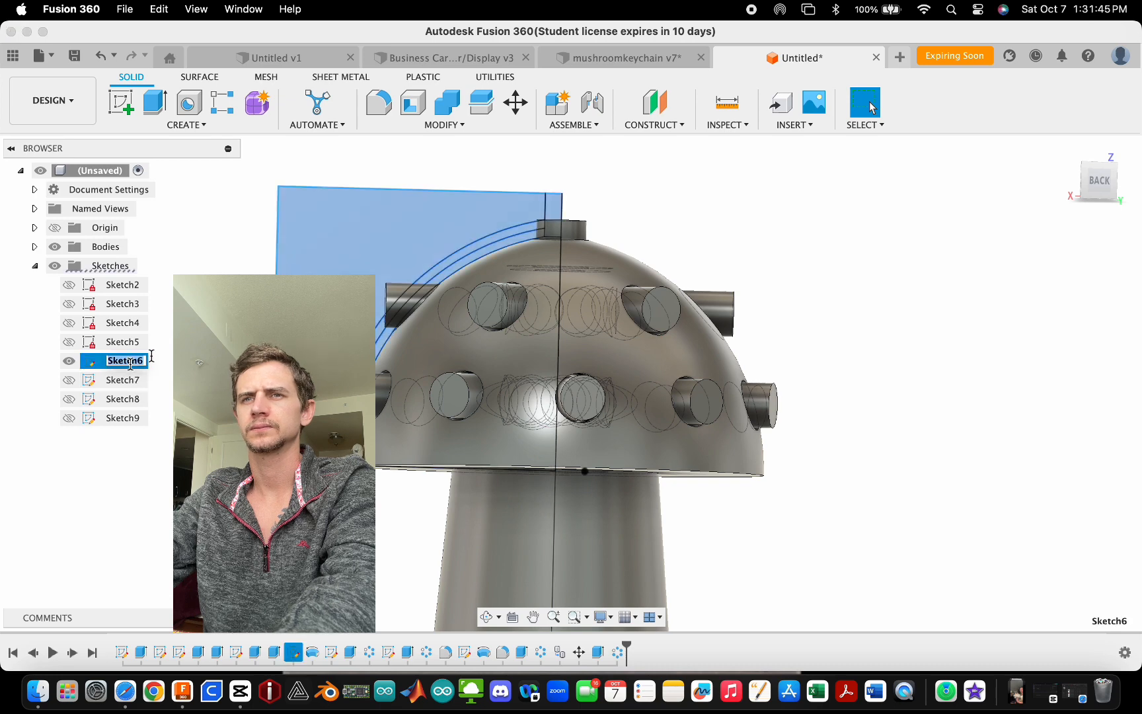
click(151, 356)
double_click(121, 363)
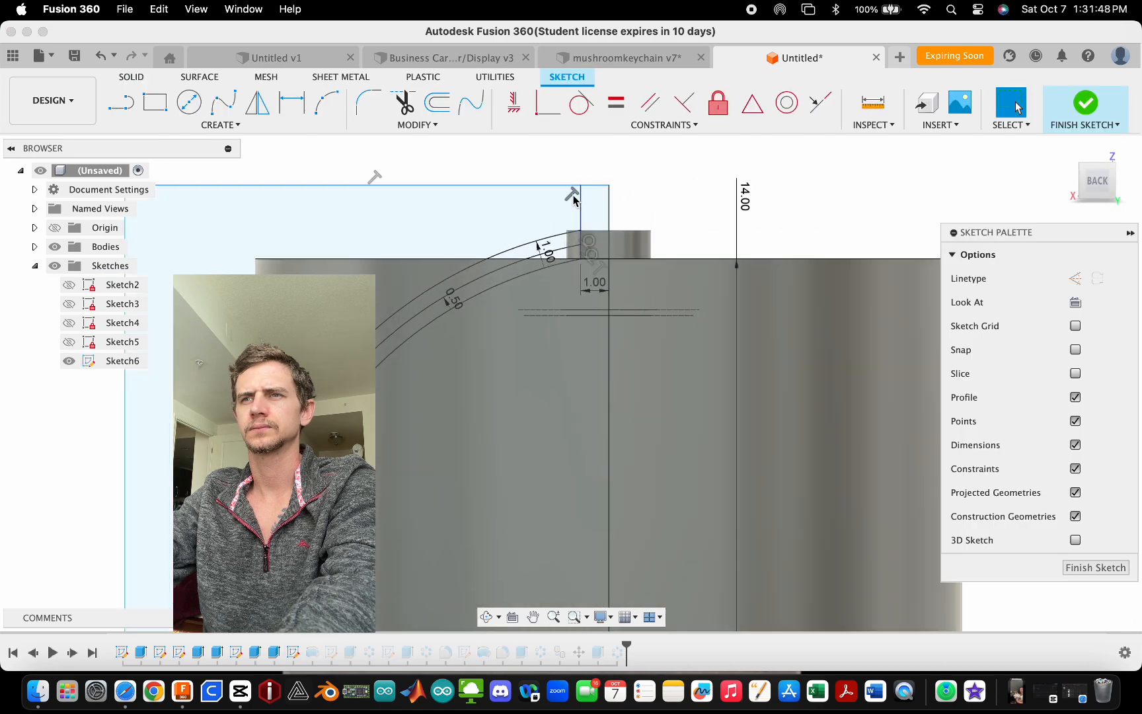
scroll(574, 198, up, 6)
double_click(653, 522)
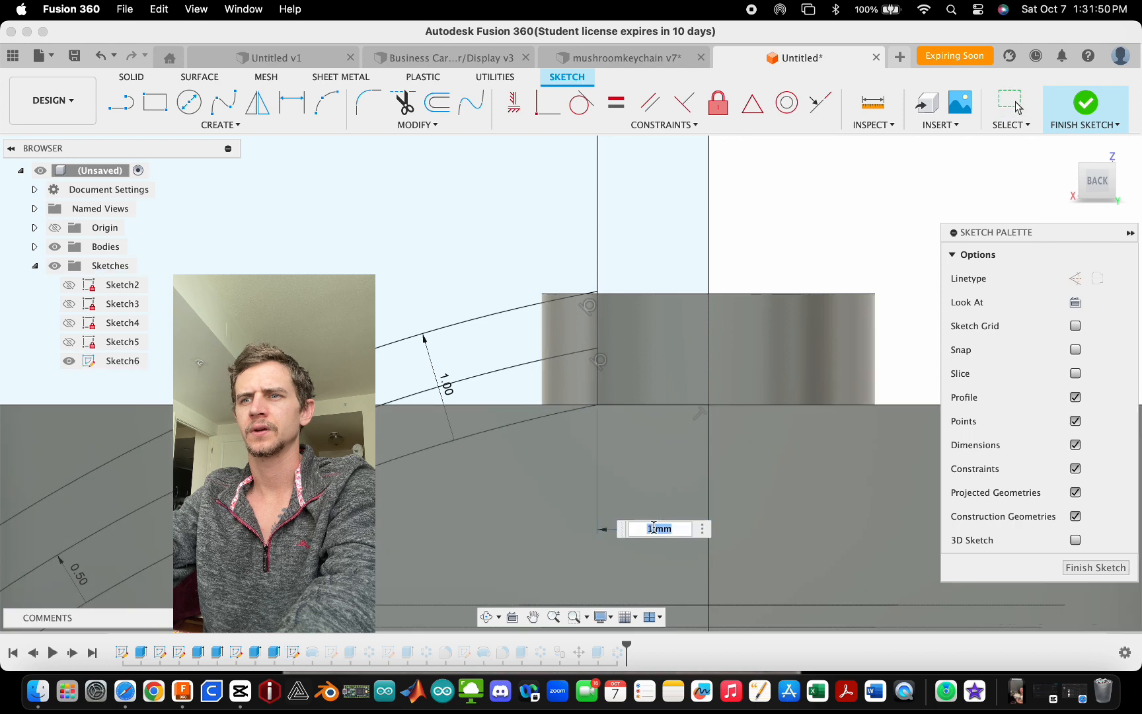
key(Return)
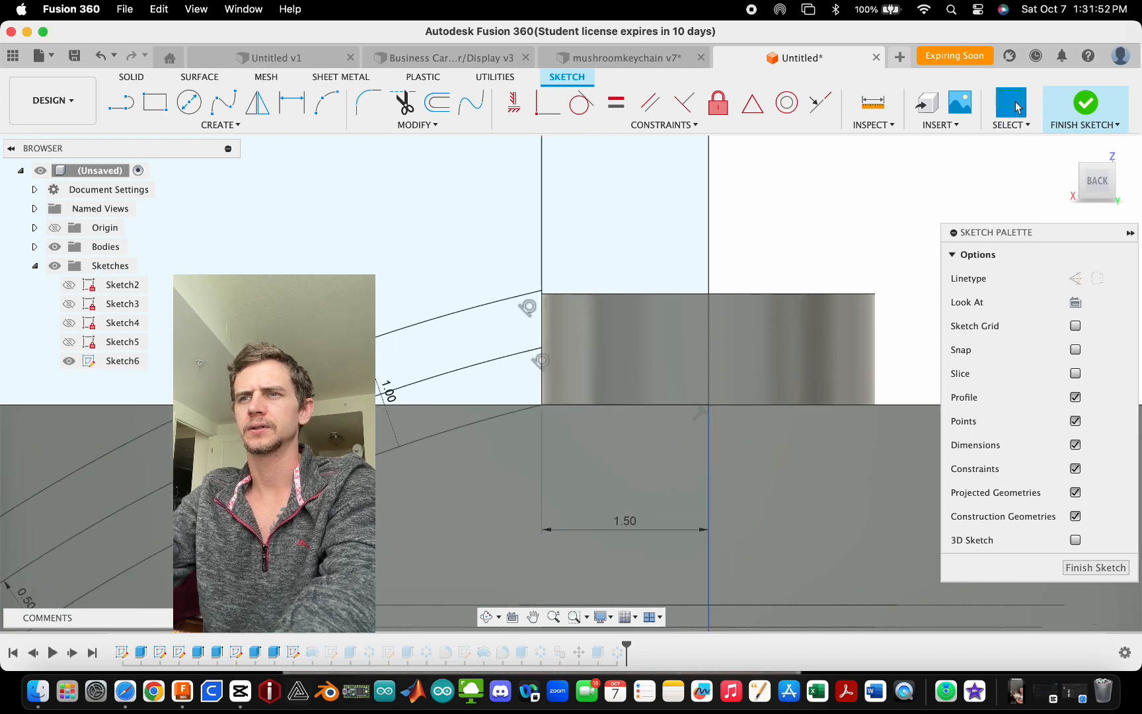
click(1092, 106)
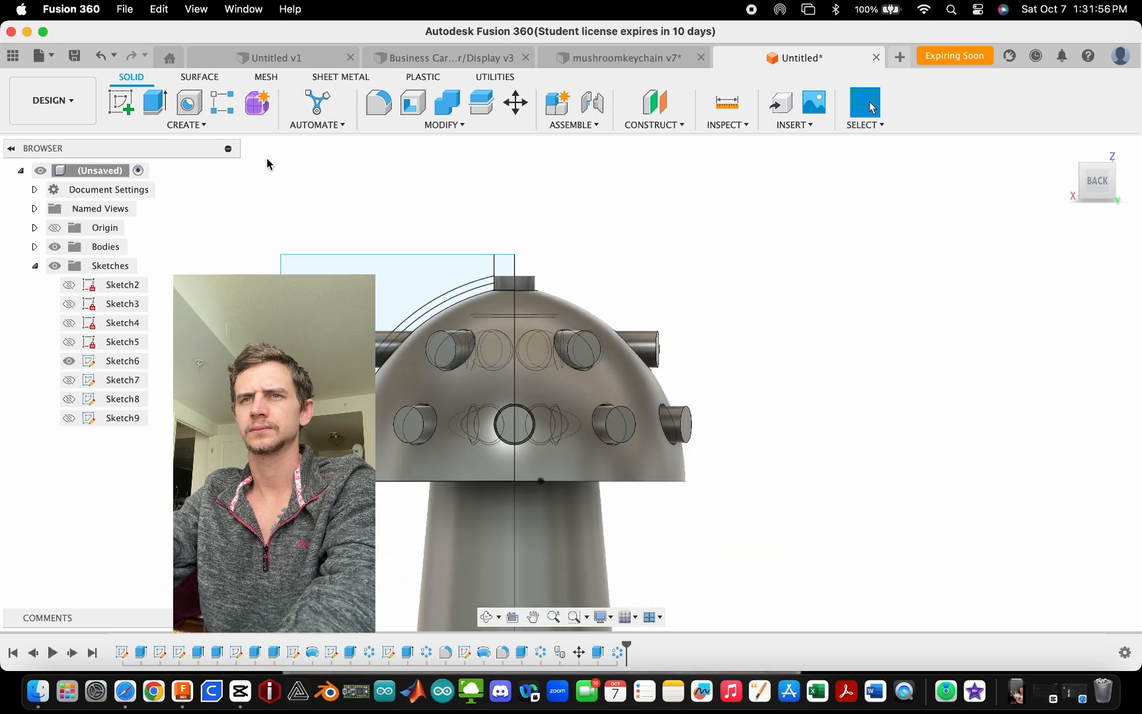
- Revolve-cut both offset band profiles a full 360 deg around the stem axis
click(186, 125)
click(136, 222)
click(341, 274)
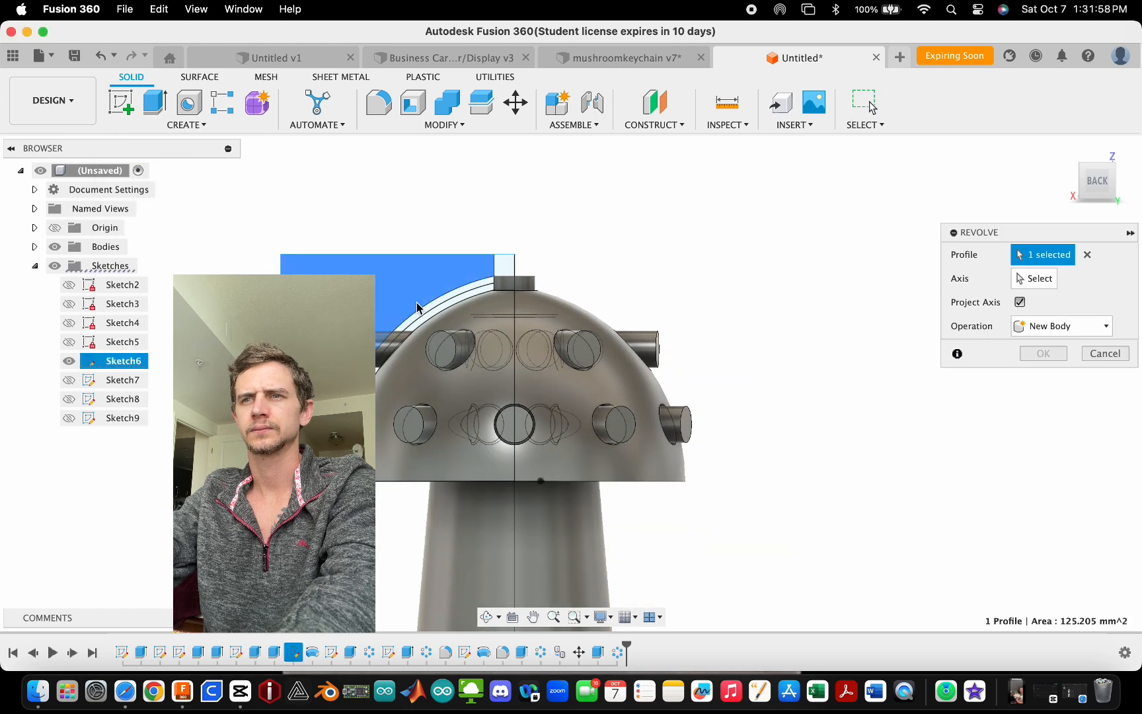
click(426, 311)
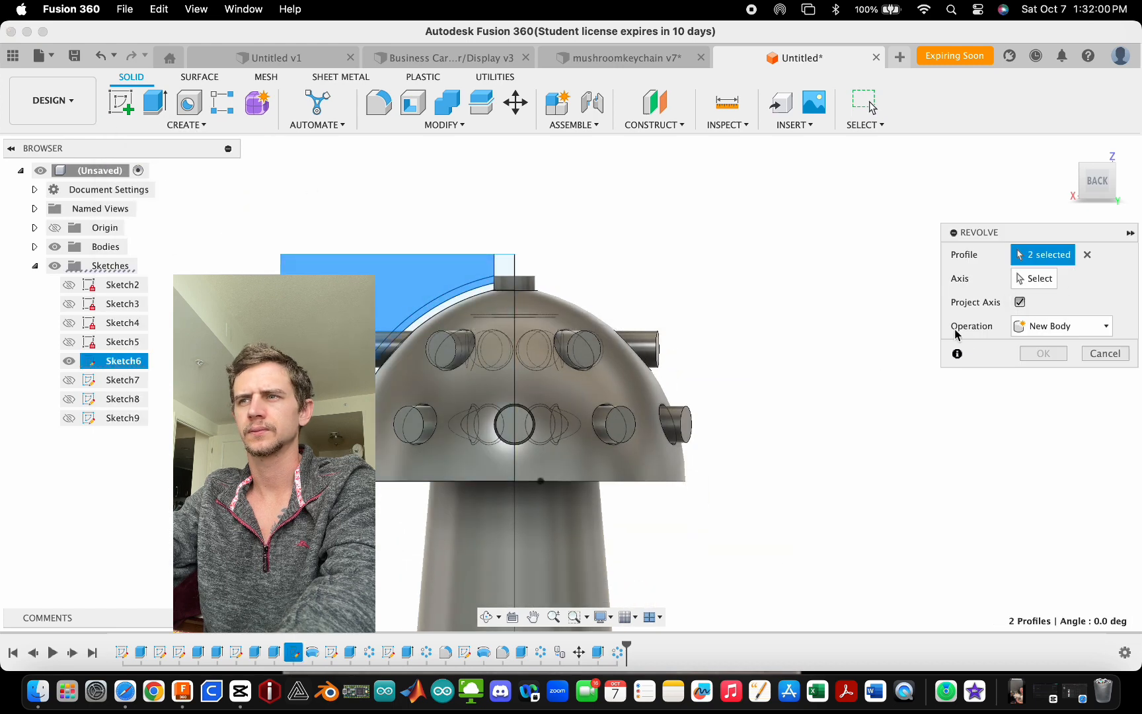
click(517, 510)
click(1066, 448)
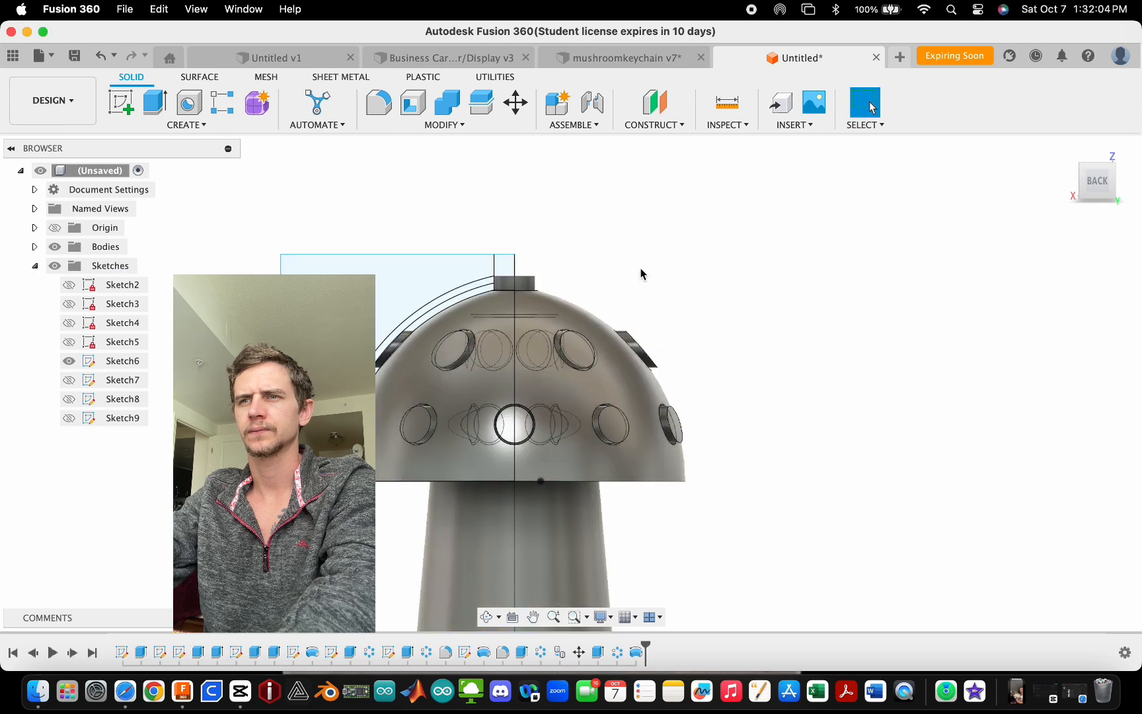
- Hide Sketch6, the cap profile sketch
mouse_move(661, 264)
shift+middle_down()
mouse_move(596, 241)
mouse_move(397, 278)
shift+middle_up()
click(70, 362)
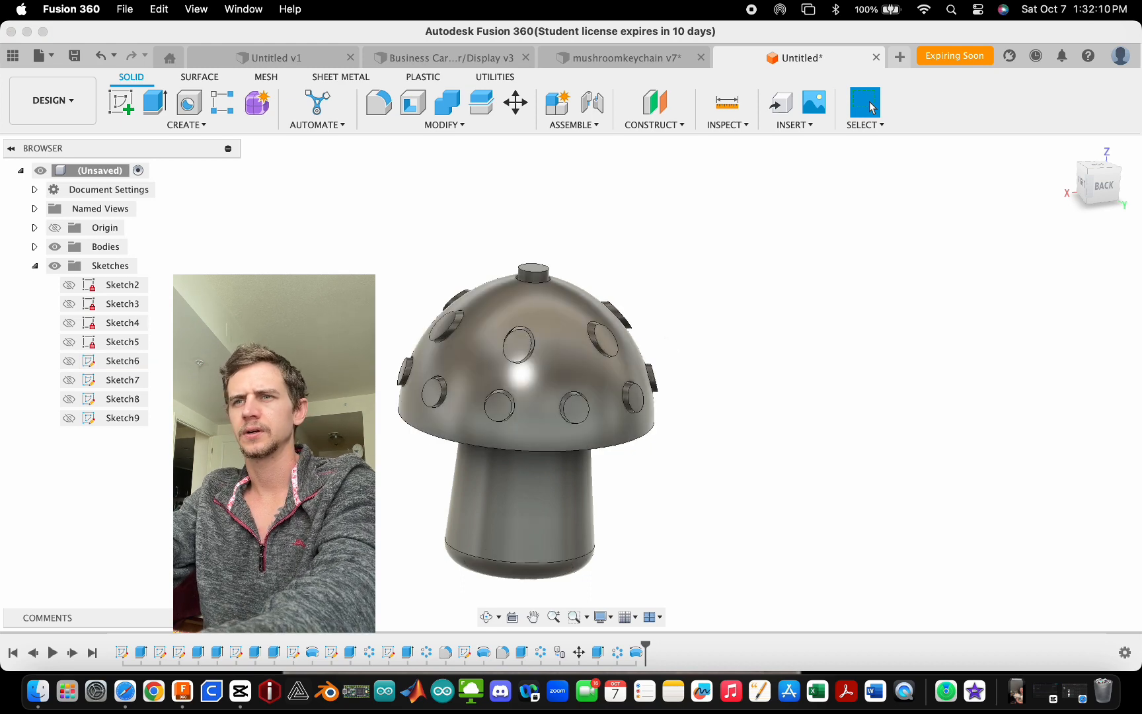
- Select the stem body and apply the Granite - Black and White appearance found by searching white
scroll(517, 489, up, 3)
scroll(611, 367, down, 3)
scroll(631, 302, up, 3)
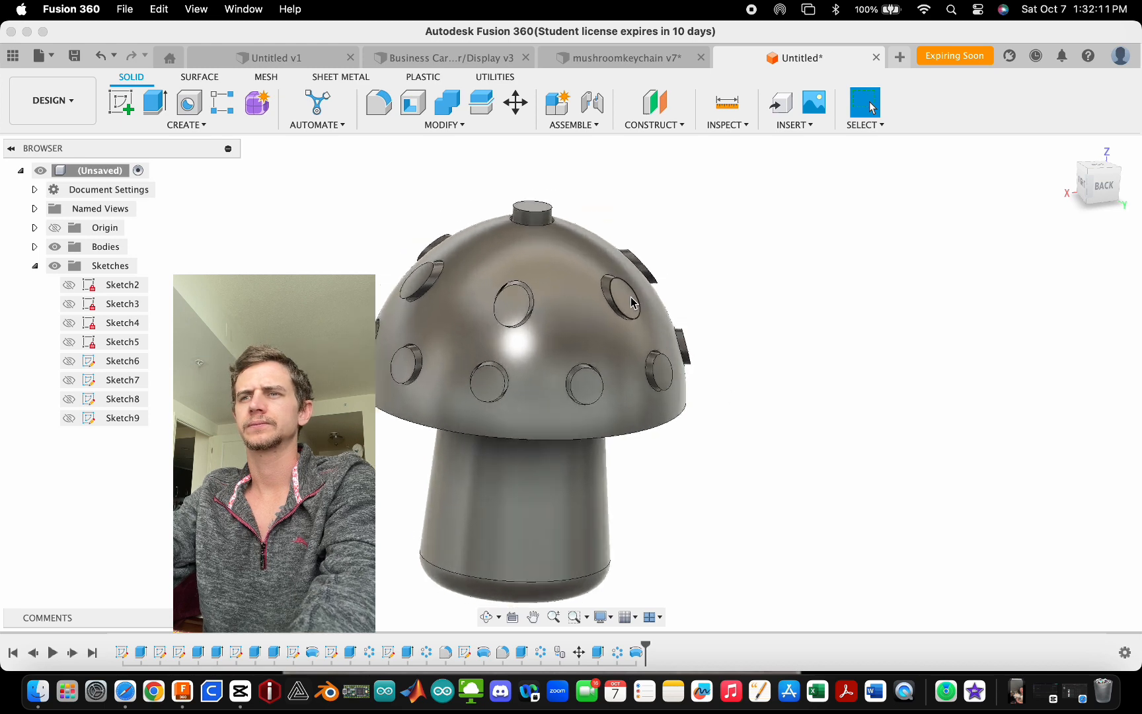
scroll(552, 288, down, 3)
scroll(559, 431, up, 2)
drag(698, 483, 731, 511)
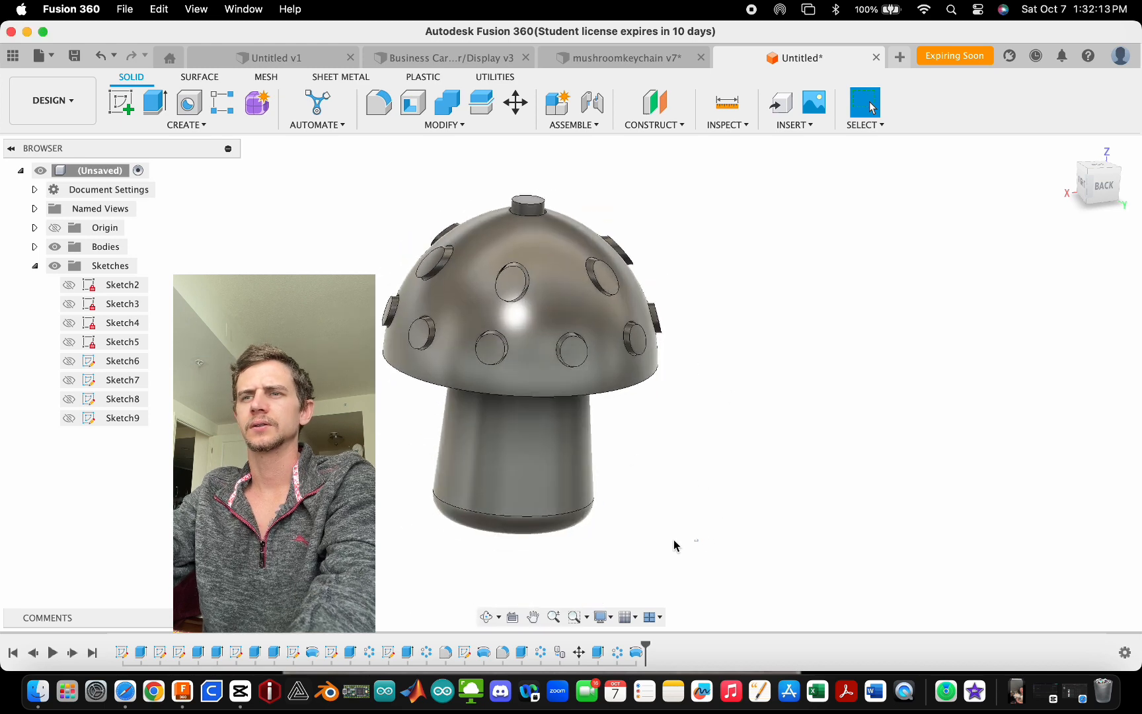
drag(673, 539, 397, 445)
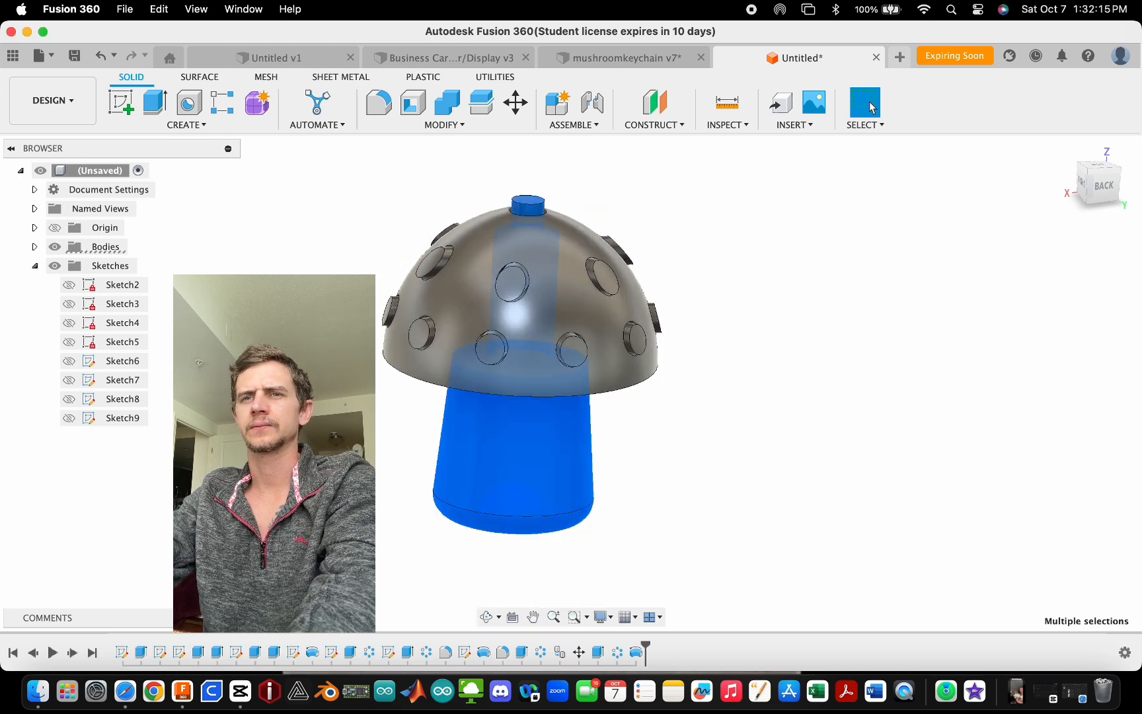
right_click(529, 448)
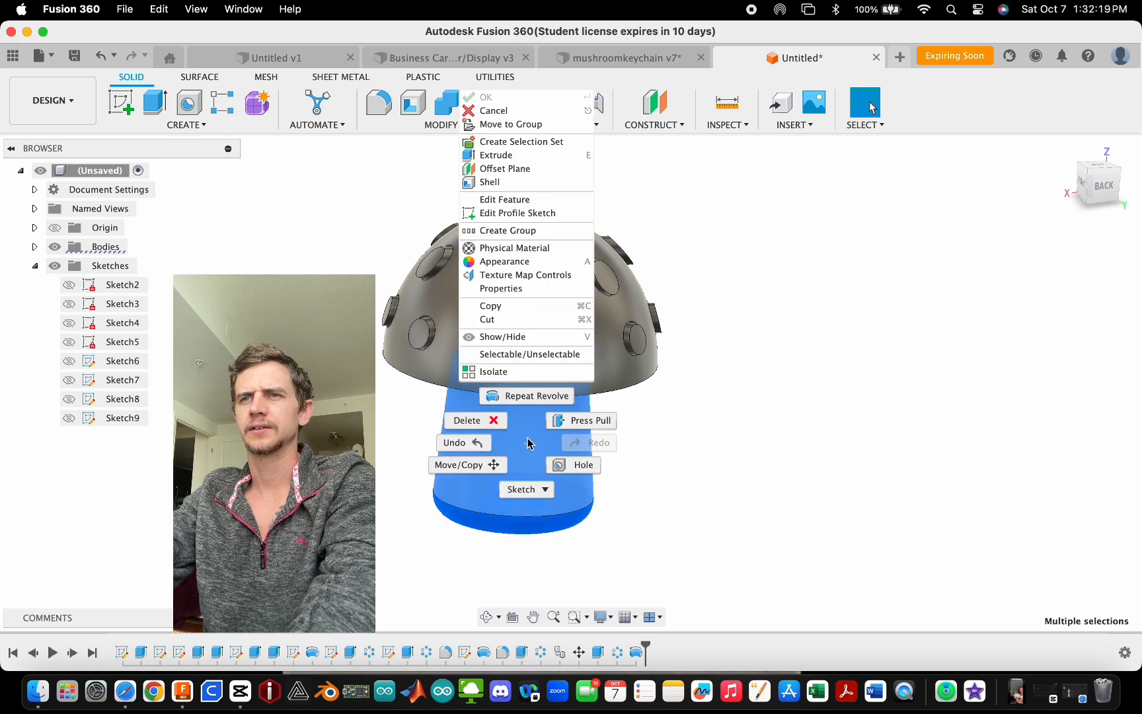
click(509, 261)
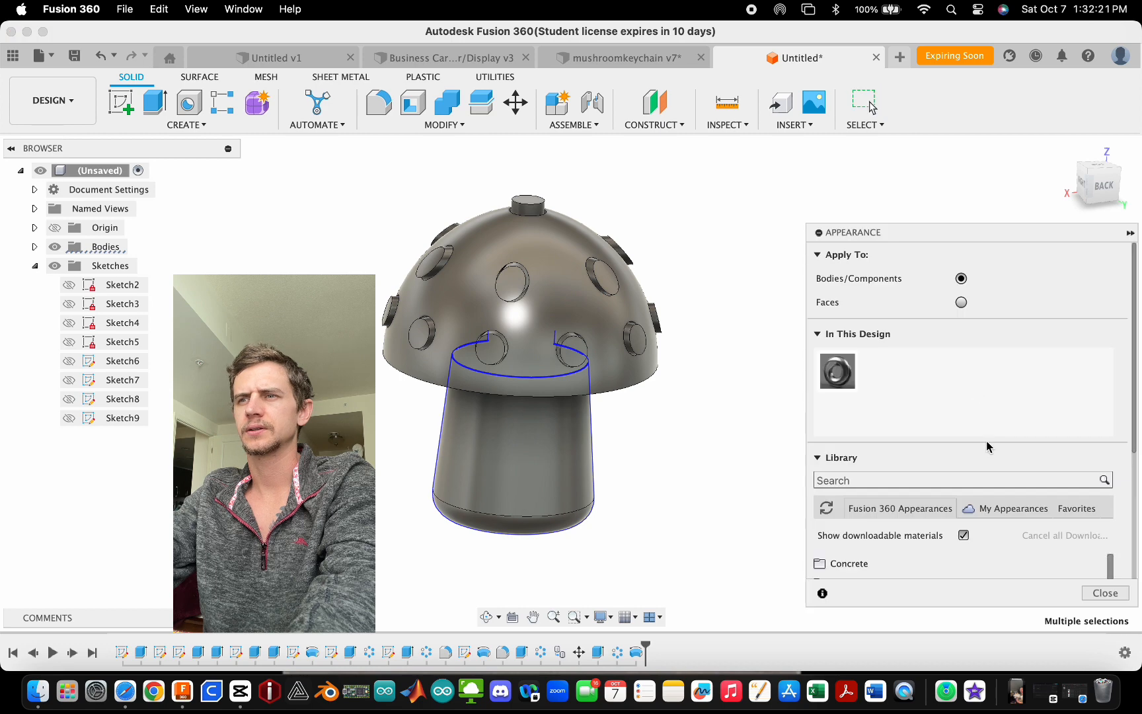
text(wh)
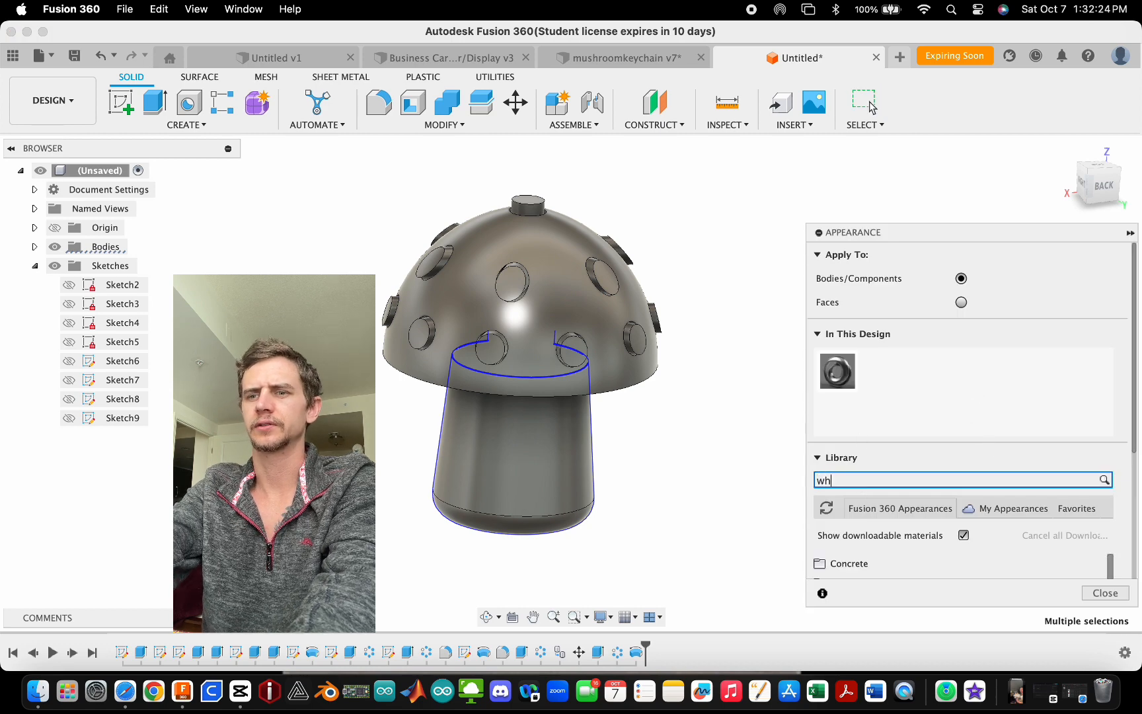
text(ite)
key(Return)
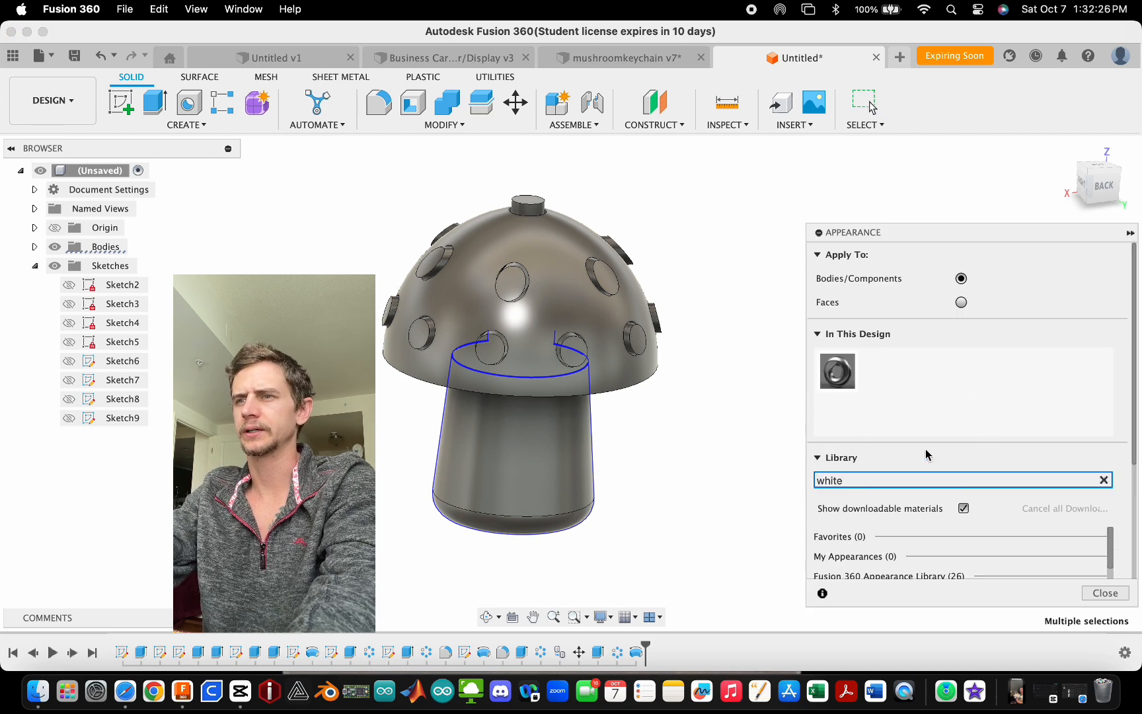
scroll(925, 454, down, 3)
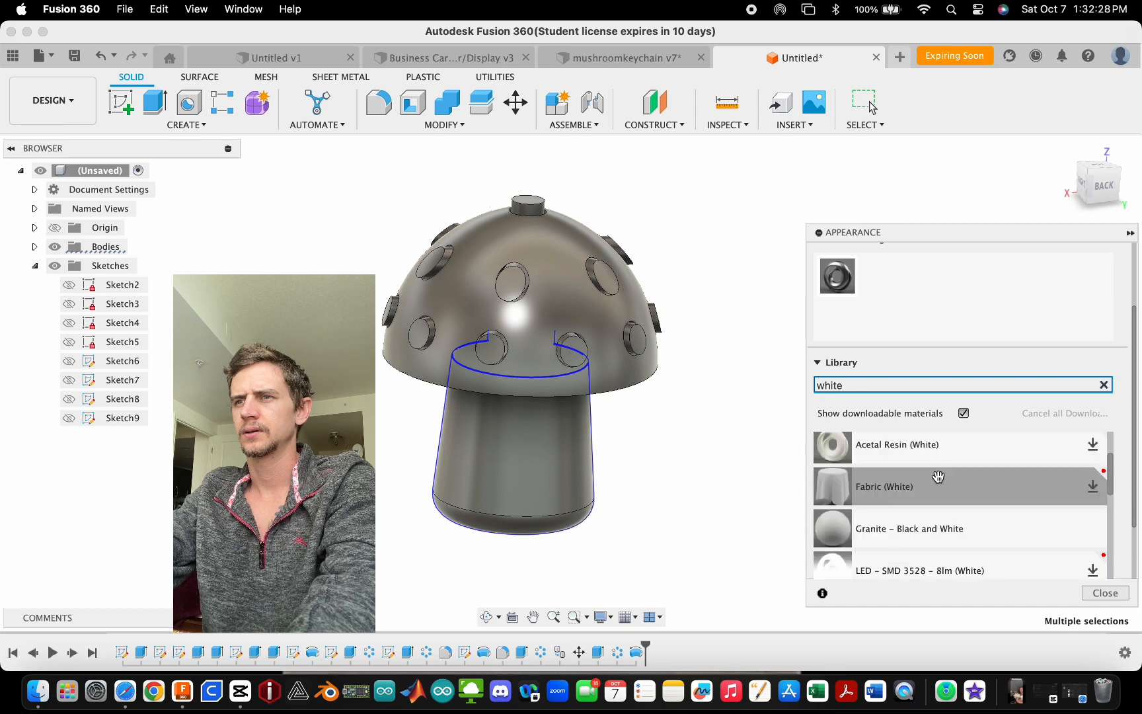
scroll(939, 476, up, 5)
scroll(1032, 331, down, 3)
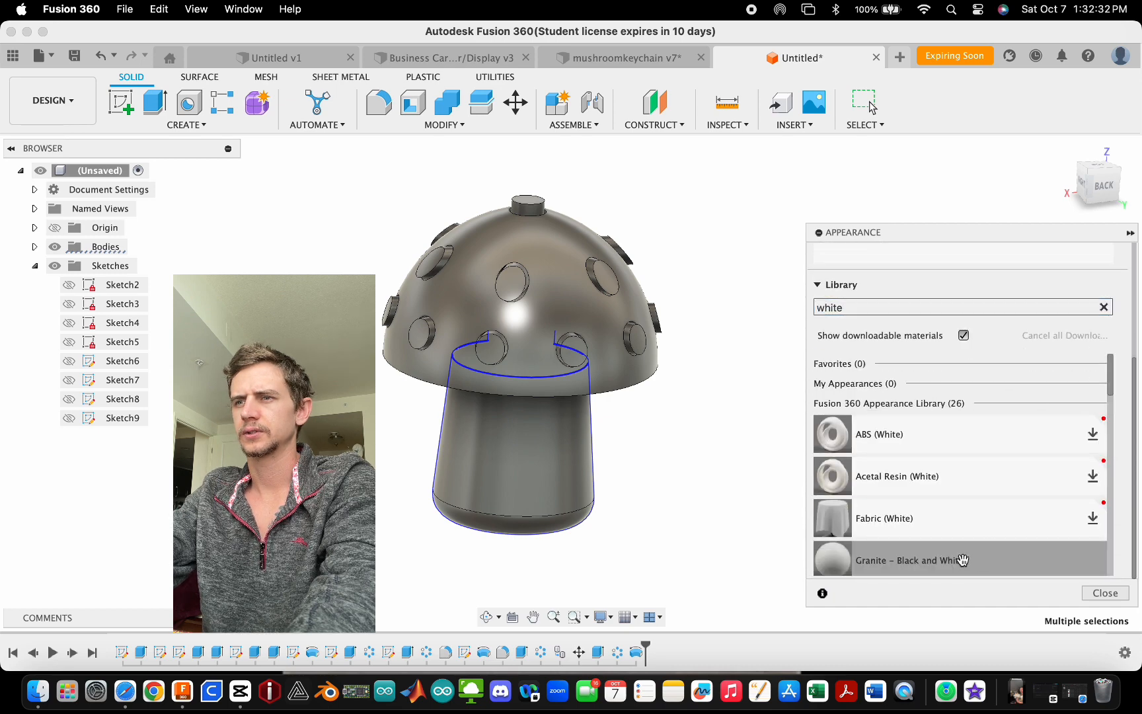
drag(904, 566, 566, 473)
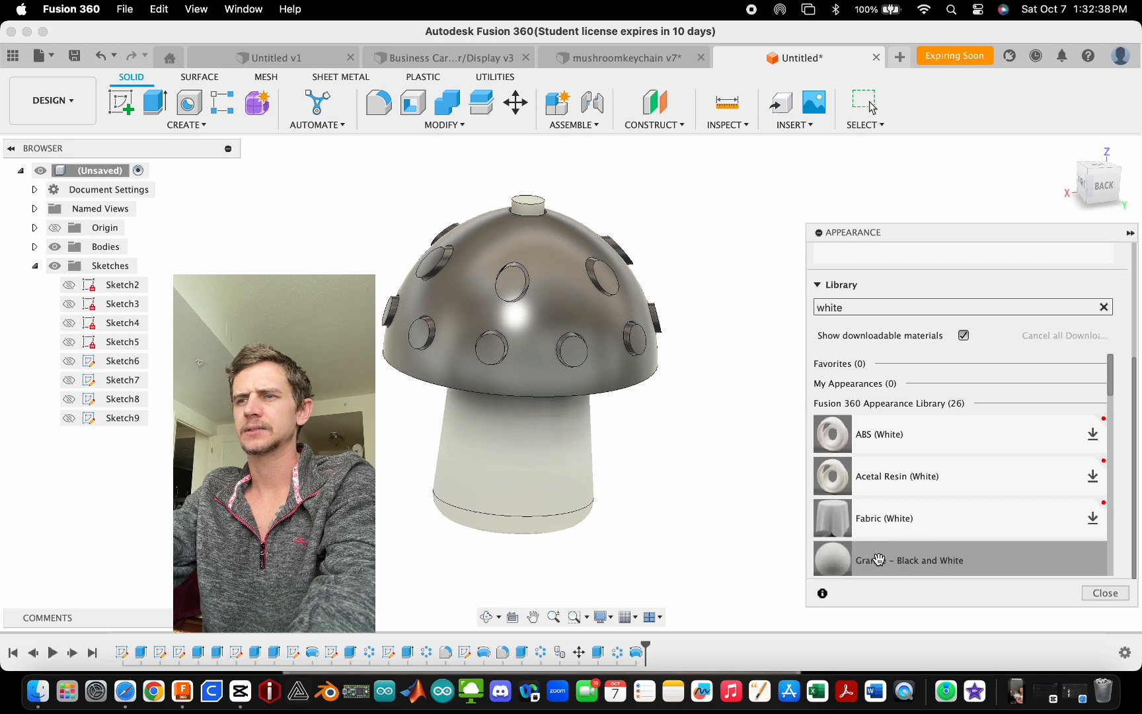
- Apply Granite - Black and White to the peg tops around the cap one by one
drag(879, 560, 637, 338)
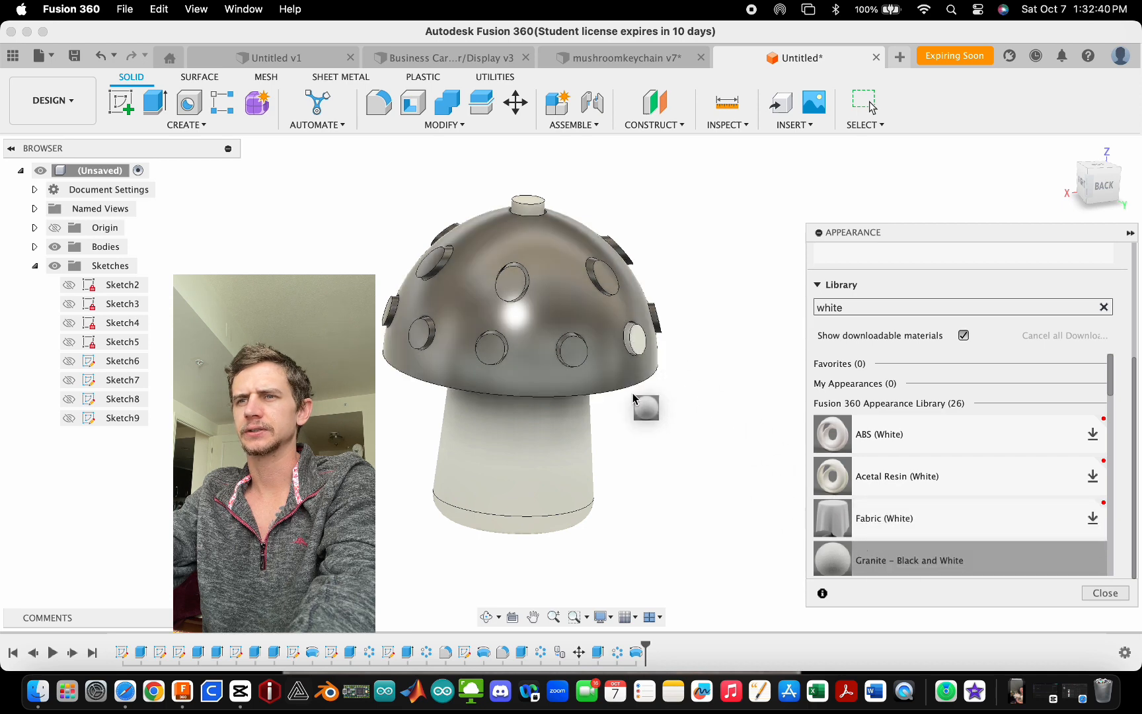
drag(633, 397, 572, 349)
drag(923, 560, 598, 278)
drag(867, 544, 497, 348)
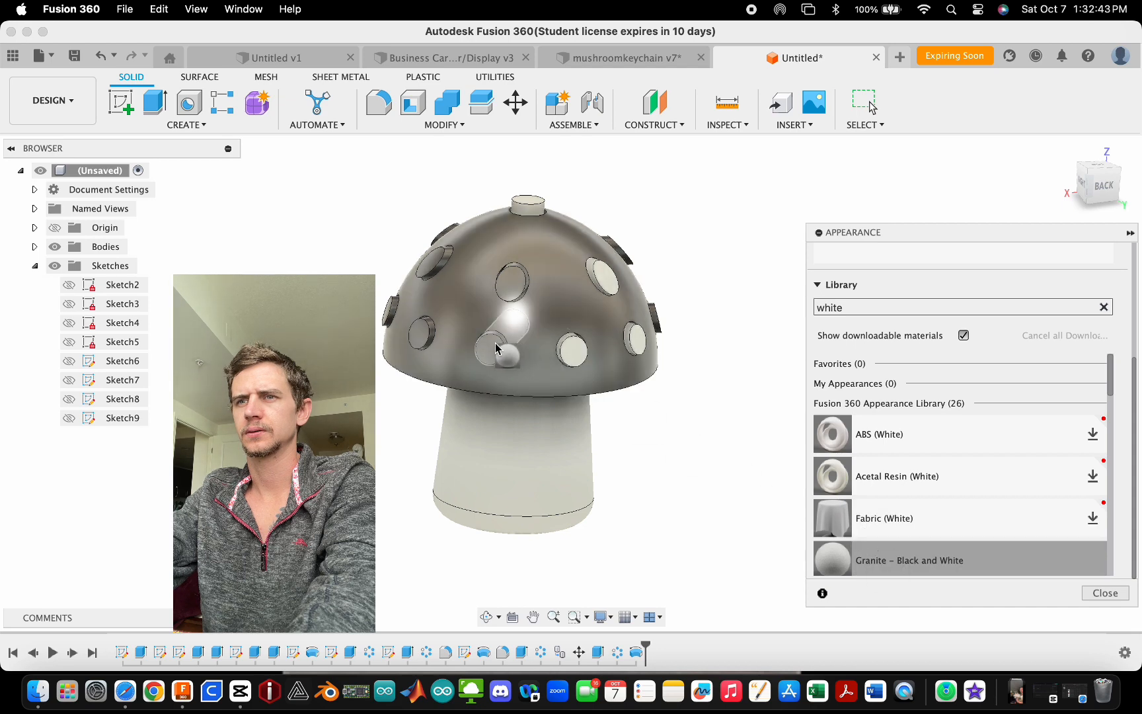
drag(570, 341, 500, 284)
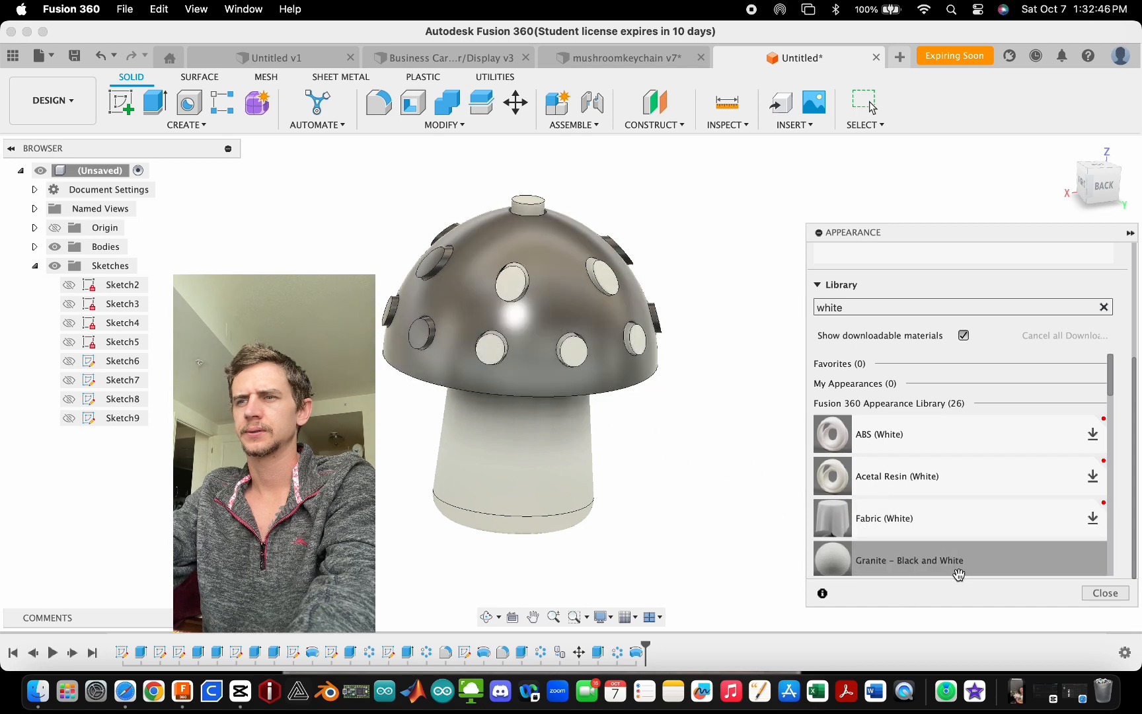
drag(664, 330, 656, 321)
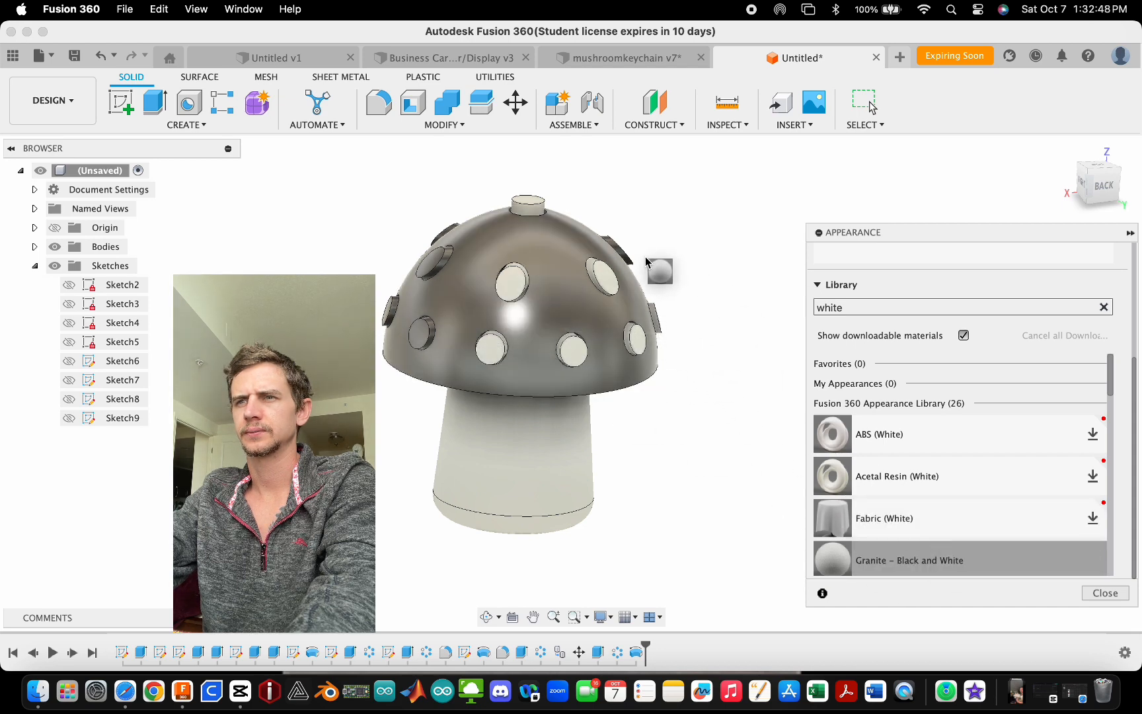
drag(627, 254, 628, 255)
drag(916, 560, 429, 334)
drag(932, 560, 440, 255)
- Apply the ABS (White) appearance to a peg near the cap rim
shift+middle_drag(606, 431, 635, 522)
scroll(950, 527, down, 4)
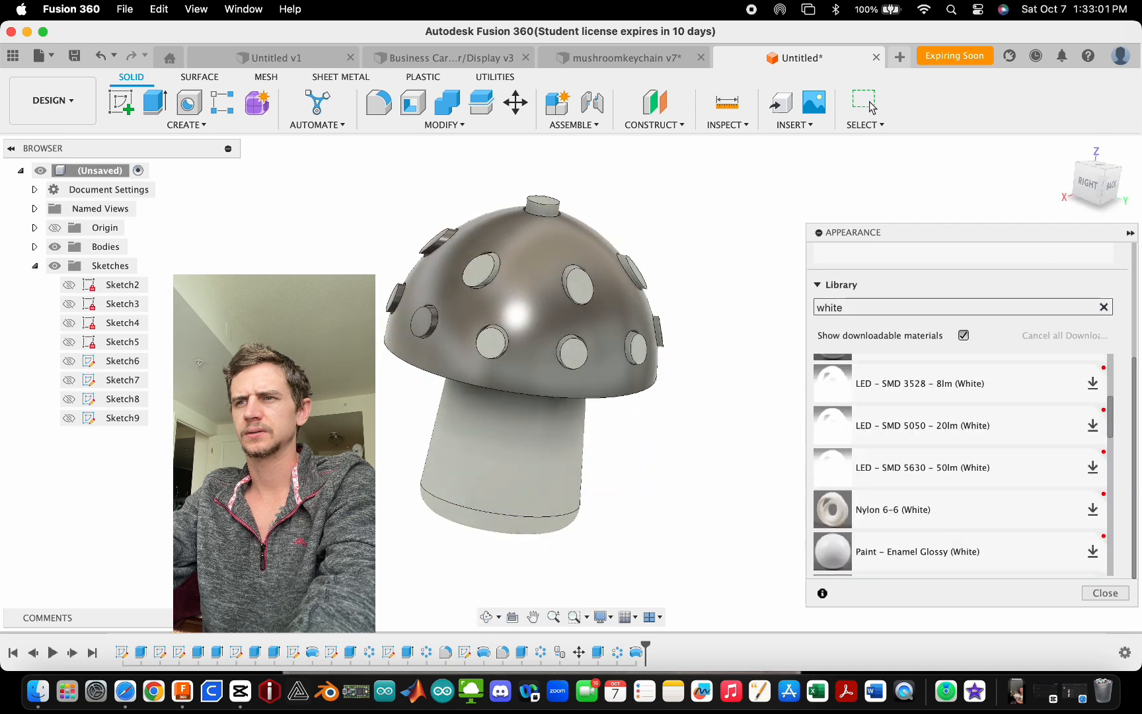
scroll(950, 527, up, 3)
scroll(951, 526, up, 5)
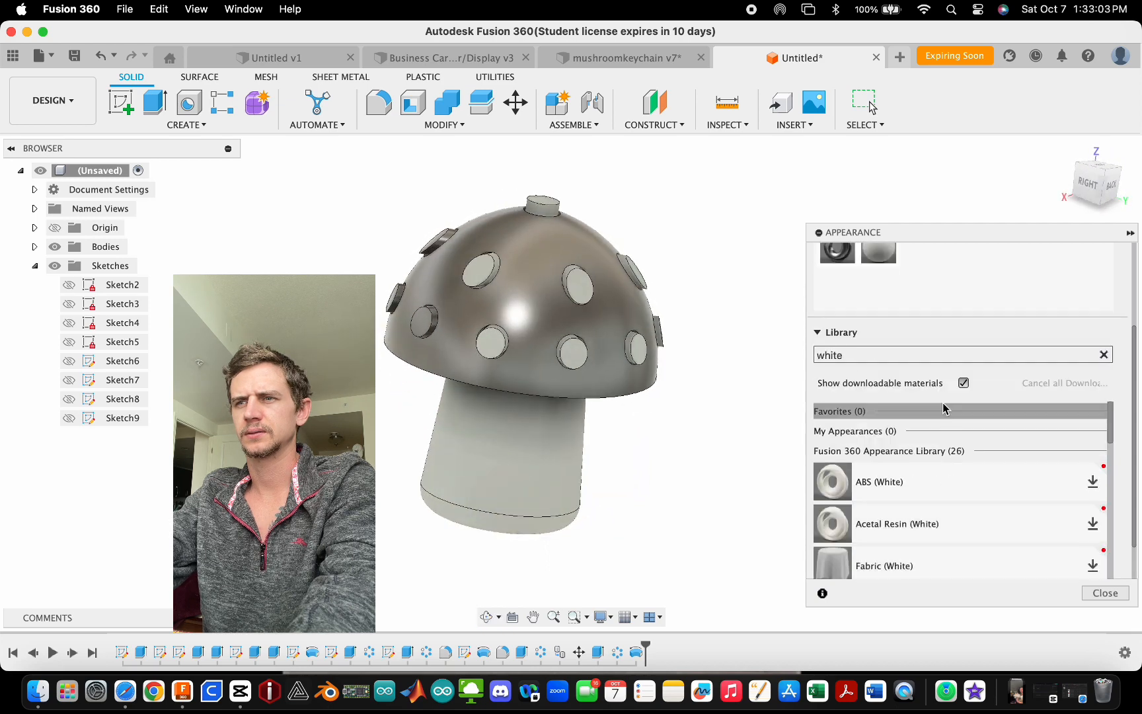
scroll(943, 408, down, 4)
scroll(938, 463, up, 5)
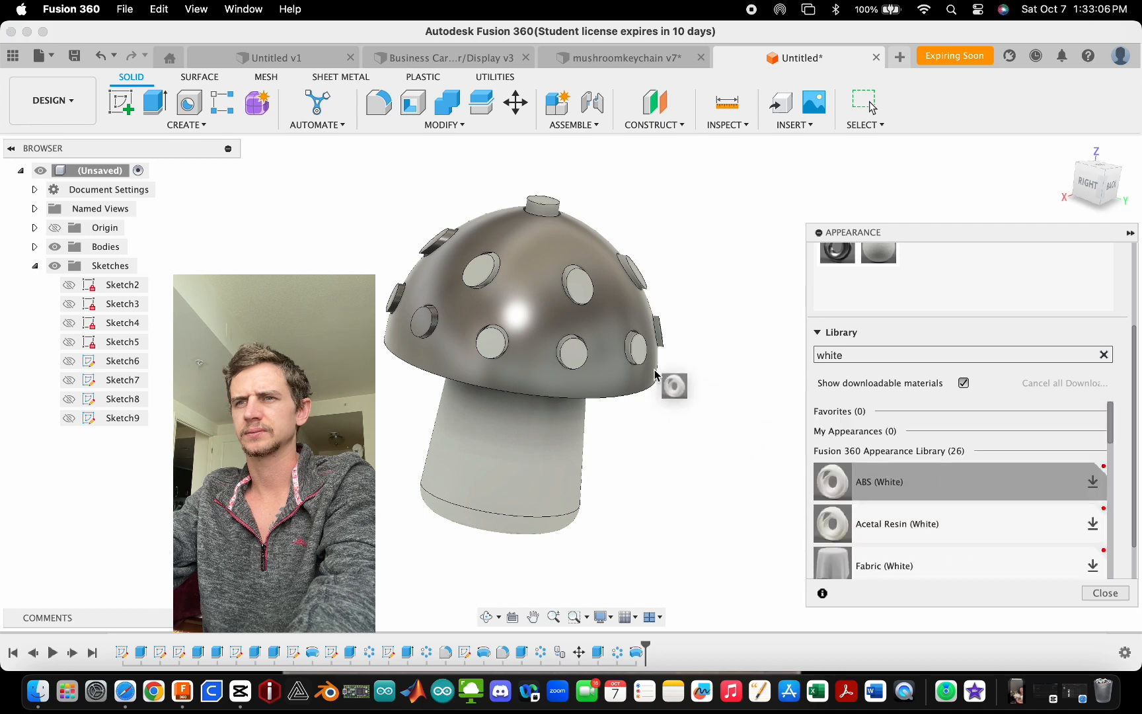
drag(654, 373, 575, 377)
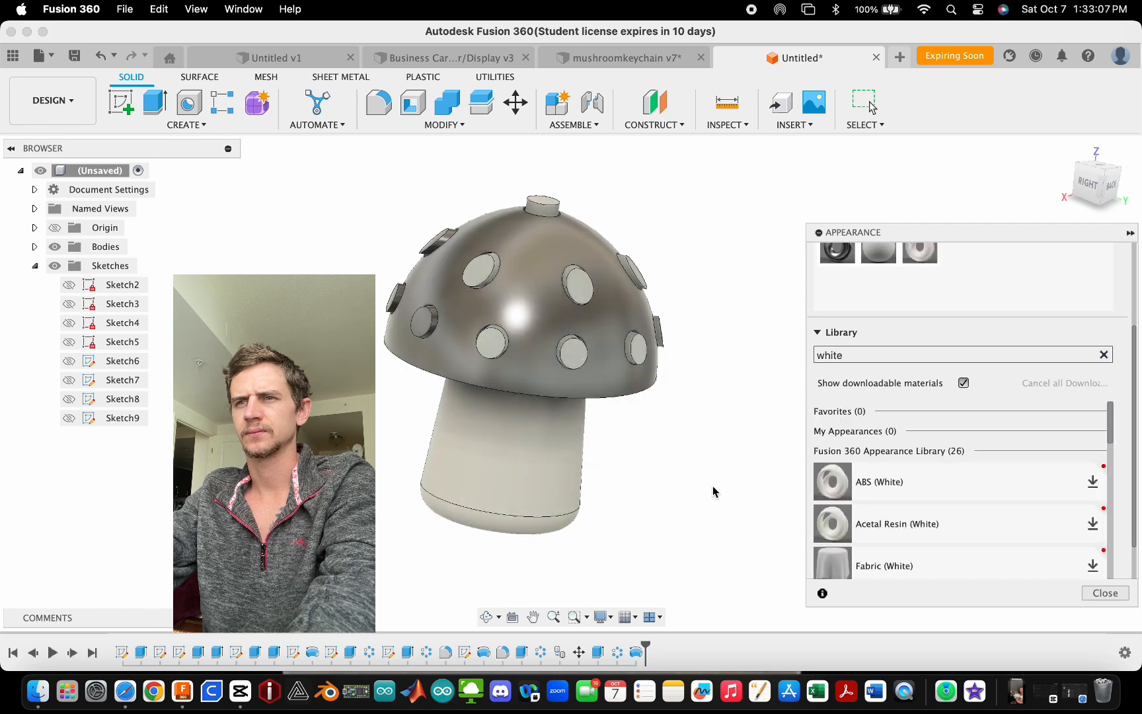
shift+middle_drag(714, 491, 633, 492)
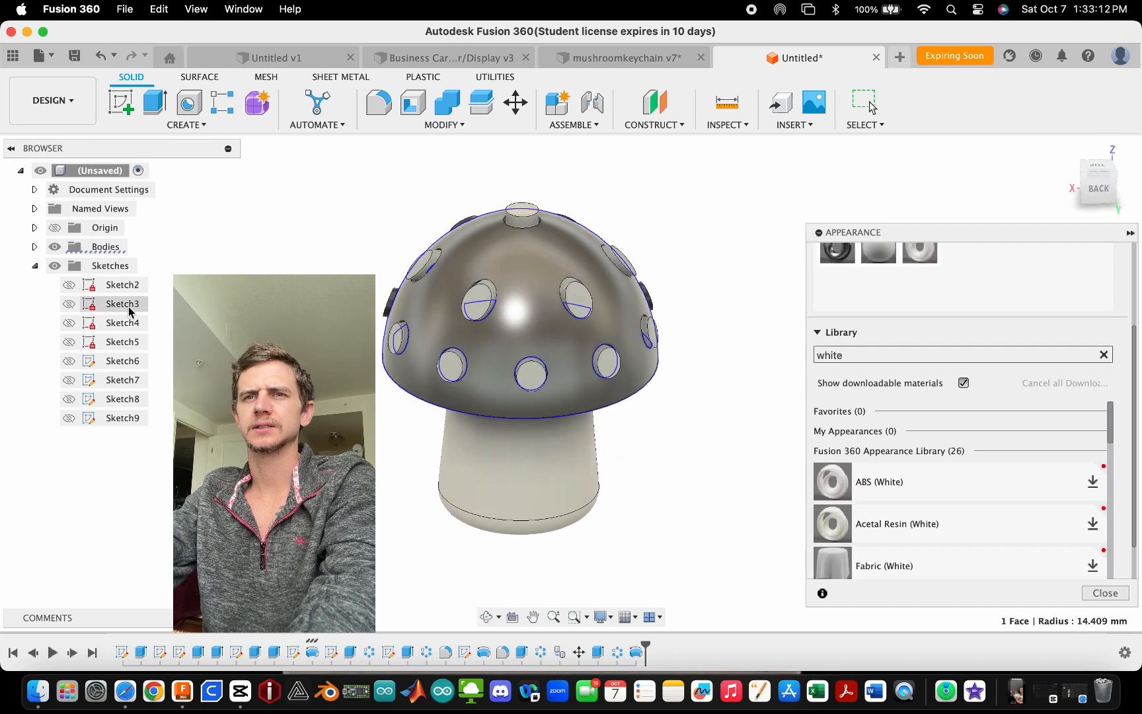
- Hide the cap body Body2, apply ABS (White) to all the remaining stem and peg bodies, and close the appearance panel
click(34, 246)
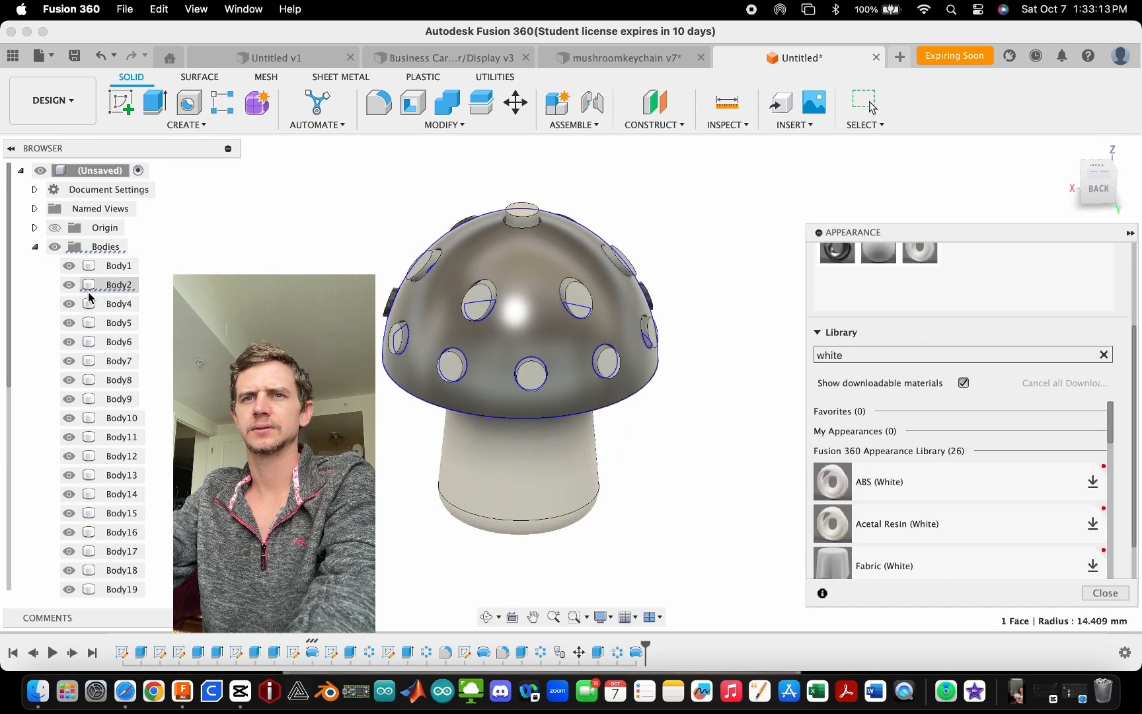
click(68, 284)
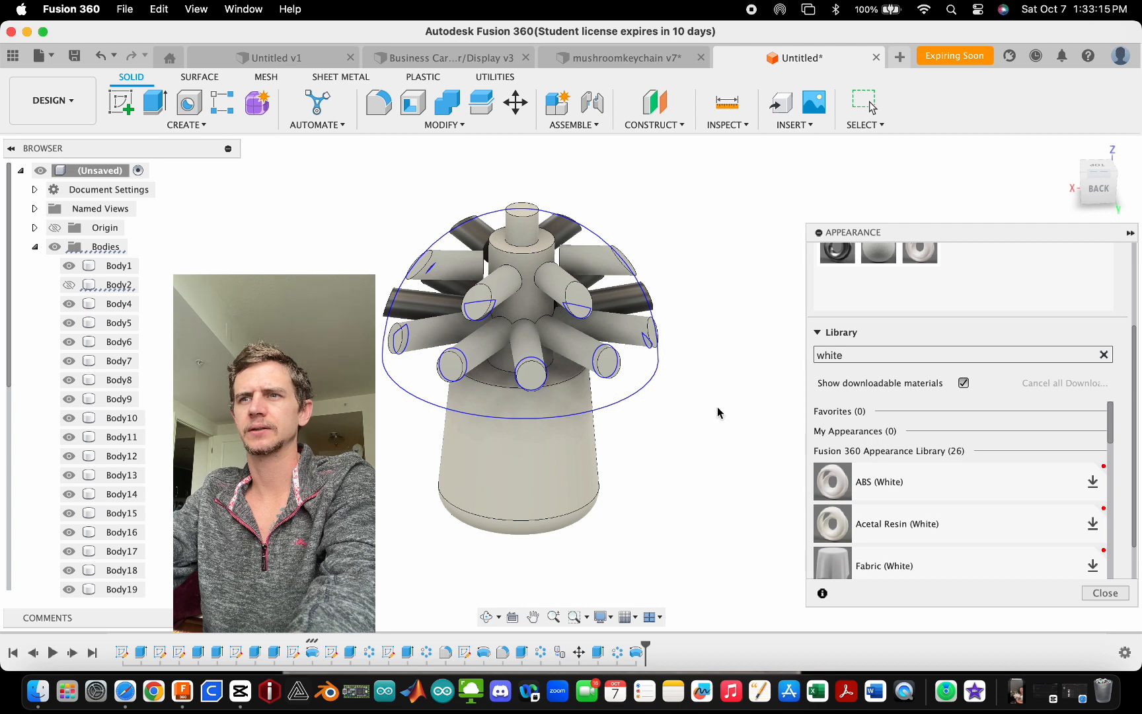
mouse_move(706, 426)
shift+middle_down()
mouse_move(696, 395)
mouse_move(694, 409)
shift+middle_up()
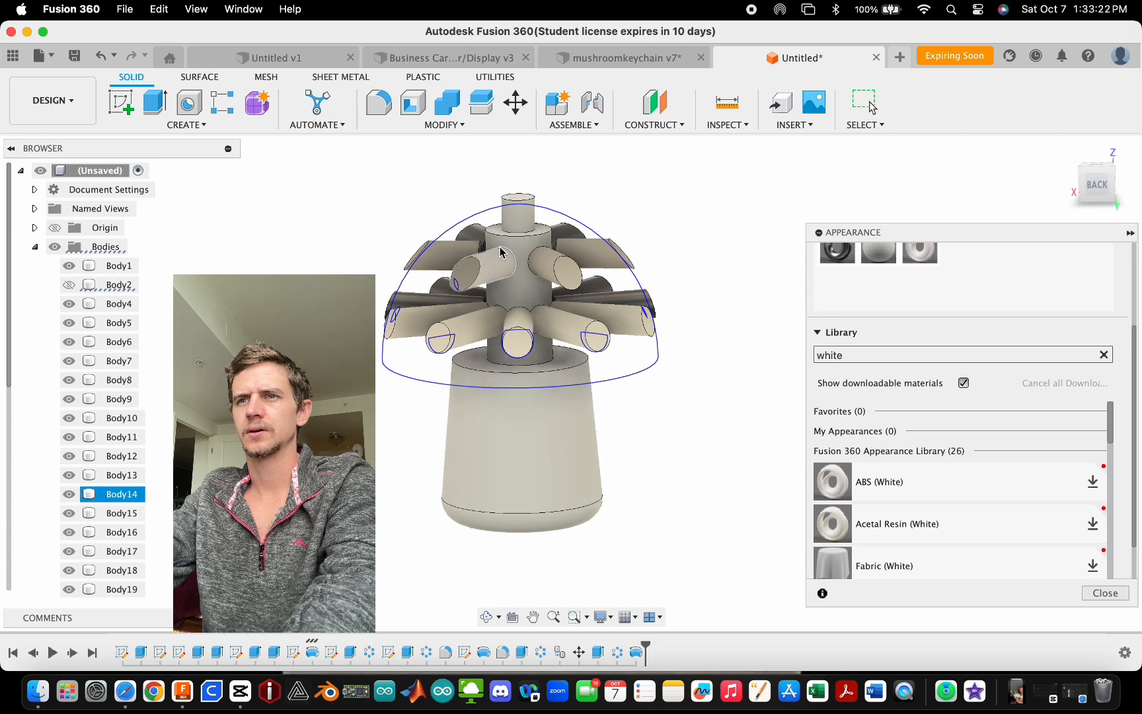
drag(661, 169, 357, 502)
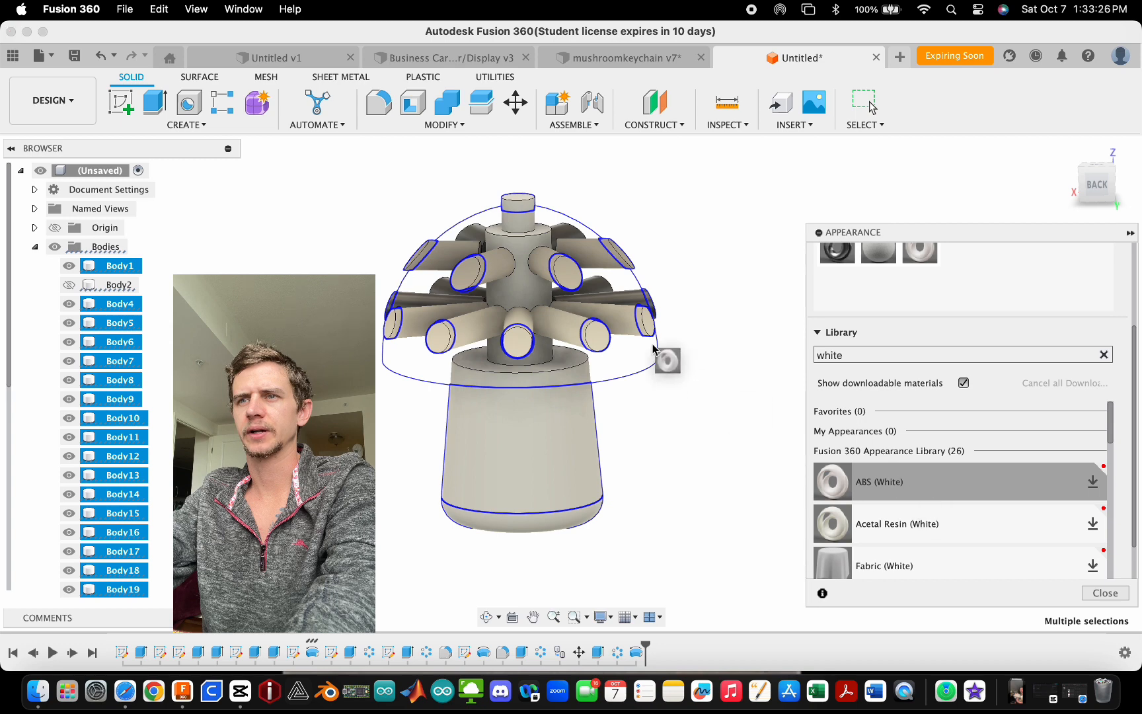
drag(652, 348, 559, 267)
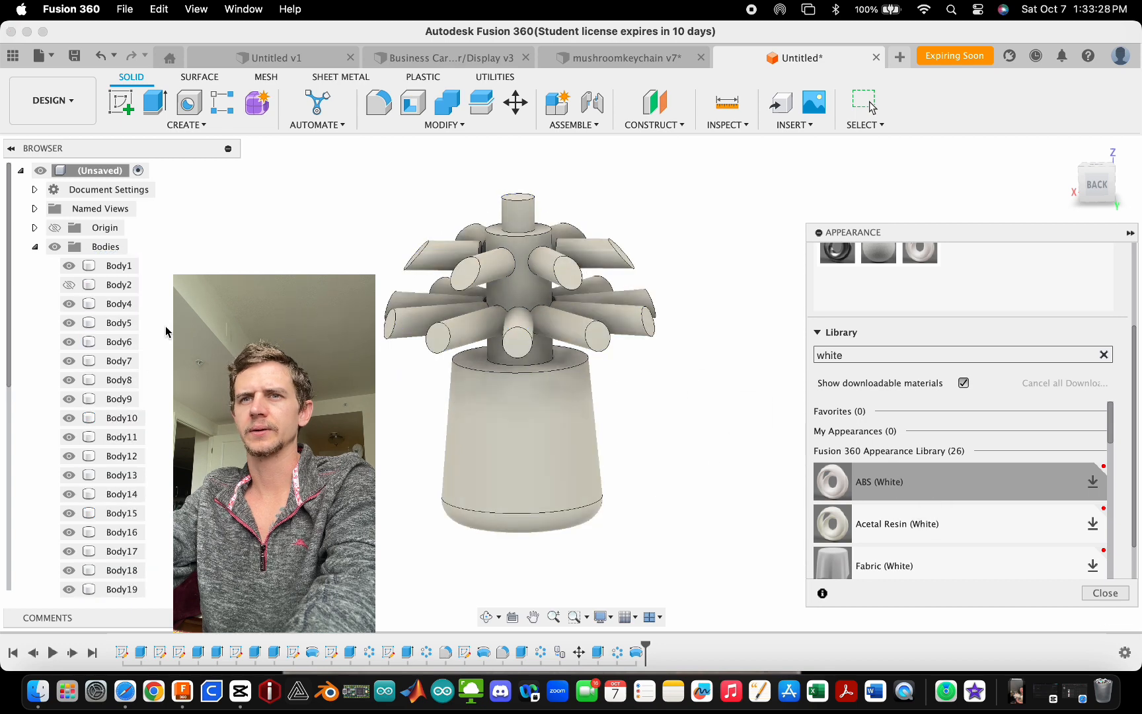
mouse_move(464, 288)
shift+middle_down()
mouse_move(501, 311)
mouse_move(485, 414)
mouse_move(495, 355)
mouse_move(484, 286)
shift+middle_up()
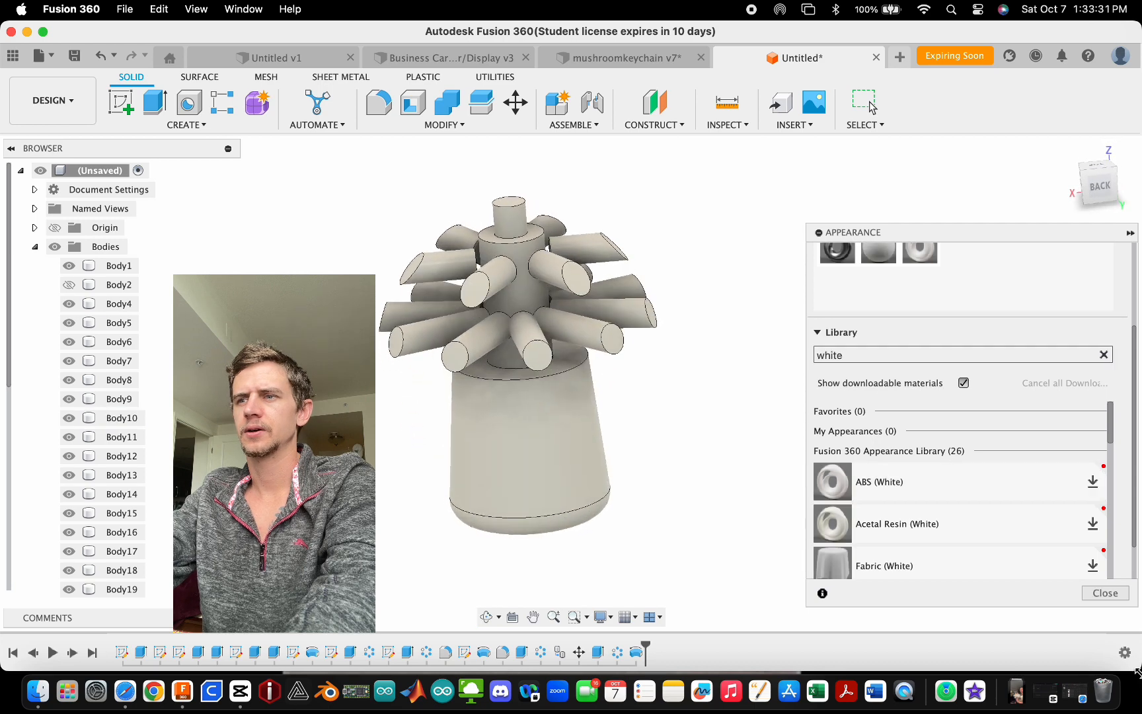
click(1105, 592)
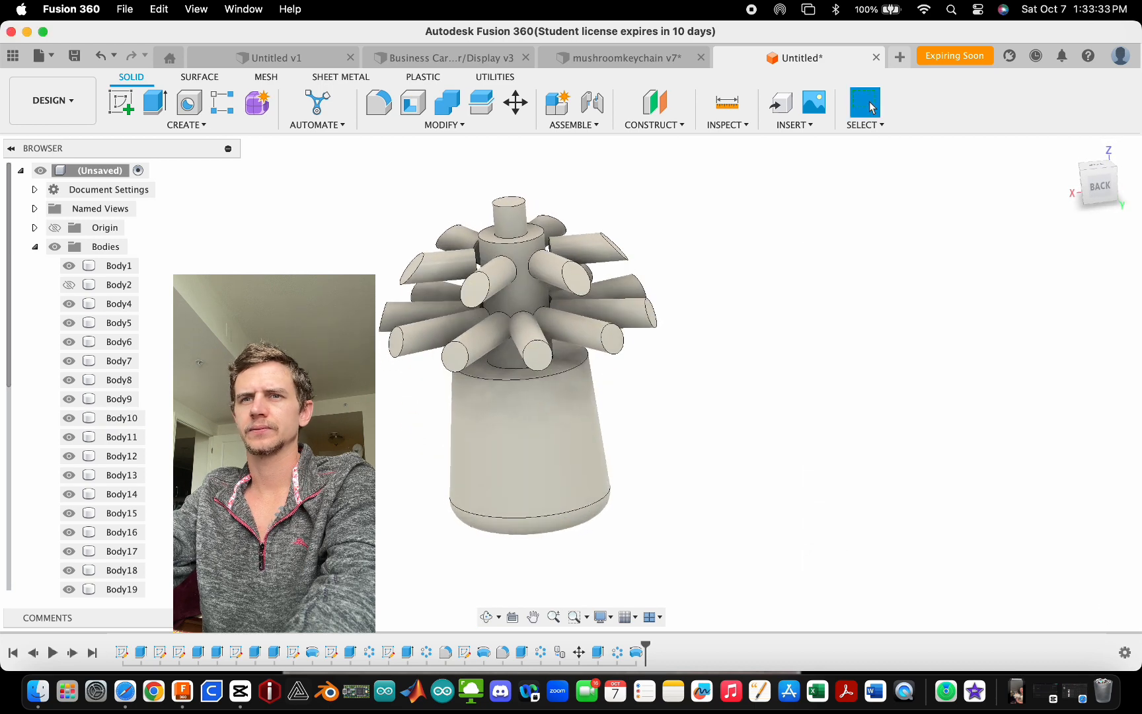
- Show Body2 again and apply Acrylic (Red) to the cap body, removing the appearances applied to its faces
click(68, 284)
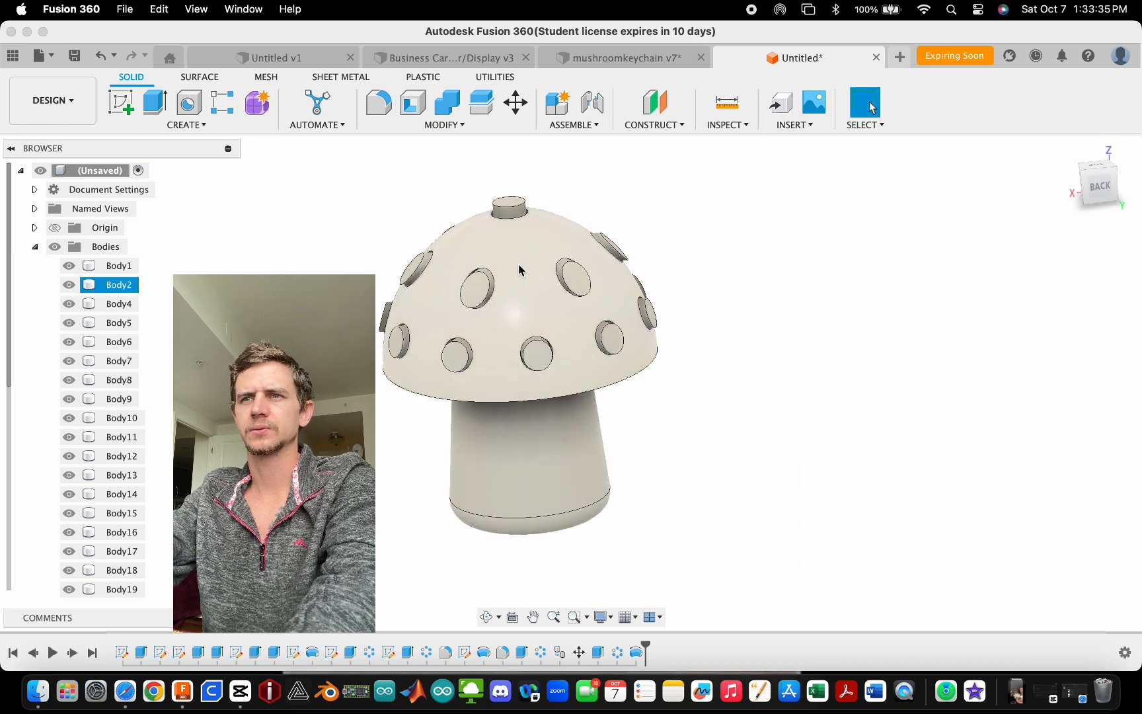
right_click(111, 288)
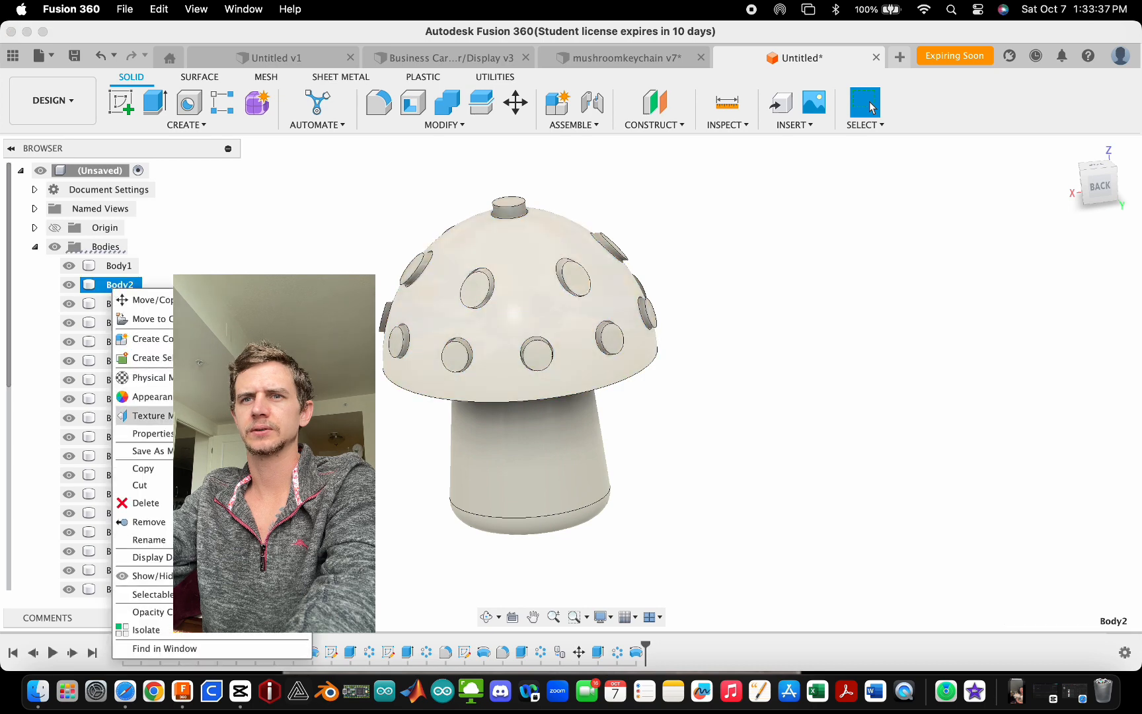
click(171, 399)
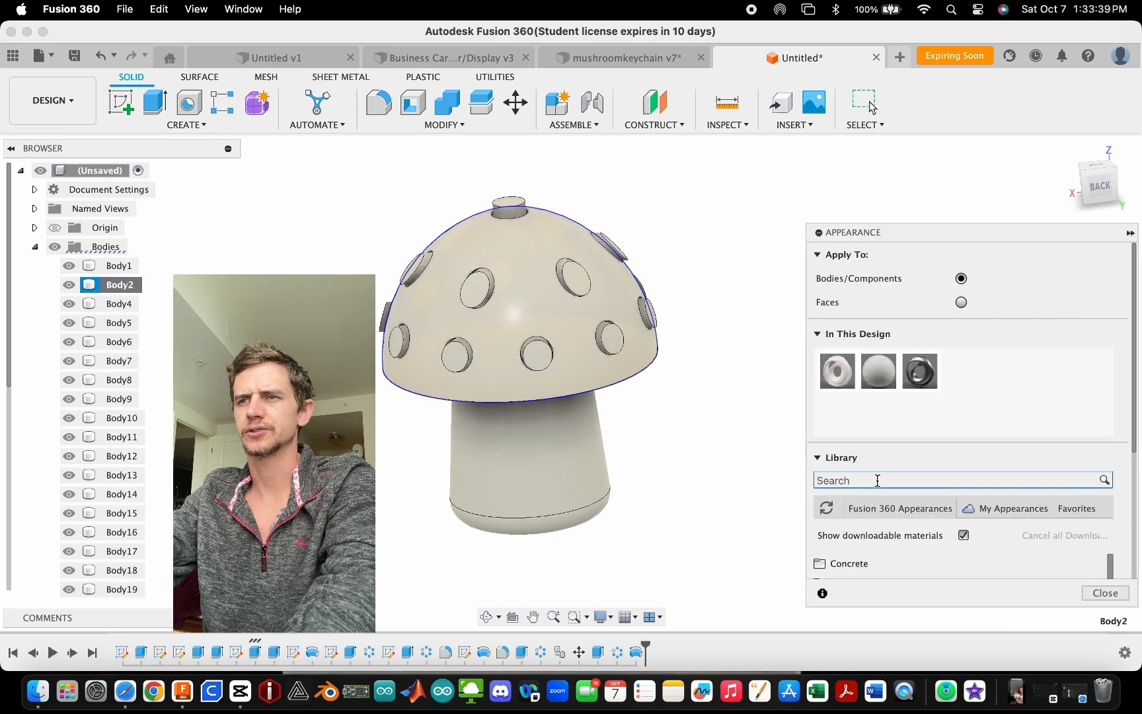
click(877, 480)
key(Return)
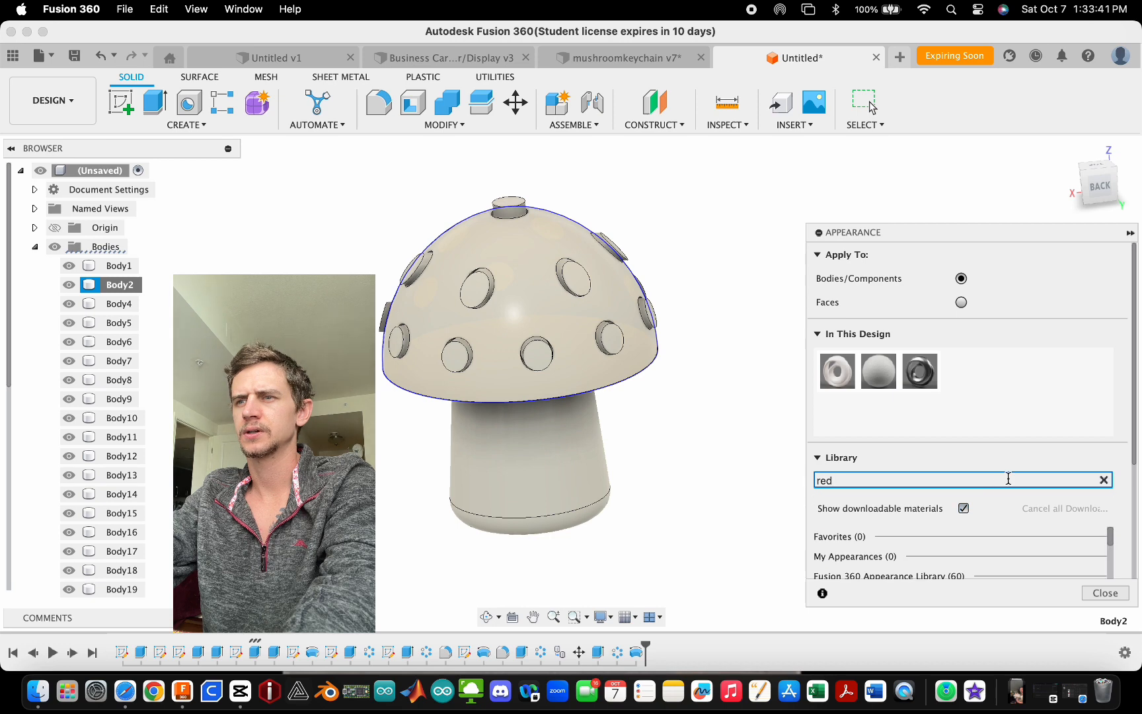
scroll(931, 515, down, 3)
scroll(927, 527, up, 3)
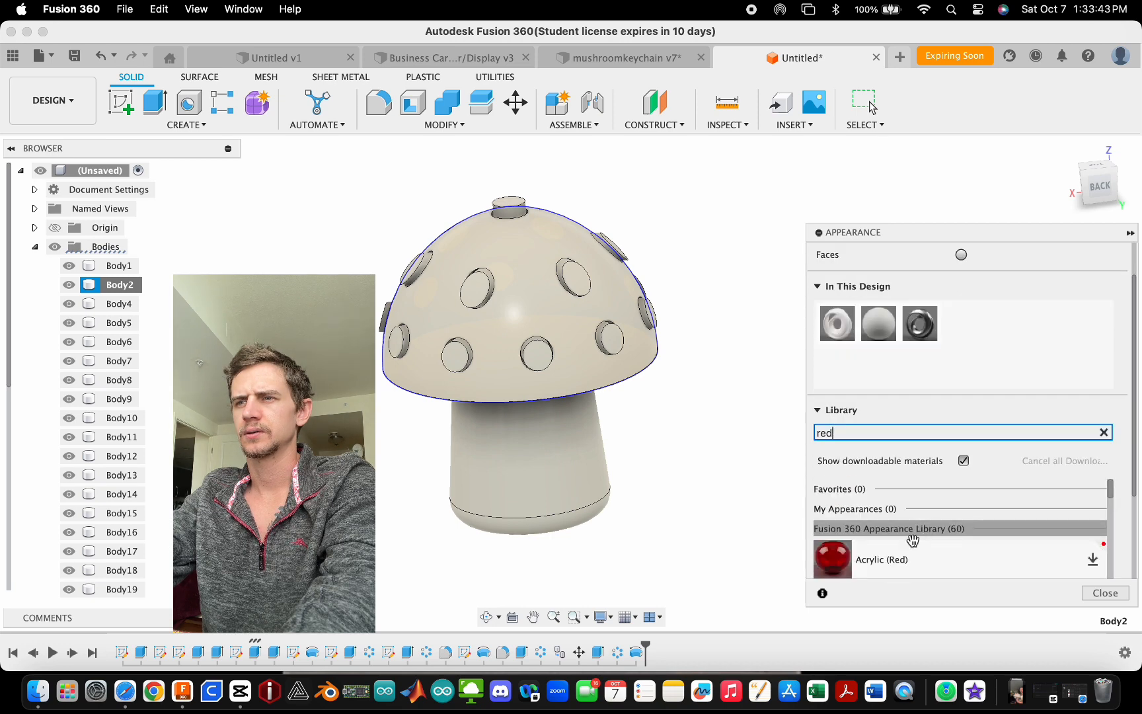
drag(912, 552, 552, 326)
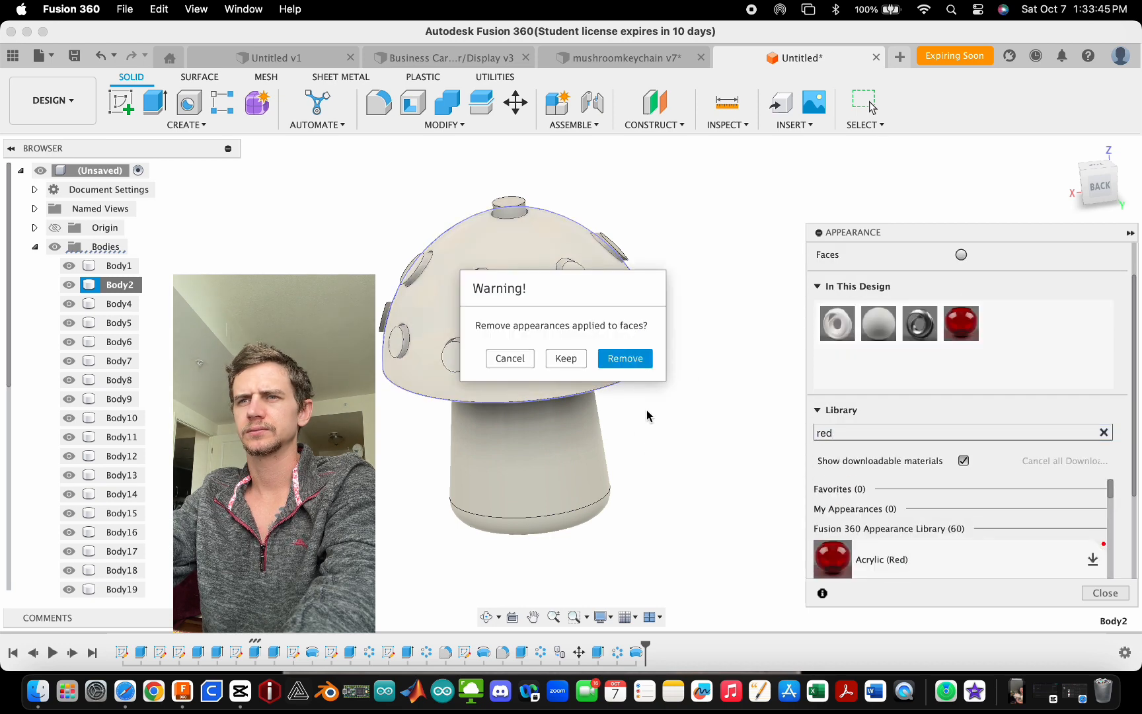
click(626, 361)
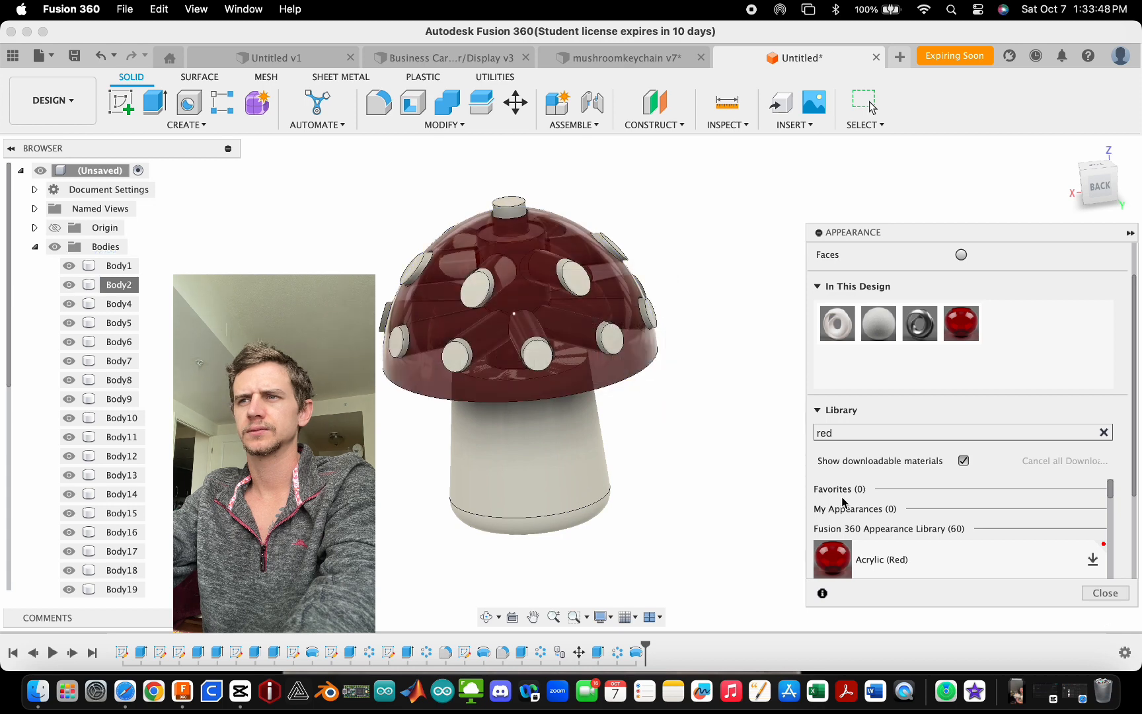
scroll(1044, 405, down, 5)
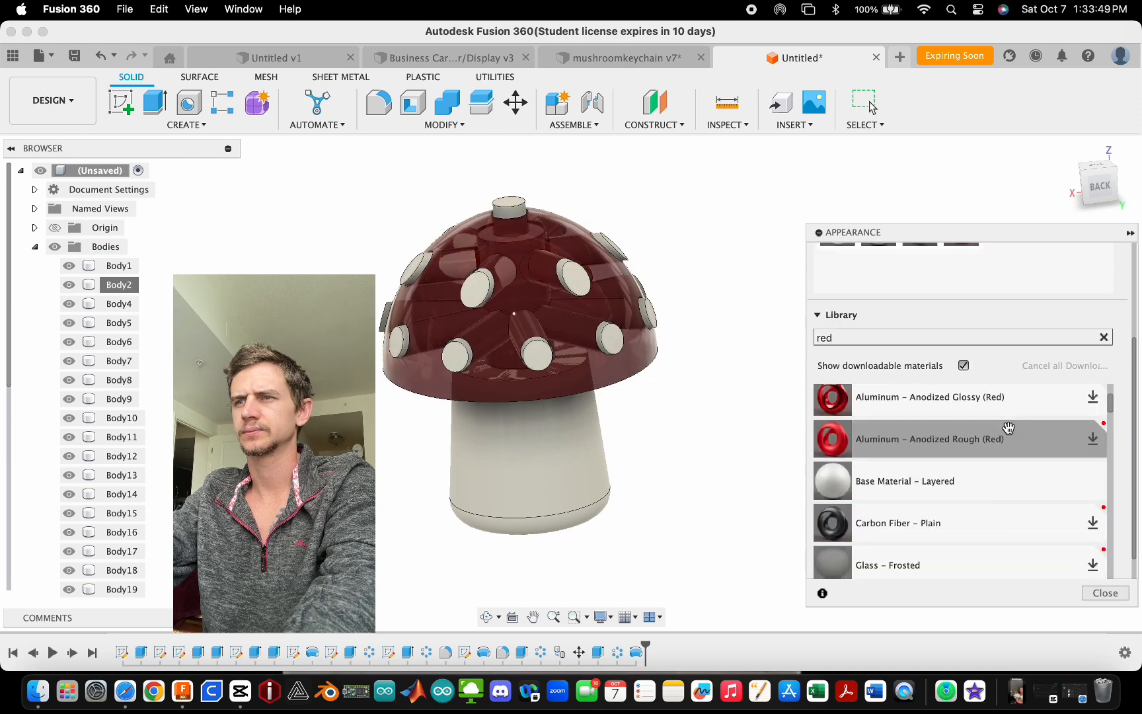
- Apply the Aluminum – Anodized Rough (Red) appearance to the mushroom cap body
drag(1007, 433, 595, 373)
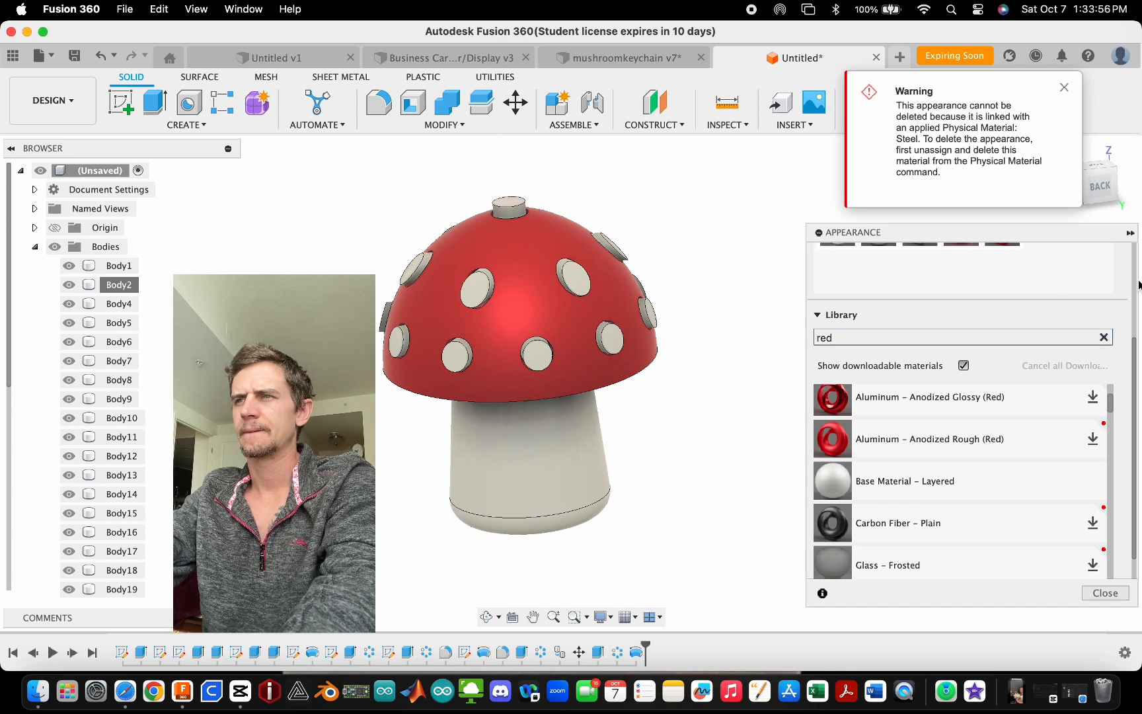
shift+middle_drag(688, 361, 682, 430)
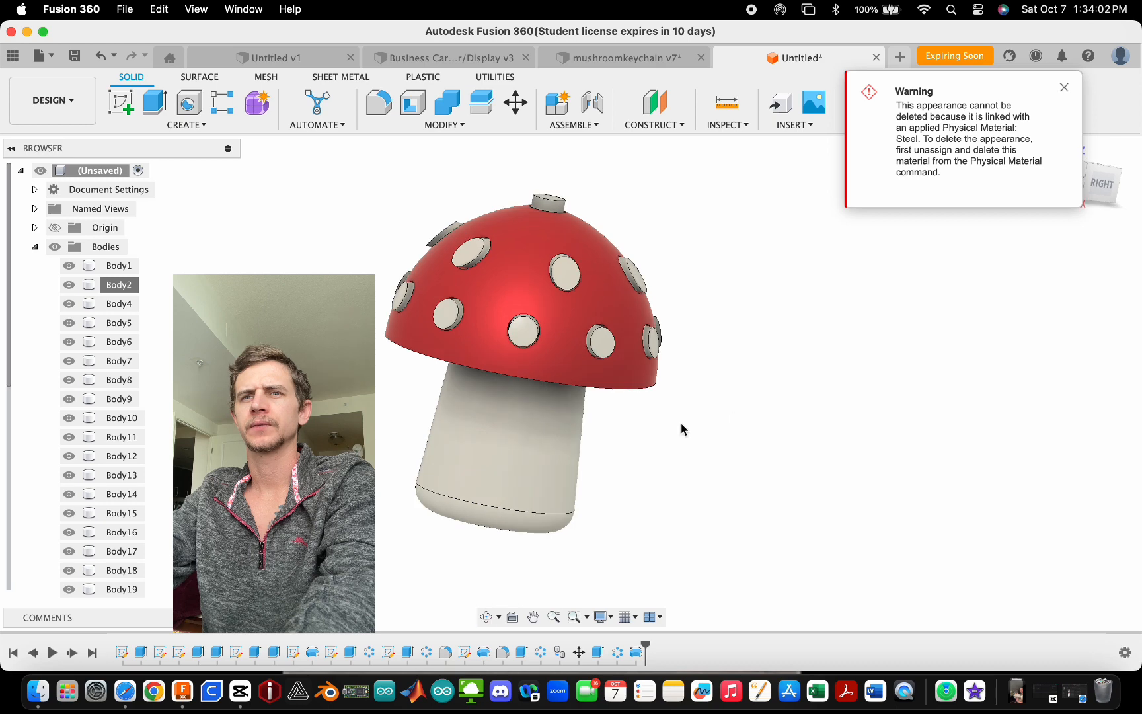
click(69, 285)
click(69, 286)
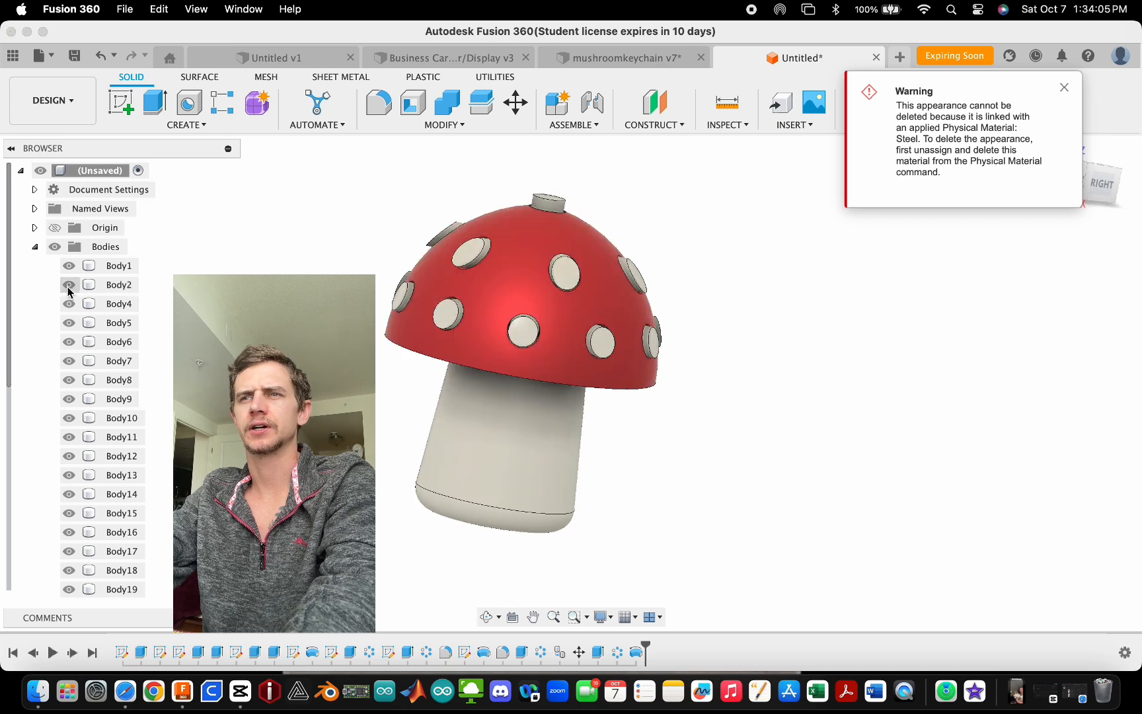
click(69, 266)
click(69, 266)
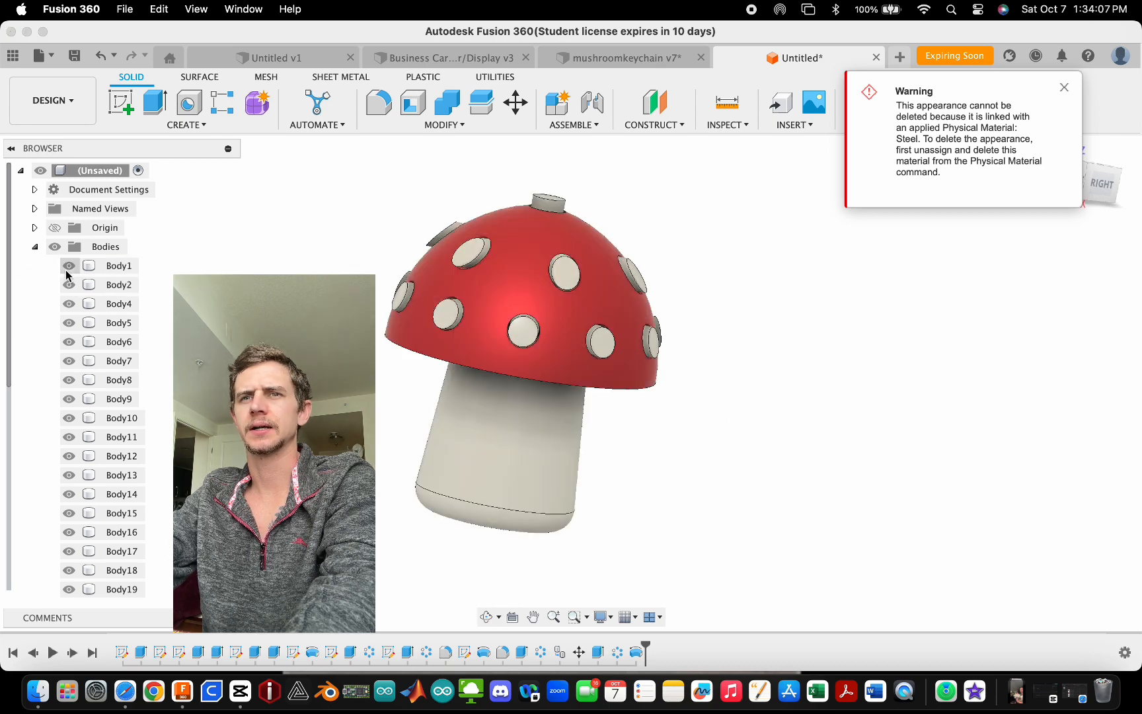
- Select the stem and peg bodies one by one in the browser to identify which body is a side peg
click(120, 324)
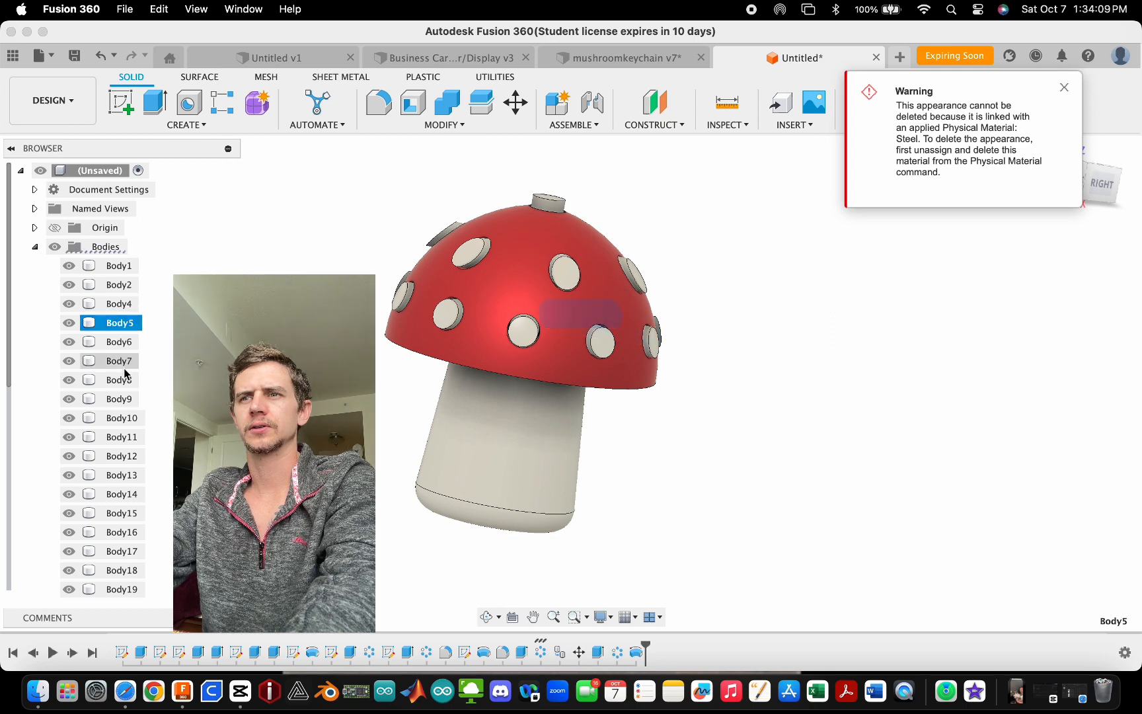
click(120, 398)
click(122, 417)
click(122, 456)
click(118, 475)
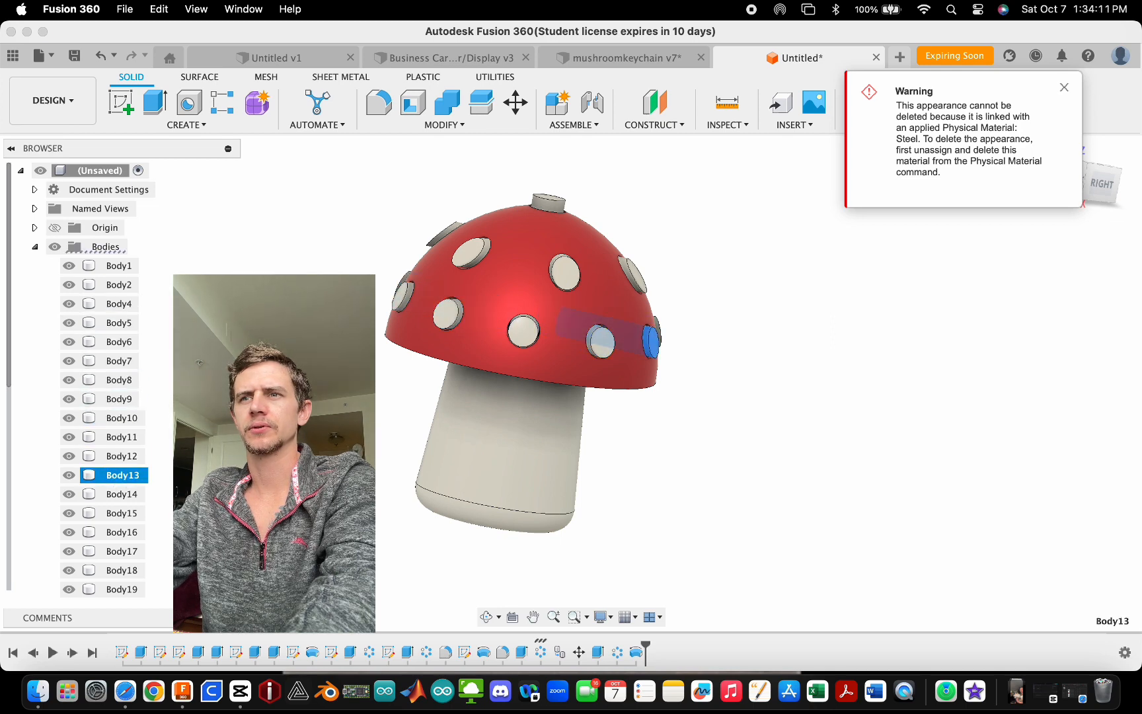
click(119, 265)
scroll(587, 438, down, 3)
scroll(579, 425, up, 2)
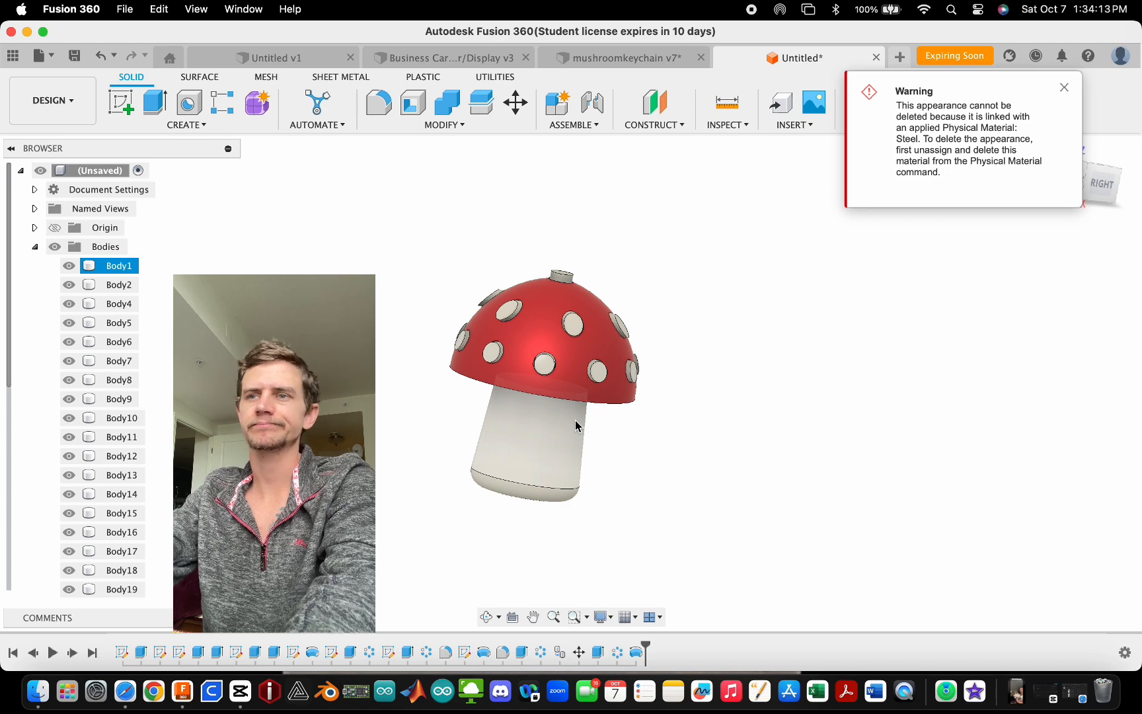
click(577, 338)
scroll(577, 338, up, 2)
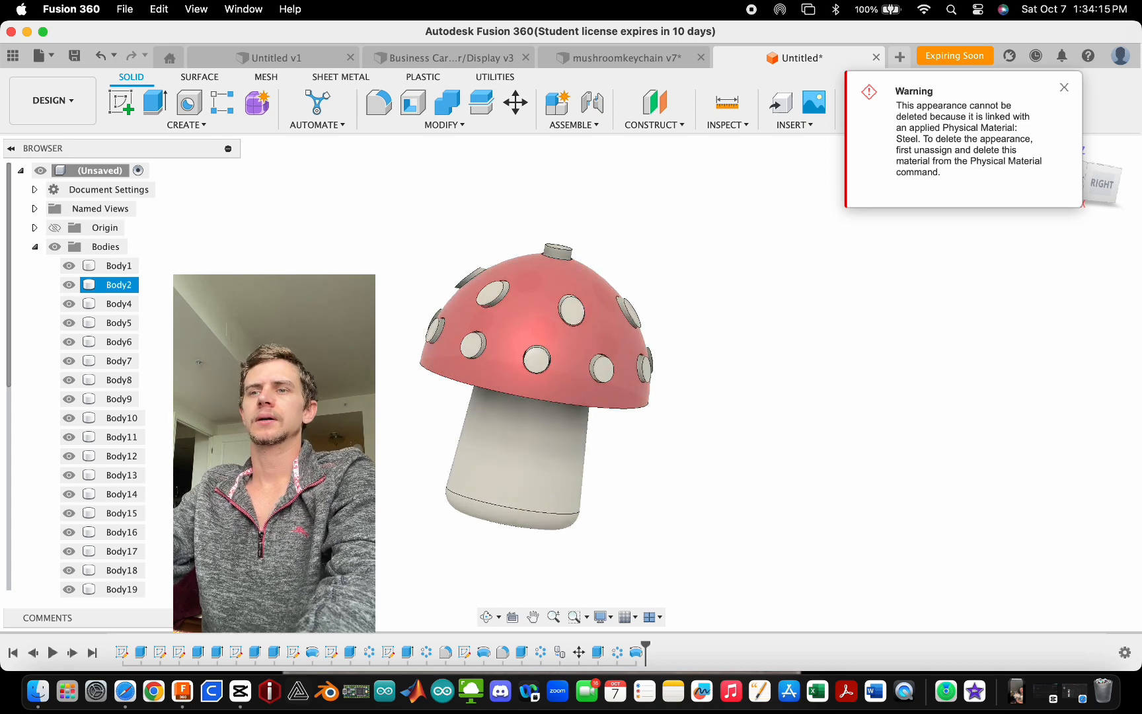
scroll(575, 340, down, 2)
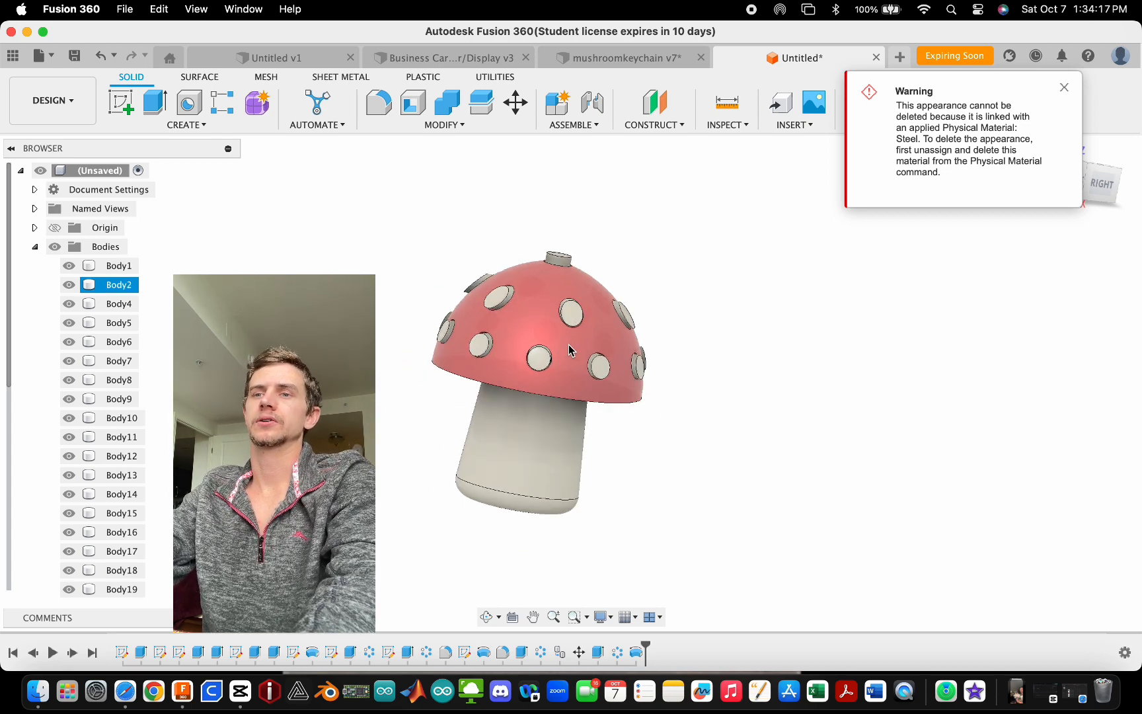
shift+middle_drag(568, 345, 524, 329)
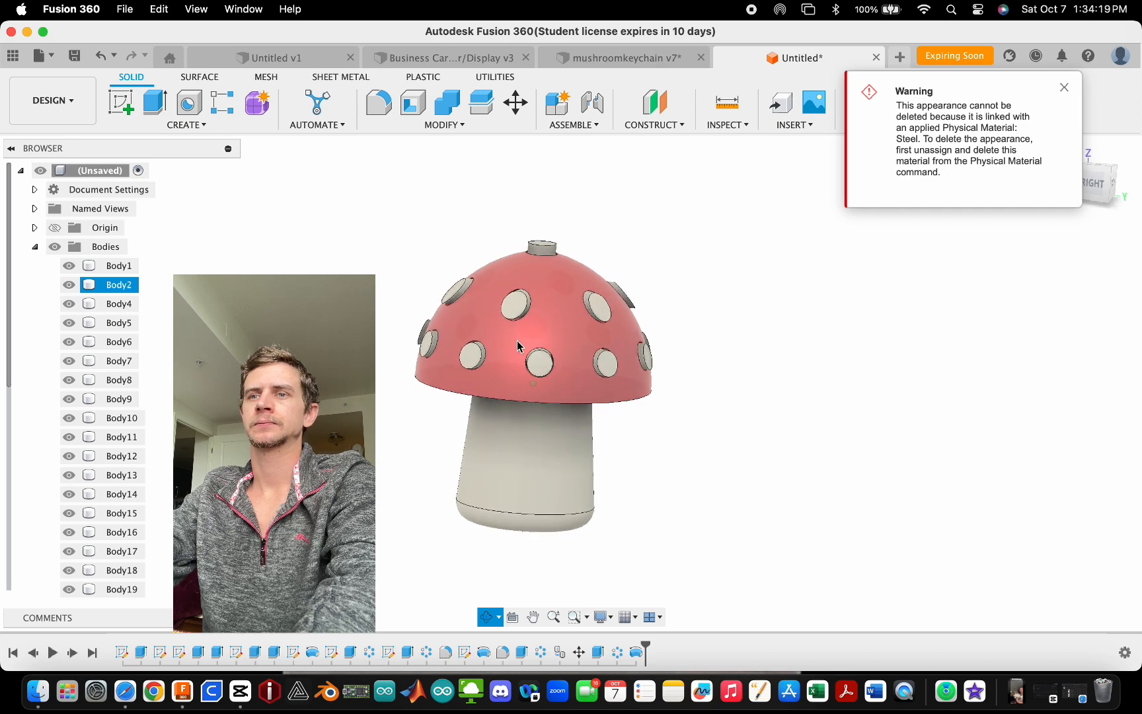
scroll(562, 348, down, 3)
key(Escape)
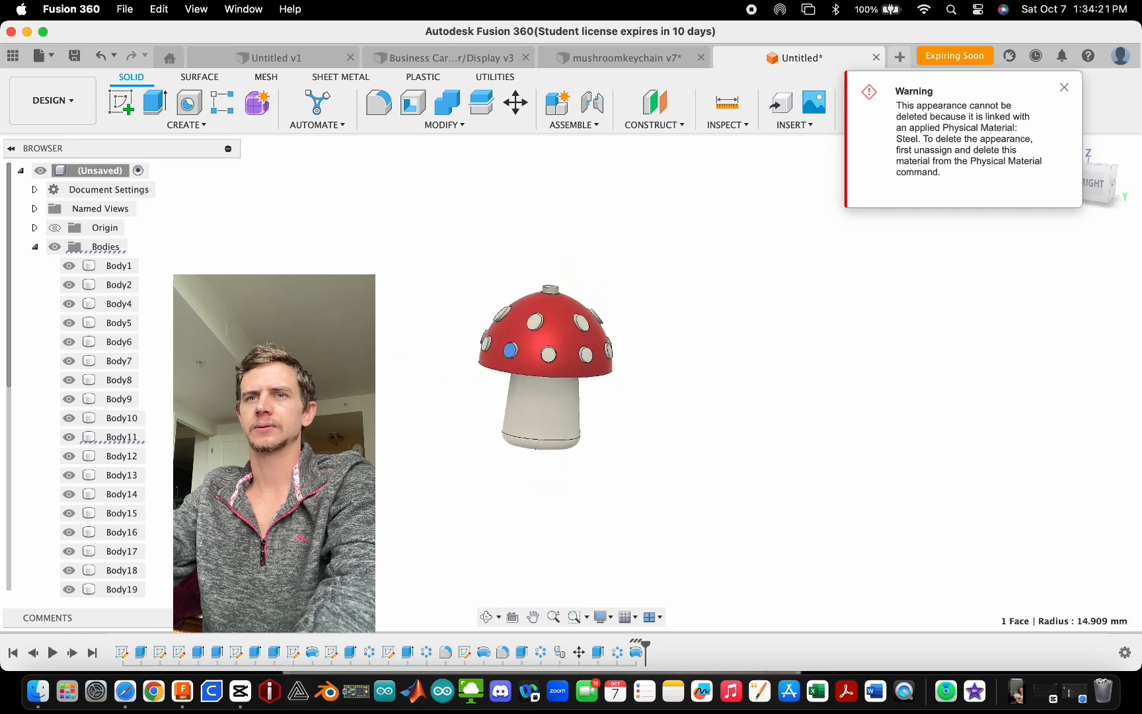
- Isolate the peg body Body11 so only it remains visible
right_click(131, 439)
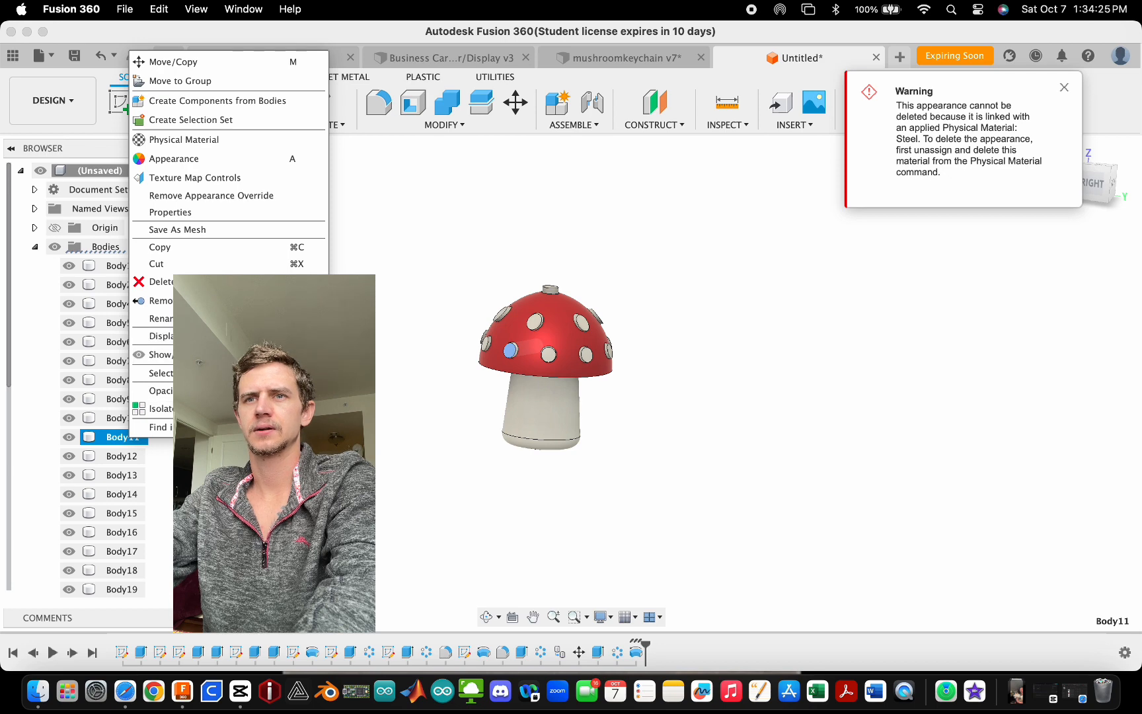
click(159, 409)
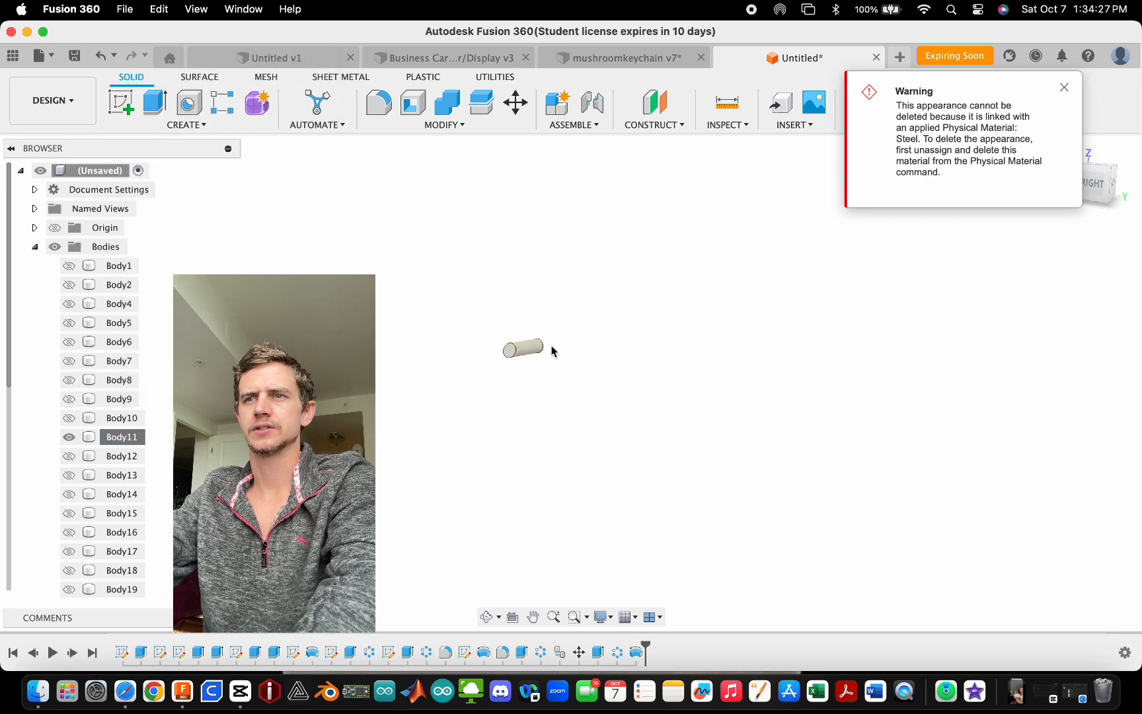
- Extrude the peg's end face 100 mm outward, joined to the peg body
key(e)
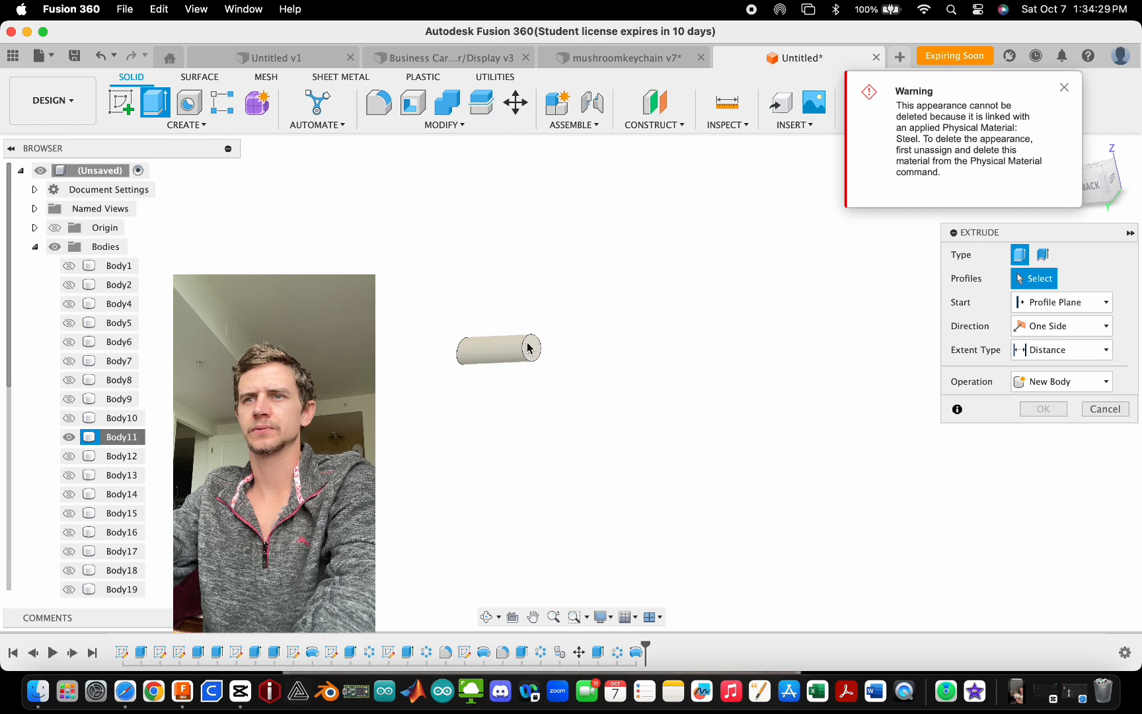
click(529, 347)
text(100)
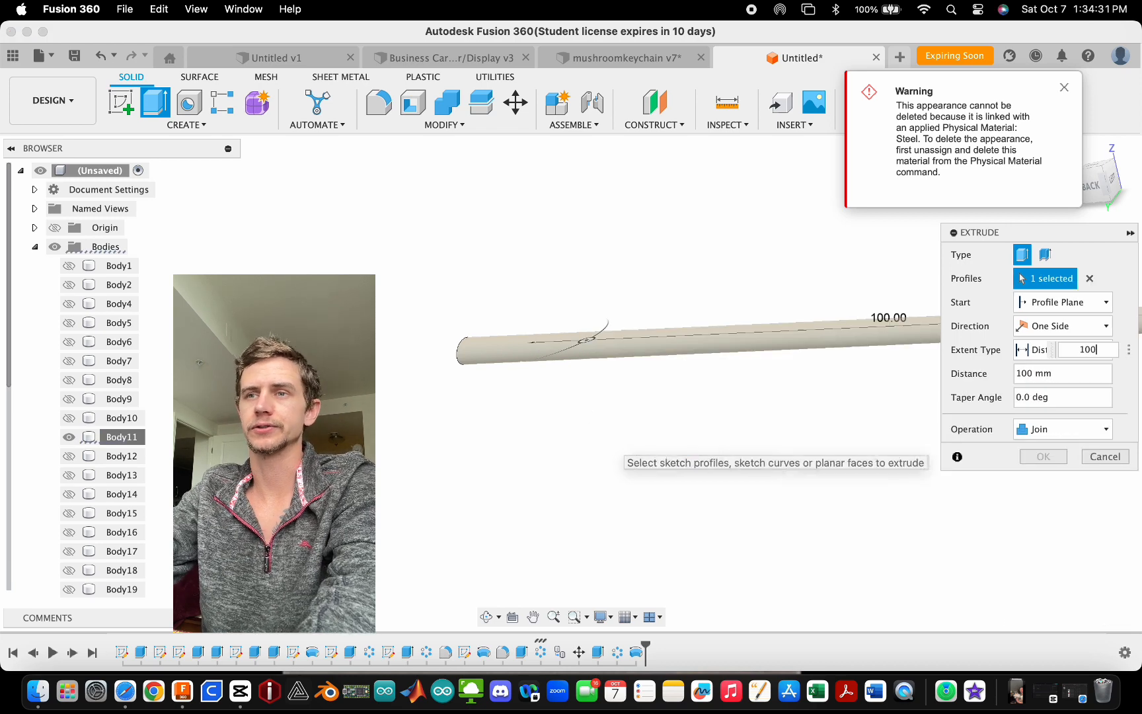
scroll(400, 462, down, 3)
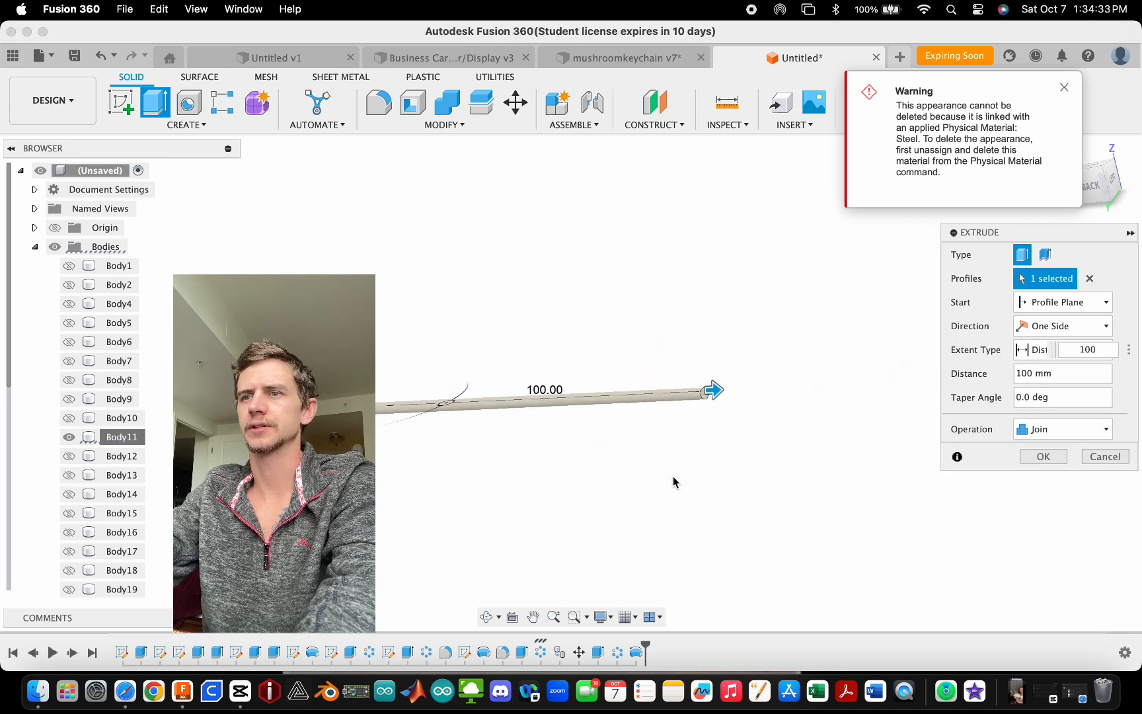
click(1043, 456)
- Show the stem and cap bodies again alongside the lengthened peg
shift+middle_drag(1031, 459, 794, 397)
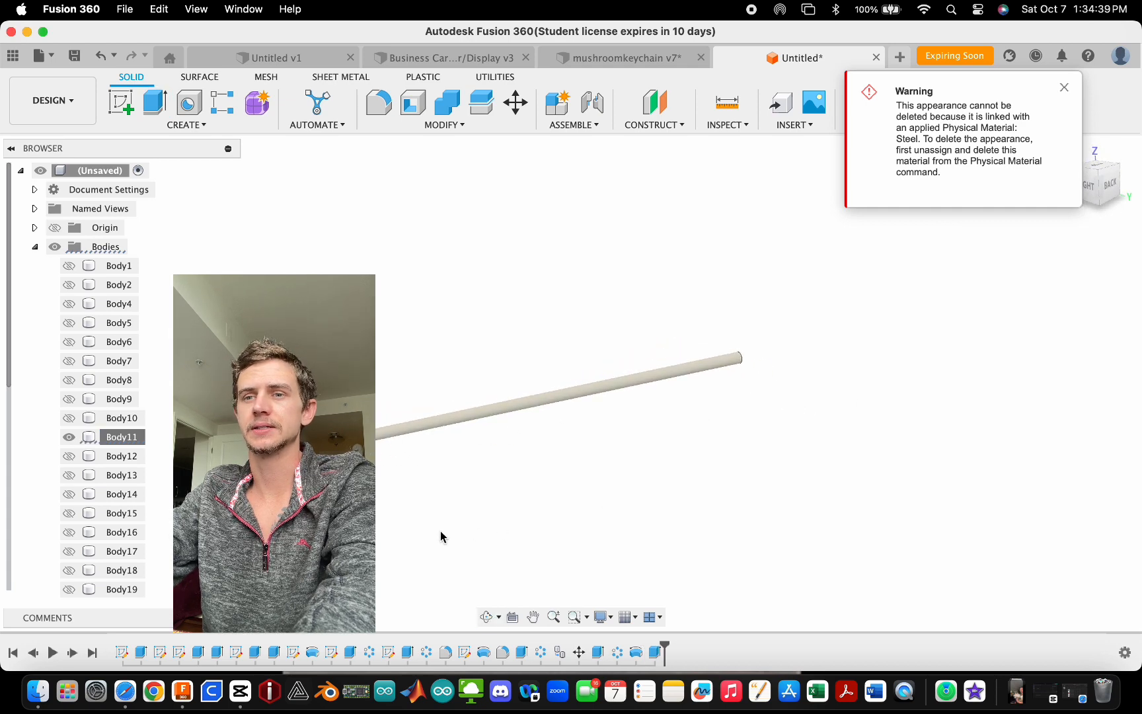
click(68, 266)
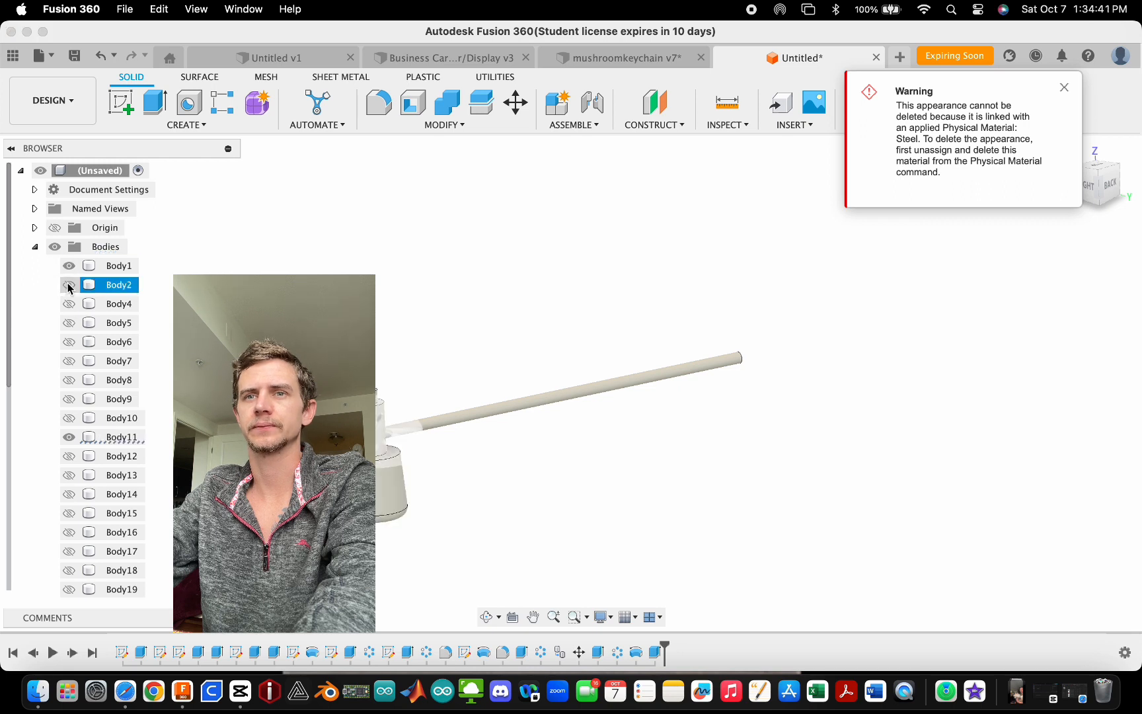
scroll(463, 397, up, 5)
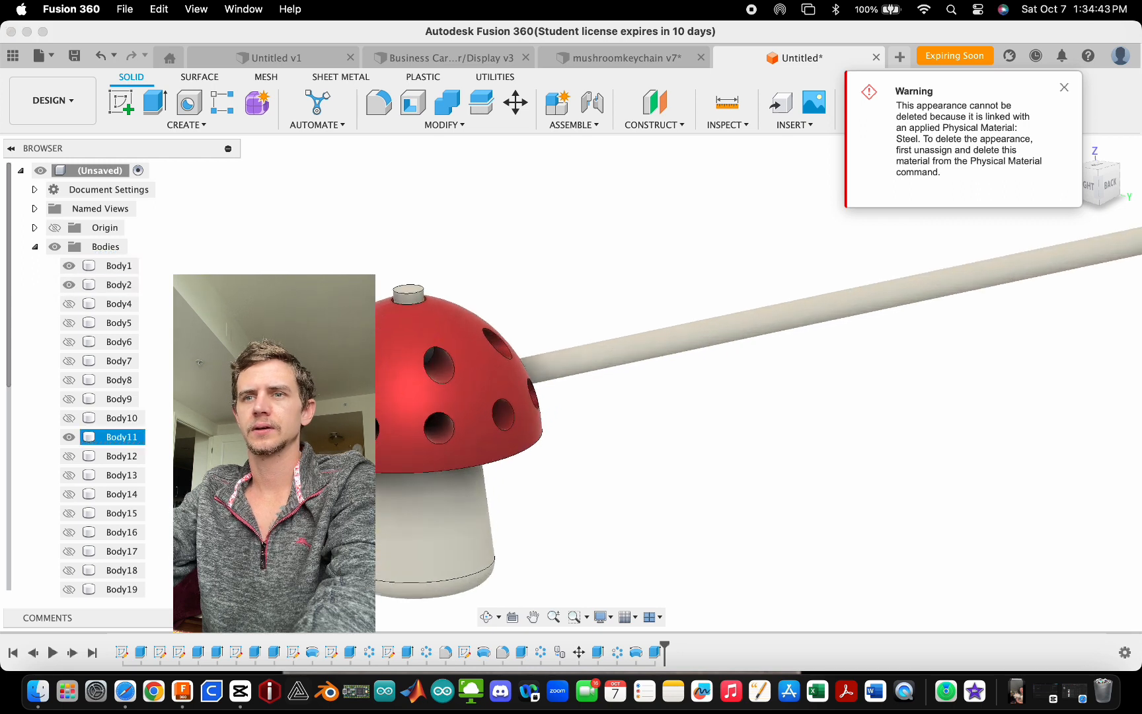
- Inspect the mushroom with the long peg rod from several angles and dismiss the warning
shift+middle_drag(524, 396, 777, 356)
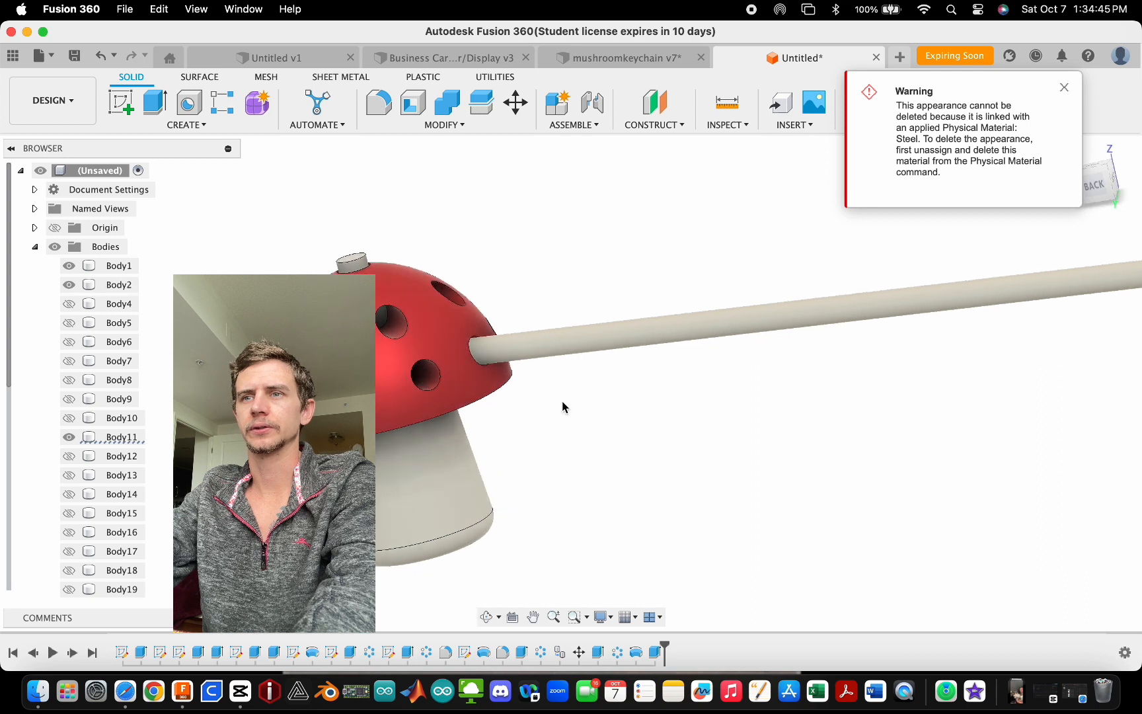
scroll(563, 408, down, 4)
scroll(594, 363, up, 1)
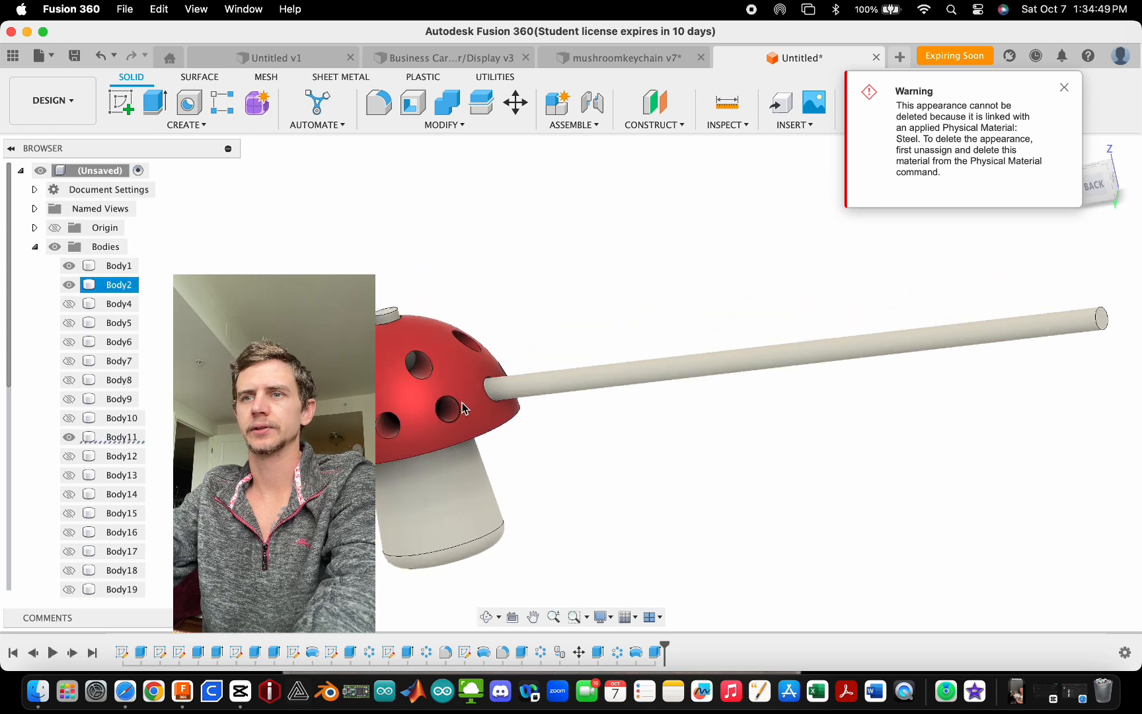
click(472, 470)
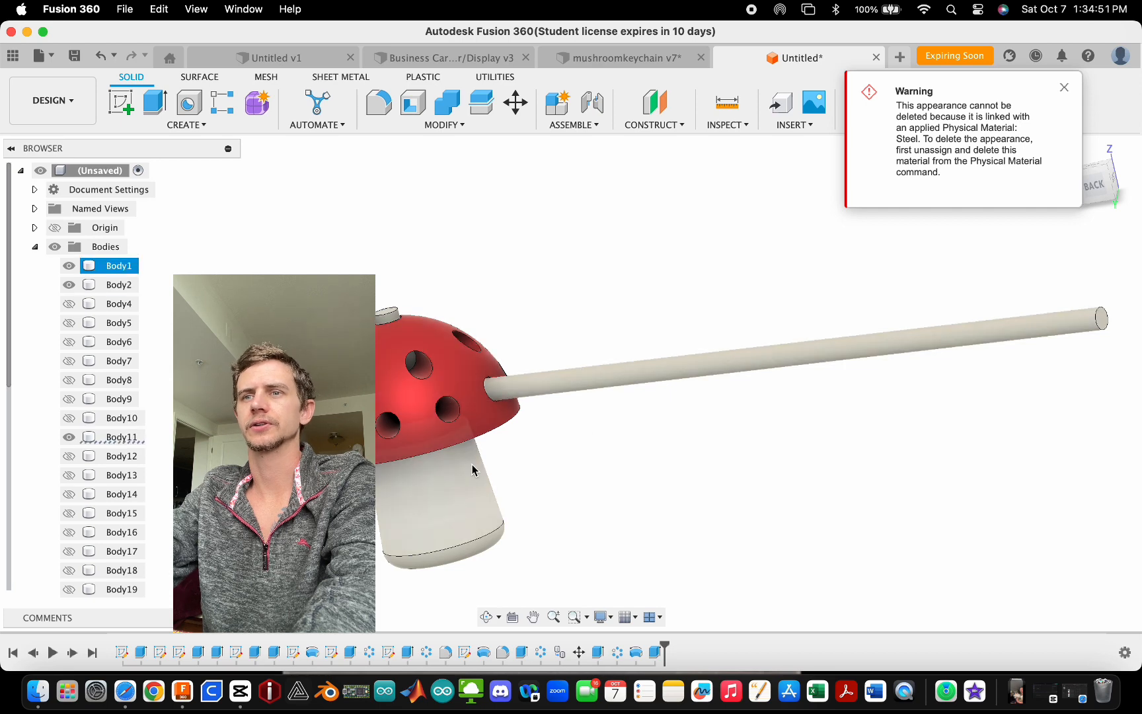
click(570, 499)
scroll(571, 500, down, 2)
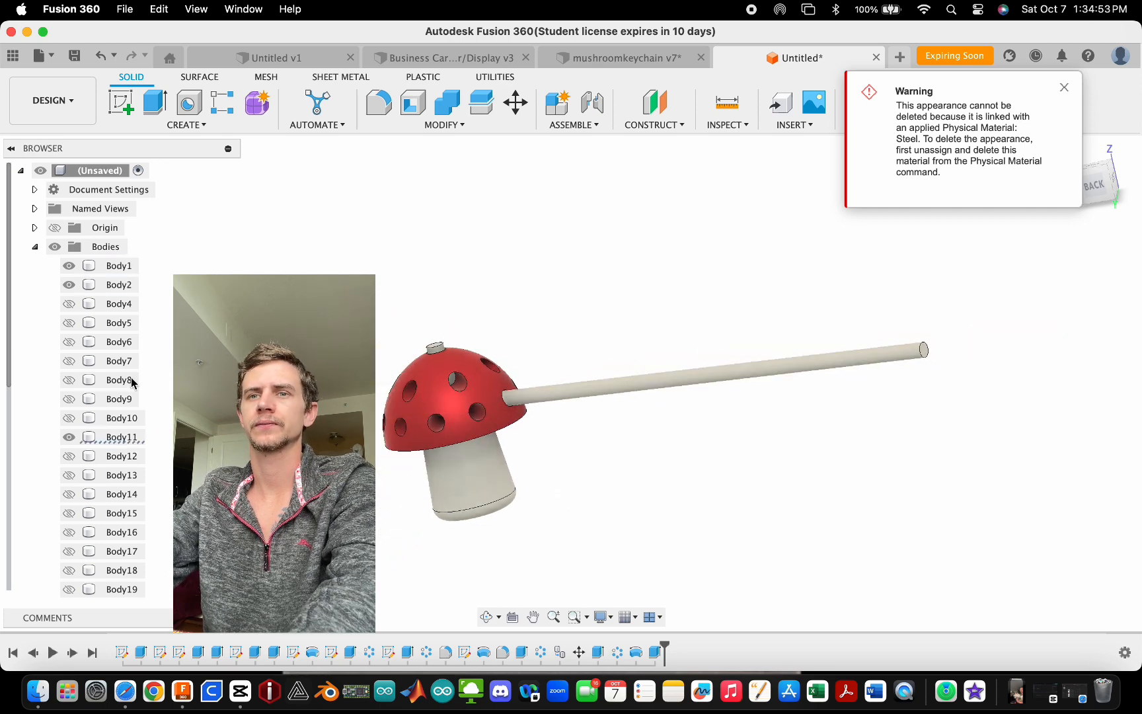
click(73, 439)
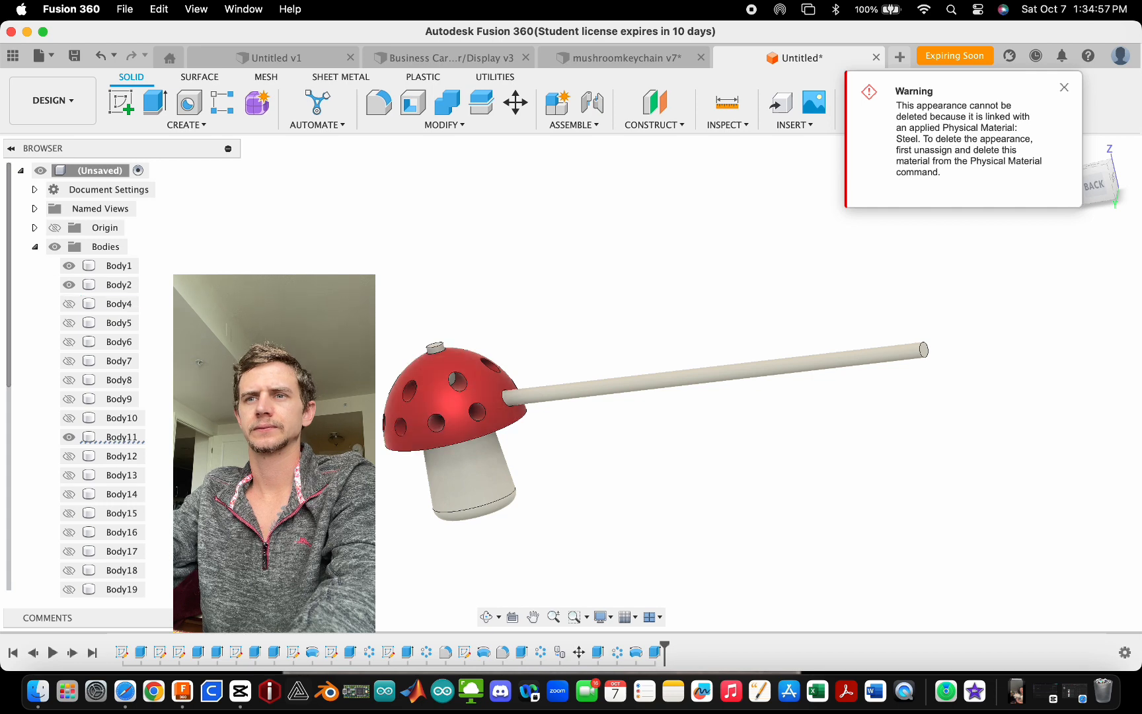
shift+middle_drag(542, 407, 968, 371)
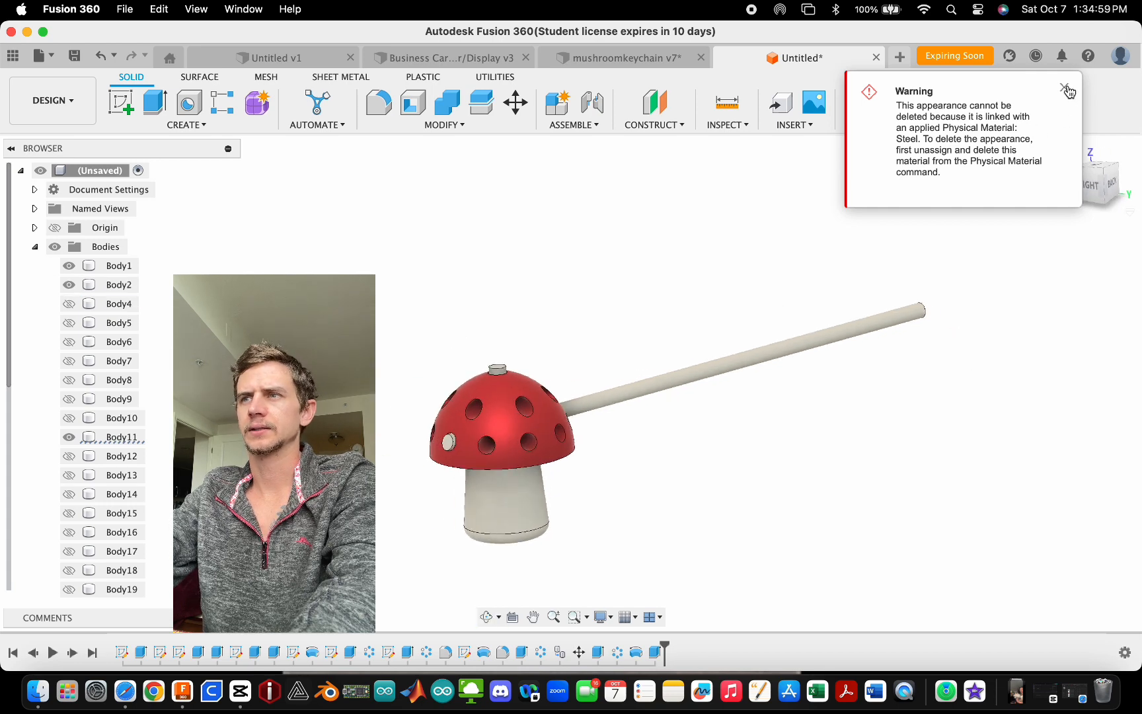
click(1064, 87)
shift+middle_drag(767, 392, 634, 383)
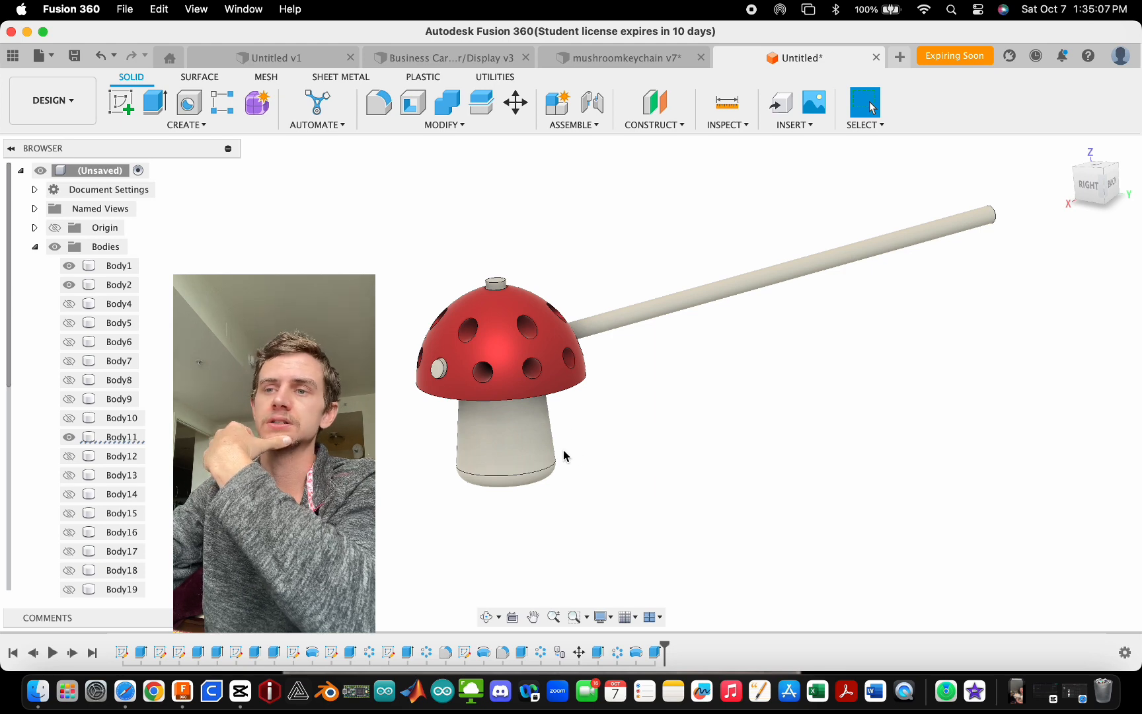
scroll(446, 509, down, 1)
scroll(610, 416, up, 1)
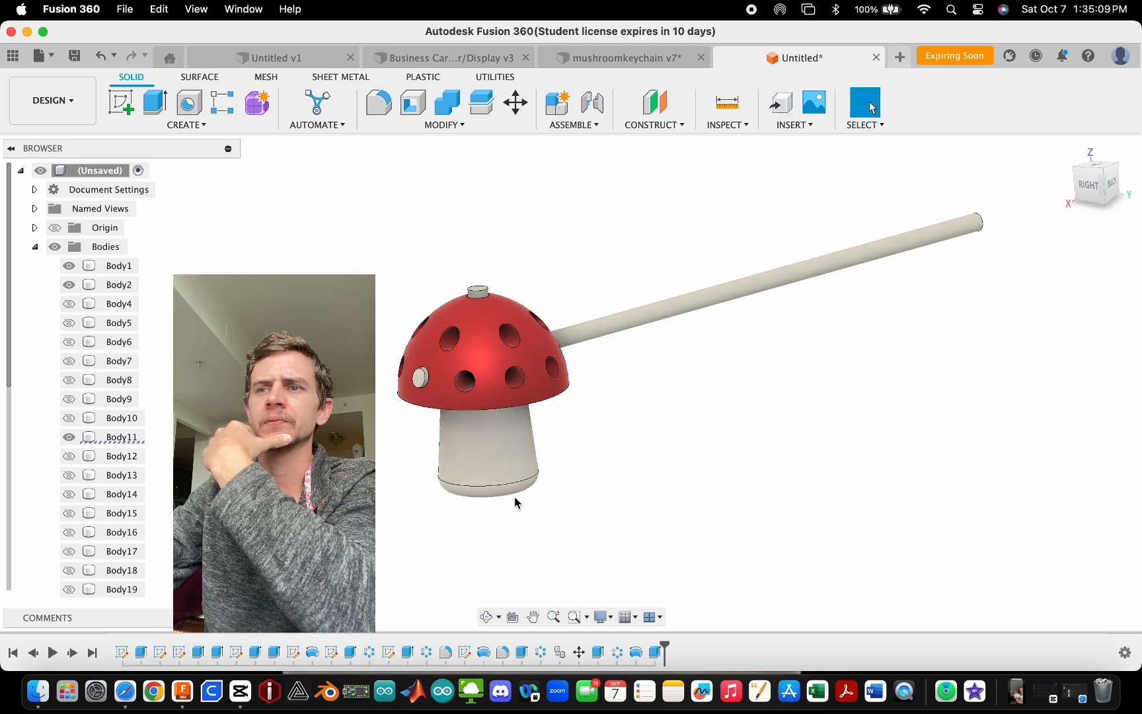
shift+middle_drag(628, 454, 598, 528)
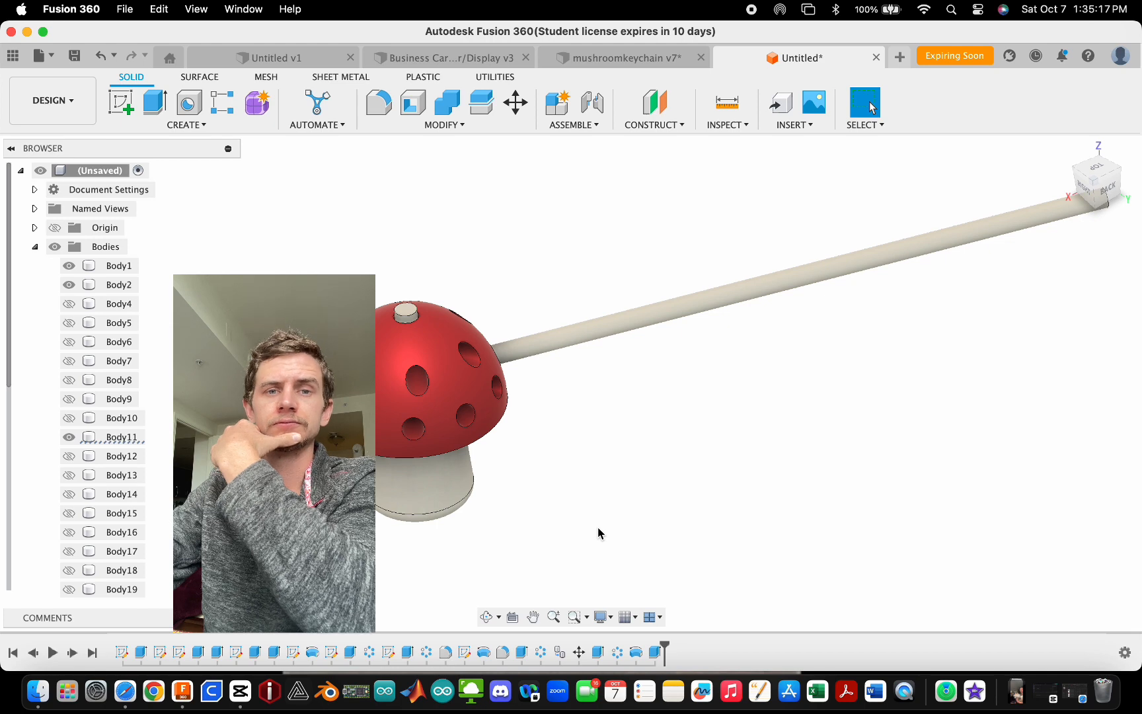